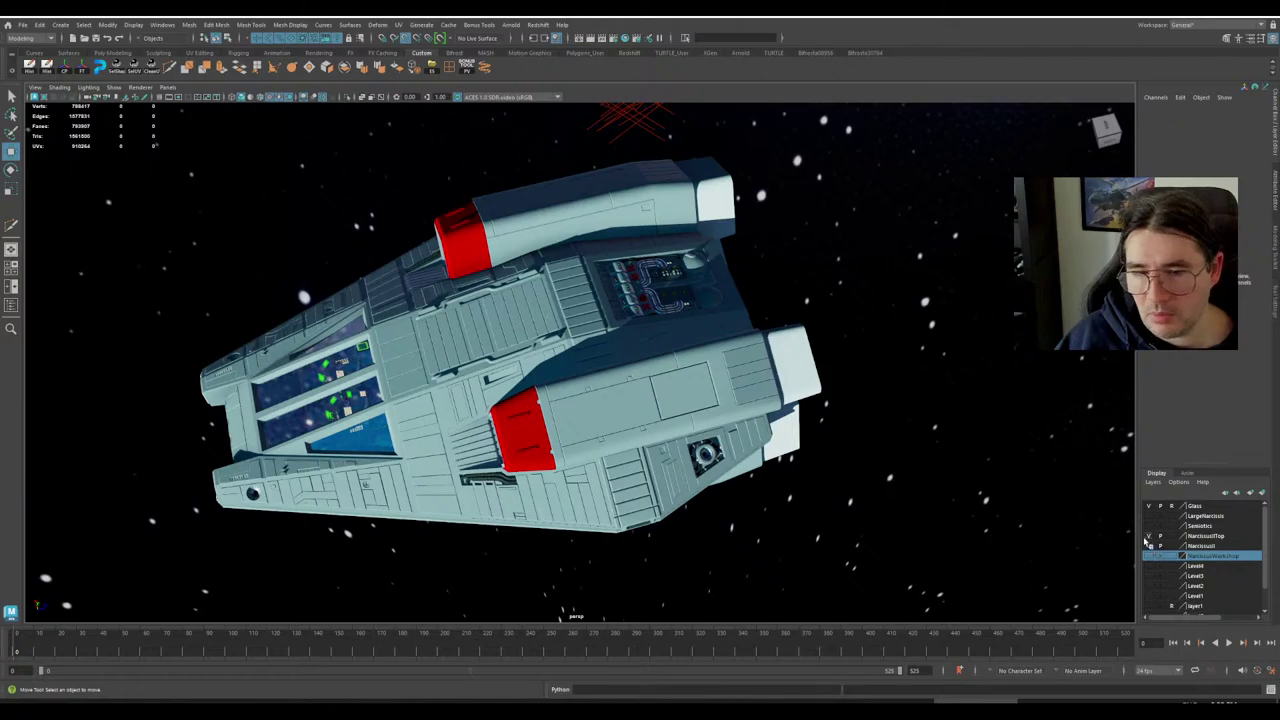
# Hide the shuttle's top hull layer and examine the floor gratings around the hypersleep capsules inside.
pyautogui.click(1147, 537)
pyautogui.scroll(4, 611, 360)
pyautogui.keyDown('alt'); pyautogui.moveTo(720, 385); pyautogui.dragTo(671, 443); pyautogui.keyUp('alt')
pyautogui.scroll(3, 658, 420)
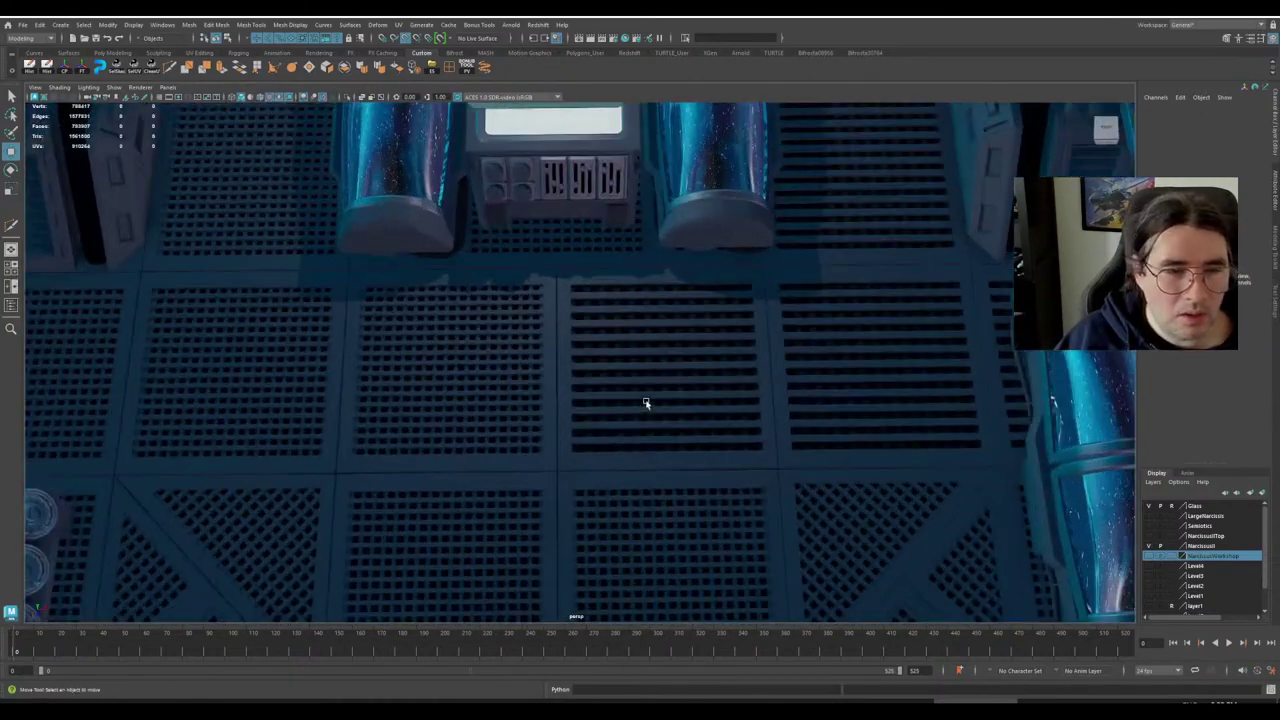
pyautogui.keyDown('alt'); pyautogui.moveTo(624, 385); pyautogui.dragTo(688, 413); pyautogui.keyUp('alt')
pyautogui.scroll(-3, 688, 383)
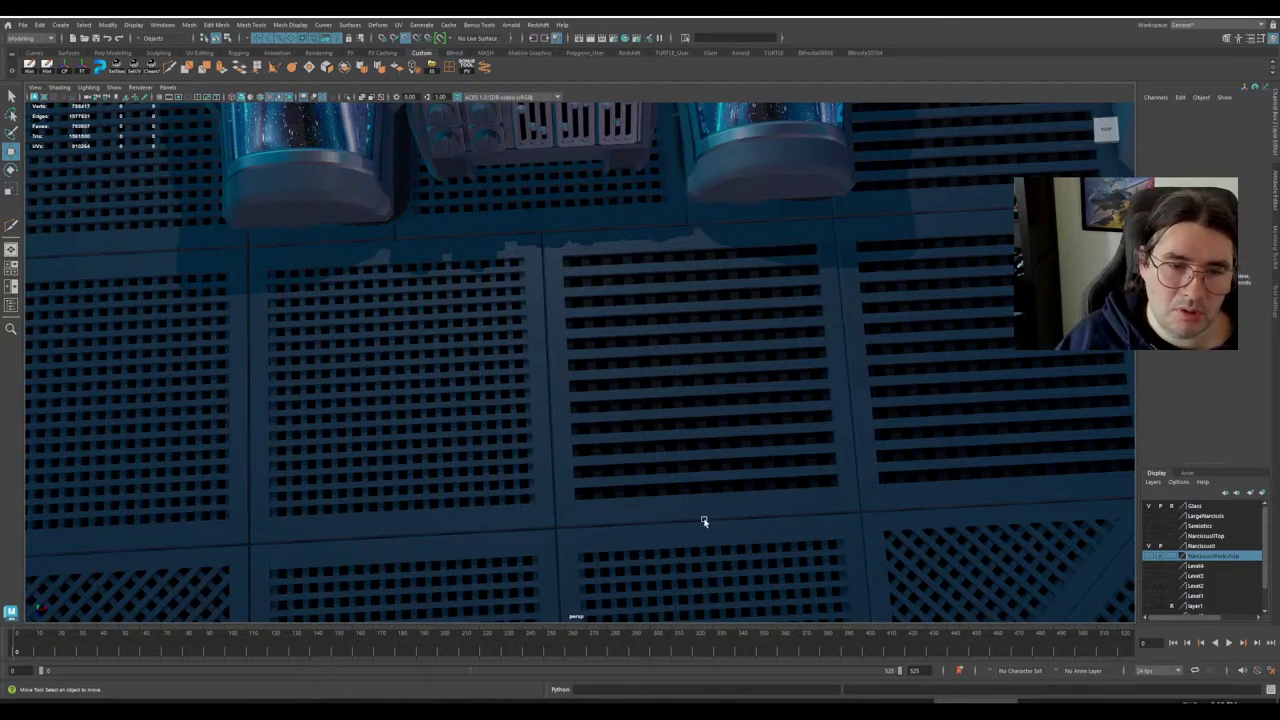
pyautogui.scroll(-4, 656, 485)
pyautogui.keyDown('alt'); pyautogui.moveTo(654, 486); pyautogui.dragTo(615, 500); pyautogui.keyUp('alt')
pyautogui.scroll(-4, 726, 466)
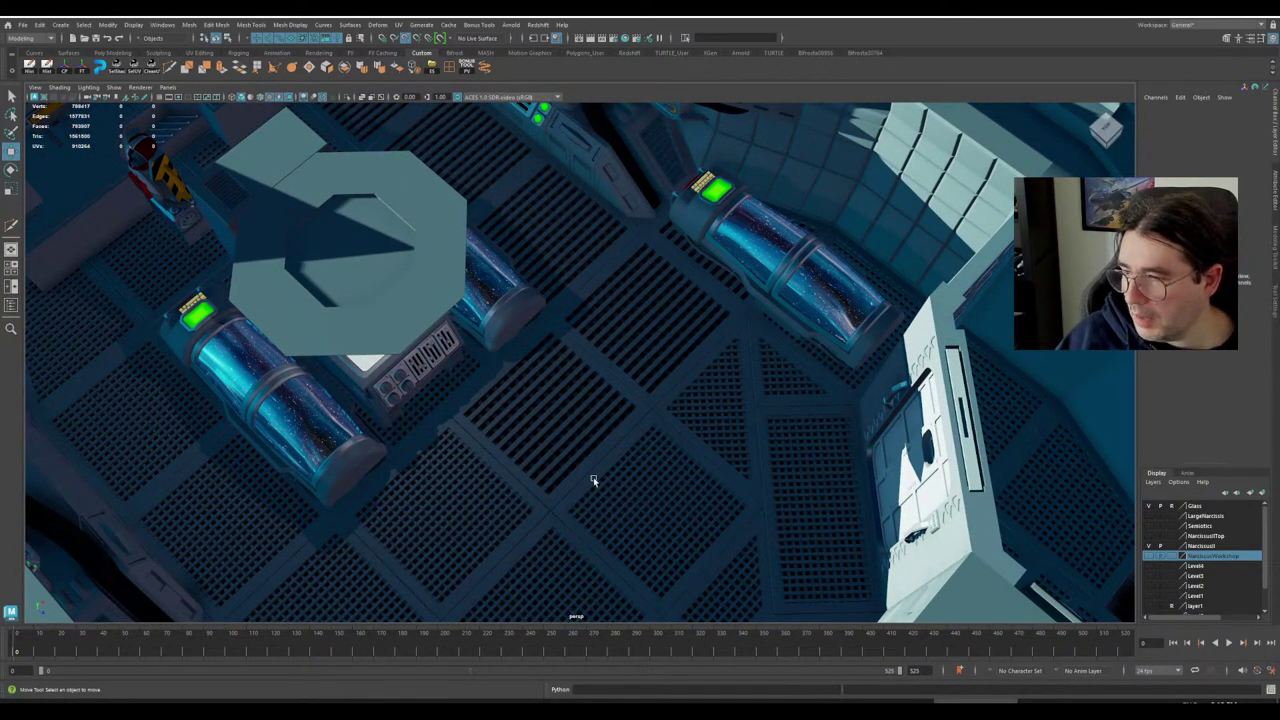
# Examine the whole open-topped shuttle, its interior rooms and outer hull, from above and from the front side.
pyautogui.scroll(-5, 603, 443)
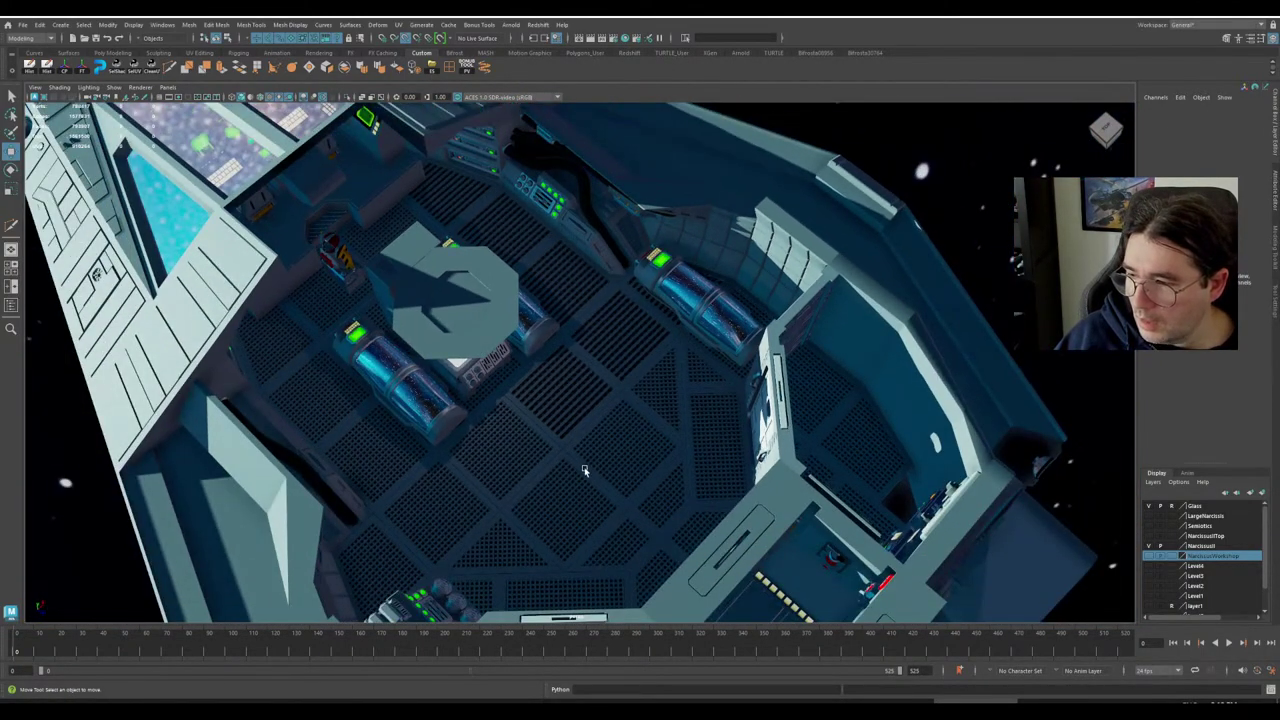
pyautogui.keyDown('alt'); pyautogui.moveTo(585, 470); pyautogui.dragTo(210, 452); pyautogui.keyUp('alt')
pyautogui.scroll(-6, 650, 457)
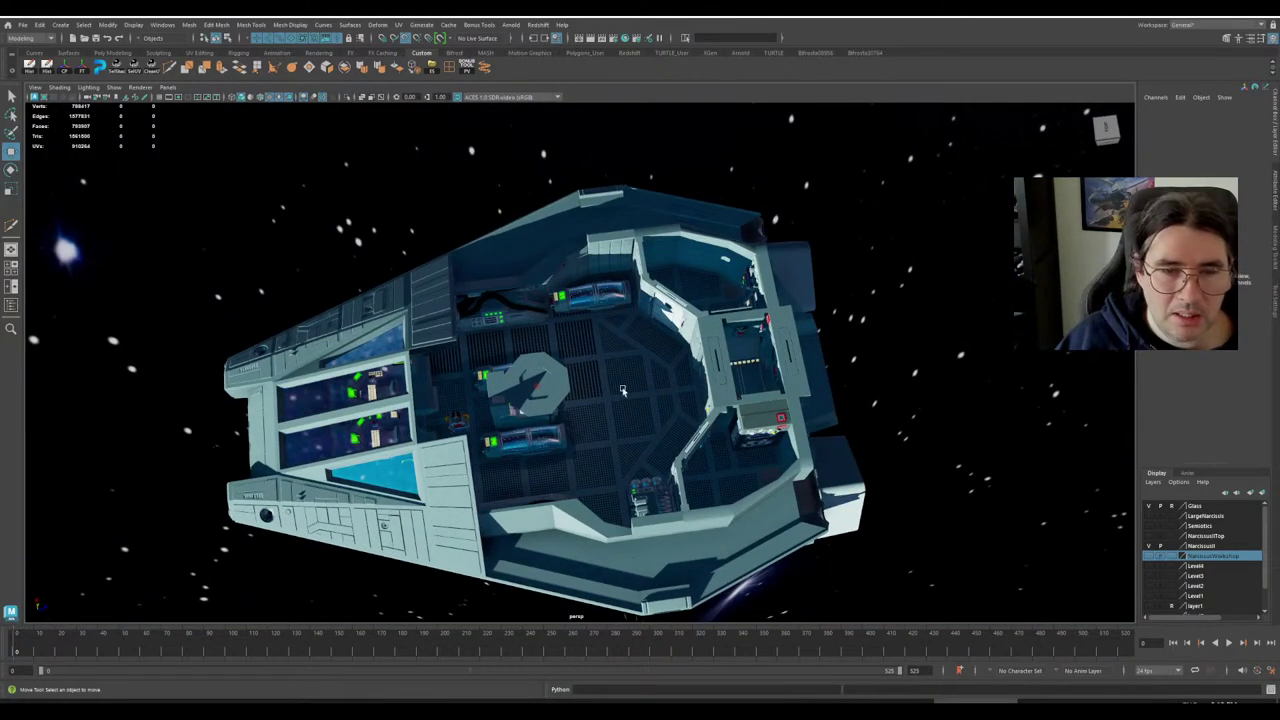
pyautogui.scroll(-5, 480, 450)
pyautogui.keyDown('alt'); pyautogui.moveTo(530, 455); pyautogui.dragTo(686, 450); pyautogui.keyUp('alt')
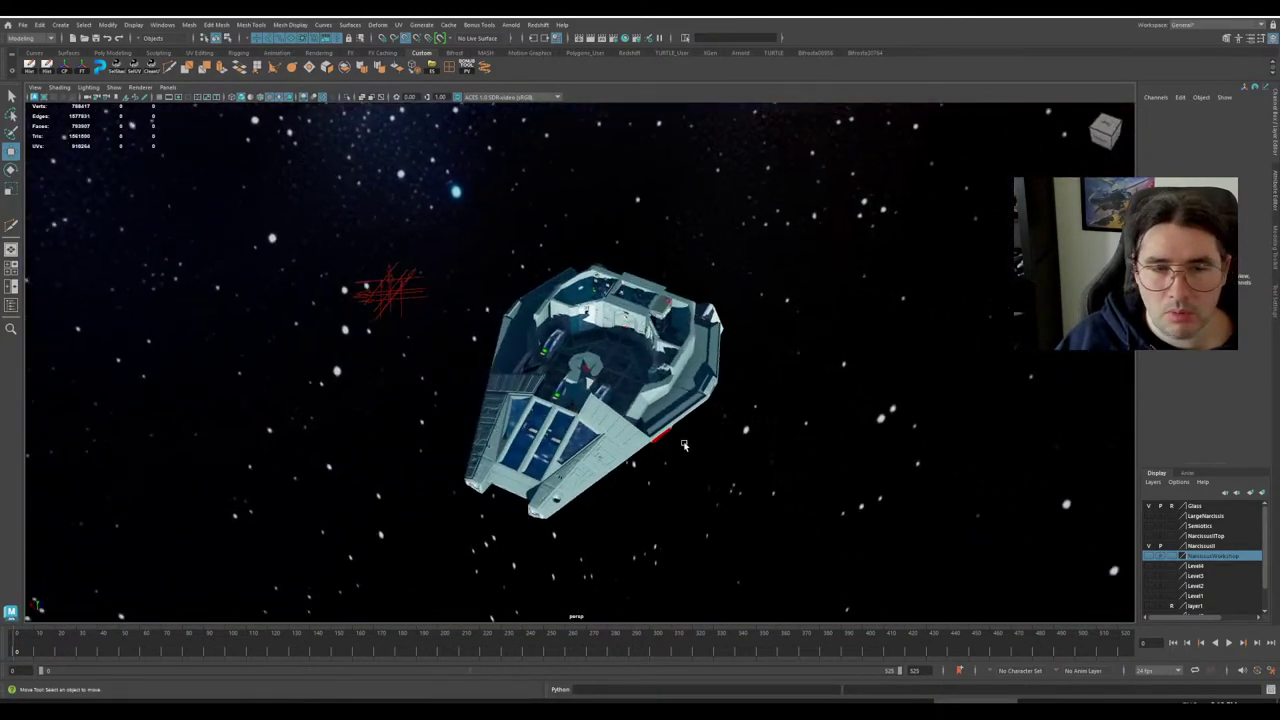
pyautogui.keyDown('alt'); pyautogui.moveTo(686, 450); pyautogui.dragTo(623, 452, button='middle'); pyautogui.keyUp('alt')
pyautogui.scroll(4, 690, 445)
pyautogui.keyDown('alt'); pyautogui.moveTo(755, 430); pyautogui.dragTo(830, 502); pyautogui.keyUp('alt')
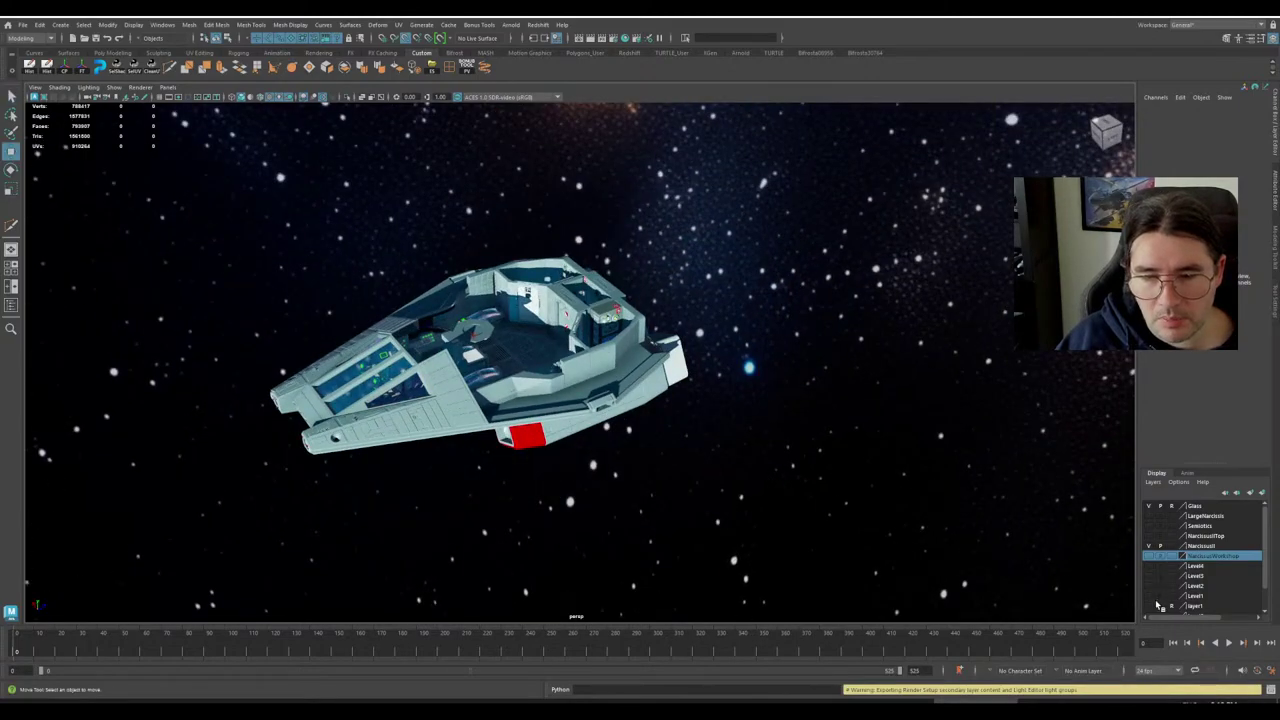
# Show the mothership layers Level0, Level1, Level2, Level3 and Level4 around the shuttle.
pyautogui.scroll(-1, 1149, 610)
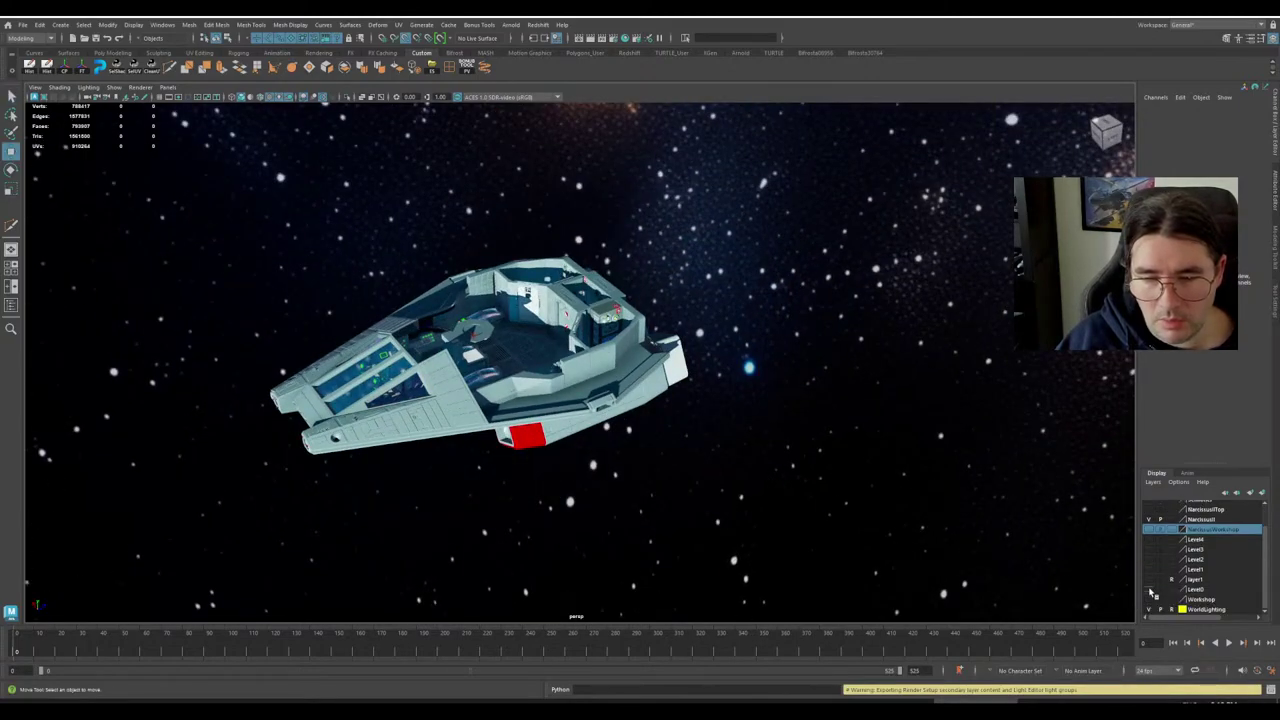
pyautogui.click(1149, 590)
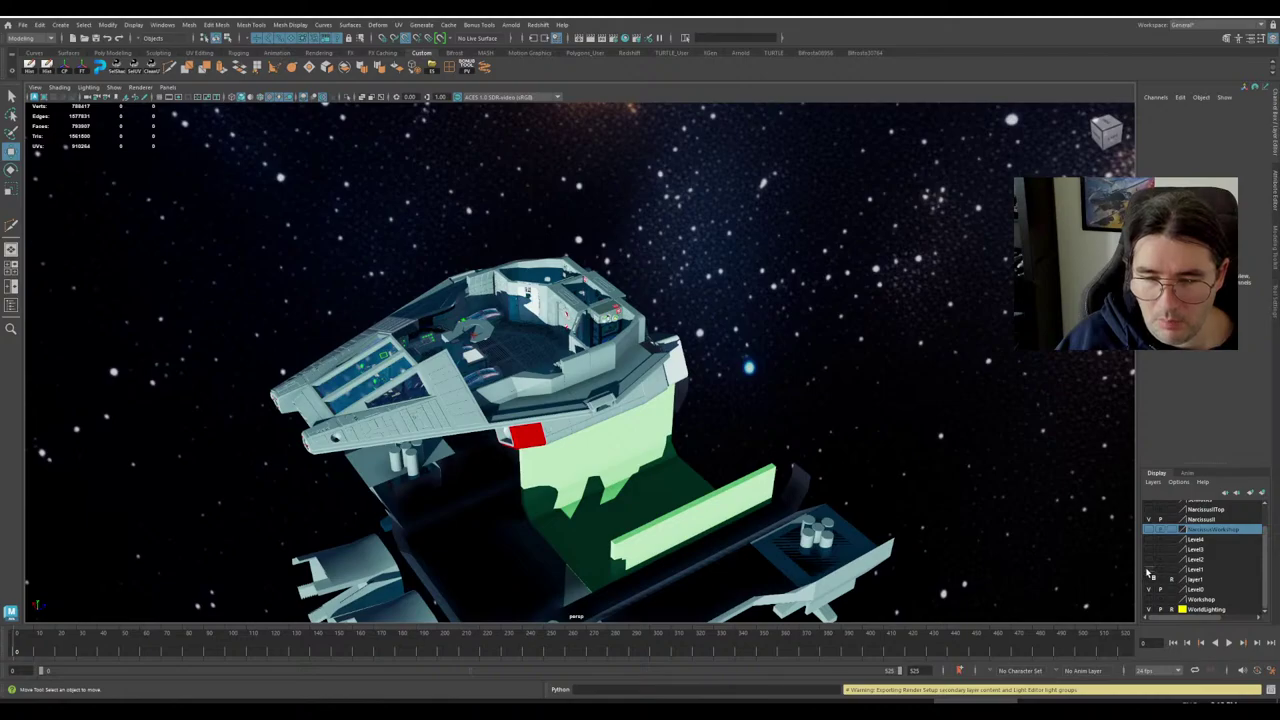
pyautogui.click(1149, 559)
pyautogui.click(1149, 549)
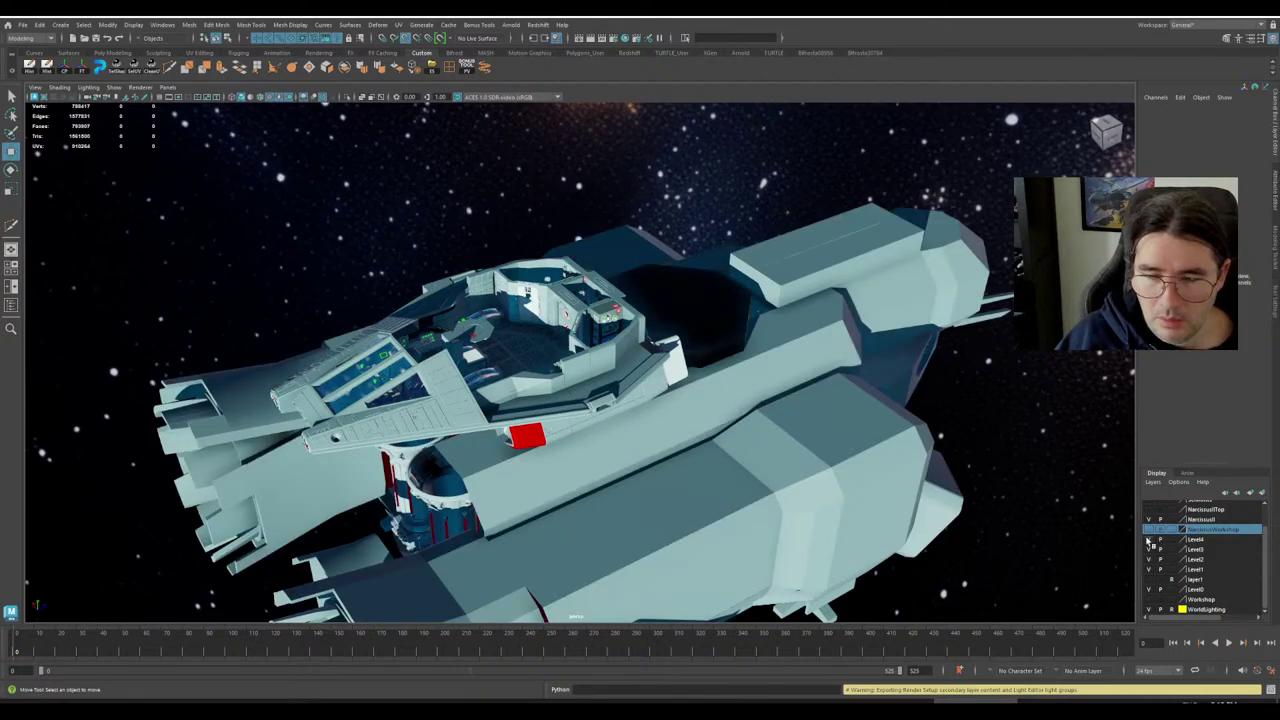
pyautogui.click(1148, 540)
pyautogui.scroll(-4, 941, 461)
pyautogui.keyDown('alt'); pyautogui.moveTo(934, 468); pyautogui.dragTo(928, 515); pyautogui.keyUp('alt')
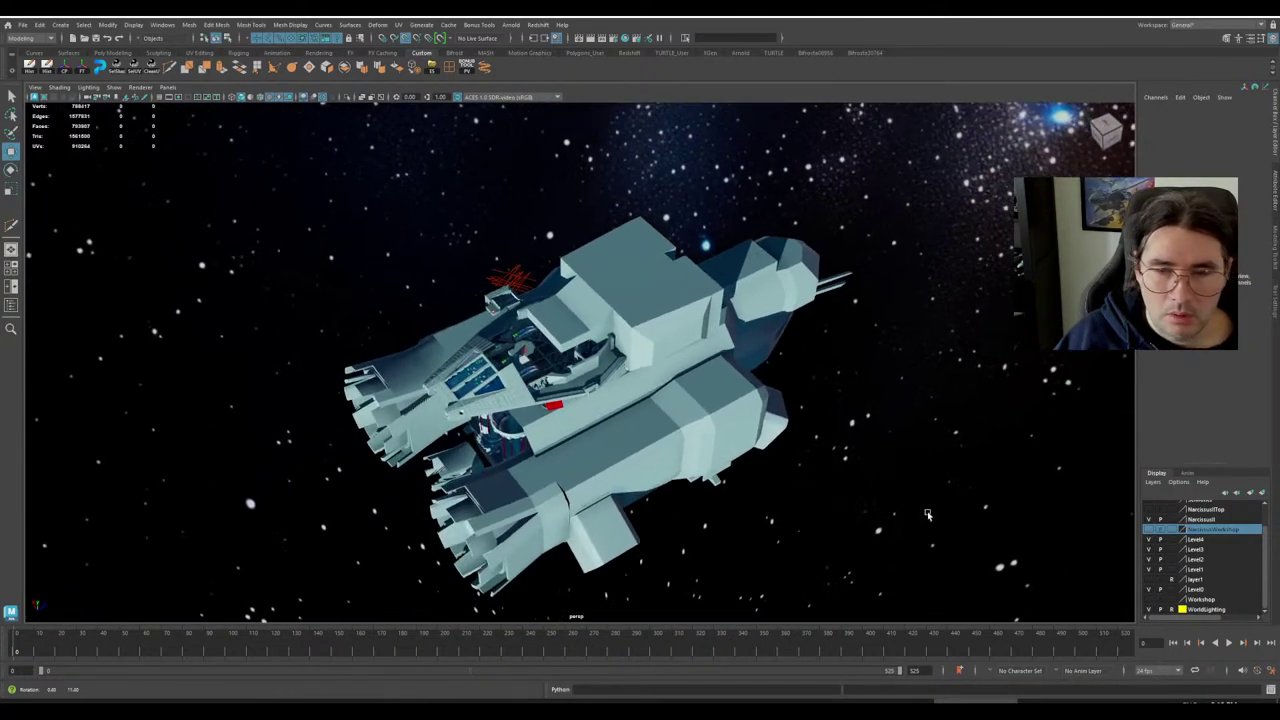
# Turn the shuttle's top hull layer back on and inspect the mothership's front section with its cockpit opening.
pyautogui.click(1149, 519)
pyautogui.click(1149, 509)
pyautogui.keyDown('alt'); pyautogui.moveTo(693, 530); pyautogui.dragTo(1053, 476); pyautogui.keyUp('alt')
pyautogui.keyDown('alt'); pyautogui.moveTo(932, 550); pyautogui.dragTo(766, 366, button='middle'); pyautogui.keyUp('alt')
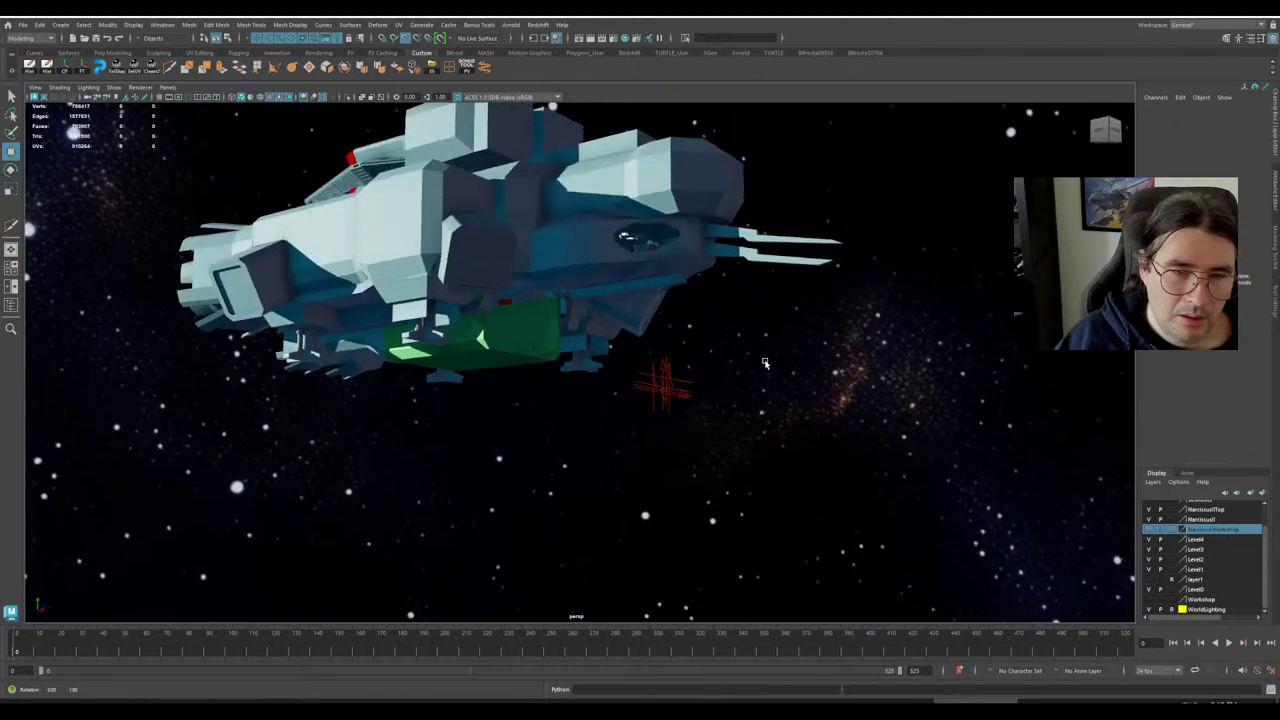
pyautogui.keyDown('alt'); pyautogui.moveTo(766, 366); pyautogui.dragTo(735, 400); pyautogui.keyUp('alt')
pyautogui.keyDown('alt'); pyautogui.moveTo(735, 400); pyautogui.dragTo(726, 340, button='middle'); pyautogui.keyUp('alt')
pyautogui.scroll(5, 726, 340)
pyautogui.keyDown('alt'); pyautogui.moveTo(726, 340); pyautogui.dragTo(520, 300); pyautogui.keyUp('alt')
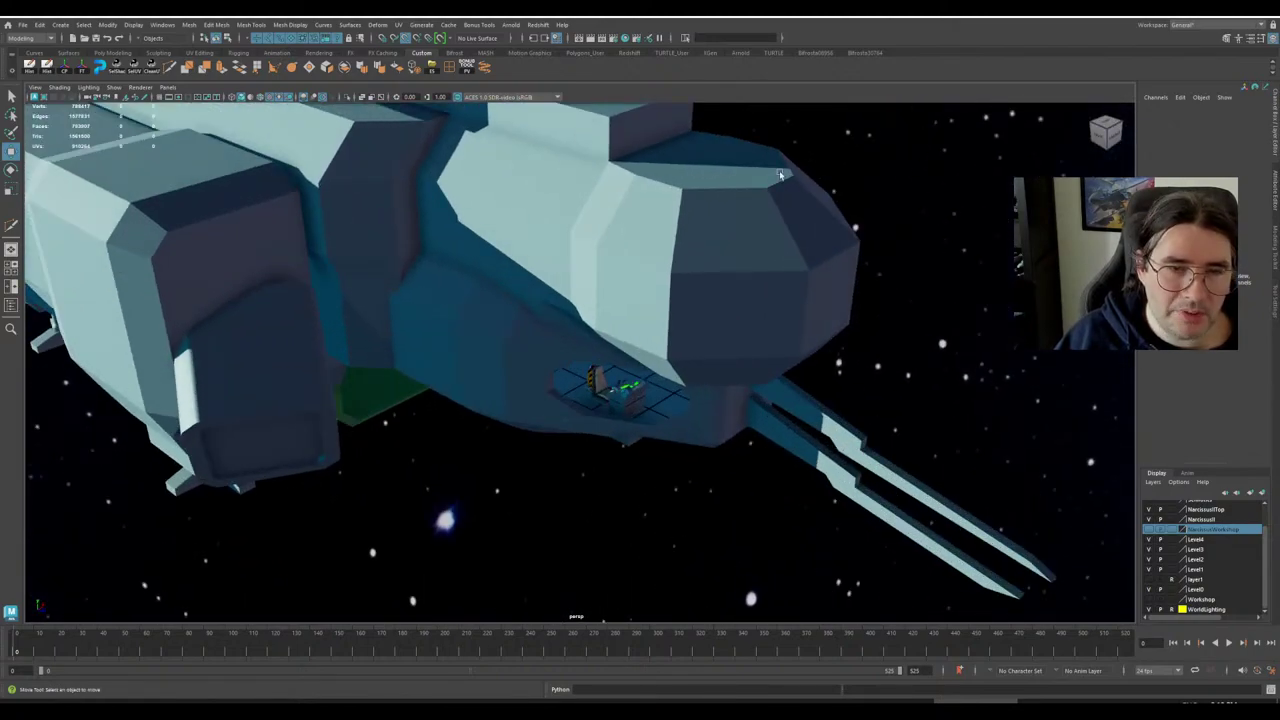
# Examine the complete mothership with the docked shuttle from the front, above and the engine end.
pyautogui.scroll(-6, 643, 363)
pyautogui.keyDown('alt'); pyautogui.moveTo(643, 363); pyautogui.dragTo(670, 510); pyautogui.keyUp('alt')
pyautogui.scroll(-4, 616, 386)
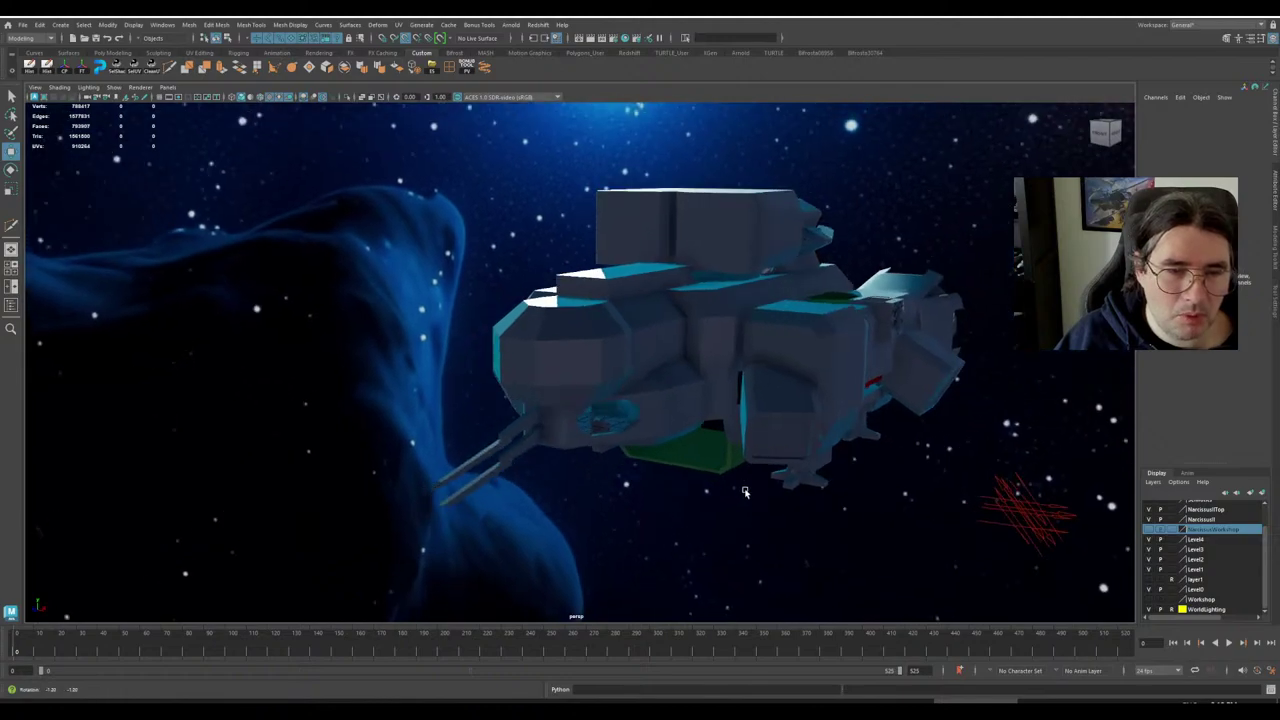
pyautogui.keyDown('alt'); pyautogui.moveTo(746, 491); pyautogui.dragTo(707, 317); pyautogui.keyUp('alt')
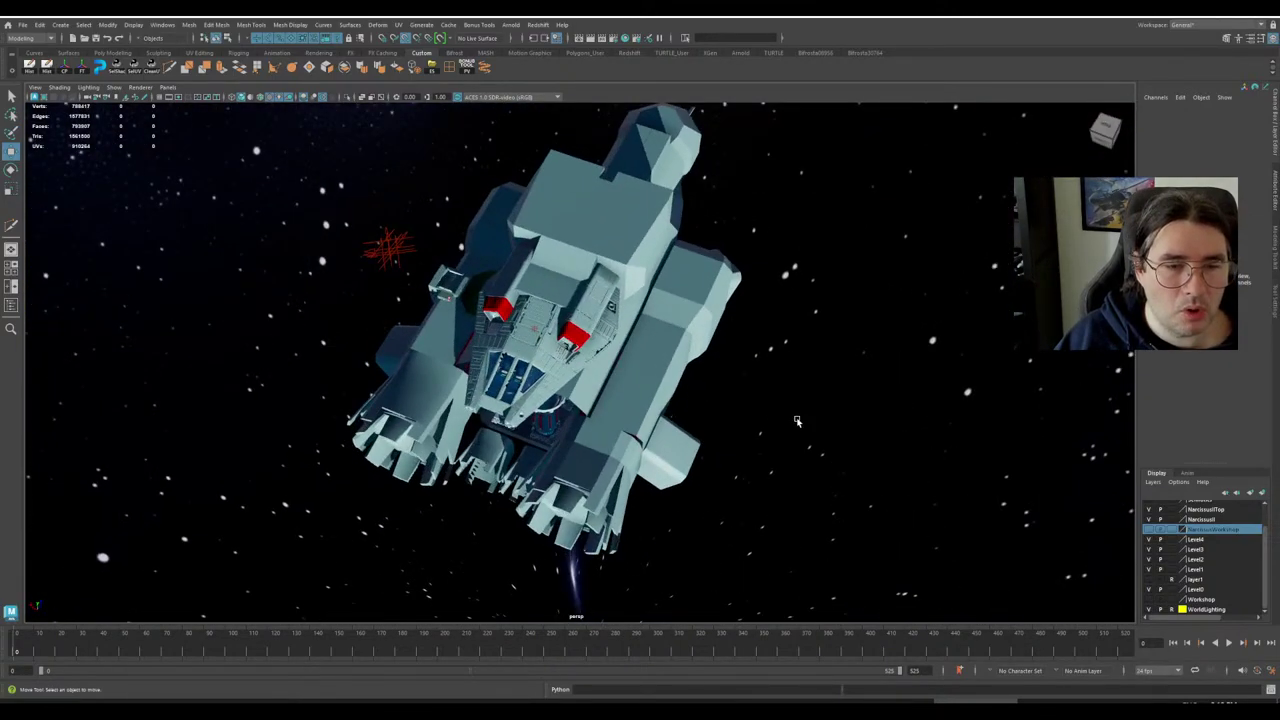
pyautogui.keyDown('alt'); pyautogui.moveTo(797, 421); pyautogui.dragTo(602, 484); pyautogui.keyUp('alt')
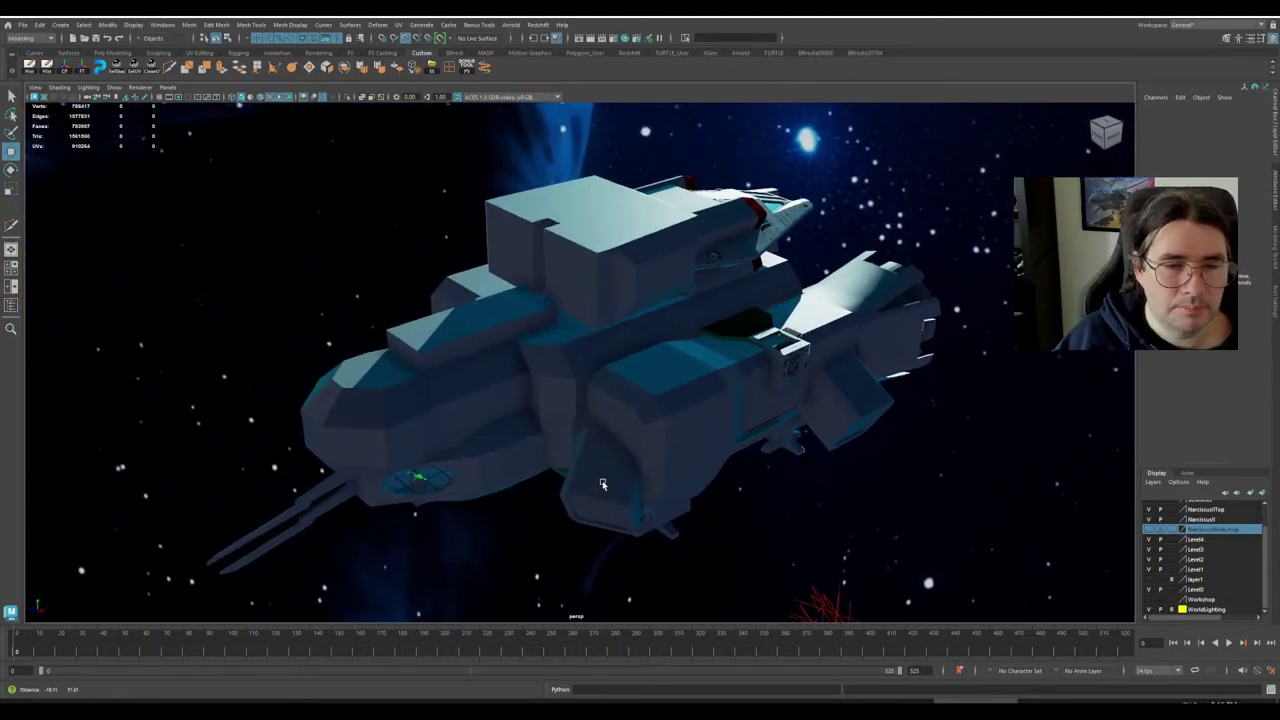
# Hide the mothership layers Level4, Level3, Level2, Level1 and Level0 to isolate the shuttle.
pyautogui.click(1149, 541)
pyautogui.click(1149, 550)
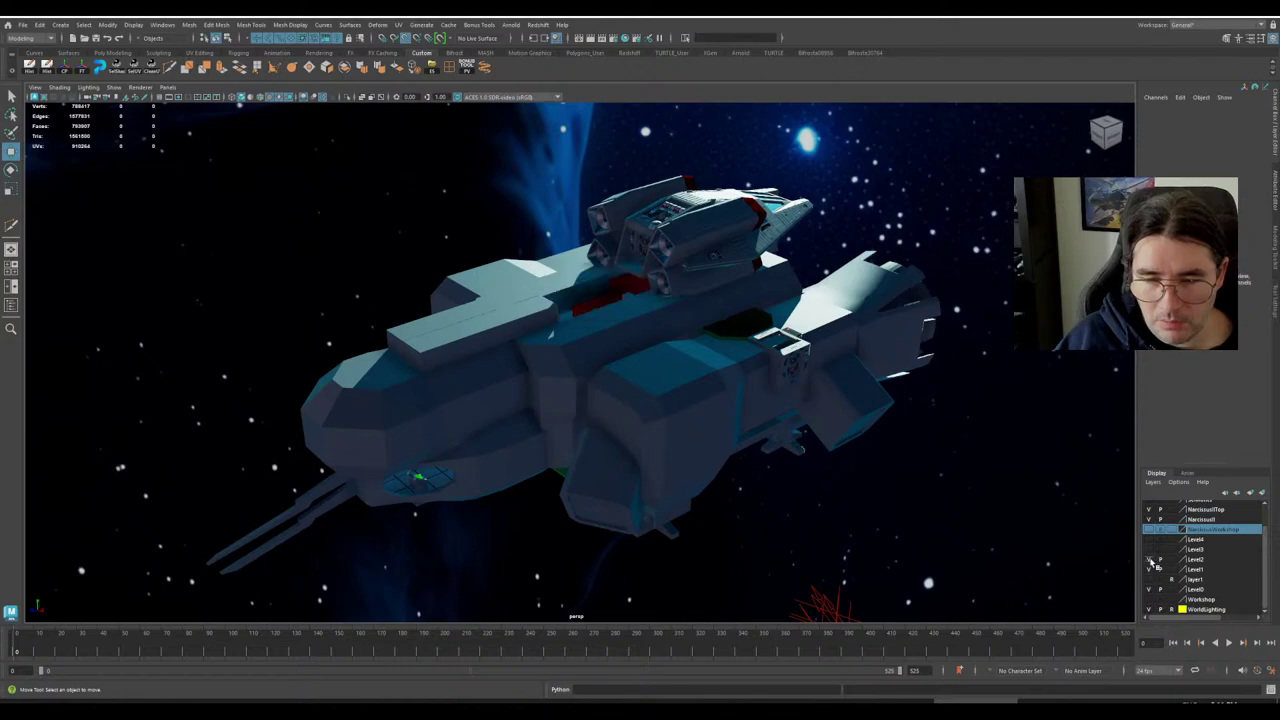
pyautogui.click(1149, 560)
pyautogui.click(1149, 570)
pyautogui.click(1149, 591)
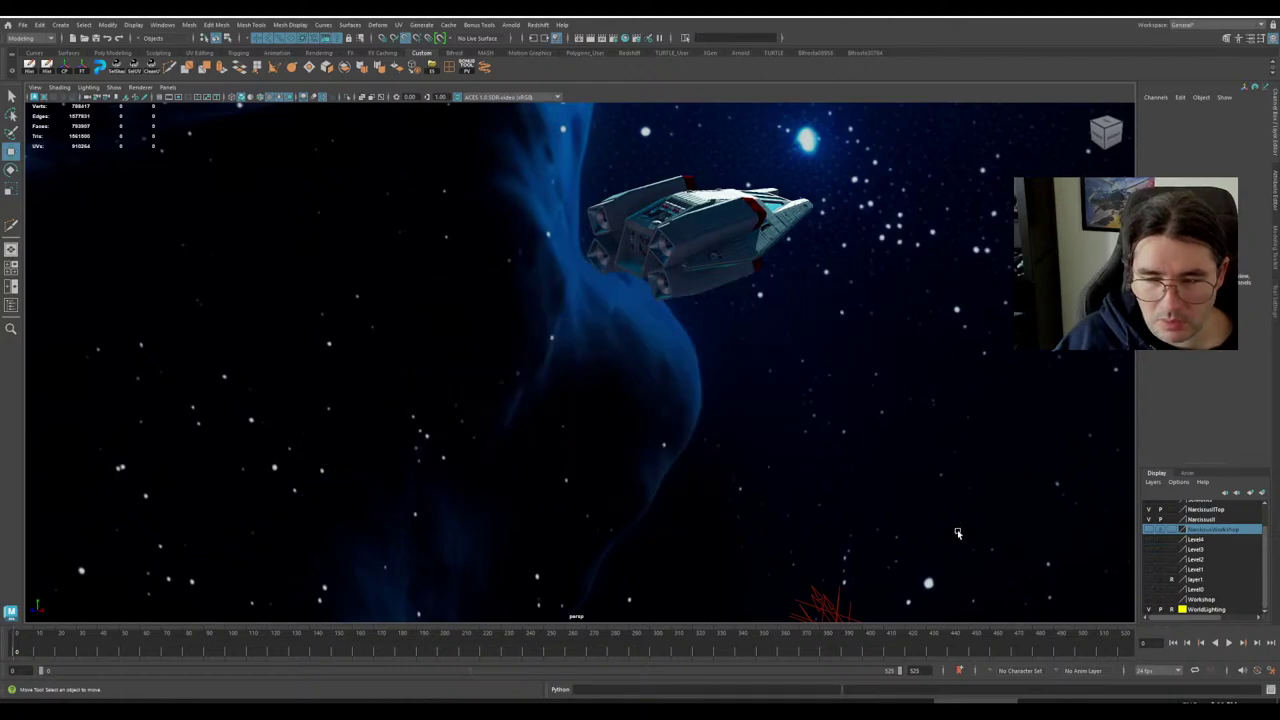
# Examine the closed shuttle's exterior from both sides and the front, including the engines and cockpit windows.
pyautogui.scroll(3, 789, 462)
pyautogui.keyDown('alt'); pyautogui.moveTo(789, 462); pyautogui.dragTo(651, 554); pyautogui.keyUp('alt')
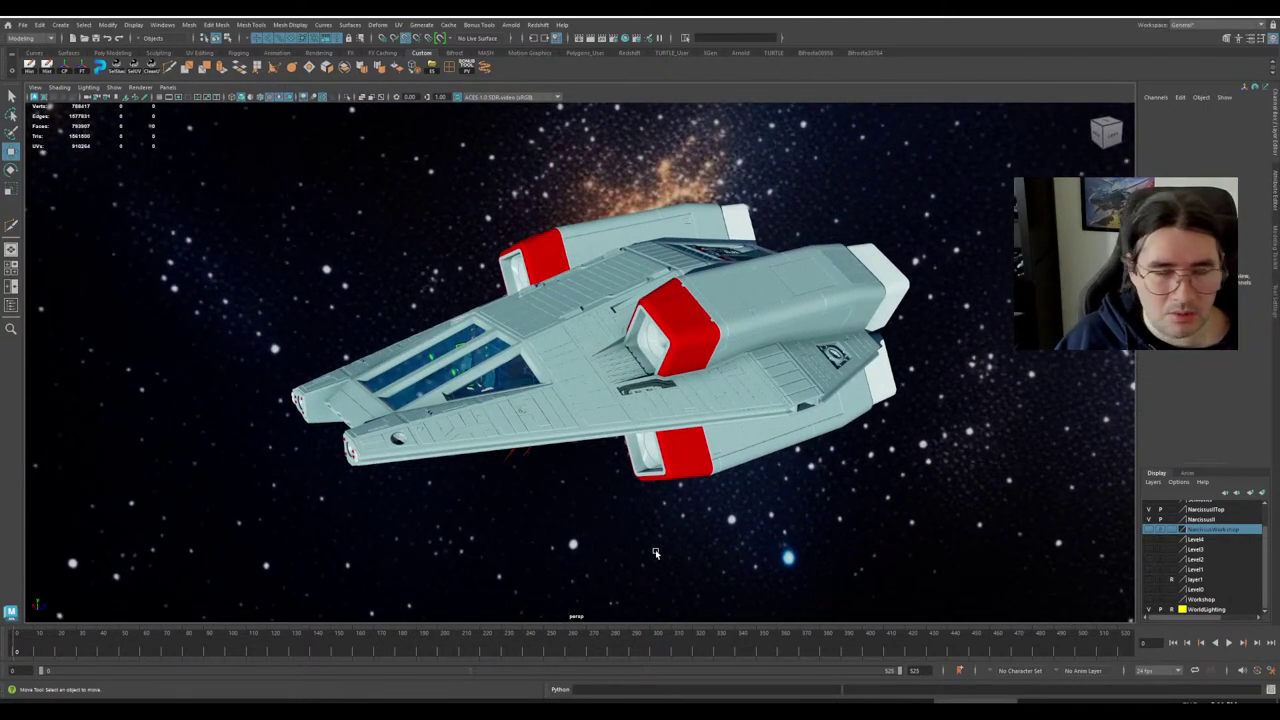
pyautogui.keyDown('alt'); pyautogui.moveTo(444, 489); pyautogui.dragTo(615, 497); pyautogui.keyUp('alt')
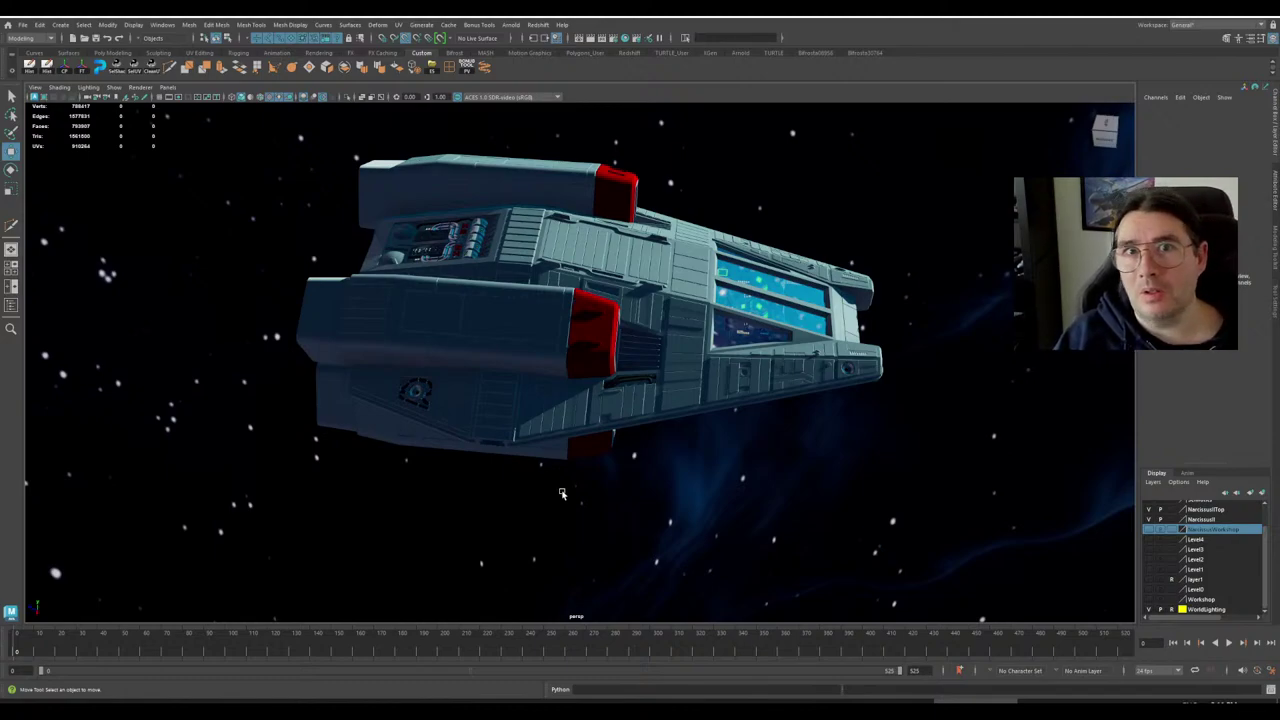
pyautogui.keyDown('alt'); pyautogui.moveTo(349, 475); pyautogui.dragTo(735, 472); pyautogui.keyUp('alt')
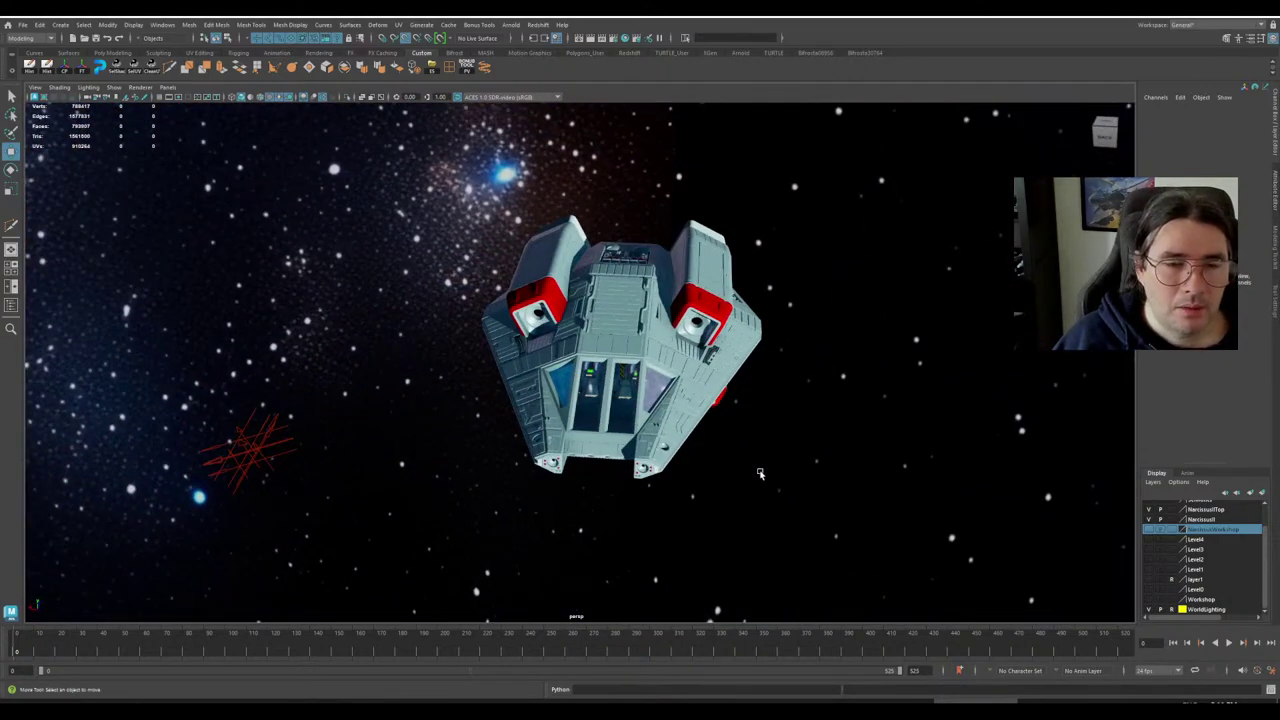
pyautogui.keyDown('alt'); pyautogui.moveTo(760, 475); pyautogui.dragTo(713, 473, button='middle'); pyautogui.keyUp('alt')
pyautogui.keyDown('alt'); pyautogui.moveTo(712, 473); pyautogui.dragTo(728, 491); pyautogui.keyUp('alt')
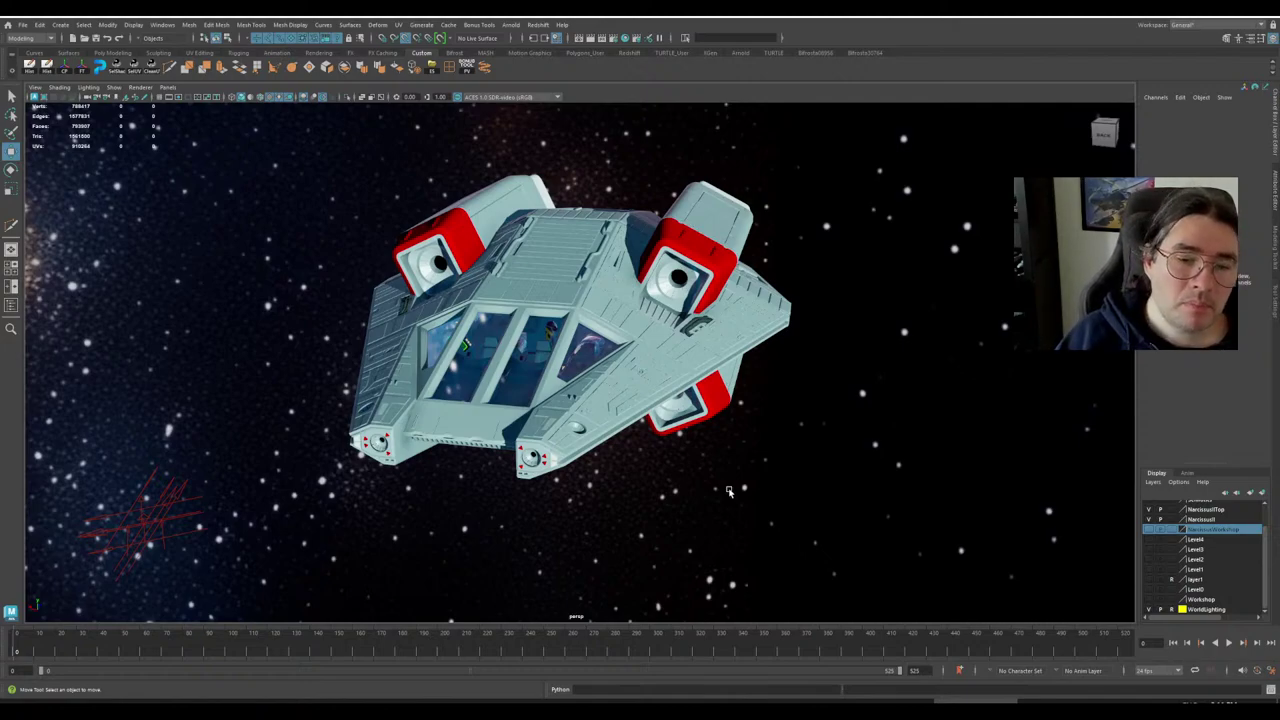
pyautogui.keyDown('alt'); pyautogui.moveTo(657, 531); pyautogui.dragTo(1070, 532); pyautogui.keyUp('alt')
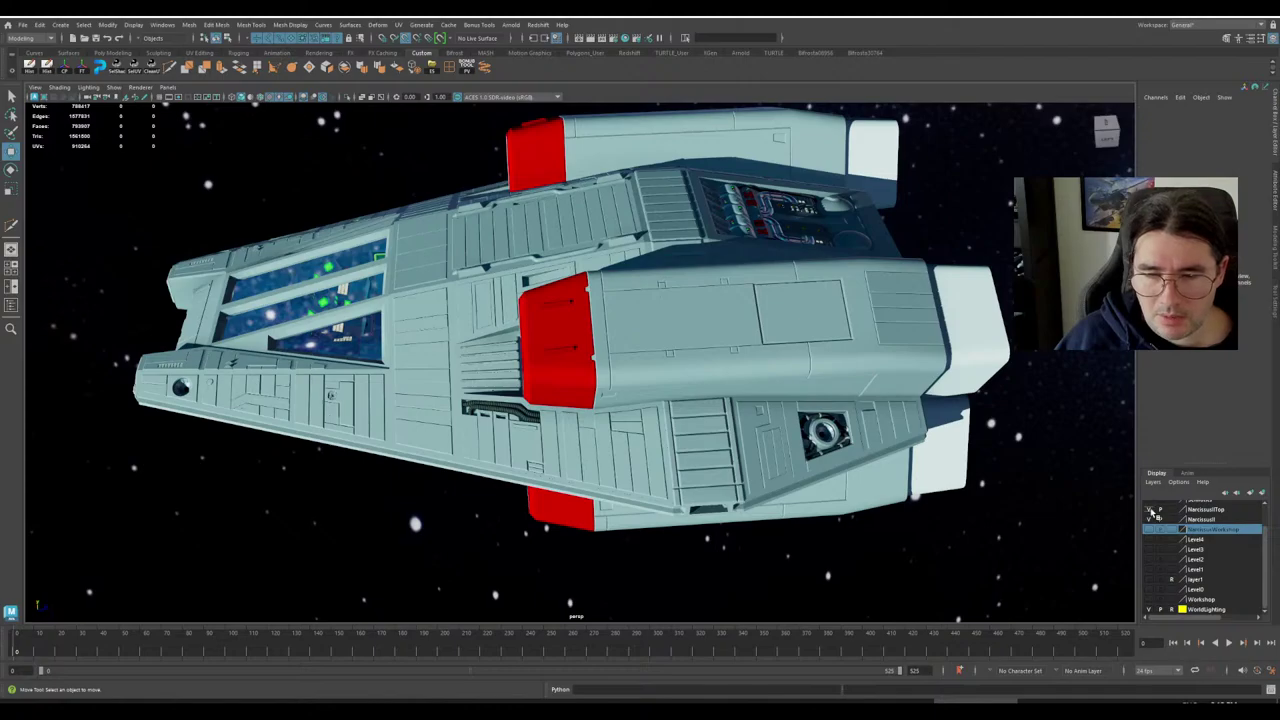
# Hide the shuttle's top hull layer and examine the interior layout from both sides.
pyautogui.click(1150, 511)
pyautogui.scroll(5, 660, 354)
pyautogui.keyDown('alt'); pyautogui.moveTo(660, 354); pyautogui.dragTo(561, 531); pyautogui.keyUp('alt')
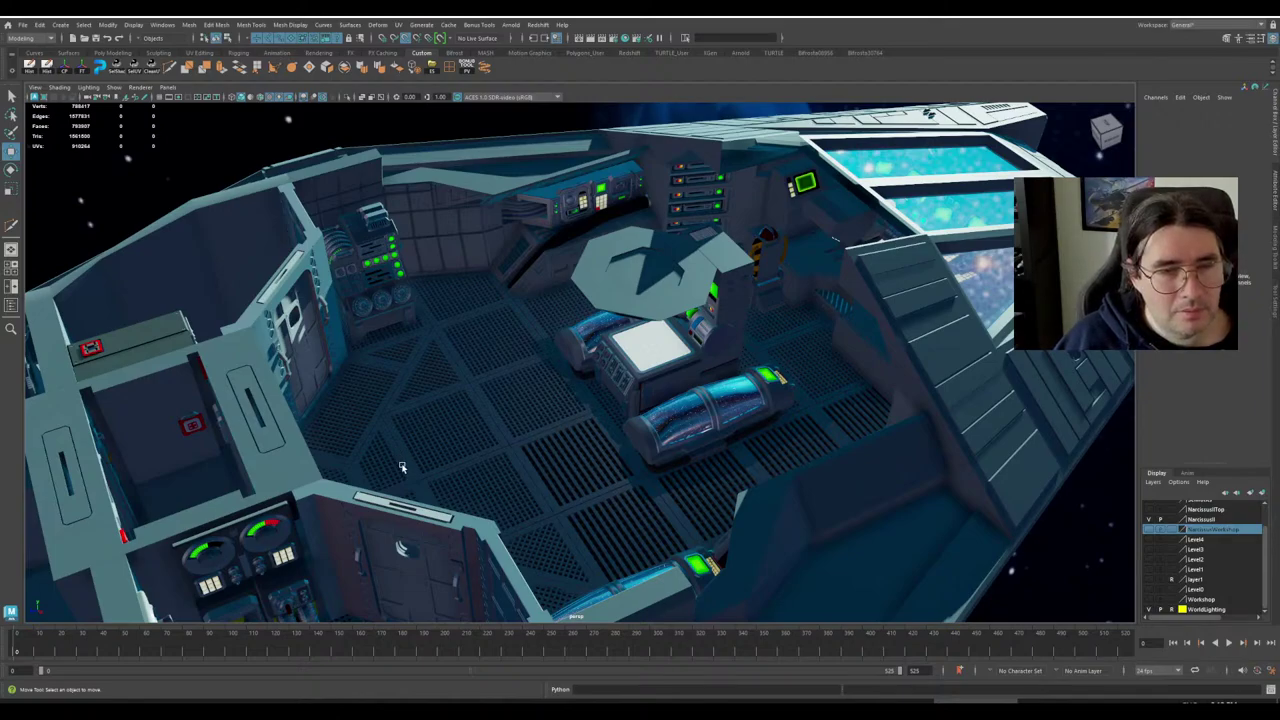
pyautogui.keyDown('alt'); pyautogui.moveTo(400, 462); pyautogui.dragTo(676, 503); pyautogui.keyUp('alt')
pyautogui.keyDown('alt'); pyautogui.moveTo(610, 450); pyautogui.dragTo(707, 469, button='middle'); pyautogui.keyUp('alt')
pyautogui.moveTo(707, 469)
pyautogui.keyDown('alt'); pyautogui.mouseDown()
pyautogui.moveTo(644, 463)
pyautogui.moveTo(691, 466)
pyautogui.mouseUp(); pyautogui.keyUp('alt')
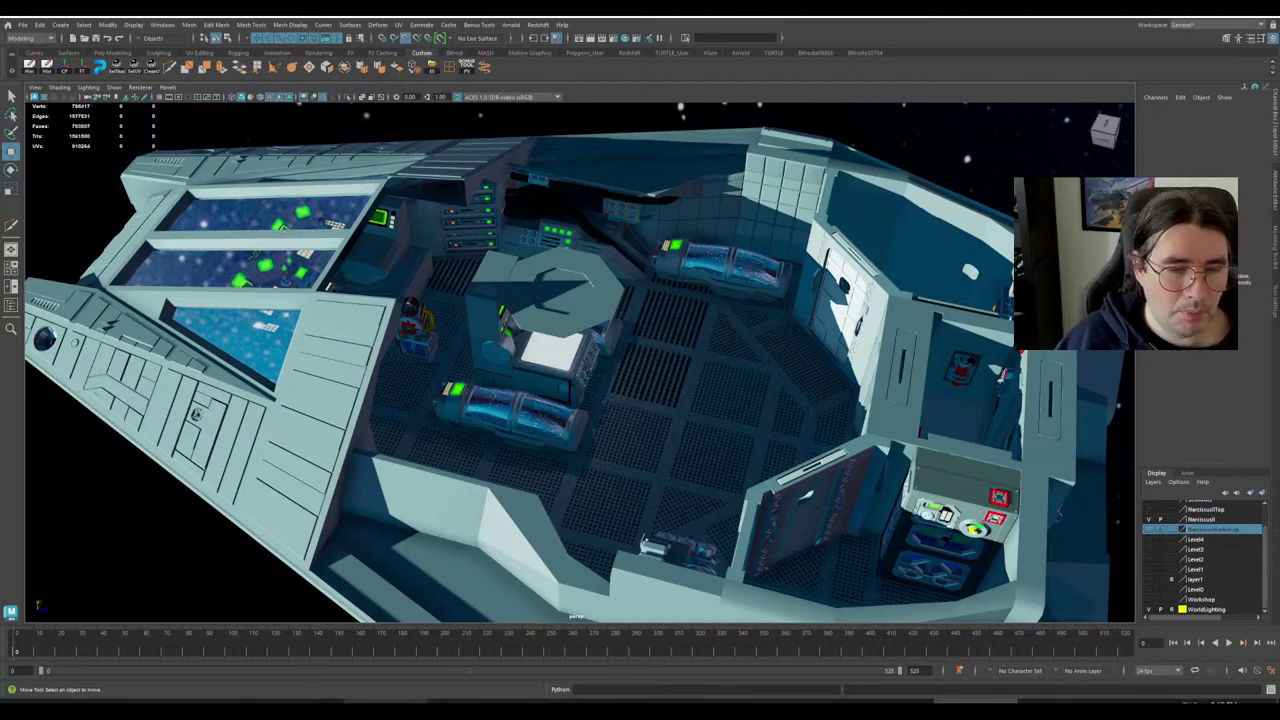
# Switch to the image viewer and view blueprint photos 15.21.52, 15.22.06 and 15.20.50, enlarging the last to full screen.
pyautogui.click(470, 701)
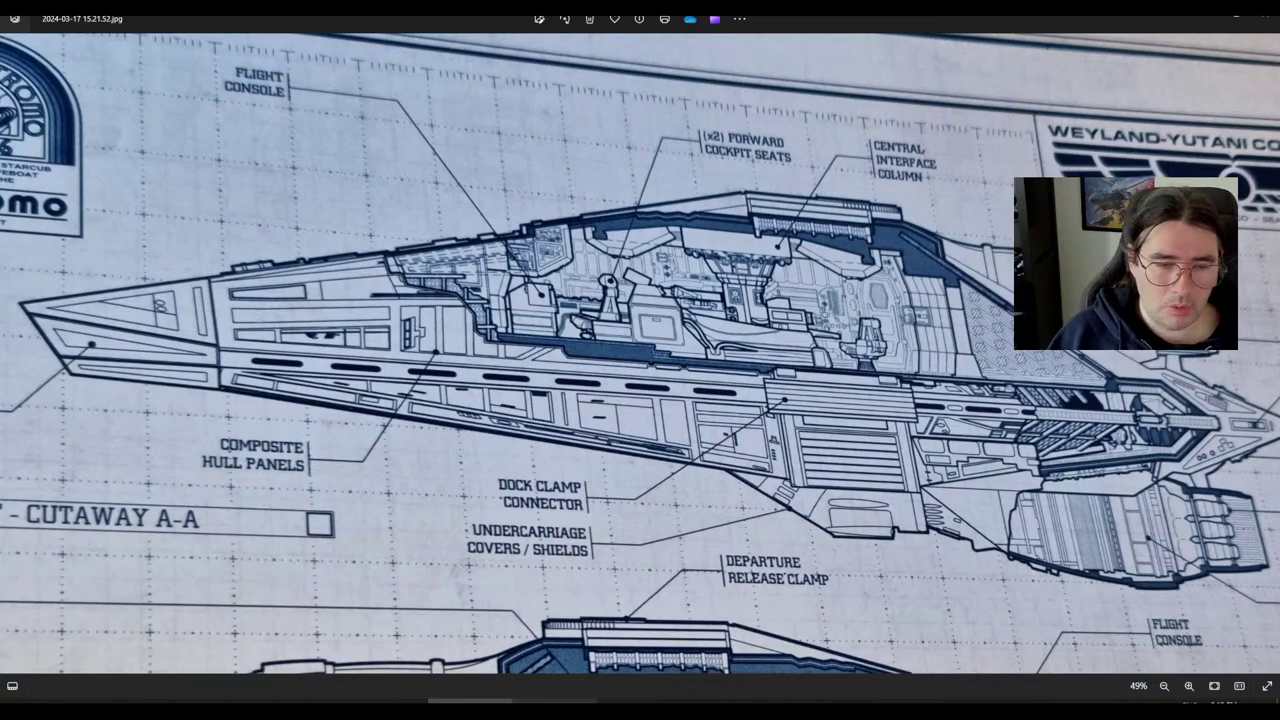
pyautogui.click(562, 703)
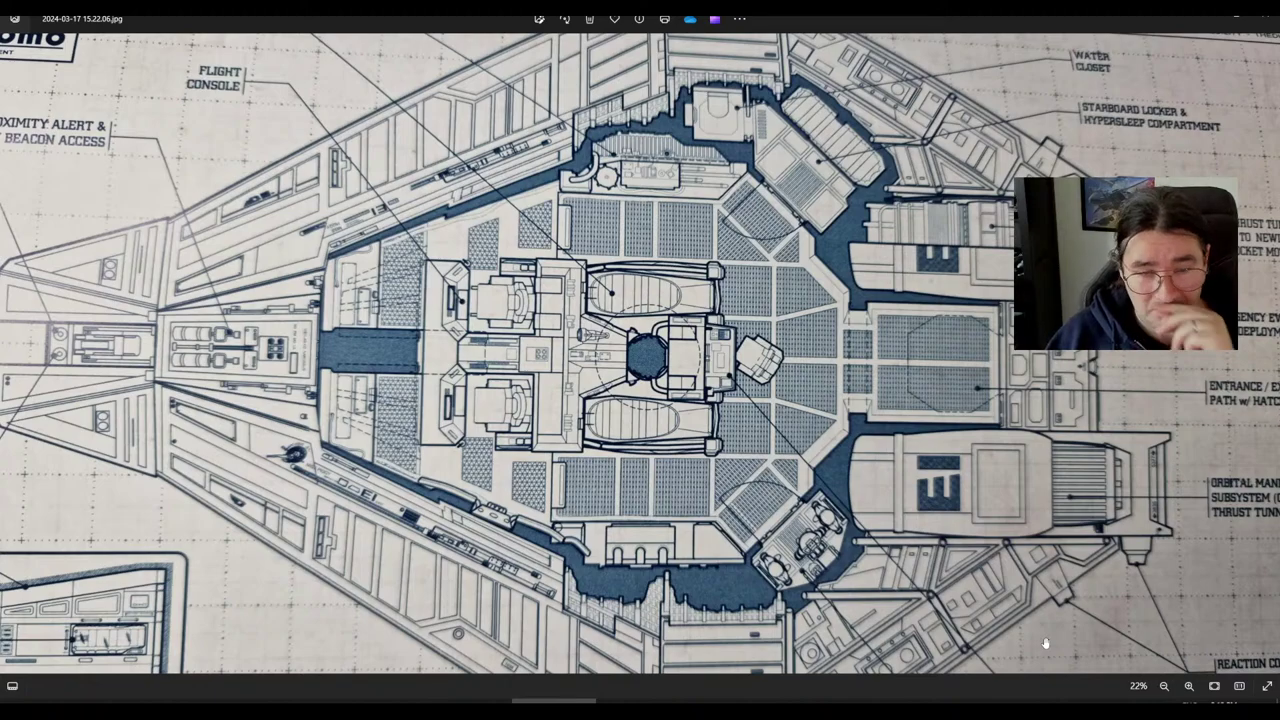
pyautogui.click(638, 702)
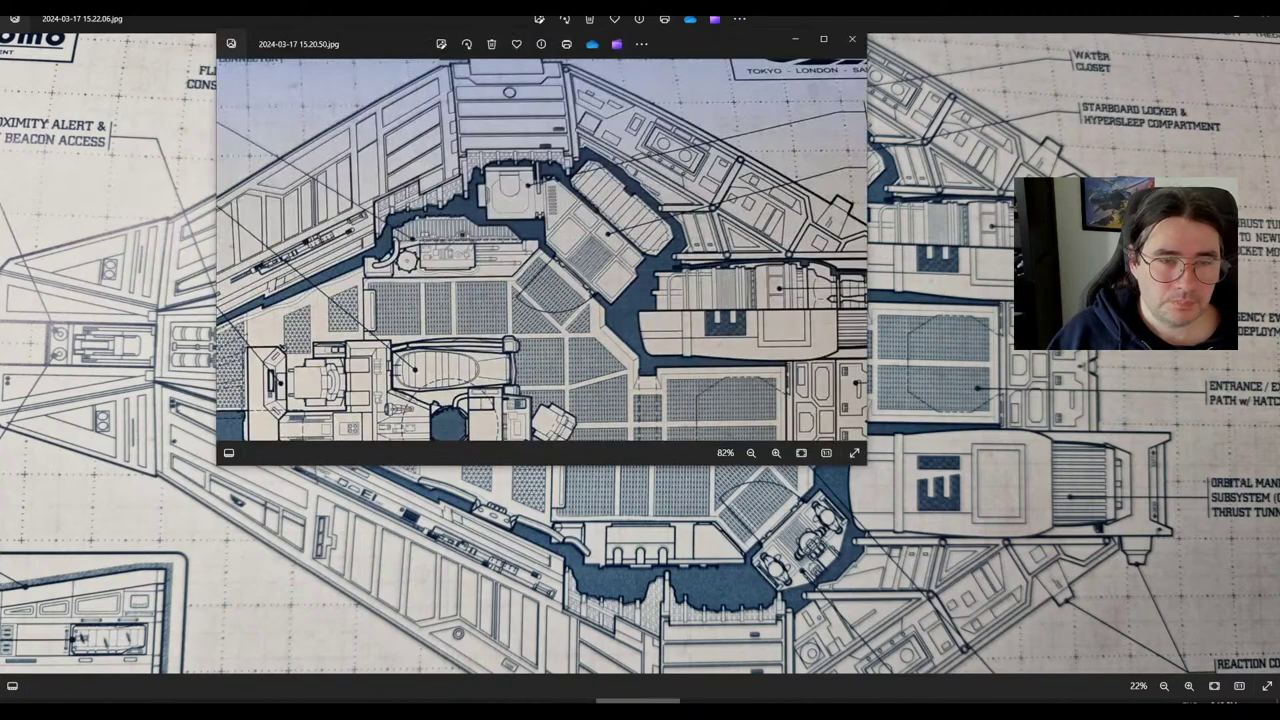
pyautogui.scroll(-5, 671, 228)
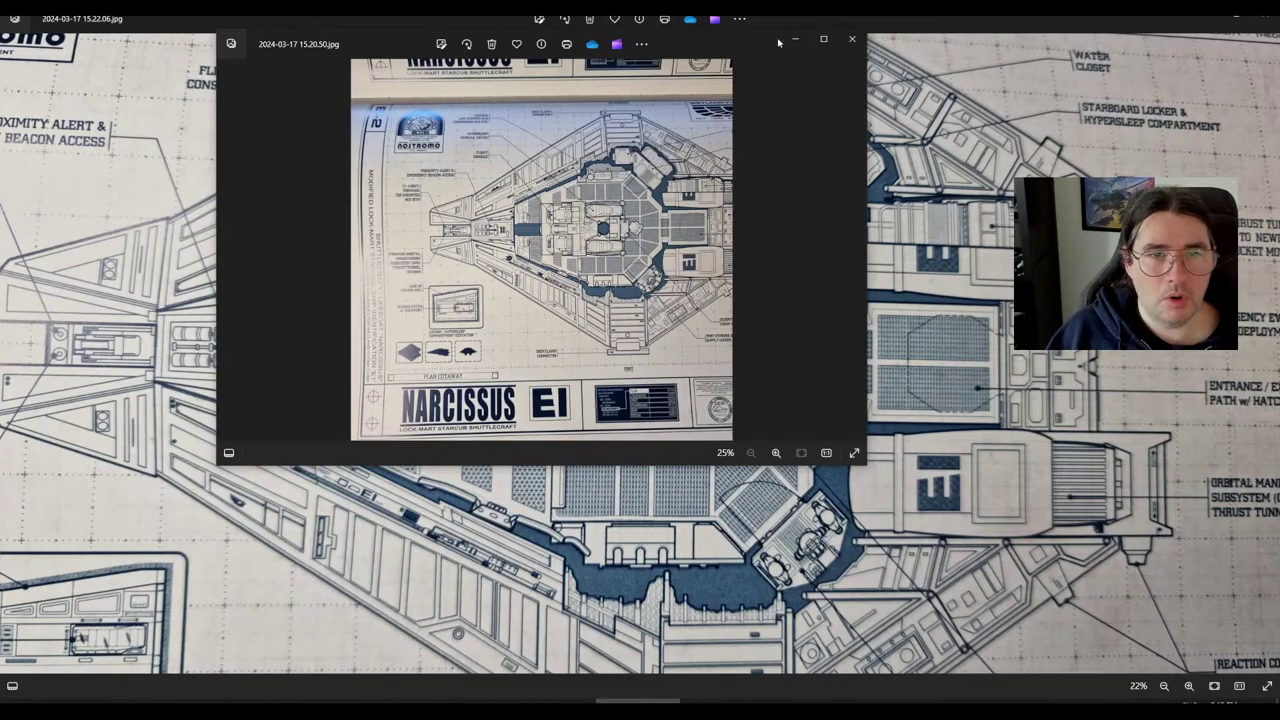
pyautogui.doubleClick(778, 43)
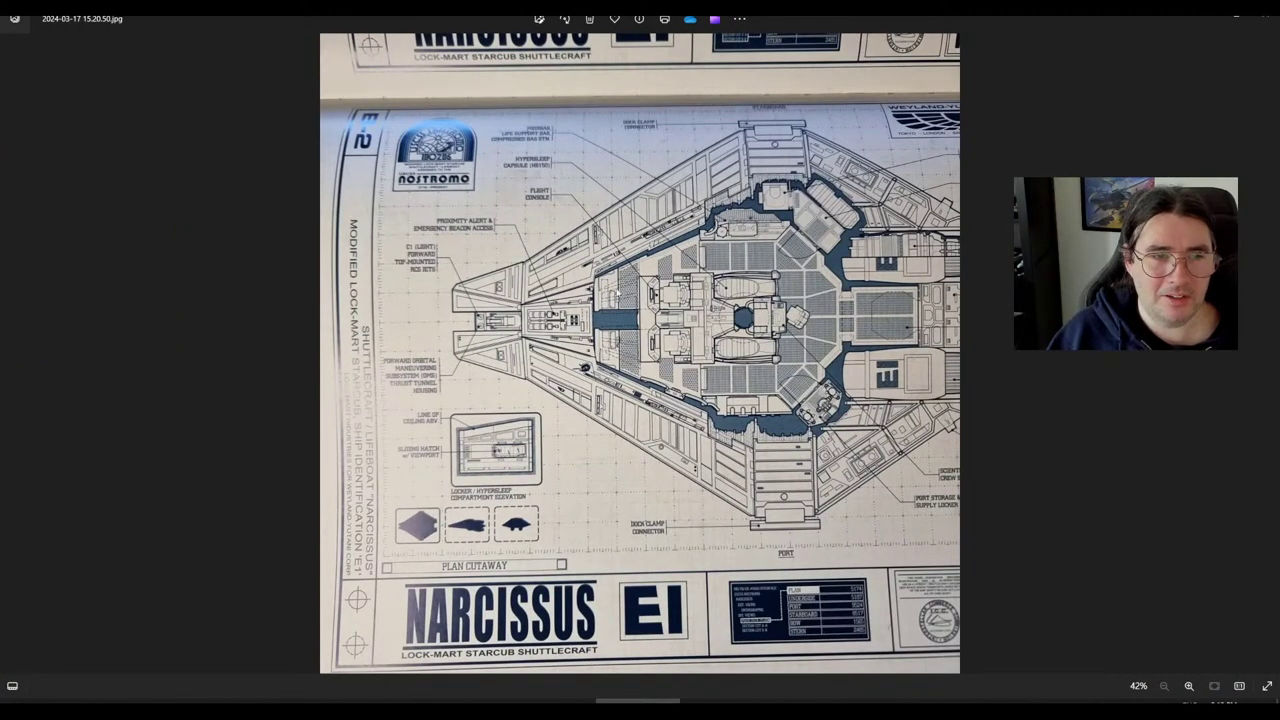
# Examine the Narcissus plan cutaway's cockpit, hypersleep capsules and floor grating layout up close.
pyautogui.scroll(3, 680, 300)
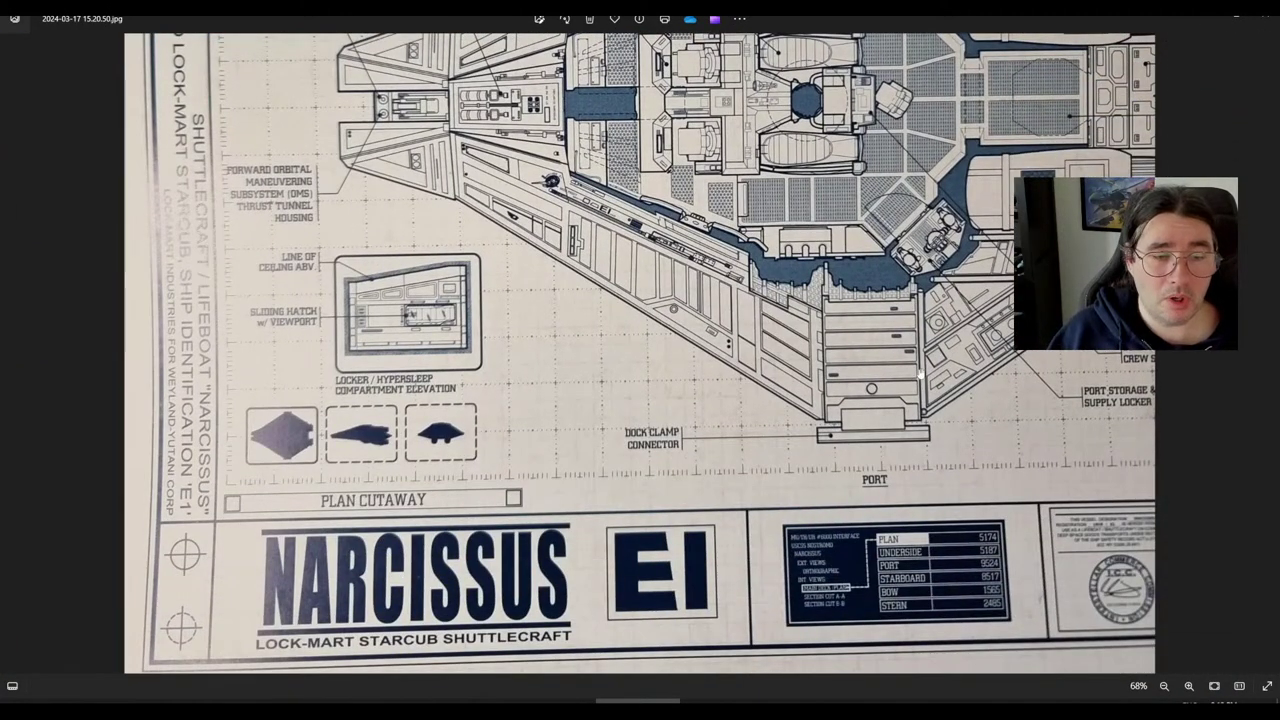
pyautogui.moveTo(760, 358); pyautogui.dragTo(674, 529)
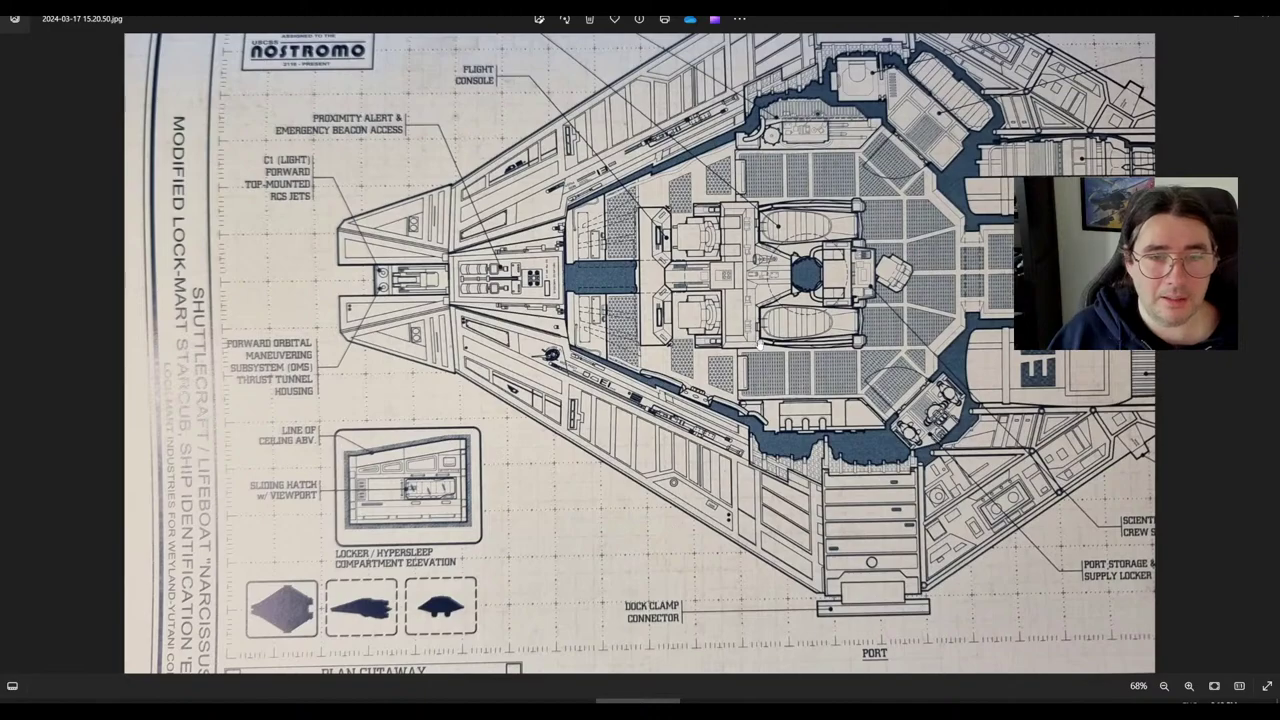
pyautogui.scroll(-2, 790, 372)
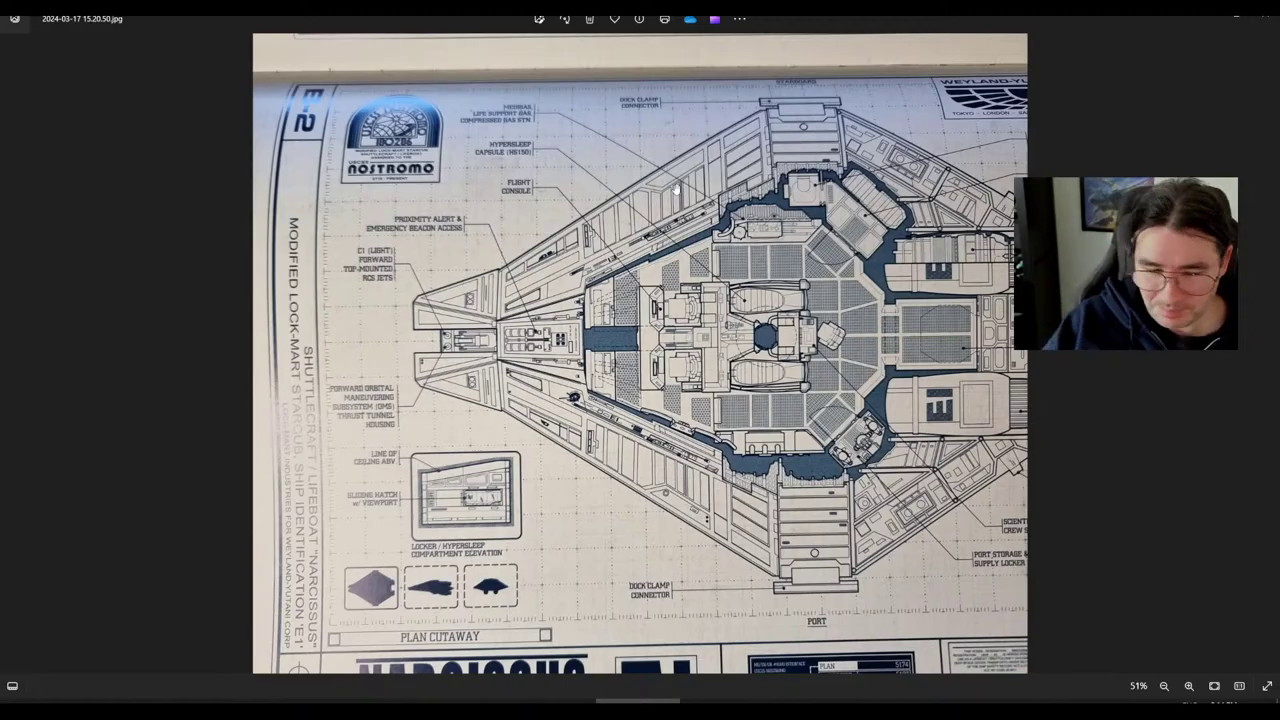
pyautogui.scroll(5, 733, 355)
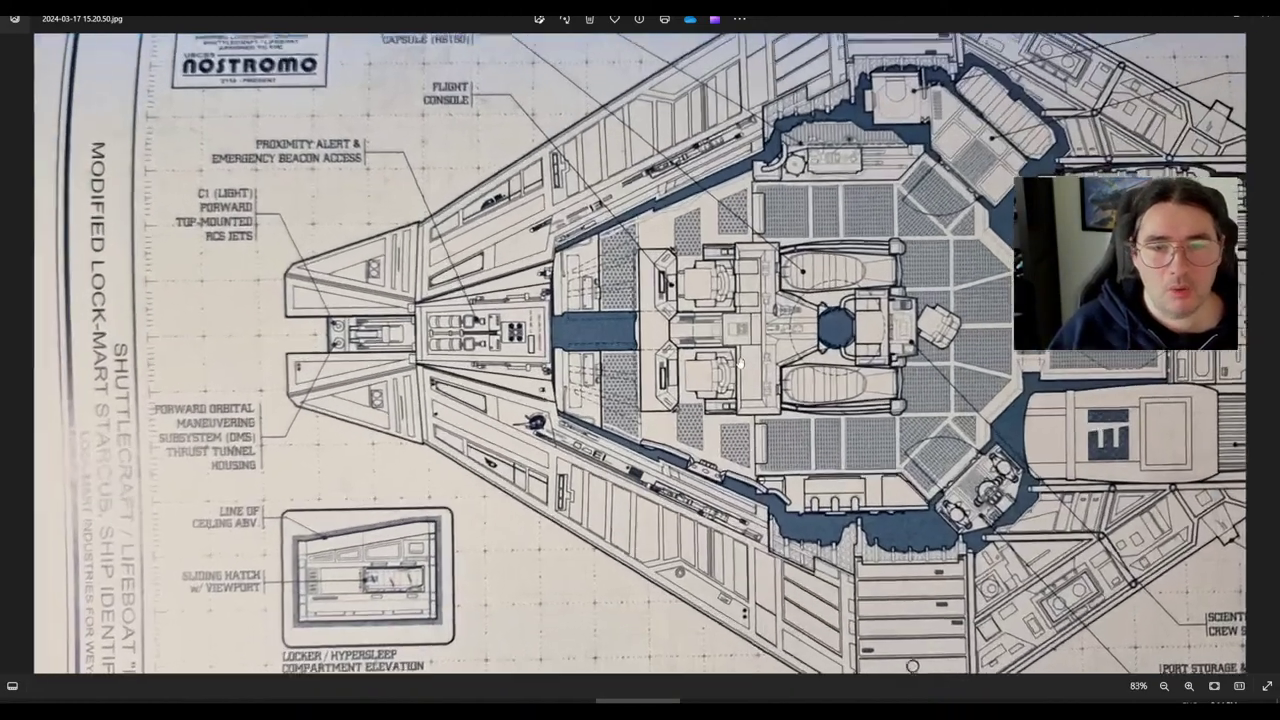
pyautogui.scroll(-3, 867, 455)
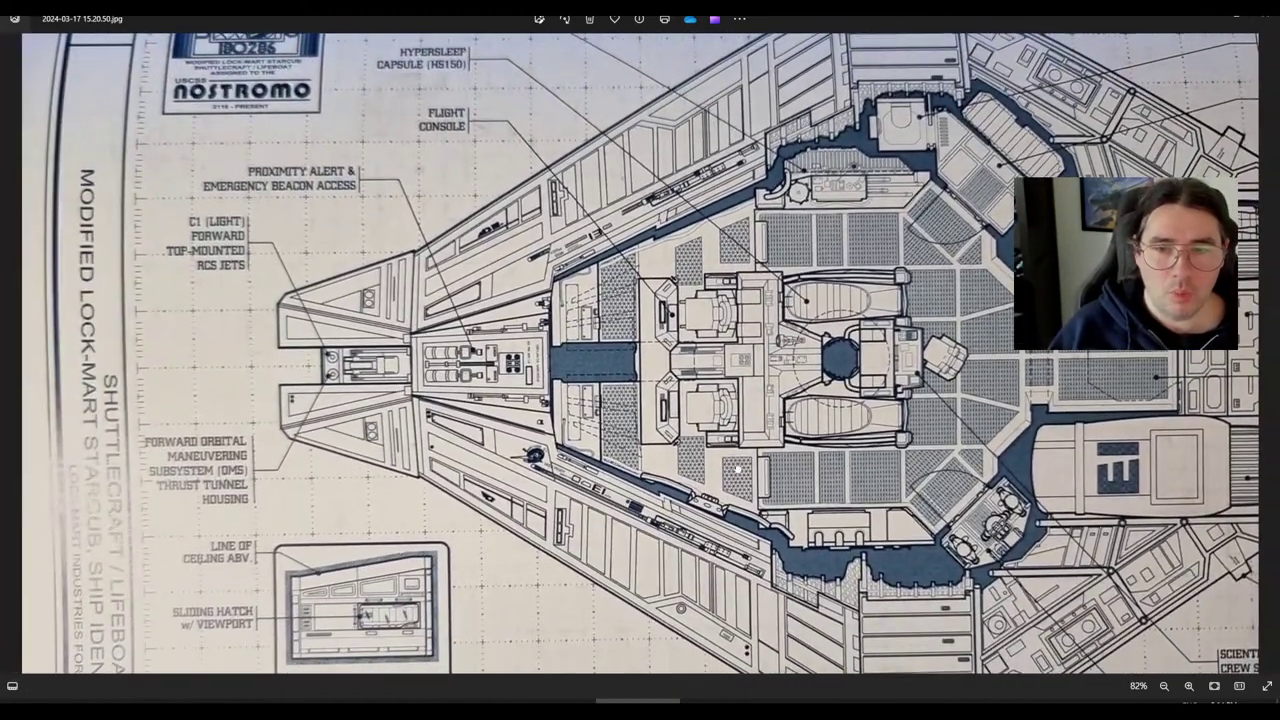
# Advance through the blueprint photos to 15.22.06 and view its plan cutaway.
pyautogui.moveTo(738, 469); pyautogui.dragTo(738, 474)
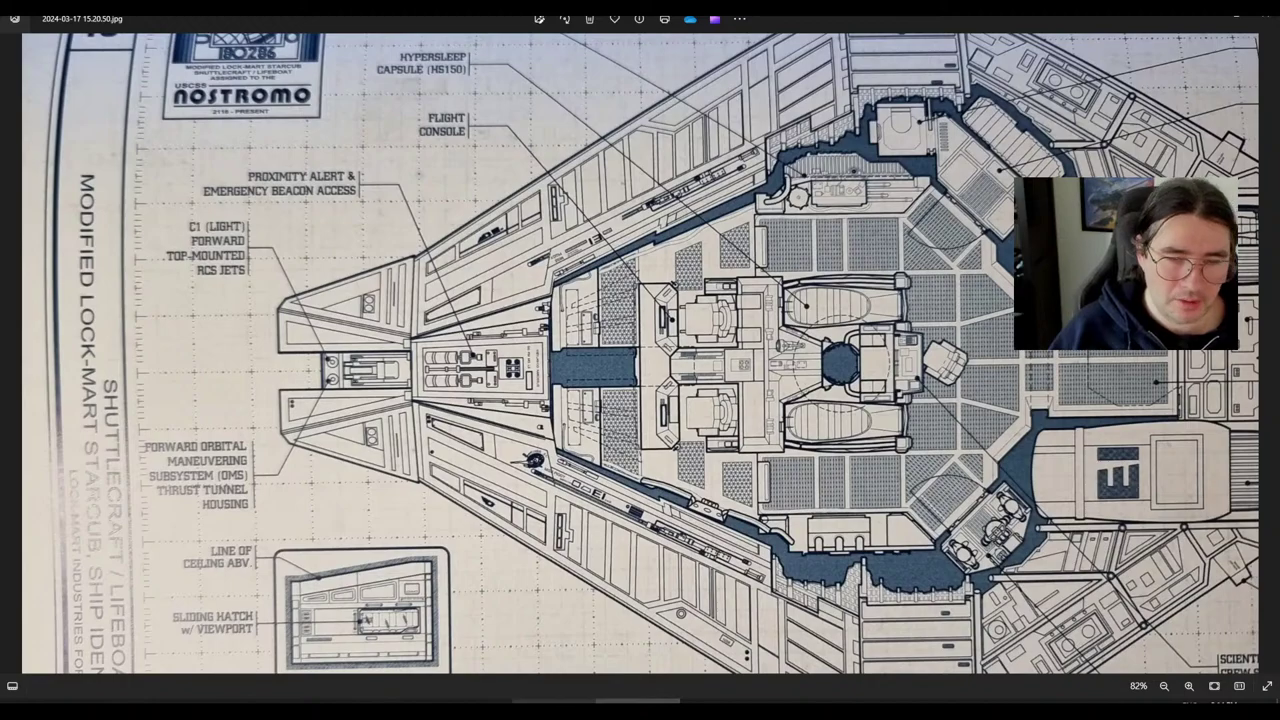
pyautogui.press('Right')
pyautogui.press('Right')
pyautogui.press('Right')
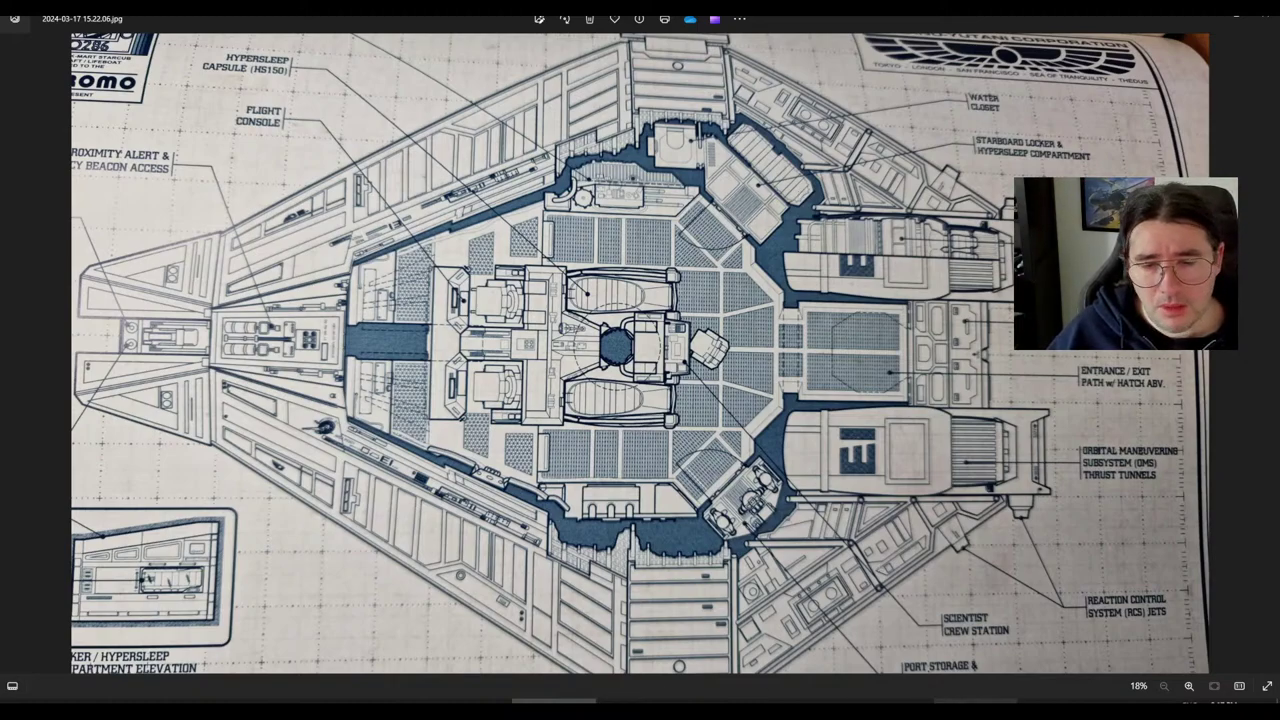
# Switch back to Maya and turn off the scene lighting in the viewport for a clear view of the shuttle's interior.
pyautogui.click(975, 702)
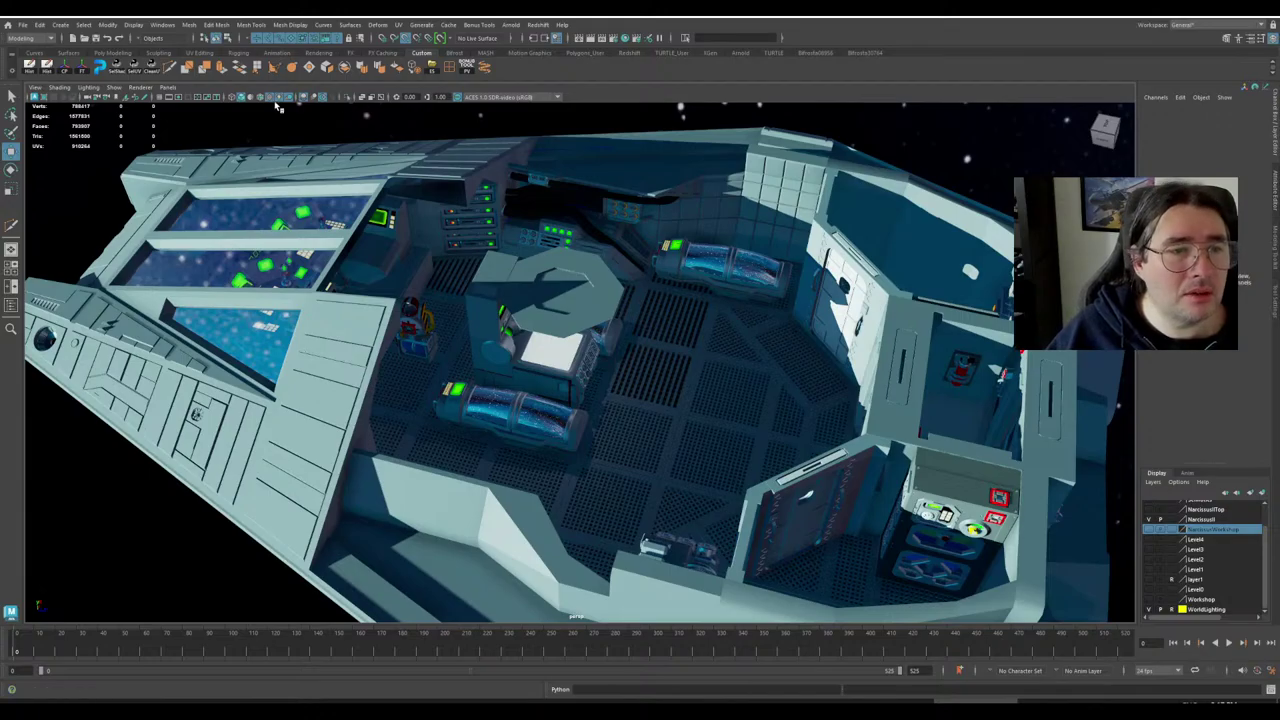
pyautogui.click(280, 97)
pyautogui.keyDown('alt'); pyautogui.moveTo(296, 335); pyautogui.dragTo(332, 337); pyautogui.keyUp('alt')
pyautogui.keyDown('alt'); pyautogui.moveTo(455, 357); pyautogui.dragTo(664, 386); pyautogui.keyUp('alt')
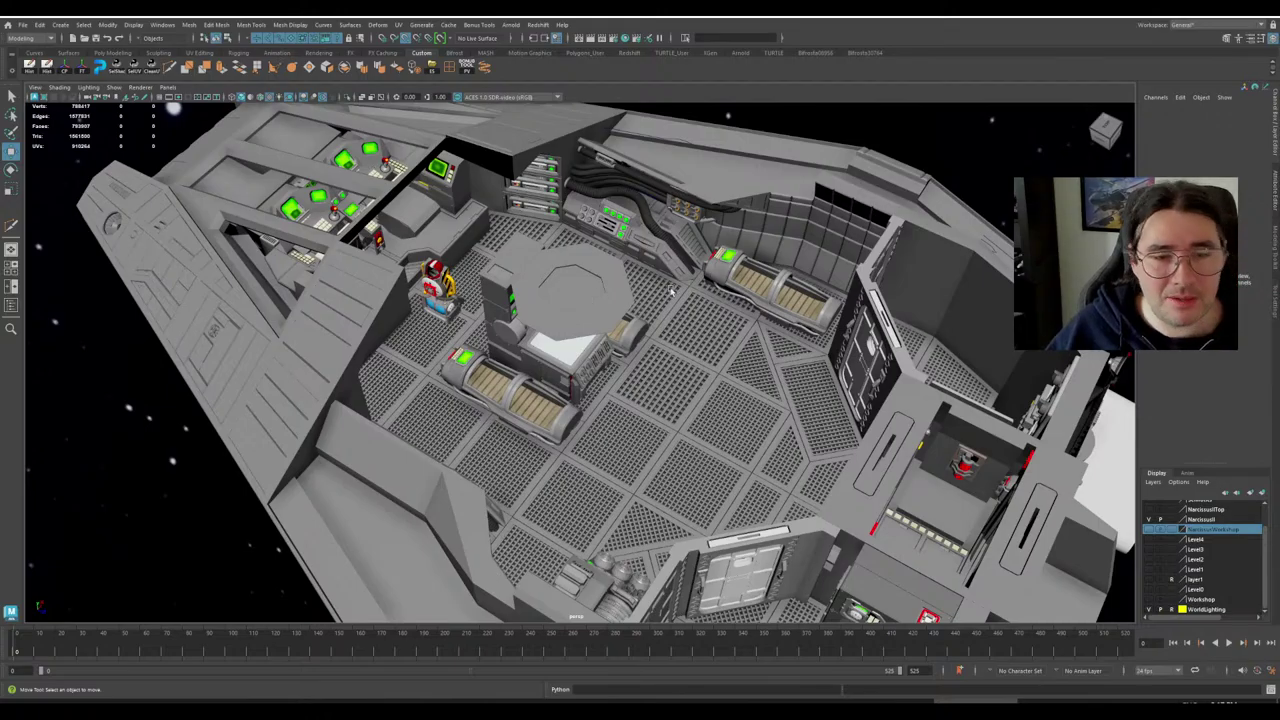
pyautogui.scroll(-4, 741, 363)
pyautogui.scroll(3, 660, 364)
# Examine the main cabin's floor gratings and hypersleep capsules, looking from the cockpit toward the rear bulkhead.
pyautogui.keyDown('alt'); pyautogui.moveTo(622, 372); pyautogui.dragTo(650, 410); pyautogui.keyUp('alt')
pyautogui.keyDown('alt'); pyautogui.moveTo(650, 410); pyautogui.dragTo(603, 463, button='middle'); pyautogui.keyUp('alt')
pyautogui.scroll(4, 603, 463)
pyautogui.keyDown('alt'); pyautogui.moveTo(610, 461); pyautogui.dragTo(707, 322); pyautogui.keyUp('alt')
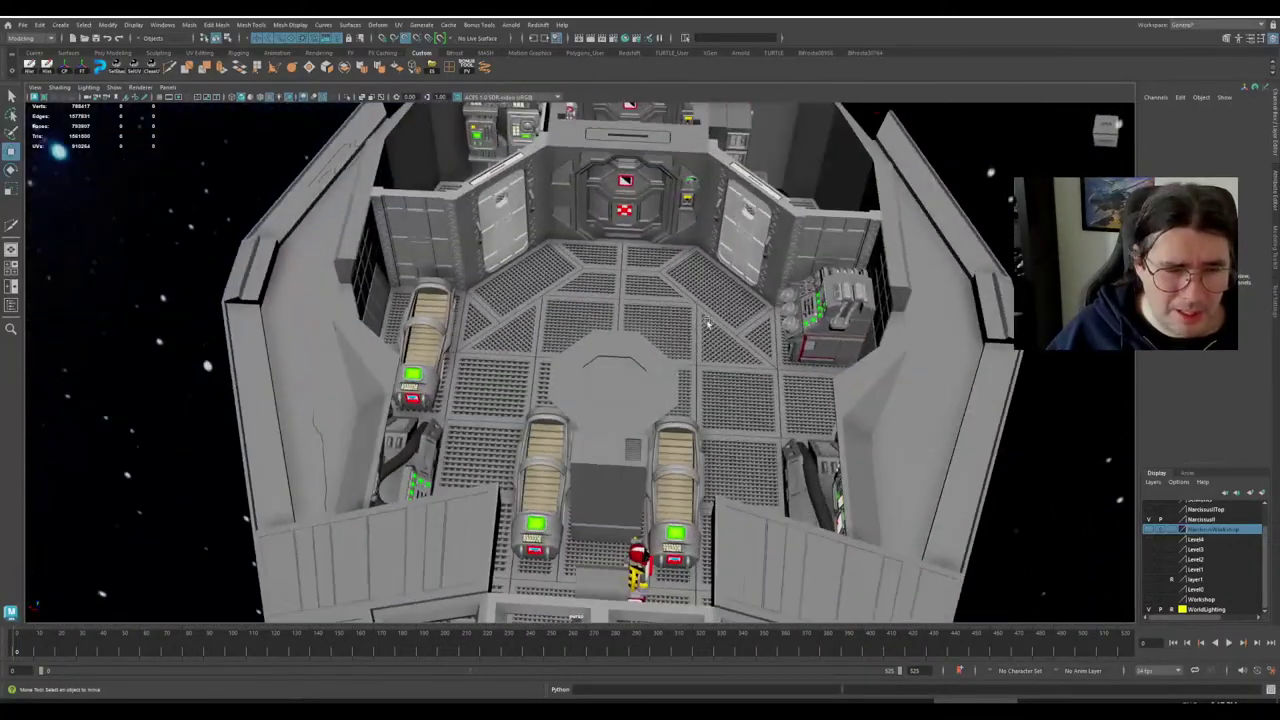
pyautogui.keyDown('alt'); pyautogui.moveTo(525, 462); pyautogui.dragTo(579, 325); pyautogui.keyUp('alt')
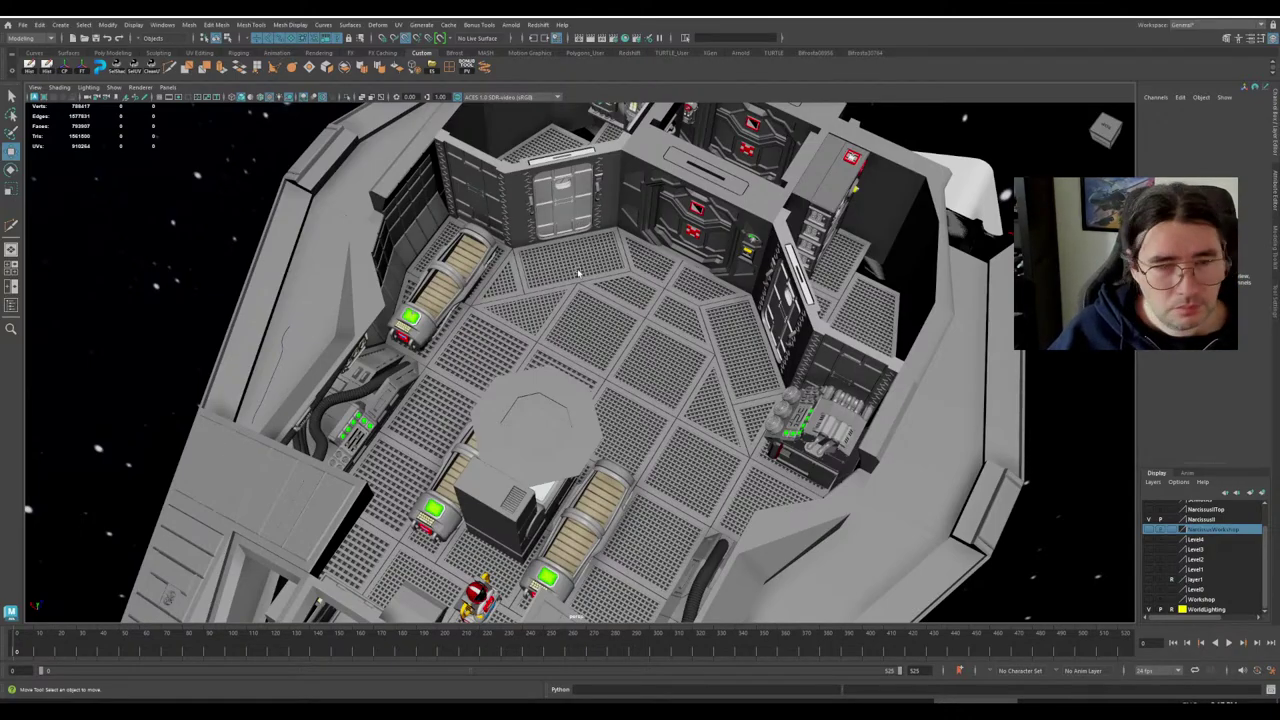
# Inspect the rear airlock, the side compartments with their doors, and the science station from several angles.
pyautogui.keyDown('alt'); pyautogui.moveTo(578, 325); pyautogui.dragTo(512, 357); pyautogui.keyUp('alt')
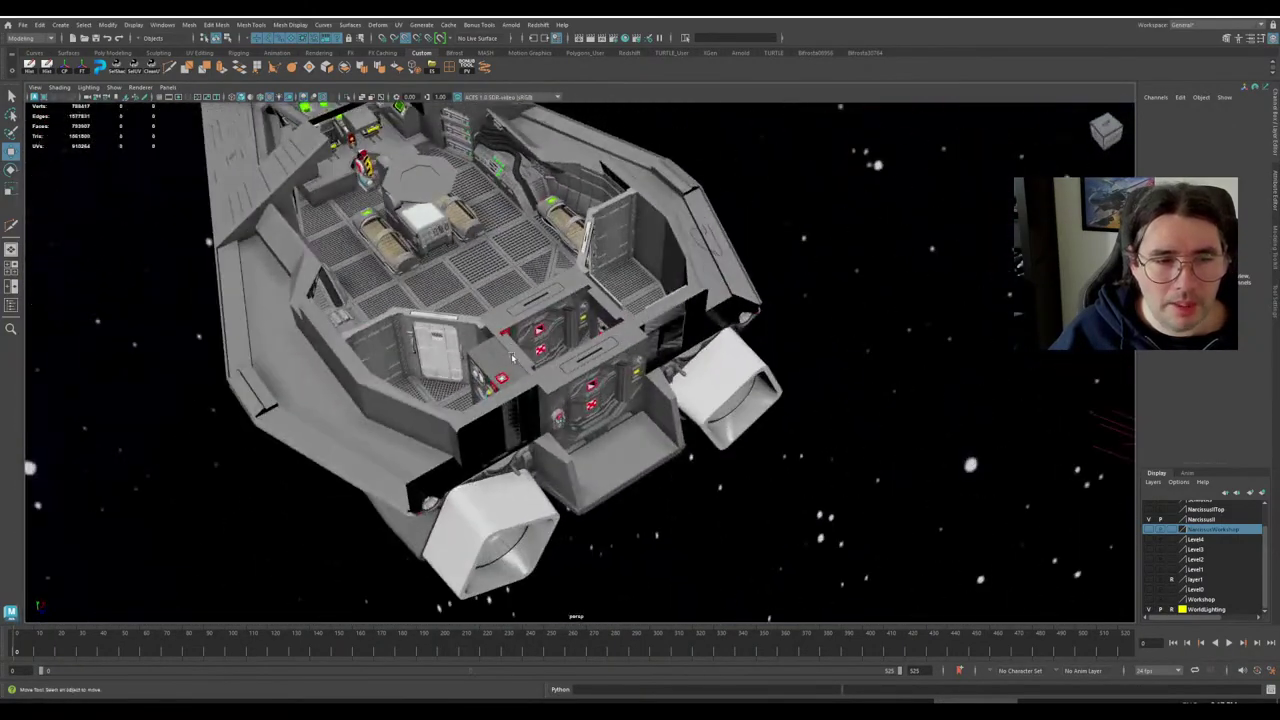
pyautogui.keyDown('alt'); pyautogui.moveTo(677, 339); pyautogui.dragTo(760, 345); pyautogui.keyUp('alt')
pyautogui.keyDown('alt'); pyautogui.moveTo(600, 350); pyautogui.dragTo(680, 352, button='right'); pyautogui.keyUp('alt')
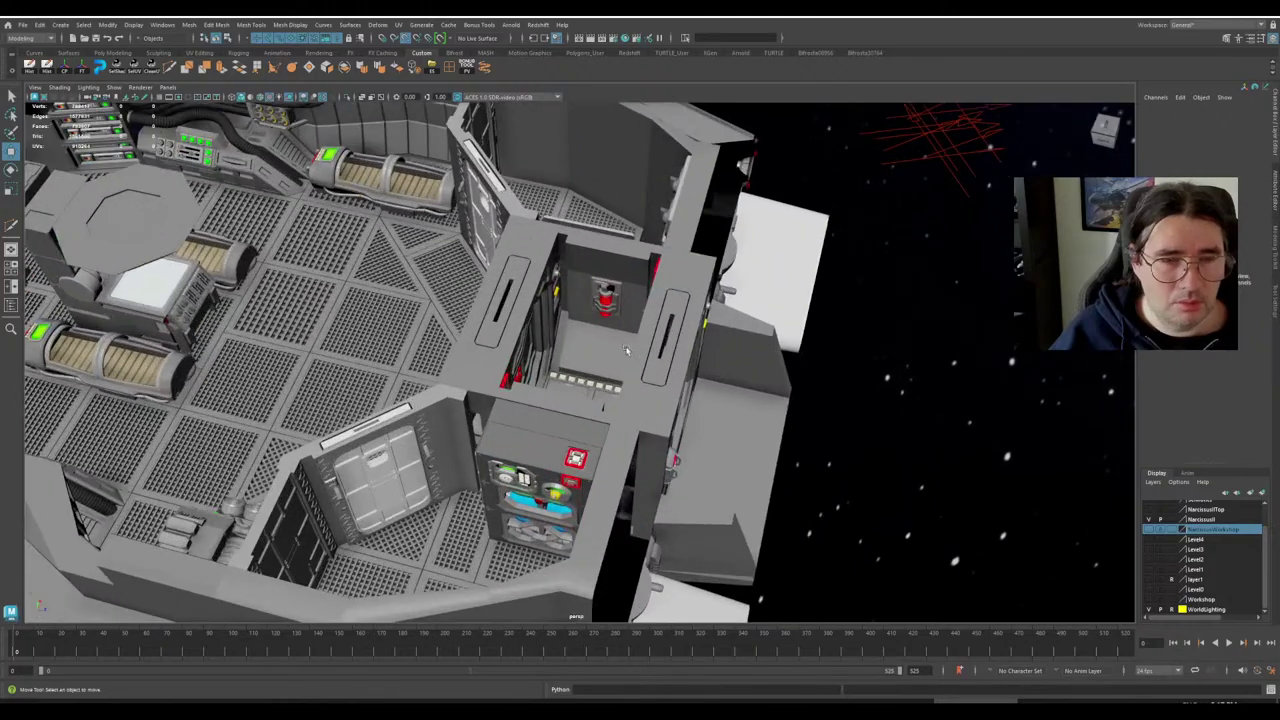
pyautogui.keyDown('alt'); pyautogui.moveTo(680, 352); pyautogui.dragTo(720, 350); pyautogui.keyUp('alt')
pyautogui.keyDown('alt'); pyautogui.moveTo(690, 350); pyautogui.dragTo(639, 345, button='right'); pyautogui.keyUp('alt')
pyautogui.keyDown('alt'); pyautogui.moveTo(639, 346); pyautogui.dragTo(687, 362); pyautogui.keyUp('alt')
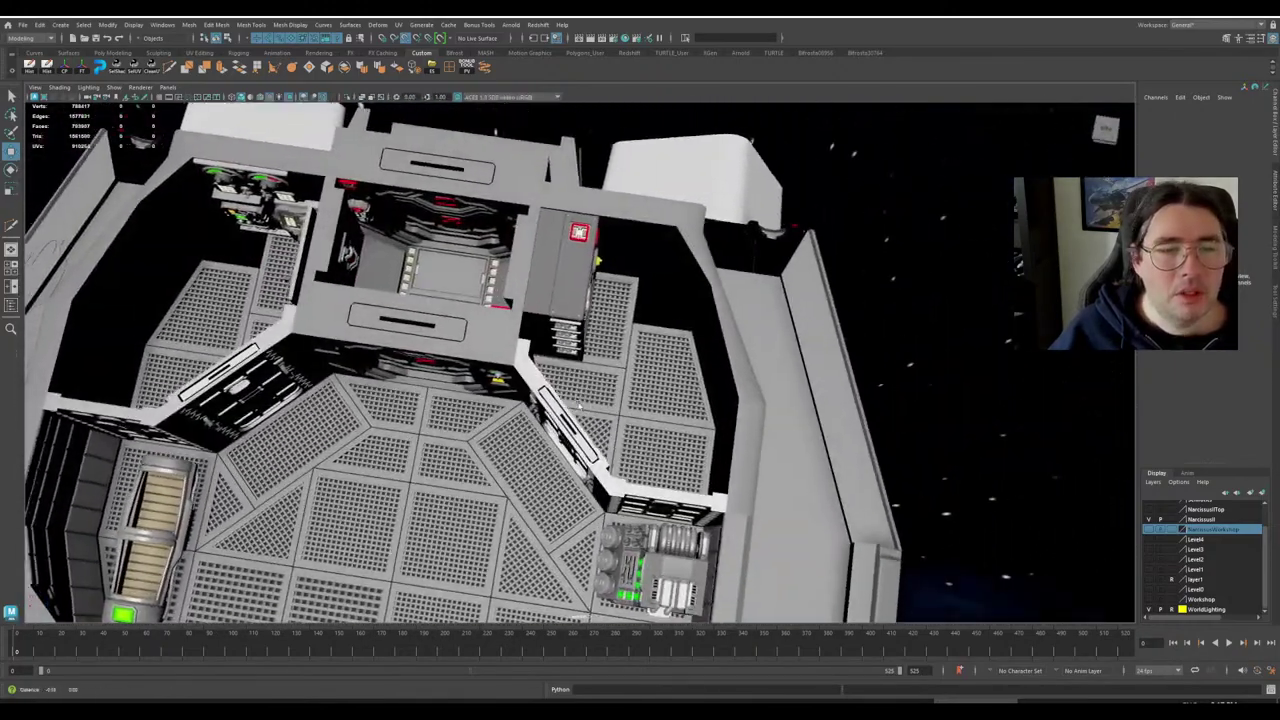
pyautogui.keyDown('alt'); pyautogui.moveTo(578, 405); pyautogui.dragTo(590, 414); pyautogui.keyUp('alt')
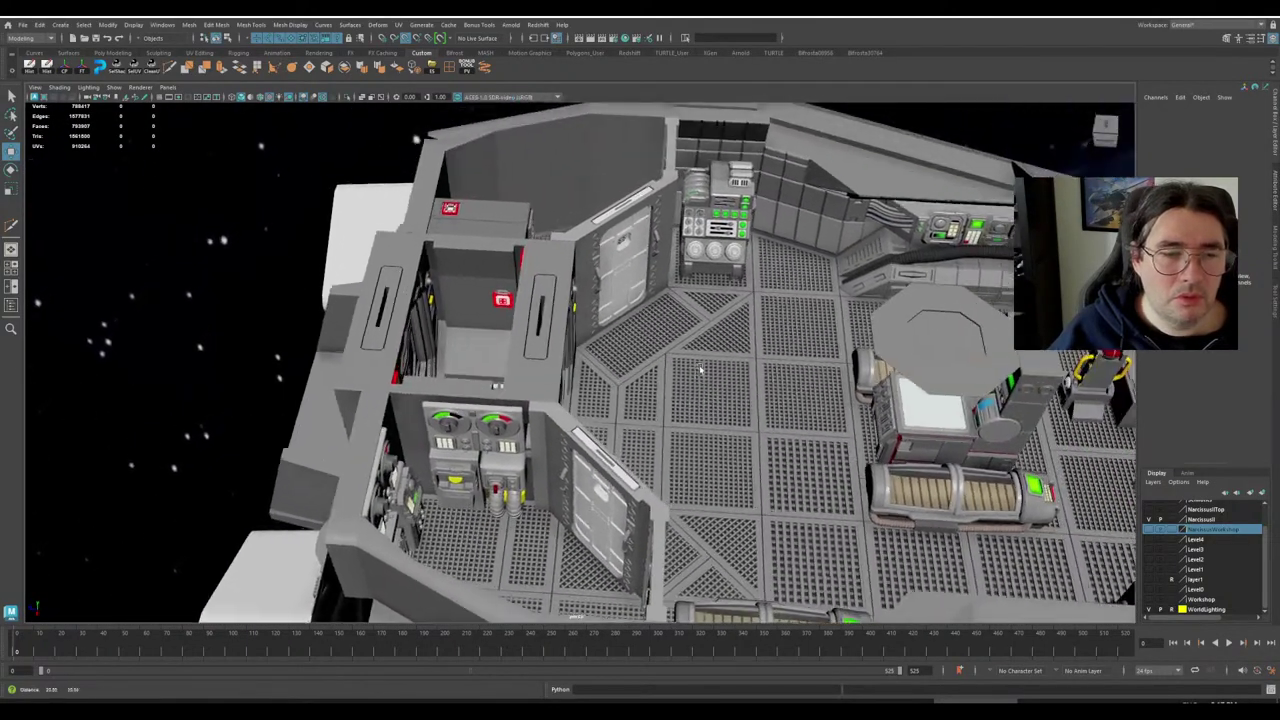
pyautogui.keyDown('alt'); pyautogui.moveTo(700, 370); pyautogui.dragTo(587, 378); pyautogui.keyUp('alt')
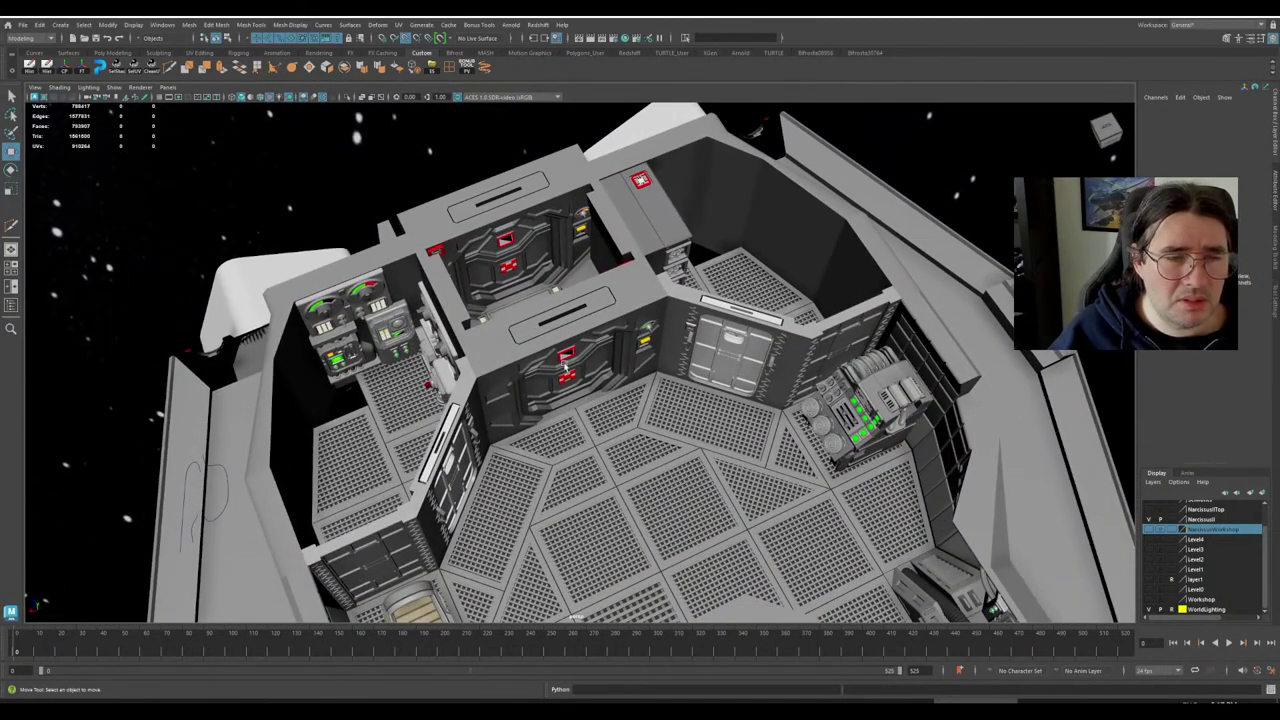
pyautogui.keyDown('alt'); pyautogui.moveTo(567, 369); pyautogui.dragTo(688, 332, button='right'); pyautogui.keyUp('alt')
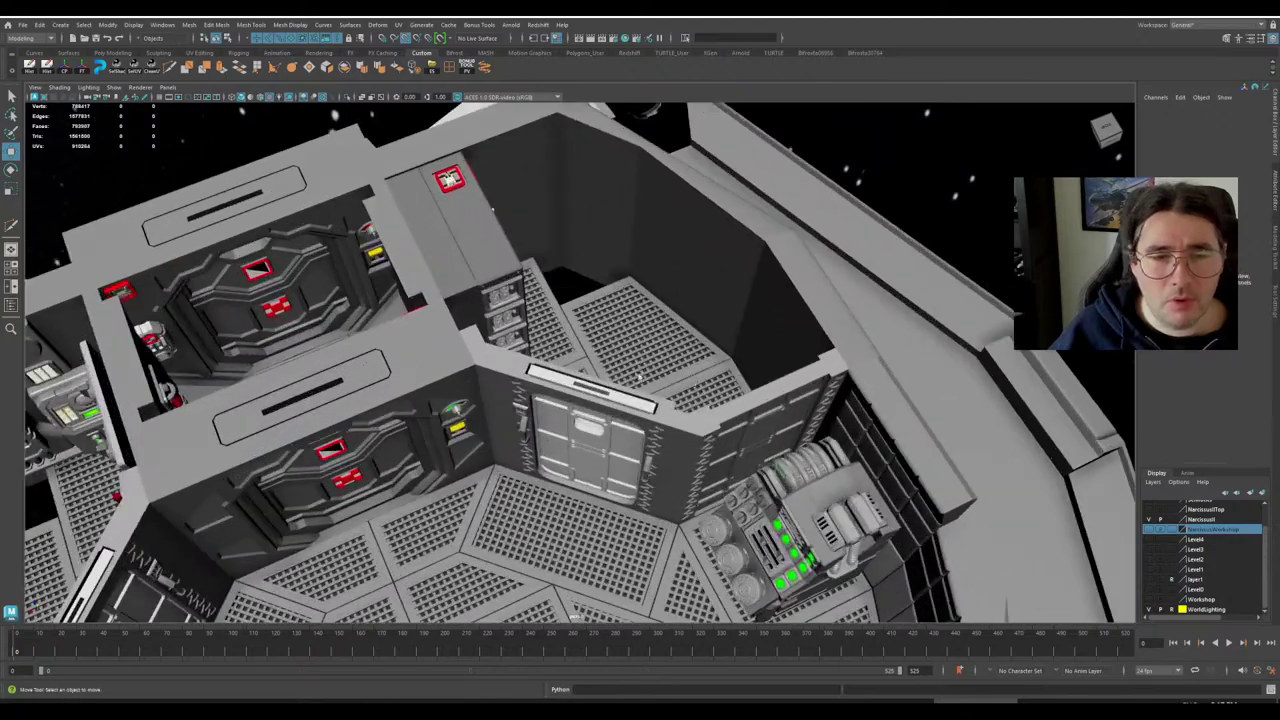
pyautogui.keyDown('alt'); pyautogui.moveTo(639, 376); pyautogui.dragTo(433, 375); pyautogui.keyUp('alt')
pyautogui.keyDown('alt'); pyautogui.moveTo(564, 292); pyautogui.dragTo(552, 405); pyautogui.keyUp('alt')
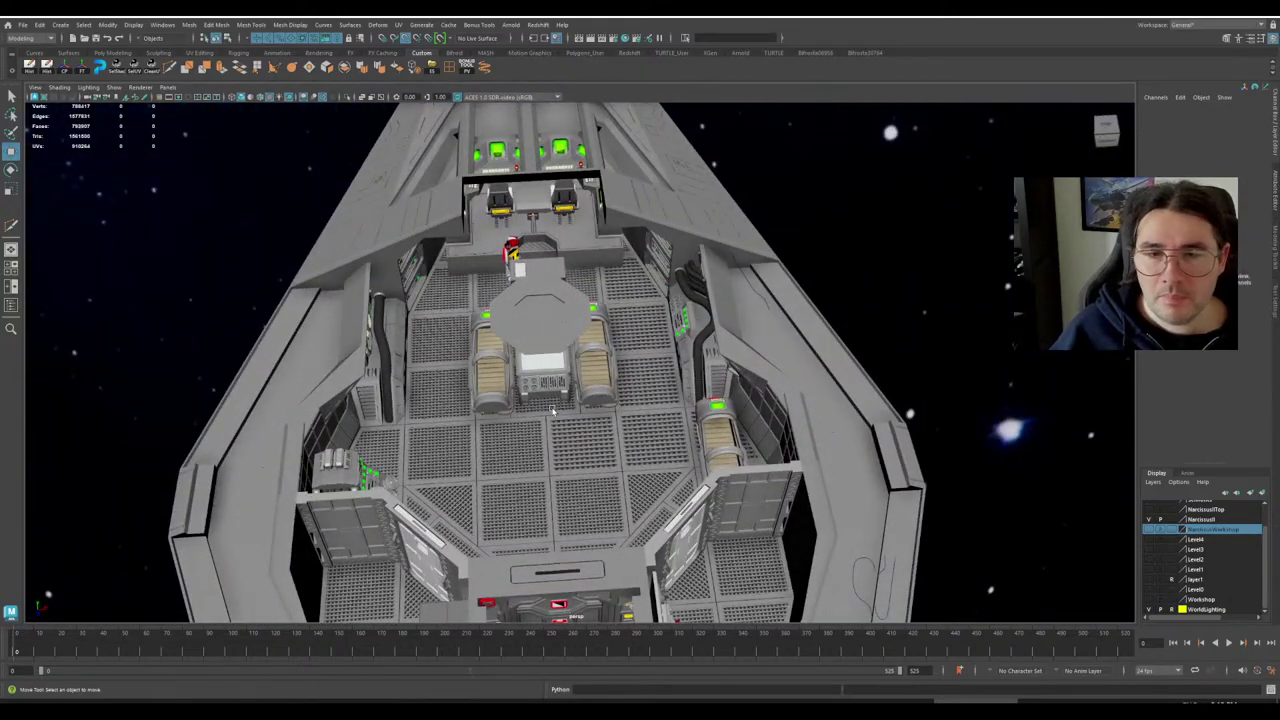
# View the whole open shuttle from above and the side to check the overall interior layout.
pyautogui.scroll(-1, 545, 406)
pyautogui.keyDown('alt'); pyautogui.moveTo(532, 408); pyautogui.dragTo(541, 381, button='middle'); pyautogui.keyUp('alt')
pyautogui.scroll(-4, 541, 381)
pyautogui.keyDown('alt'); pyautogui.moveTo(541, 381); pyautogui.dragTo(636, 397); pyautogui.keyUp('alt')
pyautogui.scroll(3, 677, 424)
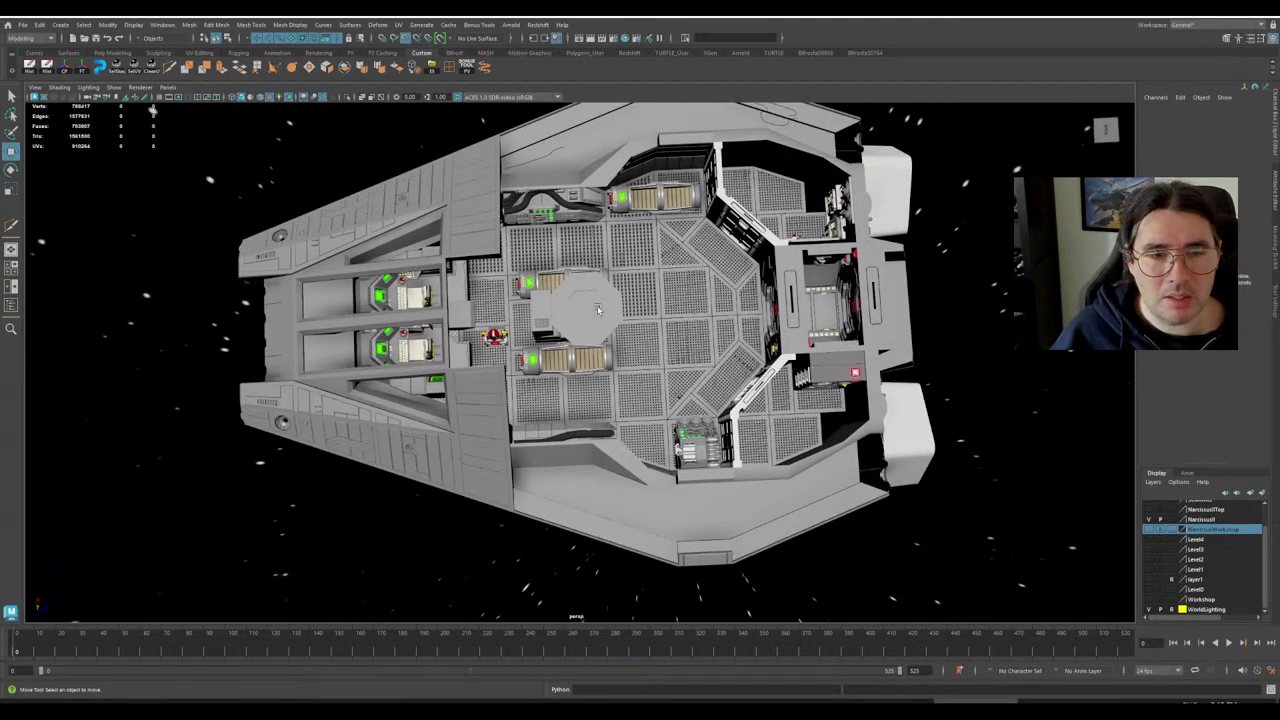
pyautogui.scroll(2, 598, 310)
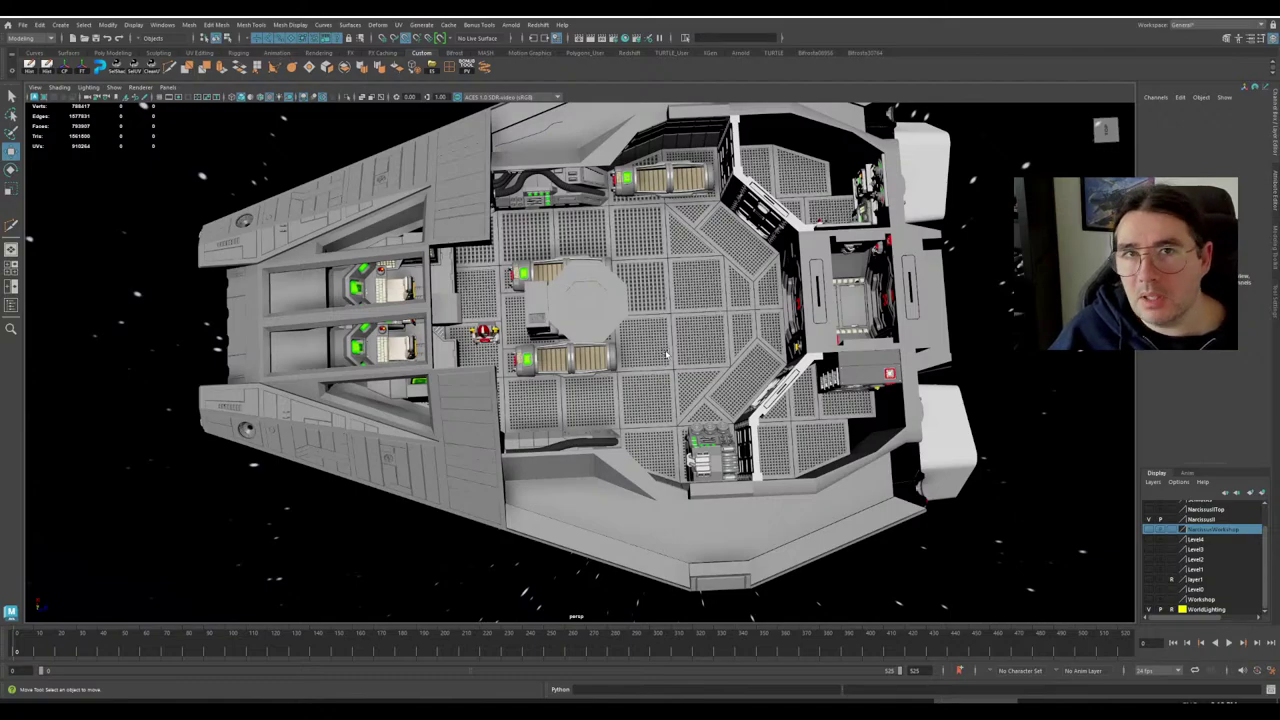
pyautogui.keyDown('alt'); pyautogui.moveTo(690, 409); pyautogui.dragTo(641, 420); pyautogui.keyUp('alt')
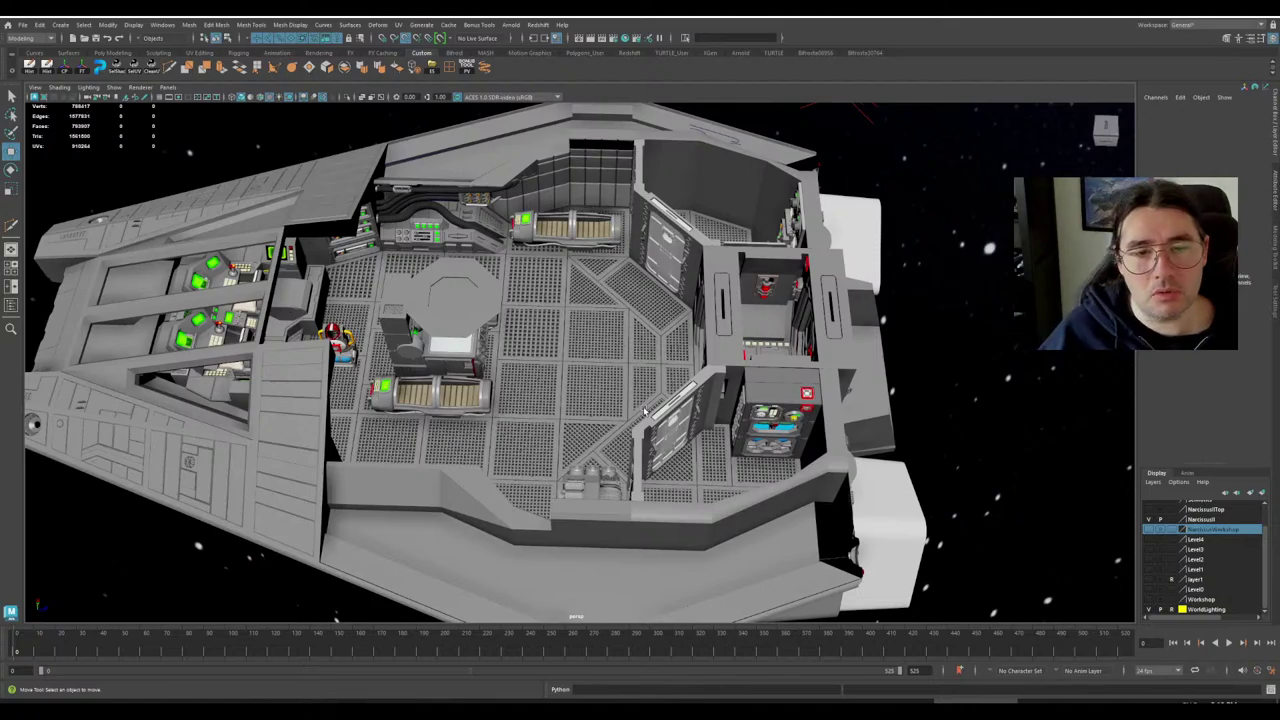
pyautogui.scroll(-4, 476, 401)
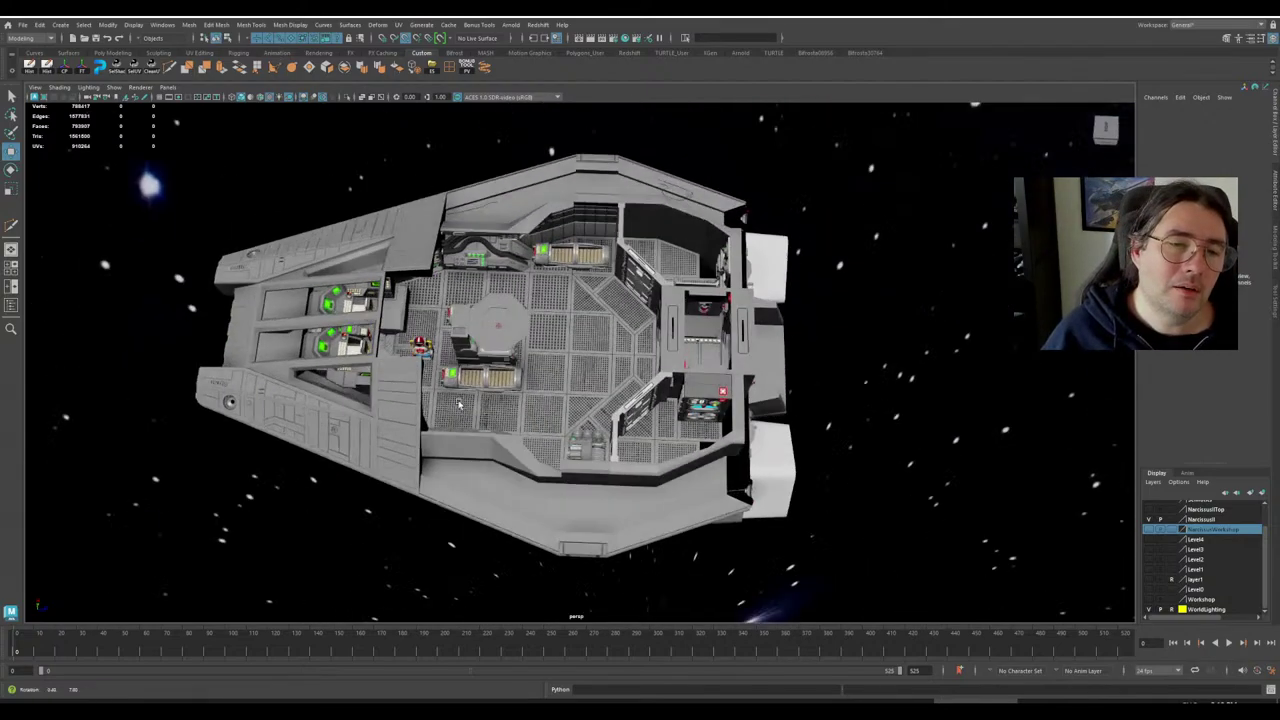
pyautogui.keyDown('alt'); pyautogui.moveTo(463, 406); pyautogui.dragTo(468, 390); pyautogui.keyUp('alt')
pyautogui.keyDown('alt'); pyautogui.moveTo(468, 390); pyautogui.dragTo(534, 395, button='middle'); pyautogui.keyUp('alt')
pyautogui.keyDown('alt'); pyautogui.moveTo(535, 395); pyautogui.dragTo(507, 397); pyautogui.keyUp('alt')
pyautogui.keyDown('alt'); pyautogui.moveTo(504, 385); pyautogui.dragTo(472, 371); pyautogui.keyUp('alt')
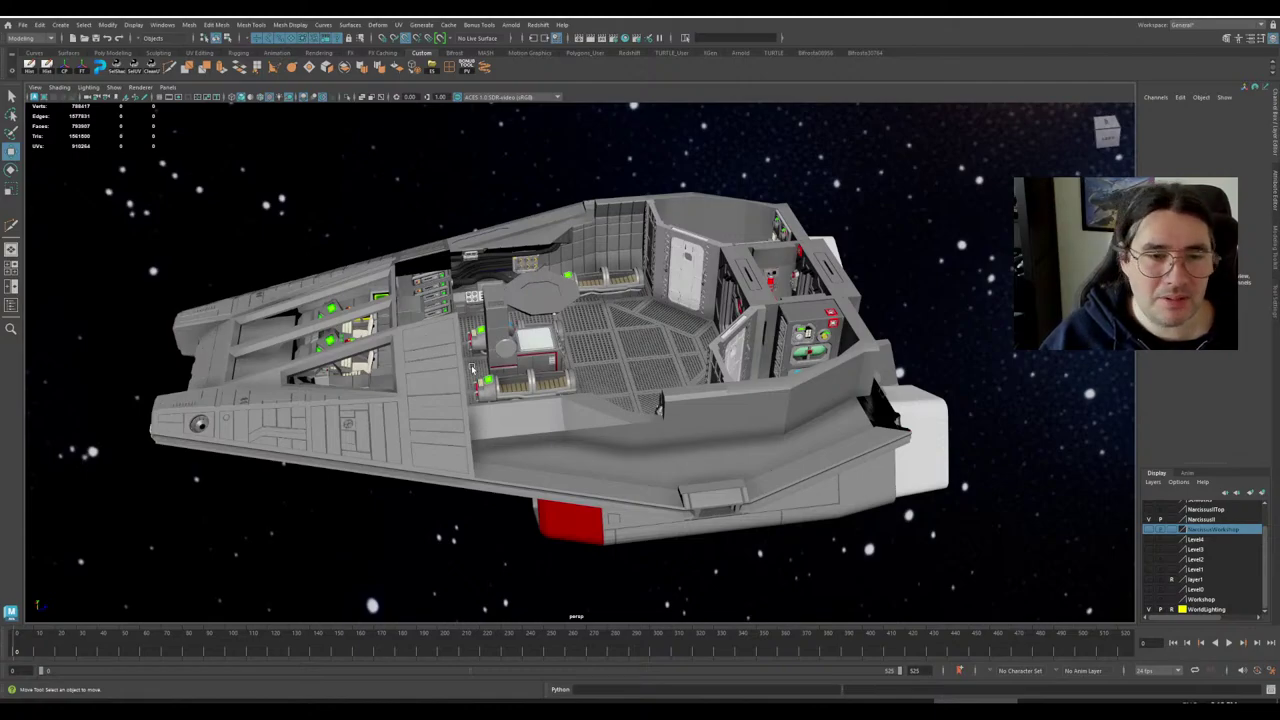
# Examine the cabin wall up close, including the hoses, control console, equipment racks and adjacent hypersleep capsule.
pyautogui.keyDown('alt'); pyautogui.moveTo(392, 346); pyautogui.dragTo(570, 374, button='right'); pyautogui.keyUp('alt')
pyautogui.keyDown('alt'); pyautogui.moveTo(570, 374); pyautogui.dragTo(523, 426); pyautogui.keyUp('alt')
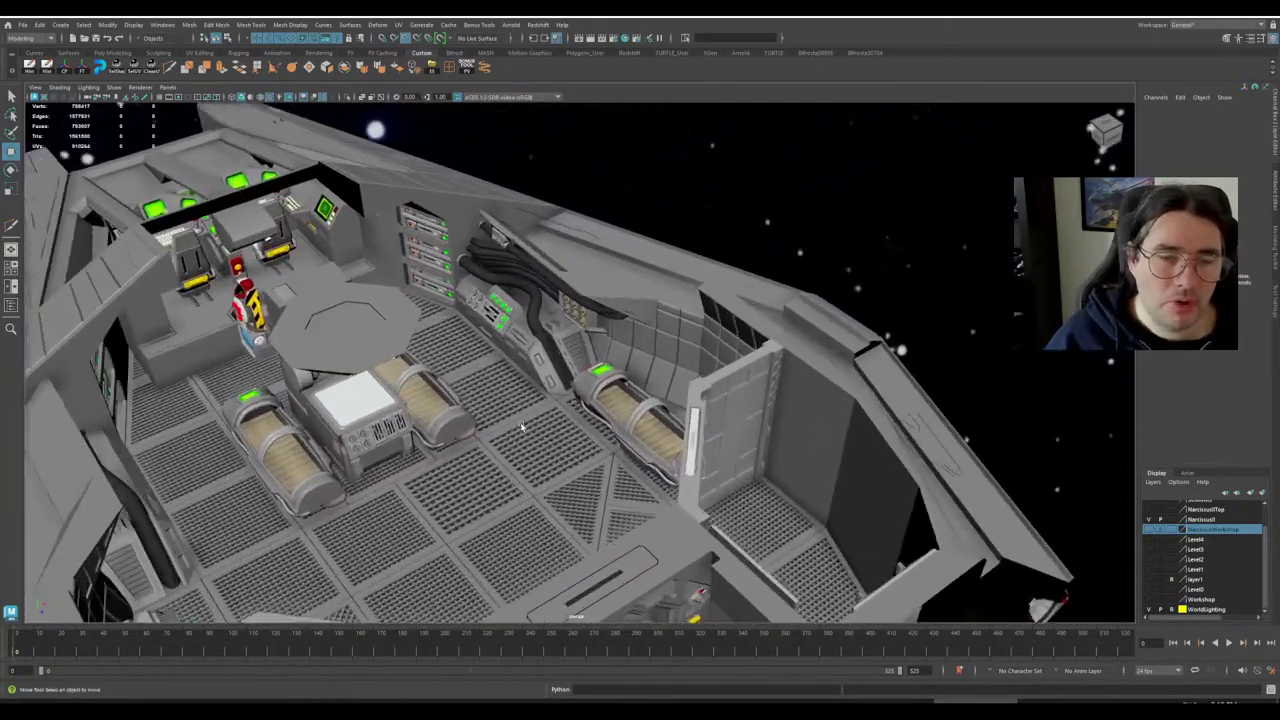
pyautogui.keyDown('alt'); pyautogui.moveTo(523, 426); pyautogui.dragTo(562, 432, button='right'); pyautogui.keyUp('alt')
pyautogui.keyDown('alt'); pyautogui.moveTo(562, 432); pyautogui.dragTo(645, 350); pyautogui.keyUp('alt')
pyautogui.keyDown('alt'); pyautogui.moveTo(645, 350); pyautogui.dragTo(717, 238, button='middle'); pyautogui.keyUp('alt')
pyautogui.keyDown('alt'); pyautogui.moveTo(717, 238); pyautogui.dragTo(712, 250); pyautogui.keyUp('alt')
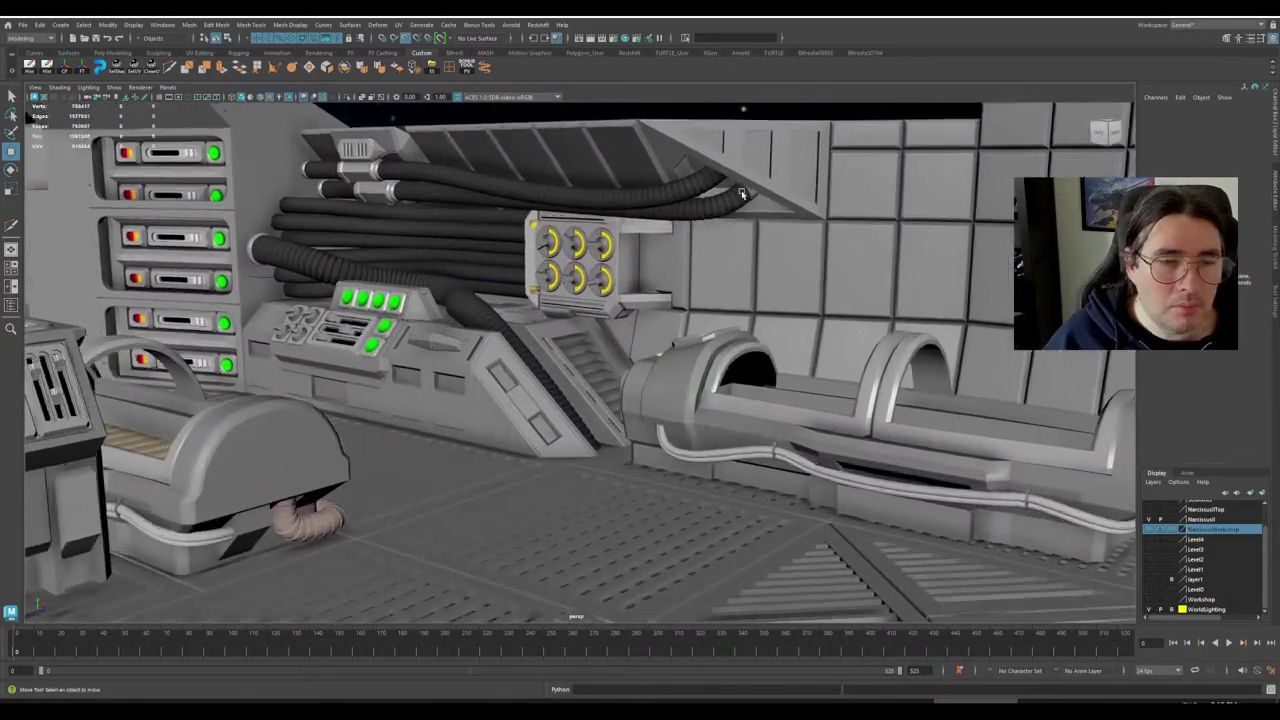
pyautogui.keyDown('alt'); pyautogui.moveTo(712, 250); pyautogui.dragTo(729, 256, button='right'); pyautogui.keyUp('alt')
pyautogui.keyDown('alt'); pyautogui.moveTo(728, 253); pyautogui.dragTo(758, 418); pyautogui.keyUp('alt')
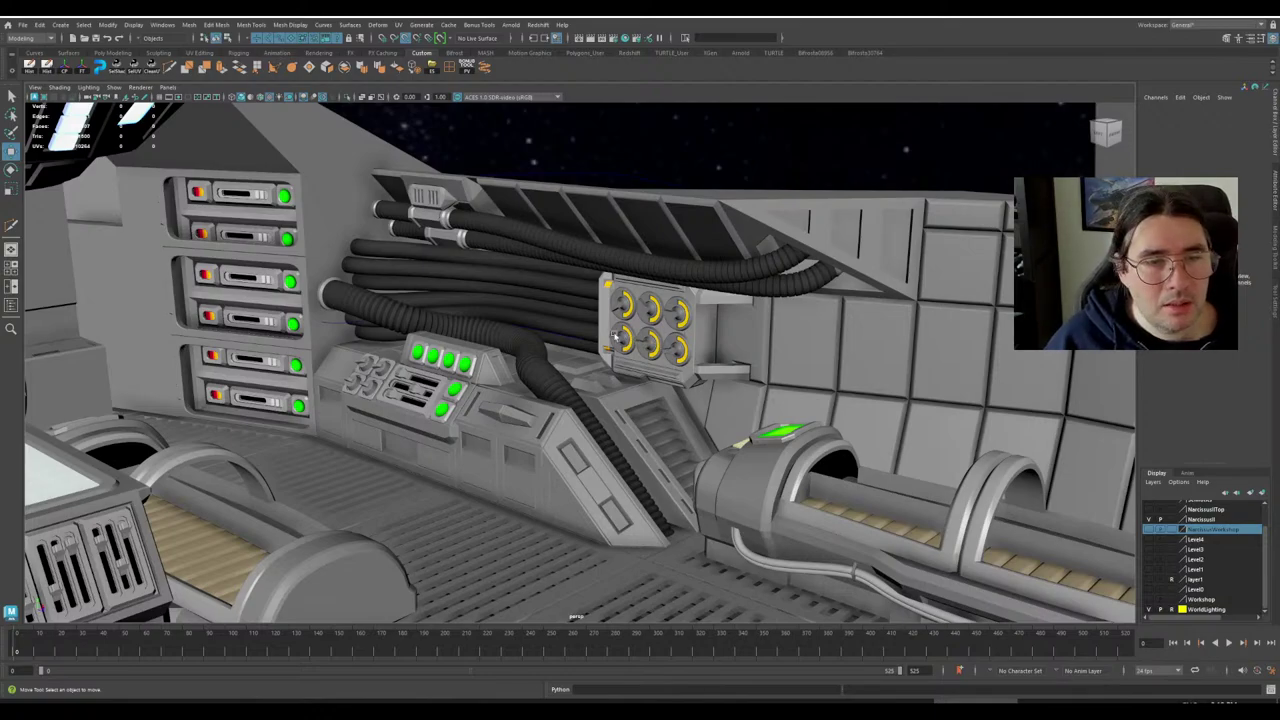
pyautogui.keyDown('alt'); pyautogui.moveTo(615, 337); pyautogui.dragTo(561, 354, button='right'); pyautogui.keyUp('alt')
pyautogui.keyDown('alt'); pyautogui.moveTo(561, 354); pyautogui.dragTo(506, 214); pyautogui.keyUp('alt')
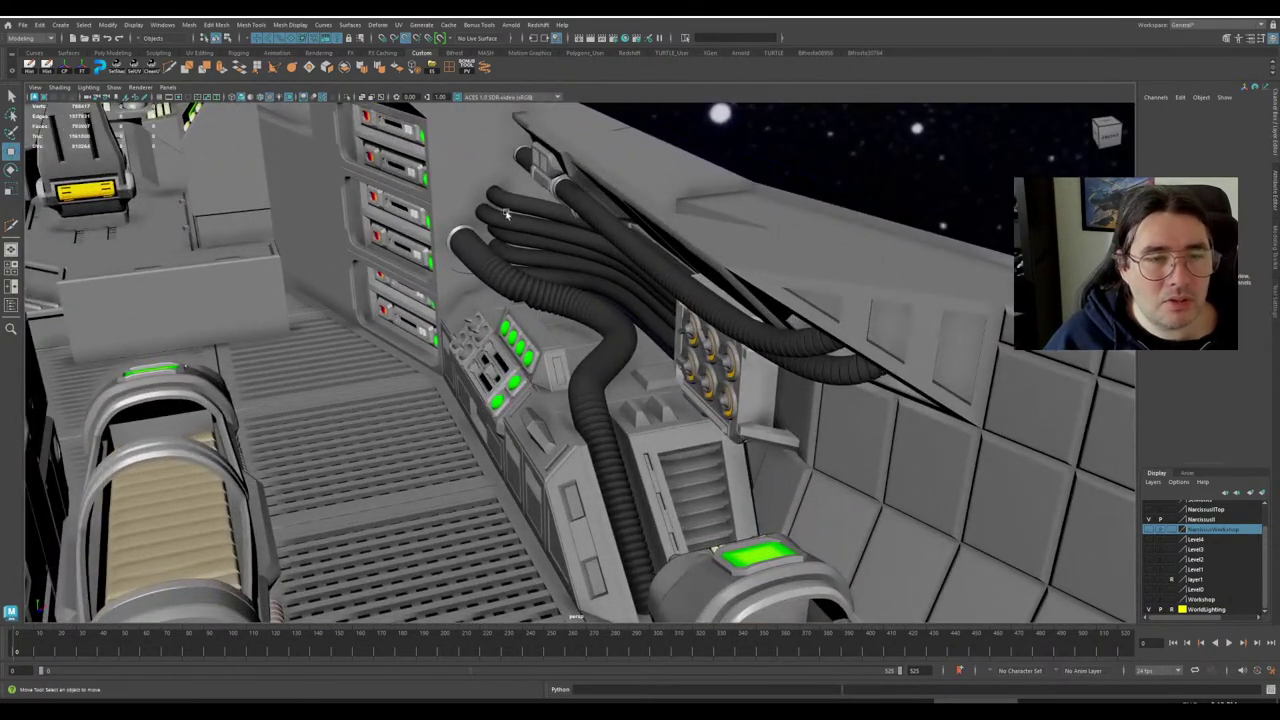
pyautogui.keyDown('alt'); pyautogui.moveTo(696, 338); pyautogui.dragTo(697, 297); pyautogui.keyUp('alt')
pyautogui.scroll(-5, 565, 288)
pyautogui.scroll(6, 600, 320)
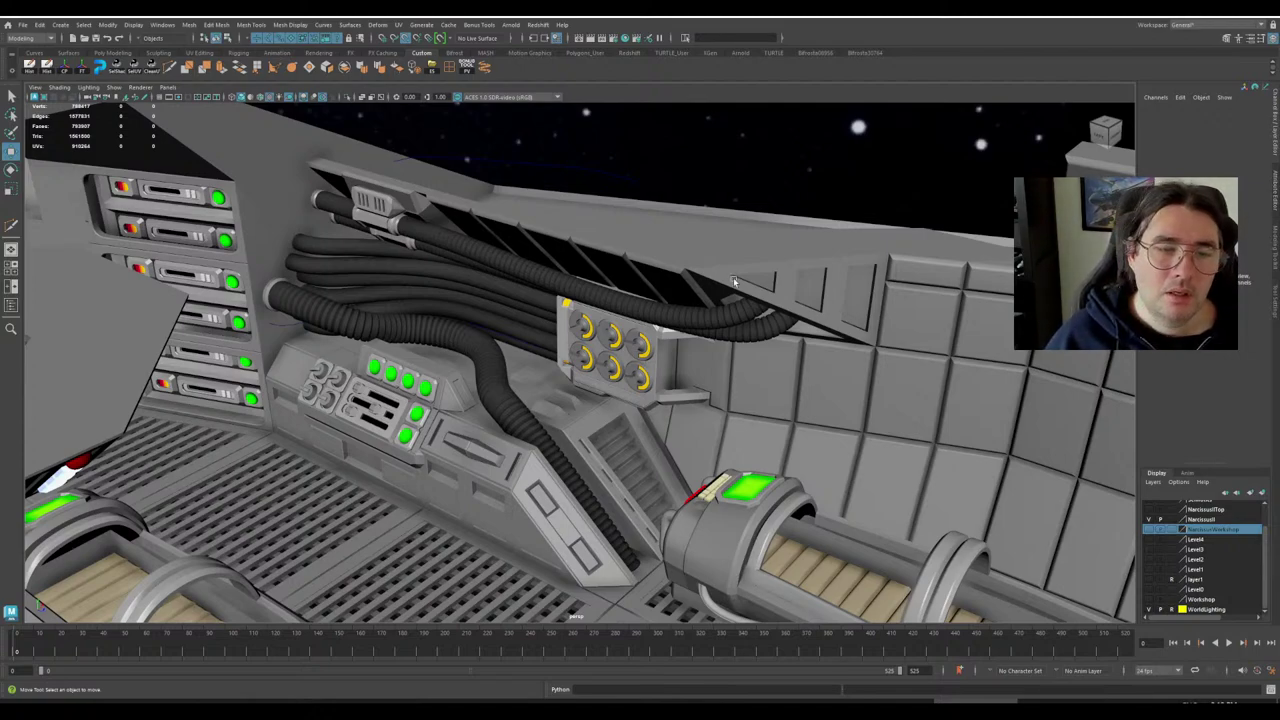
# Examine the central table console and the two hypersleep capsules beside it, facing the cockpit.
pyautogui.keyDown('alt'); pyautogui.moveTo(457, 428); pyautogui.dragTo(630, 320); pyautogui.keyUp('alt')
pyautogui.keyDown('alt'); pyautogui.moveTo(630, 320); pyautogui.dragTo(555, 338, button='right'); pyautogui.keyUp('alt')
pyautogui.keyDown('alt'); pyautogui.moveTo(553, 338); pyautogui.dragTo(621, 368); pyautogui.keyUp('alt')
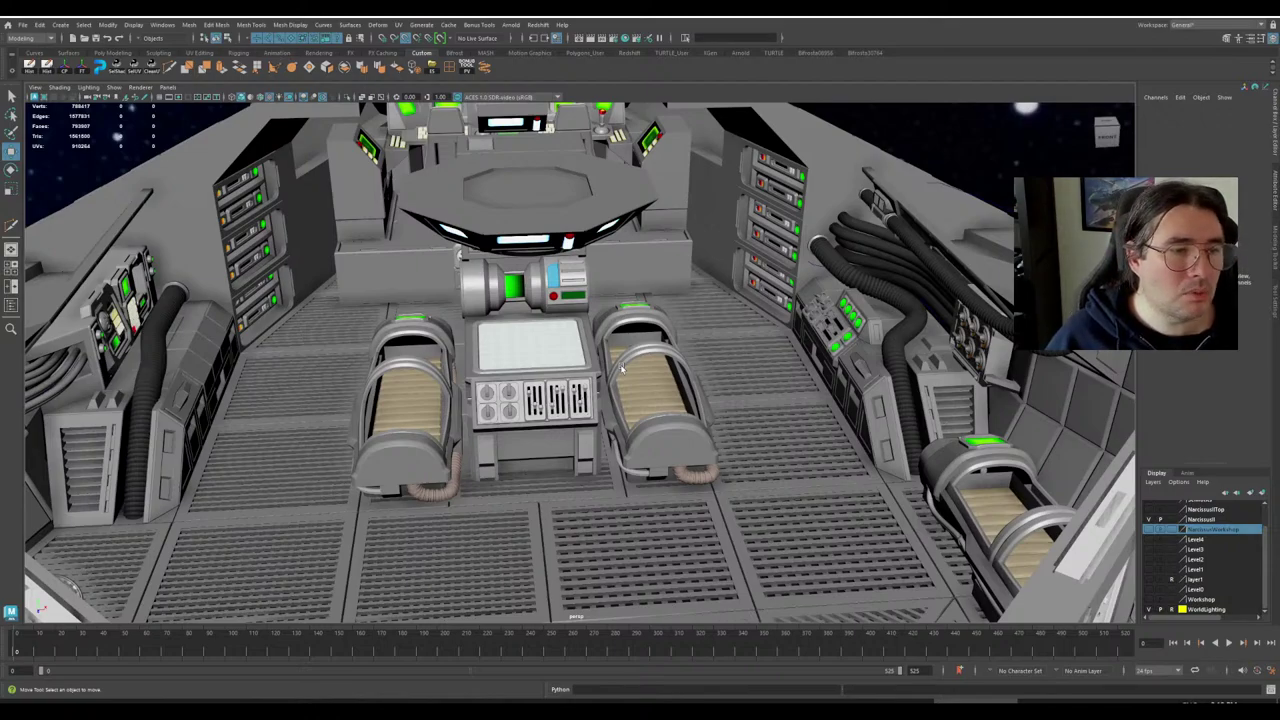
pyautogui.keyDown('alt'); pyautogui.moveTo(605, 366); pyautogui.dragTo(400, 363, button='right'); pyautogui.keyUp('alt')
pyautogui.keyDown('alt'); pyautogui.moveTo(400, 363); pyautogui.dragTo(510, 381); pyautogui.keyUp('alt')
pyautogui.keyDown('alt'); pyautogui.moveTo(510, 381); pyautogui.dragTo(585, 378, button='right'); pyautogui.keyUp('alt')
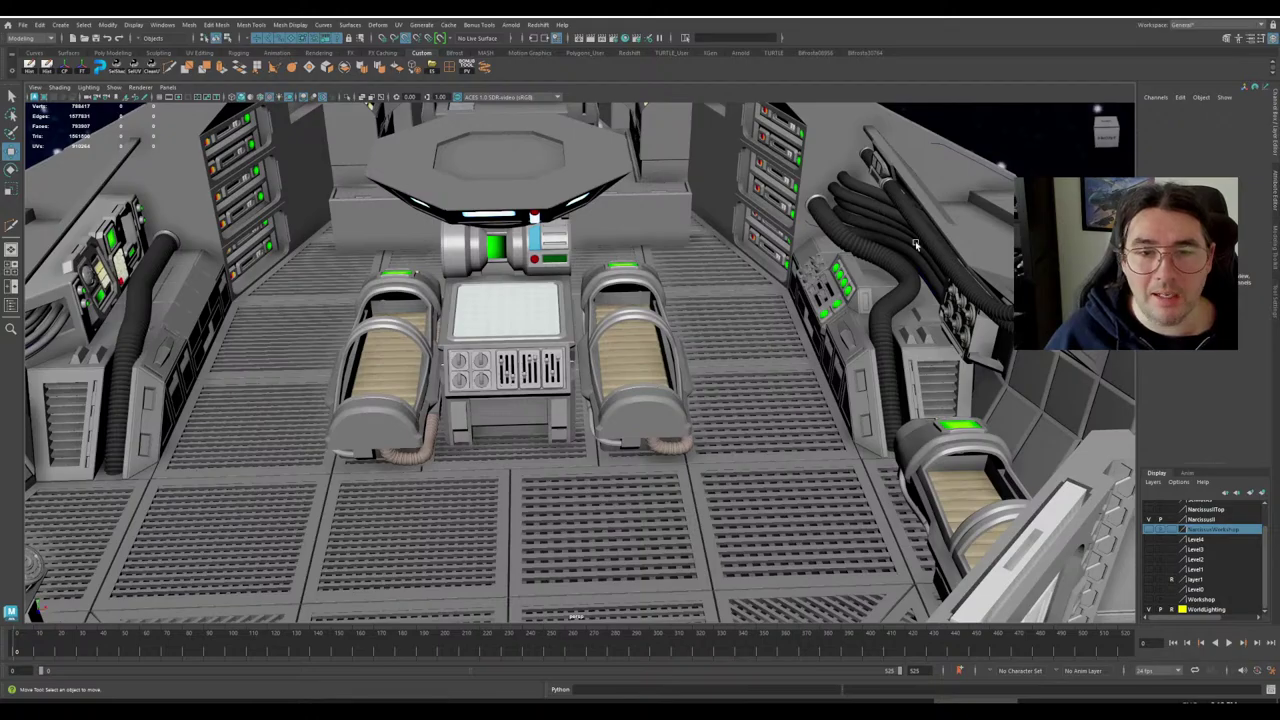
# Inspect the cabin's side wall equipment, then view the open interior from outside the hull beside the cockpit.
pyautogui.keyDown('alt'); pyautogui.moveTo(842, 182); pyautogui.dragTo(506, 236); pyautogui.keyUp('alt')
pyautogui.keyDown('alt'); pyautogui.moveTo(804, 330); pyautogui.dragTo(734, 284); pyautogui.keyUp('alt')
pyautogui.scroll(4, 620, 465)
pyautogui.keyDown('alt'); pyautogui.moveTo(734, 284); pyautogui.dragTo(708, 286, button='right'); pyautogui.keyUp('alt')
pyautogui.keyDown('alt'); pyautogui.moveTo(708, 286); pyautogui.dragTo(768, 290); pyautogui.keyUp('alt')
pyautogui.keyDown('alt'); pyautogui.moveTo(768, 290); pyautogui.dragTo(743, 288, button='right'); pyautogui.keyUp('alt')
pyautogui.keyDown('alt'); pyautogui.moveTo(743, 288); pyautogui.dragTo(753, 292); pyautogui.keyUp('alt')
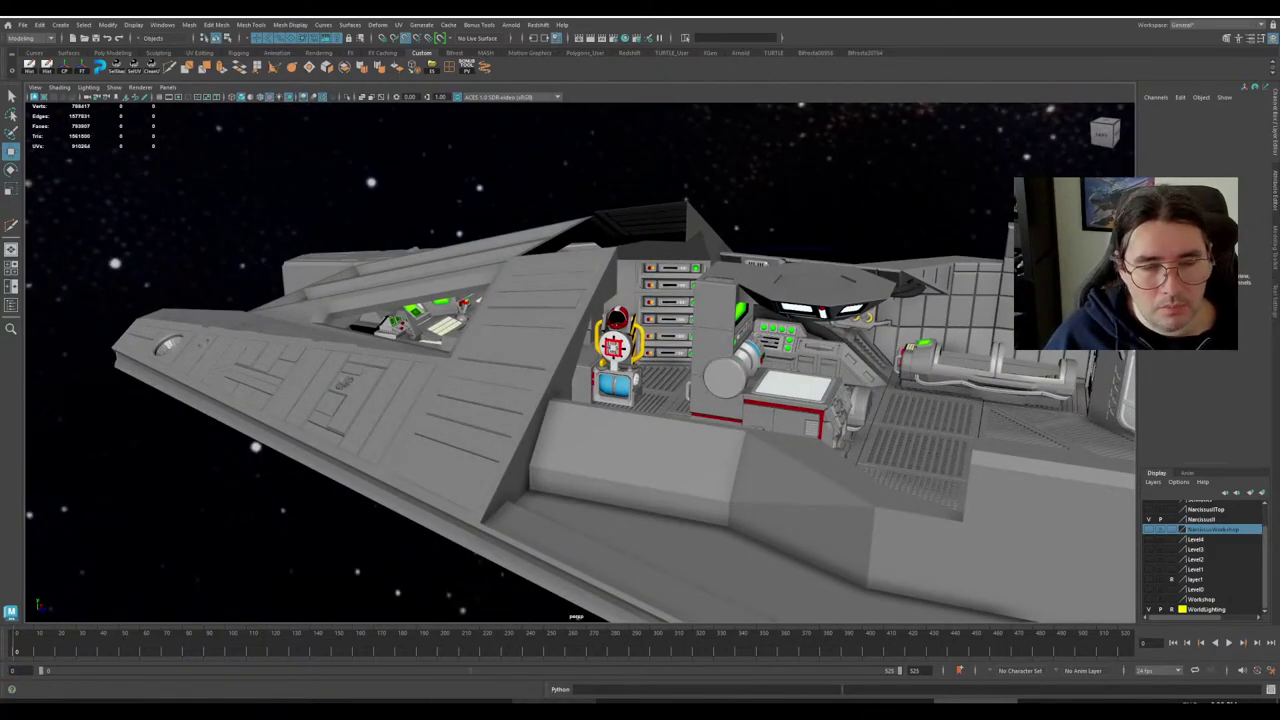
# Show the shuttle's top hull layer again and examine the closed exterior from the front and above.
pyautogui.keyDown('alt'); pyautogui.moveTo(620, 455); pyautogui.dragTo(543, 463, button='right'); pyautogui.keyUp('alt')
pyautogui.keyDown('alt'); pyautogui.moveTo(543, 463); pyautogui.dragTo(839, 456); pyautogui.keyUp('alt')
pyautogui.keyDown('alt'); pyautogui.moveTo(720, 510); pyautogui.dragTo(760, 456); pyautogui.keyUp('alt')
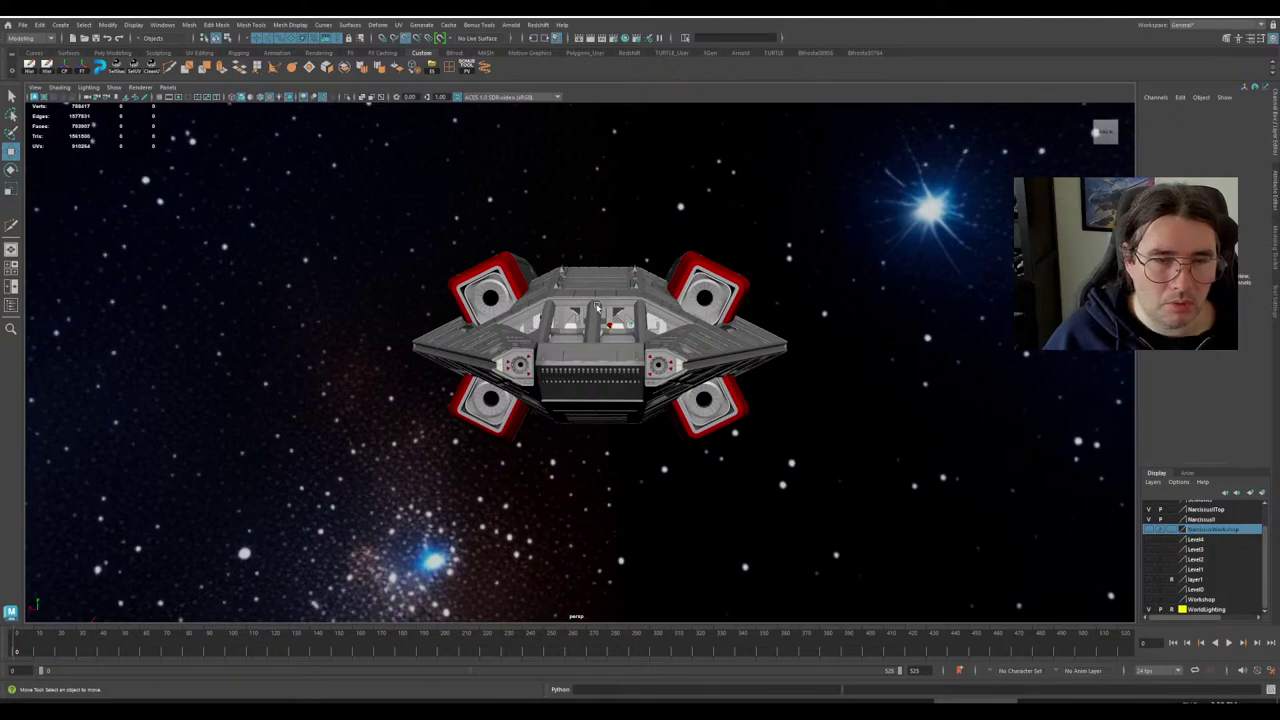
pyautogui.keyDown('alt'); pyautogui.moveTo(596, 308); pyautogui.dragTo(741, 473); pyautogui.keyUp('alt')
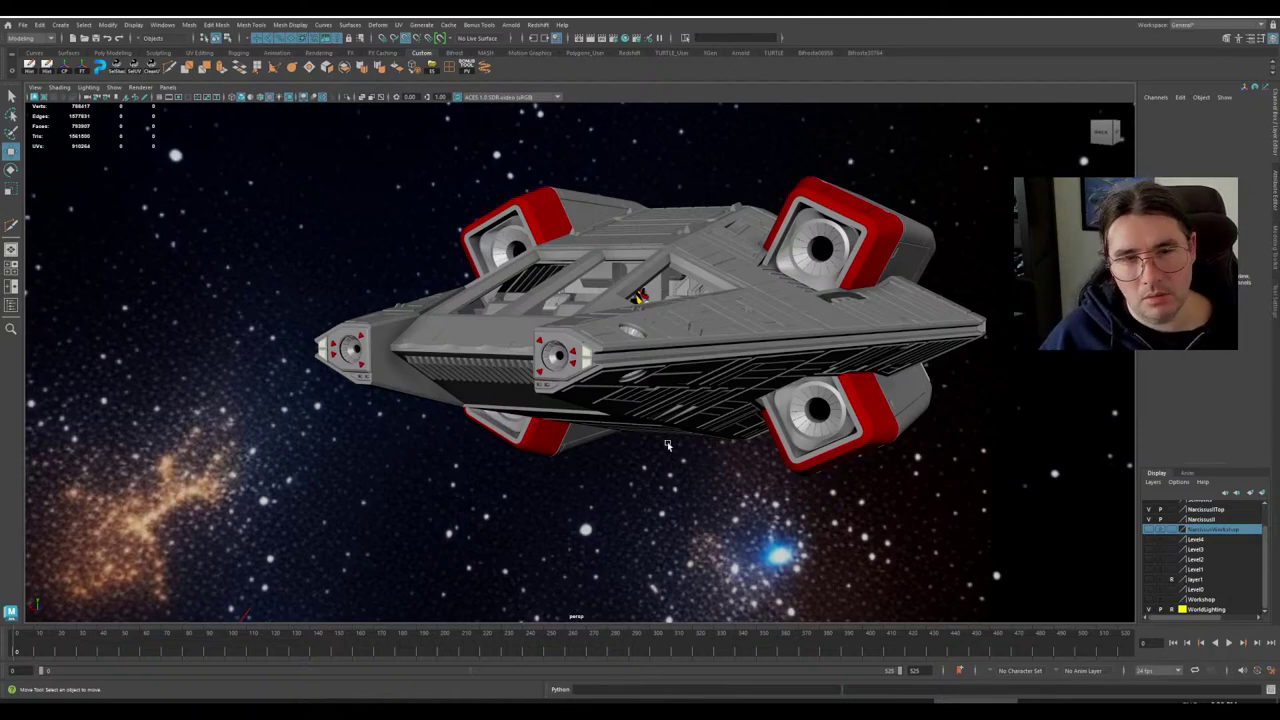
pyautogui.keyDown('alt'); pyautogui.moveTo(607, 424); pyautogui.dragTo(492, 480); pyautogui.keyUp('alt')
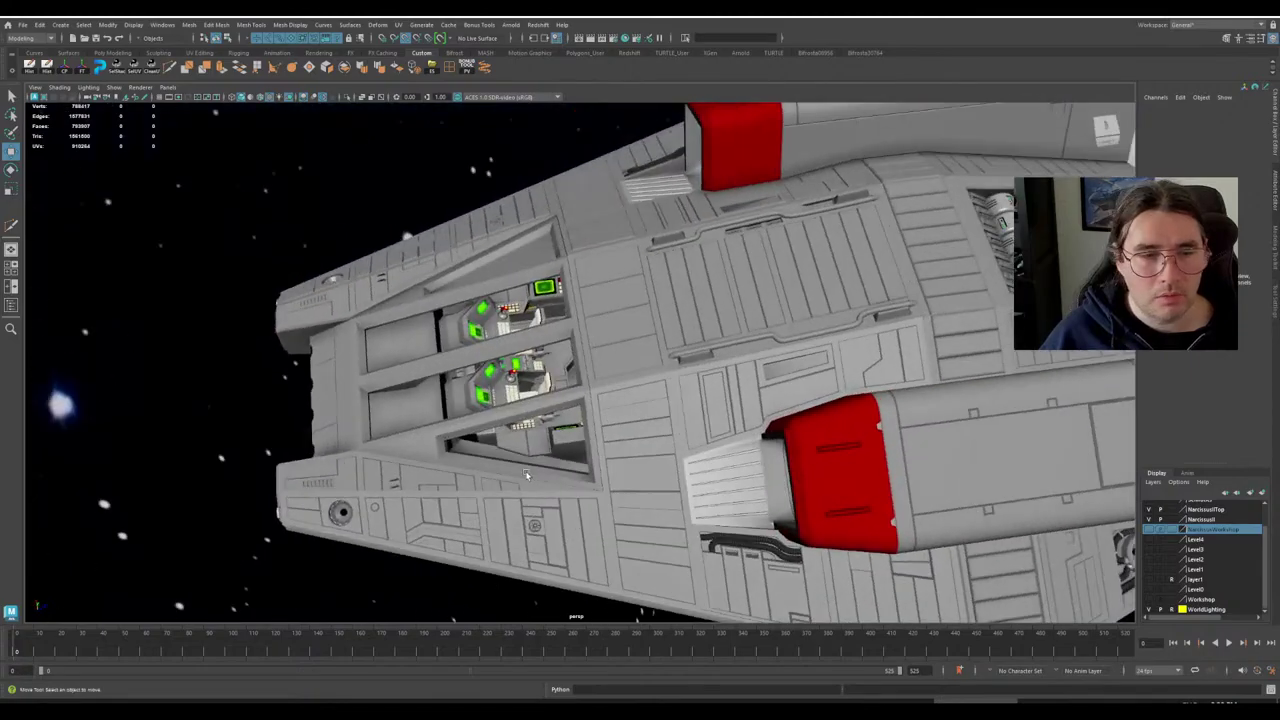
# Inspect the front corner of the triangular side cockpit window and select the hull mesh that frames it.
pyautogui.keyDown('alt'); pyautogui.moveTo(492, 470); pyautogui.dragTo(597, 410, button='middle'); pyautogui.keyUp('alt')
pyautogui.scroll(5, 595, 415)
pyautogui.keyDown('alt'); pyautogui.moveTo(594, 420); pyautogui.dragTo(585, 447); pyautogui.keyUp('alt')
pyautogui.scroll(10, 585, 448)
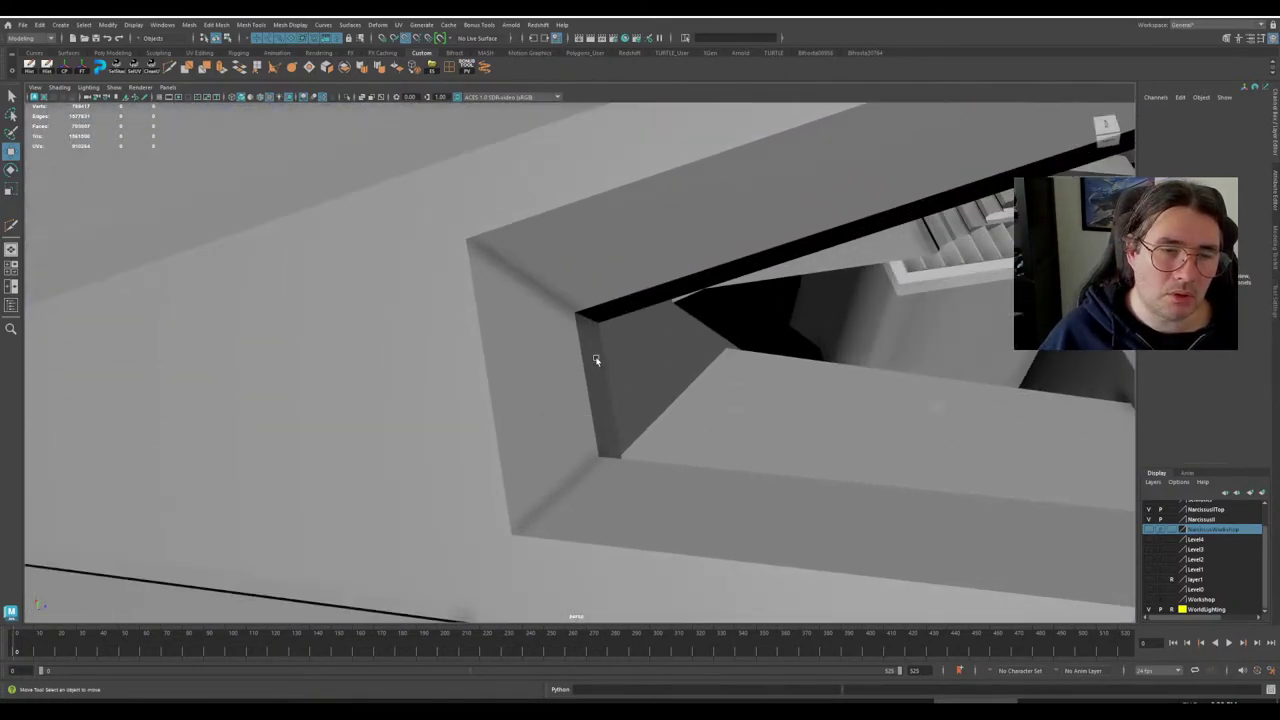
pyautogui.click(595, 360)
pyautogui.scroll(-5, 597, 362)
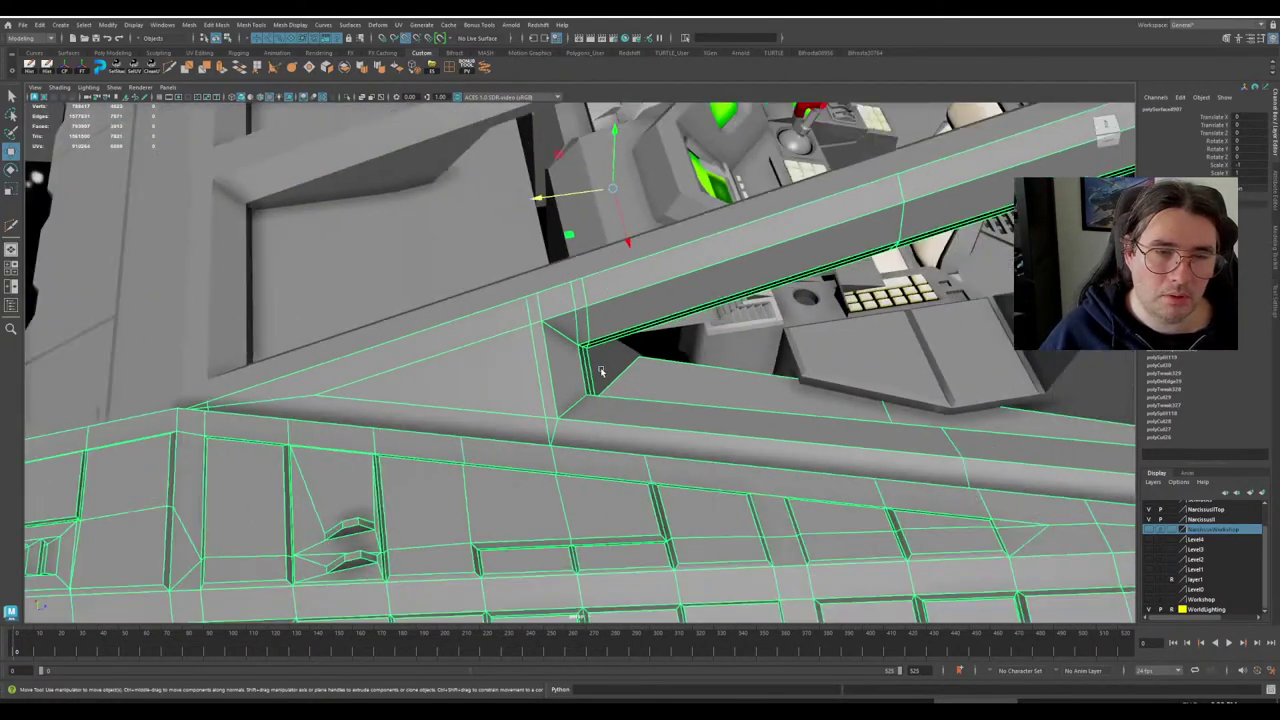
pyautogui.scroll(-5, 601, 371)
pyautogui.keyDown('alt'); pyautogui.moveTo(601, 371); pyautogui.dragTo(644, 432); pyautogui.keyUp('alt')
pyautogui.scroll(5, 648, 455)
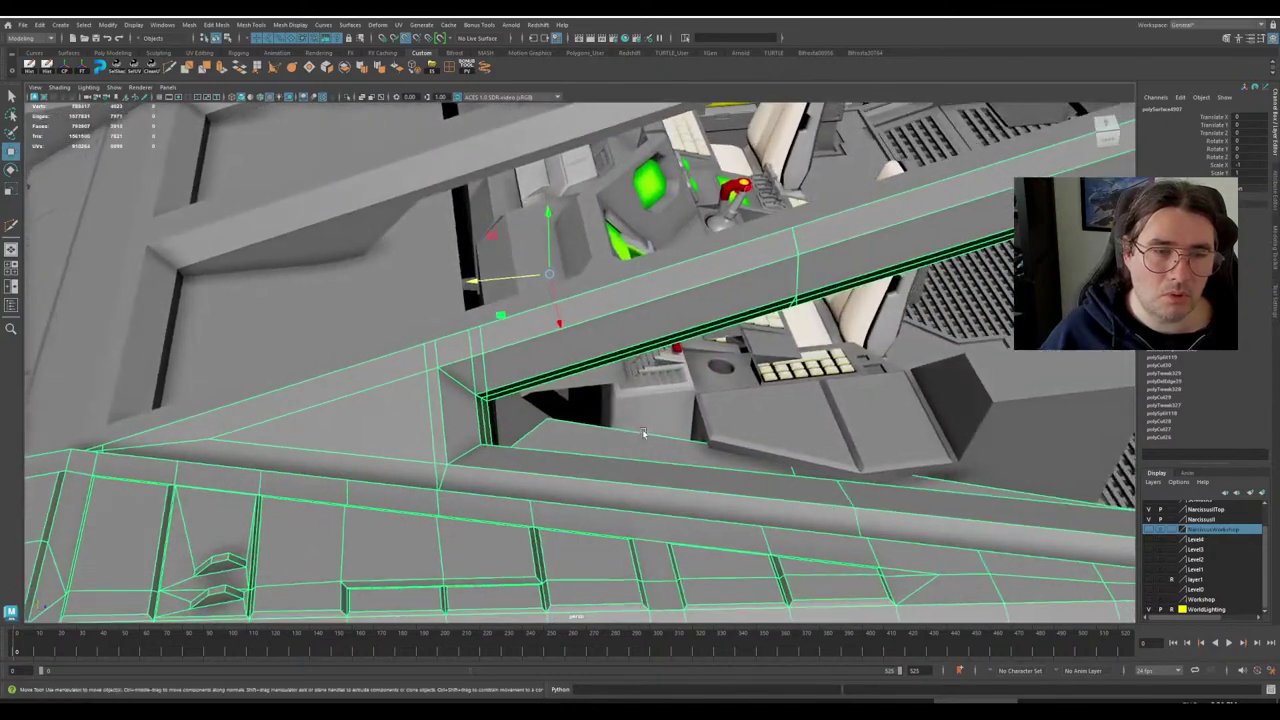
# Turn the scene lighting back on and select the interior mesh visible behind the side cockpit window's front corner.
pyautogui.click(279, 97)
pyautogui.scroll(10, 585, 460)
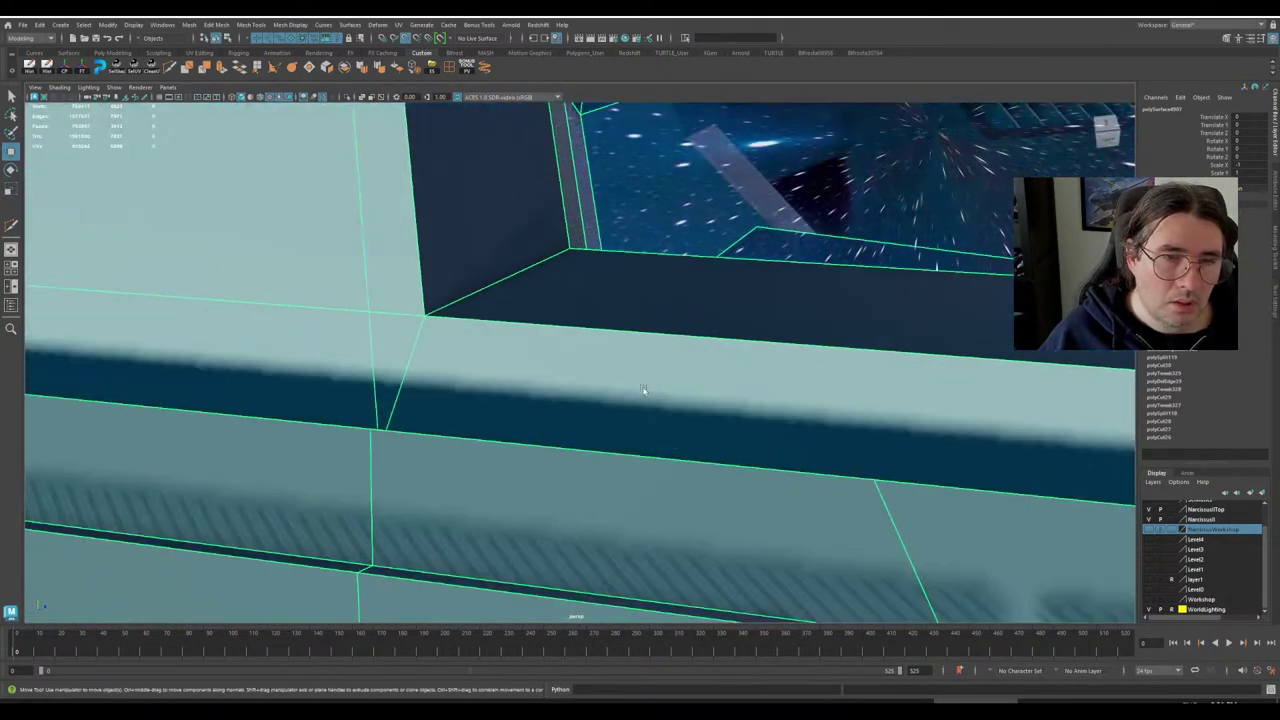
pyautogui.scroll(4, 628, 459)
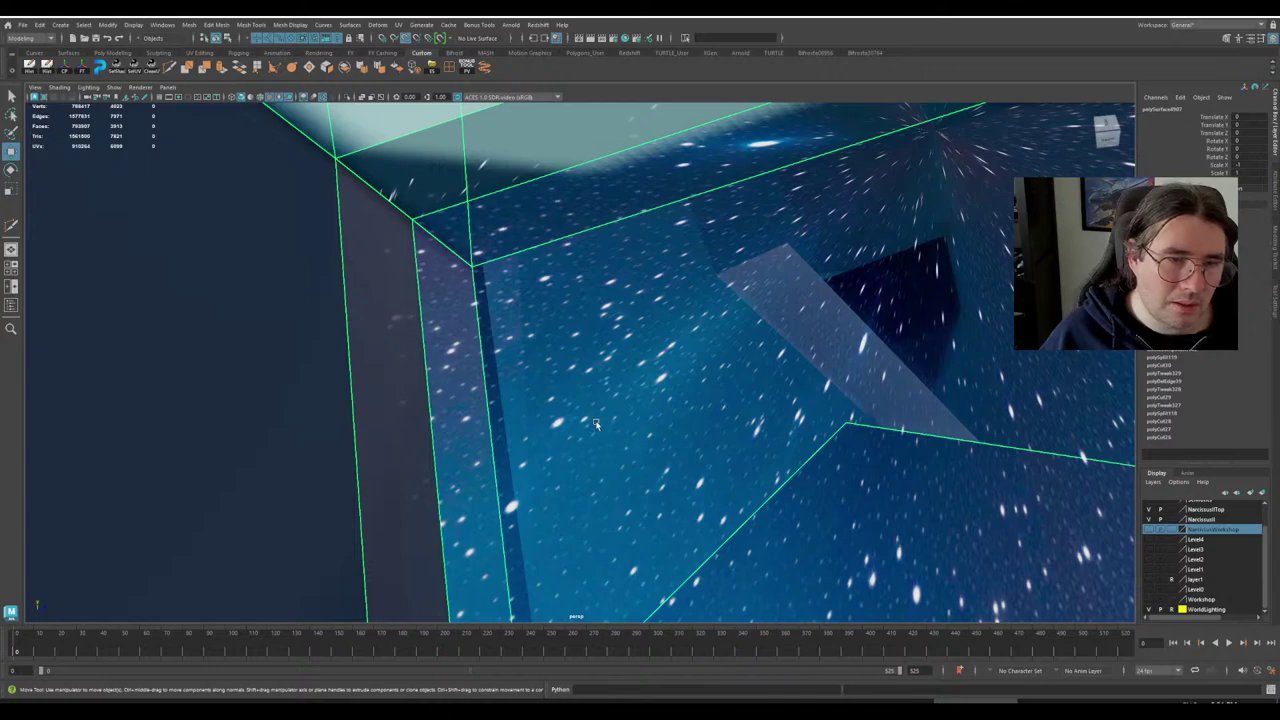
pyautogui.click(531, 333)
pyautogui.scroll(-3, 707, 415)
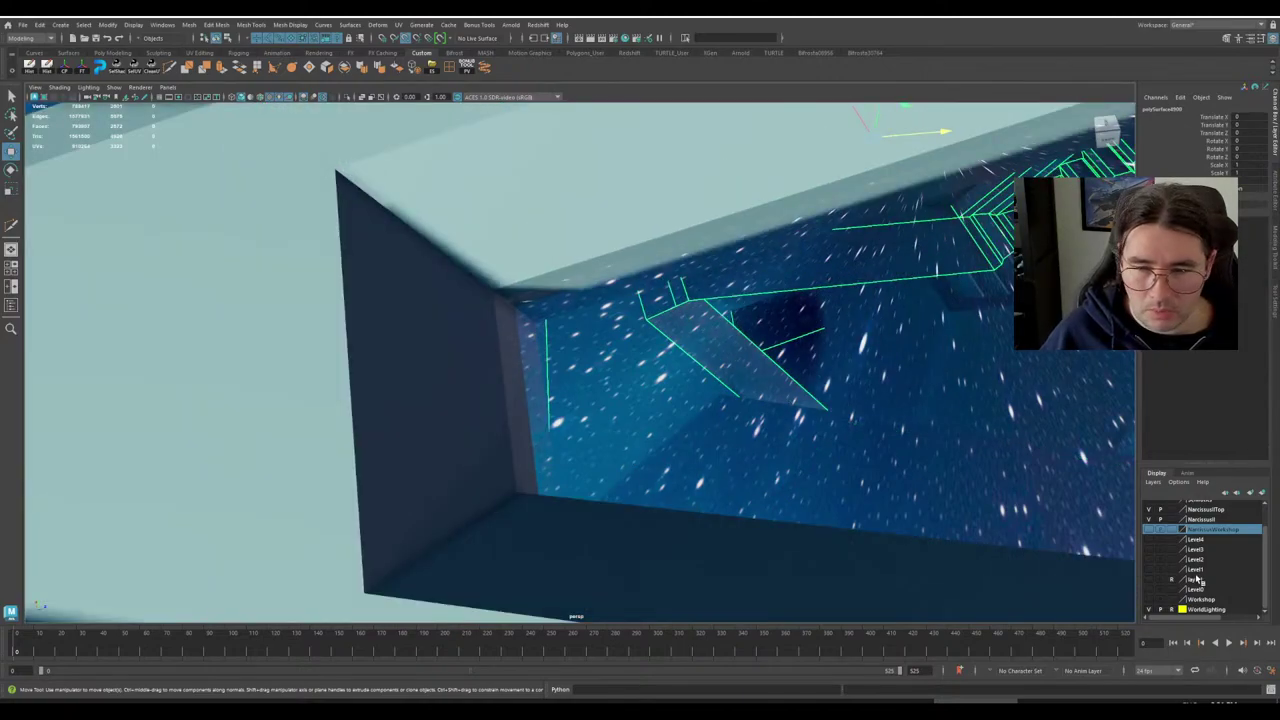
# Make the Glass layer selectable and select the glass mesh of the side cockpit window.
pyautogui.scroll(1, 1180, 595)
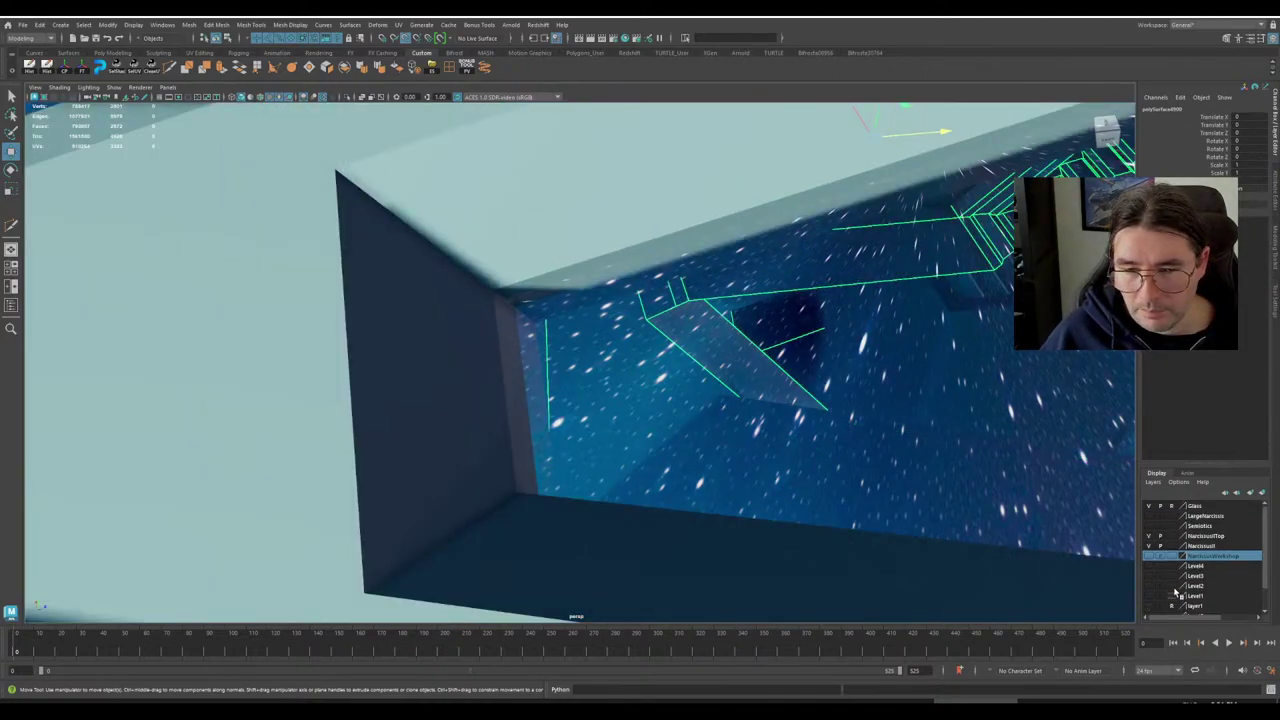
pyautogui.click(1174, 509)
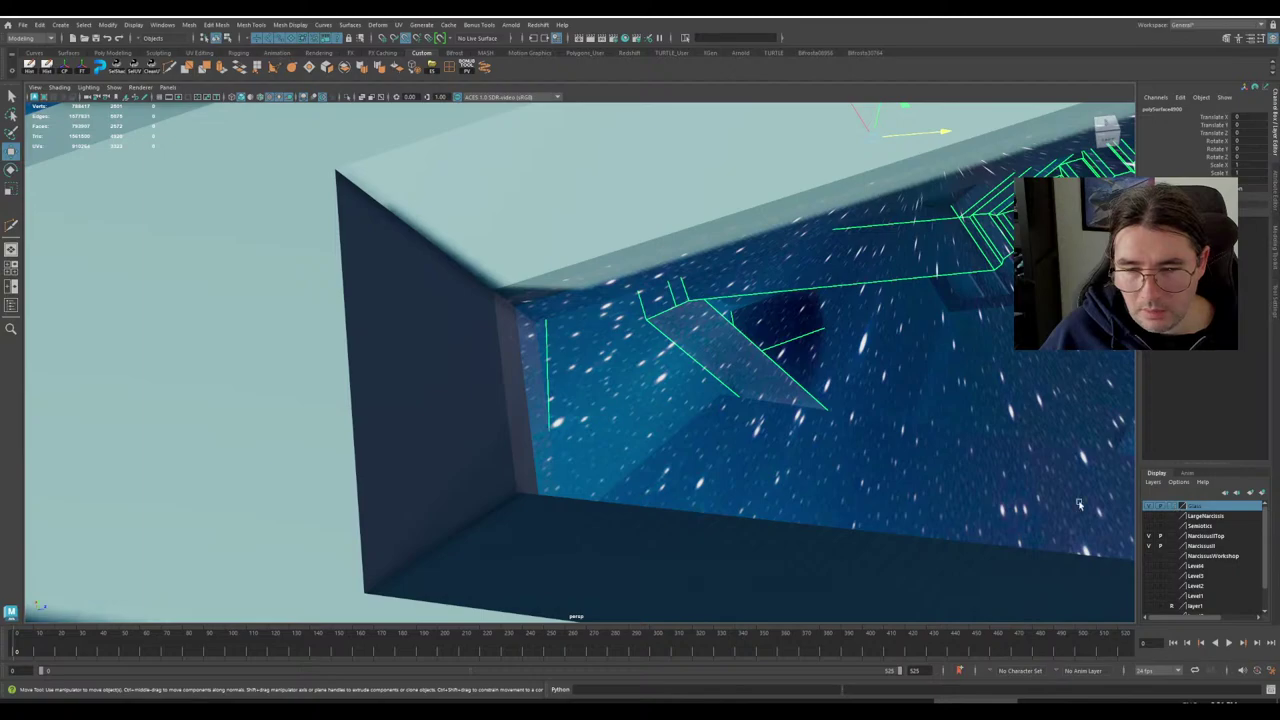
pyautogui.click(817, 457)
pyautogui.scroll(-3, 809, 449)
pyautogui.scroll(5, 714, 430)
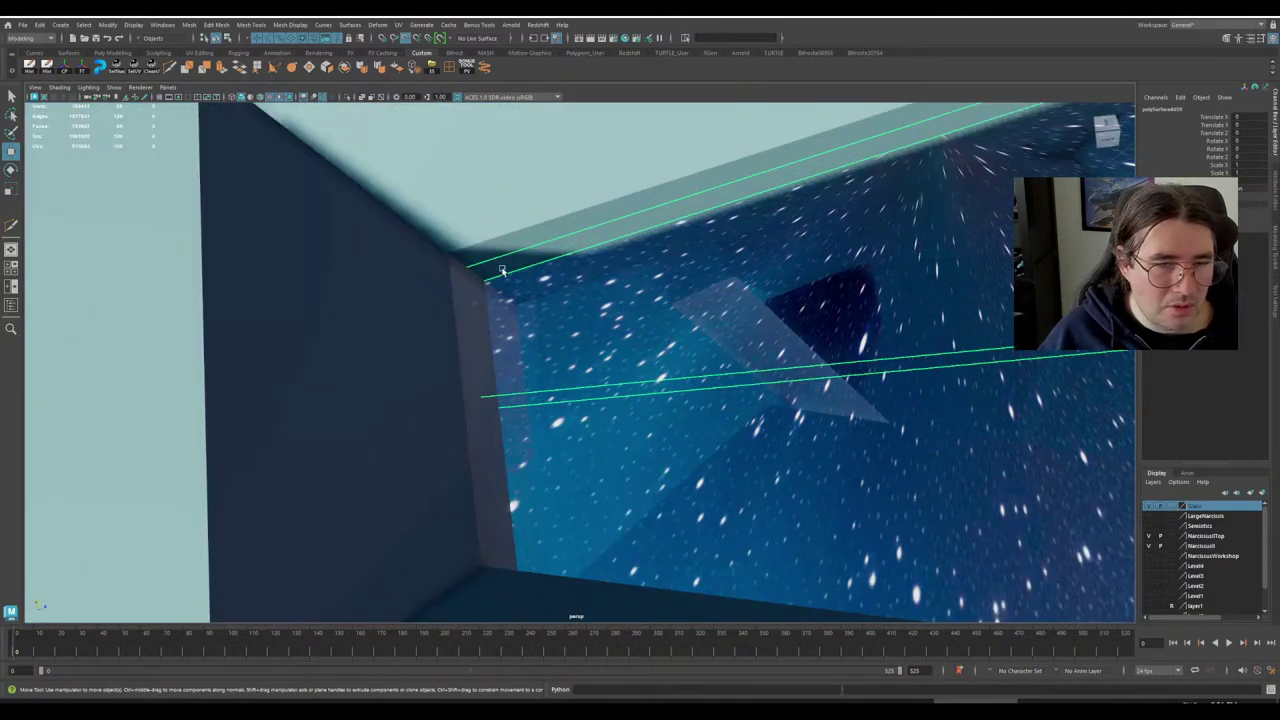
# Isolate the selected window glass, inspect its front corner, and bring the whole shuttle back into view.
pyautogui.keyDown('alt'); pyautogui.moveTo(417, 264); pyautogui.dragTo(473, 383); pyautogui.keyUp('alt')
pyautogui.hotkey('ctrl', '1')
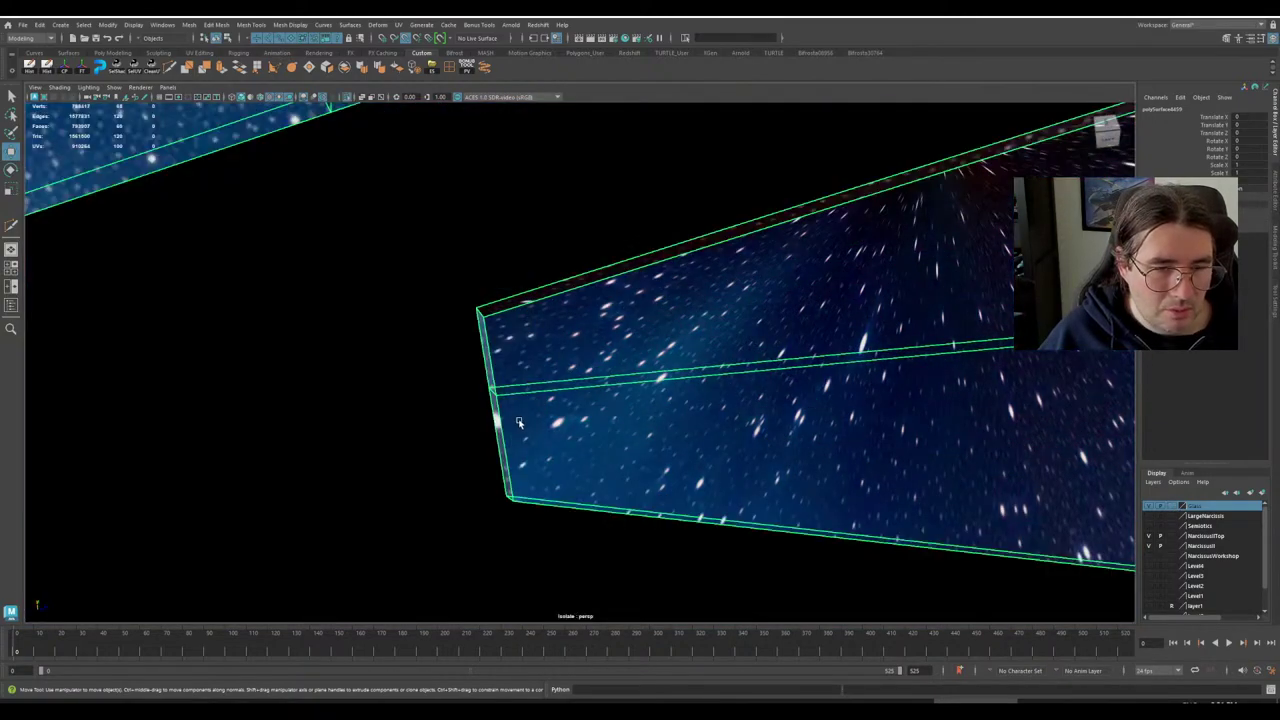
pyautogui.hotkey('ctrl', 'z')
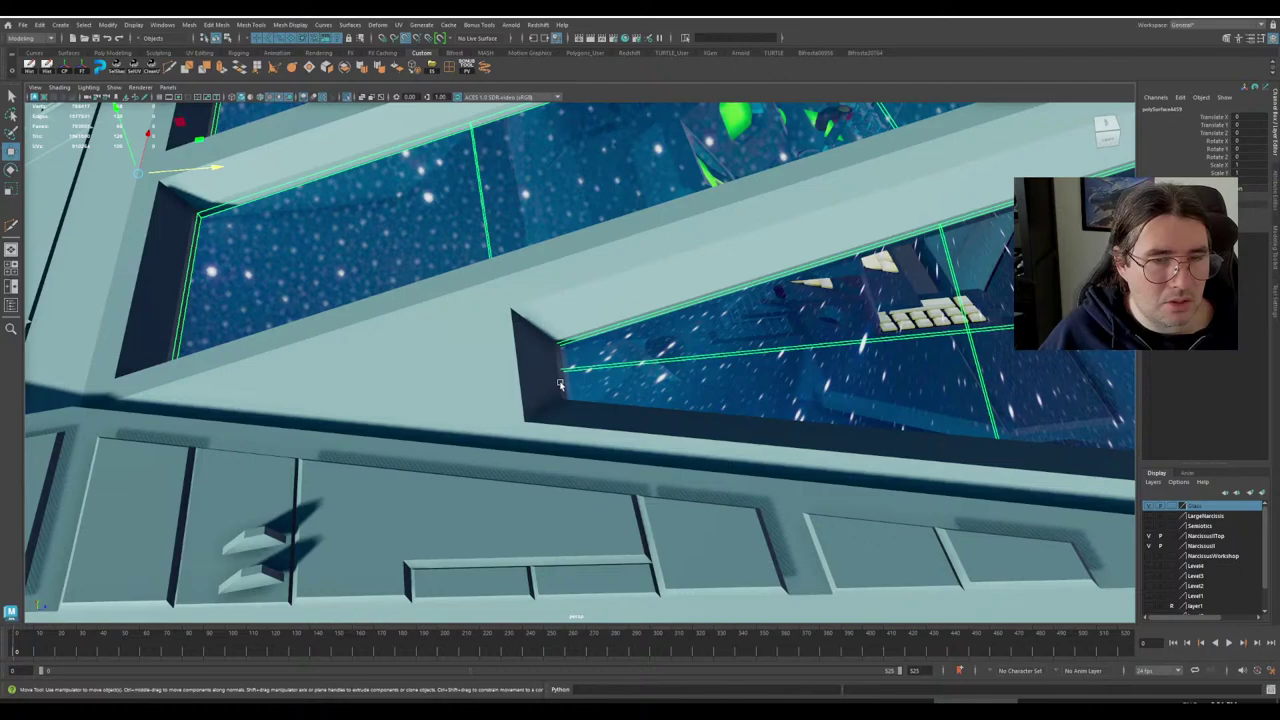
# Select the hull mesh framing the side cockpit window, and switch the selection to its mirrored counterpart on the opposite side.
pyautogui.click(500, 388)
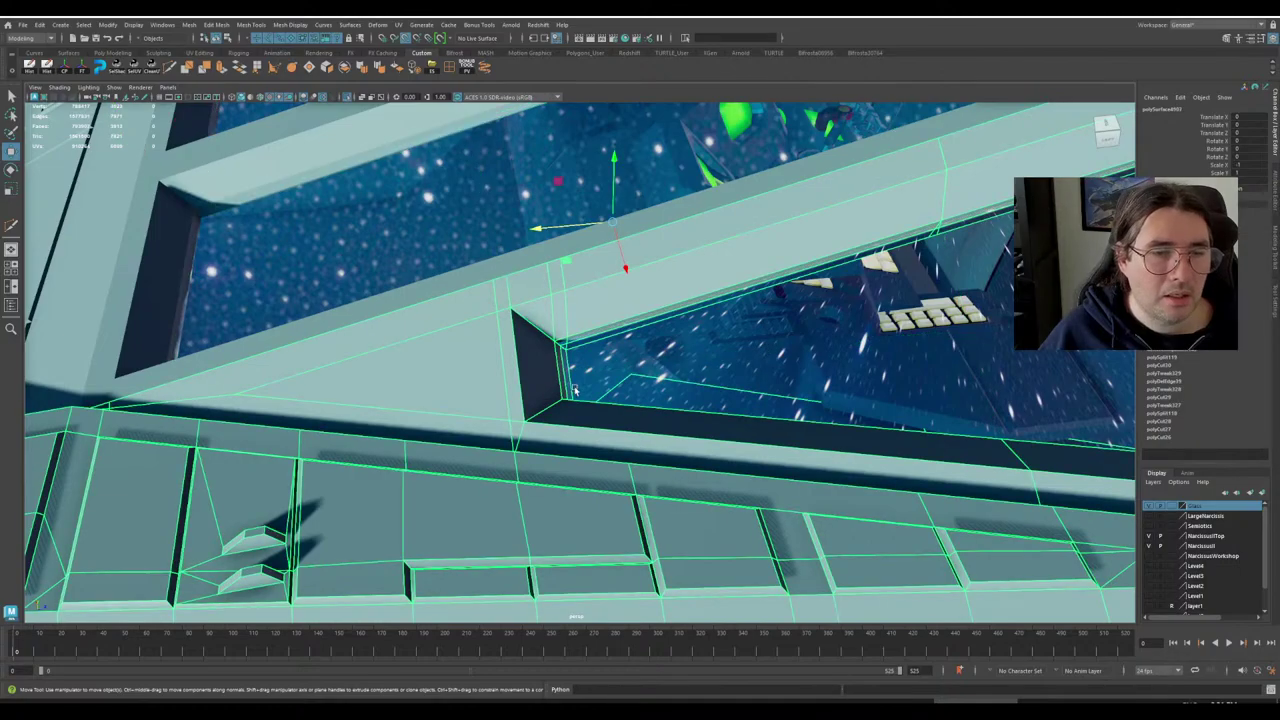
pyautogui.press('f')
pyautogui.scroll(-3, 521, 392)
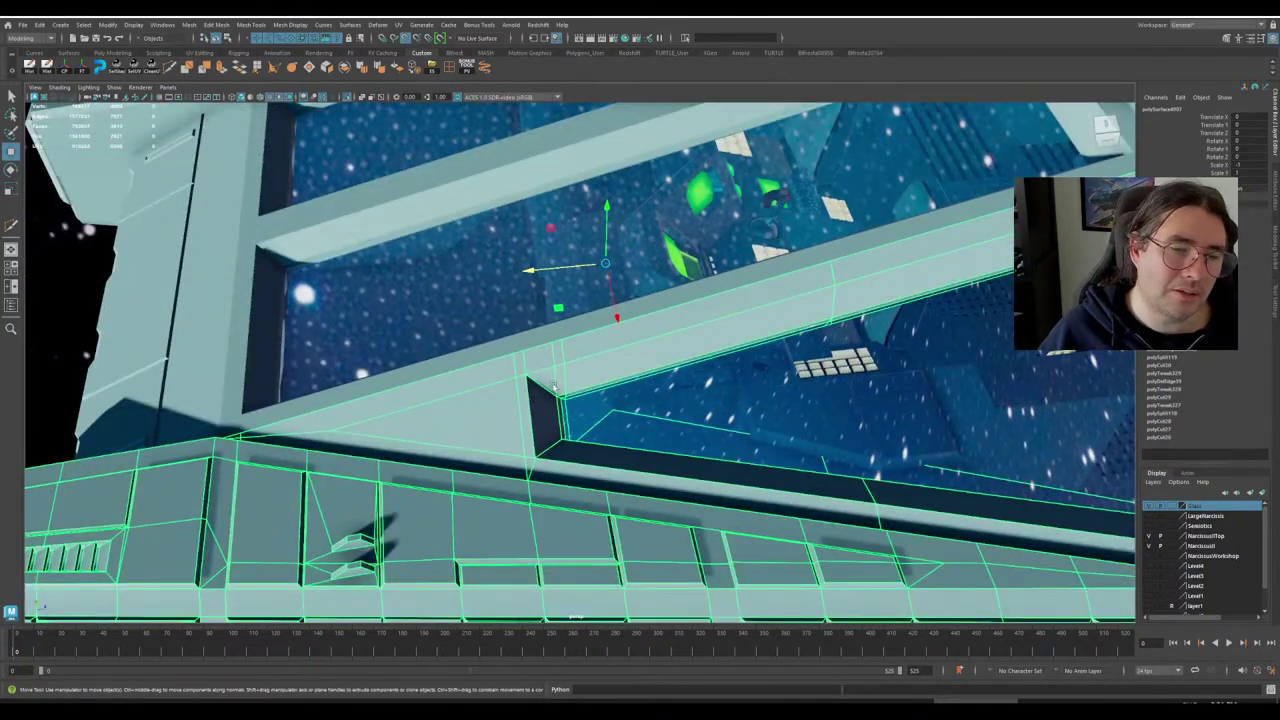
pyautogui.scroll(-3, 555, 387)
pyautogui.click(452, 155)
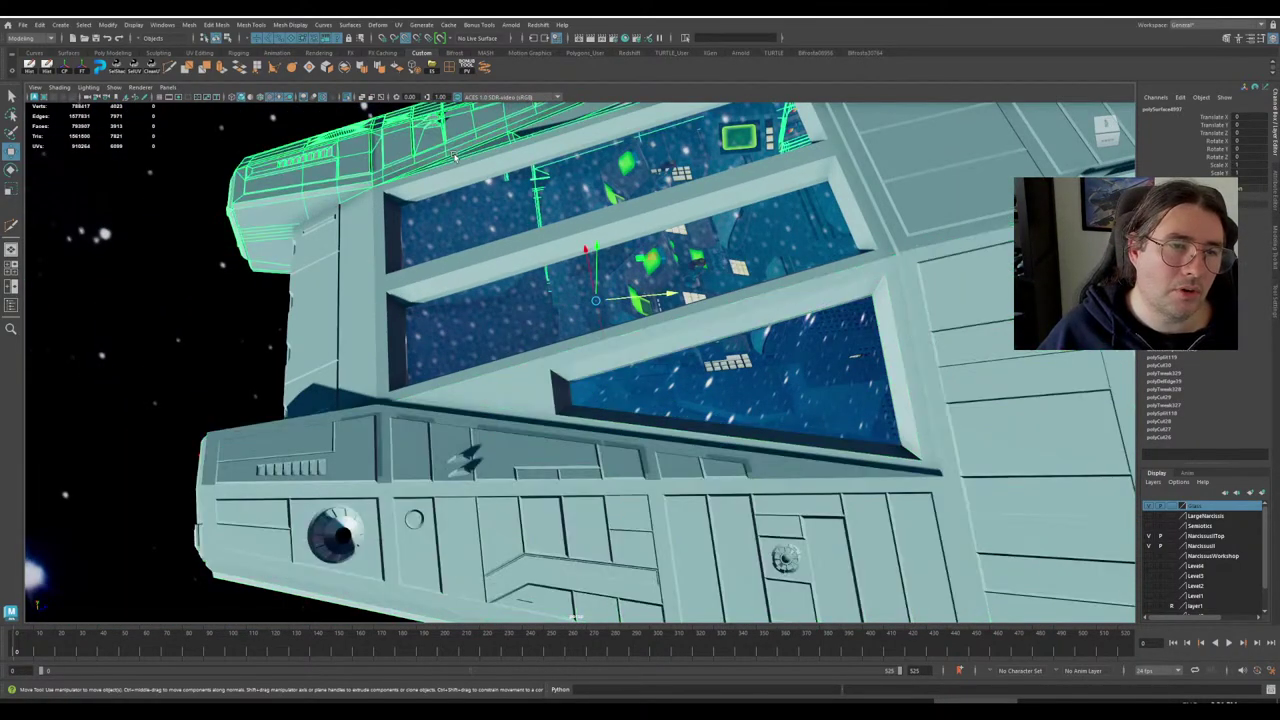
# Examine the triangular side window's front corner and the surrounding hull edges closely in the top view.
pyautogui.press('space')
pyautogui.press('space')
pyautogui.scroll(10, 575, 352)
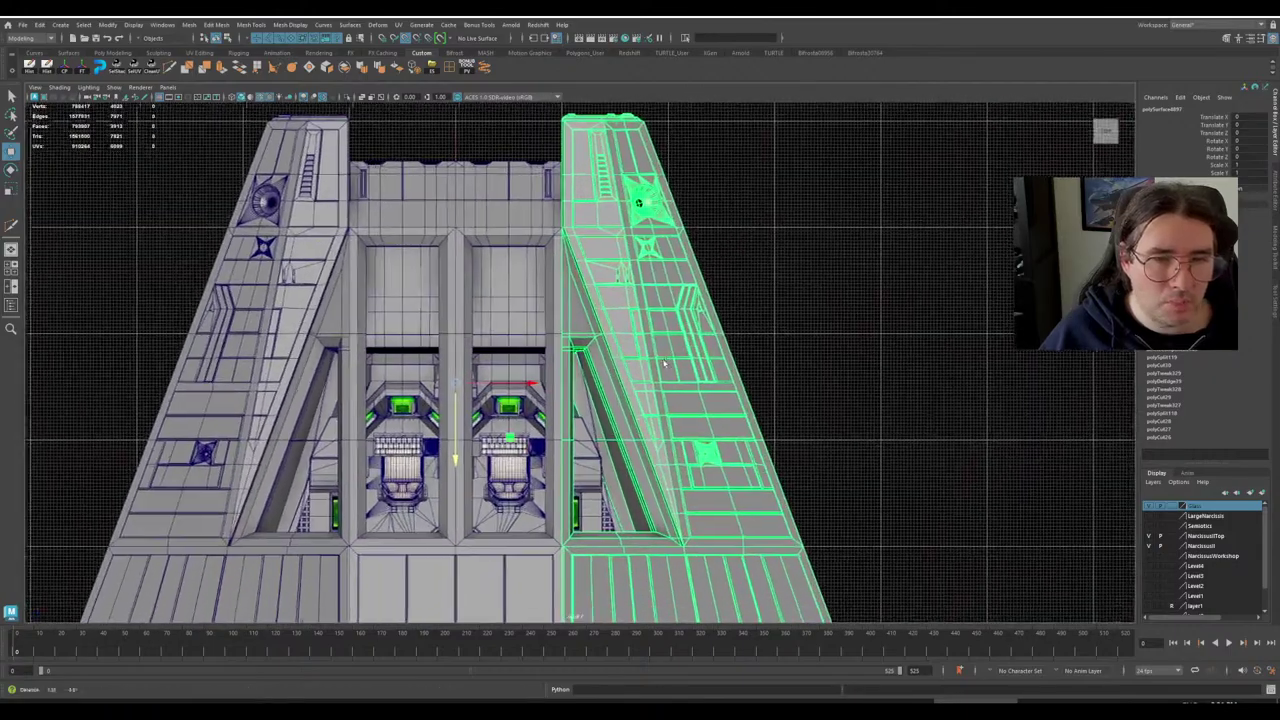
pyautogui.scroll(10, 575, 352)
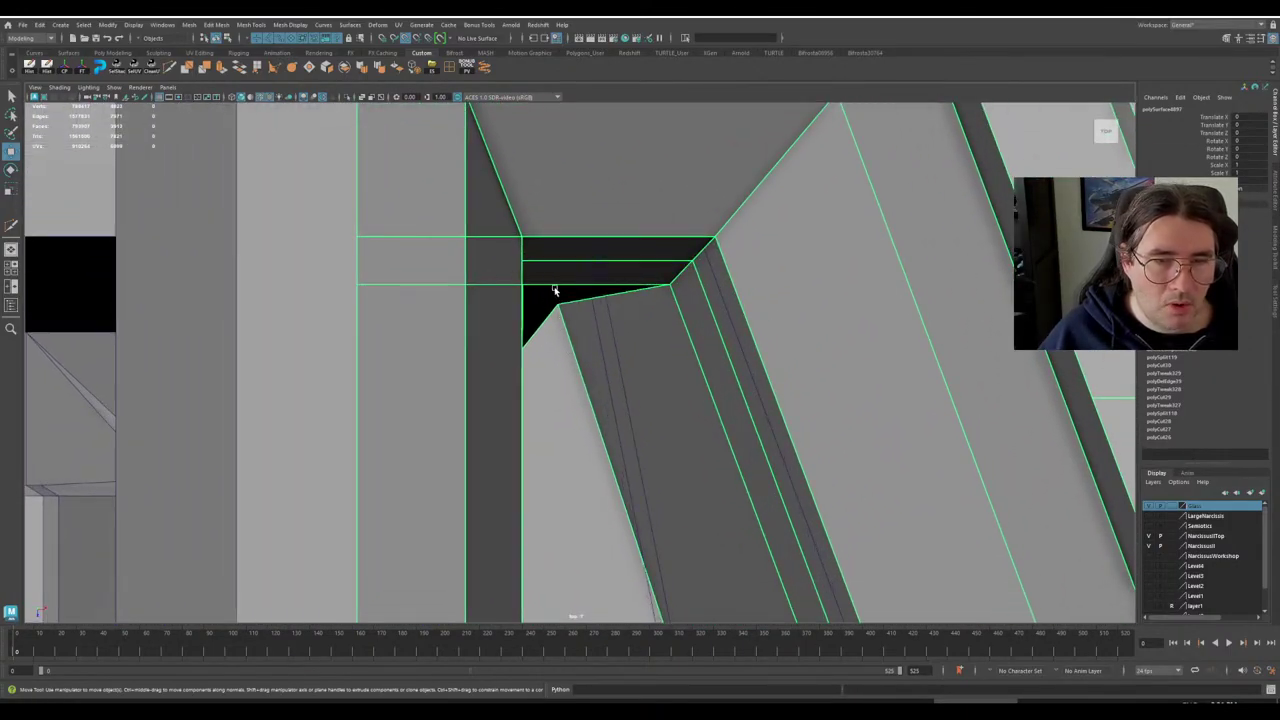
pyautogui.scroll(-10, 585, 258)
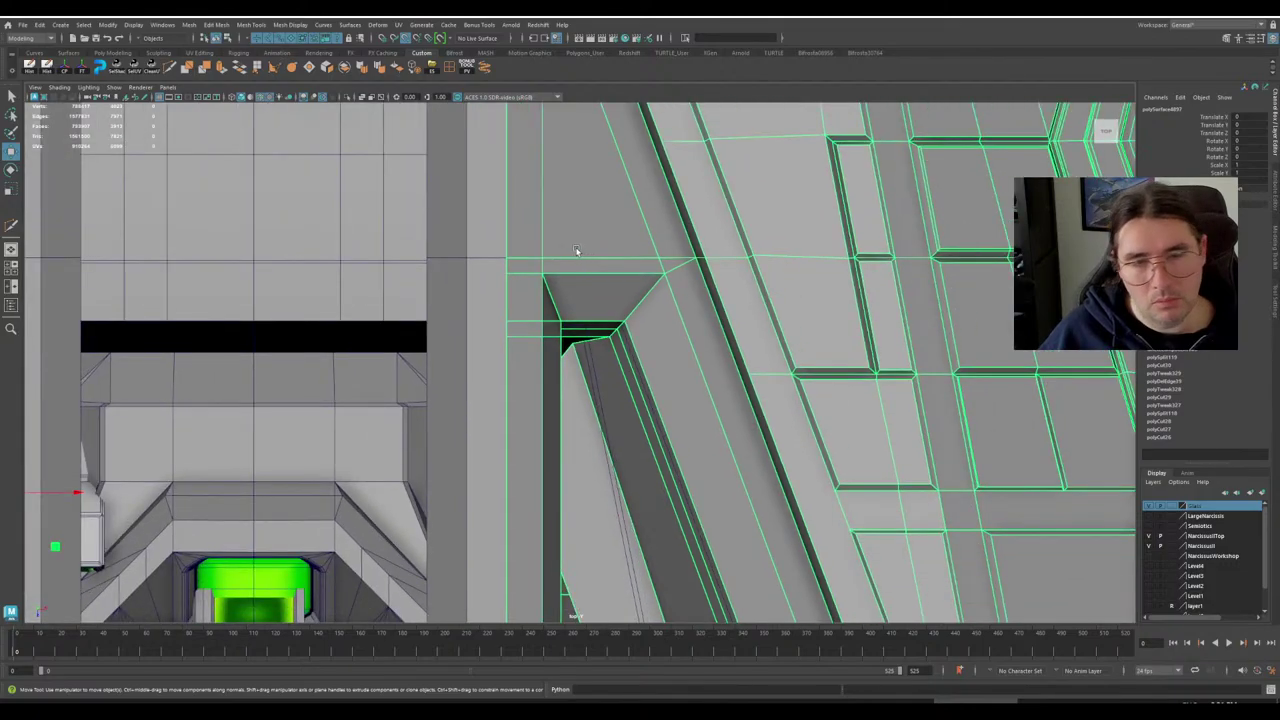
pyautogui.scroll(-4, 566, 268)
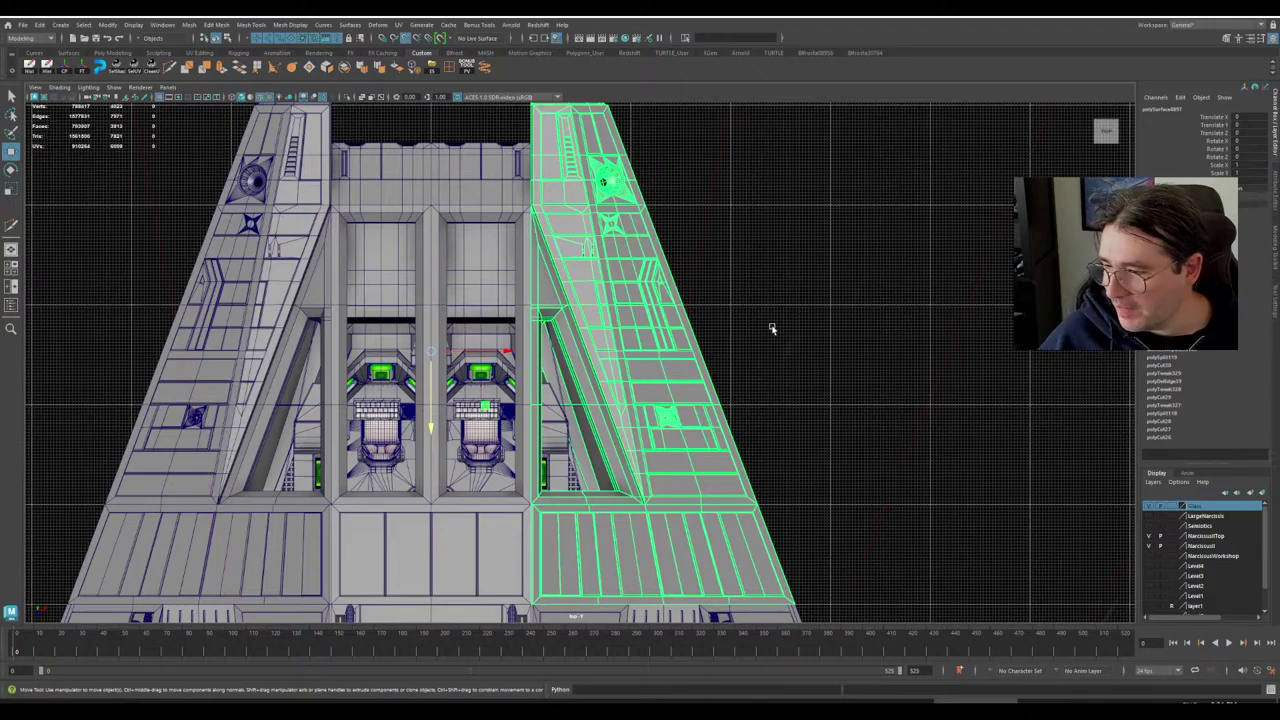
# Turn off the wireframe overlay in the top view and deselect the hull mesh to show the plain shaded shuttle.
pyautogui.scroll(-5, 695, 375)
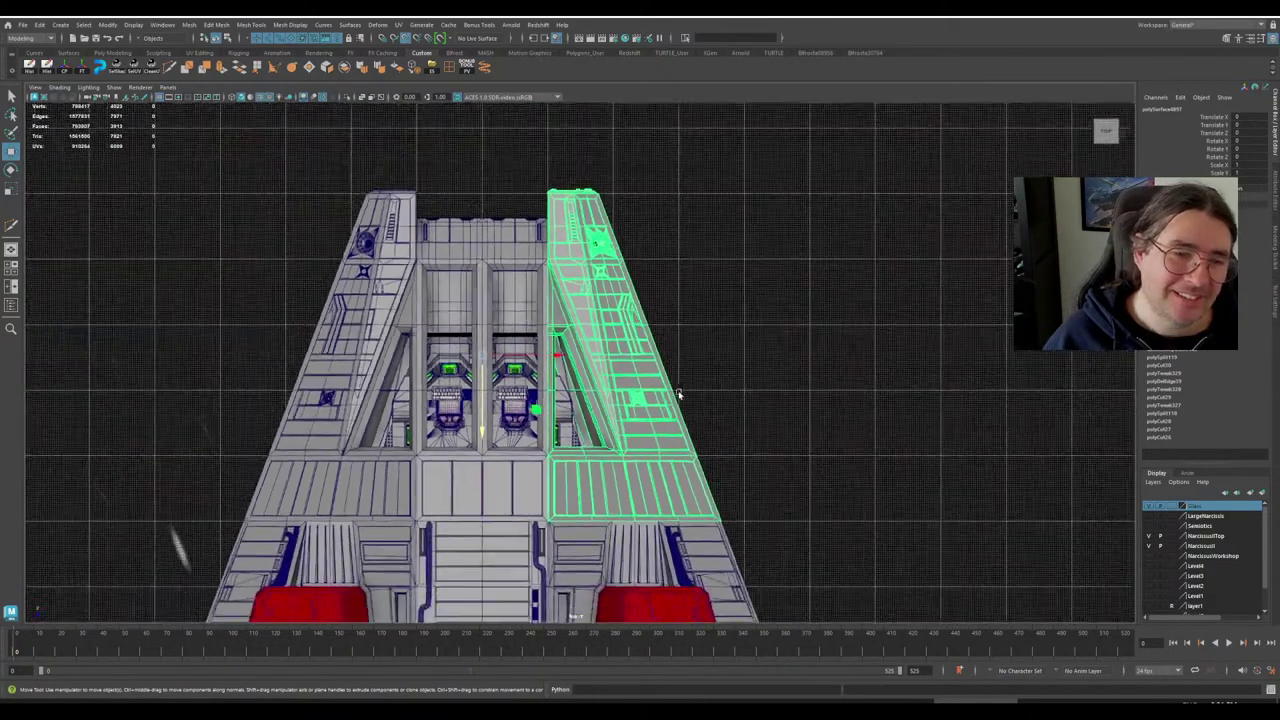
pyautogui.moveTo(654, 413)
pyautogui.keyDown('alt'); pyautogui.mouseDown(button='middle')
pyautogui.moveTo(652, 366)
pyautogui.moveTo(666, 367)
pyautogui.moveTo(673, 409)
pyautogui.mouseUp(button='middle'); pyautogui.keyUp('alt')
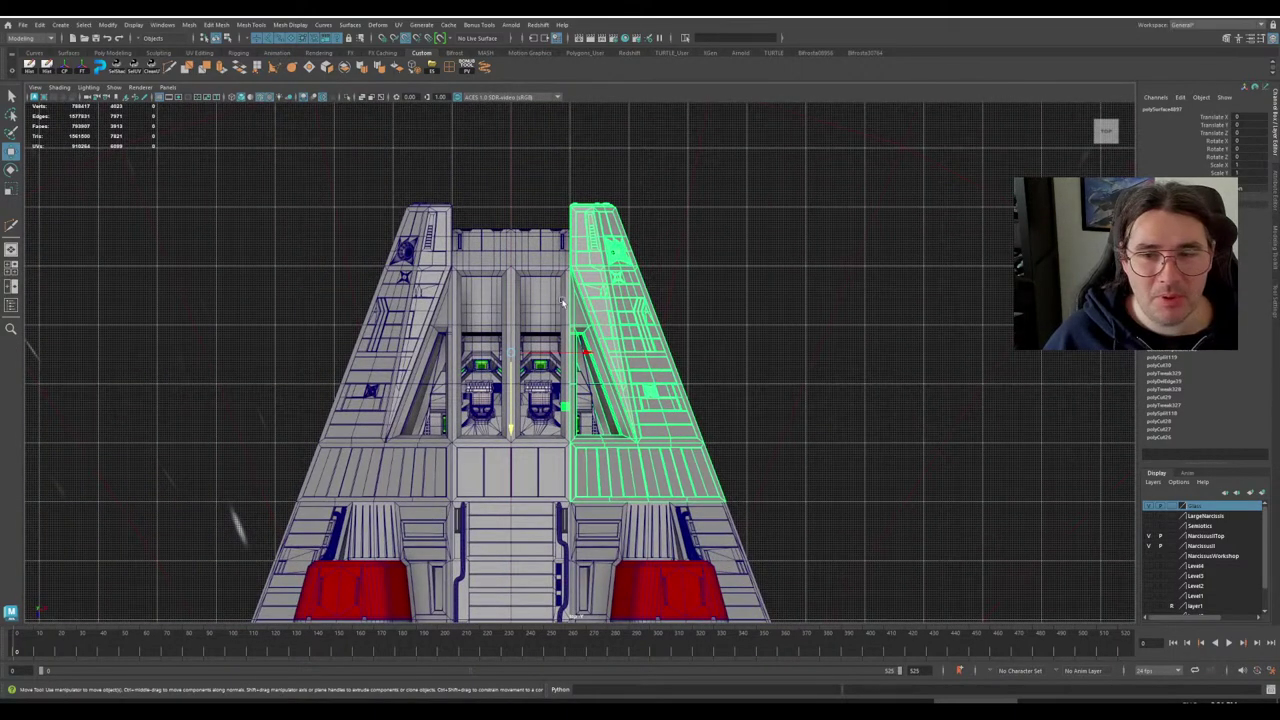
pyautogui.click(47, 66)
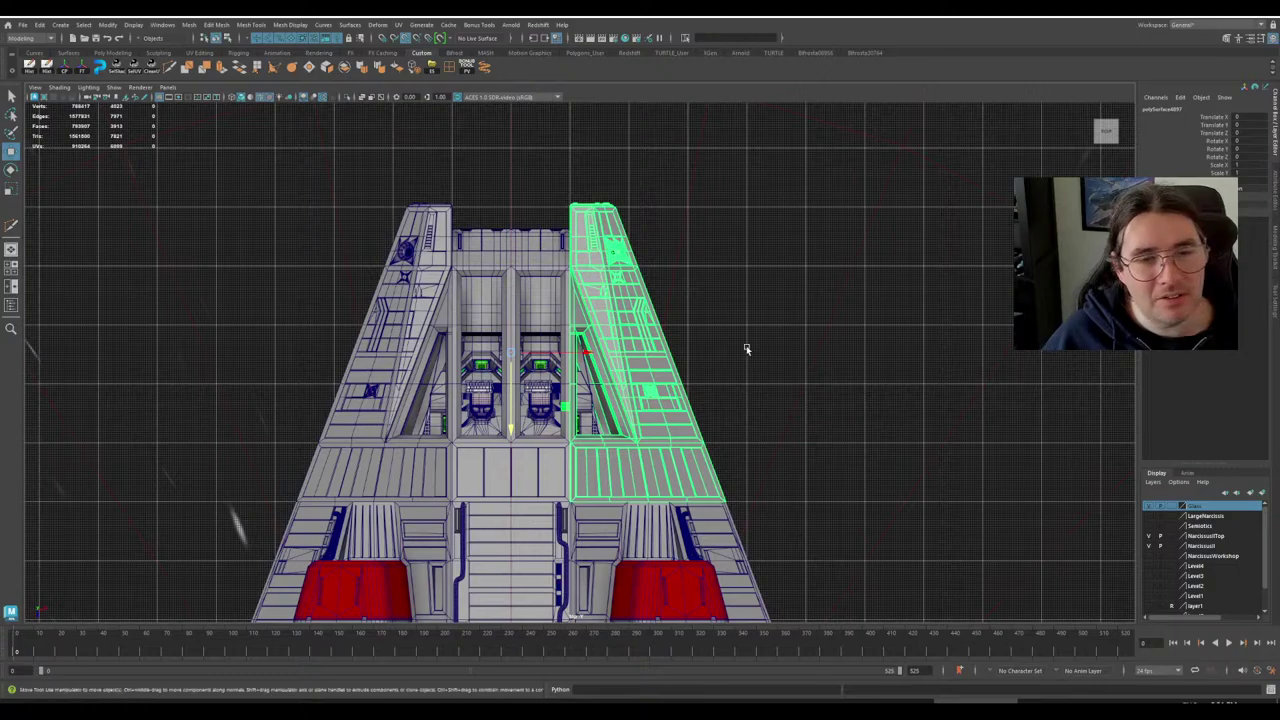
pyautogui.scroll(-3, 253, 122)
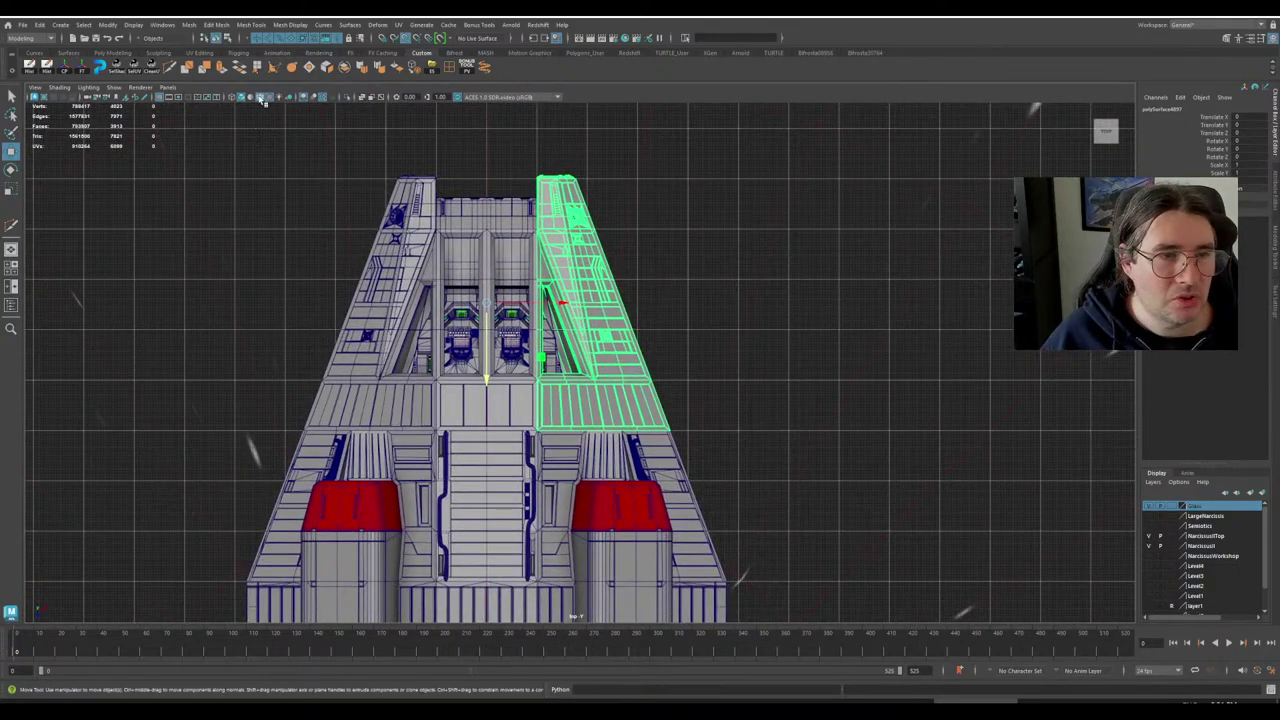
pyautogui.click(260, 98)
pyautogui.click(762, 371)
pyautogui.keyDown('alt'); pyautogui.moveTo(691, 442); pyautogui.dragTo(703, 300, button='middle'); pyautogui.keyUp('alt')
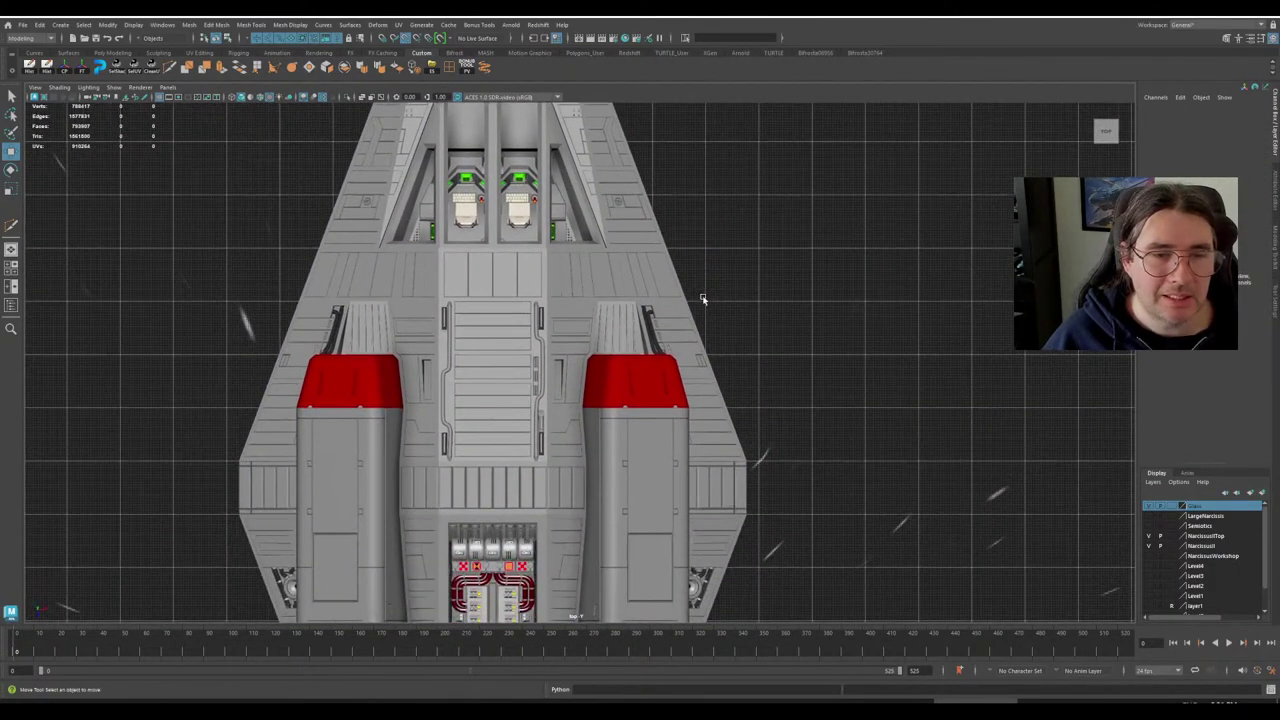
# Return to the perspective view and hide the shuttle's top hull layer to expose the interior.
pyautogui.scroll(-1, 706, 306)
pyautogui.press('space')
pyautogui.press('space')
pyautogui.keyDown('alt'); pyautogui.moveTo(807, 290); pyautogui.dragTo(784, 315); pyautogui.keyUp('alt')
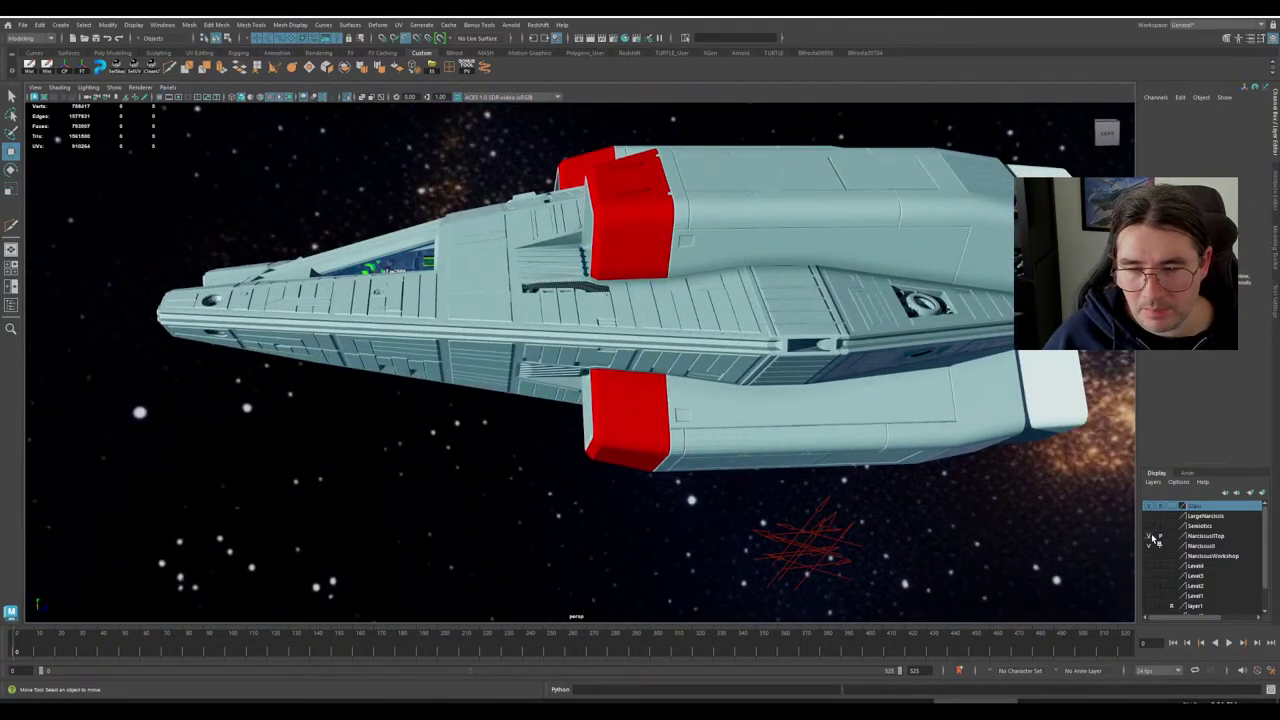
pyautogui.click(1150, 537)
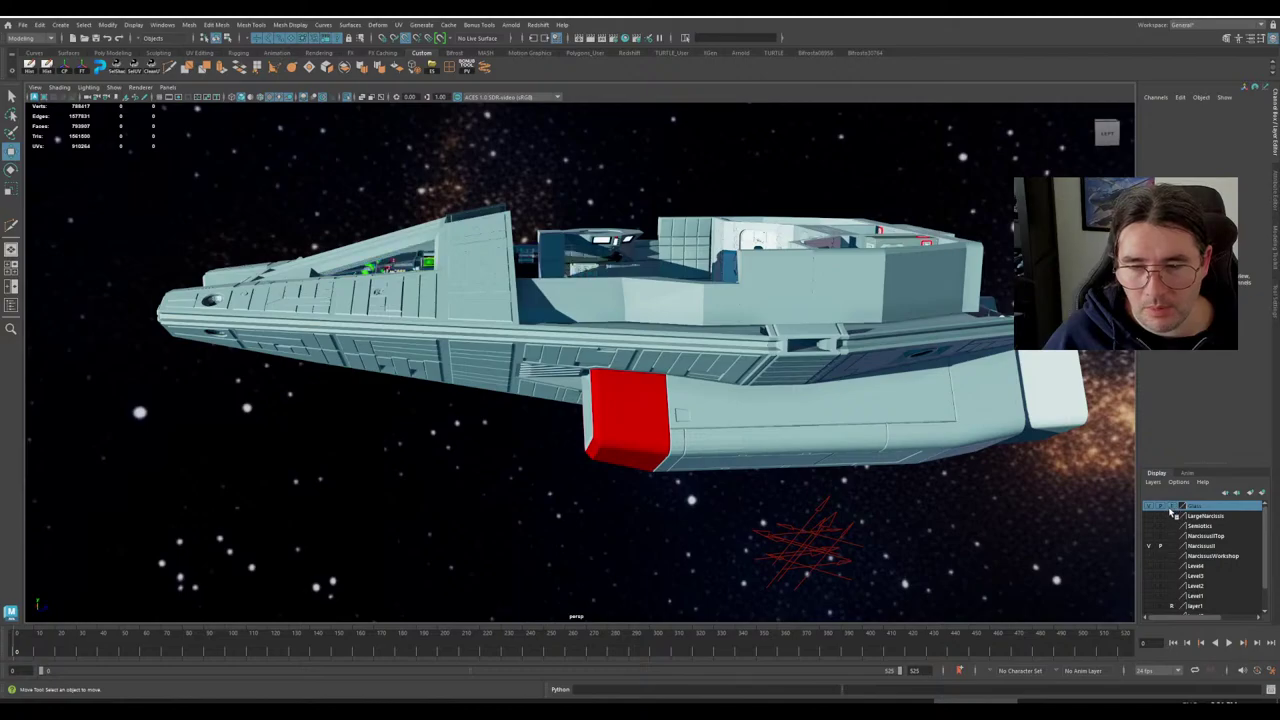
# Inspect the sleep pod beside the padded side wall at the rear of the cabin.
pyautogui.keyDown('alt'); pyautogui.moveTo(465, 485); pyautogui.dragTo(380, 550); pyautogui.keyUp('alt')
pyautogui.keyDown('alt'); pyautogui.moveTo(400, 500); pyautogui.dragTo(705, 395, button='right'); pyautogui.keyUp('alt')
pyautogui.keyDown('alt'); pyautogui.moveTo(705, 395); pyautogui.dragTo(677, 446, button='middle'); pyautogui.keyUp('alt')
pyautogui.keyDown('alt'); pyautogui.moveTo(677, 446); pyautogui.dragTo(680, 446, button='right'); pyautogui.keyUp('alt')
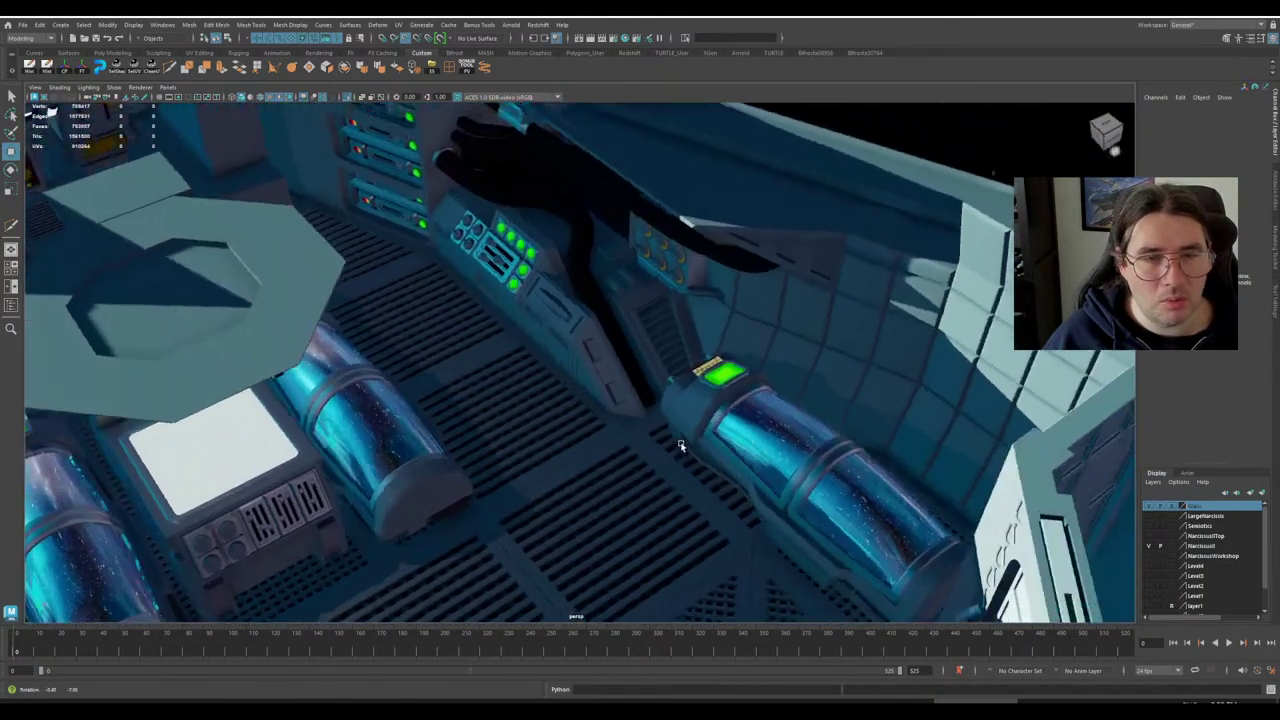
pyautogui.keyDown('alt'); pyautogui.moveTo(680, 446); pyautogui.dragTo(604, 388); pyautogui.keyUp('alt')
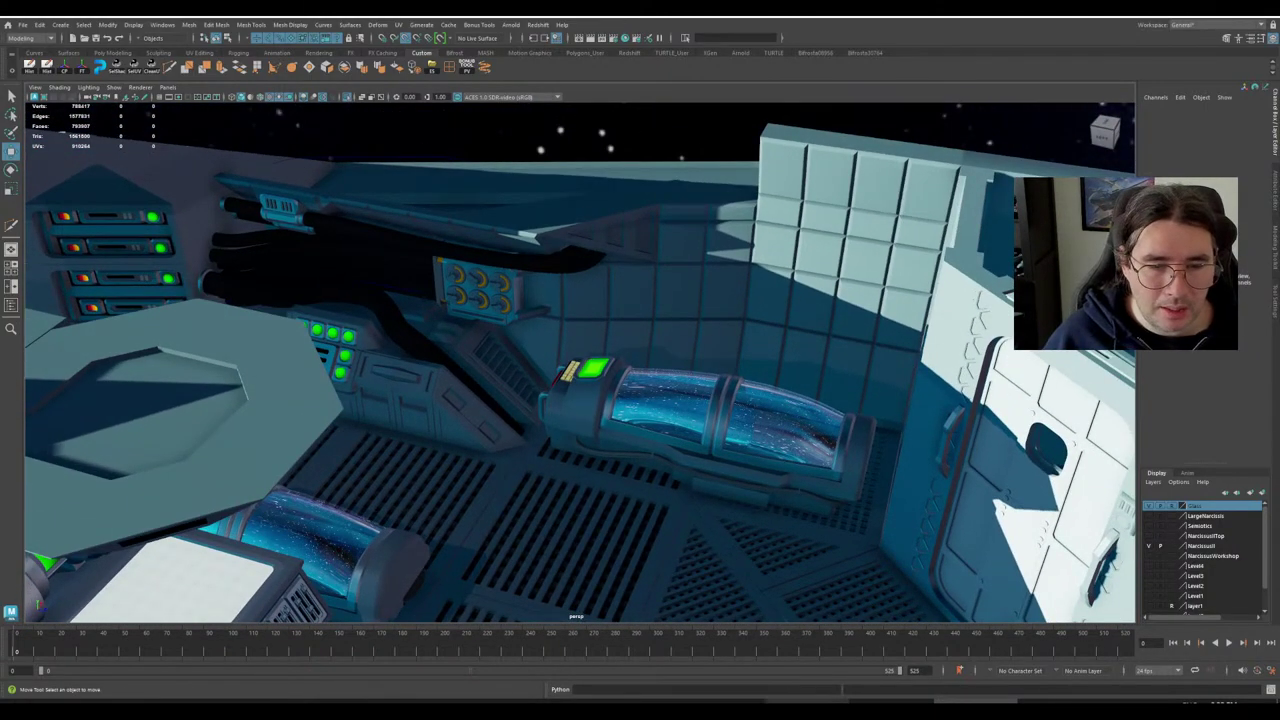
# Switch to the blueprint photo 2024-03-17 15.21.52.jpg and examine the cabin interior and central interface column in cutaway A-A.
pyautogui.click(470, 702)
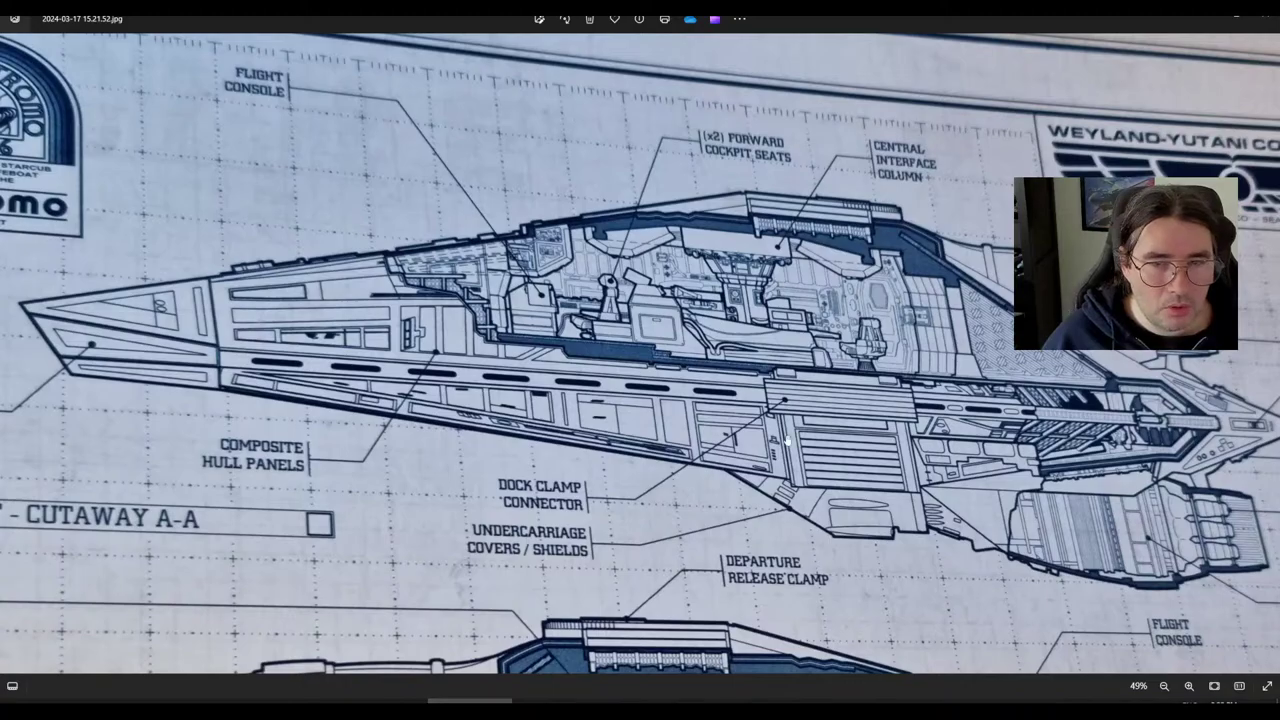
pyautogui.scroll(7, 797, 318)
pyautogui.scroll(3, 797, 318)
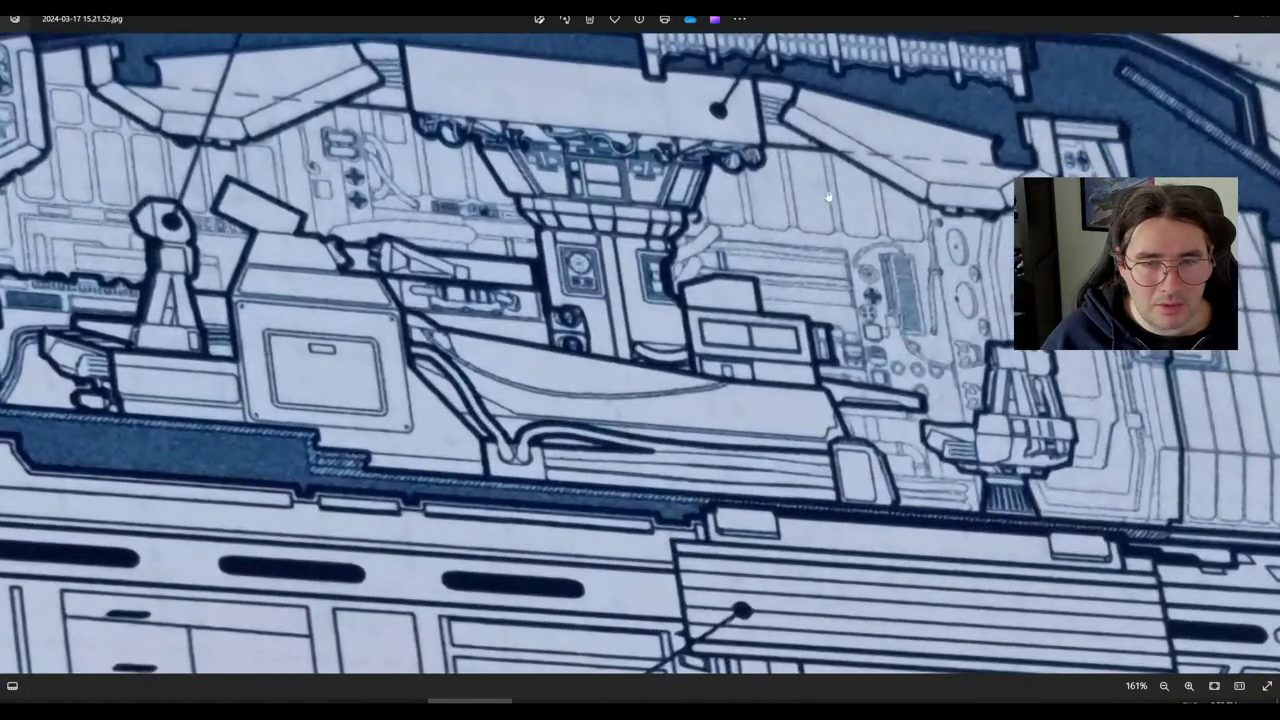
pyautogui.moveTo(377, 265); pyautogui.dragTo(632, 289)
pyautogui.moveTo(1137, 292); pyautogui.dragTo(769, 293)
pyautogui.scroll(3, 769, 293)
pyautogui.scroll(-2, 769, 293)
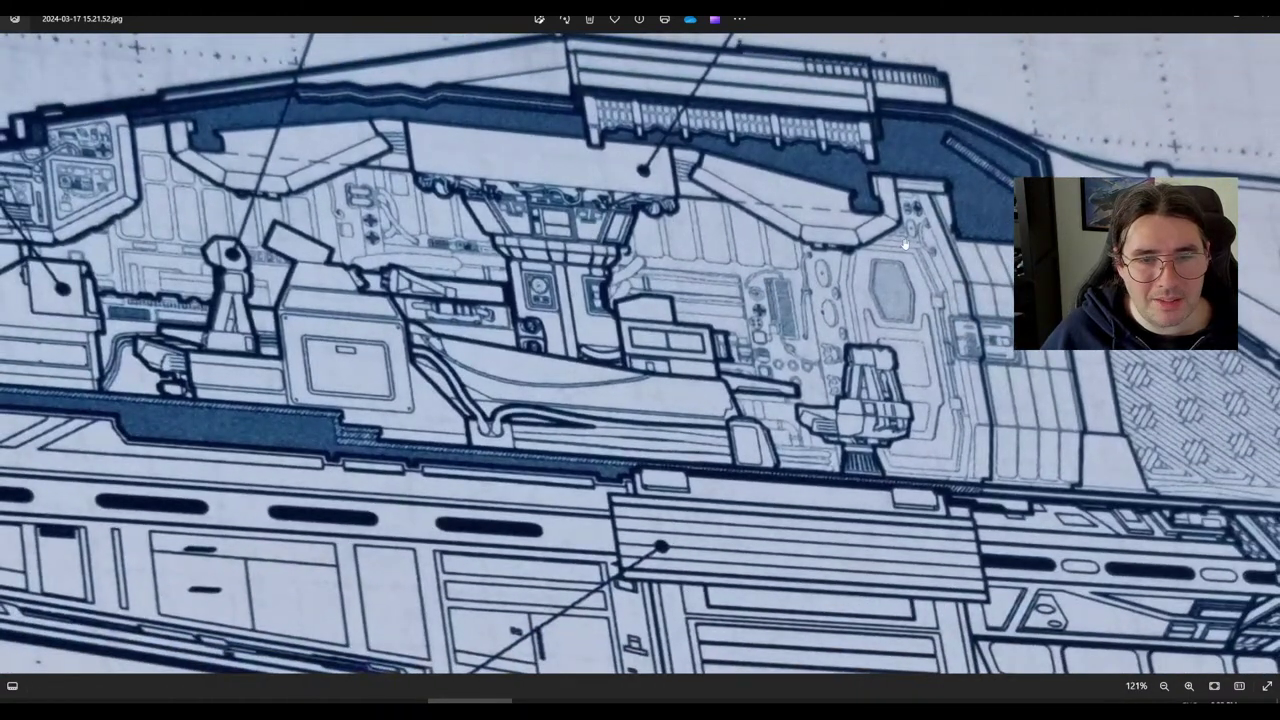
pyautogui.moveTo(803, 411); pyautogui.dragTo(968, 404)
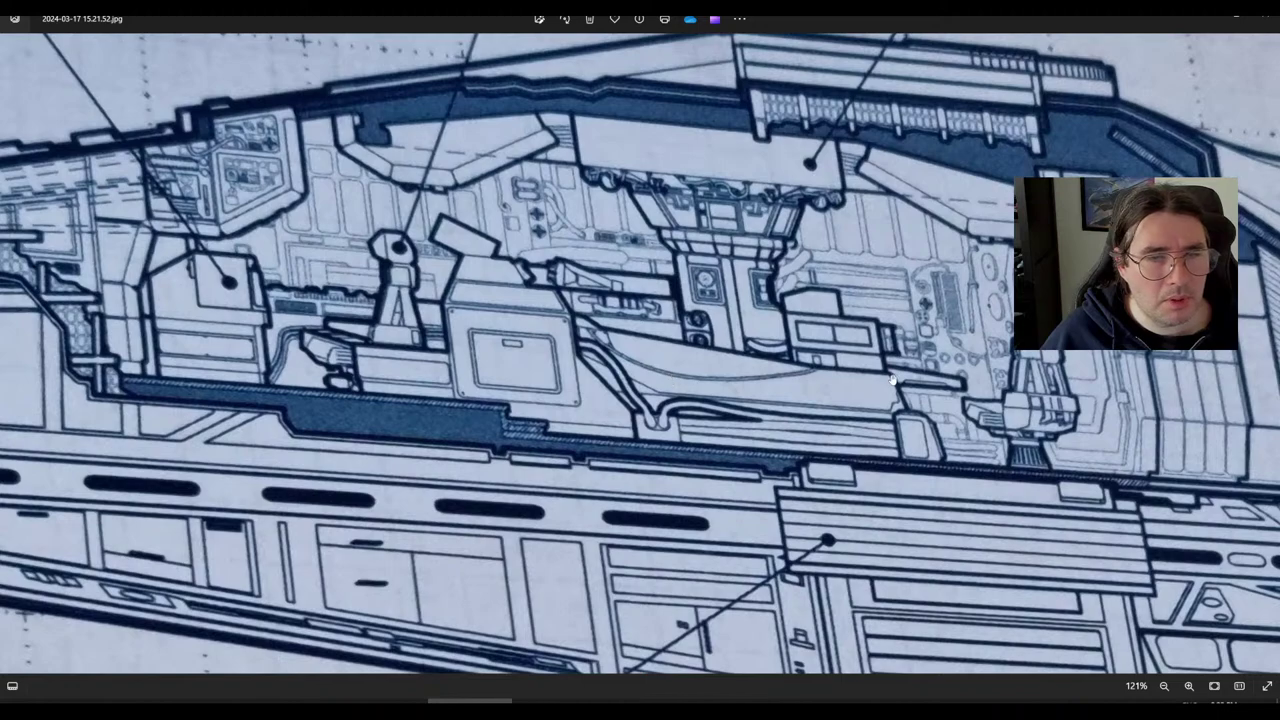
pyautogui.moveTo(893, 380); pyautogui.dragTo(793, 405)
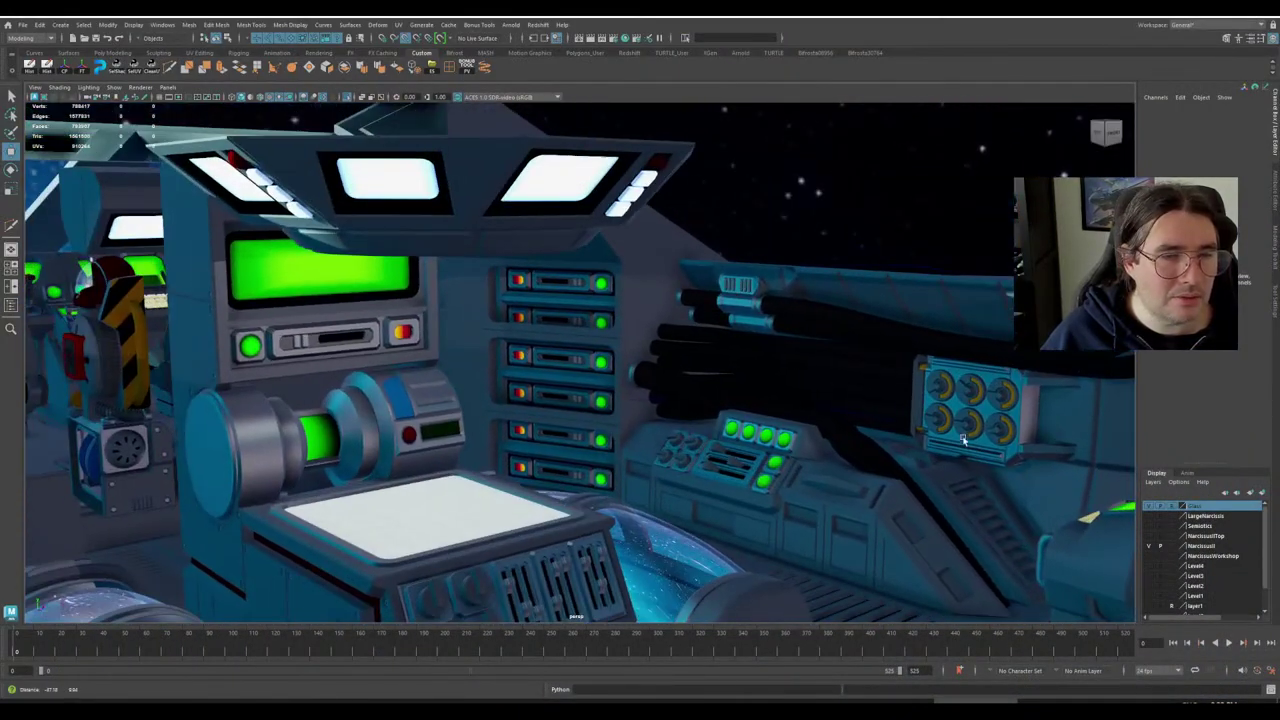
# Switch back to Maya and inspect the central column's overhead light canopy, its lit table and the two adjacent pods.
pyautogui.keyDown('alt'); pyautogui.moveTo(963, 440); pyautogui.dragTo(689, 343); pyautogui.keyUp('alt')
pyautogui.keyDown('alt'); pyautogui.moveTo(689, 343); pyautogui.dragTo(800, 514, button='middle'); pyautogui.keyUp('alt')
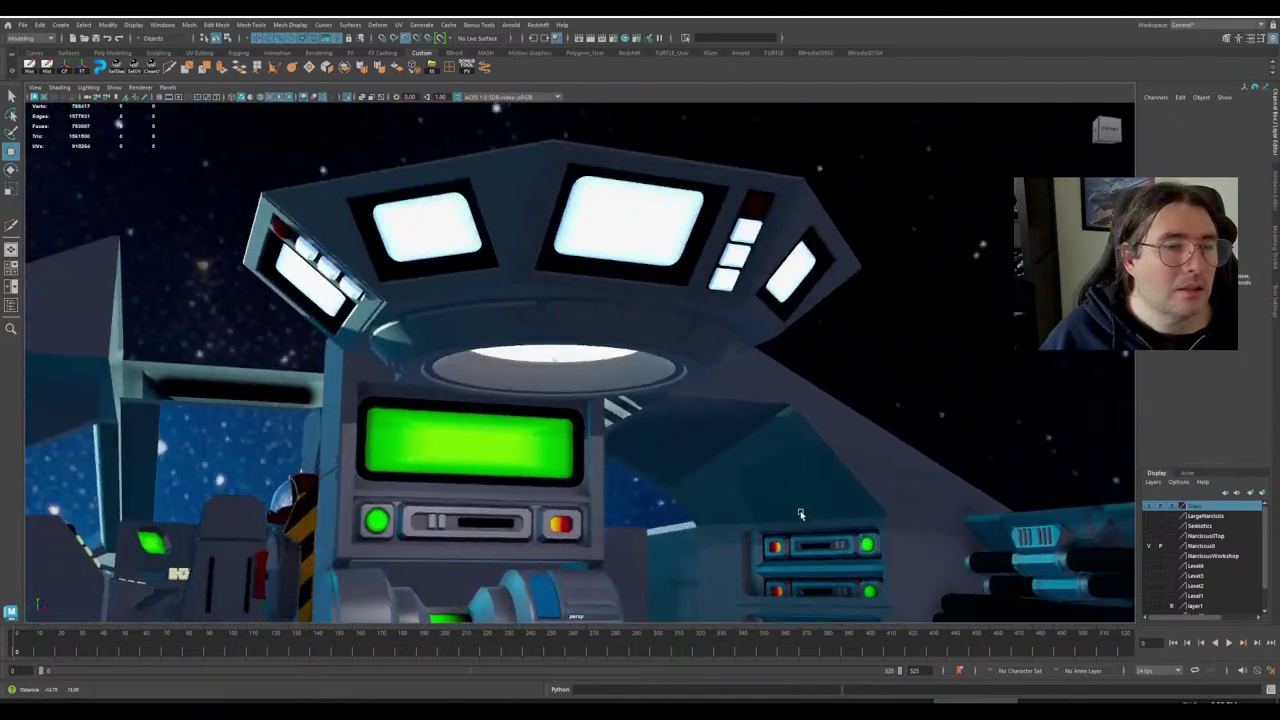
pyautogui.keyDown('alt'); pyautogui.moveTo(800, 514); pyautogui.dragTo(662, 430); pyautogui.keyUp('alt')
pyautogui.keyDown('alt'); pyautogui.moveTo(662, 430); pyautogui.dragTo(670, 280, button='middle'); pyautogui.keyUp('alt')
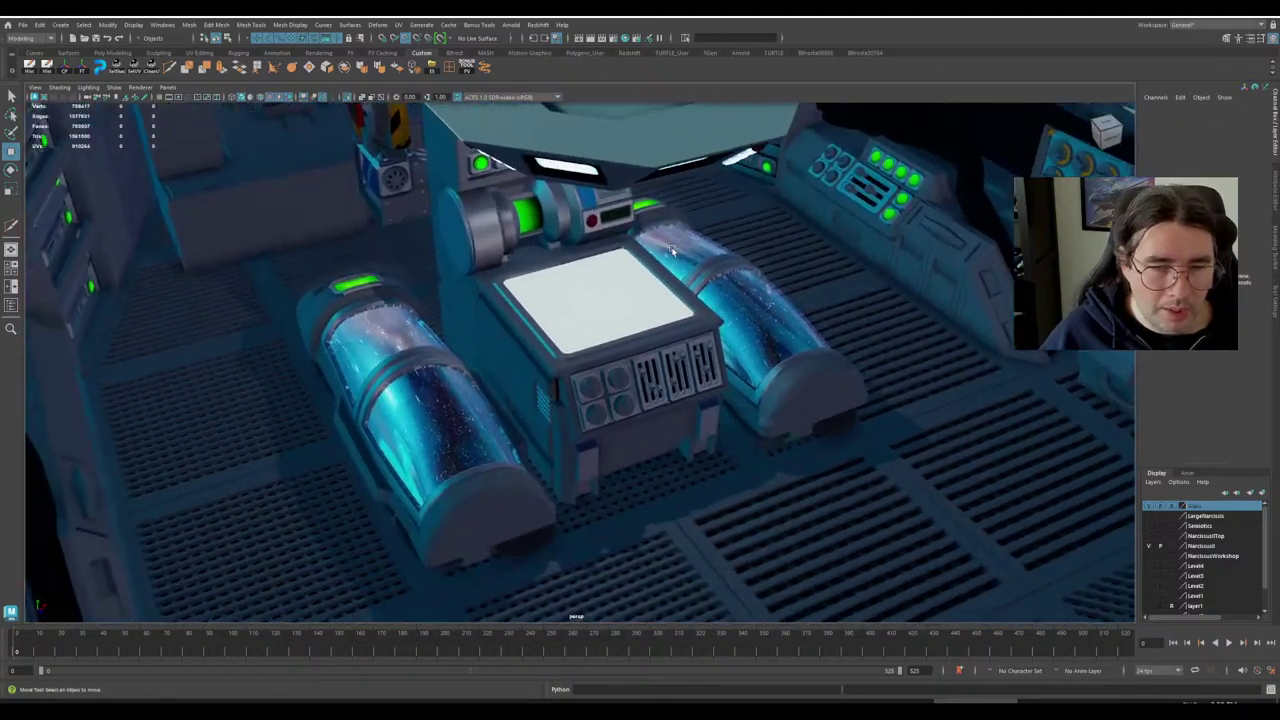
pyautogui.scroll(8, 672, 269)
pyautogui.scroll(-8, 594, 286)
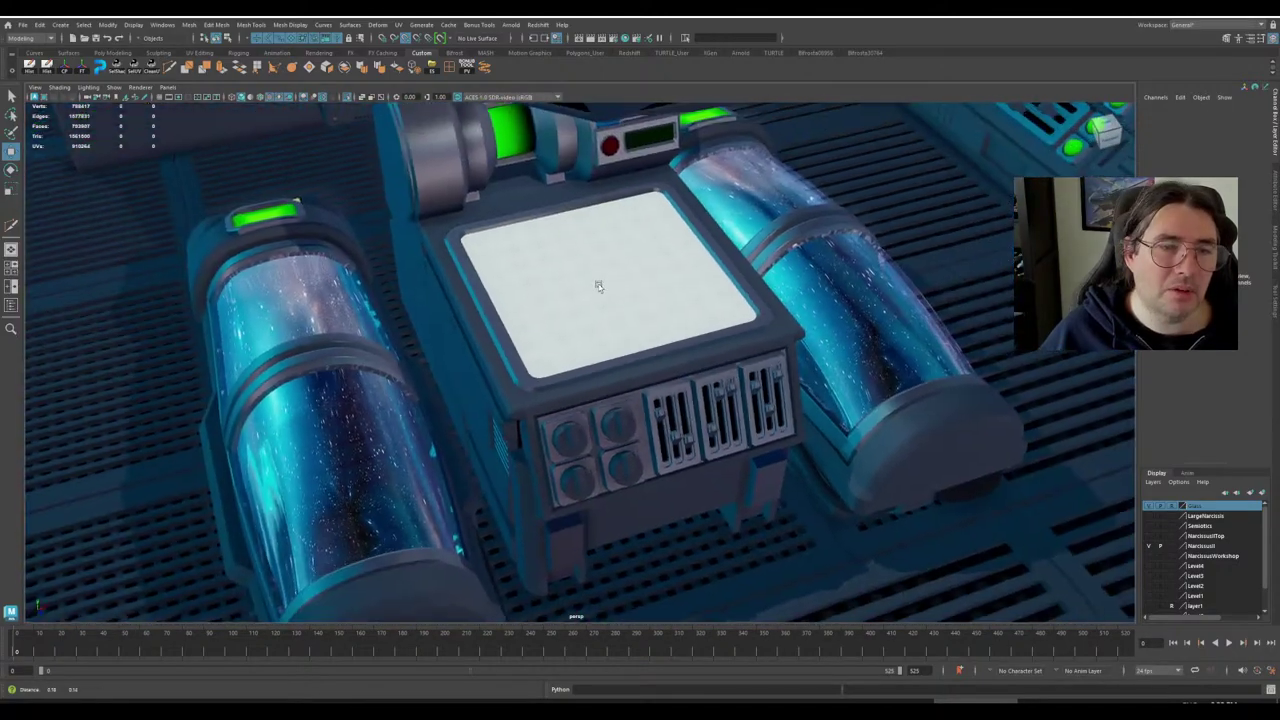
pyautogui.keyDown('alt'); pyautogui.moveTo(594, 286); pyautogui.dragTo(756, 346); pyautogui.keyUp('alt')
pyautogui.scroll(-4, 745, 337)
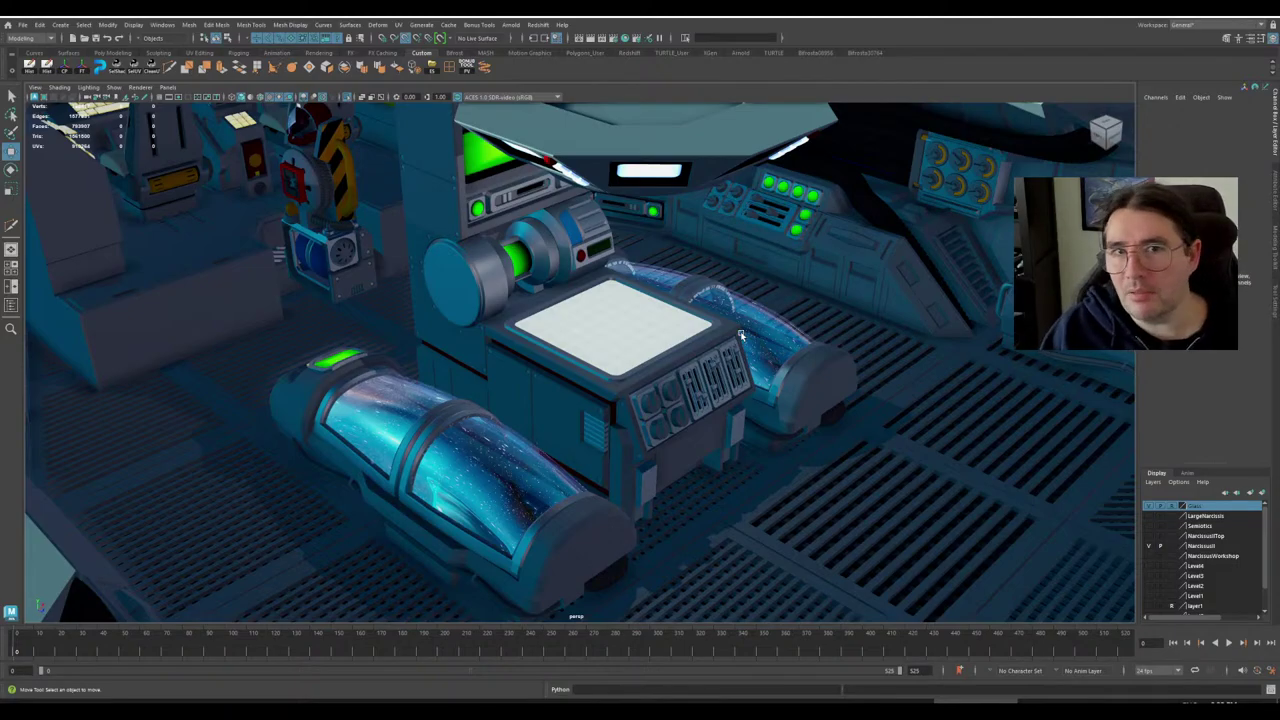
# Examine the open cabin's overall layout from above, from the rear pods and octagonal canopy forward to the cockpit seats.
pyautogui.scroll(-5, 740, 355)
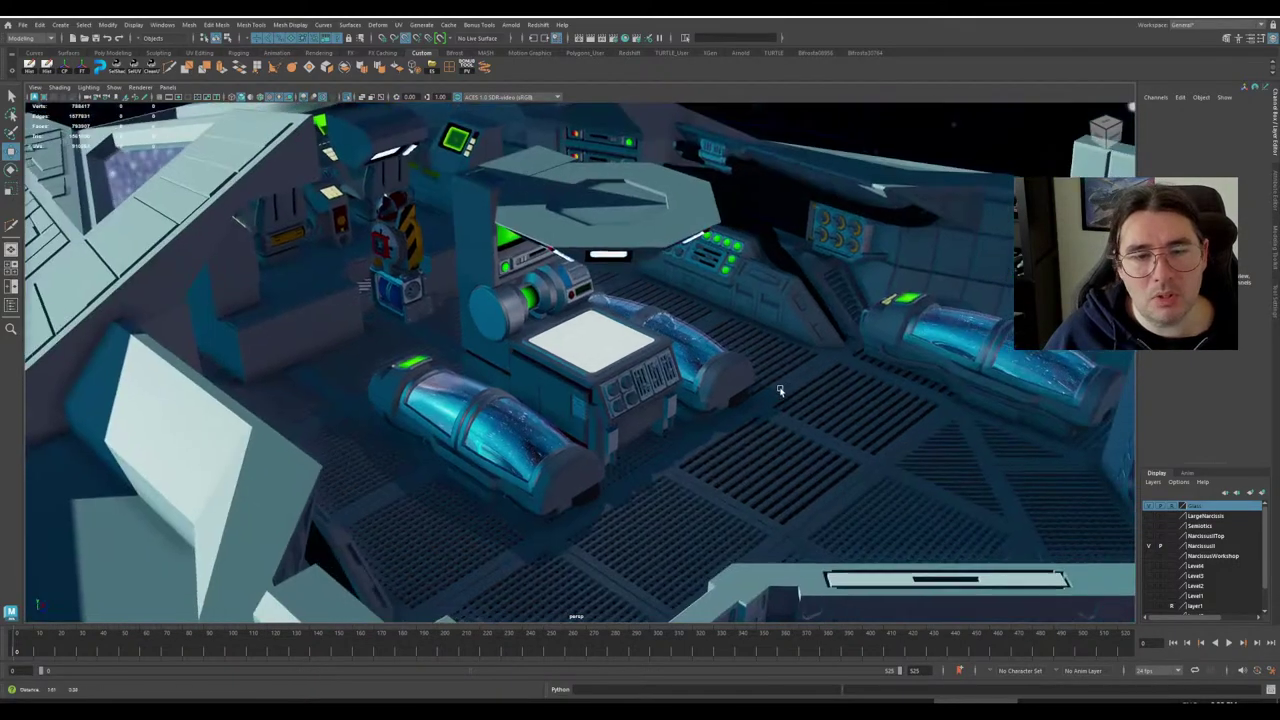
pyautogui.keyDown('alt'); pyautogui.moveTo(780, 391); pyautogui.dragTo(723, 420); pyautogui.keyUp('alt')
pyautogui.scroll(3, 716, 430)
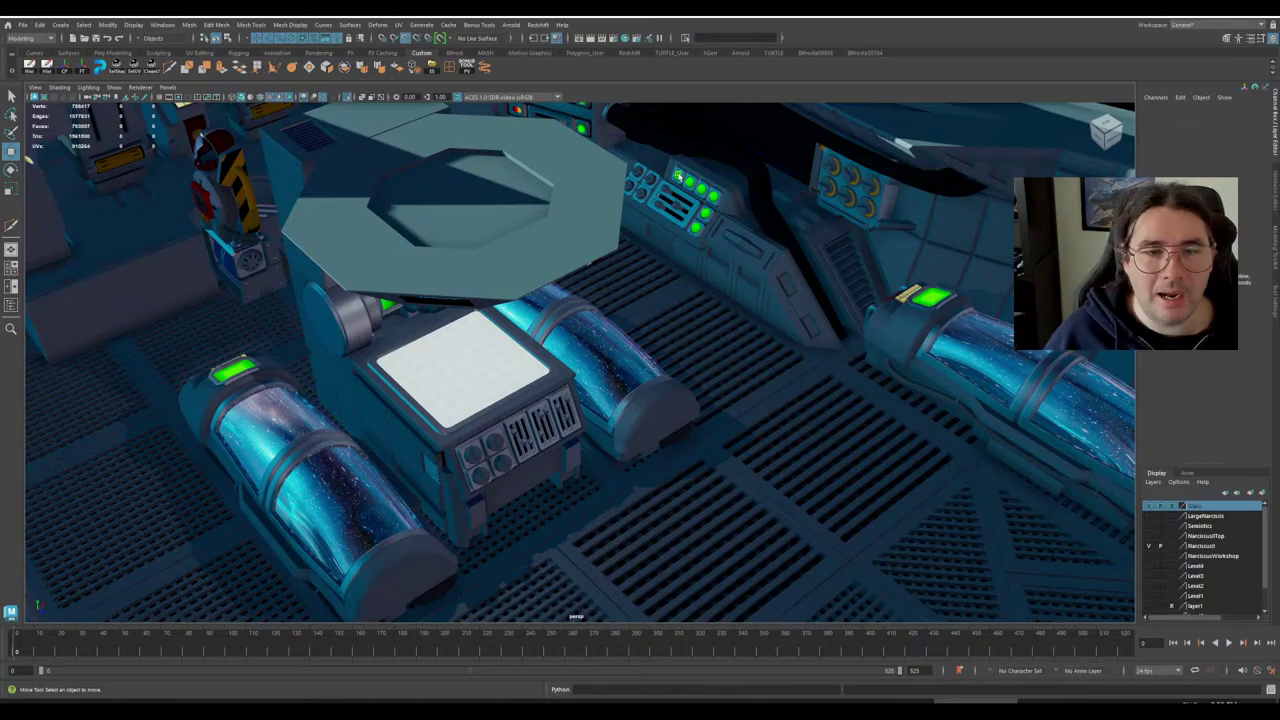
pyautogui.scroll(-6, 604, 352)
pyautogui.keyDown('alt'); pyautogui.moveTo(538, 386); pyautogui.dragTo(684, 453, button='middle'); pyautogui.keyUp('alt')
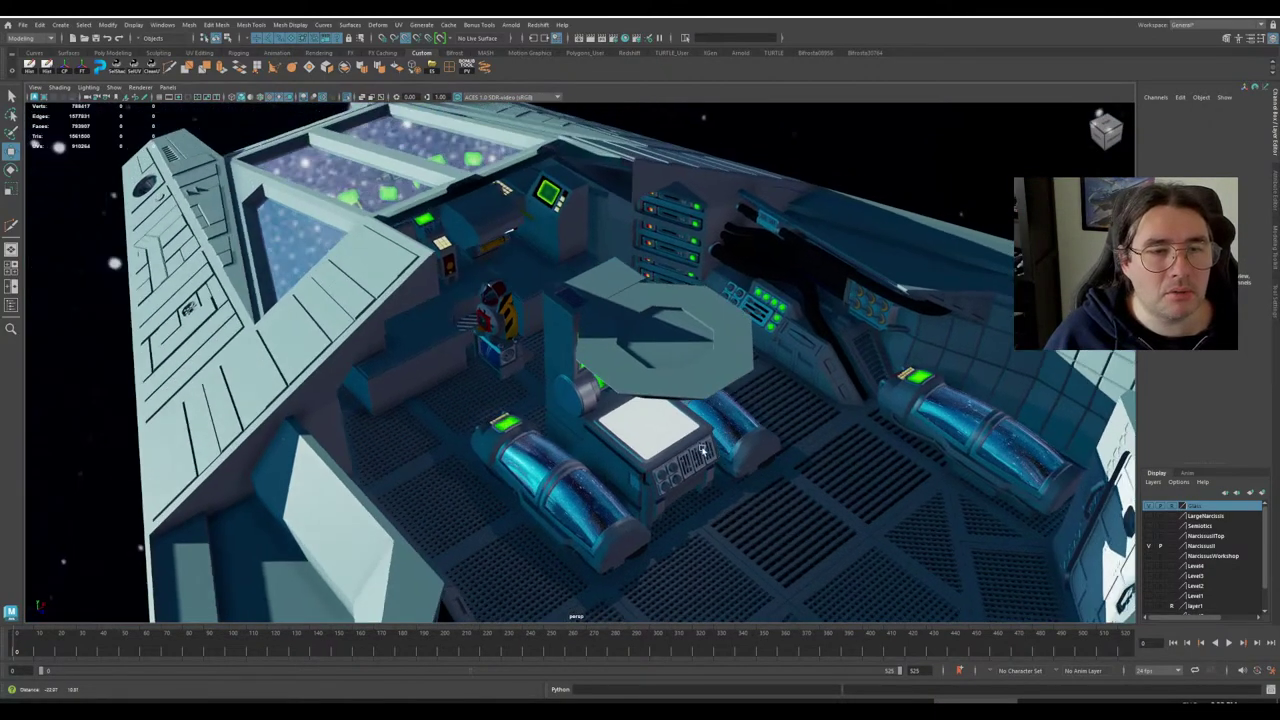
pyautogui.scroll(5, 705, 462)
pyautogui.keyDown('alt'); pyautogui.moveTo(760, 479); pyautogui.dragTo(584, 407); pyautogui.keyUp('alt')
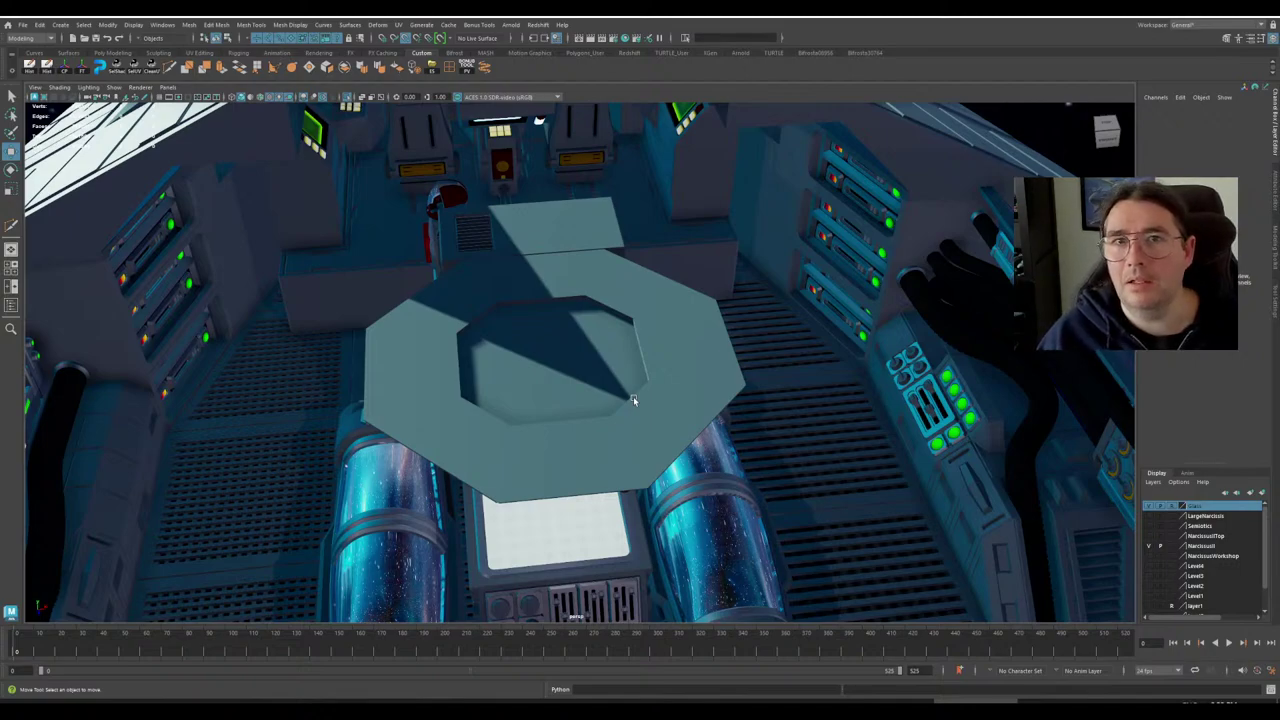
pyautogui.scroll(-10, 736, 367)
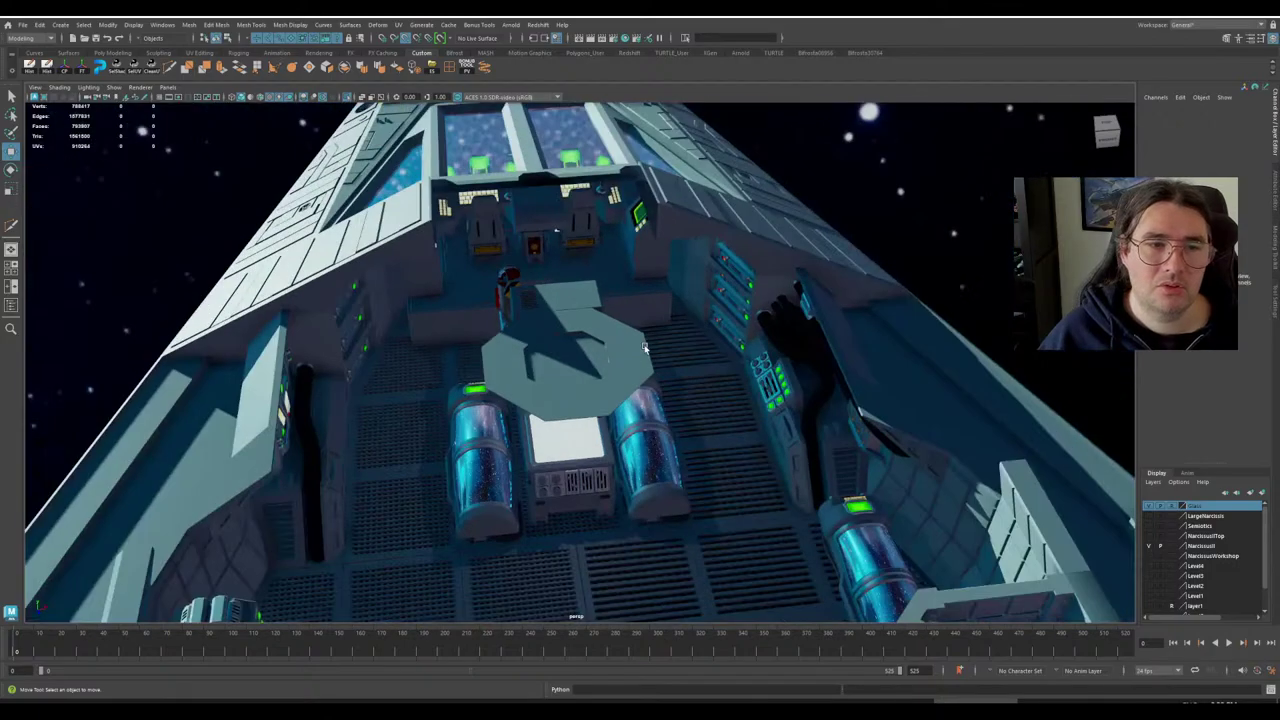
# Inspect the cable-lined side wall consoles, the rear pods and the sleep pod beside the lit table.
pyautogui.scroll(3, 769, 316)
pyautogui.scroll(3, 769, 316)
pyautogui.keyDown('alt'); pyautogui.moveTo(769, 316); pyautogui.dragTo(550, 382); pyautogui.keyUp('alt')
pyautogui.keyDown('alt'); pyautogui.moveTo(550, 382); pyautogui.dragTo(945, 398, button='middle'); pyautogui.keyUp('alt')
pyautogui.scroll(5, 666, 393)
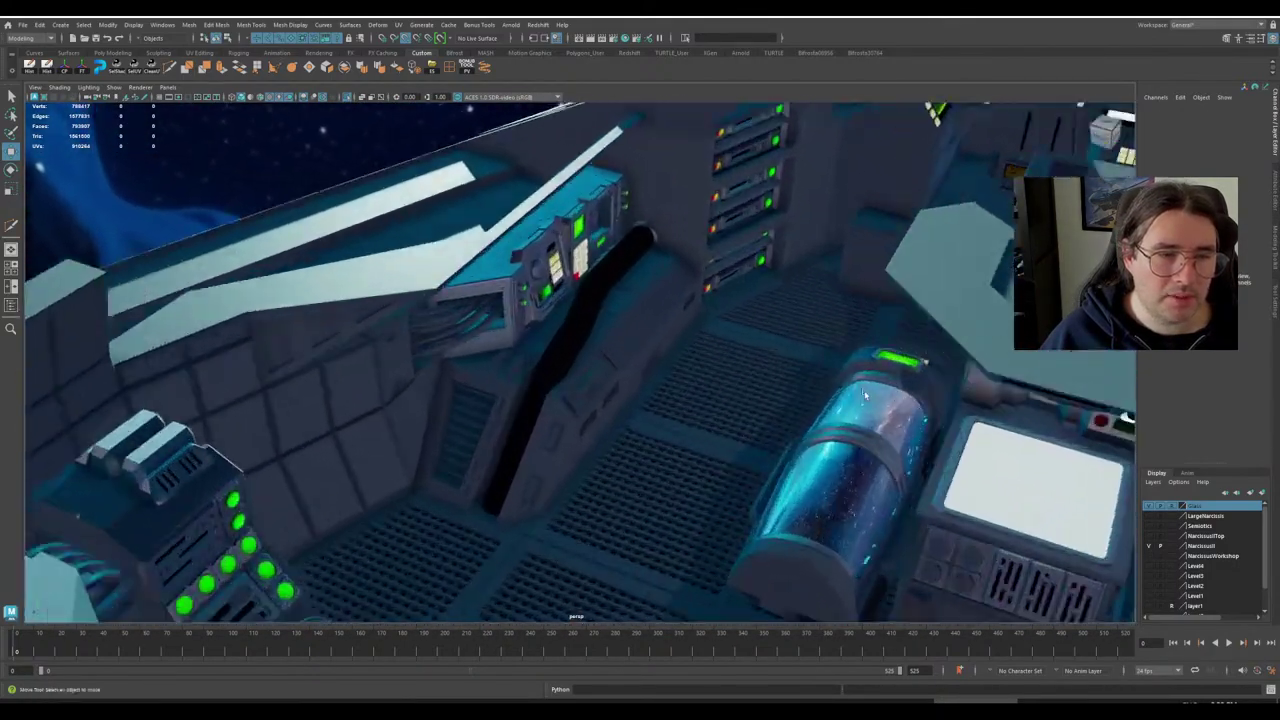
pyautogui.keyDown('alt'); pyautogui.moveTo(945, 398); pyautogui.dragTo(767, 391); pyautogui.keyUp('alt')
pyautogui.keyDown('alt'); pyautogui.moveTo(767, 391); pyautogui.dragTo(423, 438, button='middle'); pyautogui.keyUp('alt')
pyautogui.keyDown('alt'); pyautogui.moveTo(423, 438); pyautogui.dragTo(426, 406); pyautogui.keyUp('alt')
# Switch the viewport from scene lighting to plain default lighting, with the whole open shuttle in view.
pyautogui.scroll(-3, 712, 375)
pyautogui.scroll(-5, 677, 389)
pyautogui.keyDown('alt'); pyautogui.moveTo(677, 389); pyautogui.dragTo(364, 93); pyautogui.keyUp('alt')
pyautogui.scroll(-7, 757, 423)
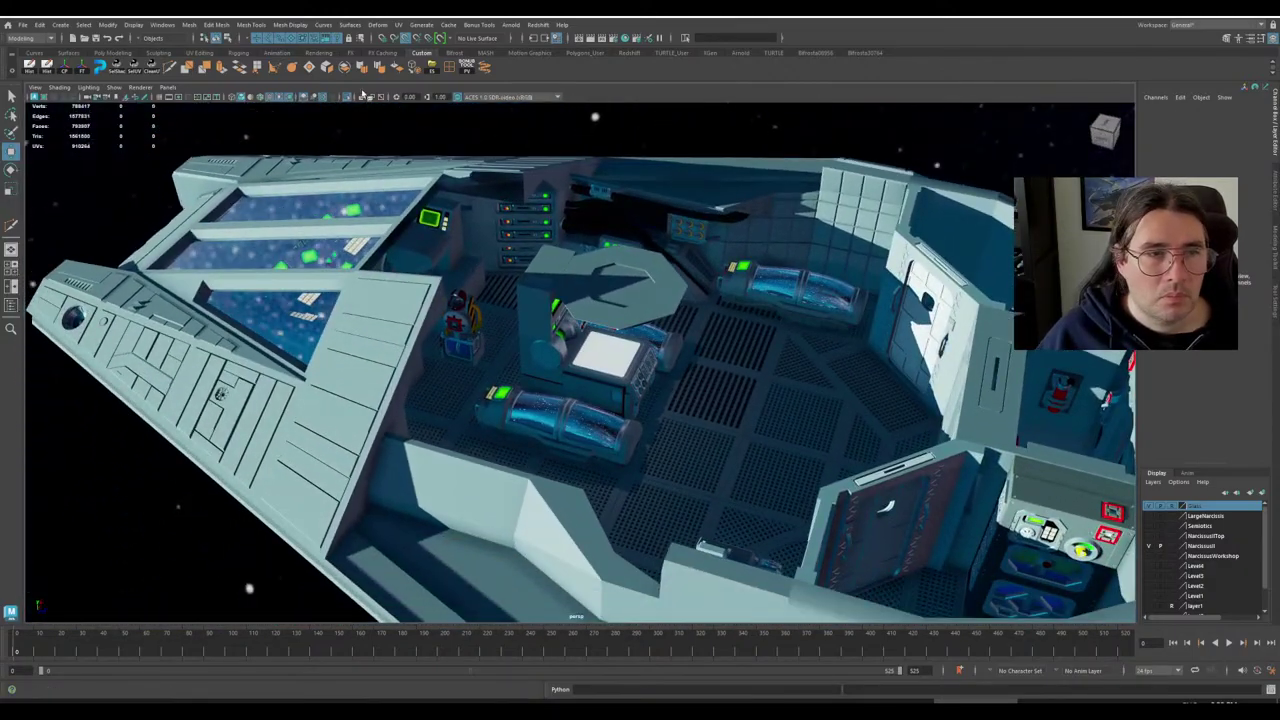
pyautogui.click(279, 98)
pyautogui.scroll(3, 705, 358)
pyautogui.keyDown('alt'); pyautogui.moveTo(711, 361); pyautogui.dragTo(783, 373); pyautogui.keyUp('alt')
pyautogui.scroll(-5, 743, 367)
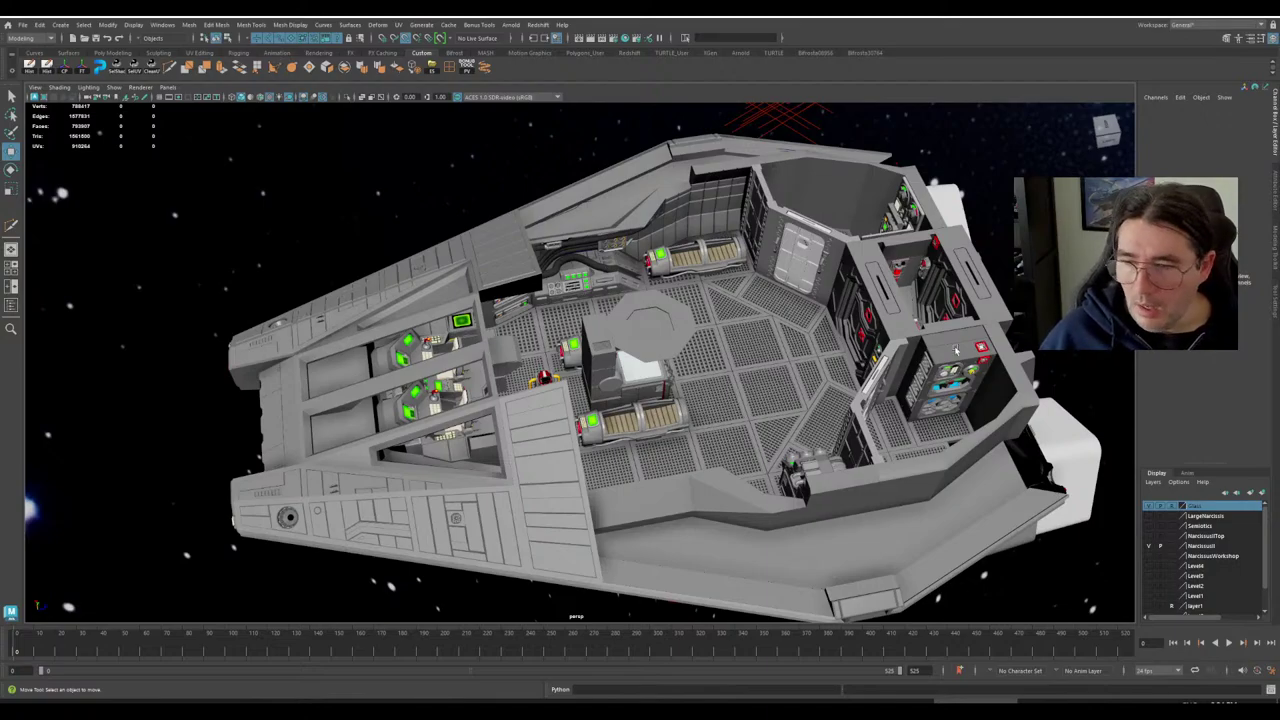
# Examine the cabin's floor grating panels around the octagonal canopy, the rear sleep pod and the angled door.
pyautogui.scroll(-5, 872, 341)
pyautogui.keyDown('alt'); pyautogui.moveTo(896, 394); pyautogui.dragTo(830, 370, button='middle'); pyautogui.keyUp('alt')
pyautogui.scroll(5, 822, 362)
pyautogui.keyDown('alt'); pyautogui.moveTo(815, 358); pyautogui.dragTo(596, 372); pyautogui.keyUp('alt')
pyautogui.keyDown('alt'); pyautogui.moveTo(610, 350); pyautogui.dragTo(622, 440, button='middle'); pyautogui.keyUp('alt')
pyautogui.scroll(5, 670, 410)
pyautogui.keyDown('alt'); pyautogui.moveTo(687, 406); pyautogui.dragTo(785, 358); pyautogui.keyUp('alt')
pyautogui.keyDown('alt'); pyautogui.moveTo(778, 355); pyautogui.dragTo(738, 346, button='middle'); pyautogui.keyUp('alt')
pyautogui.scroll(5, 720, 348)
pyautogui.keyDown('alt'); pyautogui.moveTo(612, 352); pyautogui.dragTo(603, 290); pyautogui.keyUp('alt')
pyautogui.scroll(3, 603, 290)
pyautogui.scroll(-3, 530, 180)
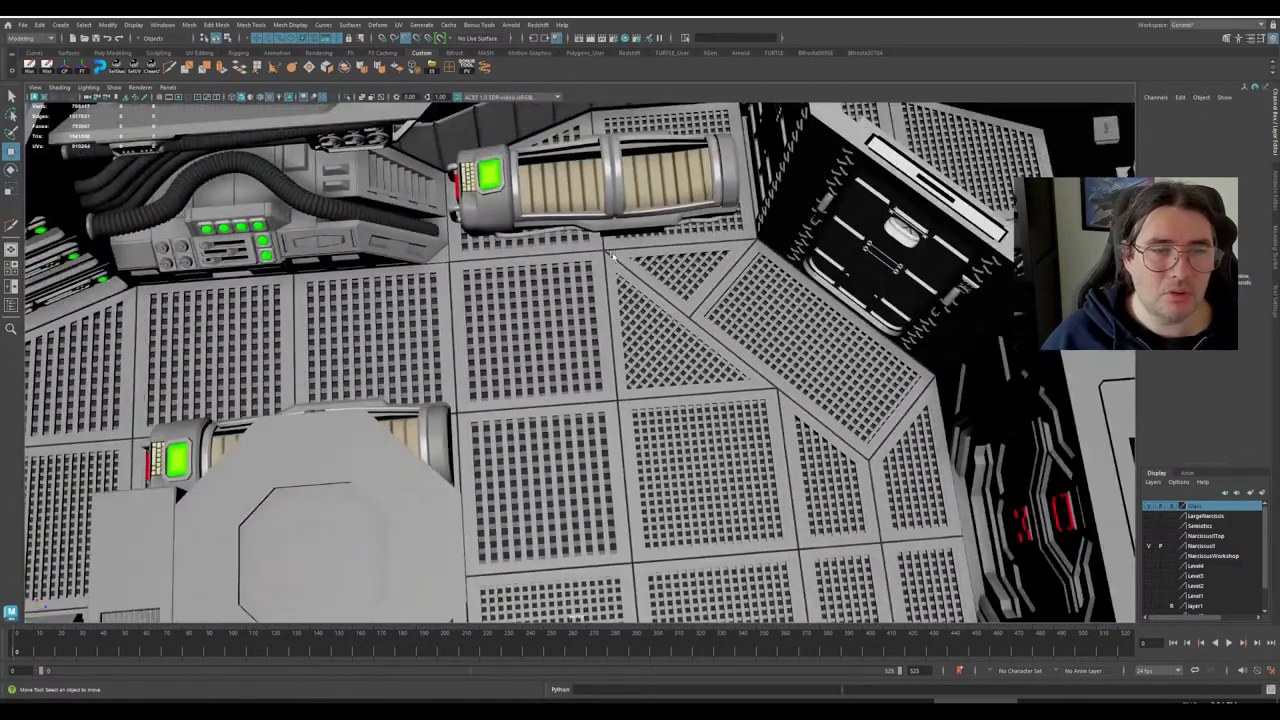
pyautogui.keyDown('alt'); pyautogui.moveTo(530, 180); pyautogui.dragTo(577, 250); pyautogui.keyUp('alt')
pyautogui.scroll(2, 577, 250)
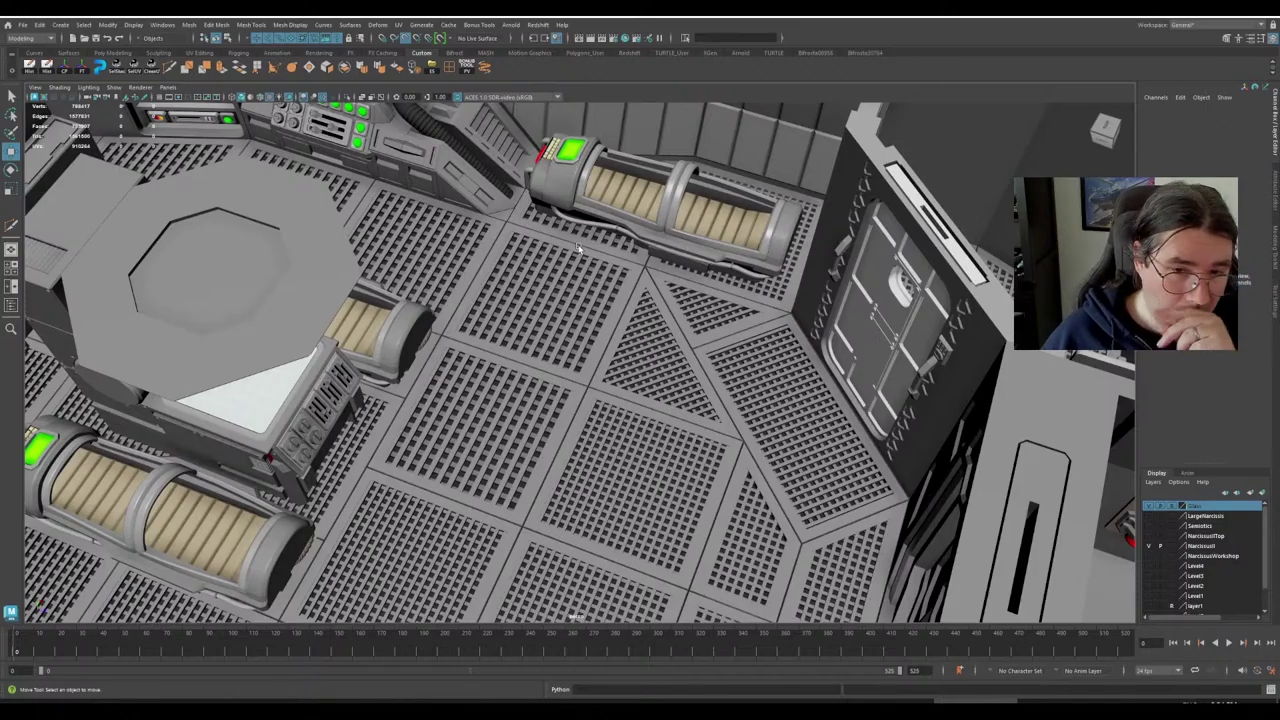
# Examine the side compartment behind the angled door and the neighbouring airlock with its red fire extinguisher.
pyautogui.scroll(-3, 577, 248)
pyautogui.keyDown('alt'); pyautogui.moveTo(899, 342); pyautogui.dragTo(663, 332, button='middle'); pyautogui.keyUp('alt')
pyautogui.scroll(3, 663, 334)
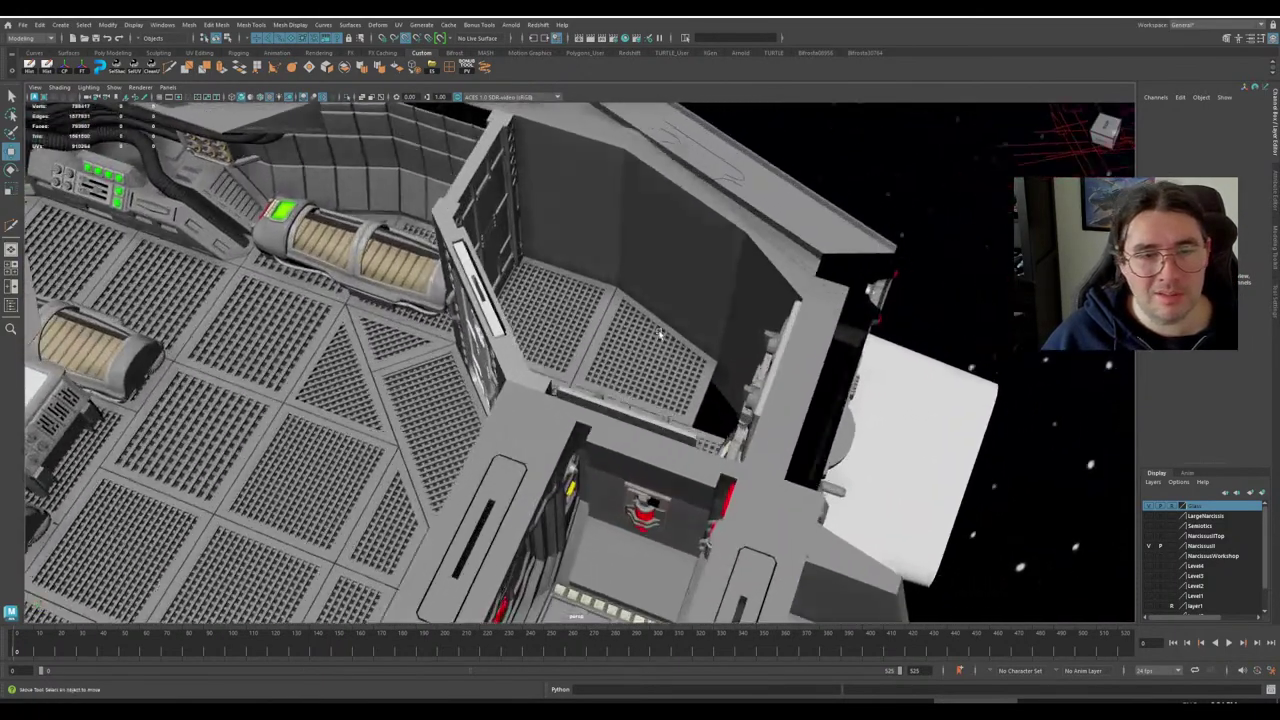
pyautogui.keyDown('alt'); pyautogui.moveTo(663, 334); pyautogui.dragTo(581, 334); pyautogui.keyUp('alt')
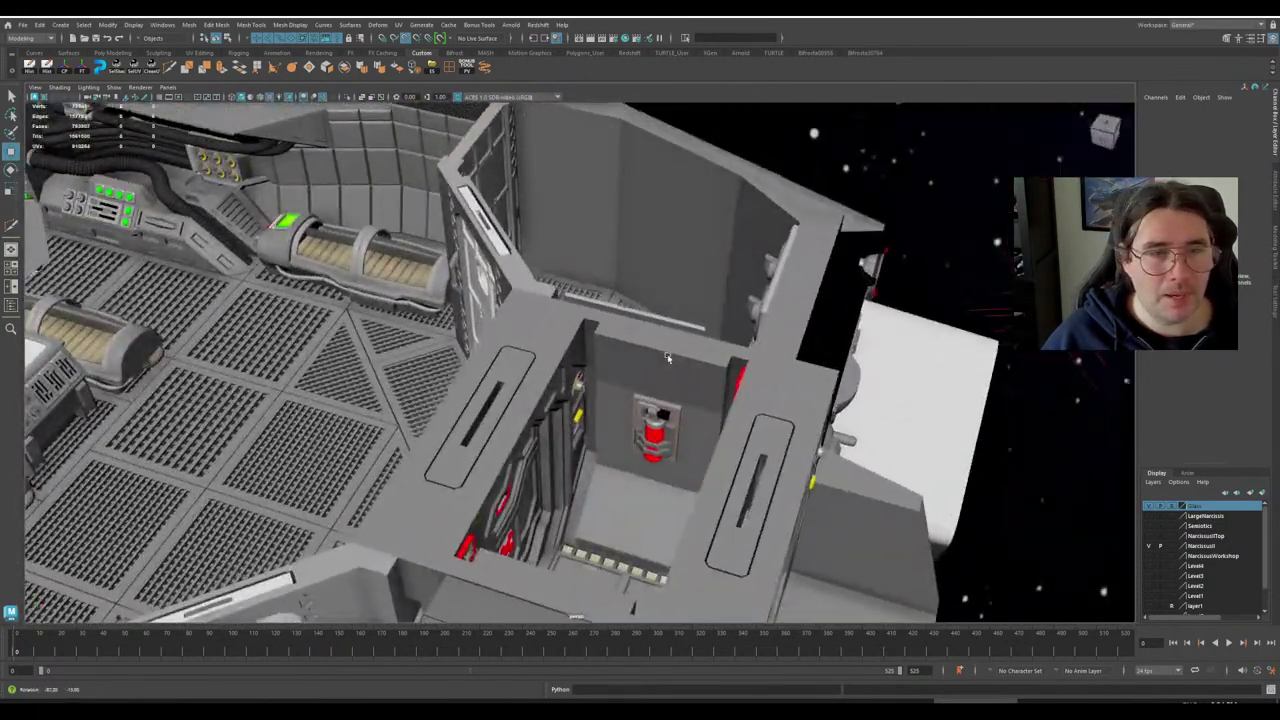
pyautogui.keyDown('alt'); pyautogui.moveTo(668, 357); pyautogui.dragTo(690, 350); pyautogui.keyUp('alt')
pyautogui.keyDown('alt'); pyautogui.moveTo(520, 252); pyautogui.dragTo(548, 290, button='middle'); pyautogui.keyUp('alt')
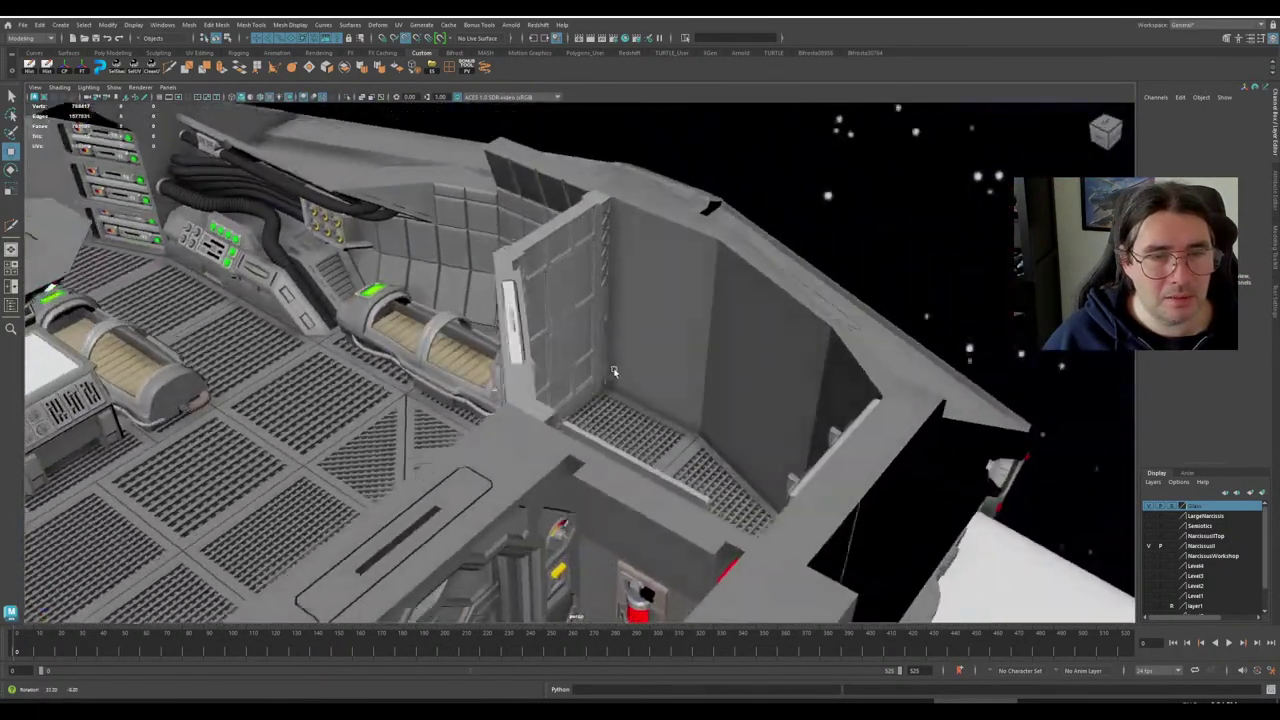
pyautogui.keyDown('alt'); pyautogui.moveTo(614, 371); pyautogui.dragTo(683, 420); pyautogui.keyUp('alt')
pyautogui.scroll(5, 667, 416)
pyautogui.scroll(-5, 631, 380)
pyautogui.scroll(6, 679, 374)
pyautogui.scroll(-5, 634, 408)
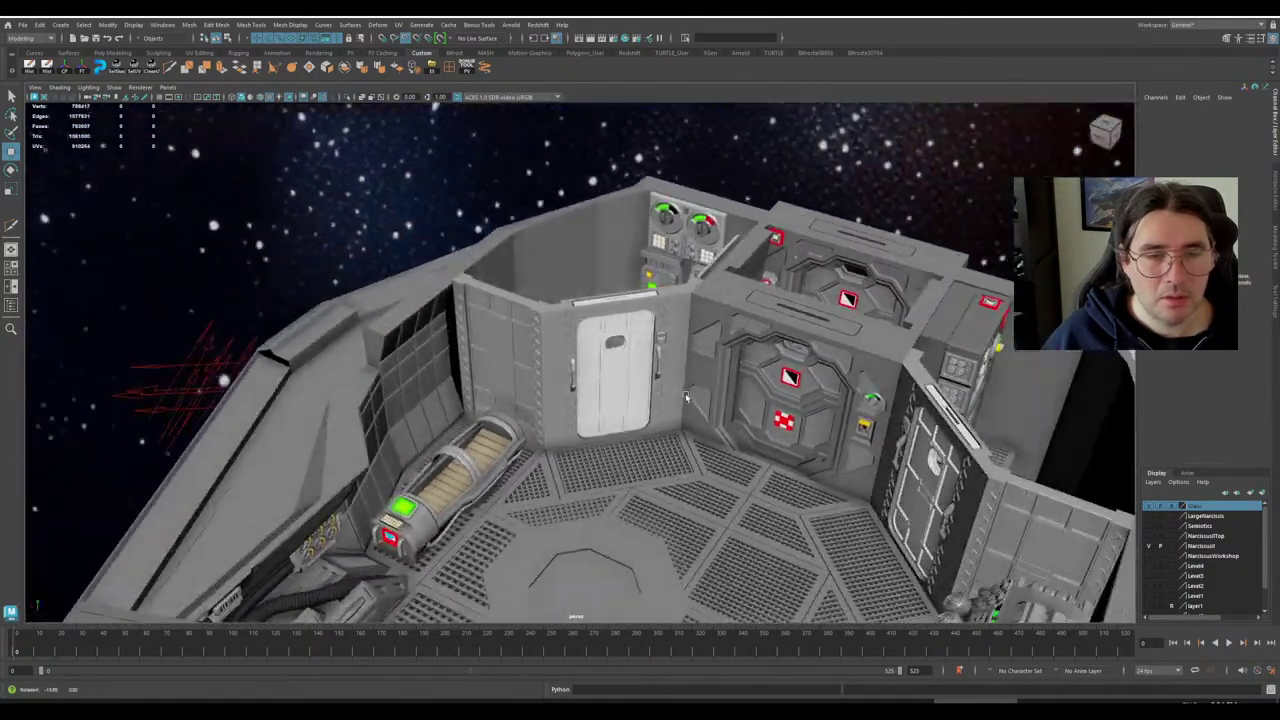
# Inspect the white compartment door's window, handles and small wall keypad beside the airlock hatch.
pyautogui.keyDown('alt'); pyautogui.moveTo(683, 388); pyautogui.dragTo(626, 395, button='middle'); pyautogui.keyUp('alt')
pyautogui.scroll(8, 626, 394)
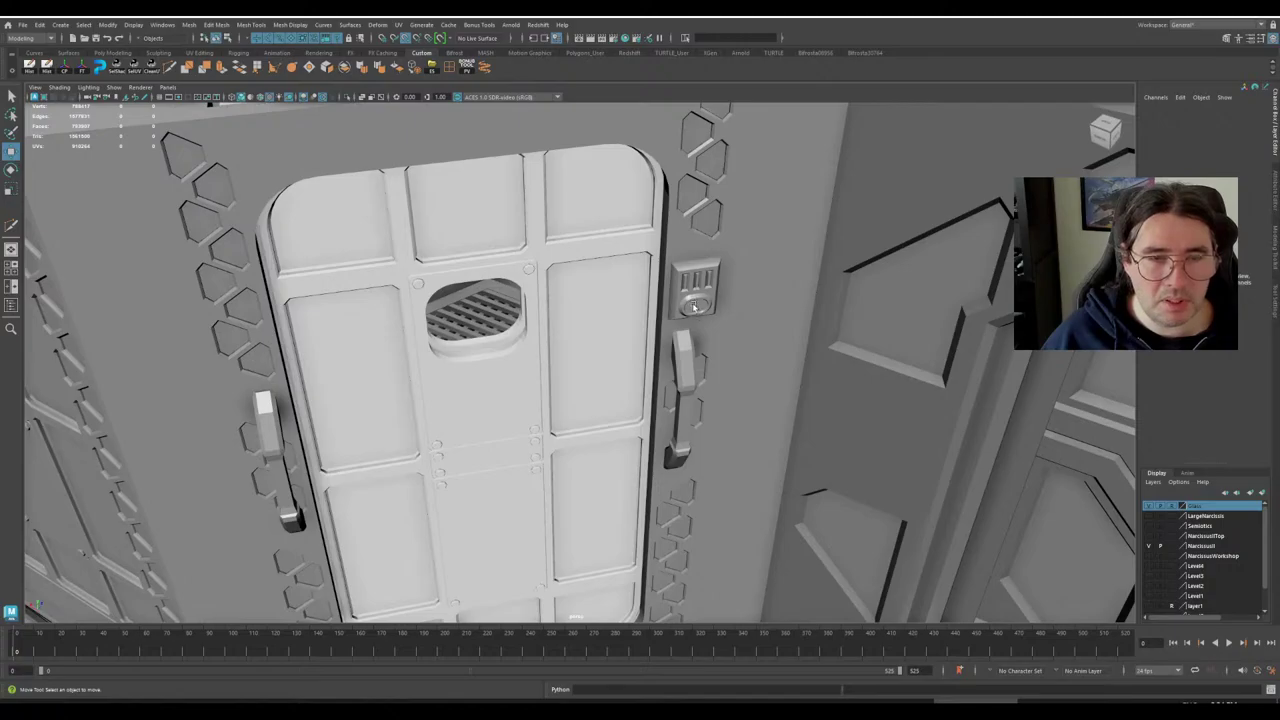
pyautogui.scroll(-7, 694, 308)
pyautogui.keyDown('alt'); pyautogui.moveTo(678, 425); pyautogui.dragTo(679, 455); pyautogui.keyUp('alt')
pyautogui.keyDown('alt'); pyautogui.moveTo(679, 455); pyautogui.dragTo(647, 406, button='middle'); pyautogui.keyUp('alt')
pyautogui.scroll(4, 647, 406)
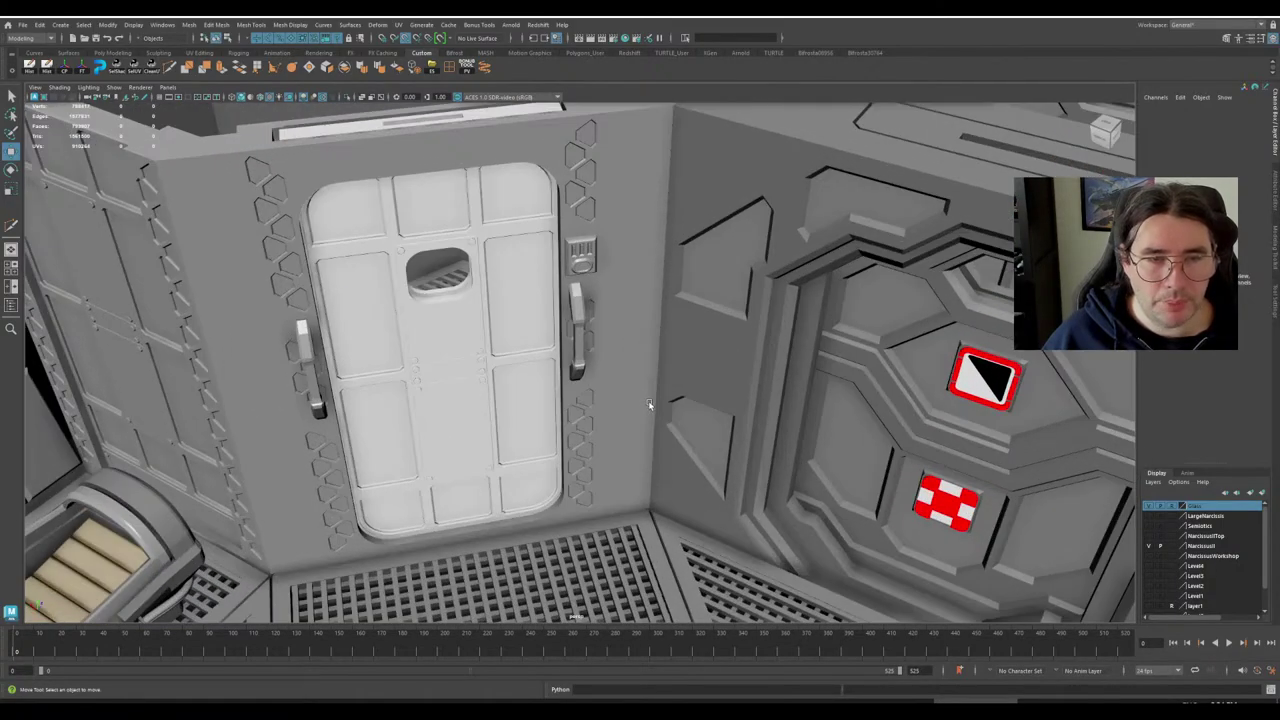
pyautogui.keyDown('alt'); pyautogui.moveTo(649, 405); pyautogui.dragTo(603, 442); pyautogui.keyUp('alt')
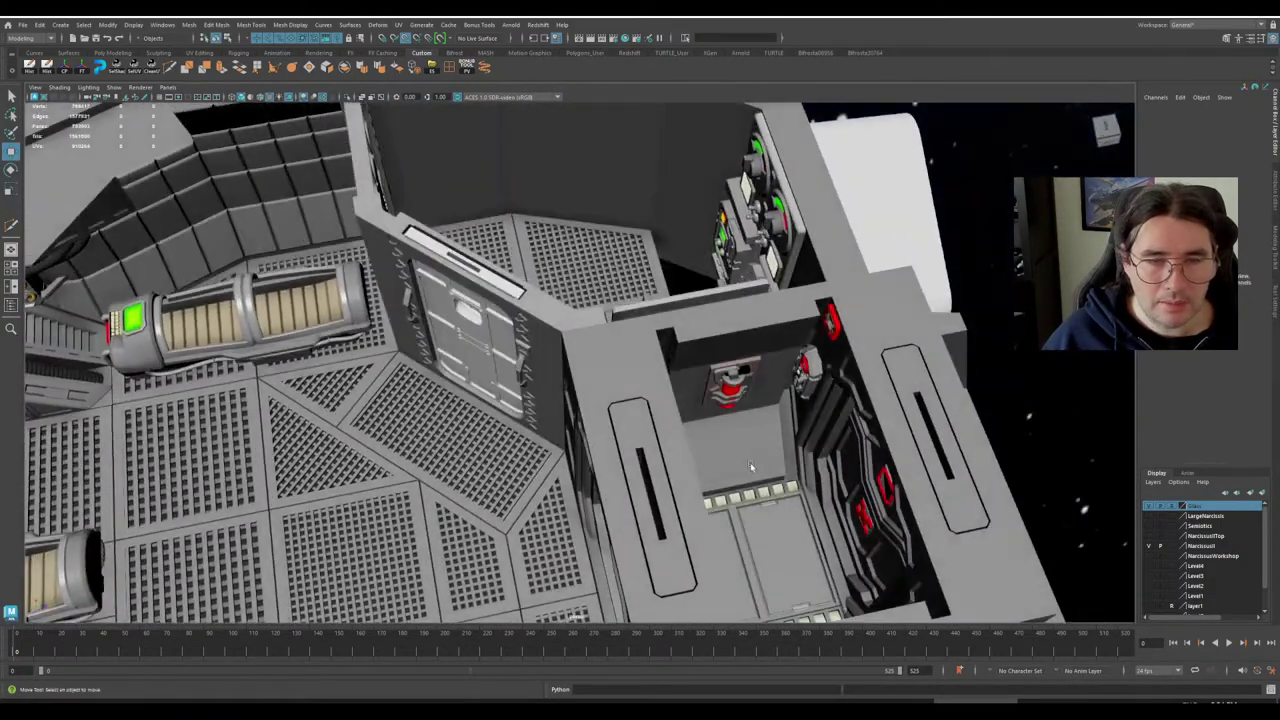
# Examine the cabin from the central column back to the rear storage room, airlock and open floor.
pyautogui.keyDown('alt'); pyautogui.moveTo(750, 462); pyautogui.dragTo(600, 374, button='middle'); pyautogui.keyUp('alt')
pyautogui.scroll(5, 600, 374)
pyautogui.keyDown('alt'); pyautogui.moveTo(600, 374); pyautogui.dragTo(653, 404); pyautogui.keyUp('alt')
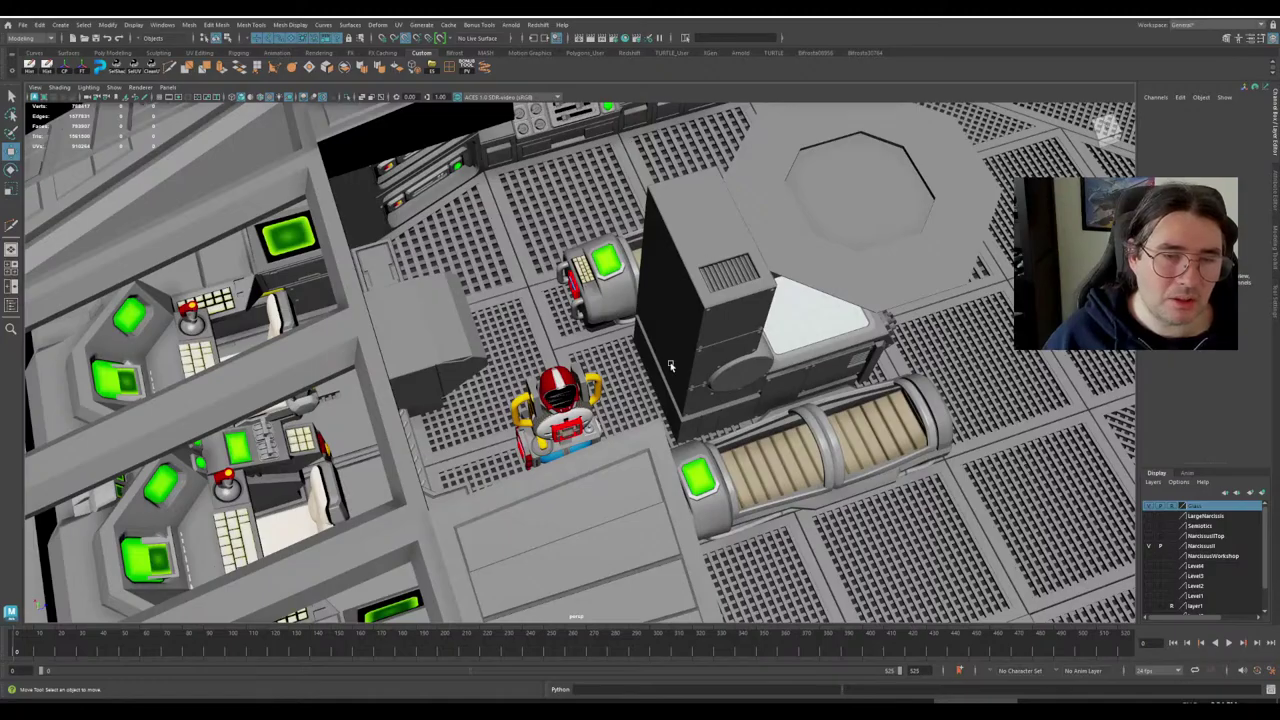
pyautogui.keyDown('alt'); pyautogui.moveTo(671, 366); pyautogui.dragTo(329, 134, button='right'); pyautogui.keyUp('alt')
pyautogui.keyDown('alt'); pyautogui.moveTo(960, 150); pyautogui.dragTo(640, 180); pyautogui.keyUp('alt')
pyautogui.keyDown('alt'); pyautogui.moveTo(760, 420); pyautogui.dragTo(572, 219, button='middle'); pyautogui.keyUp('alt')
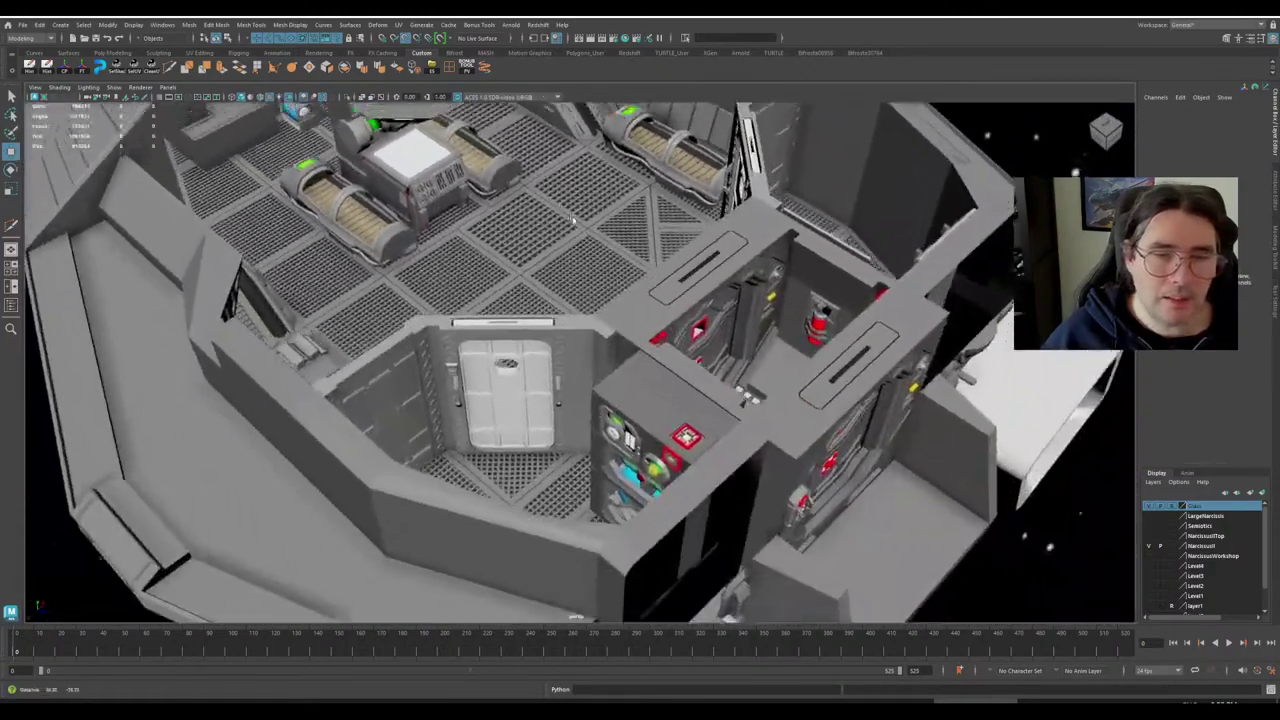
pyautogui.keyDown('alt'); pyautogui.moveTo(572, 219); pyautogui.dragTo(591, 271, button='right'); pyautogui.keyUp('alt')
pyautogui.keyDown('alt'); pyautogui.moveTo(591, 271); pyautogui.dragTo(640, 394, button='middle'); pyautogui.keyUp('alt')
pyautogui.keyDown('alt'); pyautogui.moveTo(640, 394); pyautogui.dragTo(586, 361, button='right'); pyautogui.keyUp('alt')
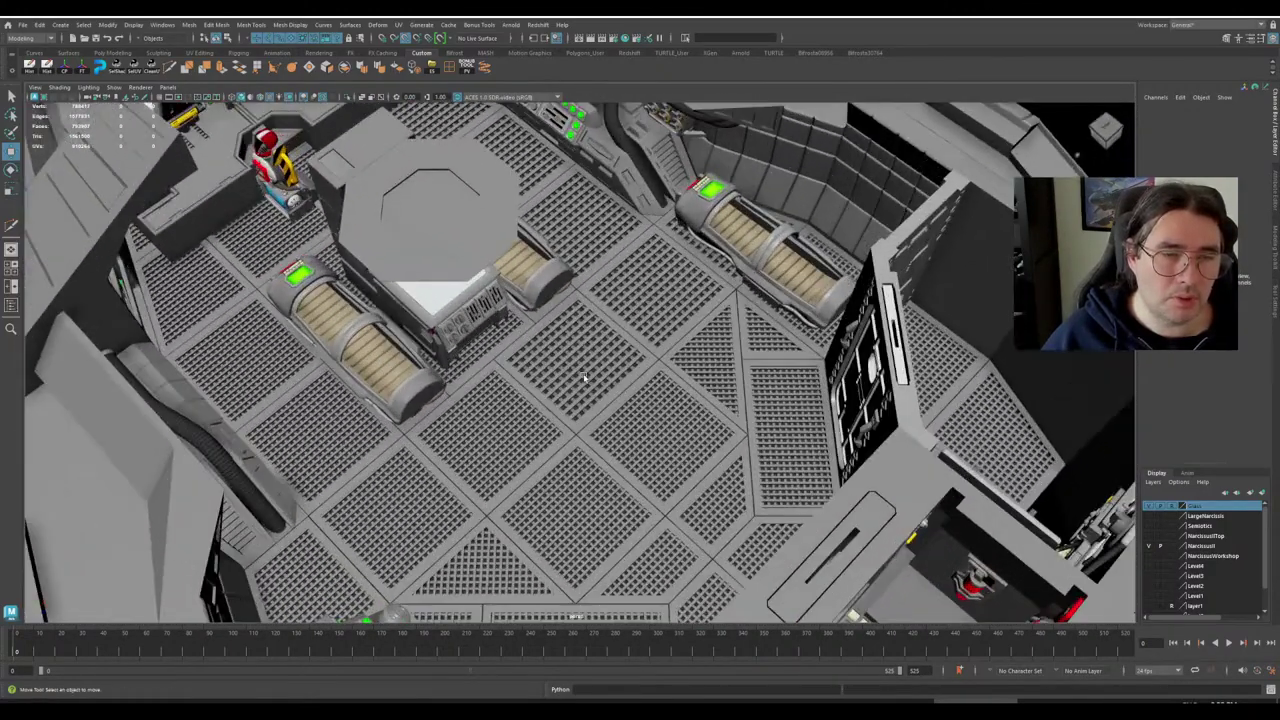
# Move the two floor grating panels behind the lit table sideways out past the hull to open the floor.
pyautogui.click(585, 377)
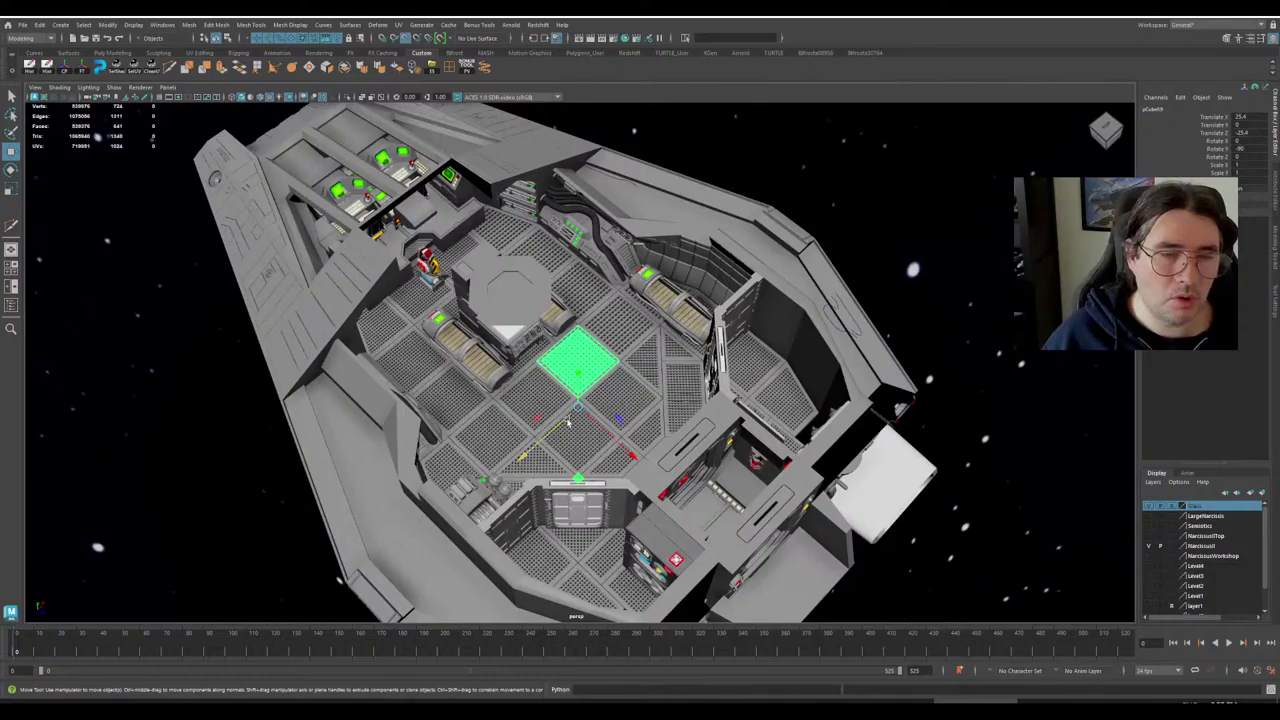
pyautogui.moveTo(568, 423); pyautogui.dragTo(708, 300)
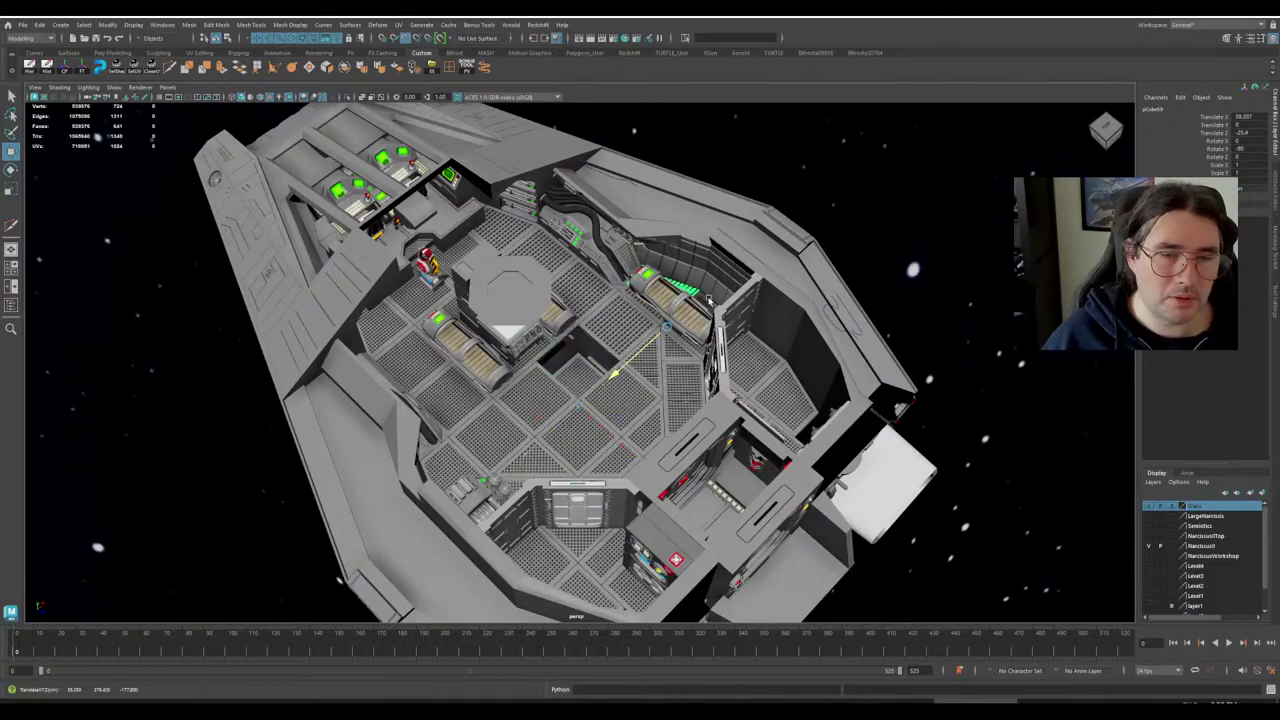
pyautogui.click(617, 395)
pyautogui.moveTo(596, 466); pyautogui.dragTo(816, 256)
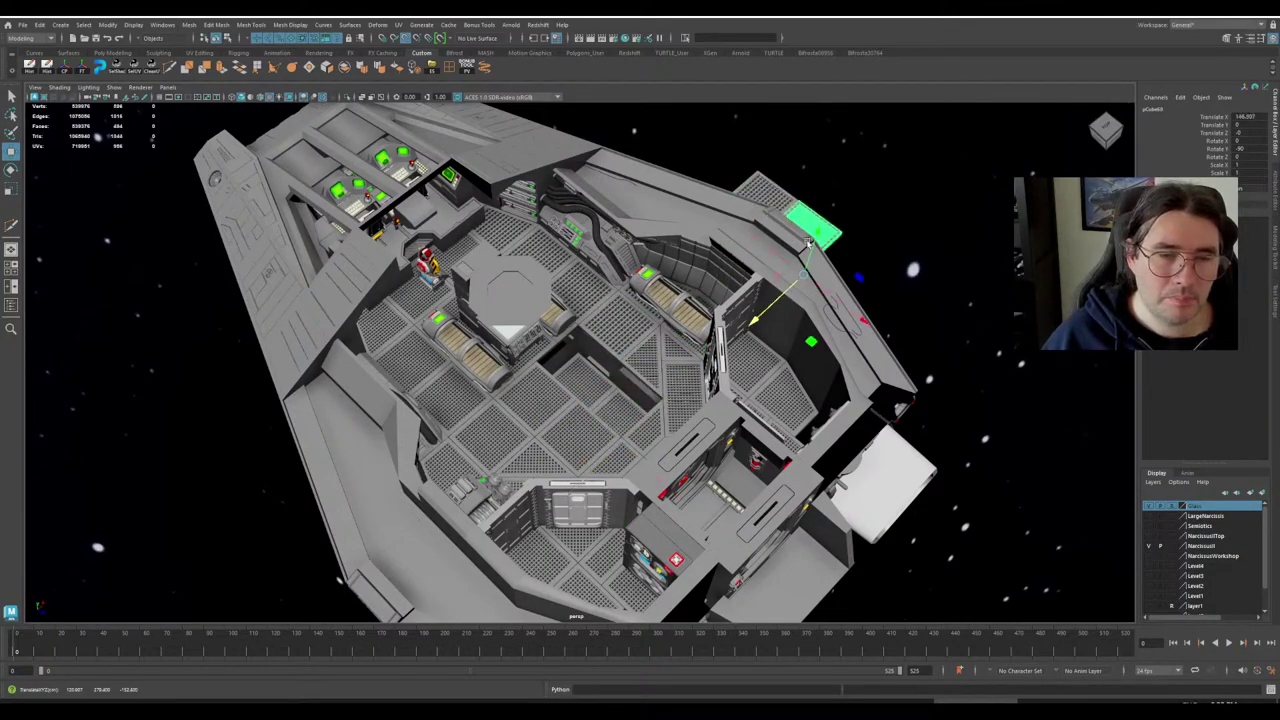
# Examine the recess beneath the opened cabin floor and its lower grating, up close and from above.
pyautogui.scroll(5, 600, 350)
pyautogui.keyDown('alt'); pyautogui.moveTo(480, 375); pyautogui.dragTo(658, 343); pyautogui.keyUp('alt')
pyautogui.scroll(6, 563, 371)
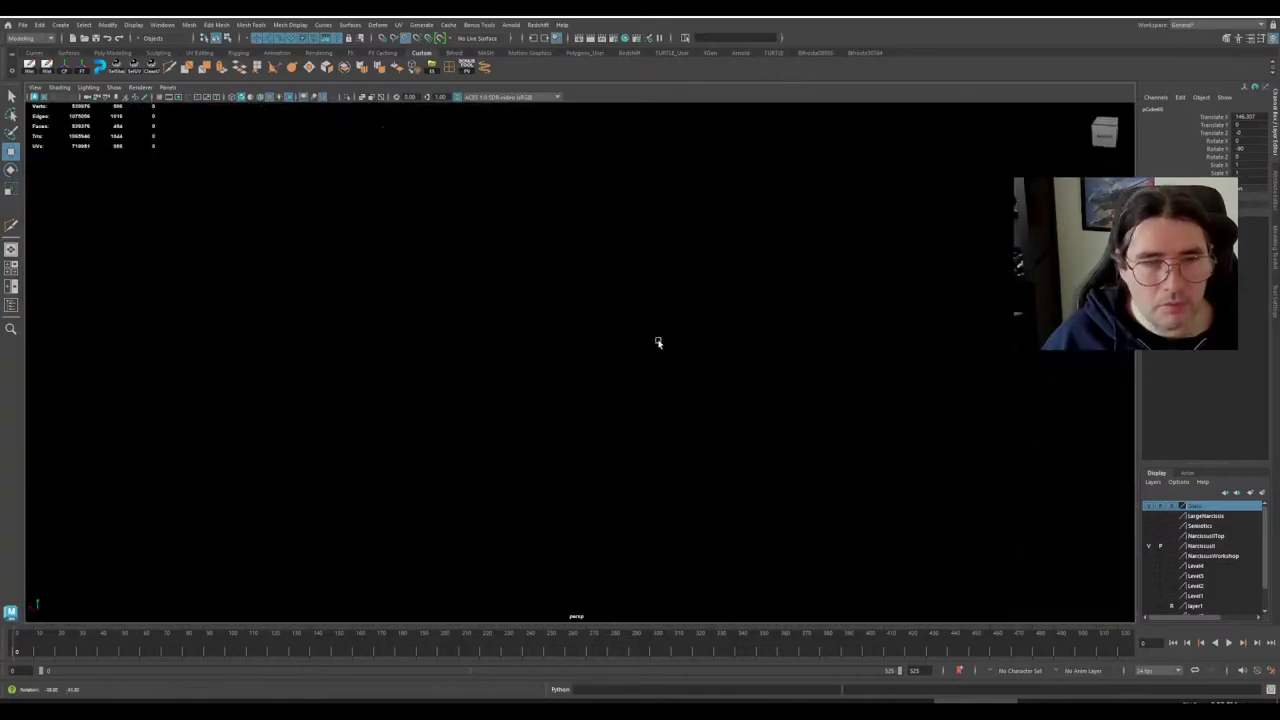
pyautogui.scroll(-10, 655, 345)
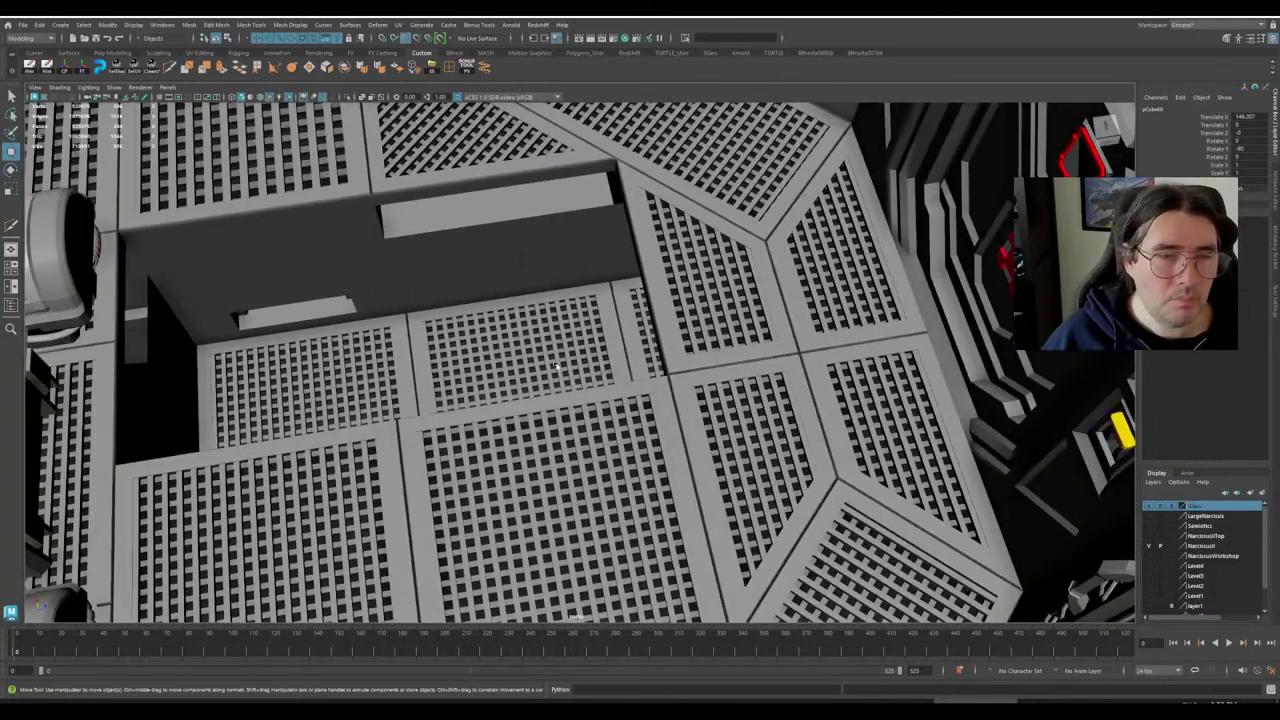
pyautogui.scroll(-12, 556, 367)
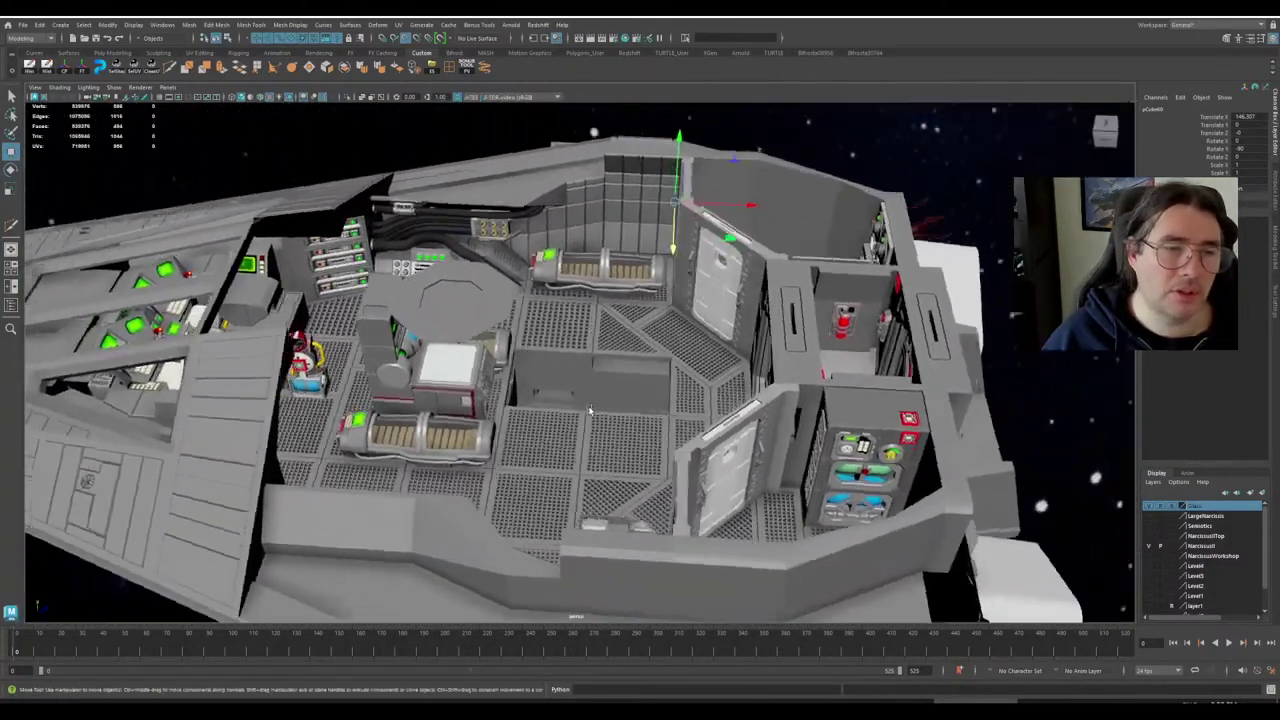
pyautogui.keyDown('alt'); pyautogui.moveTo(590, 410); pyautogui.dragTo(455, 357); pyautogui.keyUp('alt')
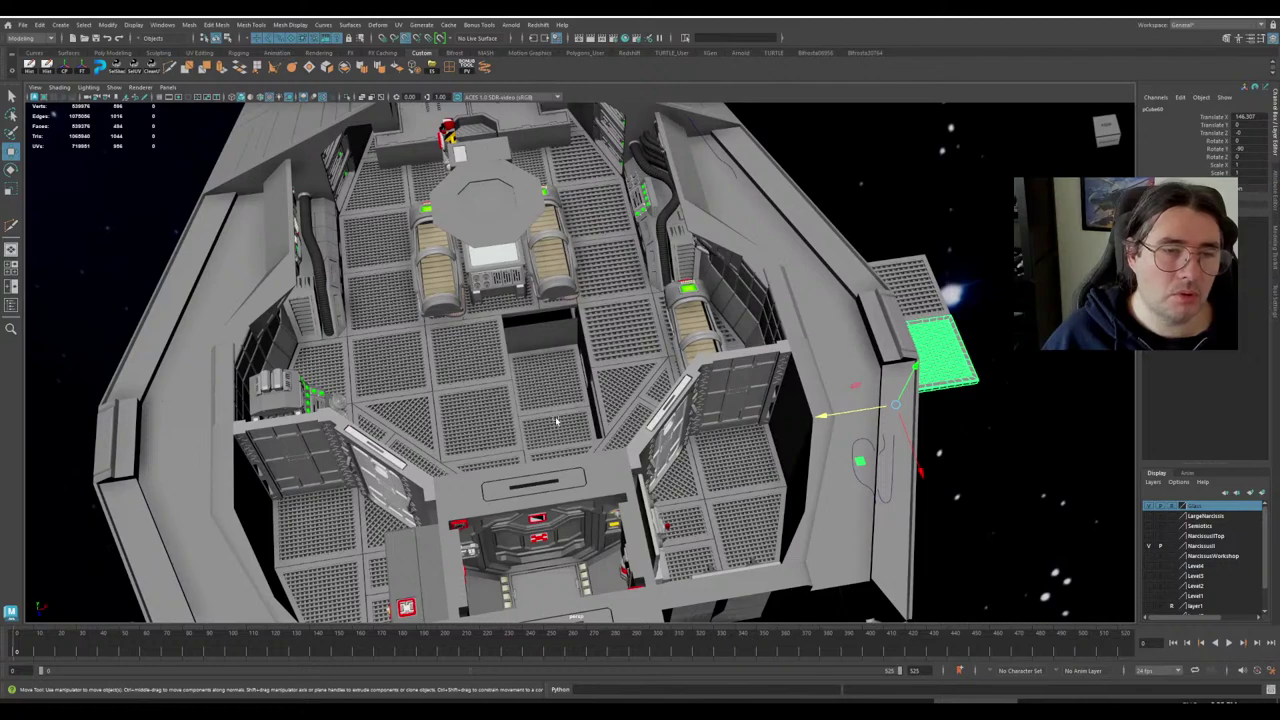
pyautogui.keyDown('alt'); pyautogui.moveTo(557, 421); pyautogui.dragTo(544, 425); pyautogui.keyUp('alt')
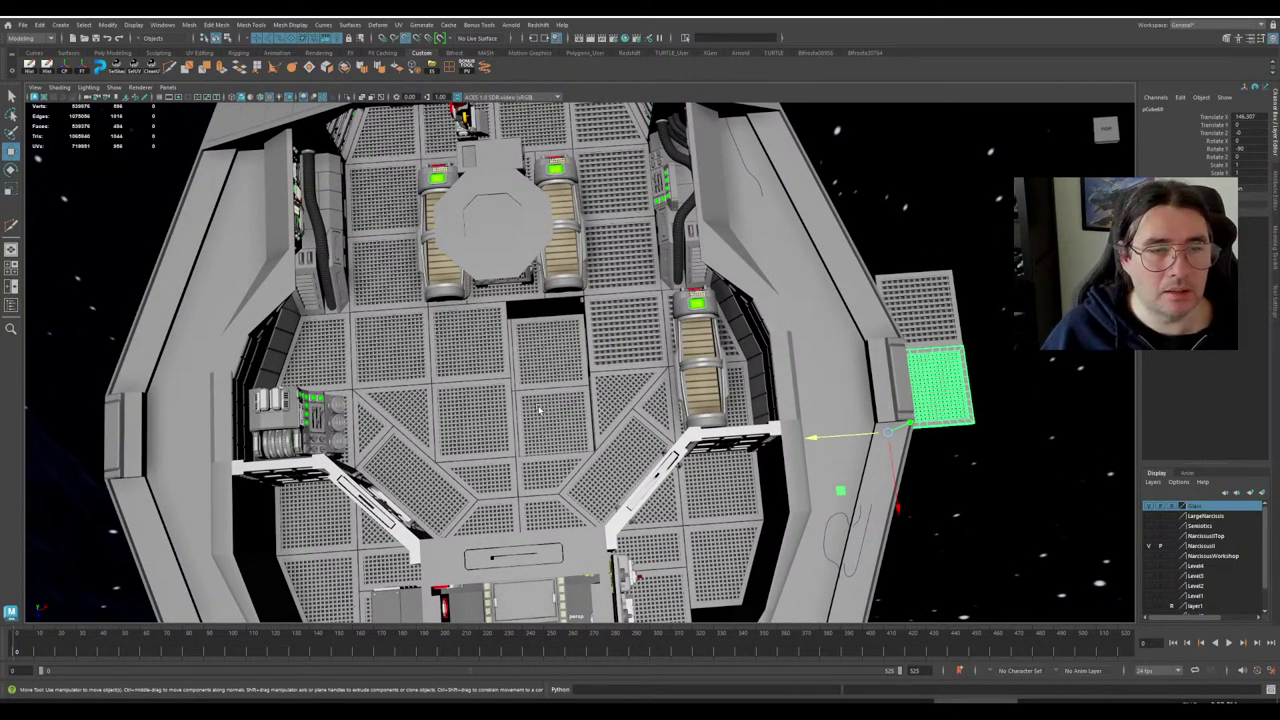
# Undo the moves of both floor grating panels and clear the selection.
pyautogui.keyDown('alt'); pyautogui.moveTo(338, 385); pyautogui.dragTo(437, 413); pyautogui.keyUp('alt')
pyautogui.hotkey('ctrl', 'z')
pyautogui.hotkey('ctrl', 'z')
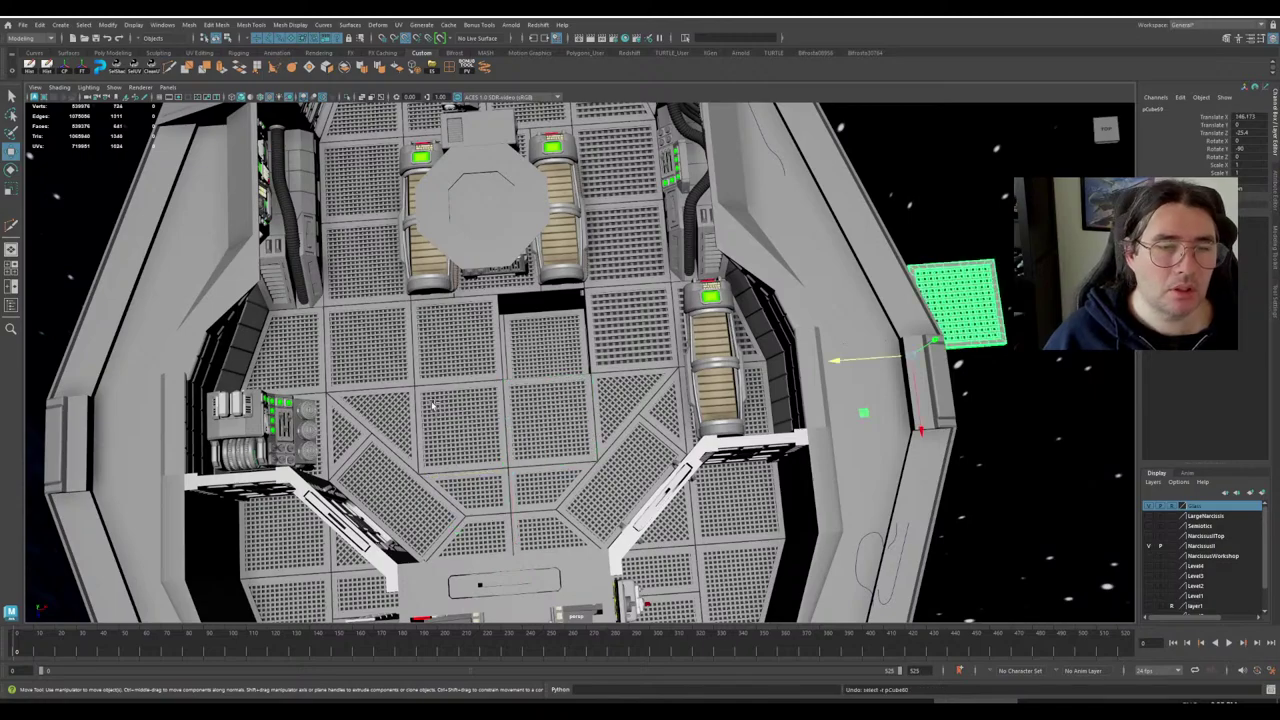
pyautogui.hotkey('ctrl', 'z')
pyautogui.scroll(-5, 436, 404)
pyautogui.click(859, 294)
pyautogui.keyDown('alt'); pyautogui.moveTo(640, 392); pyautogui.dragTo(803, 327); pyautogui.keyUp('alt')
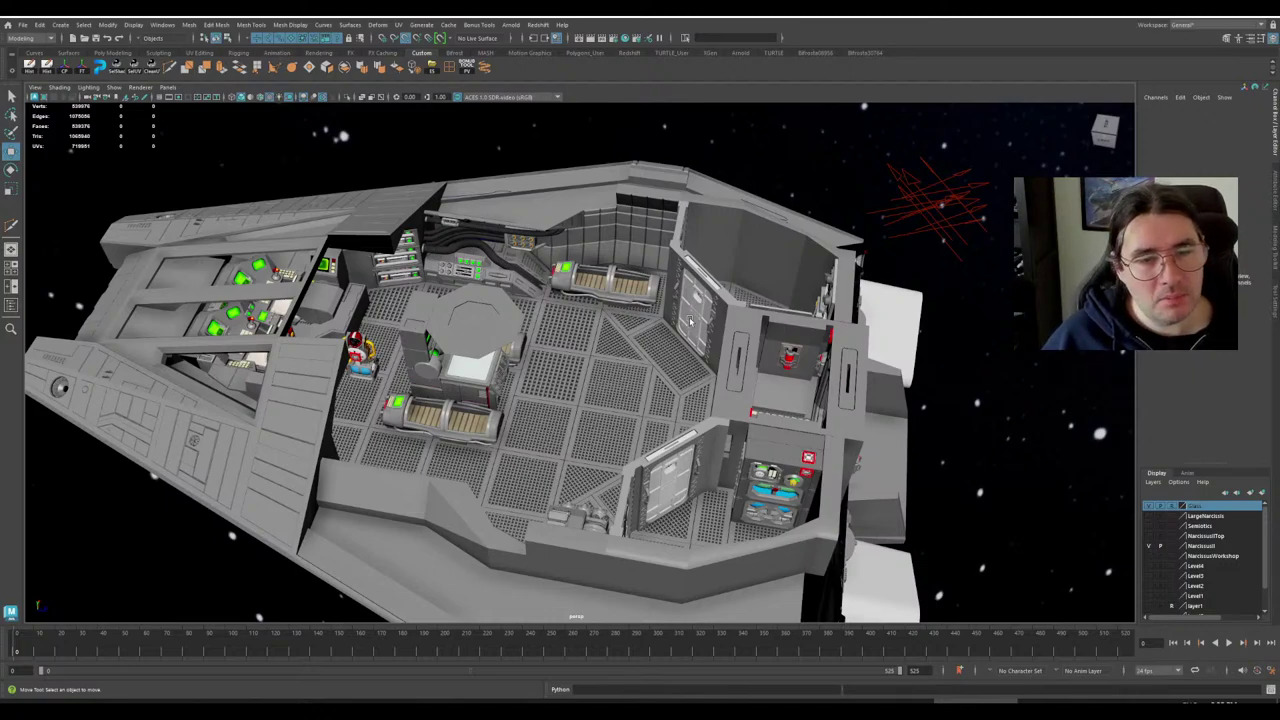
# Examine the whole open shuttle from above, moving forward to the cockpit's two seats and instrument consoles.
pyautogui.keyDown('alt'); pyautogui.moveTo(690, 320); pyautogui.dragTo(601, 348); pyautogui.keyUp('alt')
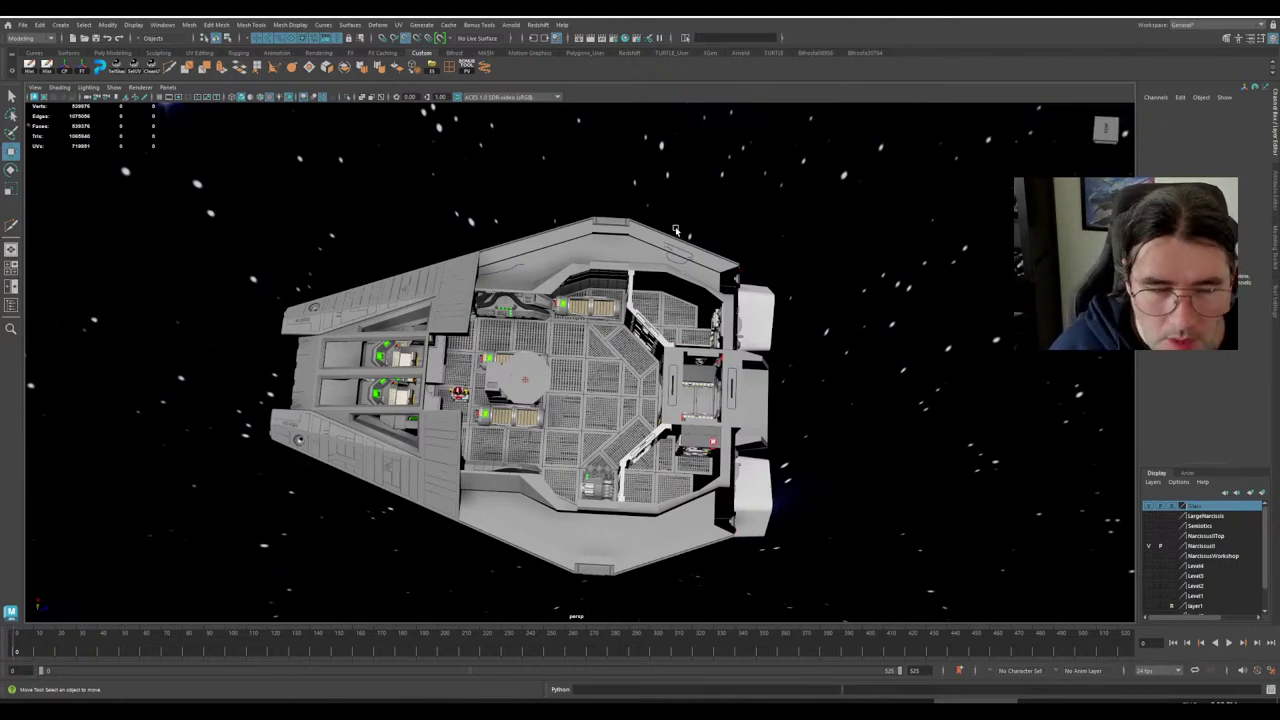
pyautogui.keyDown('alt'); pyautogui.moveTo(560, 412); pyautogui.dragTo(548, 368); pyautogui.keyUp('alt')
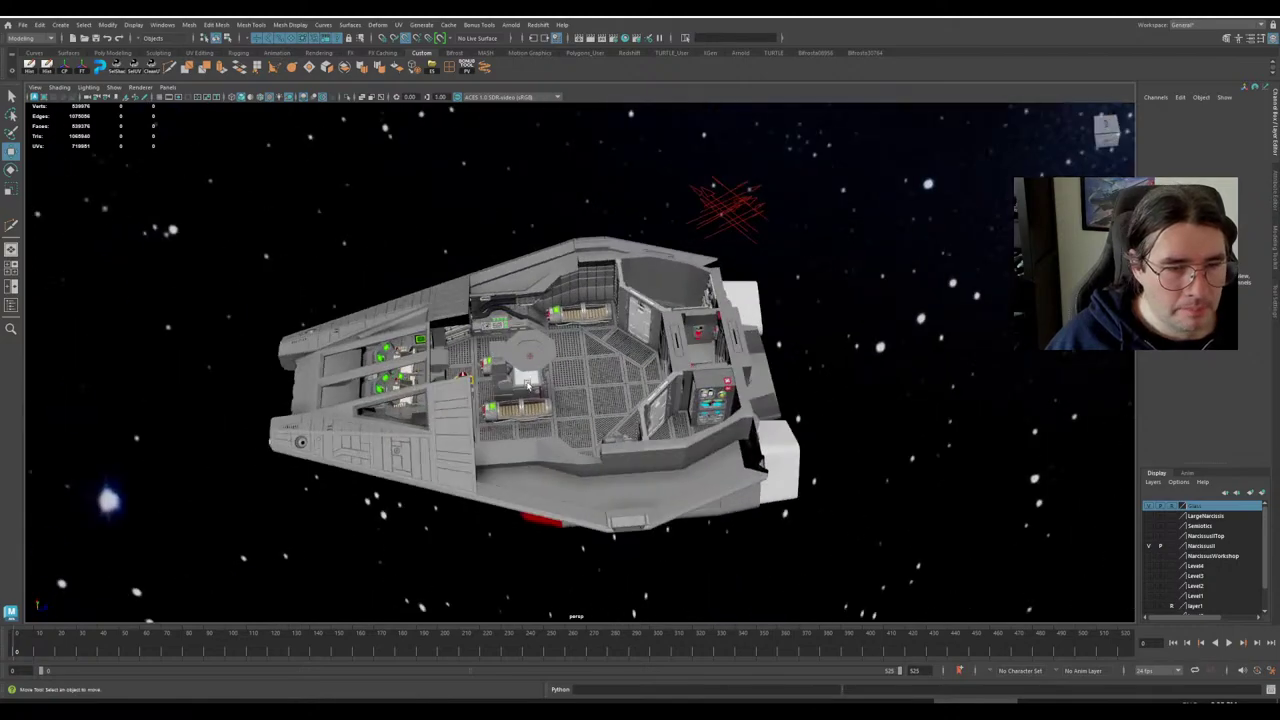
pyautogui.keyDown('alt'); pyautogui.moveTo(548, 368); pyautogui.dragTo(740, 340, button='middle'); pyautogui.keyUp('alt')
pyautogui.keyDown('alt'); pyautogui.moveTo(740, 340); pyautogui.dragTo(800, 350, button='right'); pyautogui.keyUp('alt')
pyautogui.keyDown('alt'); pyautogui.moveTo(800, 350); pyautogui.dragTo(592, 384); pyautogui.keyUp('alt')
pyautogui.keyDown('alt'); pyautogui.moveTo(592, 384); pyautogui.dragTo(635, 416, button='middle'); pyautogui.keyUp('alt')
pyautogui.keyDown('alt'); pyautogui.moveTo(635, 416); pyautogui.dragTo(688, 430, button='right'); pyautogui.keyUp('alt')
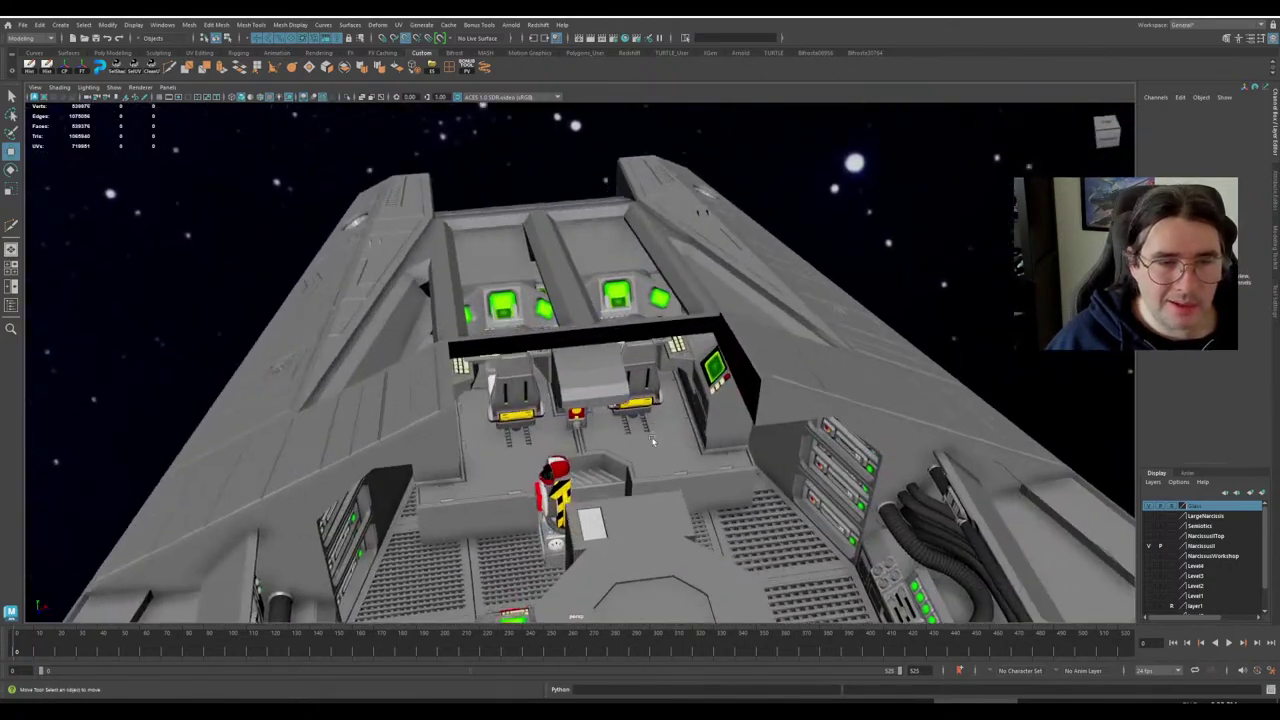
pyautogui.keyDown('alt'); pyautogui.moveTo(688, 430); pyautogui.dragTo(634, 443); pyautogui.keyUp('alt')
pyautogui.moveTo(634, 443)
pyautogui.keyDown('alt'); pyautogui.mouseDown(button='right')
pyautogui.moveTo(616, 419)
pyautogui.moveTo(635, 432)
pyautogui.mouseUp(button='right'); pyautogui.keyUp('alt')
pyautogui.keyDown('alt'); pyautogui.moveTo(635, 432); pyautogui.dragTo(608, 380); pyautogui.keyUp('alt')
pyautogui.keyDown('alt'); pyautogui.moveTo(608, 380); pyautogui.dragTo(700, 348, button='right'); pyautogui.keyUp('alt')
pyautogui.keyDown('alt'); pyautogui.moveTo(700, 348); pyautogui.dragTo(686, 306); pyautogui.keyUp('alt')
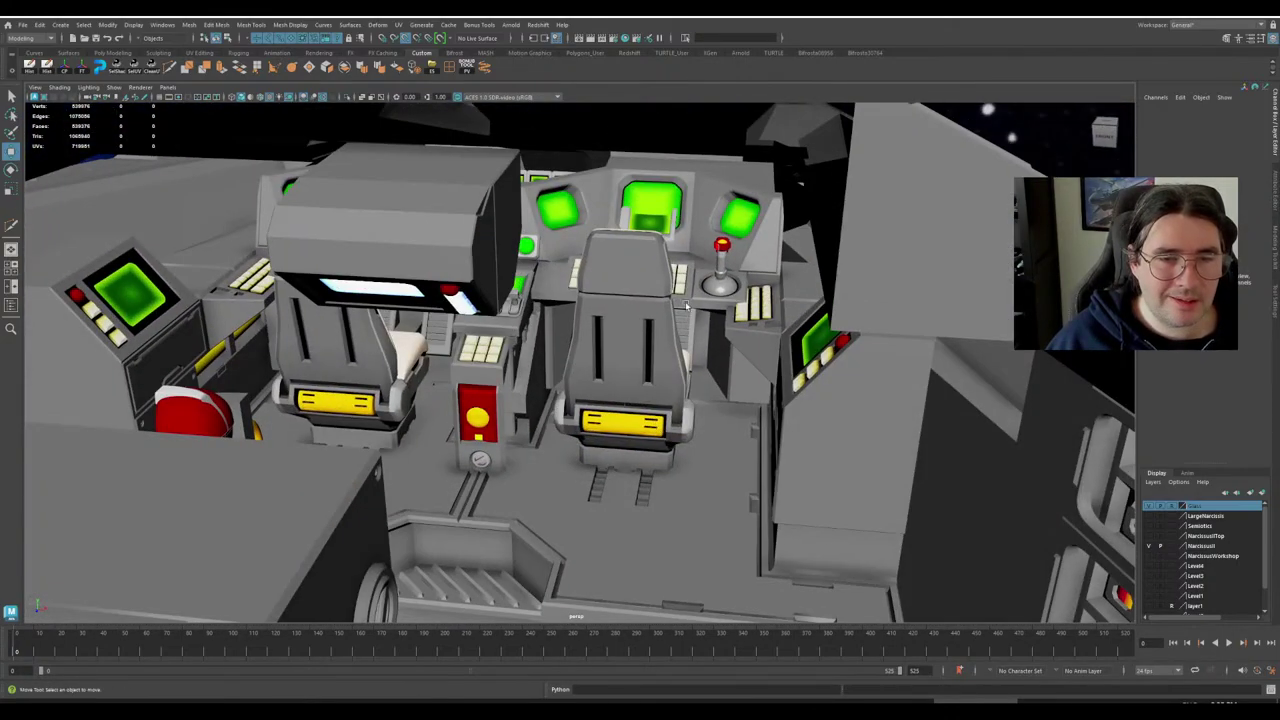
pyautogui.click(691, 244)
pyautogui.keyDown('alt'); pyautogui.moveTo(691, 244); pyautogui.dragTo(640, 290, button='right'); pyautogui.keyUp('alt')
pyautogui.keyDown('alt'); pyautogui.moveTo(640, 290); pyautogui.dragTo(620, 320); pyautogui.keyUp('alt')
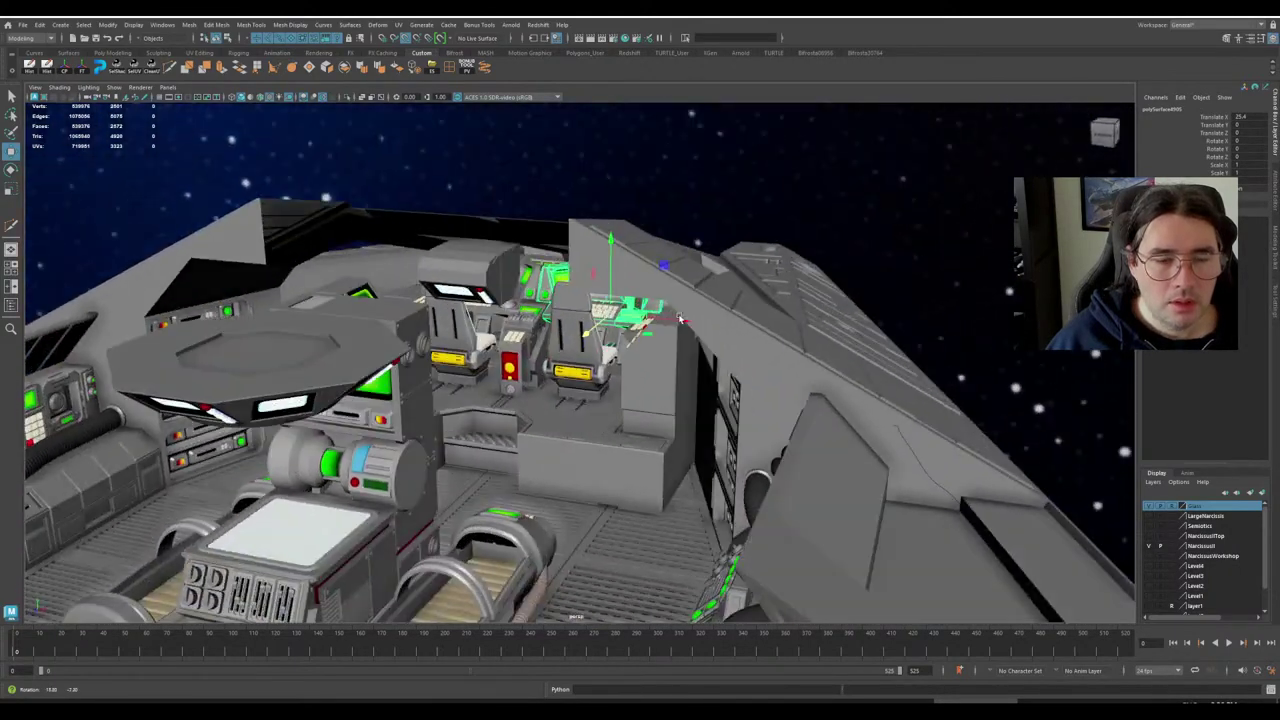
pyautogui.keyDown('alt'); pyautogui.moveTo(620, 320); pyautogui.dragTo(668, 320, button='right'); pyautogui.keyUp('alt')
pyautogui.keyDown('shift'); pyautogui.click(752, 321); pyautogui.keyUp('shift')
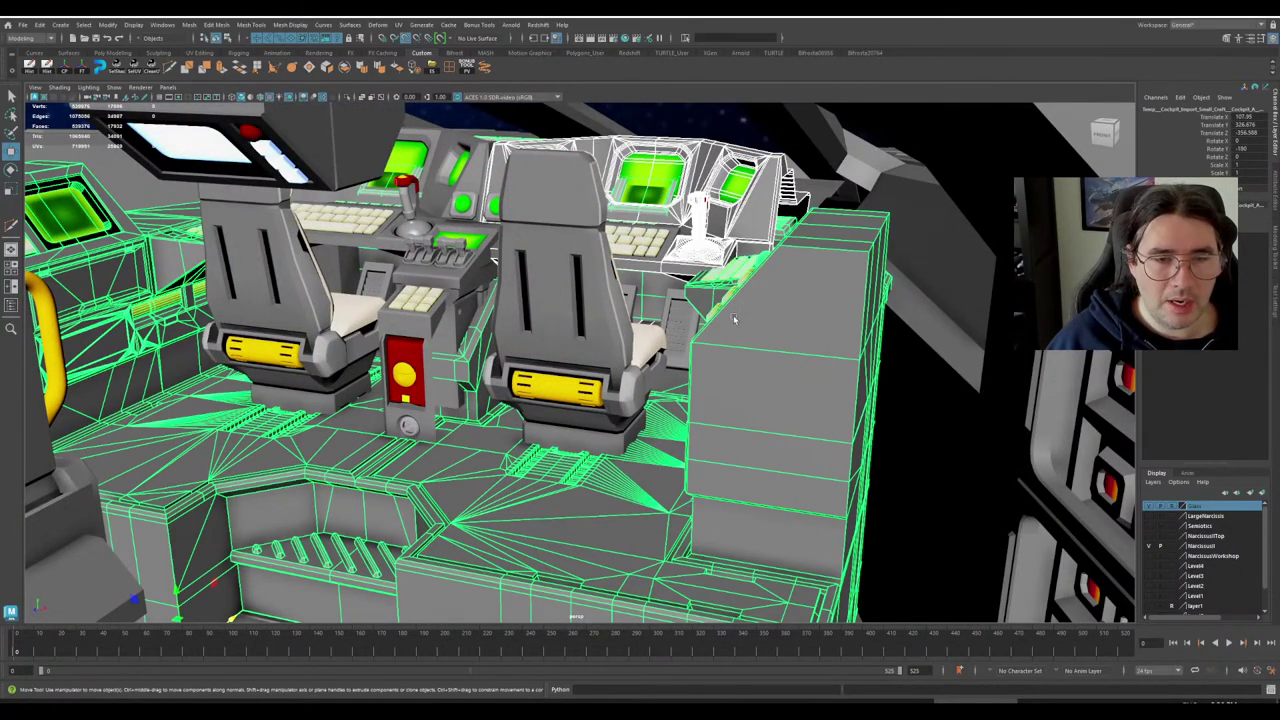
pyautogui.keyDown('shift'); pyautogui.click(643, 247); pyautogui.keyUp('shift')
# Isolate both cockpit dashboards with their keyboards, joysticks and central pedestal, and view them from the front.
pyautogui.click(719, 212)
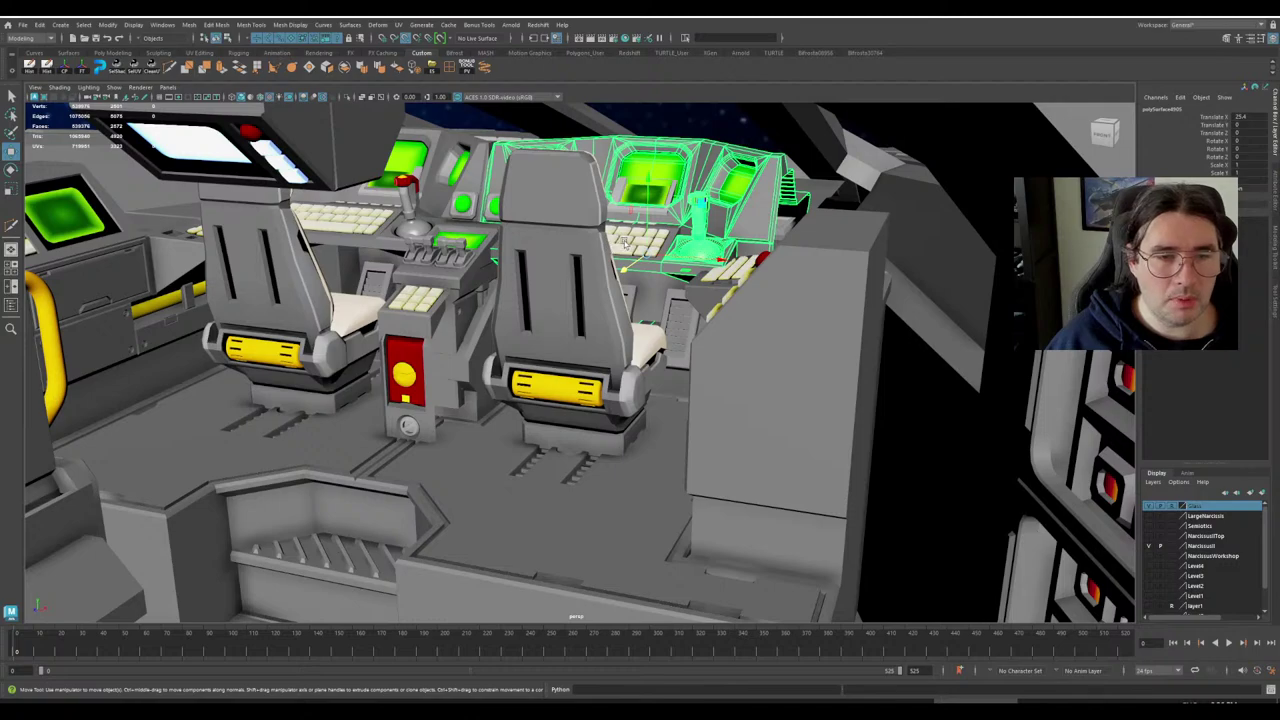
pyautogui.keyDown('shift'); pyautogui.click(418, 185); pyautogui.keyUp('shift')
pyautogui.keyDown('shift'); pyautogui.click(358, 225); pyautogui.keyUp('shift')
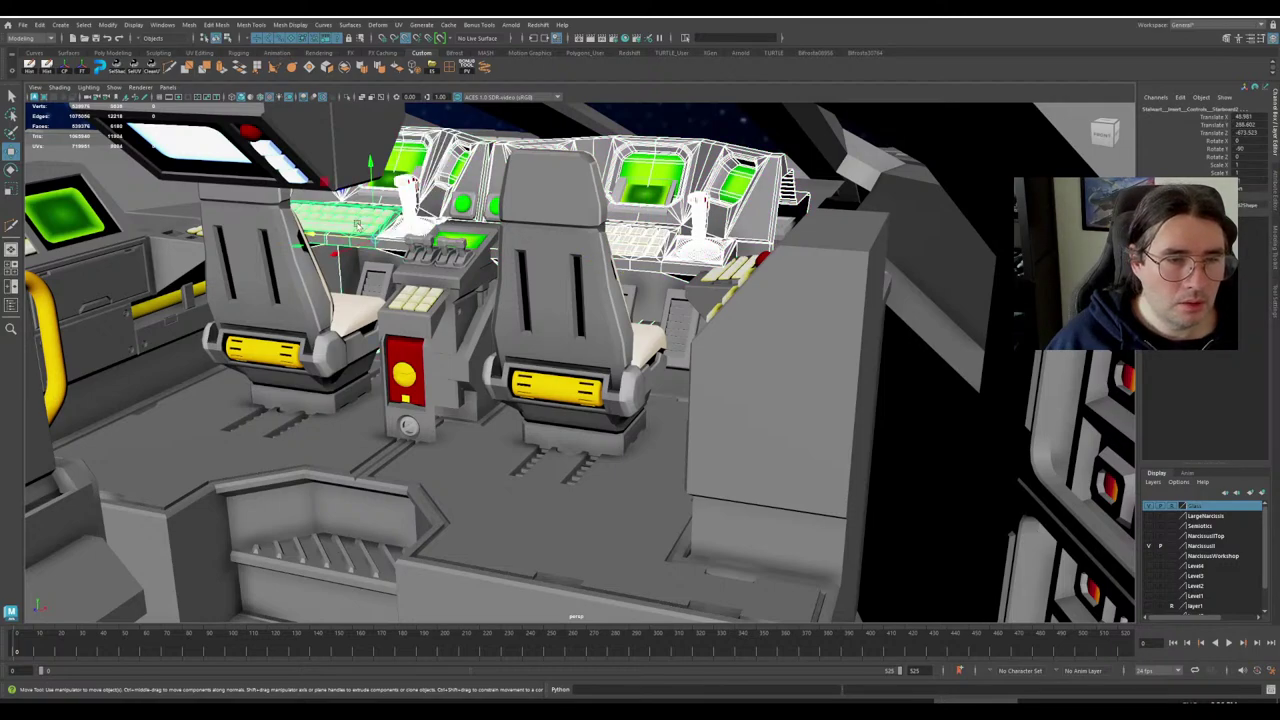
pyautogui.keyDown('shift'); pyautogui.click(454, 266); pyautogui.keyUp('shift')
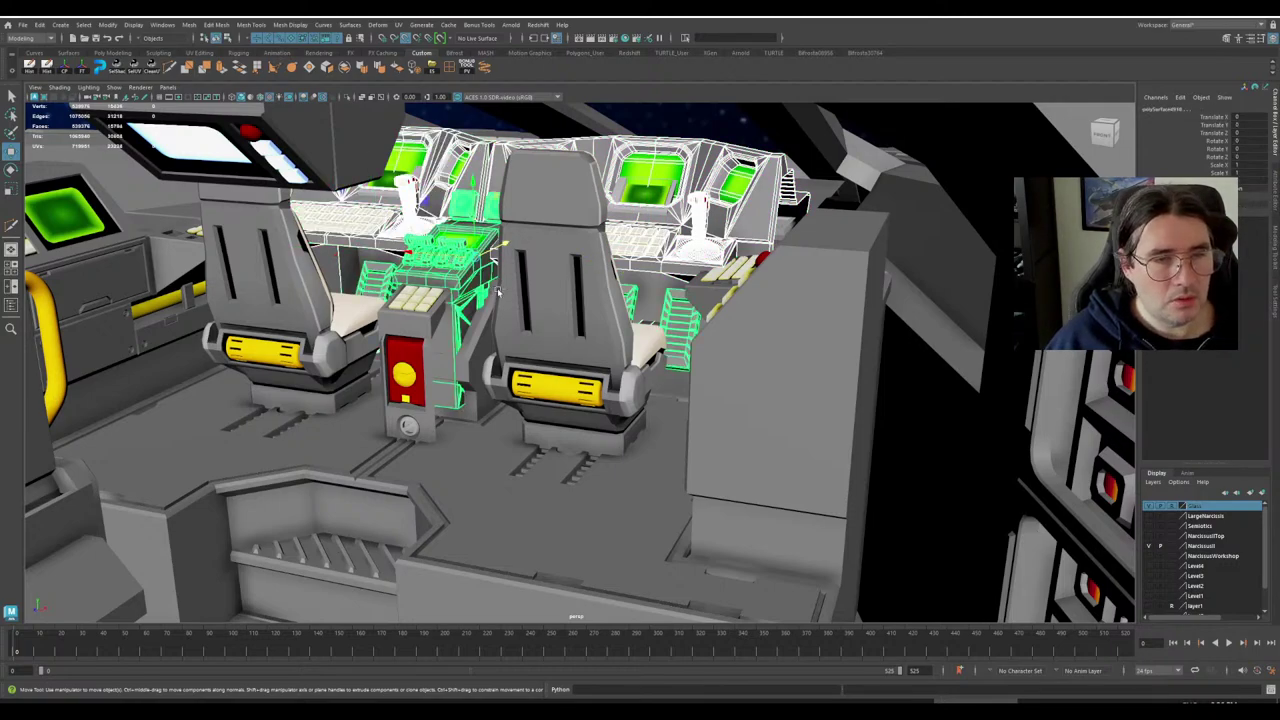
pyautogui.hotkey('ctrl', '1')
pyautogui.scroll(-3, 500, 295)
pyautogui.click(569, 457)
pyautogui.scroll(3, 560, 448)
pyautogui.keyDown('alt'); pyautogui.moveTo(543, 431); pyautogui.dragTo(517, 432); pyautogui.keyUp('alt')
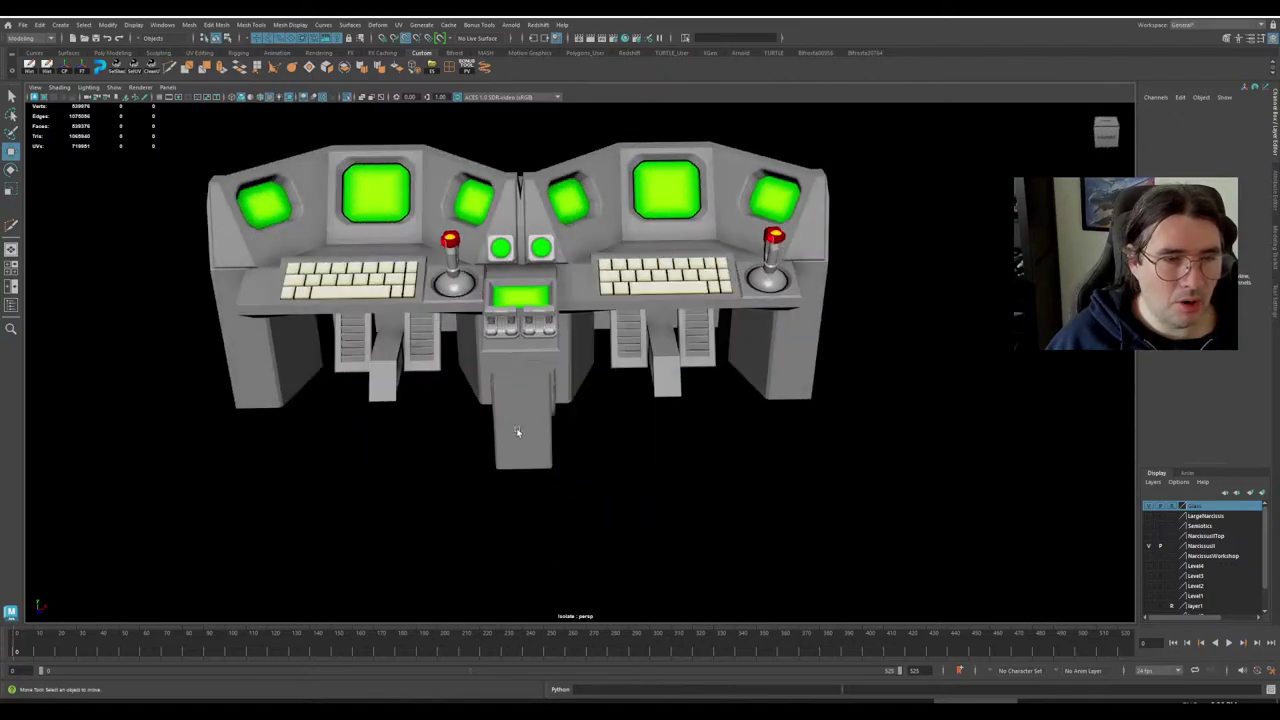
# Examine the isolated dashboards' screen recesses, keyboards and joysticks up close and at an angle.
pyautogui.keyDown('alt'); pyautogui.moveTo(517, 432); pyautogui.dragTo(666, 503, button='middle'); pyautogui.keyUp('alt')
pyautogui.scroll(4, 666, 503)
pyautogui.keyDown('alt'); pyautogui.moveTo(666, 503); pyautogui.dragTo(709, 506); pyautogui.keyUp('alt')
pyautogui.keyDown('alt'); pyautogui.moveTo(709, 506); pyautogui.dragTo(623, 449, button='middle'); pyautogui.keyUp('alt')
pyautogui.scroll(3, 623, 449)
pyautogui.keyDown('alt'); pyautogui.moveTo(623, 449); pyautogui.dragTo(629, 406); pyautogui.keyUp('alt')
pyautogui.scroll(3, 617, 360)
pyautogui.scroll(3, 629, 406)
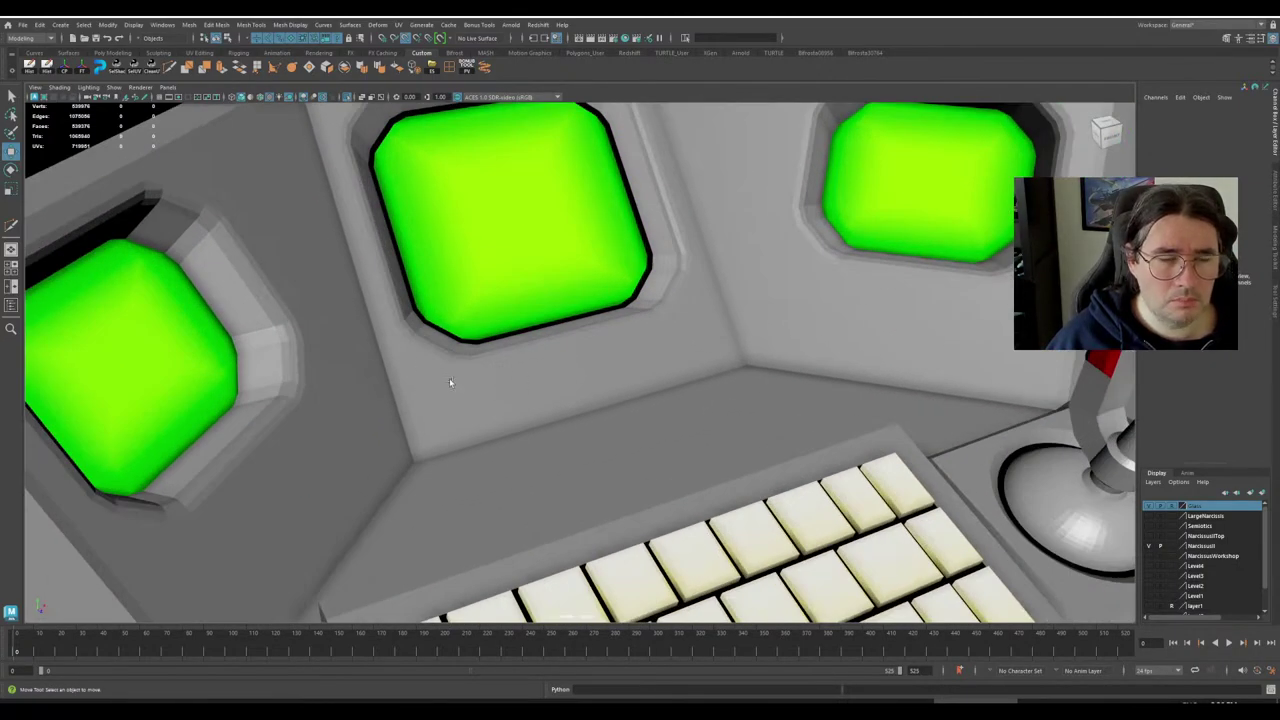
pyautogui.keyDown('alt'); pyautogui.moveTo(724, 321); pyautogui.dragTo(603, 431, button='right'); pyautogui.keyUp('alt')
pyautogui.keyDown('alt'); pyautogui.moveTo(603, 431); pyautogui.dragTo(432, 453); pyautogui.keyUp('alt')
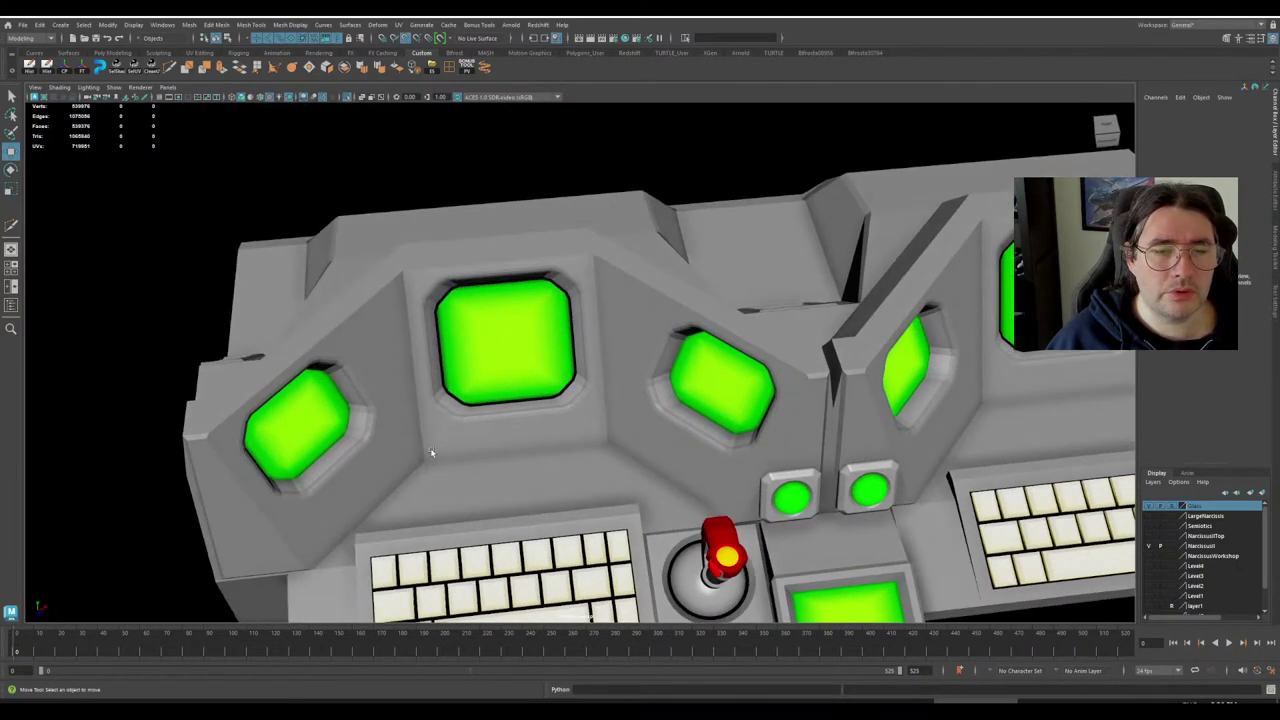
pyautogui.scroll(-5, 645, 475)
pyautogui.keyDown('alt'); pyautogui.moveTo(645, 475); pyautogui.dragTo(731, 479); pyautogui.keyUp('alt')
# Isolate the imported cockpit platform with its consoles, stairs and floor, and examine it from behind and from the side.
pyautogui.hotkey('ctrl', '1')
pyautogui.click(638, 462)
pyautogui.hotkey('ctrl', '1')
pyautogui.scroll(-4, 662, 449)
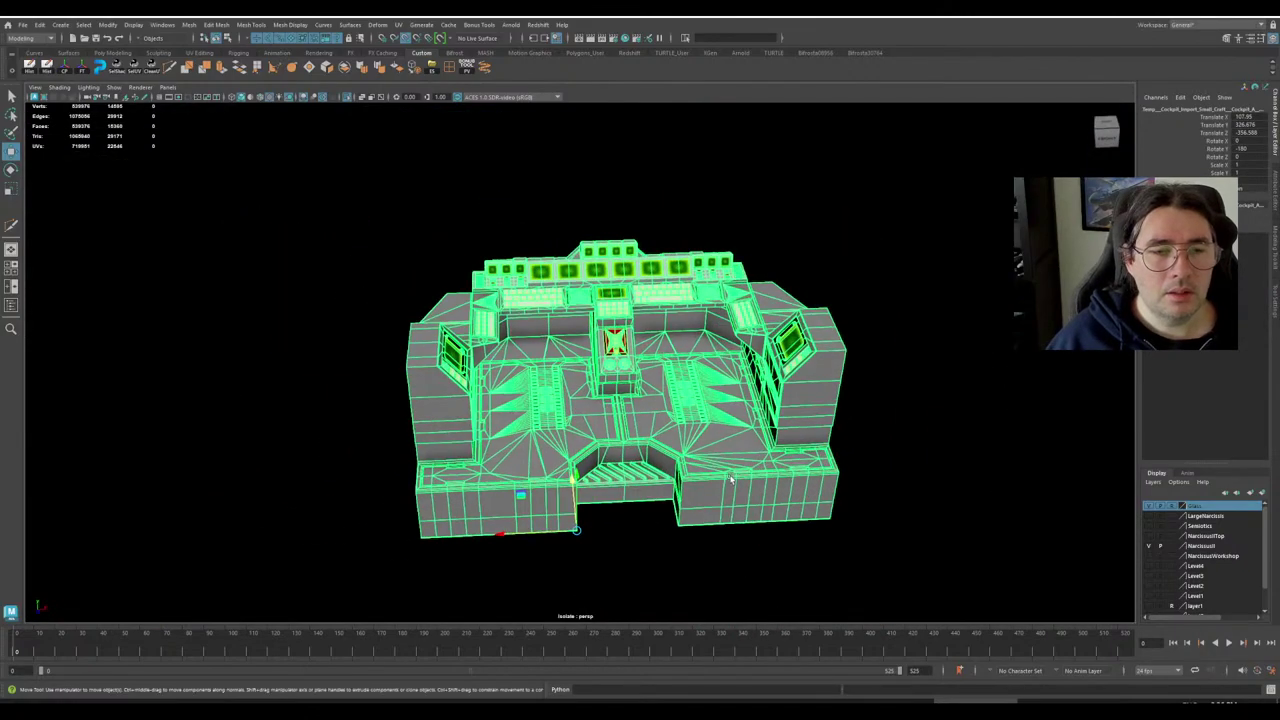
pyautogui.scroll(4, 896, 443)
pyautogui.keyDown('alt'); pyautogui.moveTo(815, 455); pyautogui.dragTo(906, 466); pyautogui.keyUp('alt')
pyautogui.click(903, 466)
pyautogui.scroll(-4, 865, 463)
pyautogui.keyDown('alt'); pyautogui.moveTo(863, 463); pyautogui.dragTo(779, 466, button='middle'); pyautogui.keyUp('alt')
pyautogui.scroll(4, 779, 466)
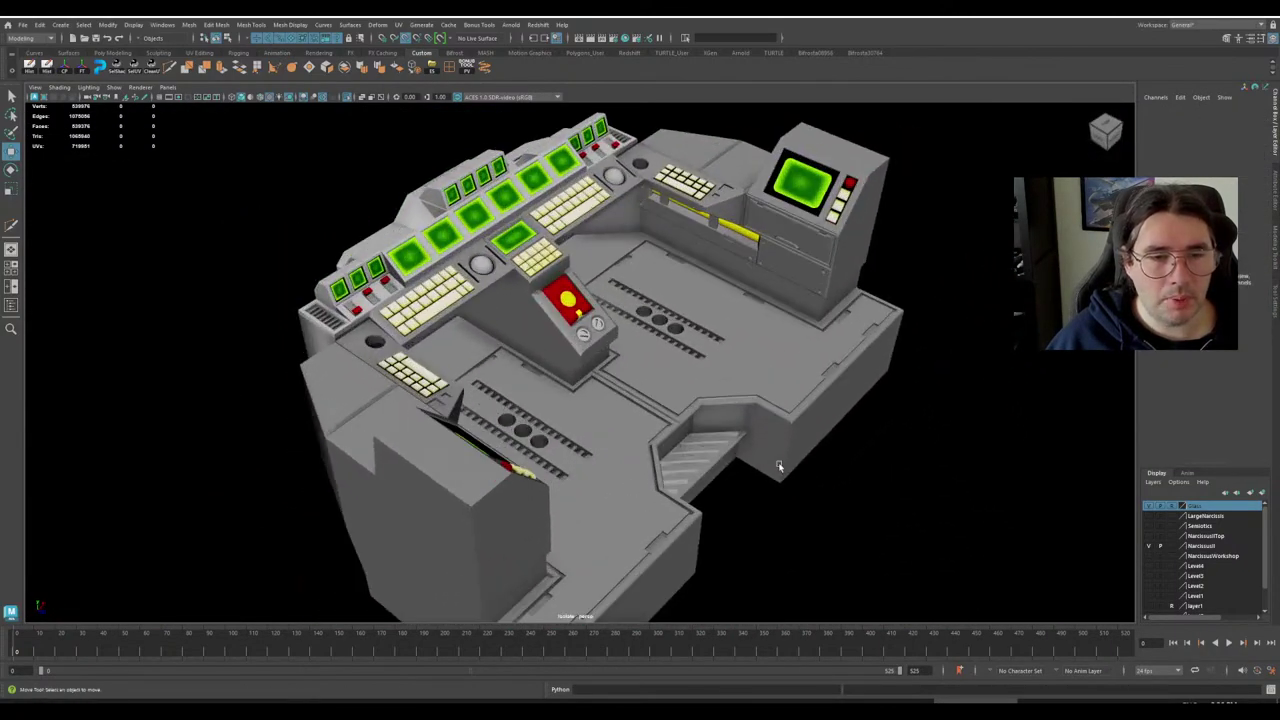
pyautogui.keyDown('alt'); pyautogui.moveTo(779, 466); pyautogui.dragTo(709, 457); pyautogui.keyUp('alt')
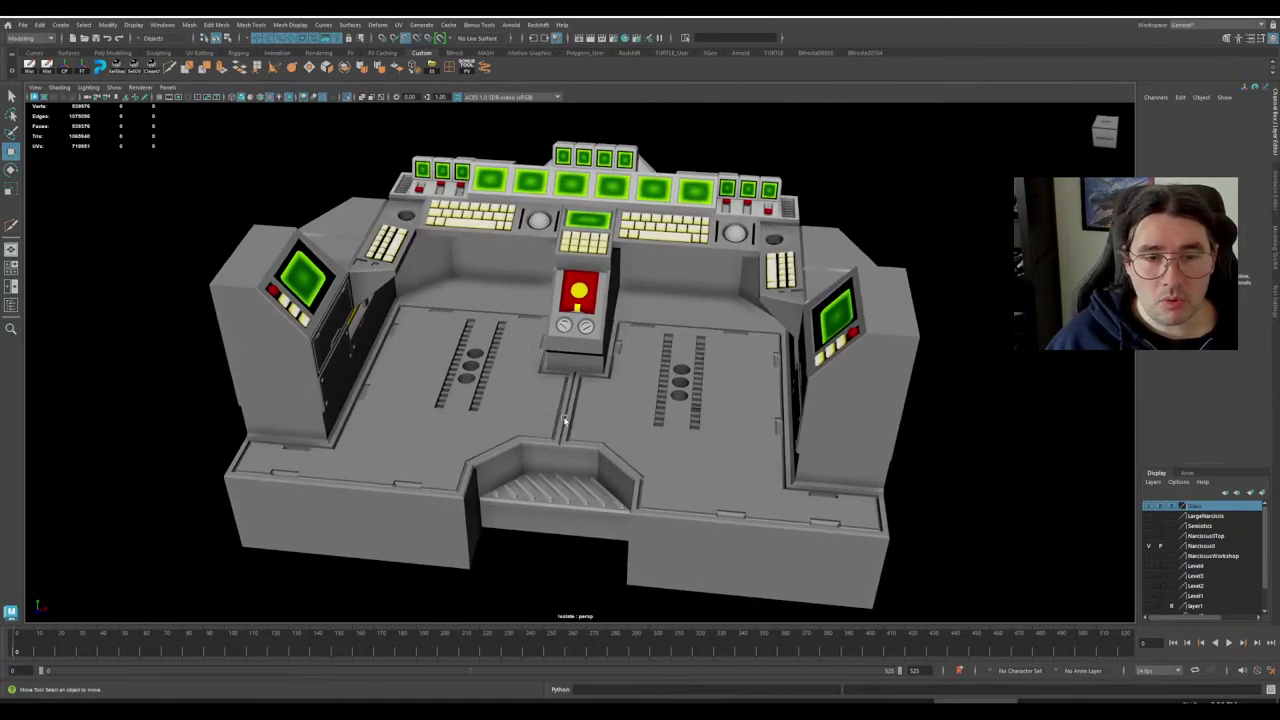
# Leave isolation and examine the cockpit seats, consoles and raised platform within the whole shuttle from behind and above.
pyautogui.hotkey('ctrl', '1')
pyautogui.scroll(8, 548, 398)
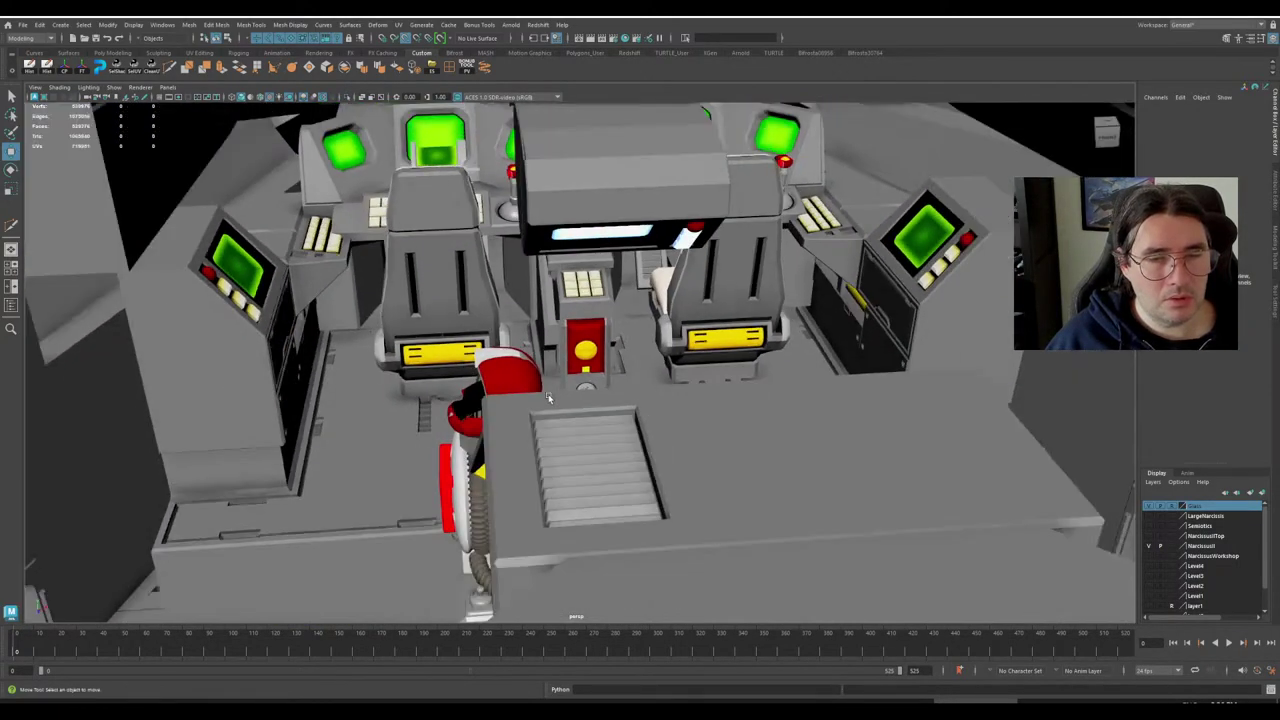
pyautogui.moveTo(548, 398)
pyautogui.keyDown('alt'); pyautogui.mouseDown()
pyautogui.moveTo(560, 360)
pyautogui.moveTo(600, 410)
pyautogui.moveTo(558, 405)
pyautogui.moveTo(642, 413)
pyautogui.moveTo(546, 401)
pyautogui.mouseUp(); pyautogui.keyUp('alt')
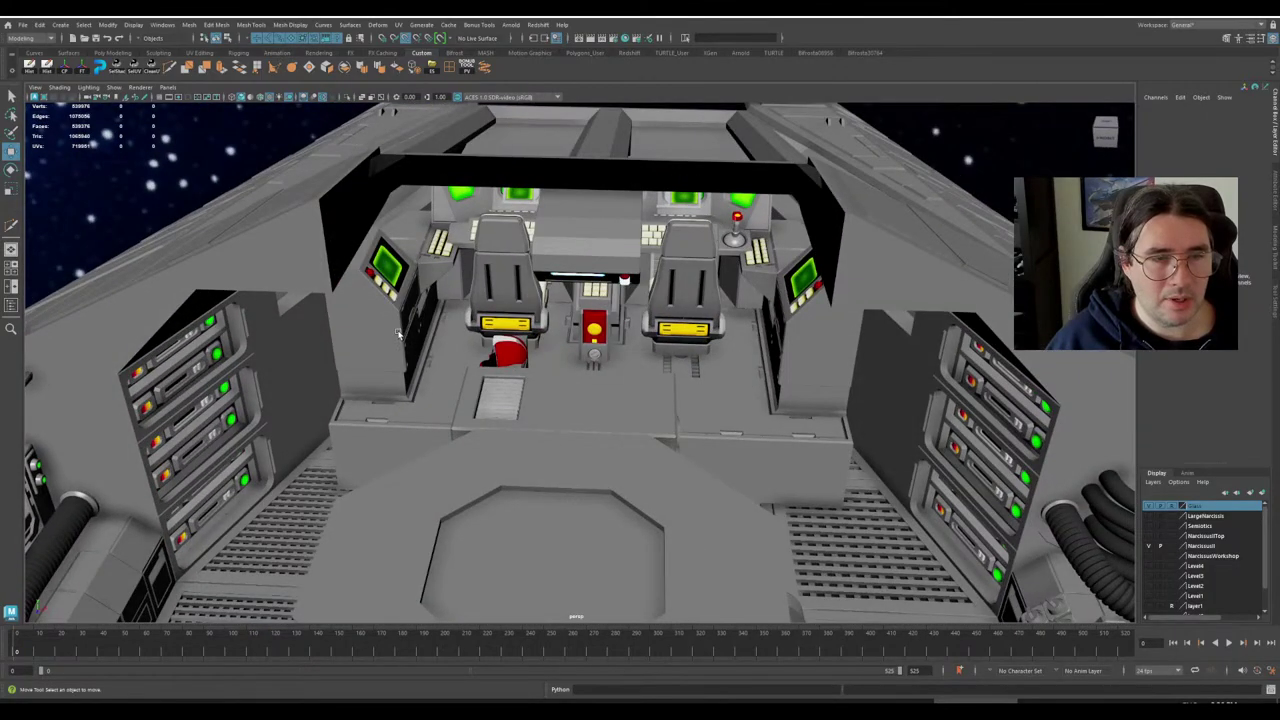
pyautogui.keyDown('alt'); pyautogui.moveTo(398, 335); pyautogui.dragTo(481, 385); pyautogui.keyUp('alt')
pyautogui.scroll(-3, 445, 333)
pyautogui.moveTo(546, 361)
pyautogui.keyDown('alt'); pyautogui.mouseDown()
pyautogui.moveTo(530, 350)
pyautogui.moveTo(434, 410)
pyautogui.moveTo(535, 368)
pyautogui.moveTo(560, 372)
pyautogui.mouseUp(); pyautogui.keyUp('alt')
pyautogui.scroll(-4, 600, 410)
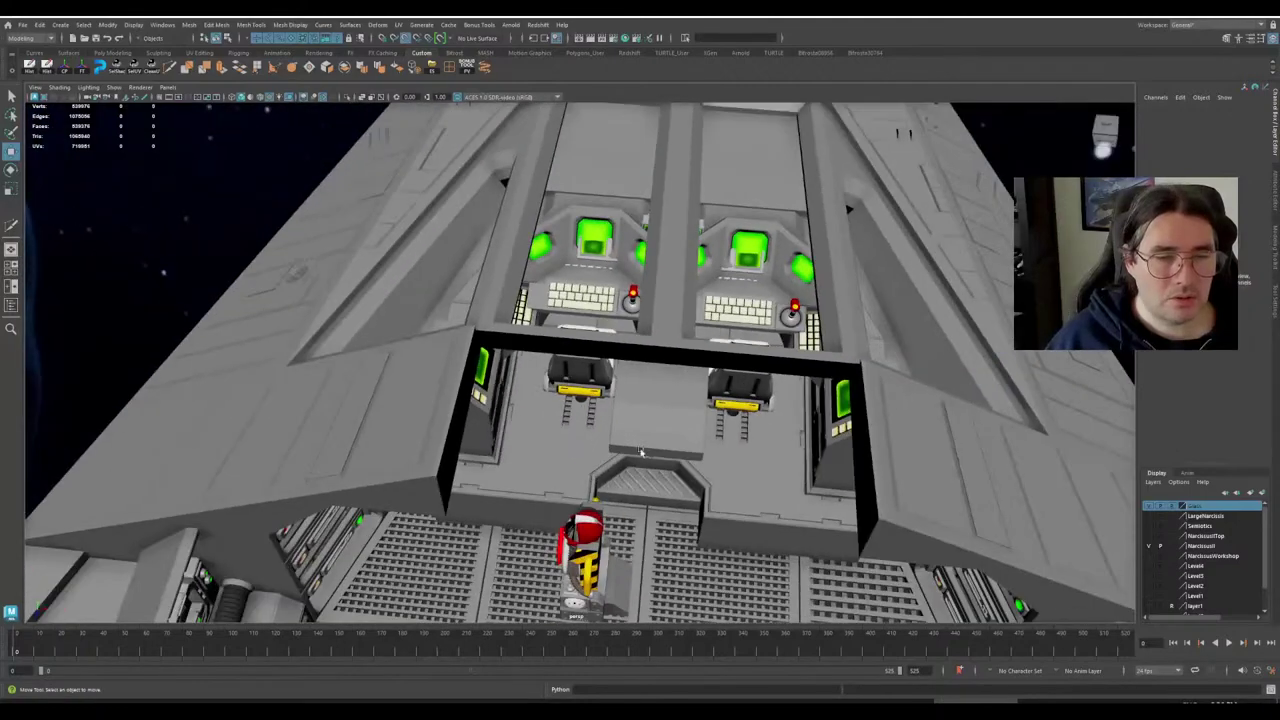
pyautogui.keyDown('alt'); pyautogui.moveTo(688, 520); pyautogui.dragTo(637, 451, button='middle'); pyautogui.keyUp('alt')
pyautogui.keyDown('alt'); pyautogui.moveTo(637, 451); pyautogui.dragTo(659, 455); pyautogui.keyUp('alt')
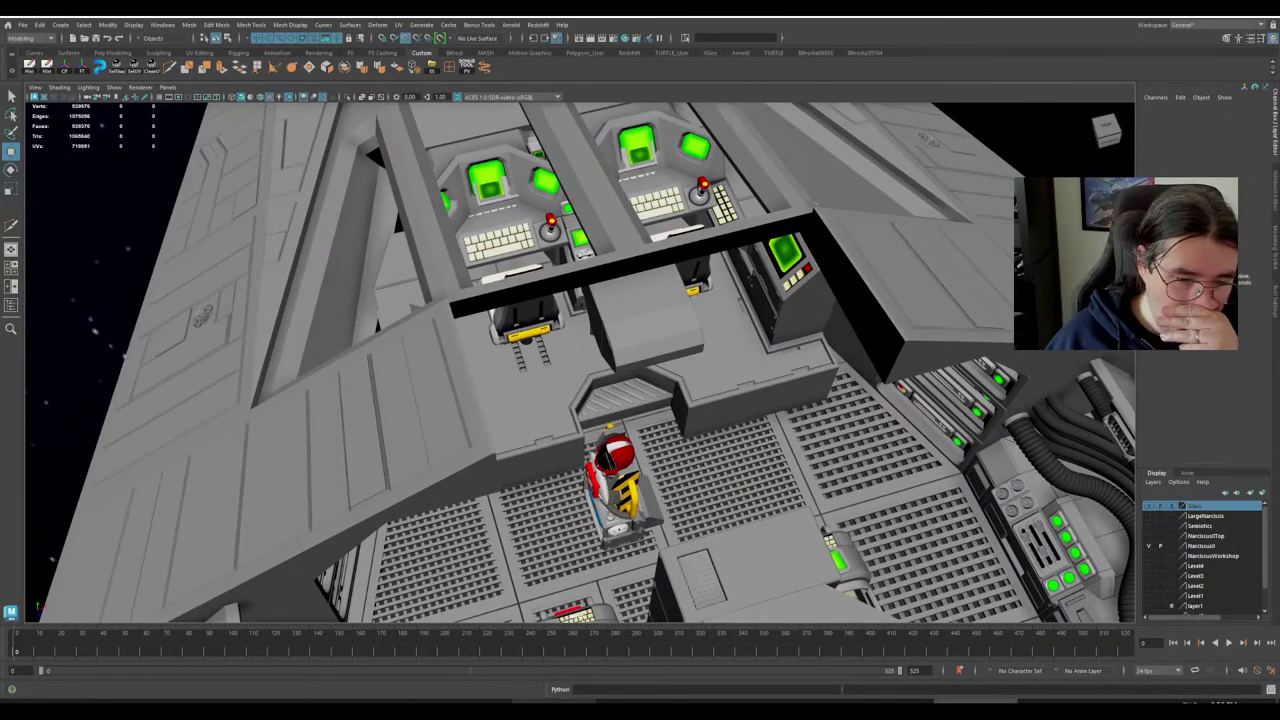
# Switch to the photo viewer and examine the deck plan in 2024-03-17 15.22.06.jpg, around the cockpit and as a whole.
pyautogui.click(512, 701)
pyautogui.scroll(5, 540, 370)
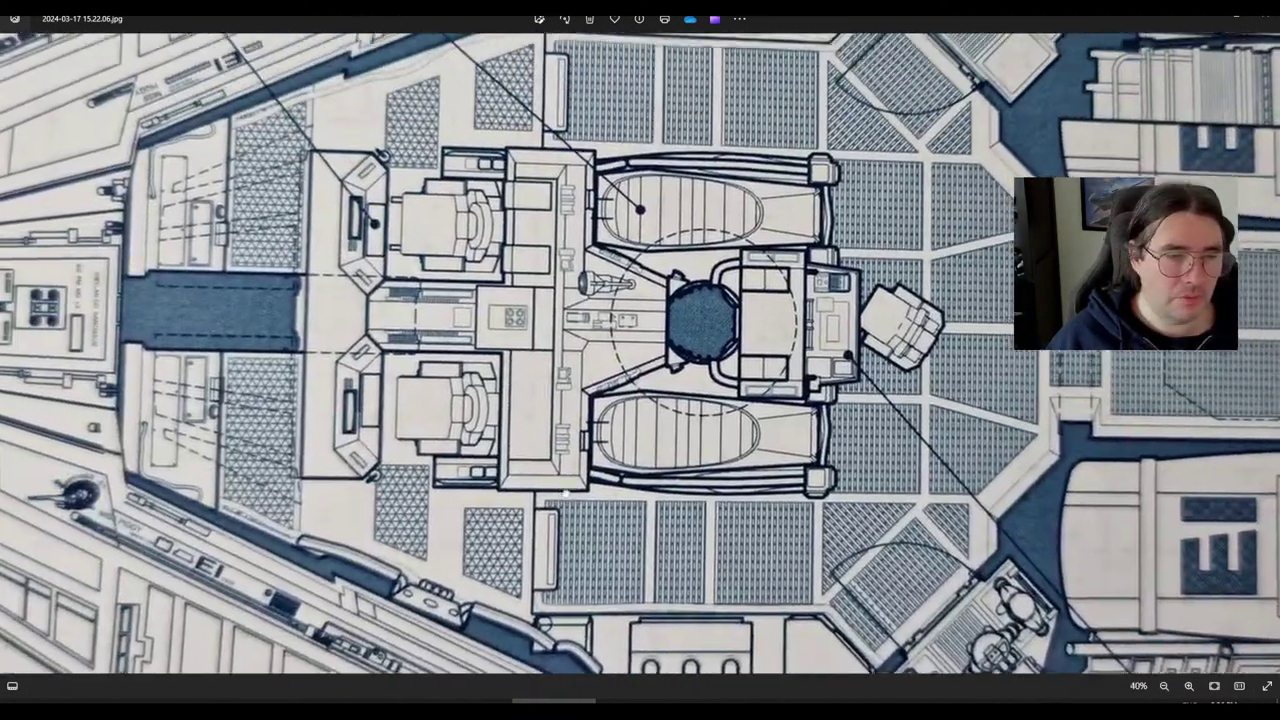
pyautogui.moveTo(566, 492); pyautogui.dragTo(658, 545)
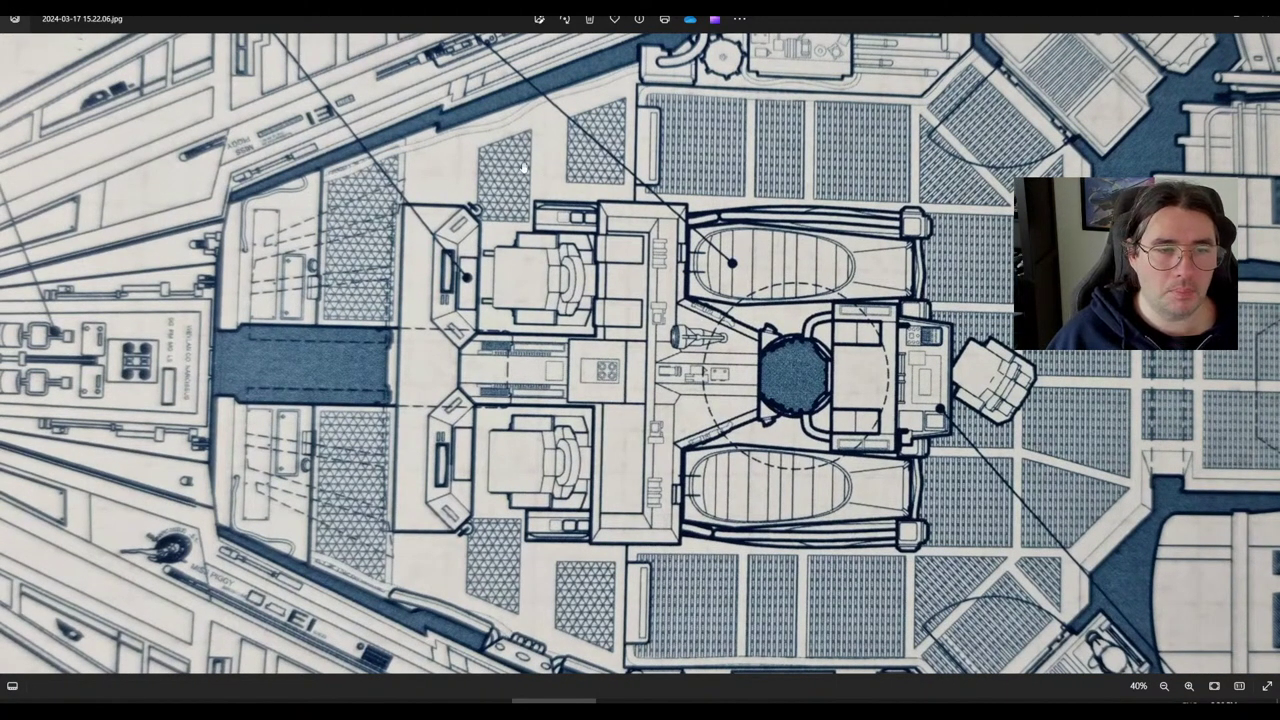
pyautogui.scroll(-3, 358, 328)
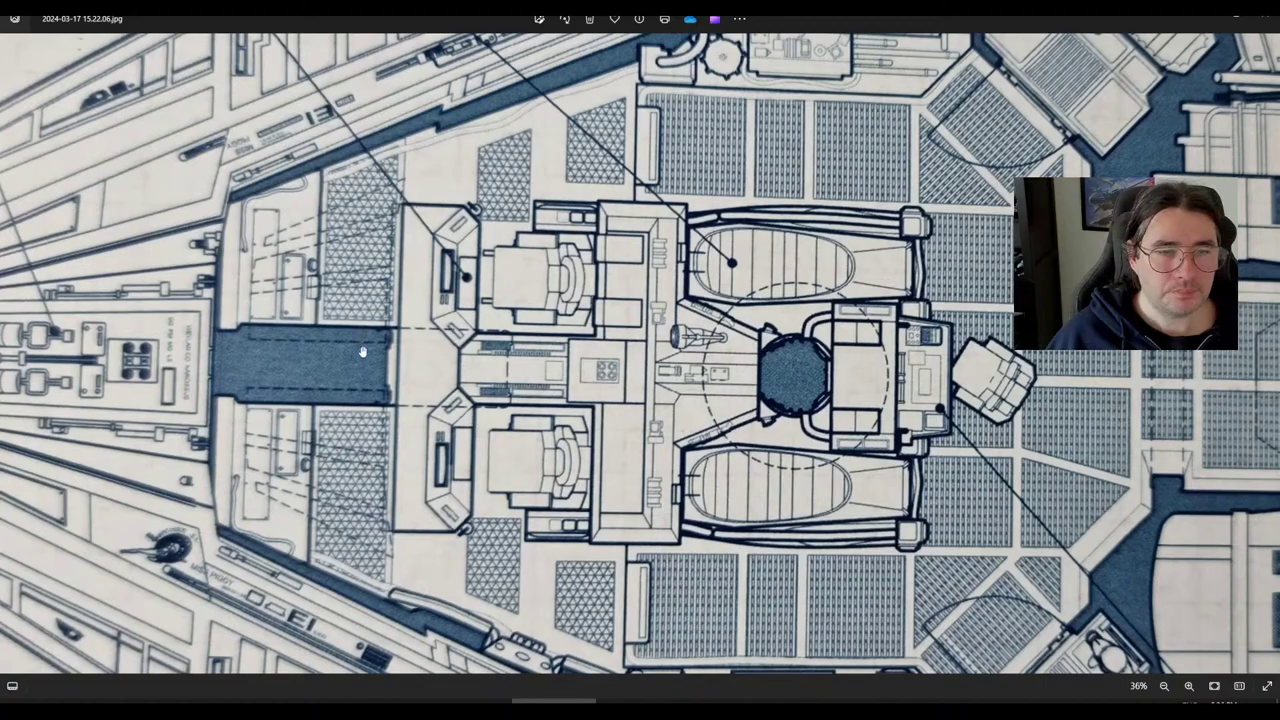
pyautogui.scroll(2, 358, 328)
pyautogui.scroll(-3, 449, 335)
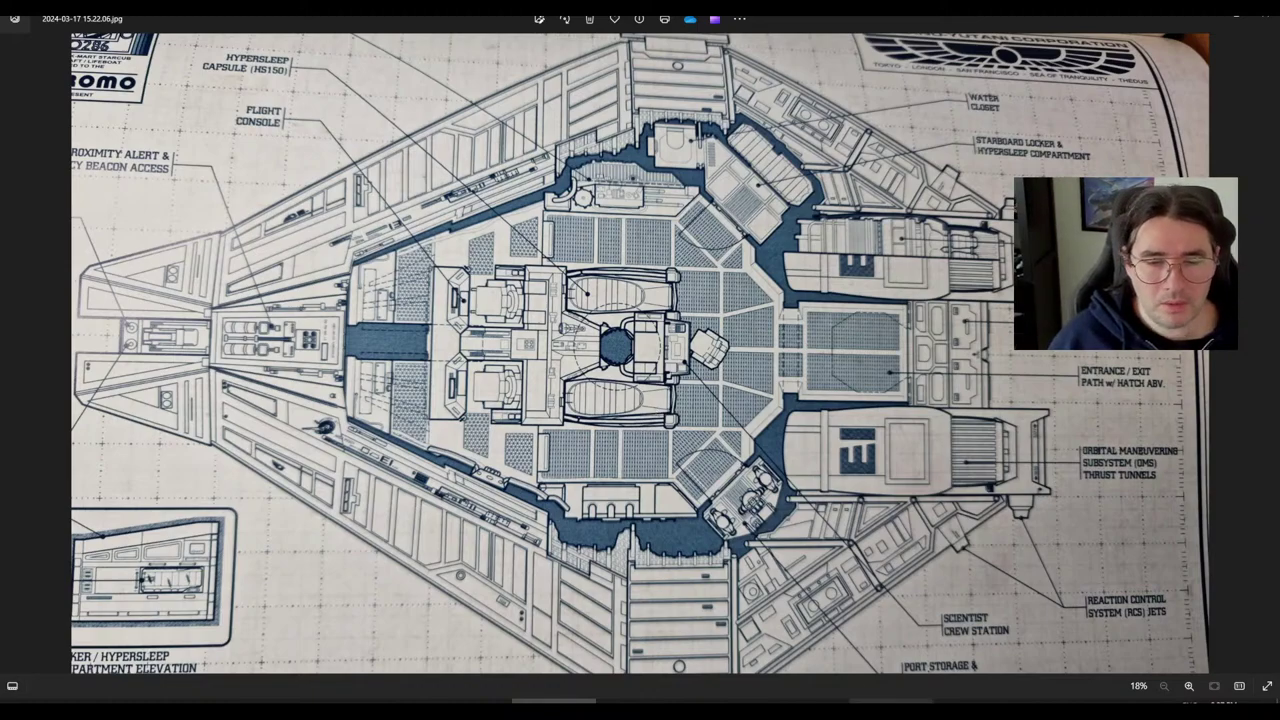
pyautogui.moveTo(470, 702)
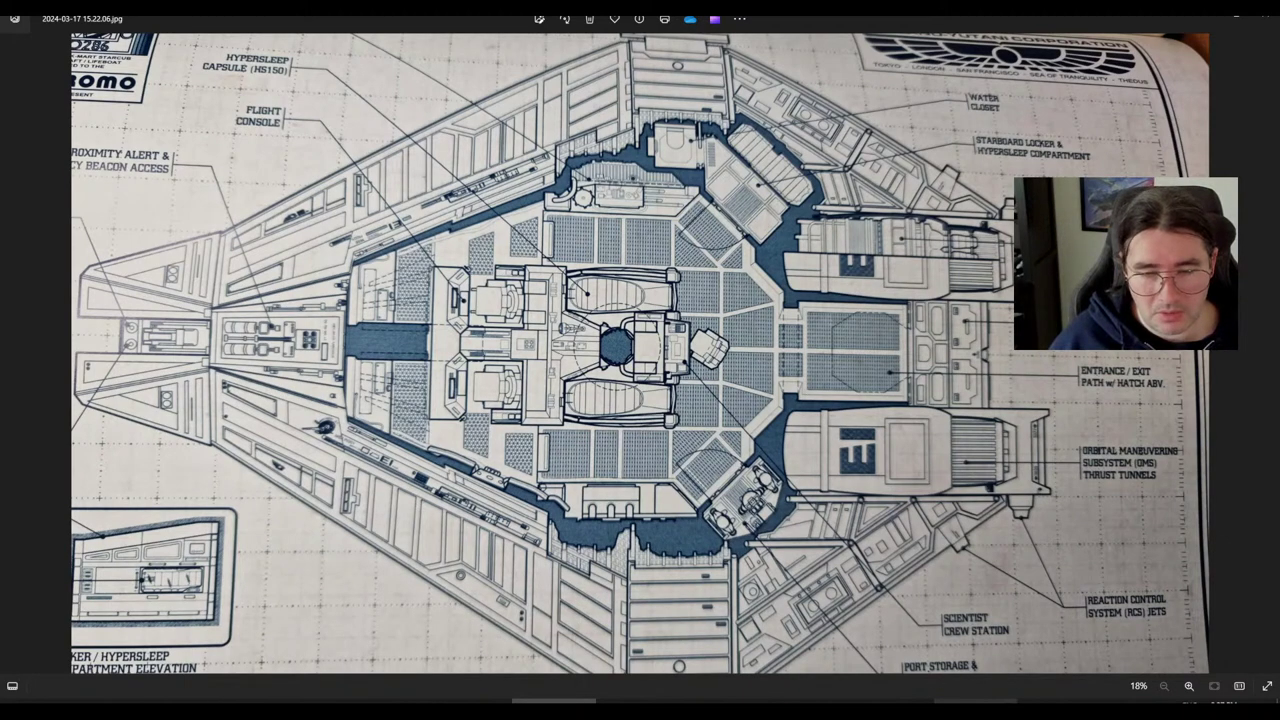
# Switch back to Maya, select the forward side hull and frame it in a side view.
pyautogui.click(985, 701)
pyautogui.keyDown('alt'); pyautogui.moveTo(490, 388); pyautogui.dragTo(660, 316); pyautogui.keyUp('alt')
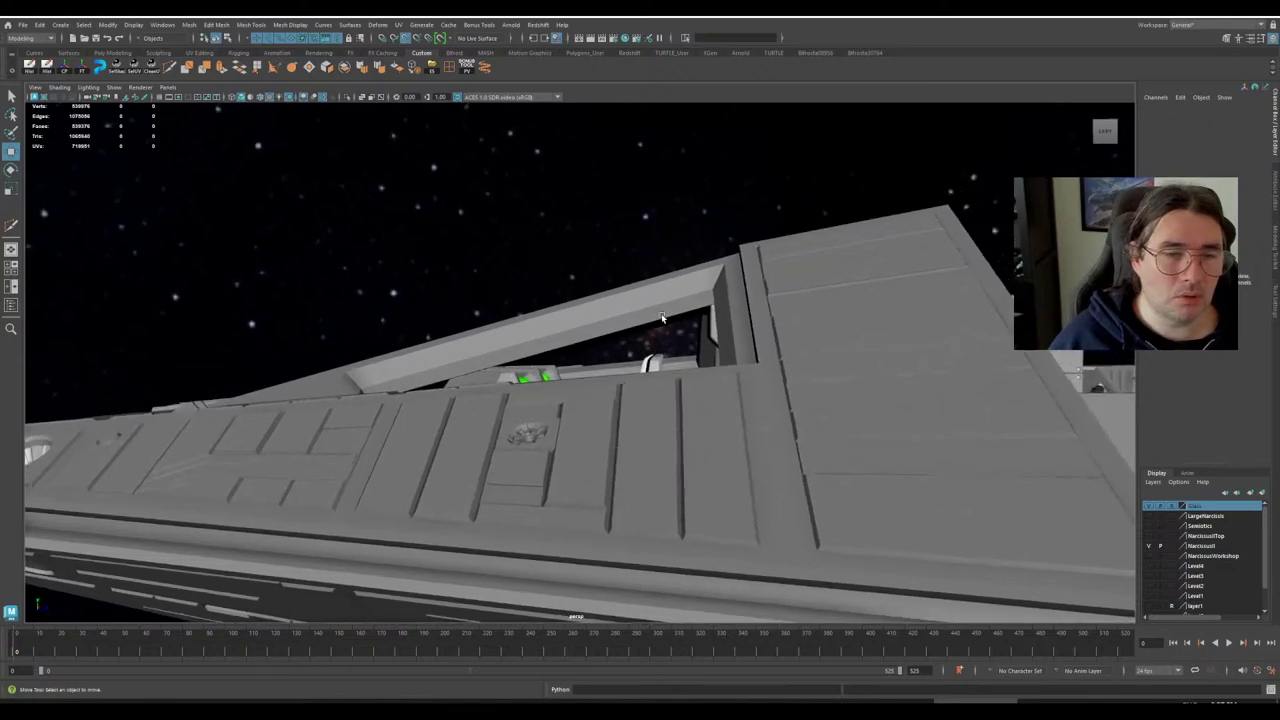
pyautogui.click(655, 303)
pyautogui.press('f')
pyautogui.keyDown('alt'); pyautogui.moveTo(677, 378); pyautogui.dragTo(540, 415); pyautogui.keyUp('alt')
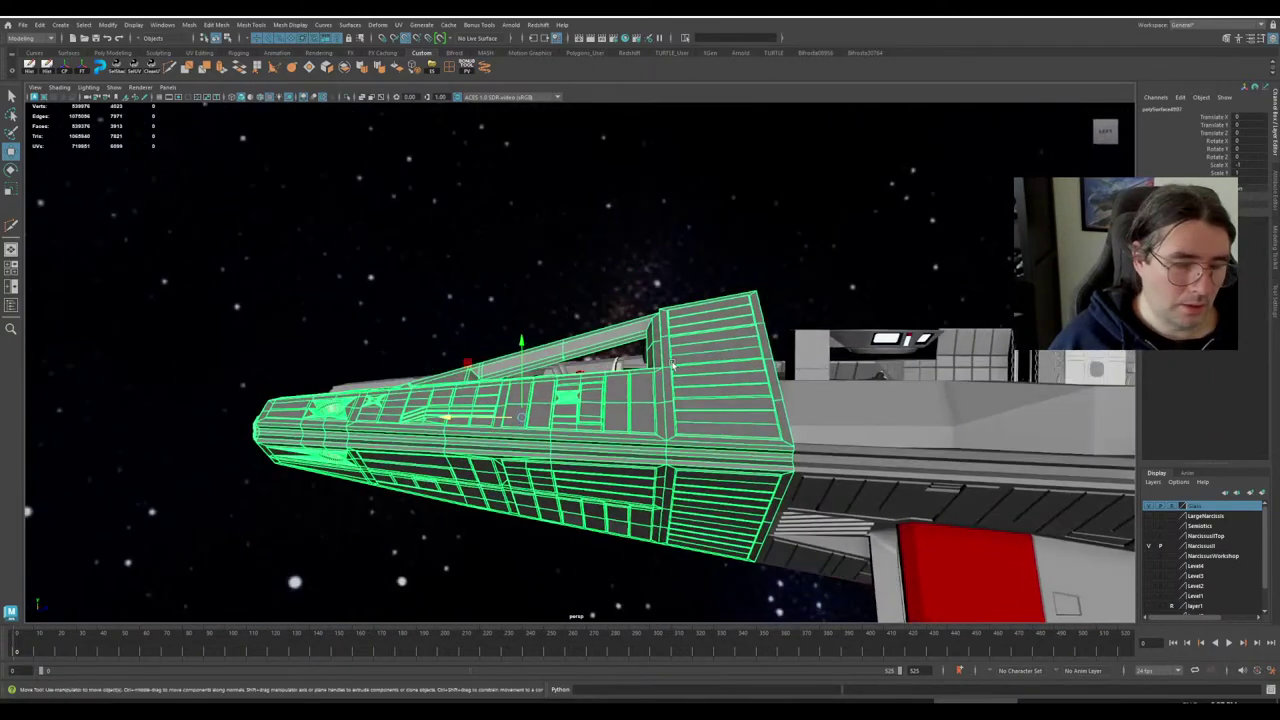
pyautogui.press('e')
pyautogui.press('r')
# Examine the dashboards and the view through the cockpit windows from behind the pilot seat.
pyautogui.keyDown('alt'); pyautogui.moveTo(459, 421); pyautogui.dragTo(509, 363); pyautogui.keyUp('alt')
pyautogui.scroll(8, 600, 370)
pyautogui.keyDown('alt'); pyautogui.moveTo(509, 363); pyautogui.dragTo(597, 451, button='middle'); pyautogui.keyUp('alt')
pyautogui.keyDown('alt'); pyautogui.moveTo(597, 451); pyautogui.dragTo(536, 447); pyautogui.keyUp('alt')
pyautogui.scroll(2, 536, 447)
pyautogui.keyDown('alt'); pyautogui.moveTo(536, 447); pyautogui.dragTo(577, 466, button='middle'); pyautogui.keyUp('alt')
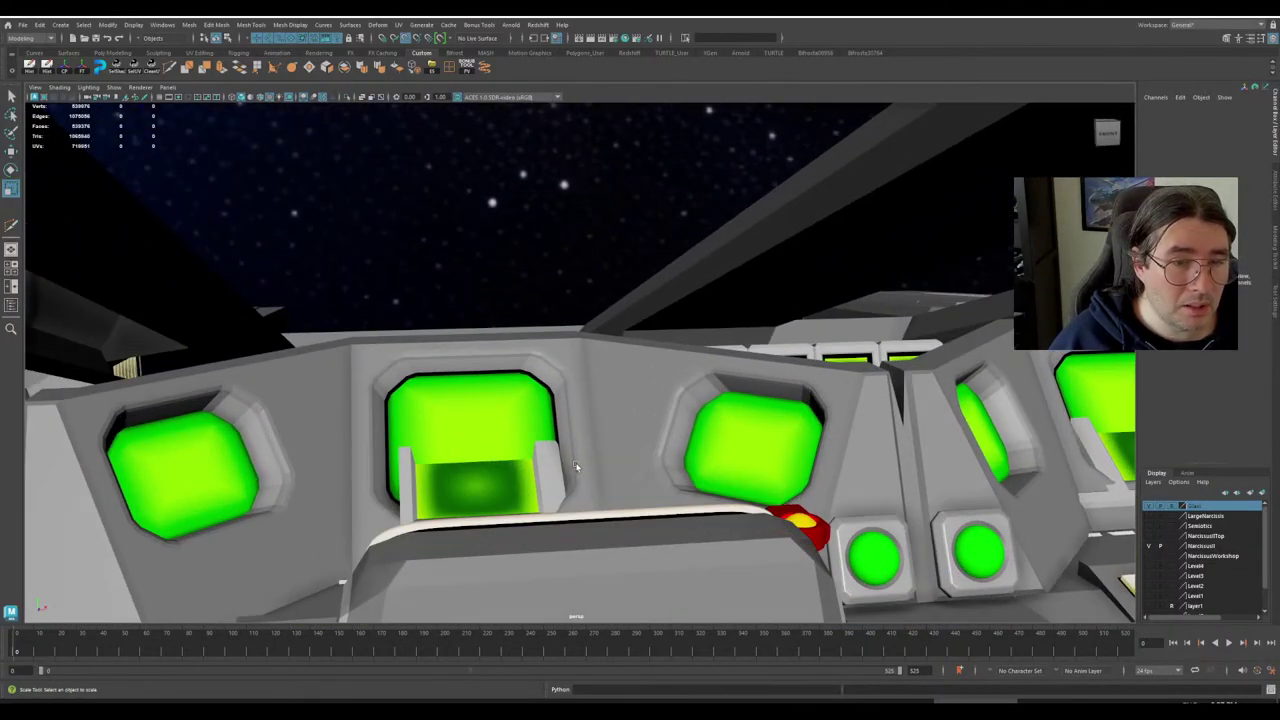
pyautogui.keyDown('alt'); pyautogui.moveTo(577, 466); pyautogui.dragTo(537, 449); pyautogui.keyUp('alt')
pyautogui.keyDown('alt'); pyautogui.moveTo(537, 449); pyautogui.dragTo(645, 474, button='middle'); pyautogui.keyUp('alt')
pyautogui.keyDown('alt'); pyautogui.moveTo(485, 453); pyautogui.dragTo(547, 381); pyautogui.keyUp('alt')
pyautogui.scroll(-10, 289, 423)
# Select one of the two cockpit window frames, examine it from above the cockpit, and clear the selection.
pyautogui.click(688, 285)
pyautogui.keyDown('alt'); pyautogui.moveTo(659, 341); pyautogui.dragTo(535, 335); pyautogui.keyUp('alt')
pyautogui.keyDown('alt'); pyautogui.moveTo(479, 286); pyautogui.dragTo(550, 335); pyautogui.keyUp('alt')
pyautogui.keyDown('alt'); pyautogui.moveTo(470, 368); pyautogui.dragTo(300, 353); pyautogui.keyUp('alt')
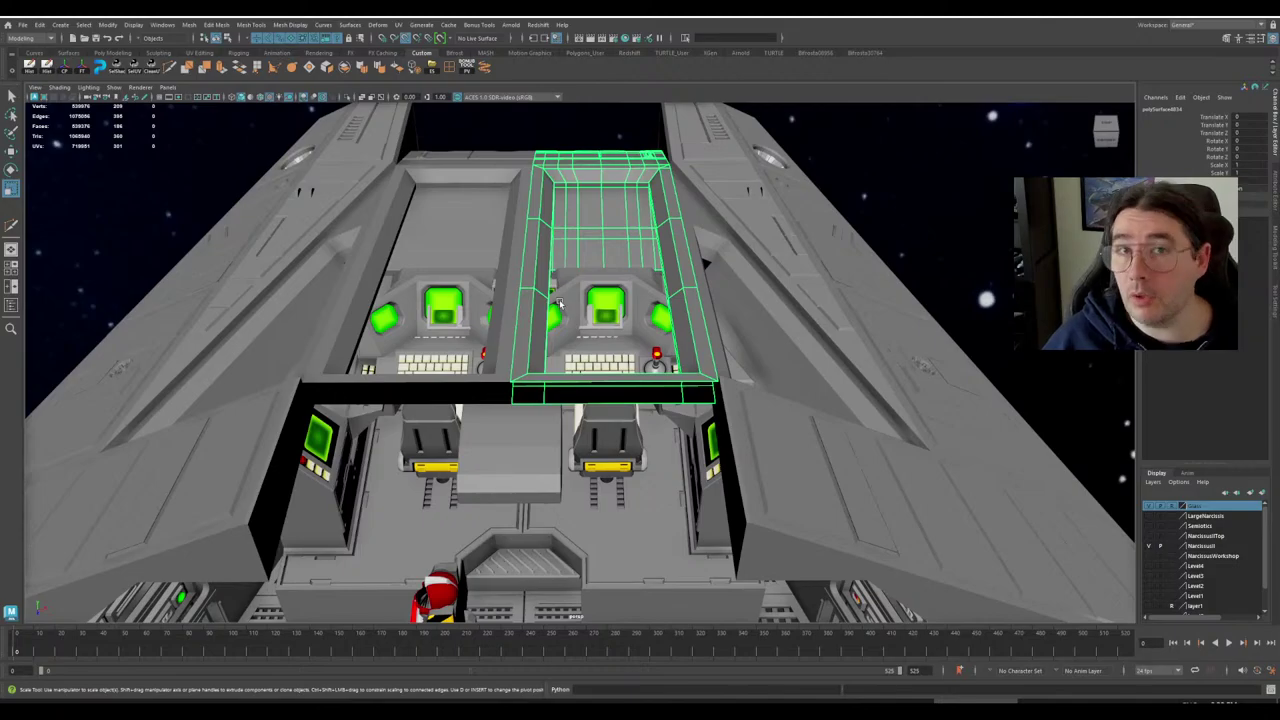
pyautogui.scroll(-4, 538, 295)
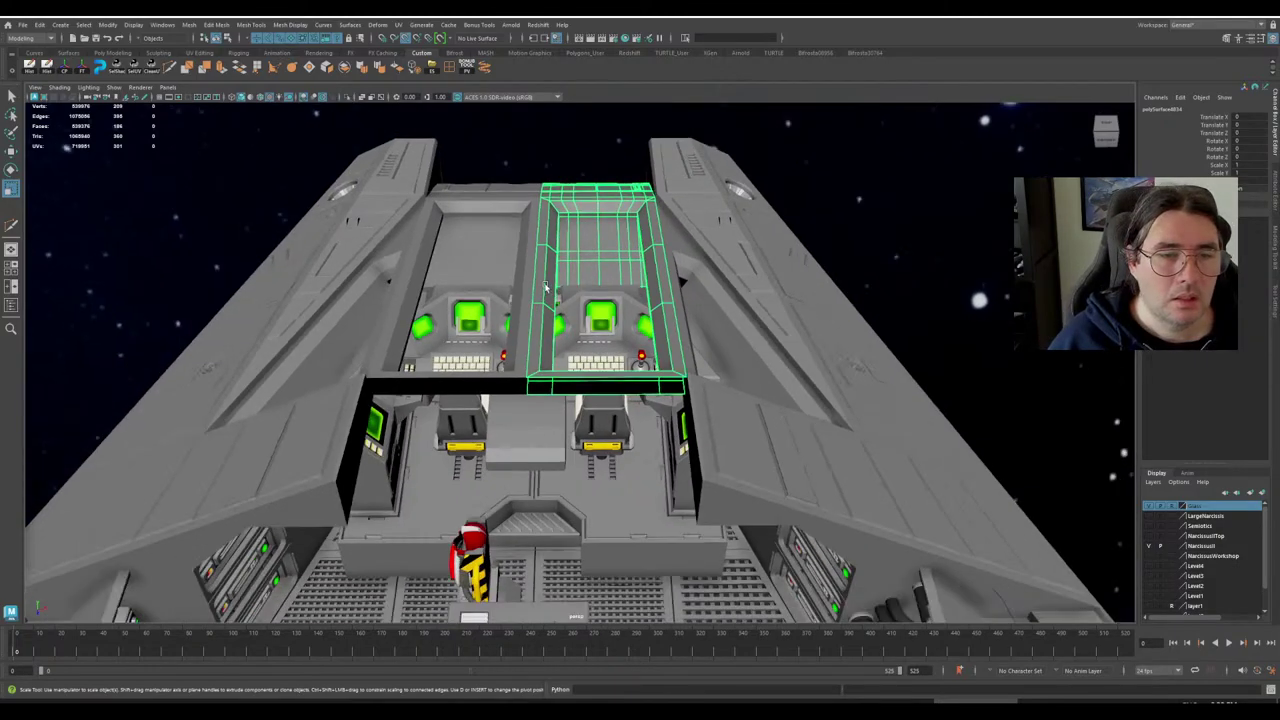
pyautogui.click(821, 254)
# Examine the shuttle around the cockpit windows and from the rear, moving into the cabin beside the hypersleep capsules.
pyautogui.scroll(5, 734, 240)
pyautogui.keyDown('alt'); pyautogui.moveTo(600, 370); pyautogui.dragTo(674, 297); pyautogui.keyUp('alt')
pyautogui.keyDown('alt'); pyautogui.moveTo(748, 405); pyautogui.dragTo(652, 278, button='middle'); pyautogui.keyUp('alt')
pyautogui.keyDown('alt'); pyautogui.moveTo(651, 278); pyautogui.dragTo(684, 351); pyautogui.keyUp('alt')
pyautogui.scroll(-5, 627, 313)
pyautogui.keyDown('alt'); pyautogui.moveTo(684, 351); pyautogui.dragTo(664, 337, button='middle'); pyautogui.keyUp('alt')
pyautogui.keyDown('alt'); pyautogui.moveTo(664, 337); pyautogui.dragTo(578, 414); pyautogui.keyUp('alt')
pyautogui.keyDown('alt'); pyautogui.moveTo(510, 384); pyautogui.dragTo(545, 332); pyautogui.keyUp('alt')
pyautogui.keyDown('alt'); pyautogui.moveTo(545, 332); pyautogui.dragTo(597, 369, button='middle'); pyautogui.keyUp('alt')
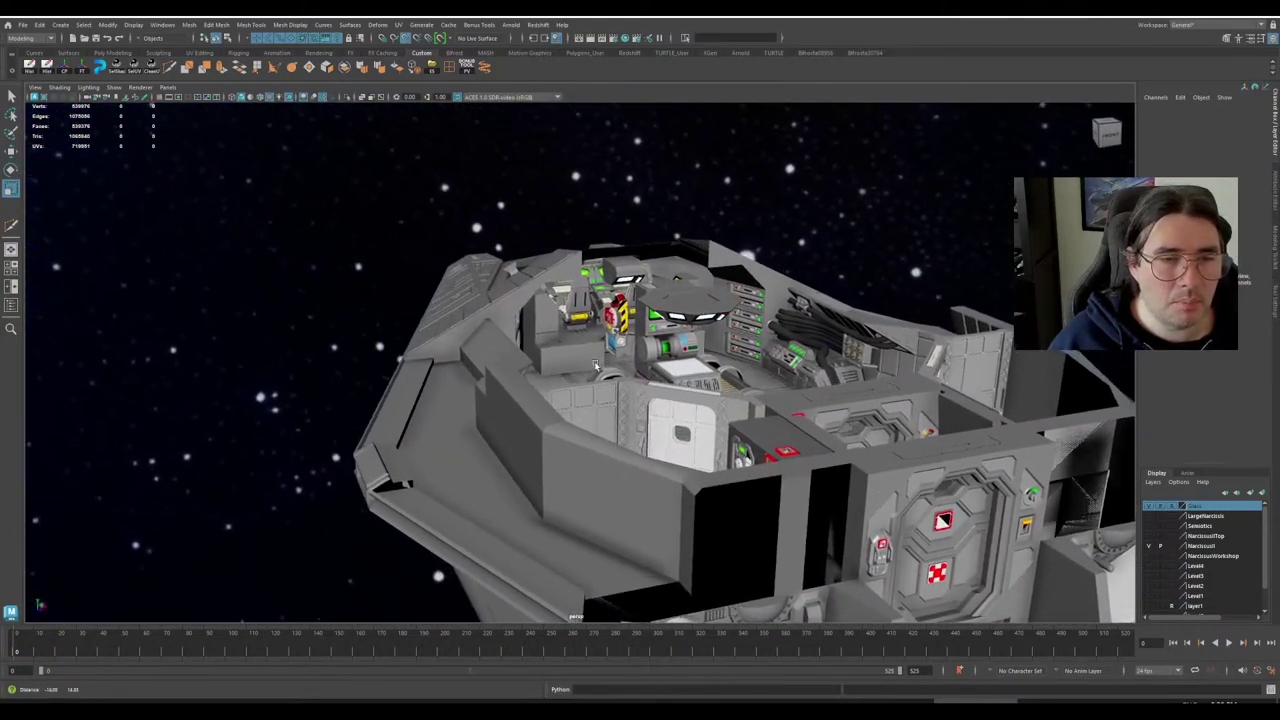
pyautogui.scroll(5, 597, 369)
pyautogui.keyDown('alt'); pyautogui.moveTo(597, 369); pyautogui.dragTo(577, 328); pyautogui.keyUp('alt')
pyautogui.scroll(2, 577, 328)
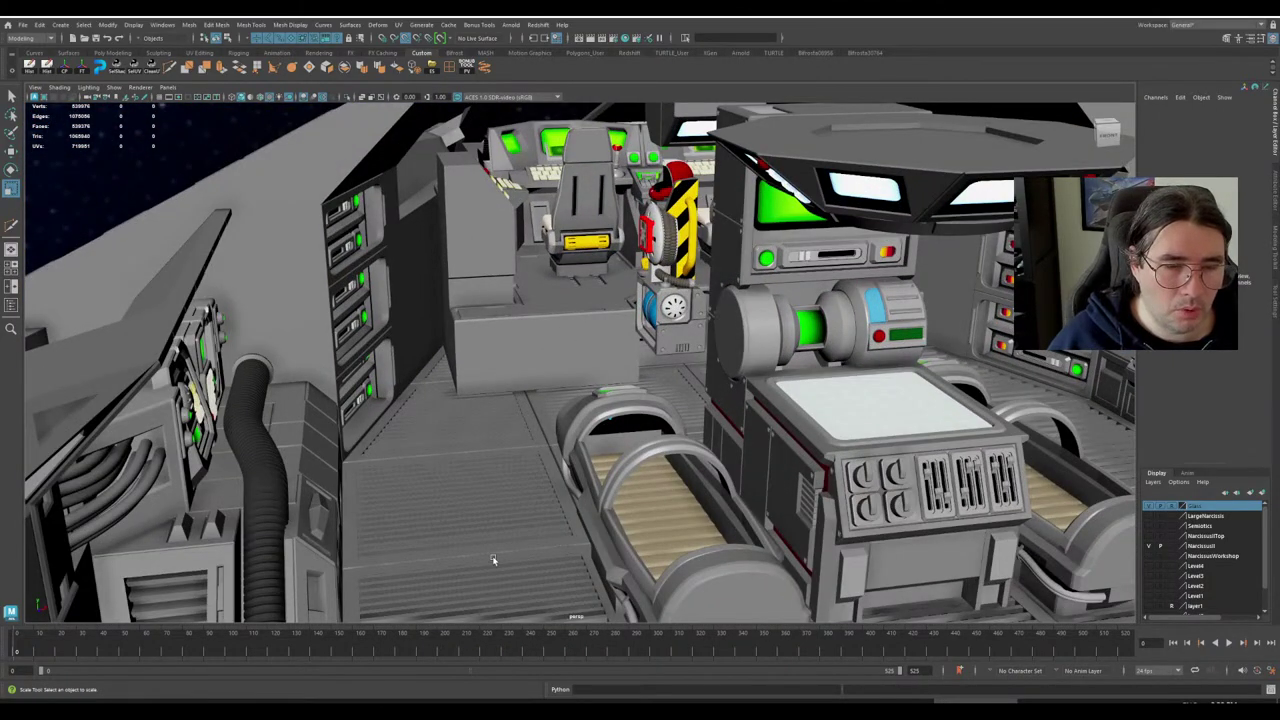
# Switch to the photo viewer and examine the port cutaway A-A blueprint in 2024-03-17 15.21.52.jpg.
pyautogui.click(473, 705)
pyautogui.scroll(-5, 636, 428)
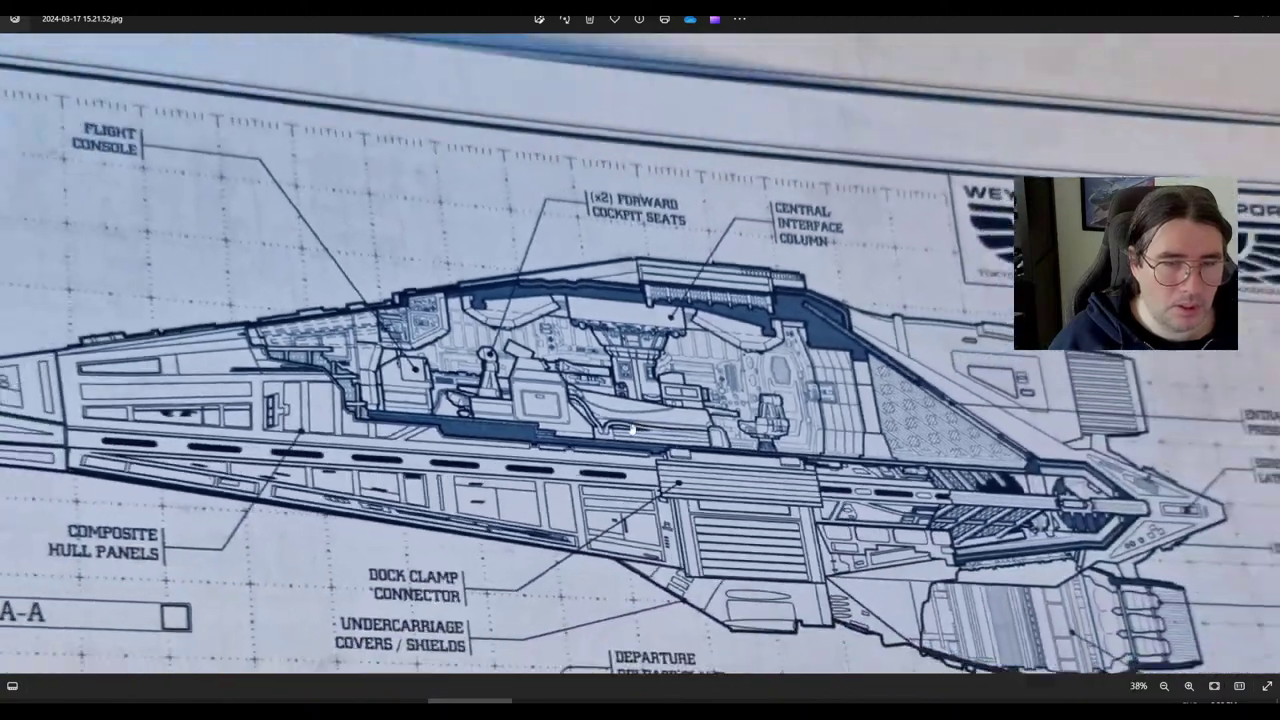
pyautogui.scroll(-2, 632, 430)
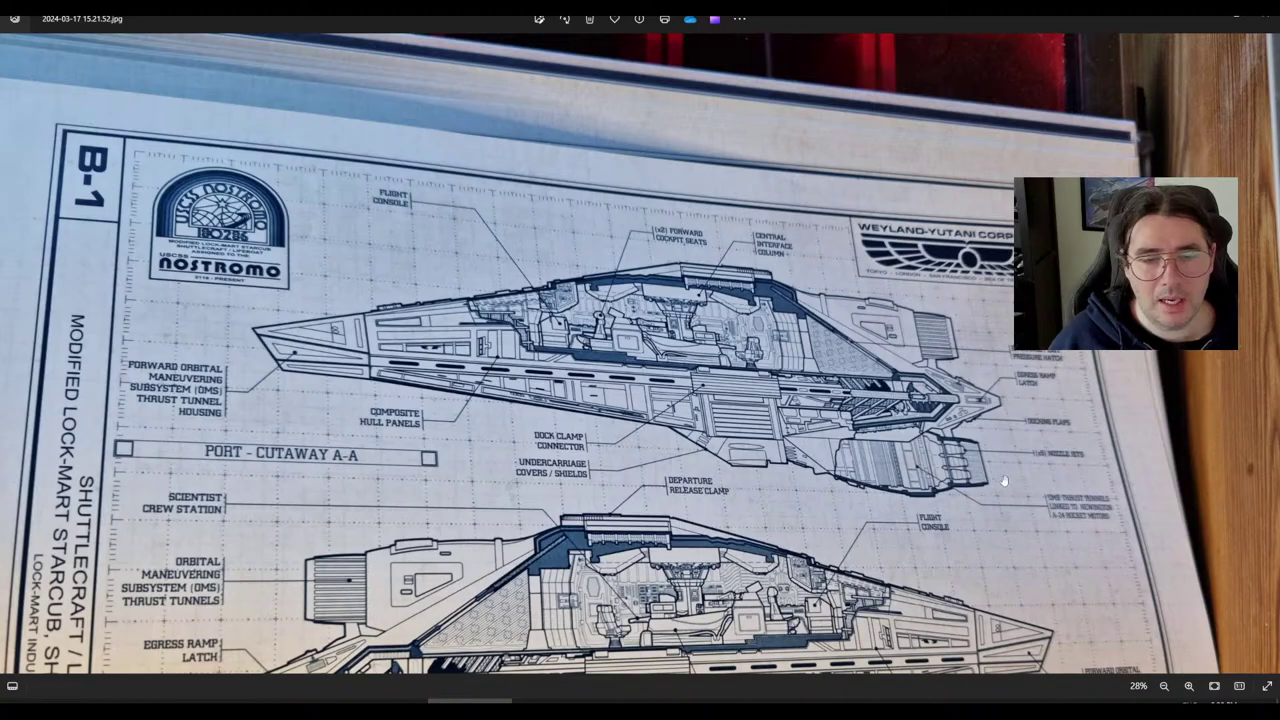
pyautogui.scroll(-2, 703, 519)
pyautogui.scroll(4, 668, 545)
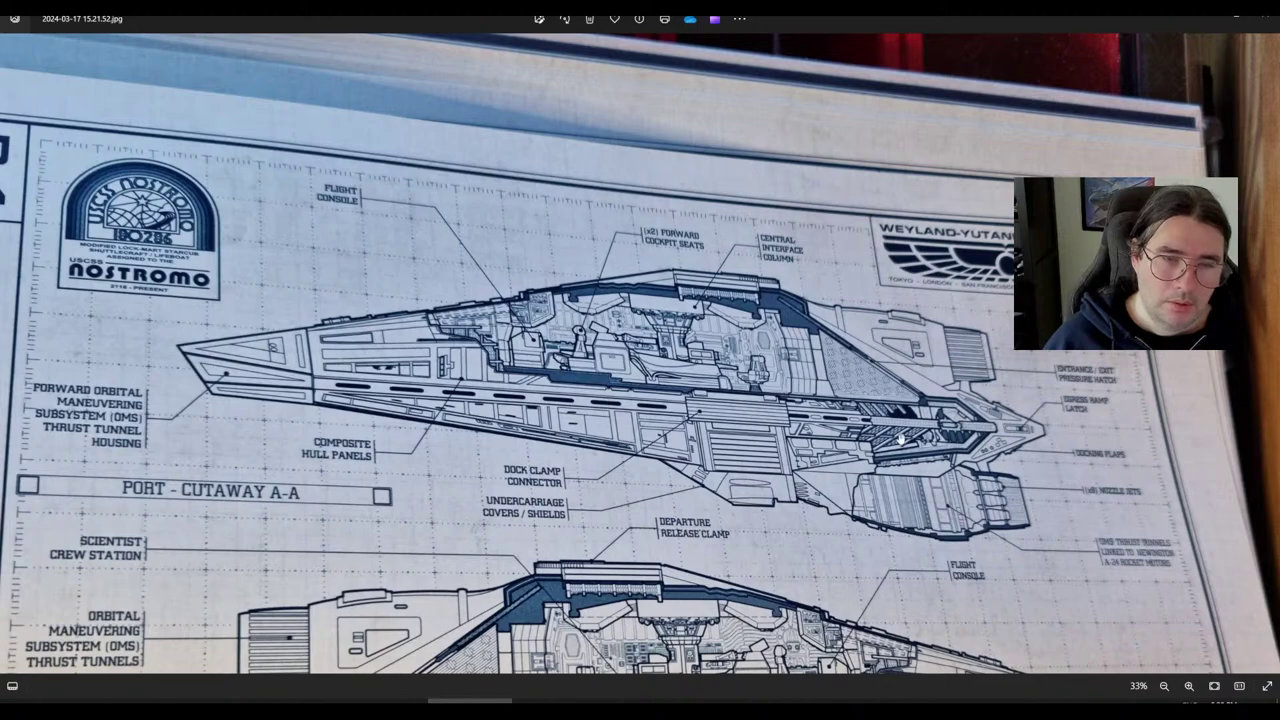
# Switch back to Maya and select the upper and lower parts of the rear airlock door frame.
pyautogui.click(974, 709)
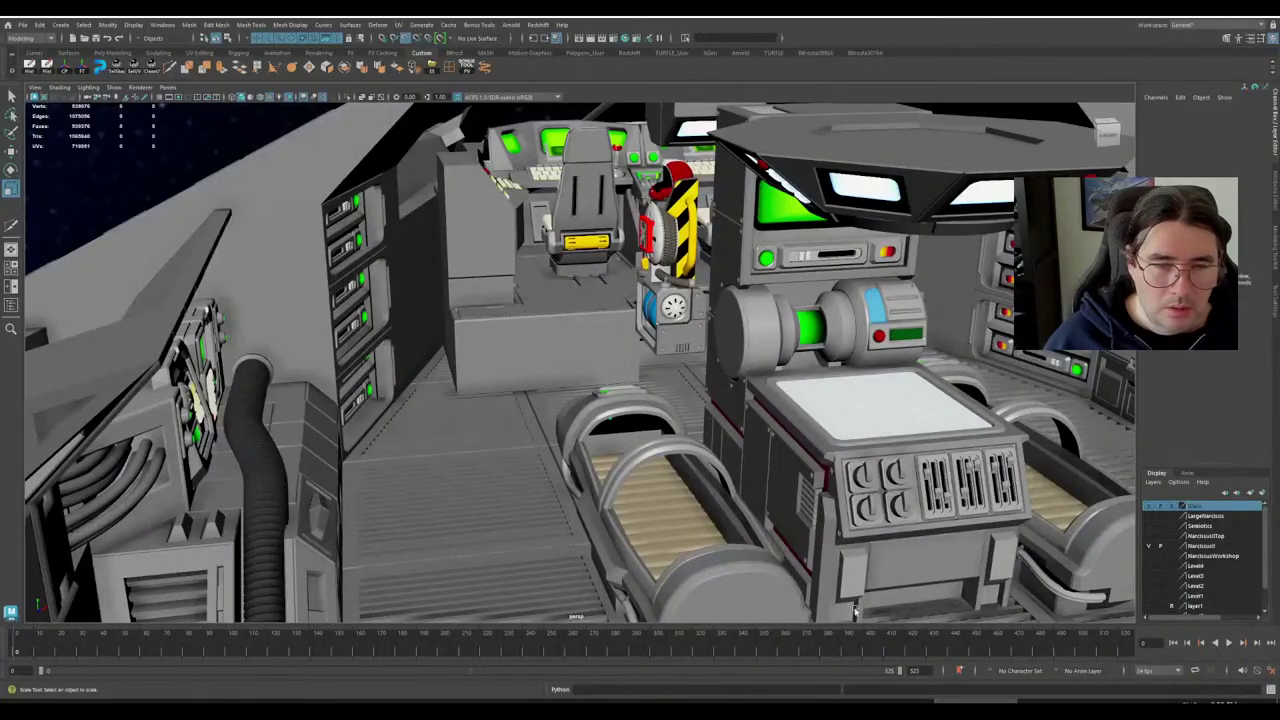
pyautogui.scroll(-6, 676, 464)
pyautogui.keyDown('alt'); pyautogui.moveTo(600, 560); pyautogui.dragTo(677, 473); pyautogui.keyUp('alt')
pyautogui.click(721, 461)
pyautogui.scroll(-4, 719, 466)
pyautogui.keyDown('shift'); pyautogui.click(567, 337); pyautogui.keyUp('shift')
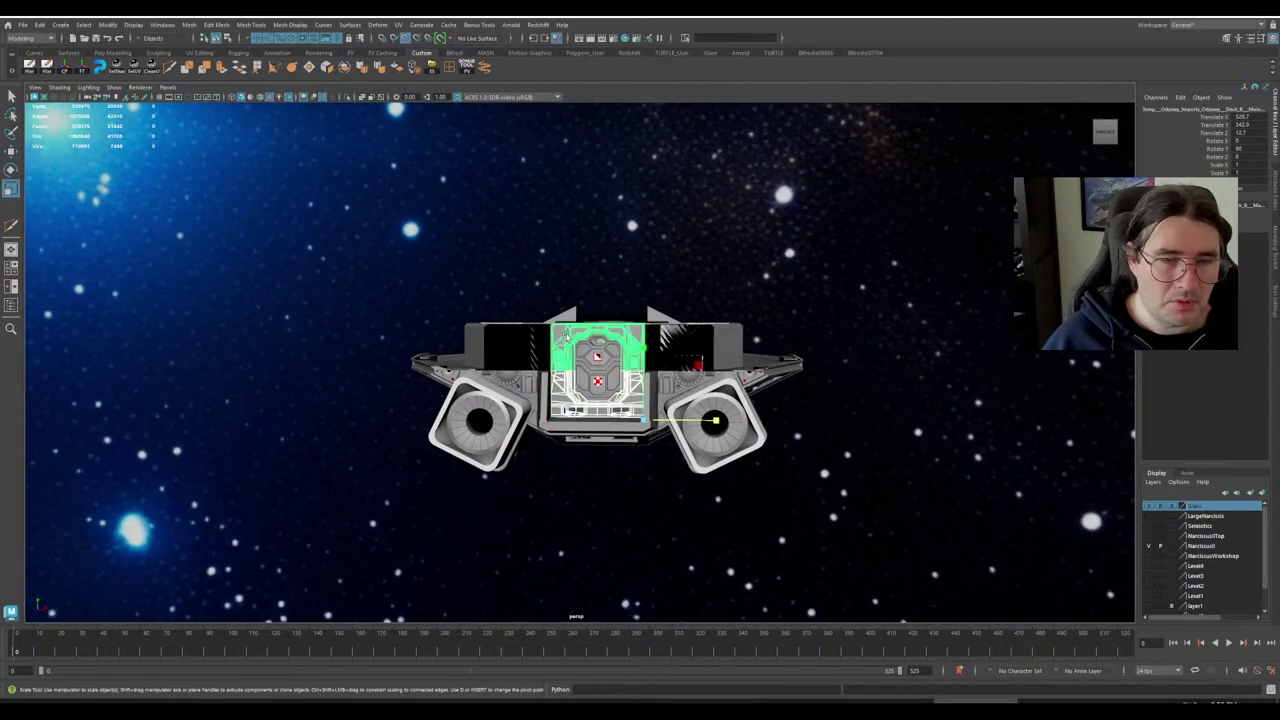
# Make the shuttle's top layer visible and show the whole shuttle in a maximized front view with the grid hidden.
pyautogui.click(1148, 535)
pyautogui.press('space')
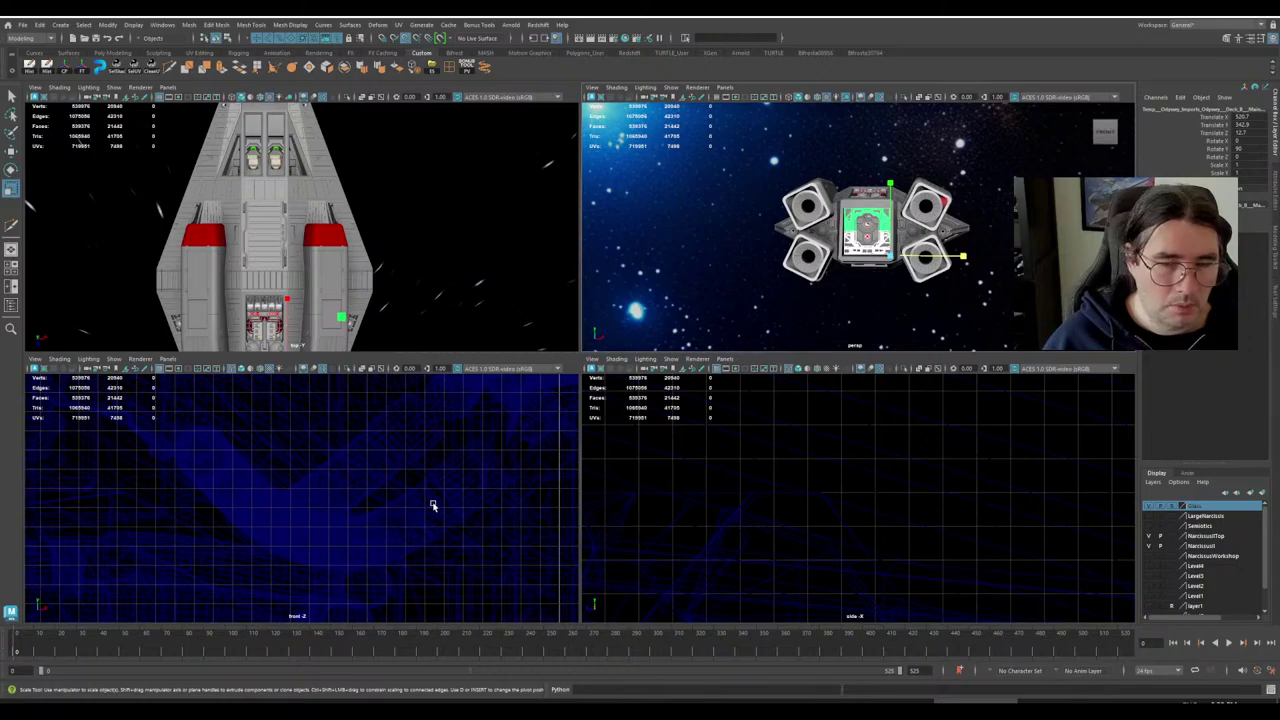
pyautogui.press('f')
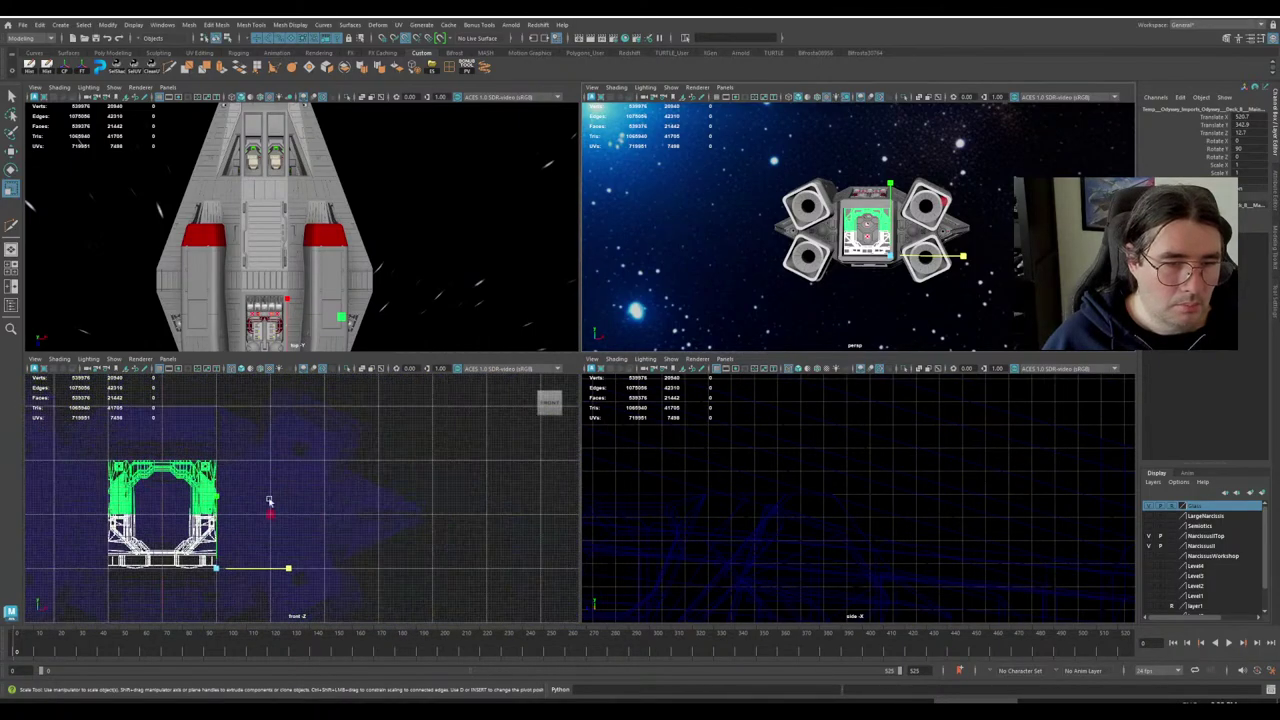
pyautogui.keyDown('alt'); pyautogui.moveTo(268, 500); pyautogui.dragTo(429, 485, button='middle'); pyautogui.keyUp('alt')
pyautogui.scroll(-3, 428, 494)
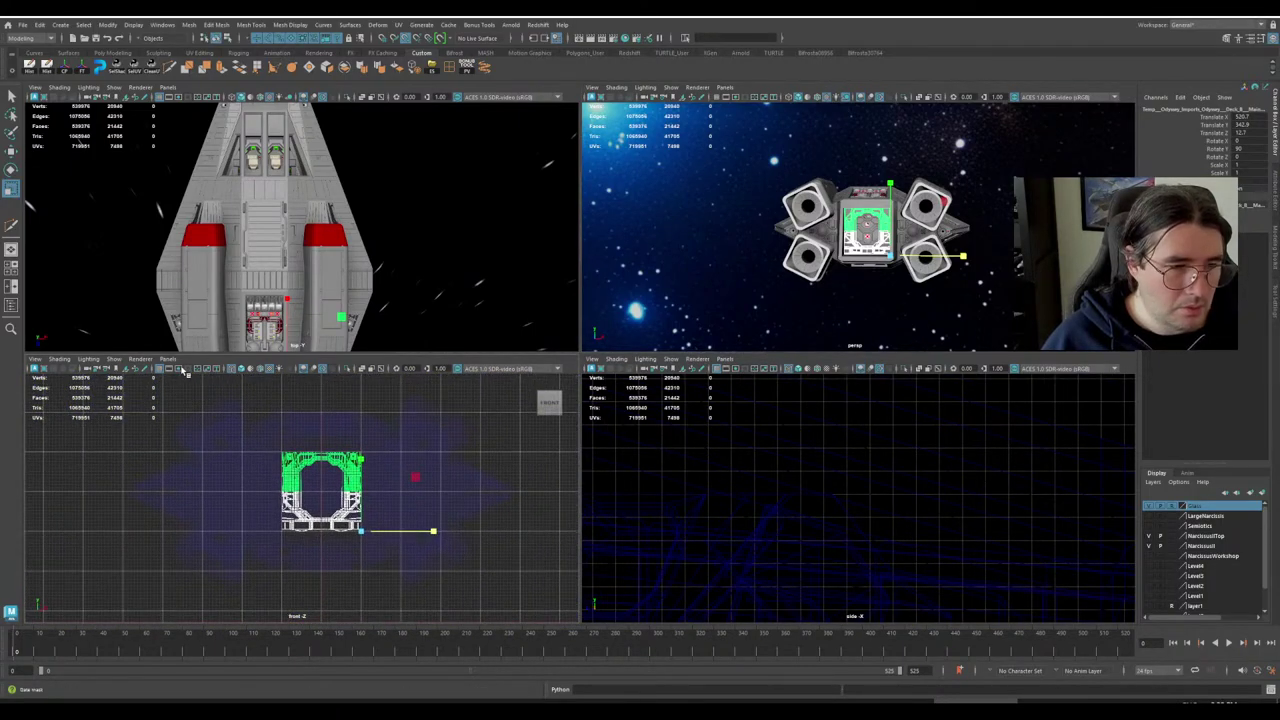
pyautogui.click(159, 369)
pyautogui.press('space')
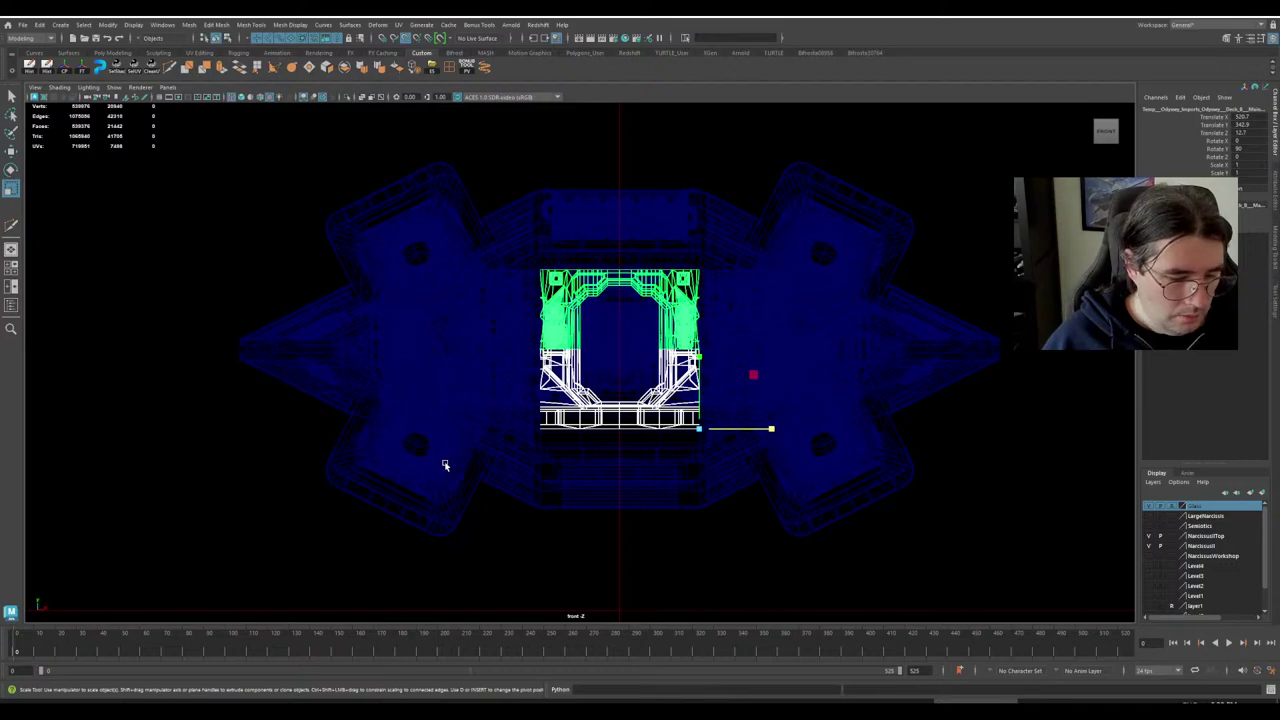
# Display the front view with textured shading and inspect the lower airlock door frame, leaving nothing selected.
pyautogui.press('6')
pyautogui.scroll(-2, 651, 522)
pyautogui.click(677, 477)
pyautogui.scroll(2, 630, 514)
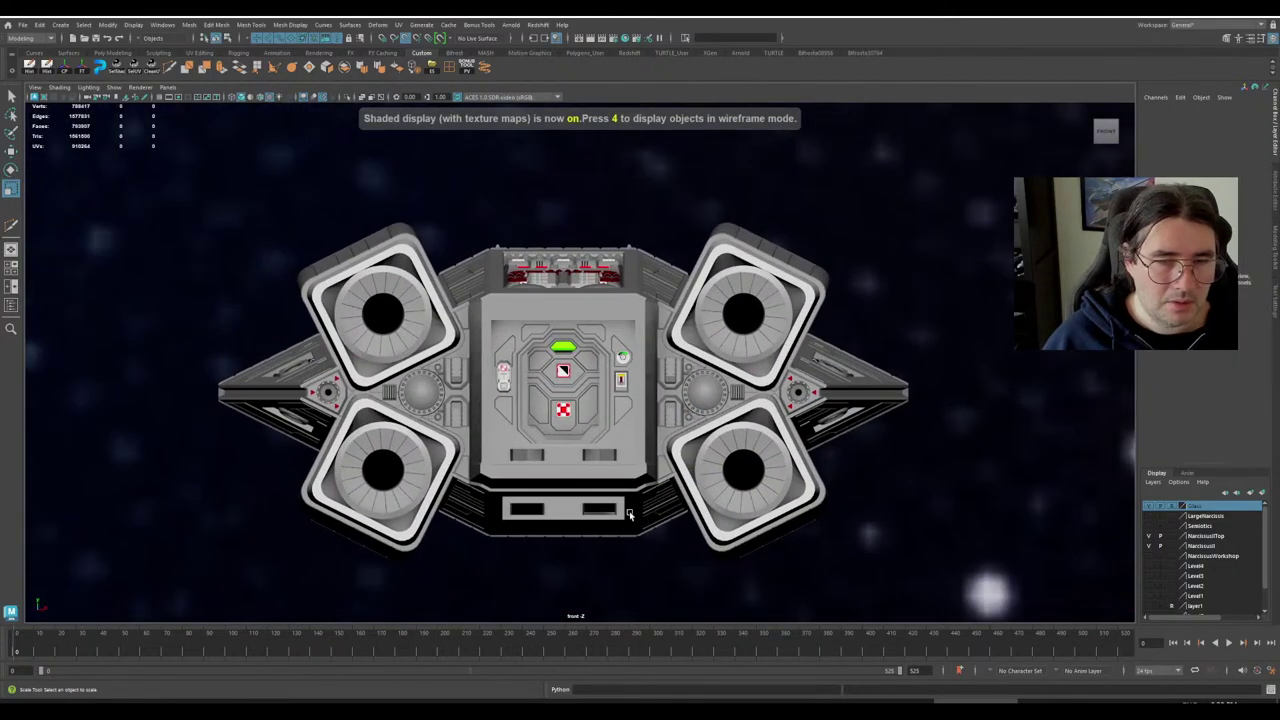
pyautogui.click(603, 462)
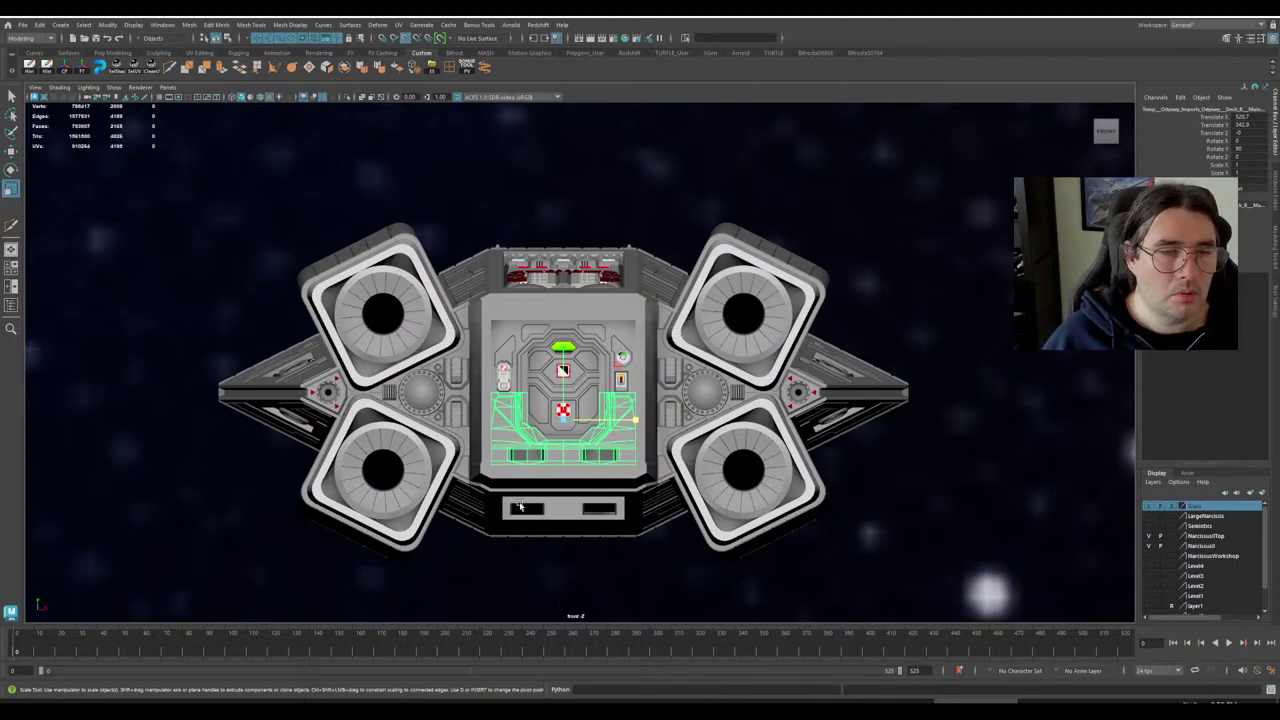
pyautogui.click(580, 585)
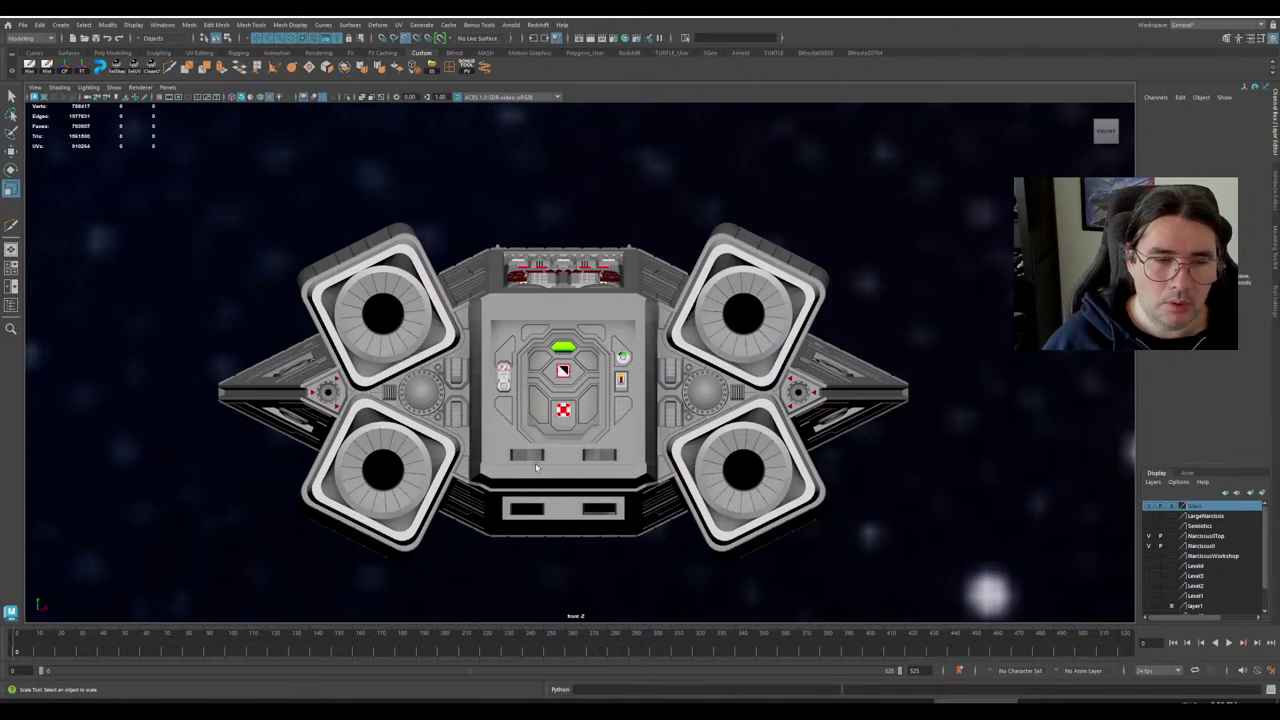
# Save the scene and return to the Scale tool.
pyautogui.press('q')
pyautogui.hotkey('ctrl', 's')
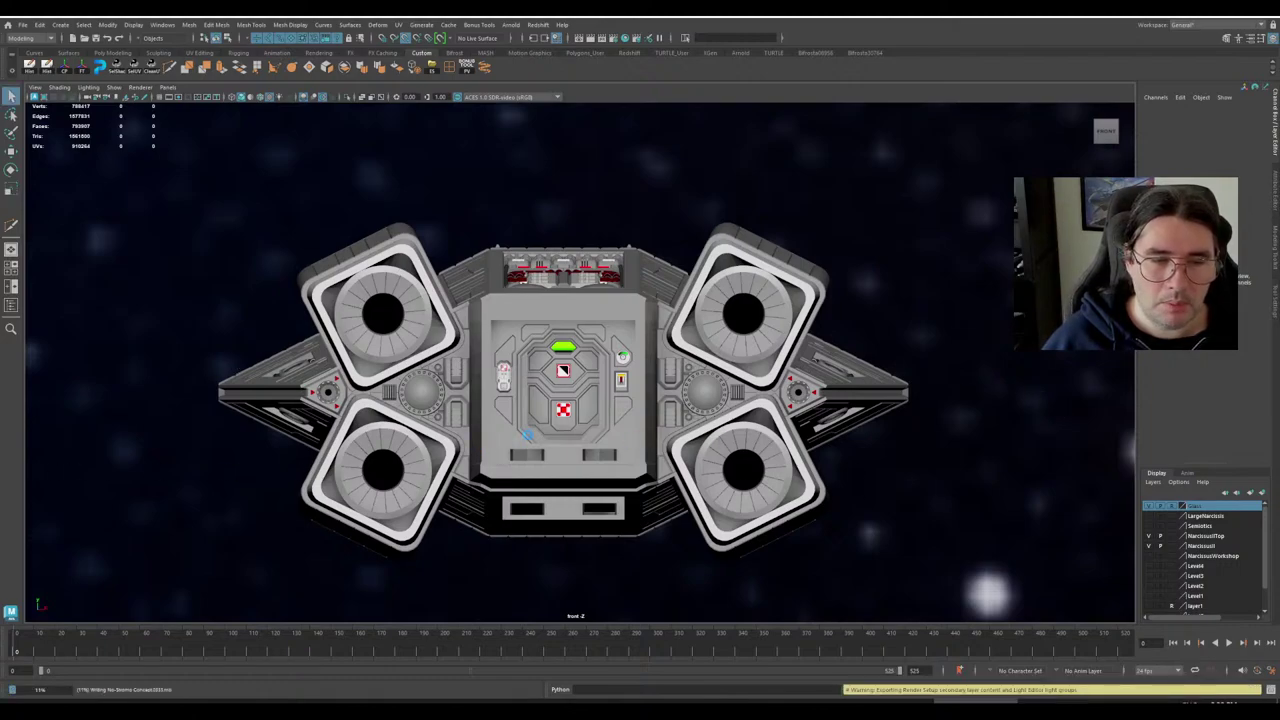
pyautogui.press('r')
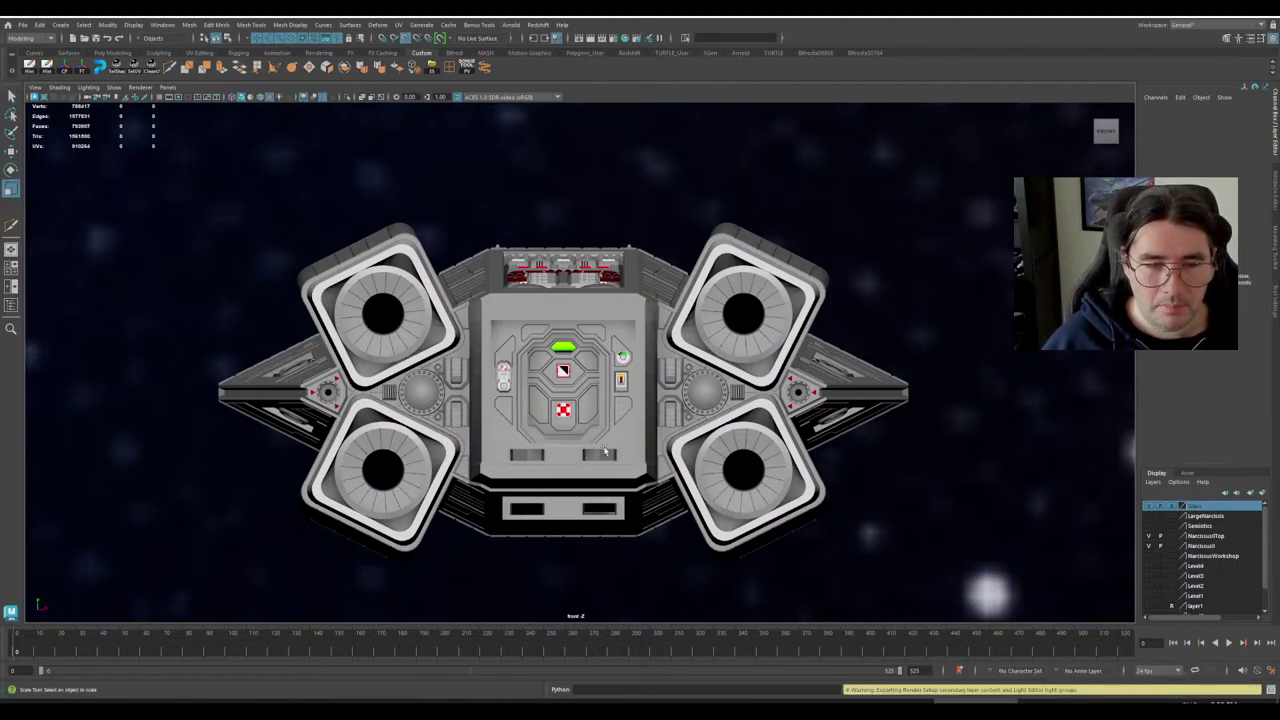
# Select the lower airlock door frame and show the shuttle in a maximized perspective view from its front side.
pyautogui.click(582, 451)
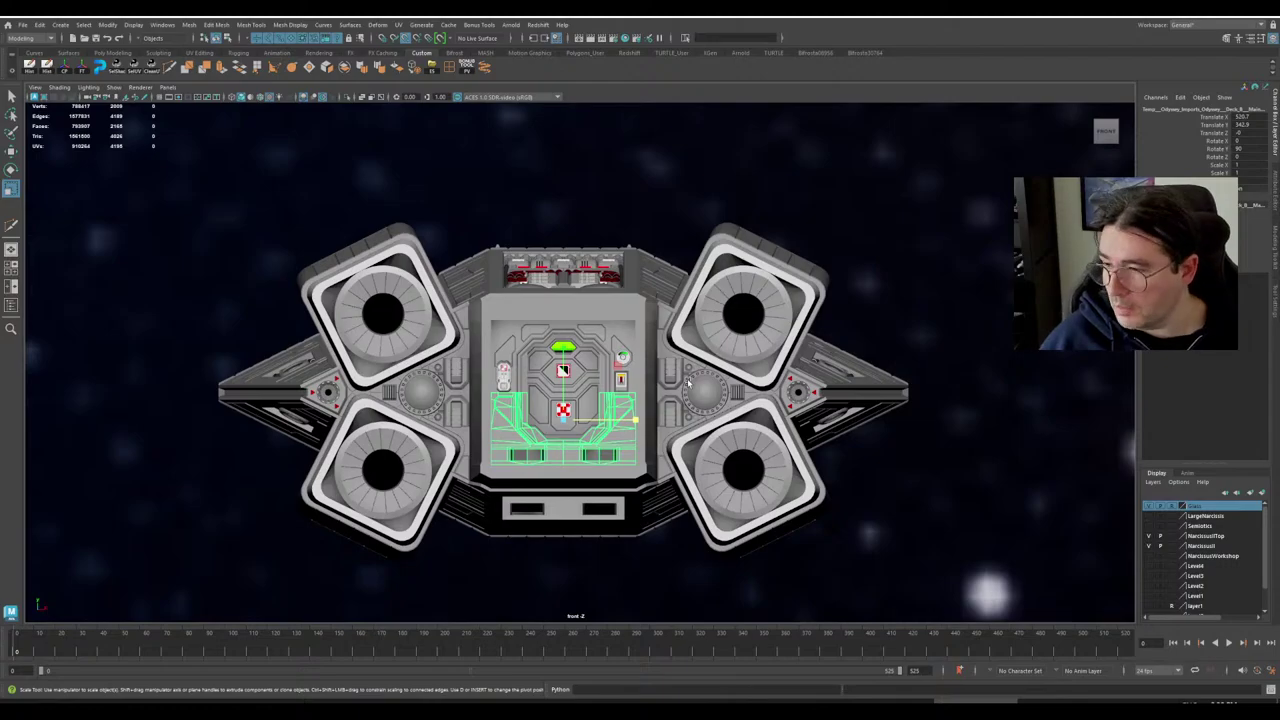
pyautogui.press('space')
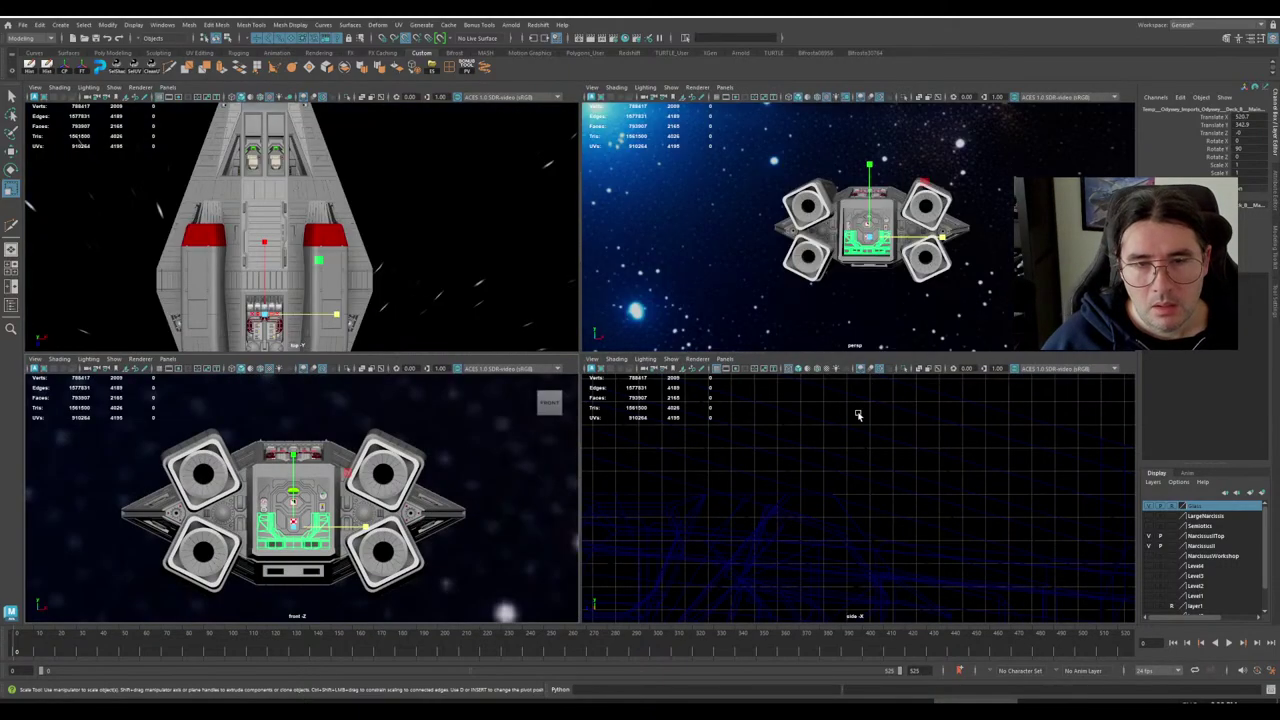
pyautogui.press('space')
pyautogui.keyDown('alt'); pyautogui.moveTo(750, 417); pyautogui.dragTo(930, 440); pyautogui.keyUp('alt')
pyautogui.scroll(4, 890, 460)
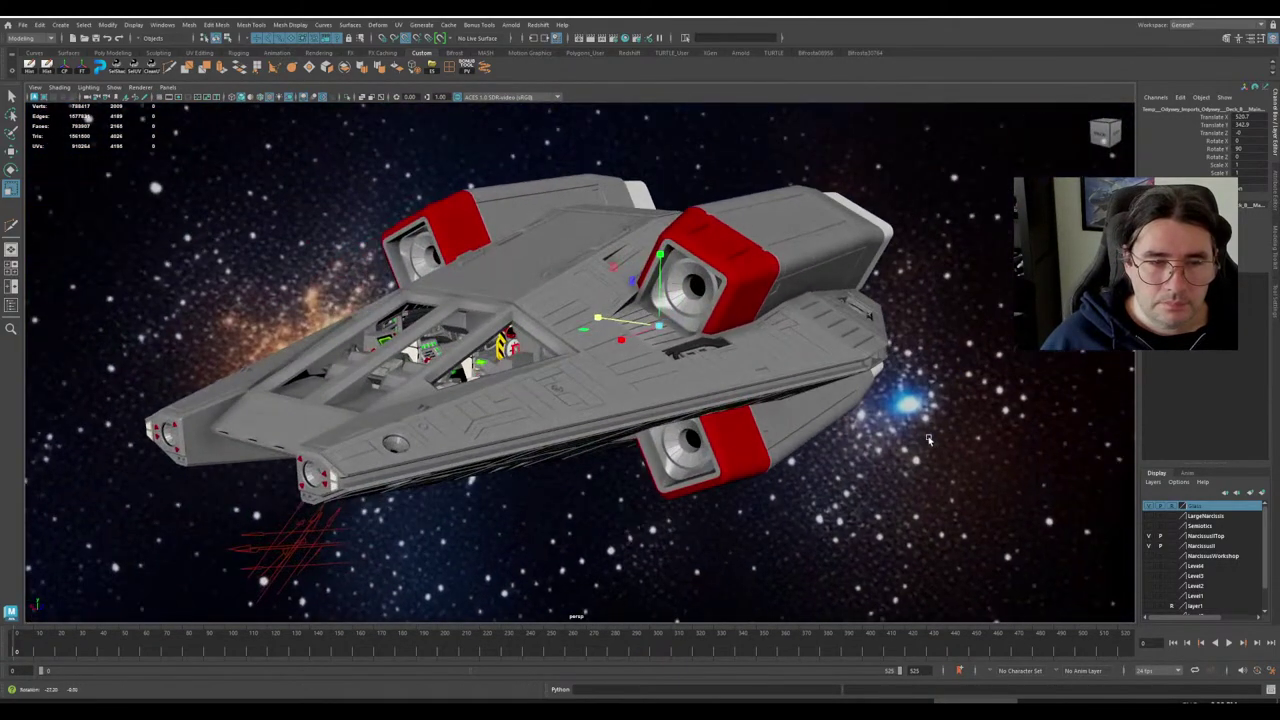
# Hide the shuttle's top layer to expose the interior and clear the selection.
pyautogui.click(1148, 537)
pyautogui.scroll(3, 828, 429)
pyautogui.scroll(4, 842, 482)
pyautogui.keyDown('alt'); pyautogui.moveTo(828, 429); pyautogui.dragTo(697, 521); pyautogui.keyUp('alt')
pyautogui.scroll(-5, 861, 494)
pyautogui.click(910, 499)
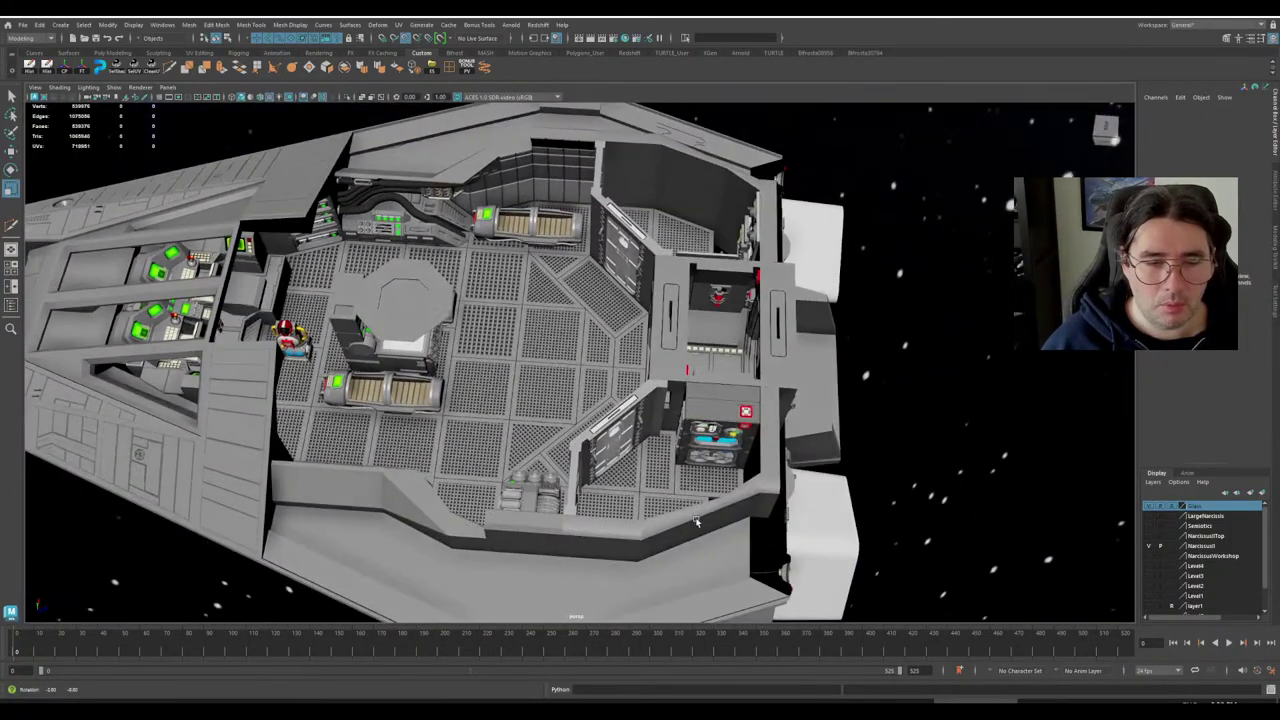
# Switch to the Narcissus blueprint image and examine the floor plan around the cabin, storage lockers and airlock.
pyautogui.click(638, 702)
pyautogui.scroll(-2, 601, 490)
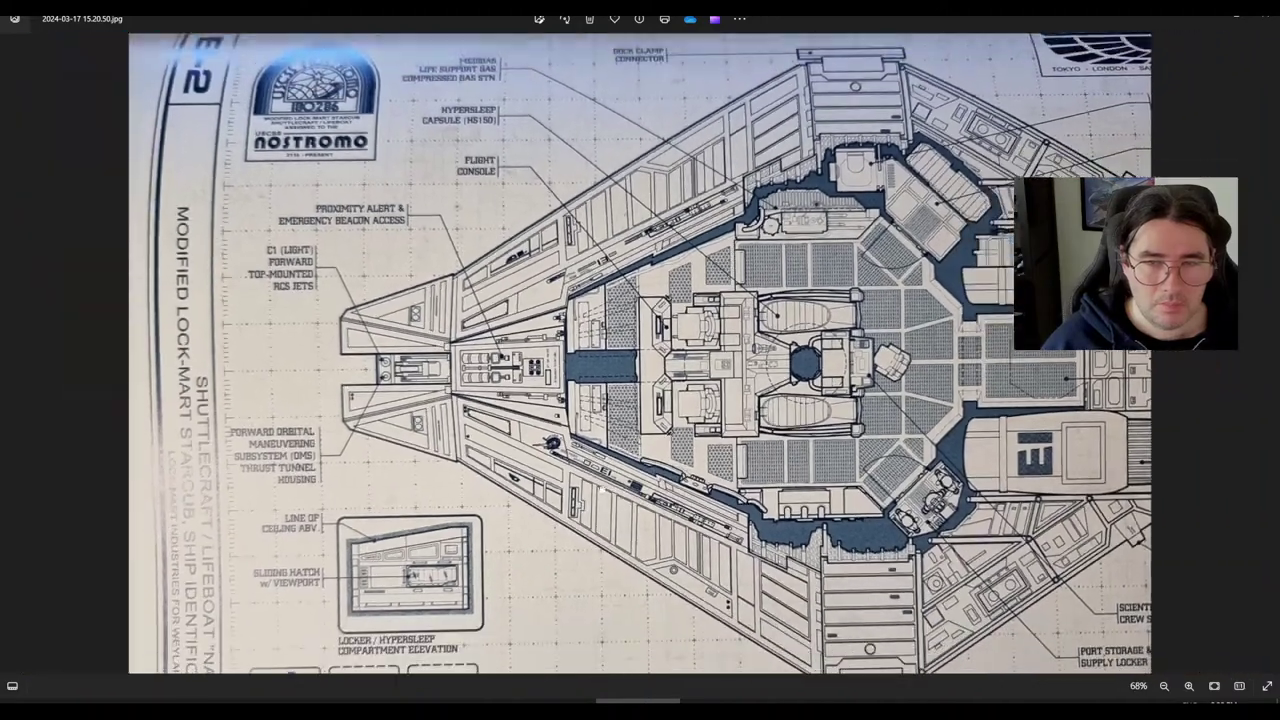
pyautogui.moveTo(601, 490); pyautogui.dragTo(535, 466)
pyautogui.moveTo(859, 474); pyautogui.dragTo(769, 466)
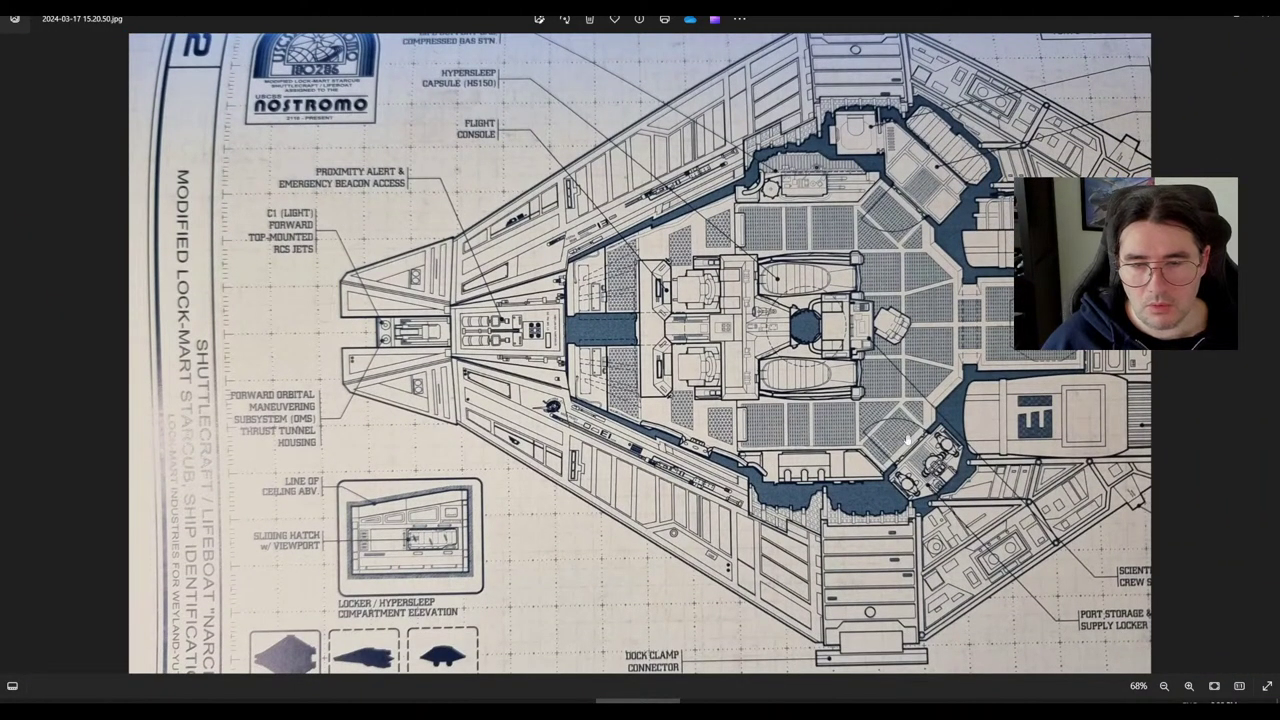
pyautogui.scroll(2, 892, 448)
pyautogui.scroll(2, 995, 484)
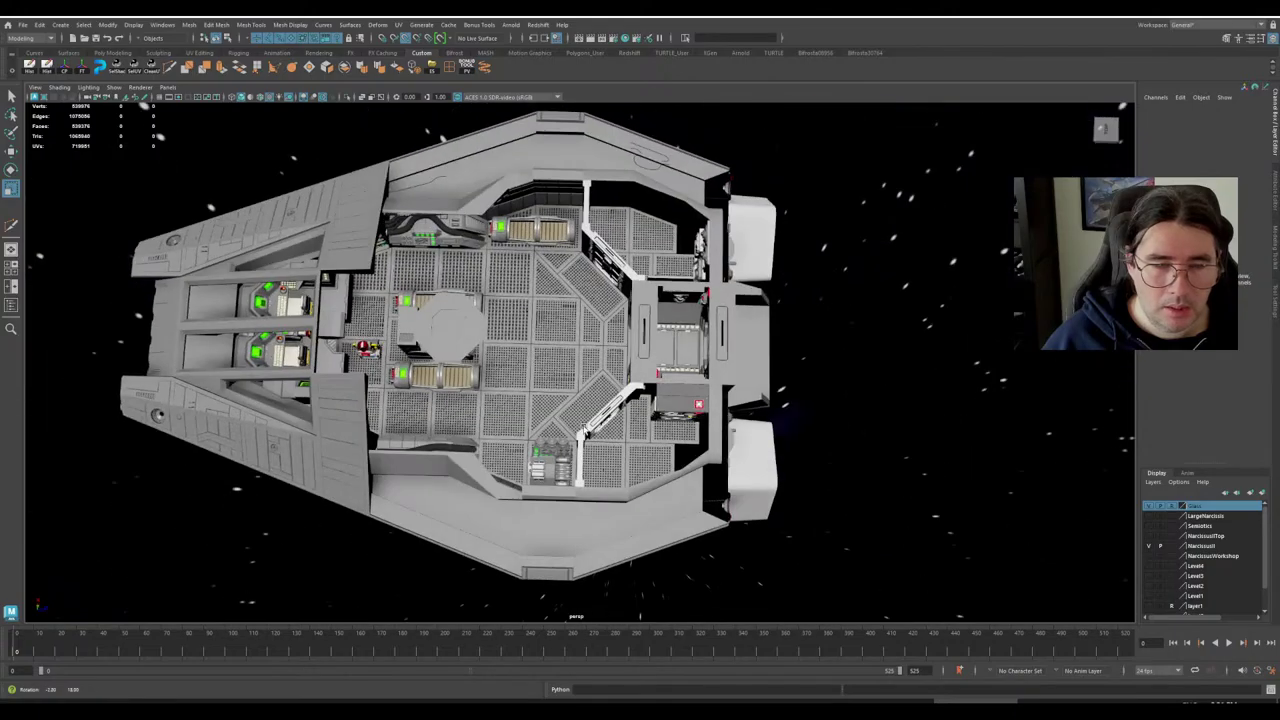
# Examine the shuttle's cabin layout, side rooms and airlock in Maya from above and from both sides.
pyautogui.scroll(5, 631, 415)
pyautogui.keyDown('alt'); pyautogui.moveTo(585, 258); pyautogui.dragTo(665, 420); pyautogui.keyUp('alt')
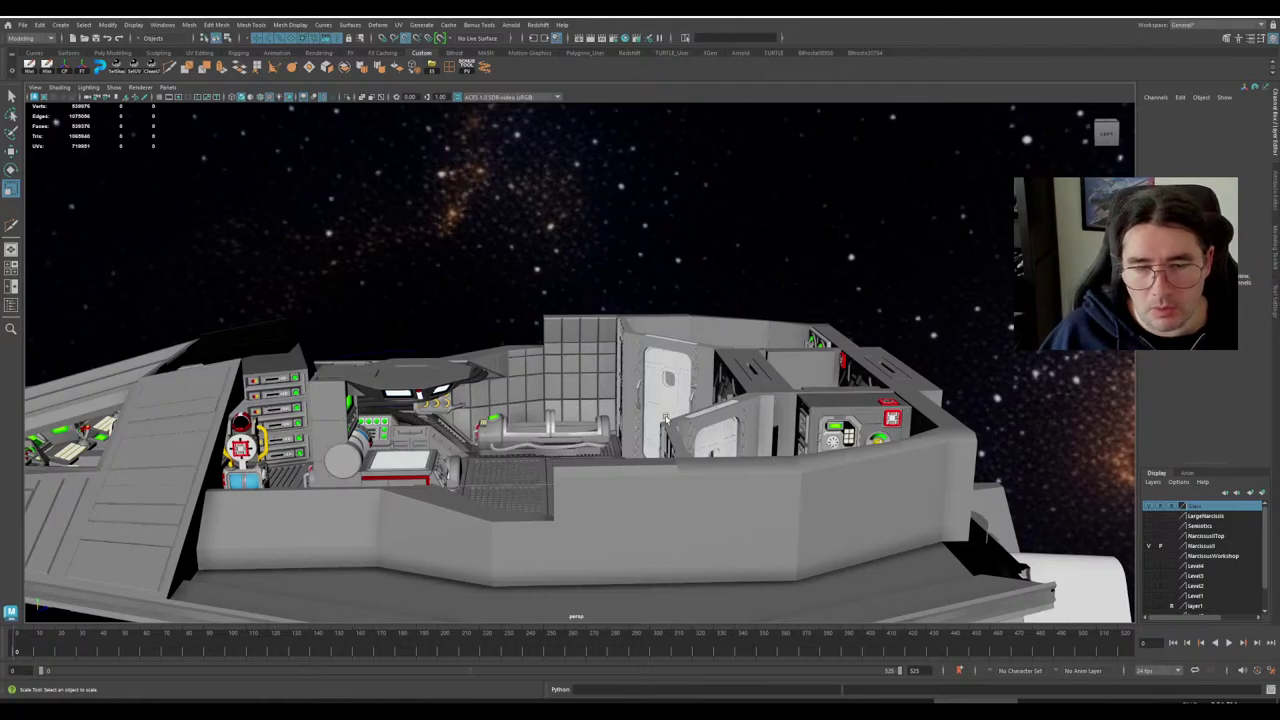
pyautogui.keyDown('alt'); pyautogui.moveTo(665, 420); pyautogui.dragTo(386, 533); pyautogui.keyUp('alt')
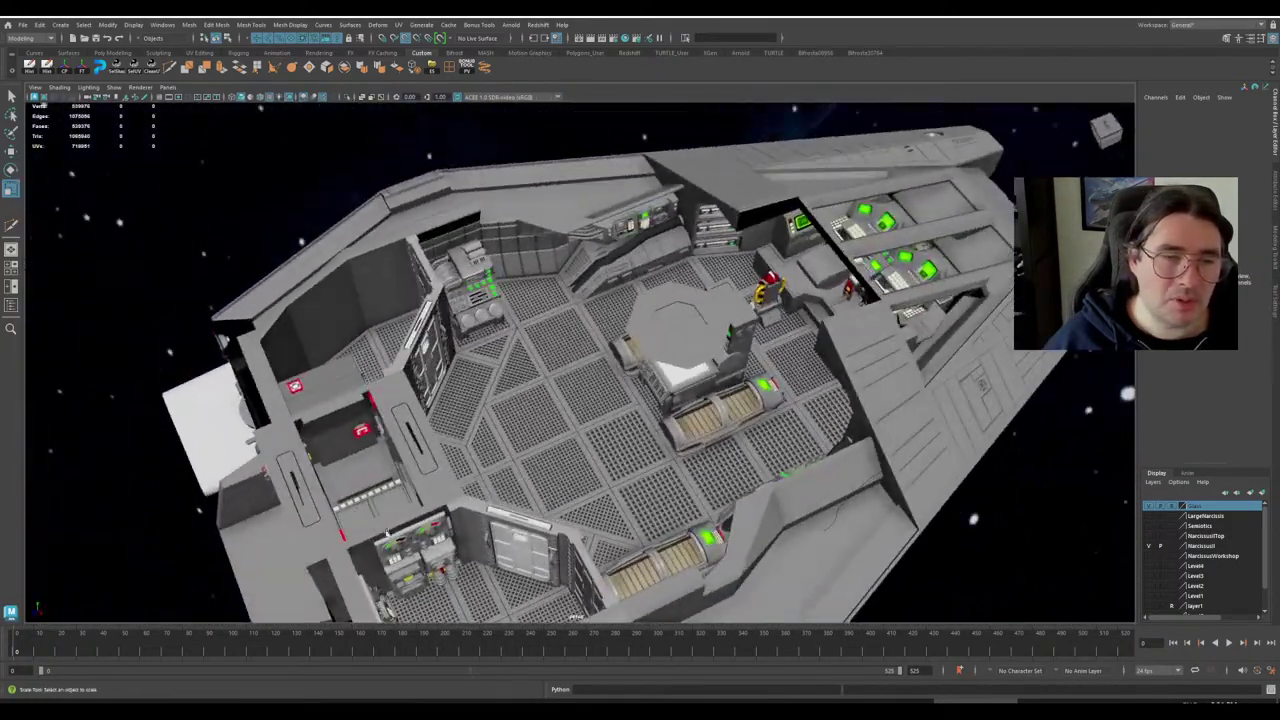
pyautogui.keyDown('alt'); pyautogui.moveTo(510, 500); pyautogui.dragTo(668, 505); pyautogui.keyUp('alt')
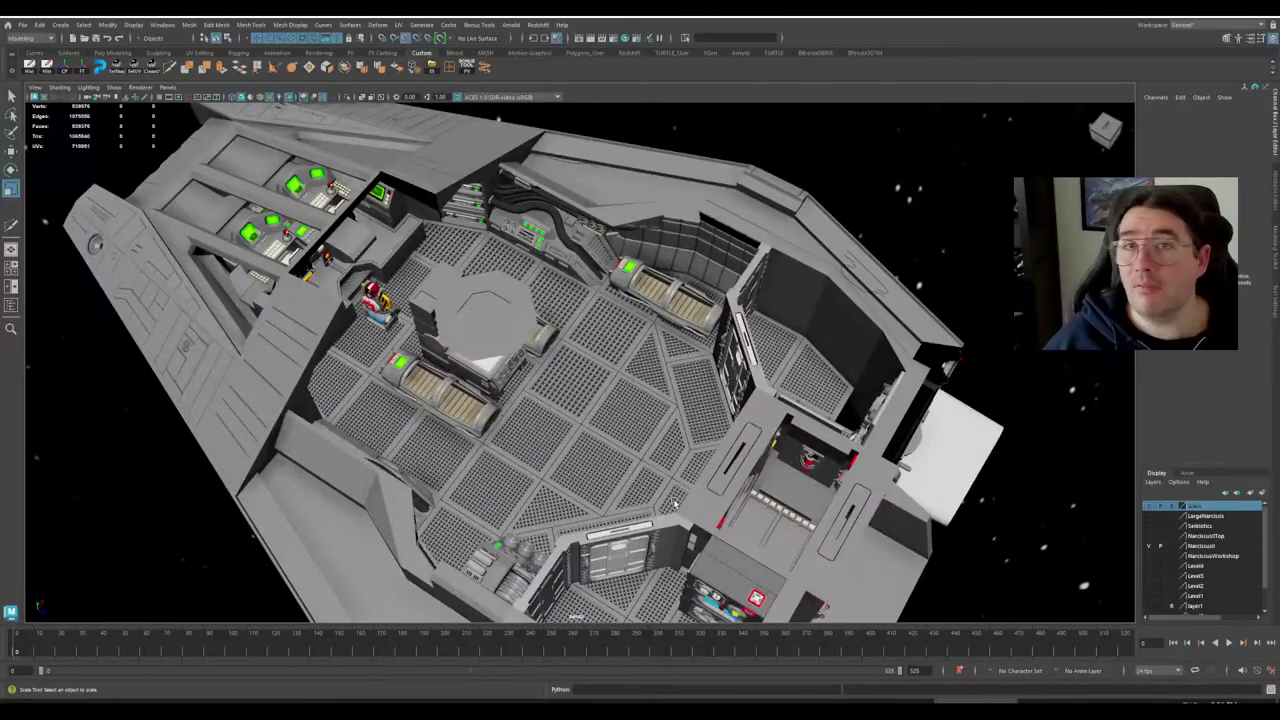
pyautogui.scroll(3, 640, 509)
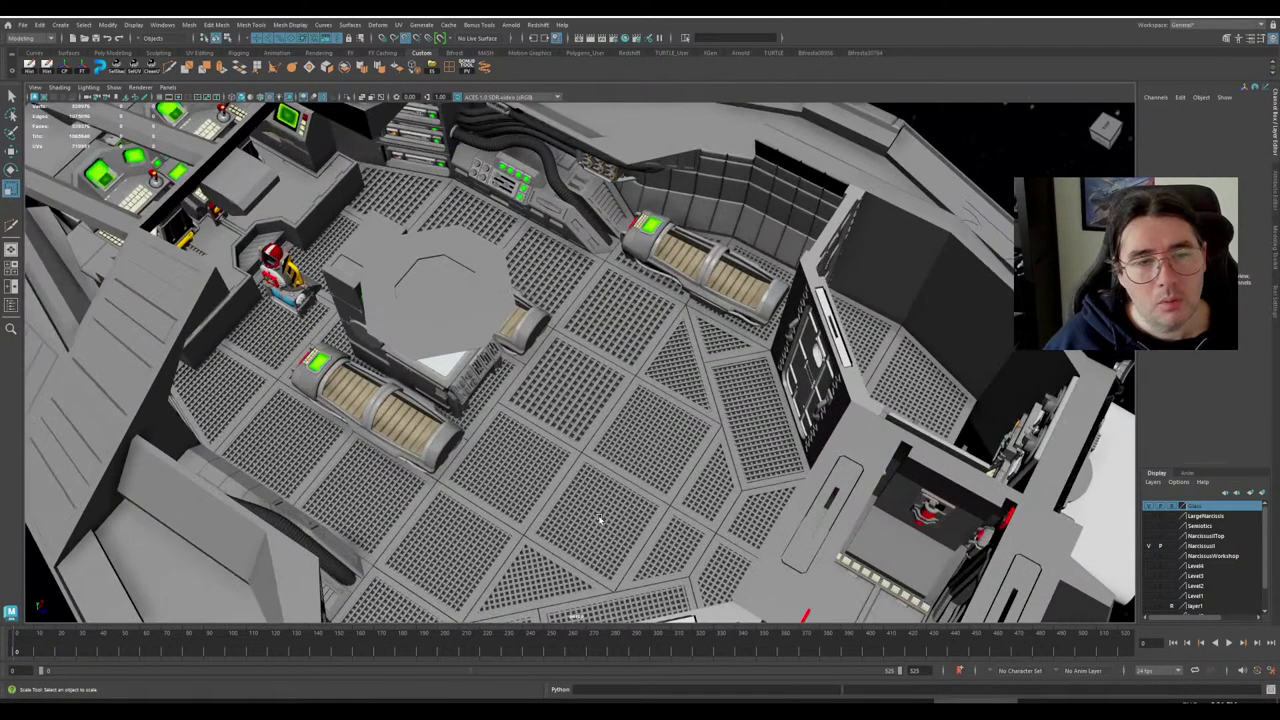
pyautogui.scroll(-5, 598, 515)
pyautogui.keyDown('alt'); pyautogui.moveTo(586, 528); pyautogui.dragTo(620, 509); pyautogui.keyUp('alt')
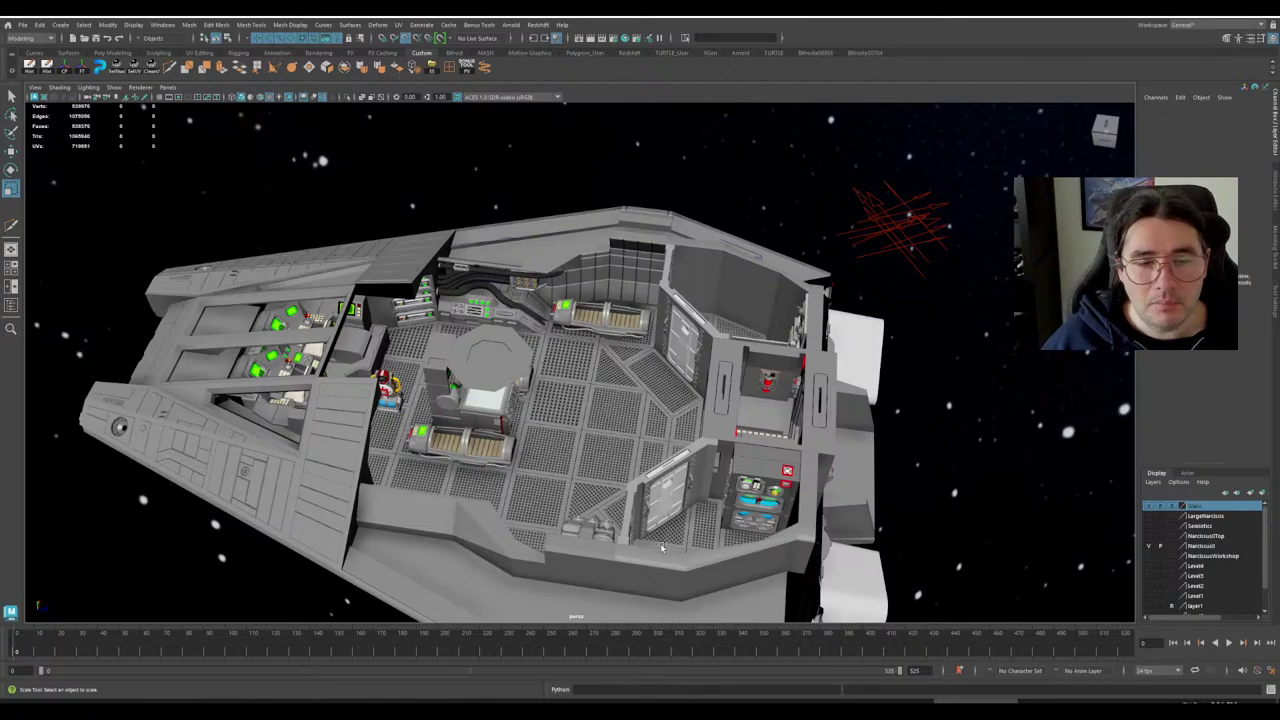
pyautogui.keyDown('alt'); pyautogui.moveTo(661, 547); pyautogui.dragTo(636, 544); pyautogui.keyUp('alt')
pyautogui.keyDown('alt'); pyautogui.moveTo(636, 544); pyautogui.dragTo(592, 537, button='middle'); pyautogui.keyUp('alt')
pyautogui.scroll(3, 592, 537)
pyautogui.keyDown('alt'); pyautogui.moveTo(605, 535); pyautogui.dragTo(596, 440); pyautogui.keyUp('alt')
pyautogui.scroll(-4, 624, 497)
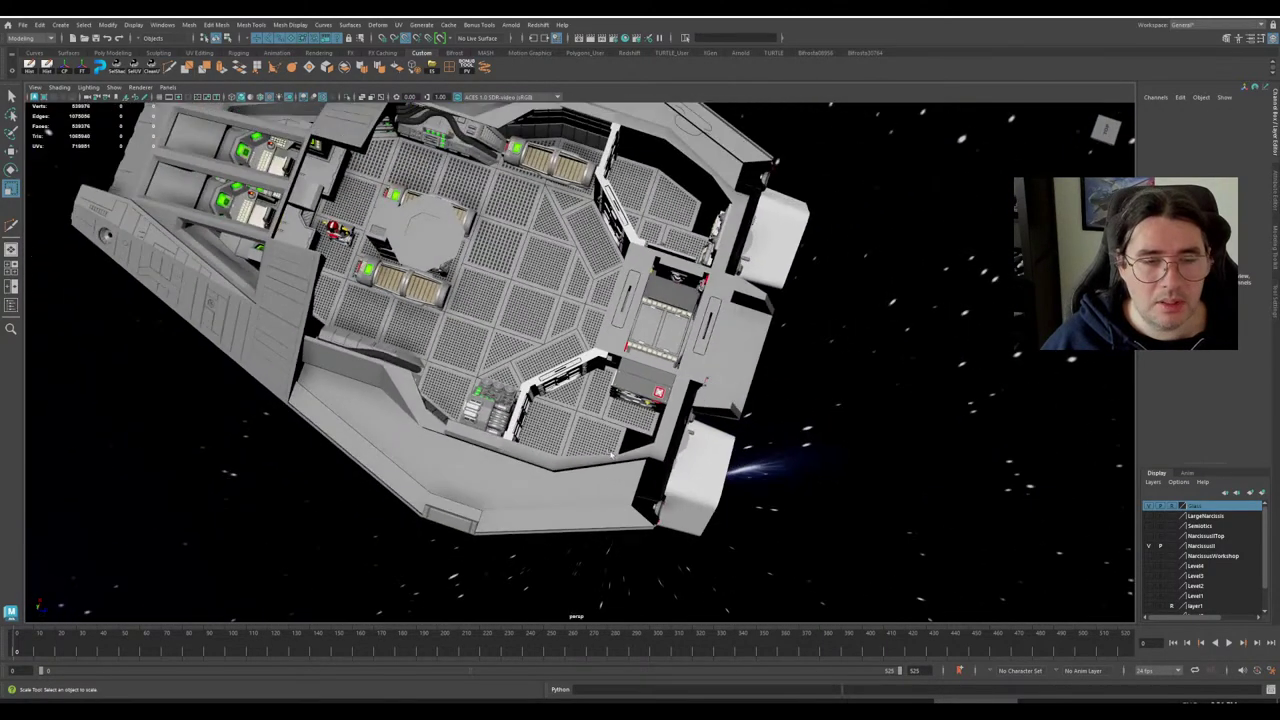
pyautogui.keyDown('alt'); pyautogui.moveTo(698, 192); pyautogui.dragTo(723, 305, button='middle'); pyautogui.keyUp('alt')
pyautogui.keyDown('alt'); pyautogui.moveTo(655, 412); pyautogui.dragTo(763, 419, button='middle'); pyautogui.keyUp('alt')
pyautogui.scroll(2, 763, 419)
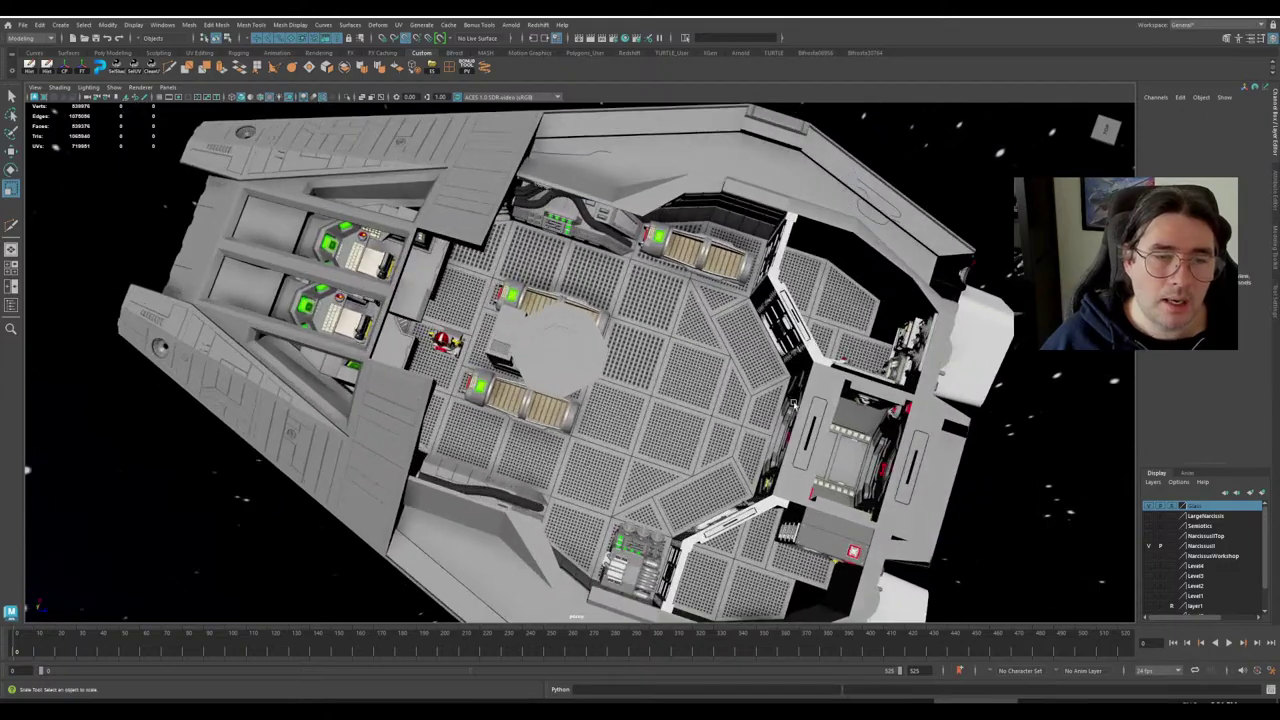
# Move inside the cabin and examine the cockpit seats, consoles and raised floor from eye level.
pyautogui.moveTo(763, 420)
pyautogui.keyDown('alt'); pyautogui.mouseDown()
pyautogui.moveTo(751, 366)
pyautogui.moveTo(709, 403)
pyautogui.moveTo(769, 400)
pyautogui.mouseUp(); pyautogui.keyUp('alt')
pyautogui.keyDown('alt'); pyautogui.moveTo(663, 403); pyautogui.dragTo(871, 414, button='middle'); pyautogui.keyUp('alt')
pyautogui.scroll(4, 803, 397)
pyautogui.keyDown('alt'); pyautogui.moveTo(871, 414); pyautogui.dragTo(740, 383); pyautogui.keyUp('alt')
pyautogui.keyDown('alt'); pyautogui.moveTo(830, 475); pyautogui.dragTo(687, 319, button='middle'); pyautogui.keyUp('alt')
pyautogui.keyDown('alt'); pyautogui.moveTo(687, 319); pyautogui.dragTo(699, 355); pyautogui.keyUp('alt')
pyautogui.scroll(5, 700, 356)
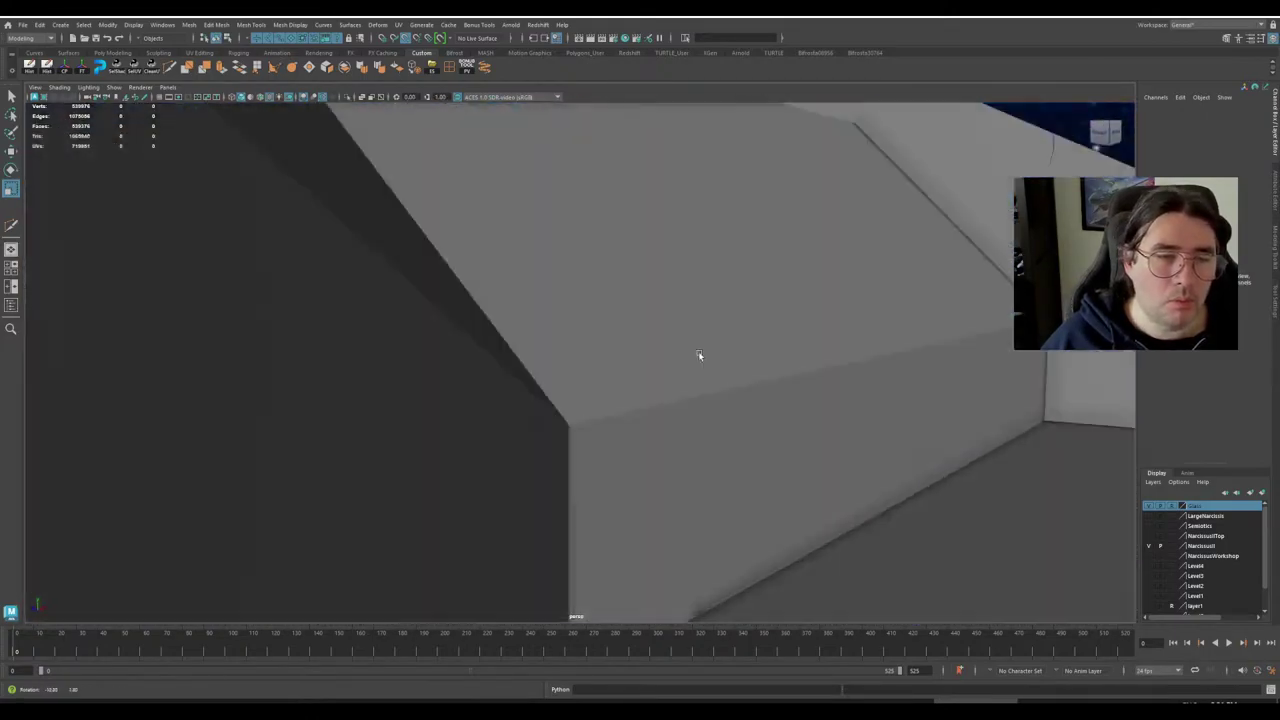
pyautogui.keyDown('alt'); pyautogui.moveTo(664, 322); pyautogui.dragTo(672, 408, button='middle'); pyautogui.keyUp('alt')
pyautogui.keyDown('alt'); pyautogui.moveTo(672, 408); pyautogui.dragTo(690, 320); pyautogui.keyUp('alt')
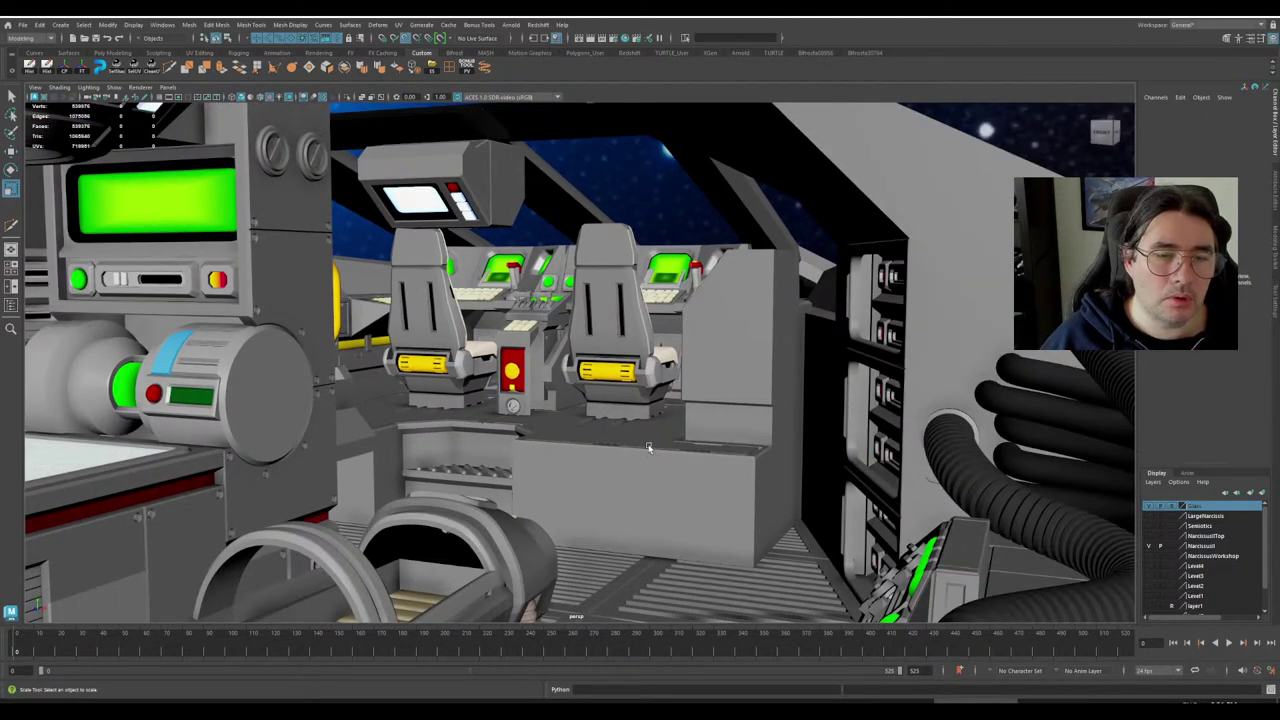
# Examine the cockpit and the front of the cabin from above, ending with a top-down look at the seats.
pyautogui.keyDown('alt'); pyautogui.moveTo(648, 447); pyautogui.dragTo(634, 514); pyautogui.keyUp('alt')
pyautogui.scroll(3, 634, 514)
pyautogui.keyDown('alt'); pyautogui.moveTo(634, 514); pyautogui.dragTo(689, 451, button='middle'); pyautogui.keyUp('alt')
pyautogui.keyDown('alt'); pyautogui.moveTo(689, 451); pyautogui.dragTo(697, 508); pyautogui.keyUp('alt')
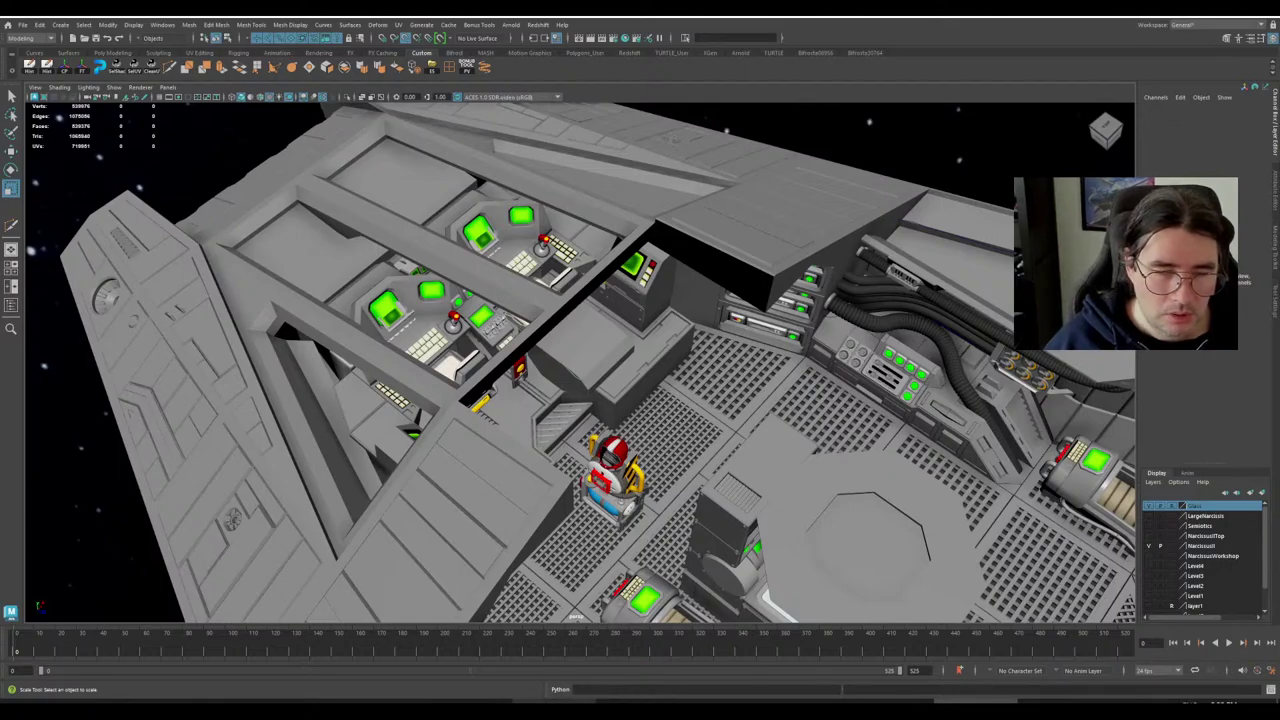
pyautogui.keyDown('alt'); pyautogui.moveTo(712, 278); pyautogui.dragTo(580, 290, button='right'); pyautogui.keyUp('alt')
pyautogui.keyDown('alt'); pyautogui.moveTo(580, 290); pyautogui.dragTo(660, 380); pyautogui.keyUp('alt')
pyautogui.keyDown('alt'); pyautogui.moveTo(660, 385); pyautogui.dragTo(650, 363, button='middle'); pyautogui.keyUp('alt')
pyautogui.scroll(3, 650, 365)
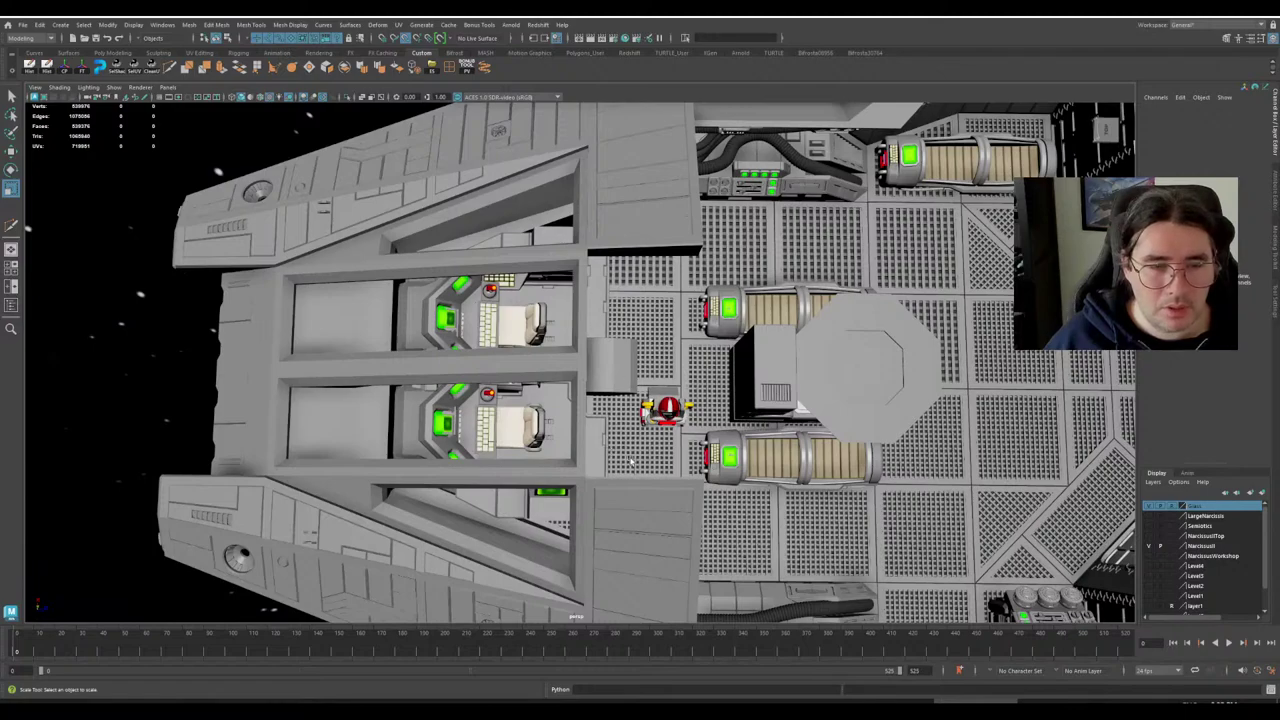
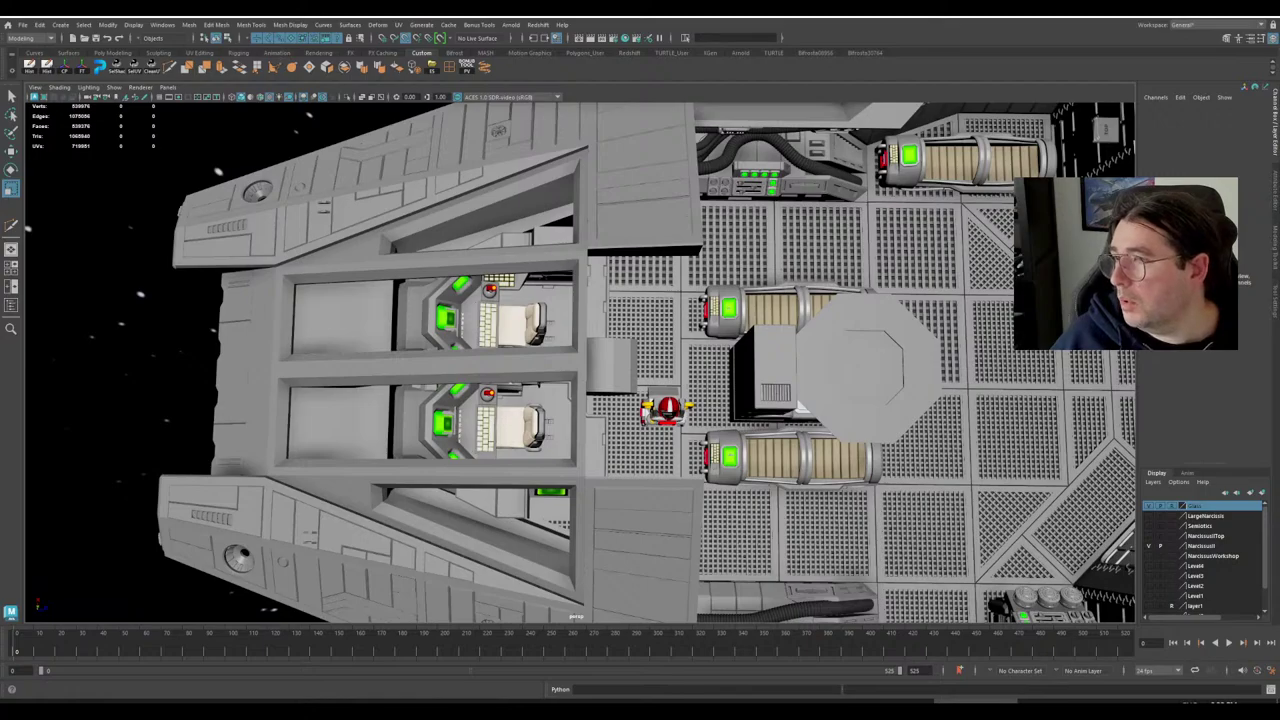
# Check the Nostromo A Deck schematic in the browser and return to the Maya scene.
pyautogui.moveTo(1275, 175); pyautogui.dragTo(888, 132)
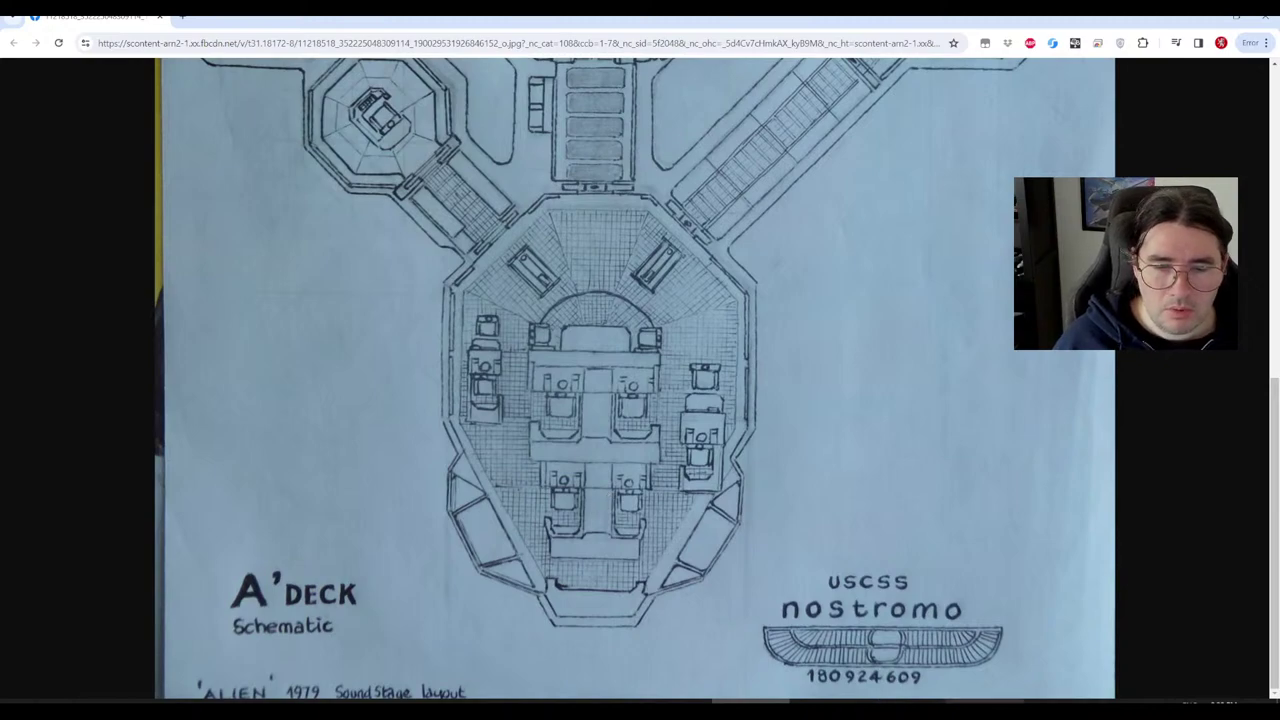
pyautogui.click(985, 703)
pyautogui.scroll(-1, 614, 304)
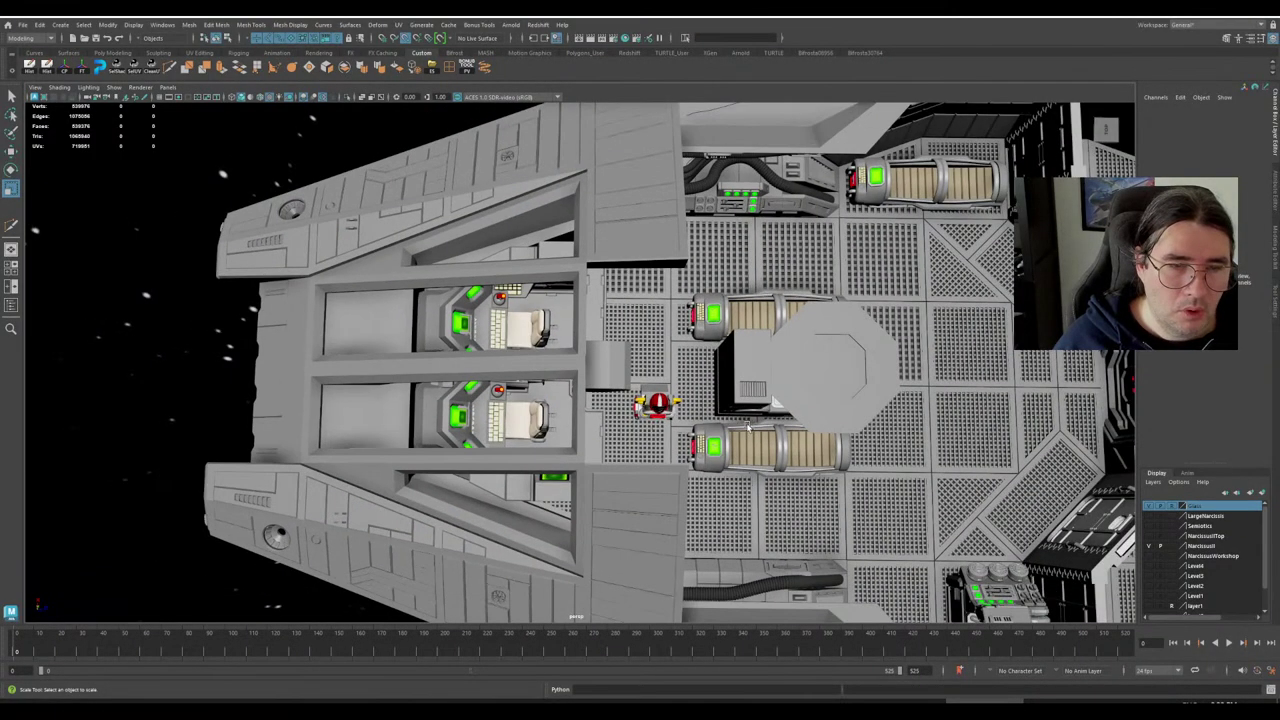
# Select the cockpit floor structure, then select and frame the red-helmeted suit standing at the cockpit entrance.
pyautogui.keyDown('alt'); pyautogui.moveTo(750, 427); pyautogui.dragTo(631, 404); pyautogui.keyUp('alt')
pyautogui.keyDown('alt'); pyautogui.moveTo(631, 404); pyautogui.dragTo(616, 393, button='middle'); pyautogui.keyUp('alt')
pyautogui.keyDown('alt'); pyautogui.moveTo(616, 395); pyautogui.dragTo(531, 436); pyautogui.keyUp('alt')
pyautogui.click(613, 458)
pyautogui.press('f')
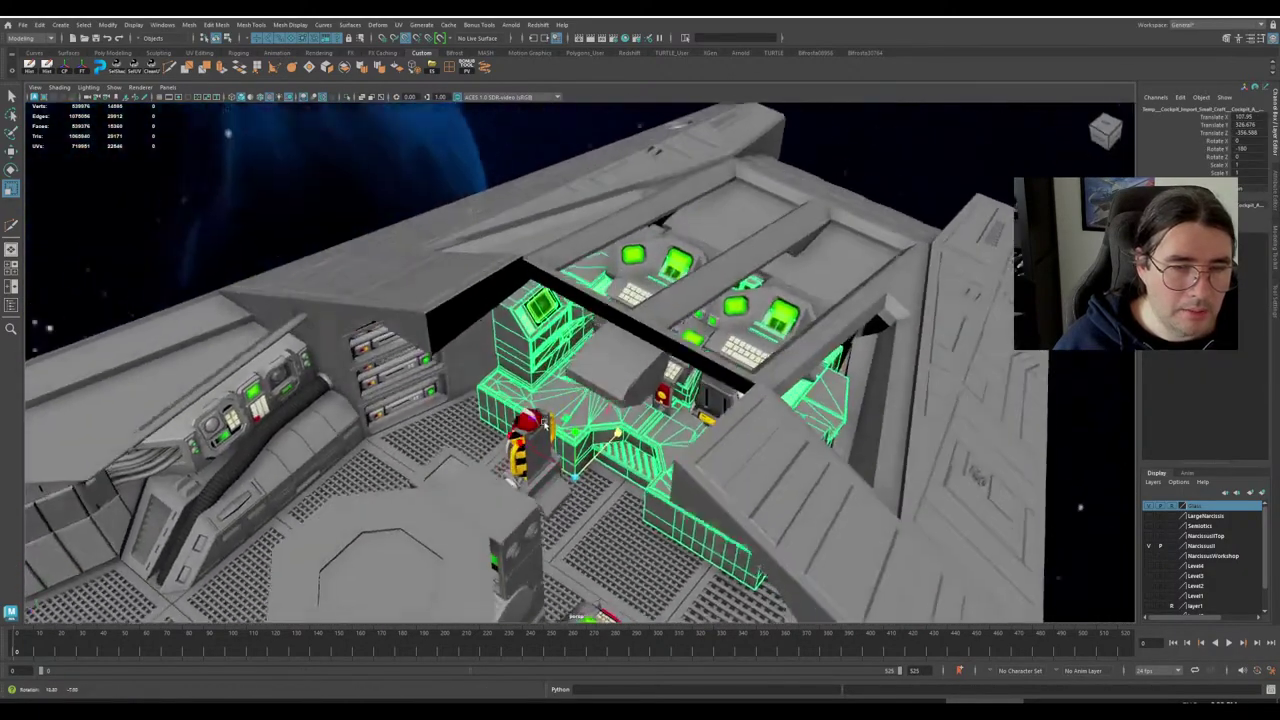
pyautogui.keyDown('alt'); pyautogui.moveTo(505, 306); pyautogui.dragTo(586, 364); pyautogui.keyUp('alt')
pyautogui.click(700, 275)
pyautogui.press('f')
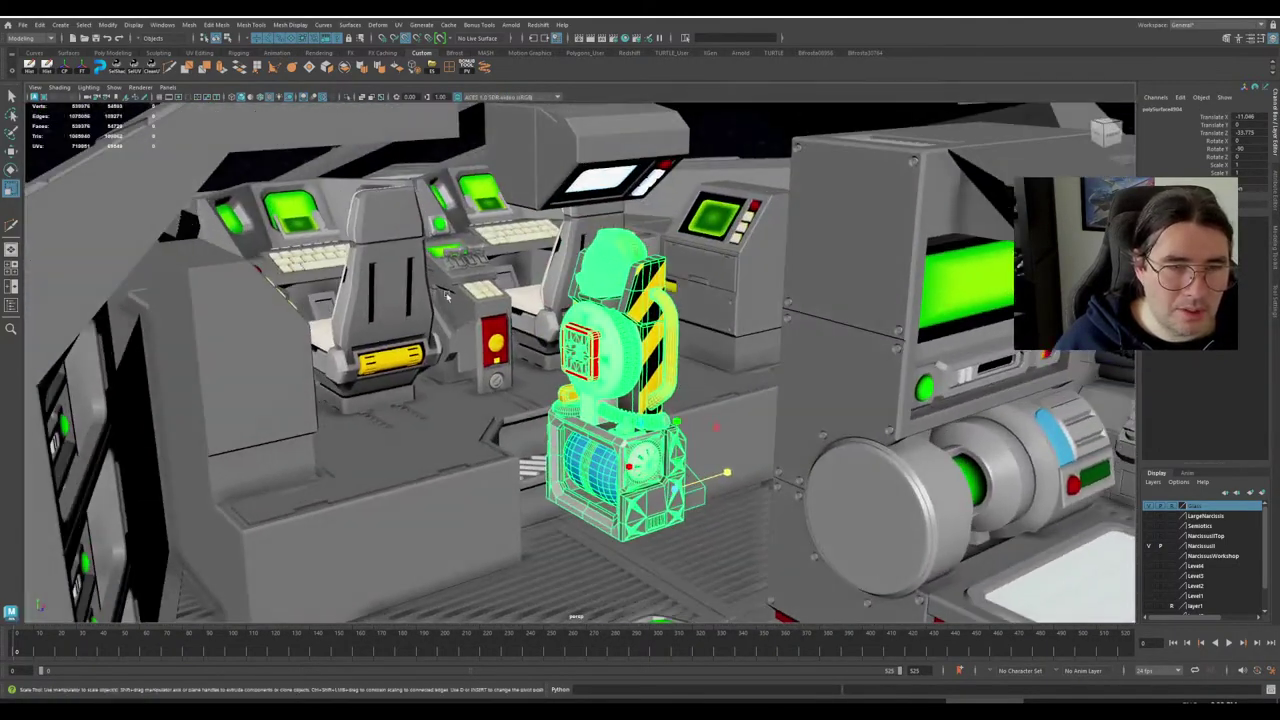
# Clear the selection and examine the cockpit entrance, the central console and the surrounding front cabin.
pyautogui.scroll(-4, 438, 211)
pyautogui.keyDown('alt'); pyautogui.moveTo(446, 214); pyautogui.dragTo(525, 248); pyautogui.keyUp('alt')
pyautogui.scroll(-3, 514, 277)
pyautogui.click(725, 176)
pyautogui.scroll(4, 655, 245)
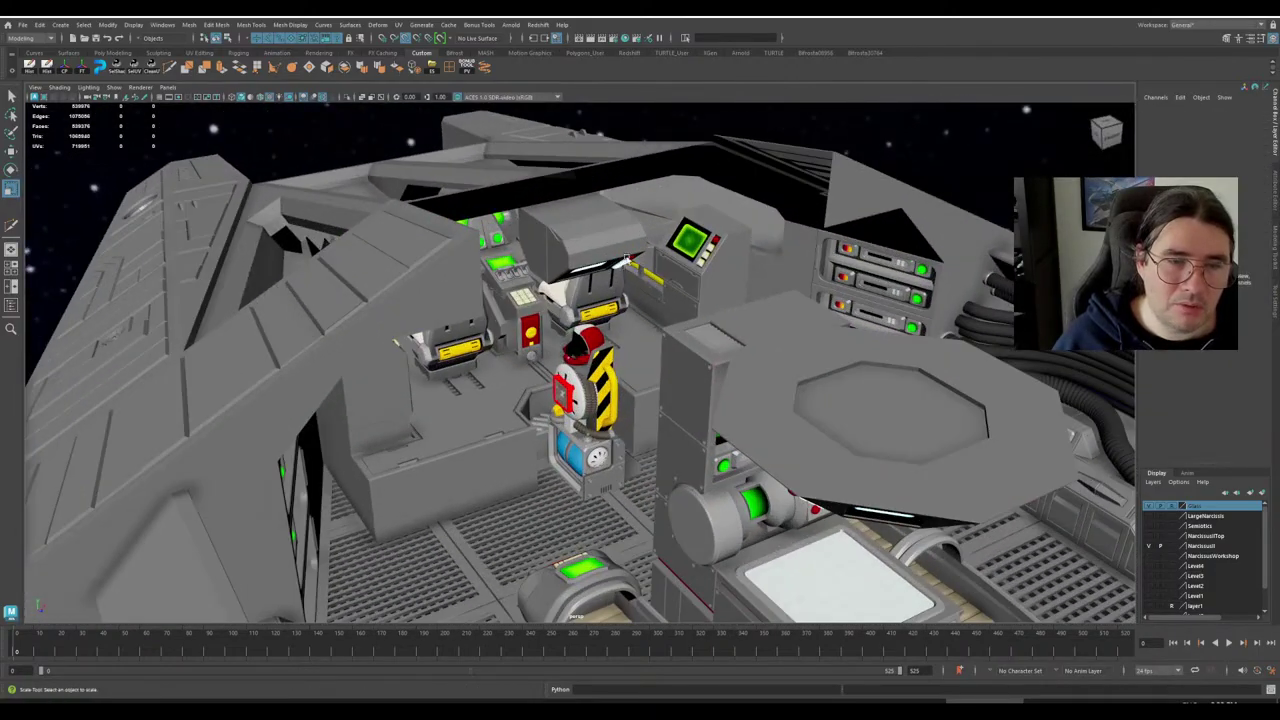
pyautogui.keyDown('alt'); pyautogui.moveTo(650, 250); pyautogui.dragTo(648, 301); pyautogui.keyUp('alt')
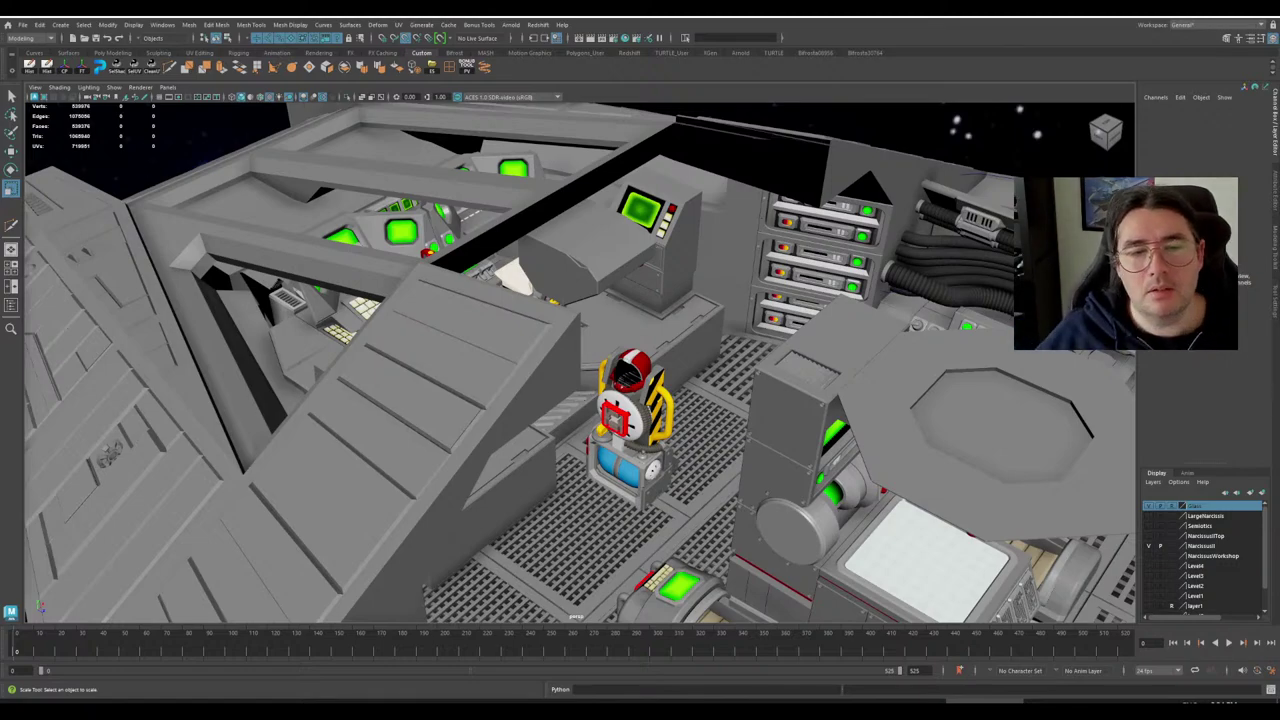
pyautogui.scroll(-5, 666, 292)
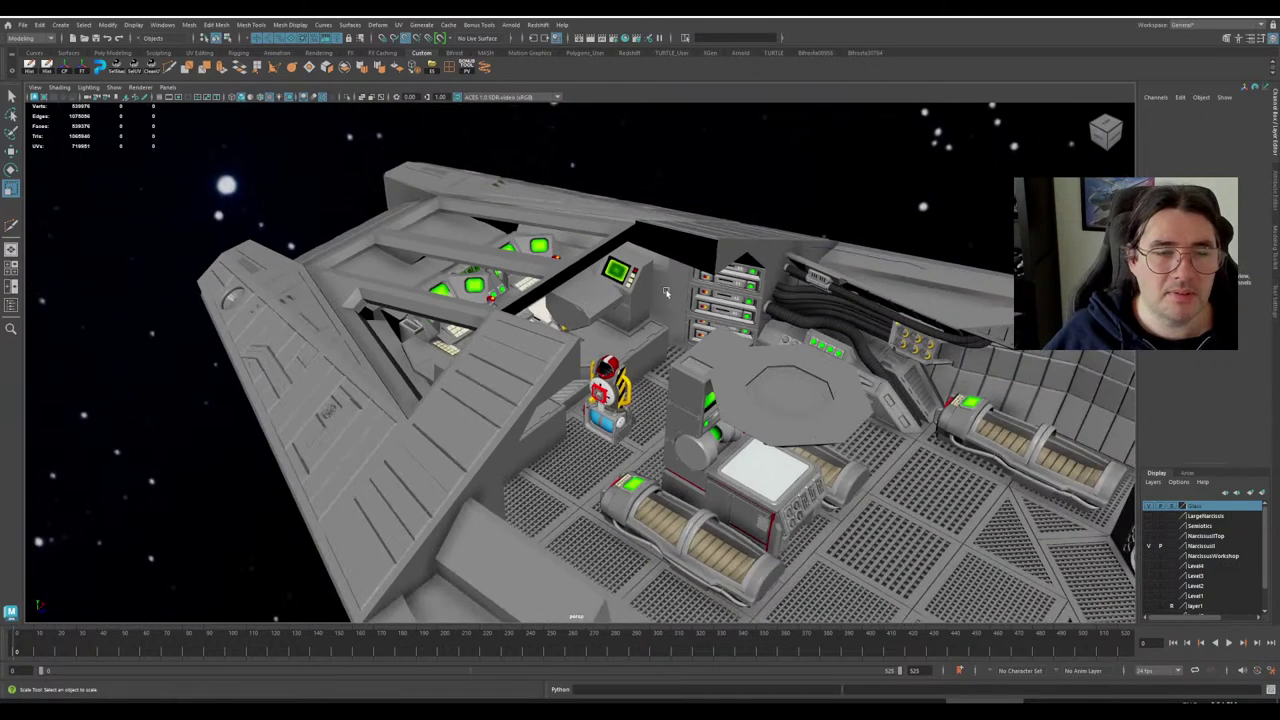
pyautogui.keyDown('alt'); pyautogui.moveTo(666, 292); pyautogui.dragTo(772, 325); pyautogui.keyUp('alt')
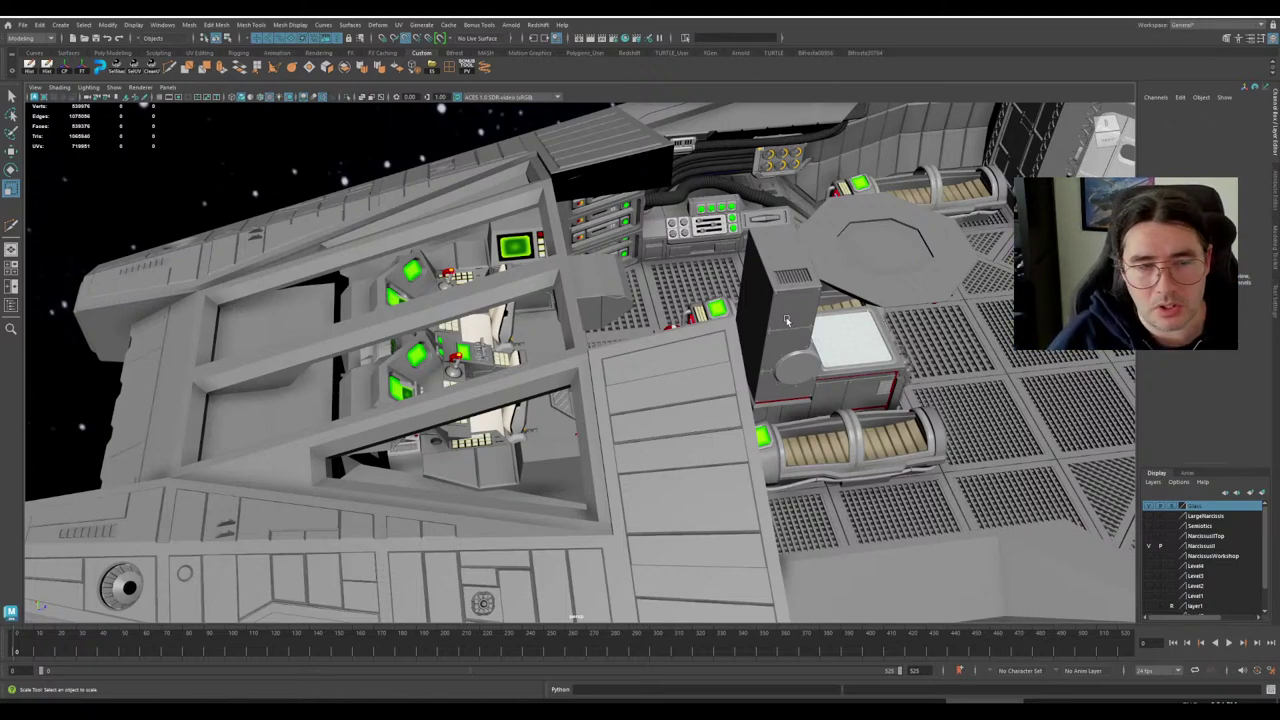
# Examine the whole open shuttle from above and the side, and the cabin looking forward to the cockpit.
pyautogui.scroll(-6, 708, 354)
pyautogui.keyDown('alt'); pyautogui.moveTo(708, 354); pyautogui.dragTo(760, 460); pyautogui.keyUp('alt')
pyautogui.keyDown('alt'); pyautogui.moveTo(862, 490); pyautogui.dragTo(662, 467, button='middle'); pyautogui.keyUp('alt')
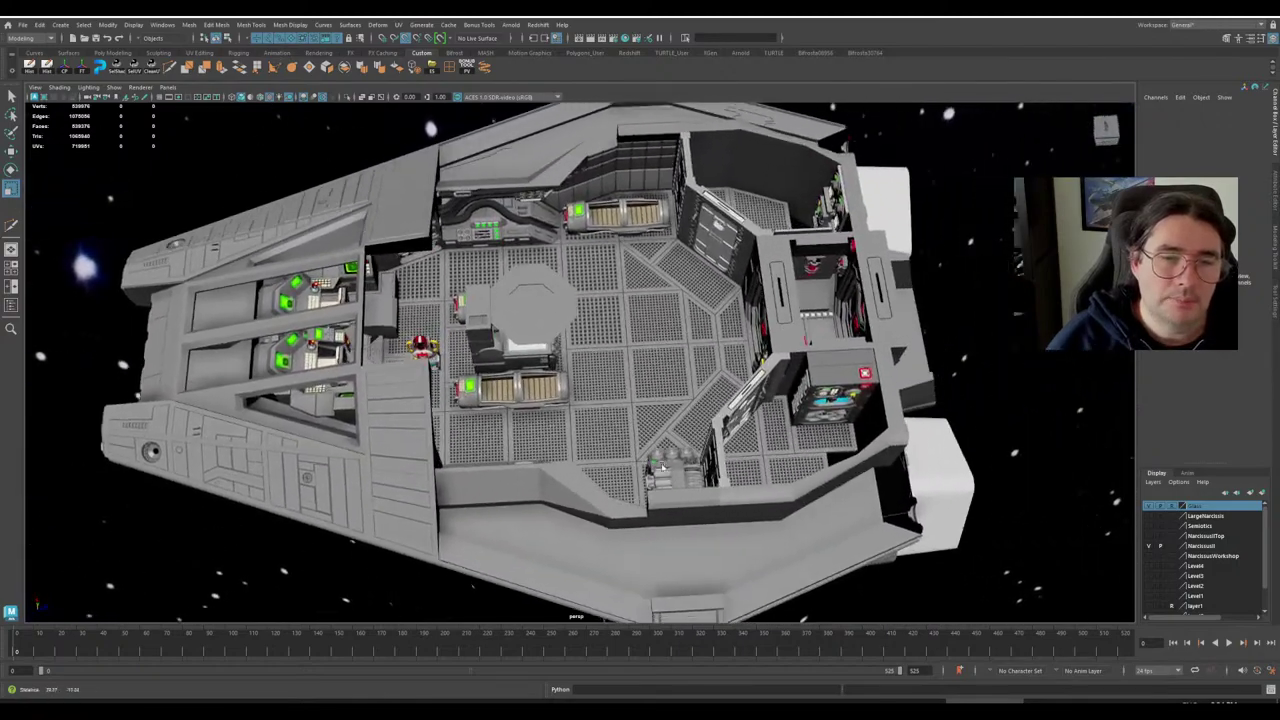
pyautogui.keyDown('alt'); pyautogui.moveTo(662, 467); pyautogui.dragTo(667, 430); pyautogui.keyUp('alt')
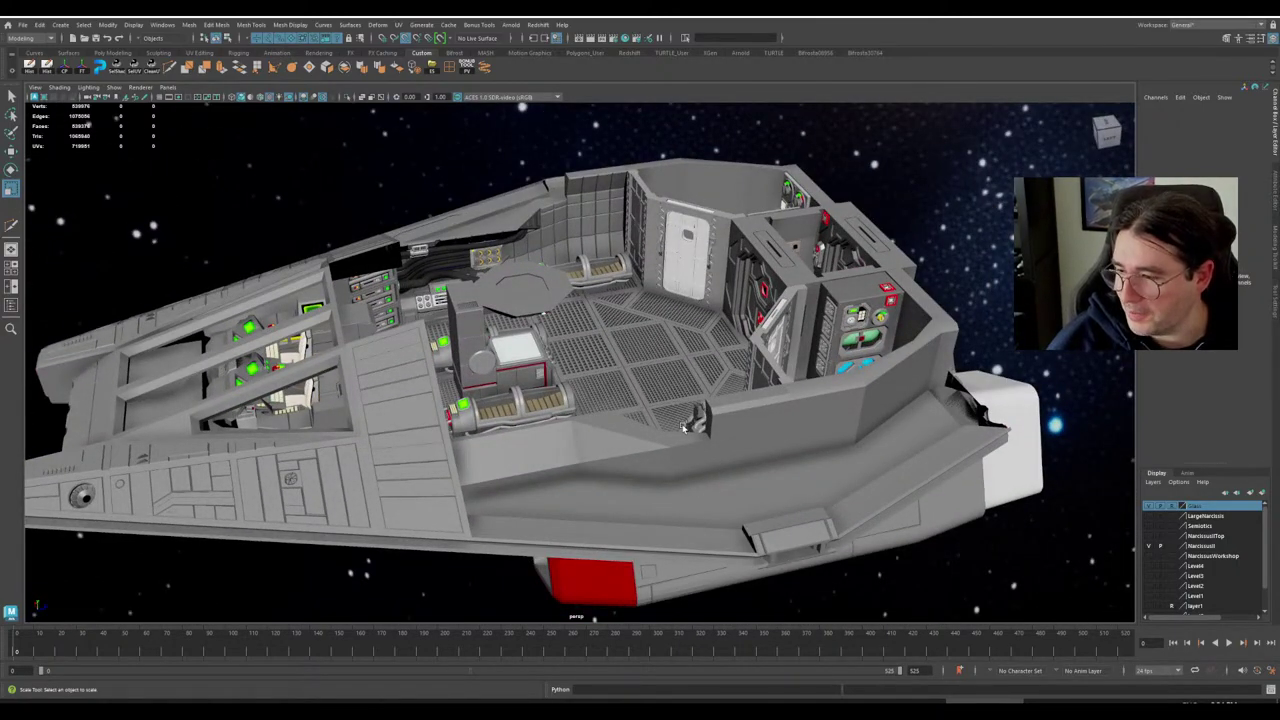
pyautogui.keyDown('alt'); pyautogui.moveTo(700, 421); pyautogui.dragTo(640, 470); pyautogui.keyUp('alt')
pyautogui.keyDown('alt'); pyautogui.moveTo(490, 410); pyautogui.dragTo(650, 414, button='middle'); pyautogui.keyUp('alt')
pyautogui.press('r')
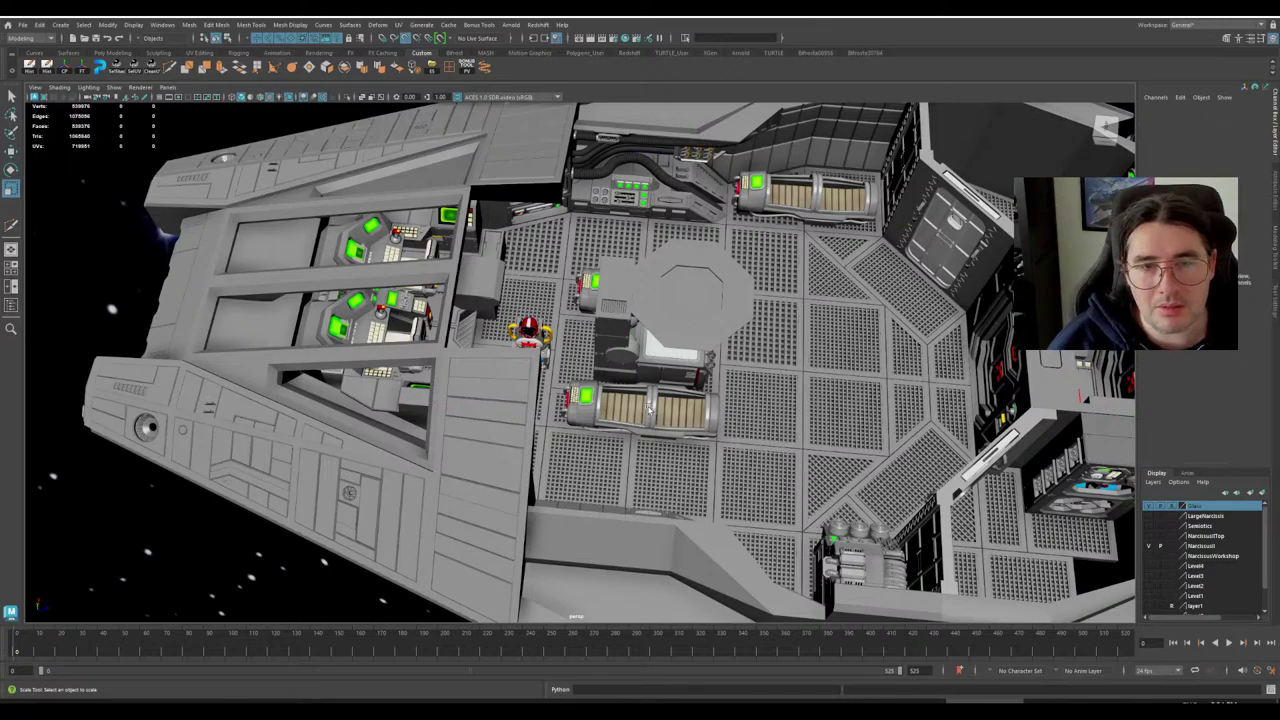
pyautogui.scroll(-3, 645, 415)
pyautogui.moveTo(631, 419)
pyautogui.keyDown('alt'); pyautogui.mouseDown()
pyautogui.moveTo(627, 436)
pyautogui.moveTo(636, 403)
pyautogui.mouseUp(); pyautogui.keyUp('alt')
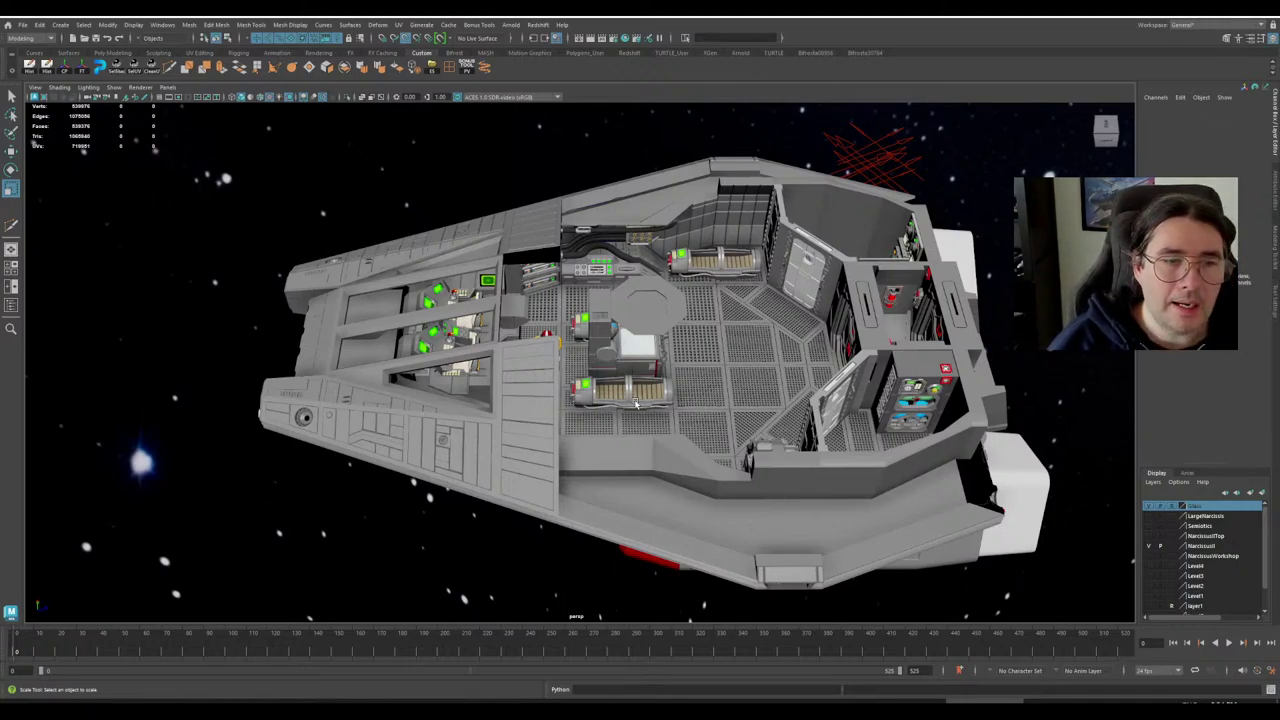
pyautogui.keyDown('alt'); pyautogui.moveTo(428, 361); pyautogui.dragTo(560, 386, button='middle'); pyautogui.keyUp('alt')
pyautogui.keyDown('alt'); pyautogui.moveTo(560, 386); pyautogui.dragTo(700, 440, button='right'); pyautogui.keyUp('alt')
pyautogui.keyDown('alt'); pyautogui.moveTo(700, 440); pyautogui.dragTo(700, 386); pyautogui.keyUp('alt')
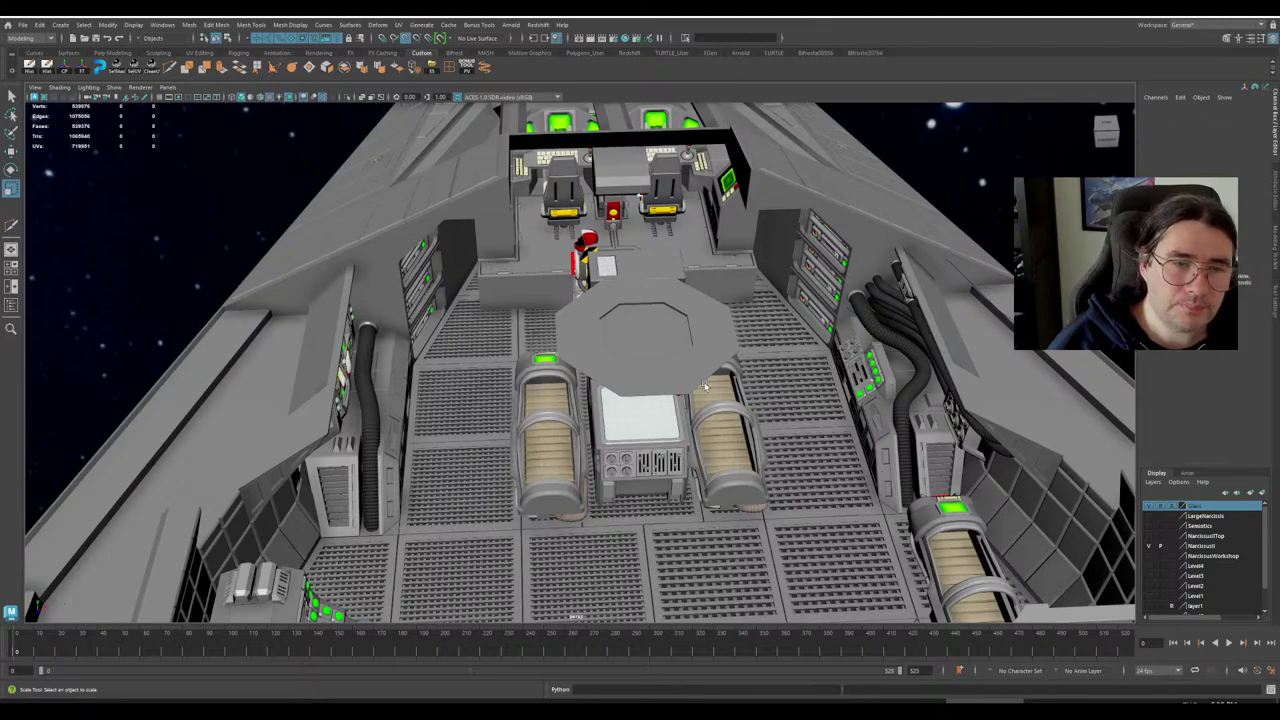
# Isolate a pilot's console together with the cockpit floor structure, and select the floor structure alone.
pyautogui.keyDown('alt'); pyautogui.moveTo(706, 390); pyautogui.dragTo(690, 357); pyautogui.keyUp('alt')
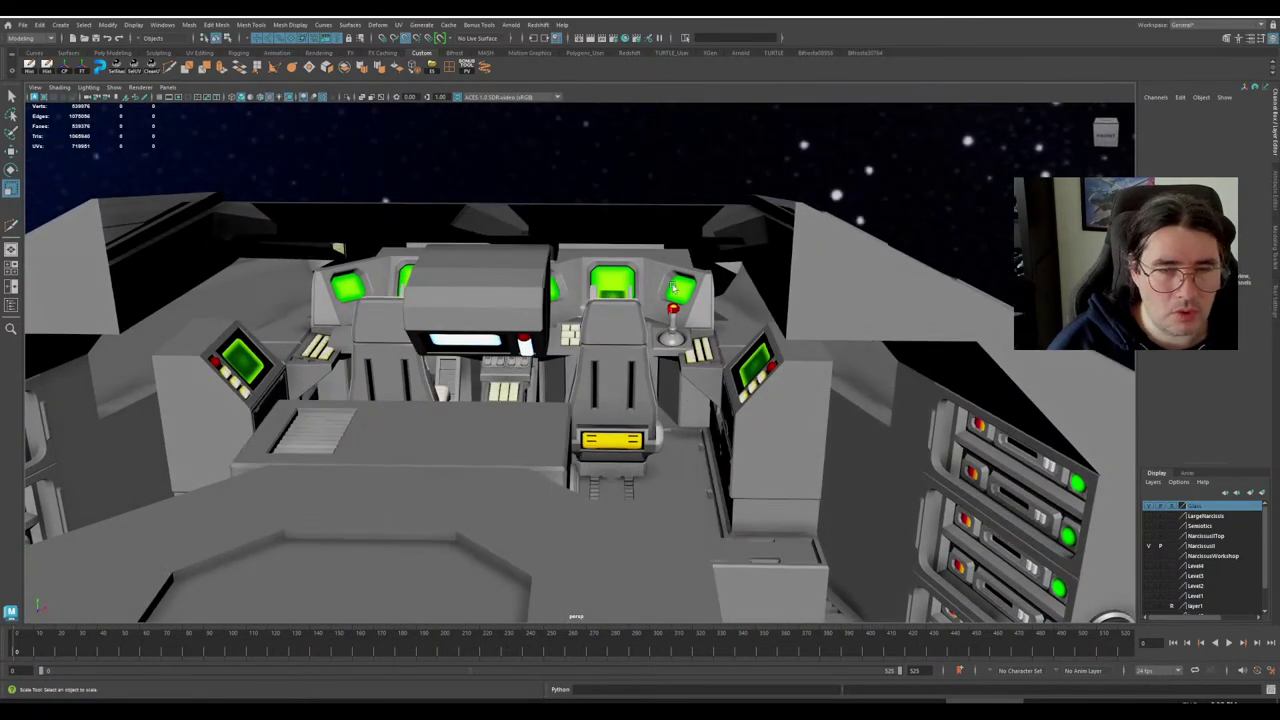
pyautogui.click(674, 289)
pyautogui.keyDown('shift'); pyautogui.click(694, 475); pyautogui.keyUp('shift')
pyautogui.keyDown('alt'); pyautogui.moveTo(717, 483); pyautogui.dragTo(714, 447); pyautogui.keyUp('alt')
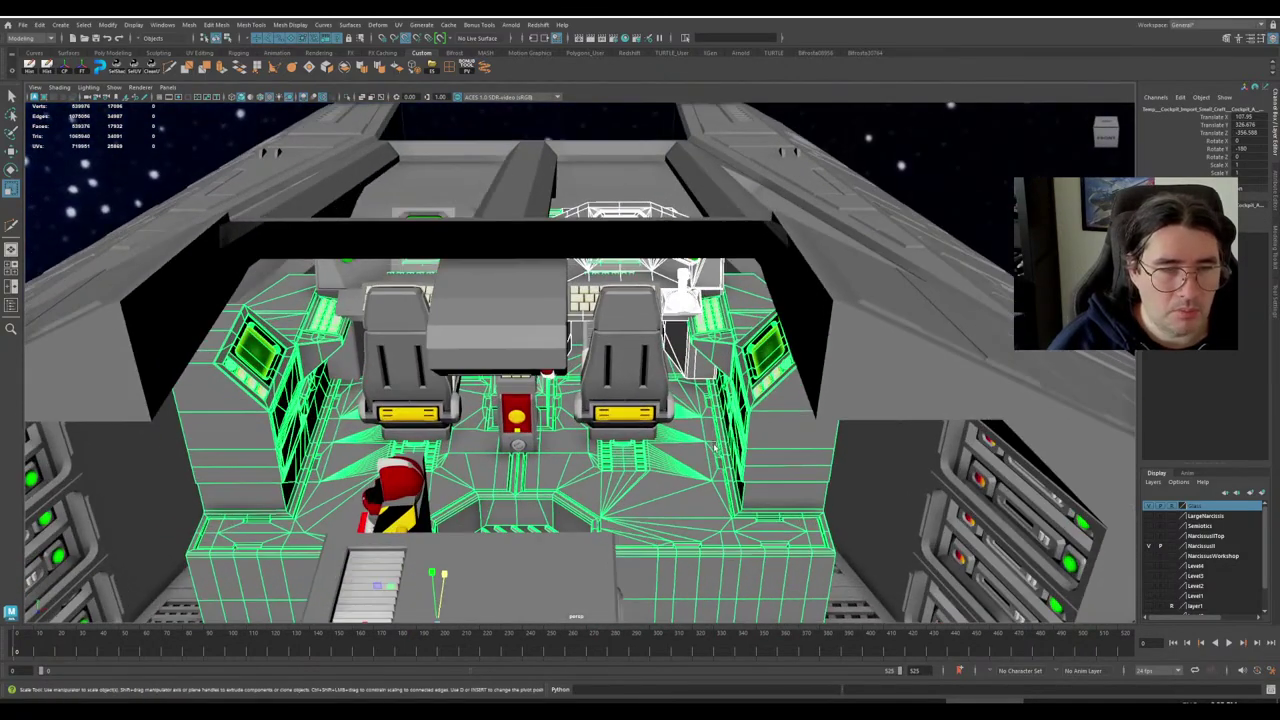
pyautogui.hotkey('ctrl', '1')
pyautogui.click(291, 375)
pyautogui.keyDown('alt'); pyautogui.moveTo(393, 405); pyautogui.dragTo(495, 401, button='middle'); pyautogui.keyUp('alt')
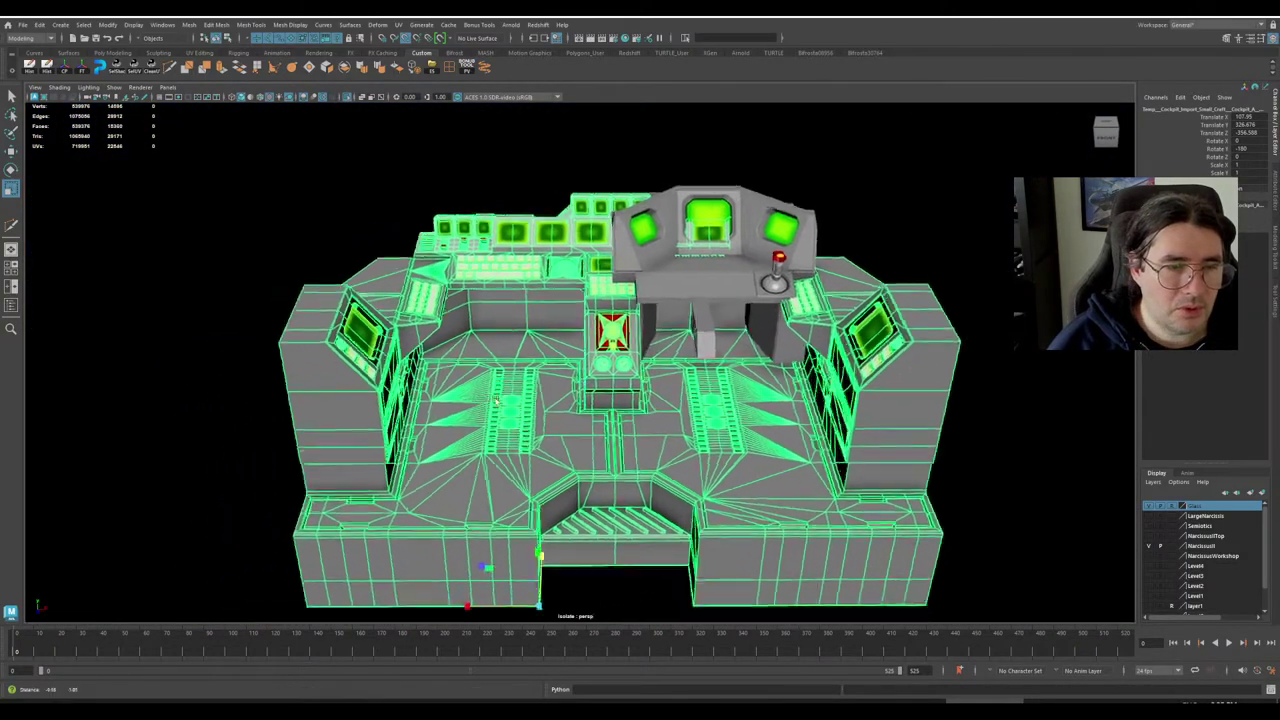
# Duplicate the cockpit floor structure and move the copy sideways along X, with grid snapping on, well clear of the original.
pyautogui.keyDown('alt'); pyautogui.moveTo(496, 400); pyautogui.dragTo(629, 445); pyautogui.keyUp('alt')
pyautogui.scroll(-8, 629, 445)
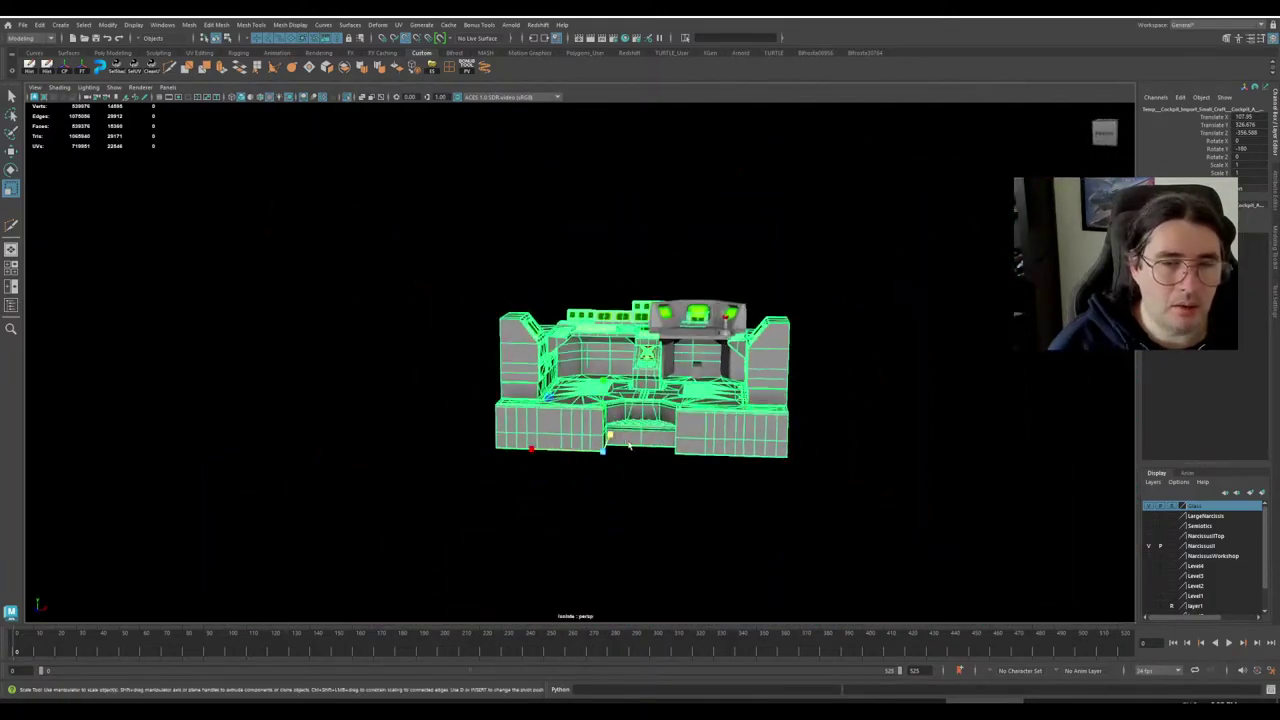
pyautogui.keyDown('alt'); pyautogui.moveTo(719, 485); pyautogui.dragTo(721, 494); pyautogui.keyUp('alt')
pyautogui.hotkey('ctrl', 'd')
pyautogui.scroll(-5, 686, 470)
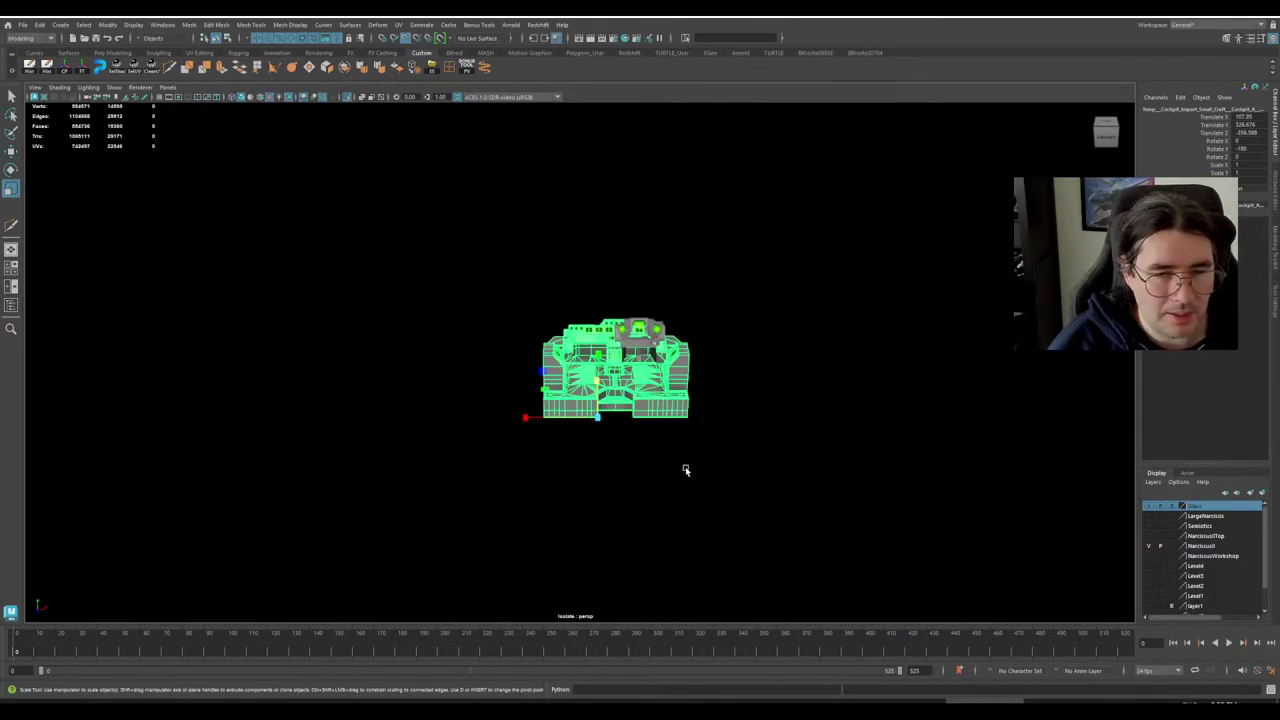
pyautogui.click(382, 37)
pyautogui.press('w')
pyautogui.moveTo(525, 418); pyautogui.dragTo(186, 425)
# Add the duplicated cockpit structure to the NarcissusWorkshop display layer, and select the original cockpit floor structure.
pyautogui.scroll(-2, 1205, 608)
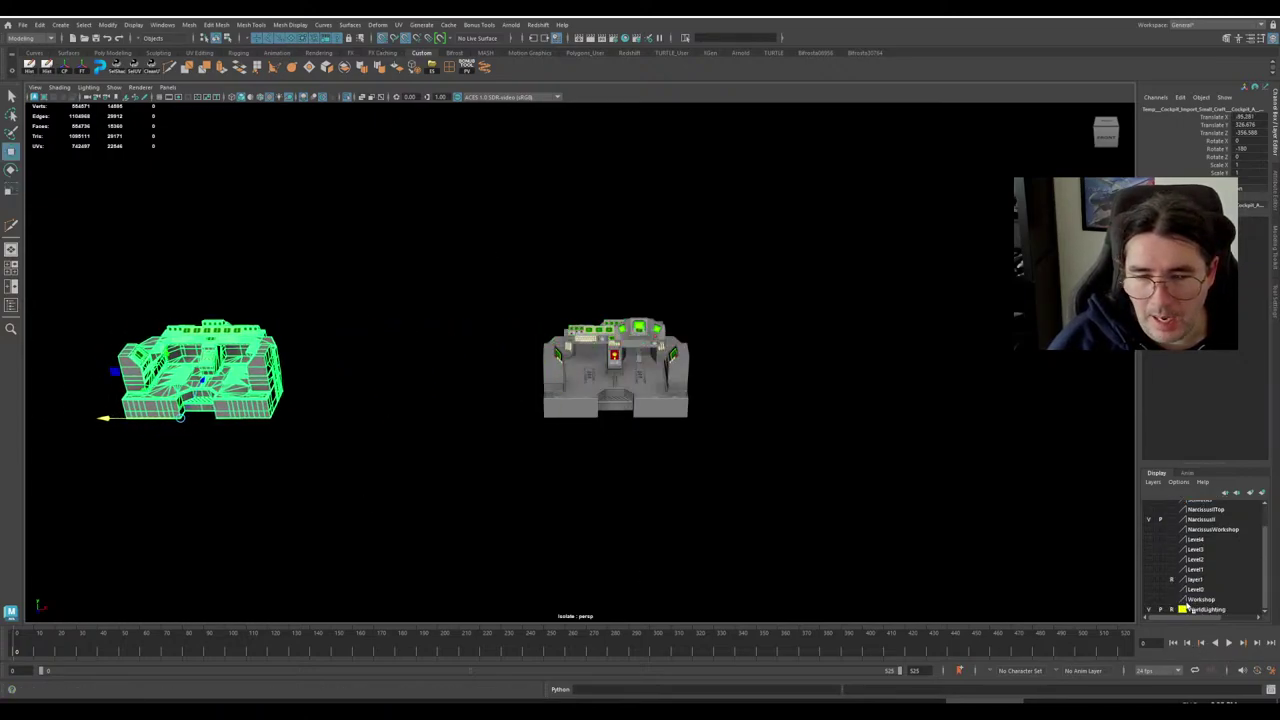
pyautogui.scroll(2, 1219, 578)
pyautogui.click(1215, 557)
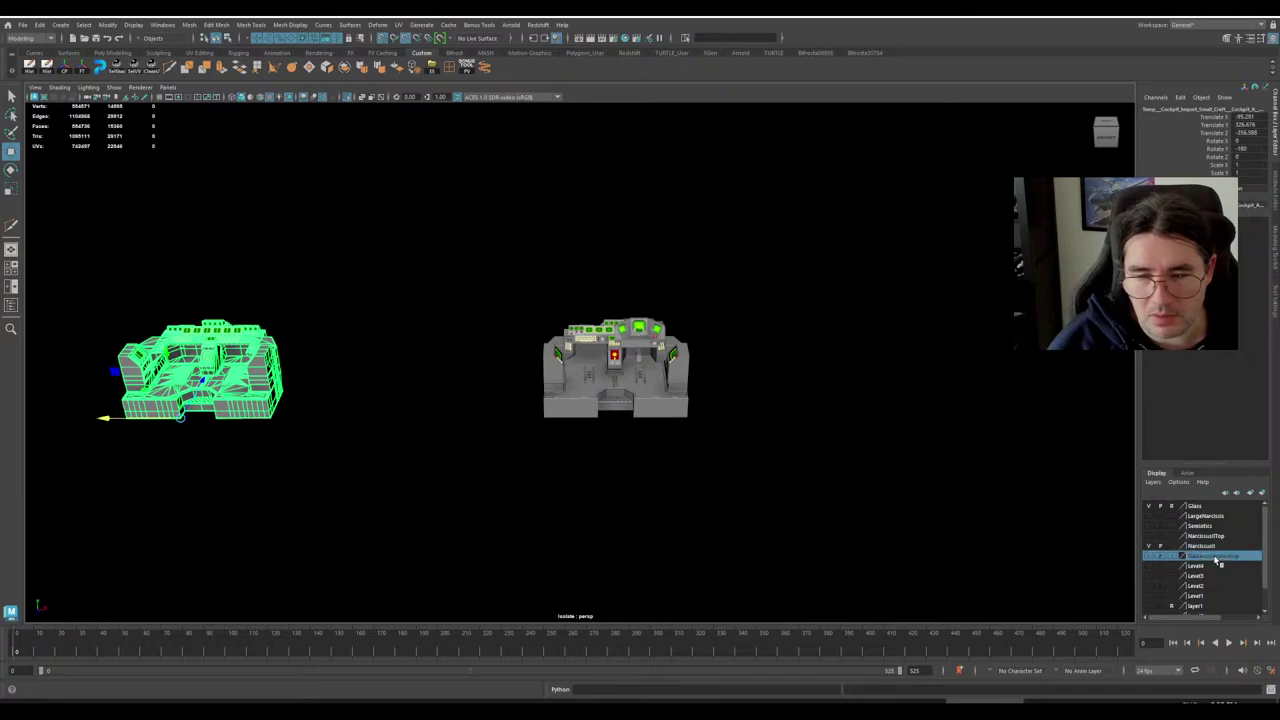
pyautogui.rightClick(1217, 563)
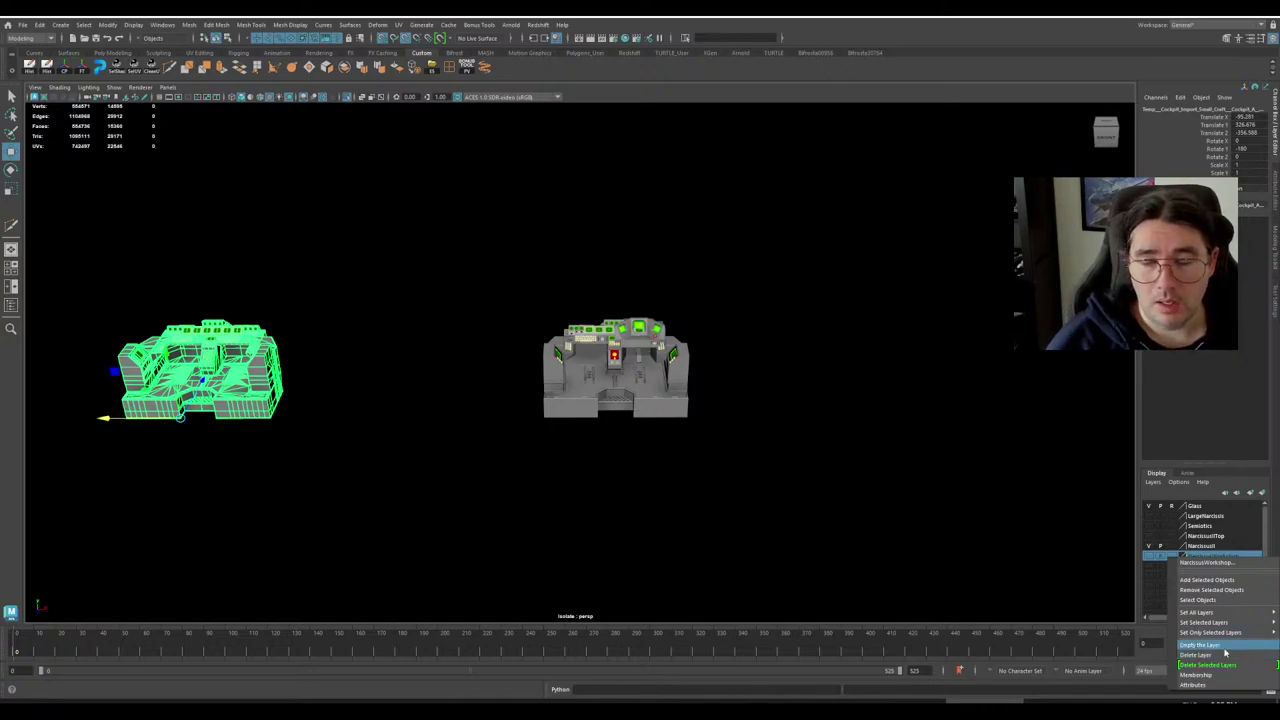
pyautogui.click(1217, 585)
pyautogui.scroll(7, 690, 488)
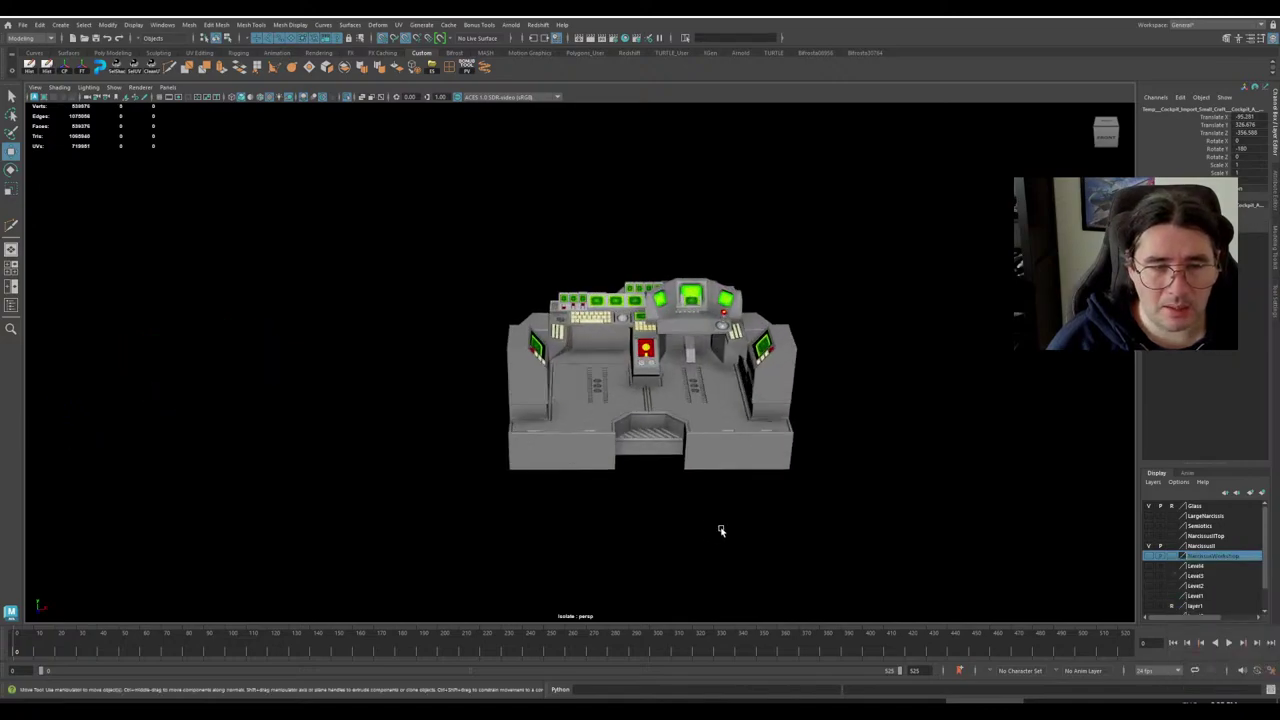
pyautogui.click(666, 478)
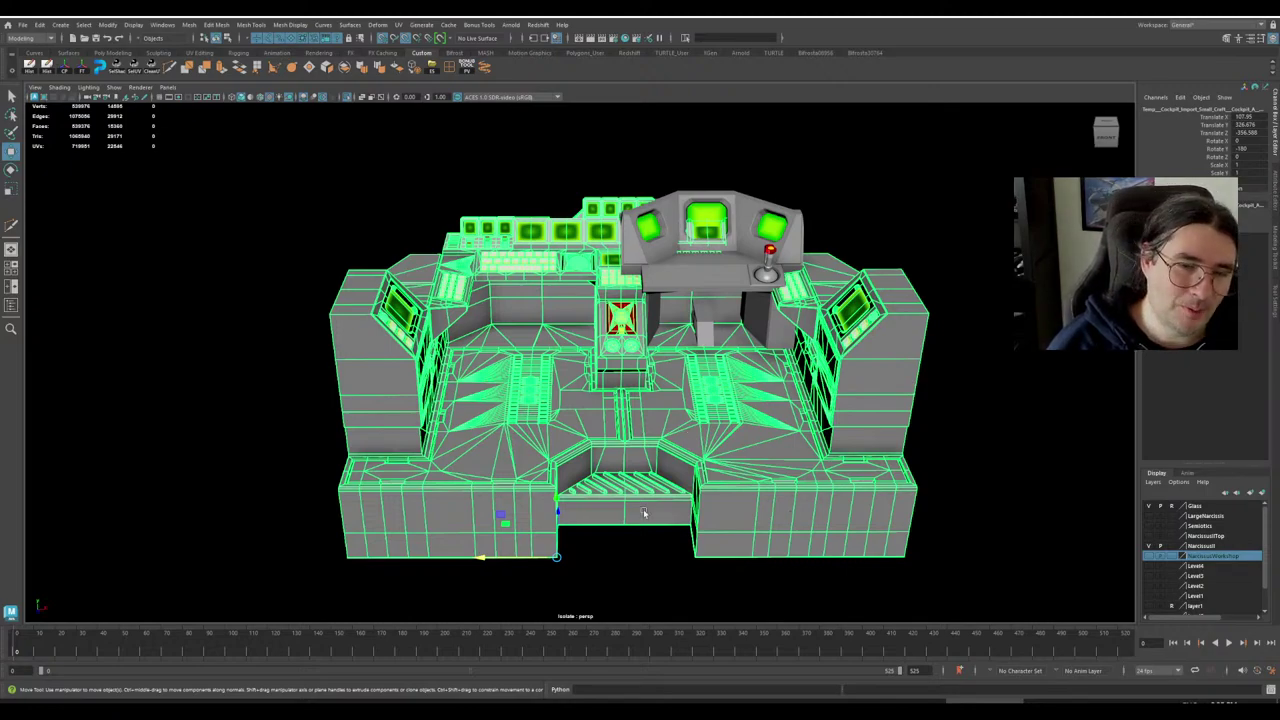
# Delete the wall and built-in console faces above the floor of the isolated cockpit mesh, and show the full ship again.
pyautogui.keyDown('alt'); pyautogui.moveTo(645, 513); pyautogui.dragTo(625, 487); pyautogui.keyUp('alt')
pyautogui.keyDown('alt'); pyautogui.moveTo(593, 515); pyautogui.dragTo(626, 513); pyautogui.keyUp('alt')
pyautogui.moveTo(512, 419); pyautogui.dragTo(512, 445, button='right')
pyautogui.moveTo(216, 209); pyautogui.dragTo(1029, 447)
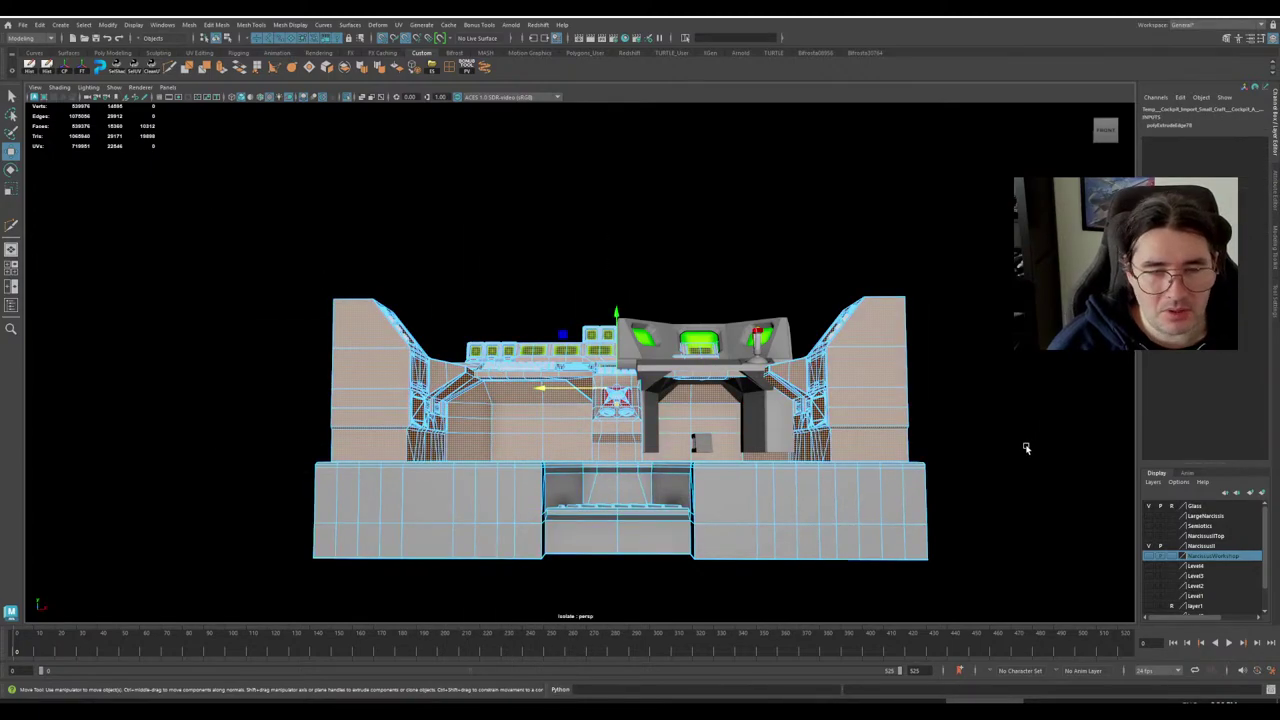
pyautogui.keyDown('alt'); pyautogui.moveTo(764, 438); pyautogui.dragTo(690, 425); pyautogui.keyUp('alt')
pyautogui.press('Delete')
pyautogui.rightClick(686, 418)
pyautogui.moveTo(686, 418); pyautogui.dragTo(755, 384, button='right')
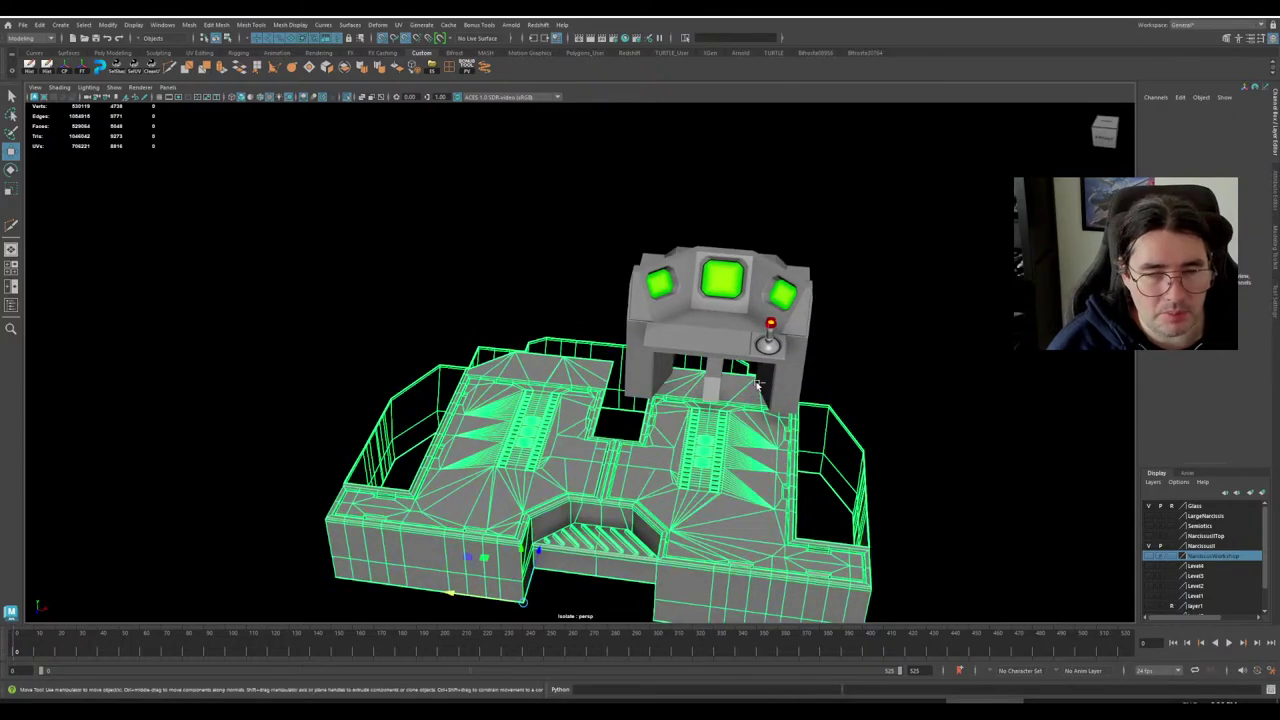
pyautogui.hotkey('ctrl', '1')
# Move the detached starboard controls console sideways into the cockpit, to about 41.66 on the X axis.
pyautogui.scroll(4, 691, 420)
pyautogui.keyDown('alt'); pyautogui.moveTo(680, 430); pyautogui.dragTo(765, 462); pyautogui.keyUp('alt')
pyautogui.scroll(-5, 689, 434)
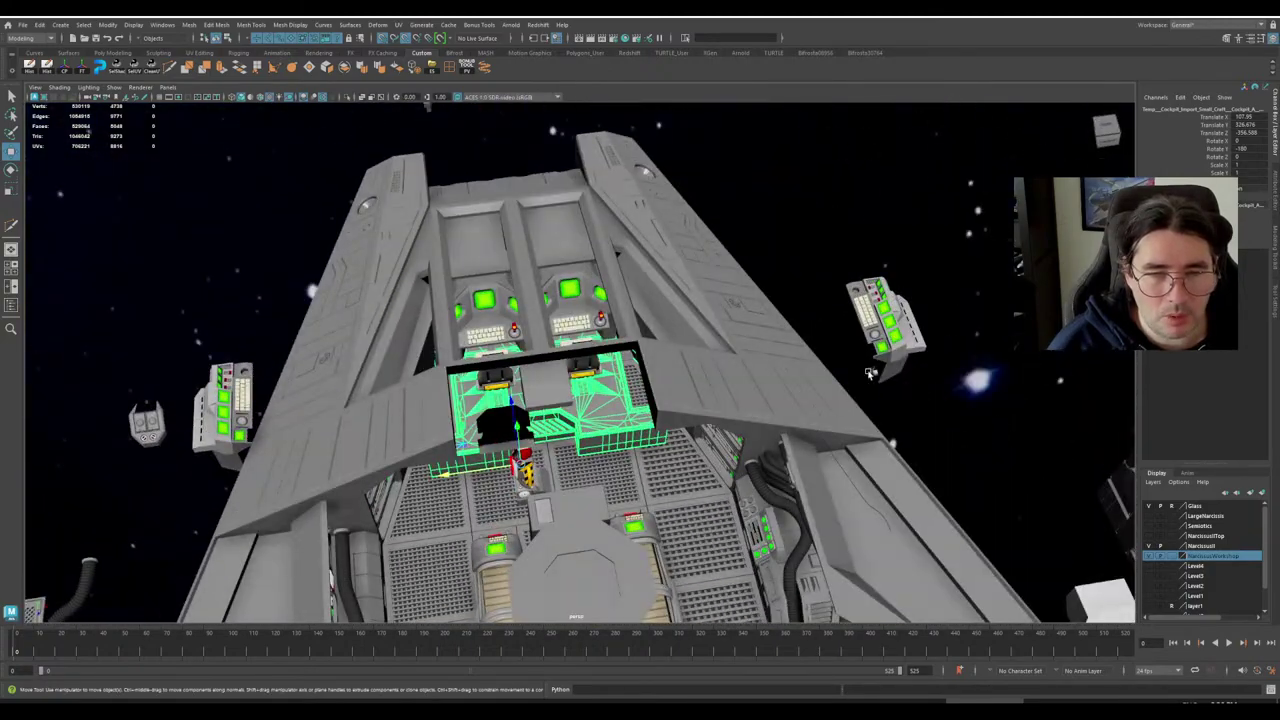
pyautogui.click(876, 368)
pyautogui.press('w')
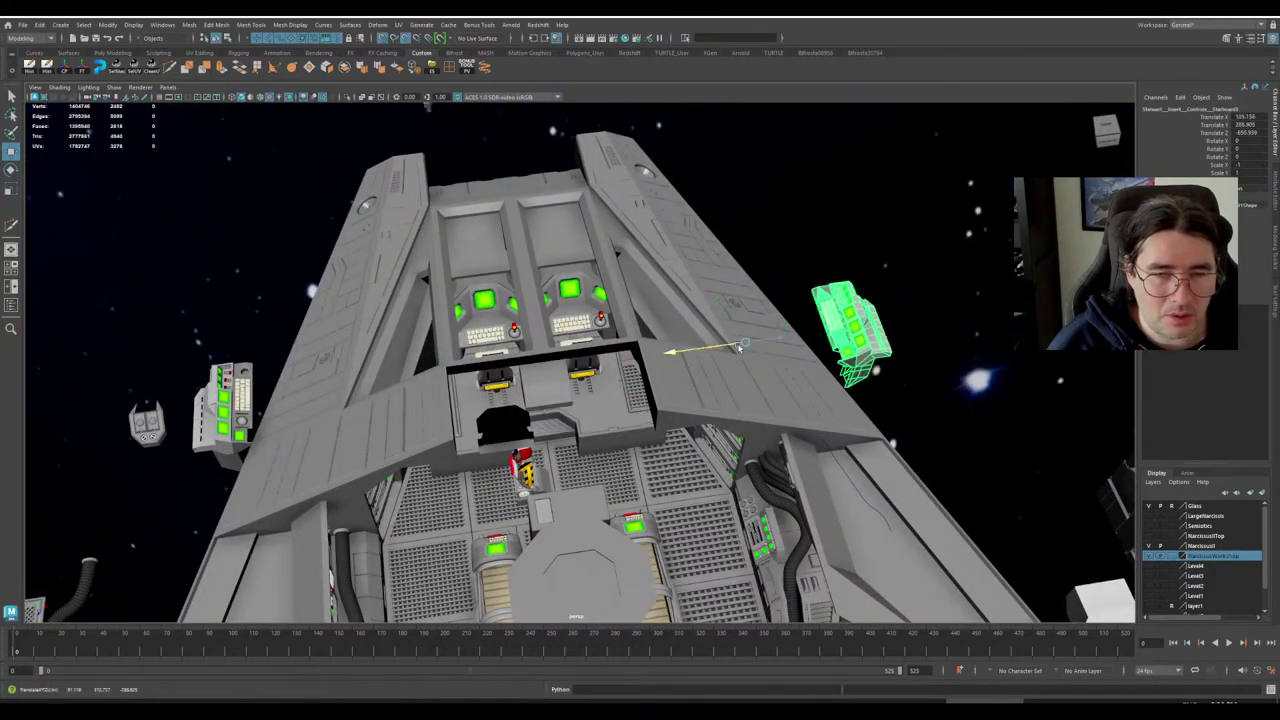
pyautogui.moveTo(773, 357); pyautogui.dragTo(597, 424)
# Examine from above how the moved console sits beside the two pilot seats under the canopy.
pyautogui.scroll(5, 545, 437)
pyautogui.scroll(5, 634, 434)
pyautogui.keyDown('alt'); pyautogui.moveTo(645, 370); pyautogui.dragTo(737, 336); pyautogui.keyUp('alt')
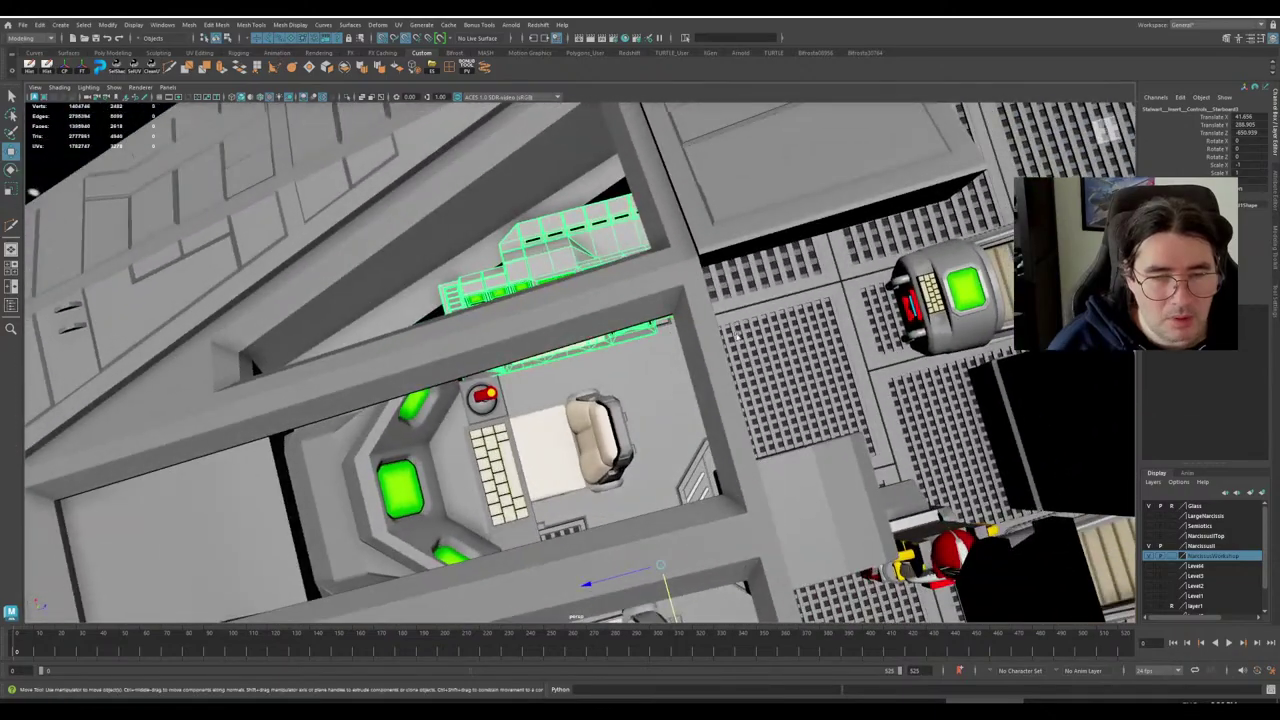
pyautogui.keyDown('alt'); pyautogui.moveTo(754, 418); pyautogui.dragTo(737, 375); pyautogui.keyUp('alt')
pyautogui.keyDown('alt'); pyautogui.moveTo(659, 311); pyautogui.dragTo(607, 361); pyautogui.keyUp('alt')
pyautogui.click(608, 363)
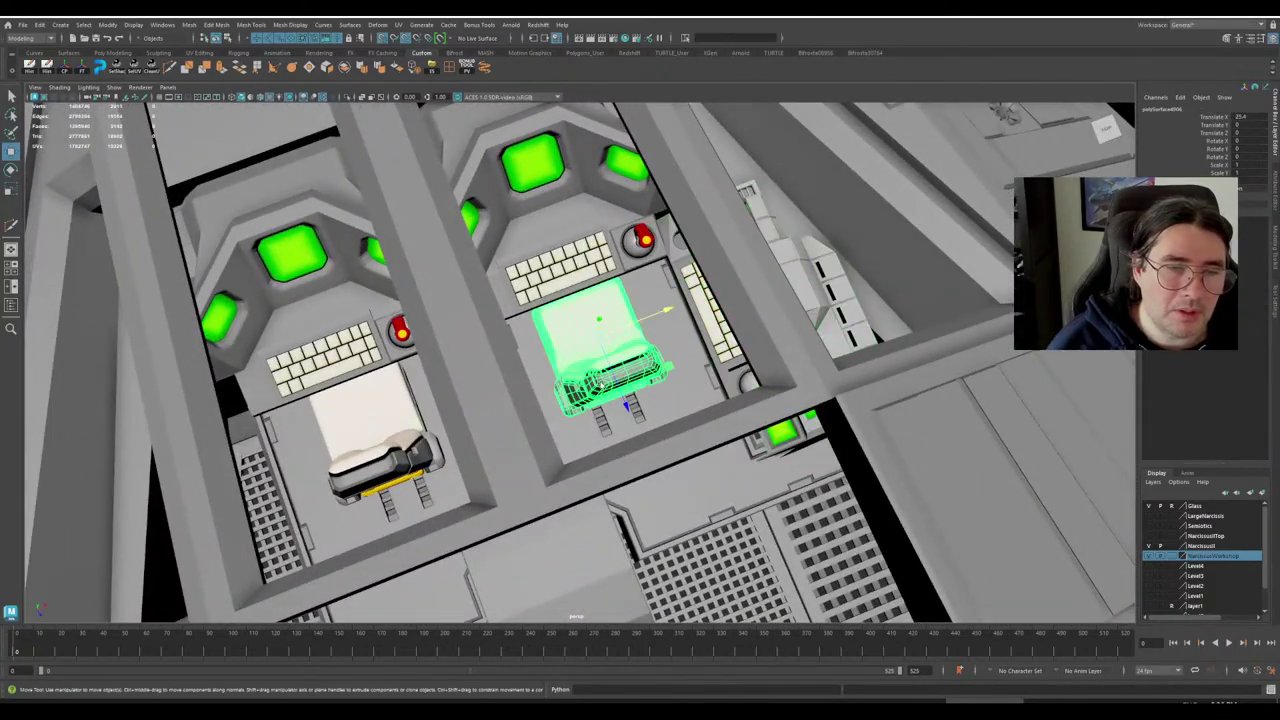
pyautogui.keyDown('shift'); pyautogui.click(379, 450); pyautogui.keyUp('shift')
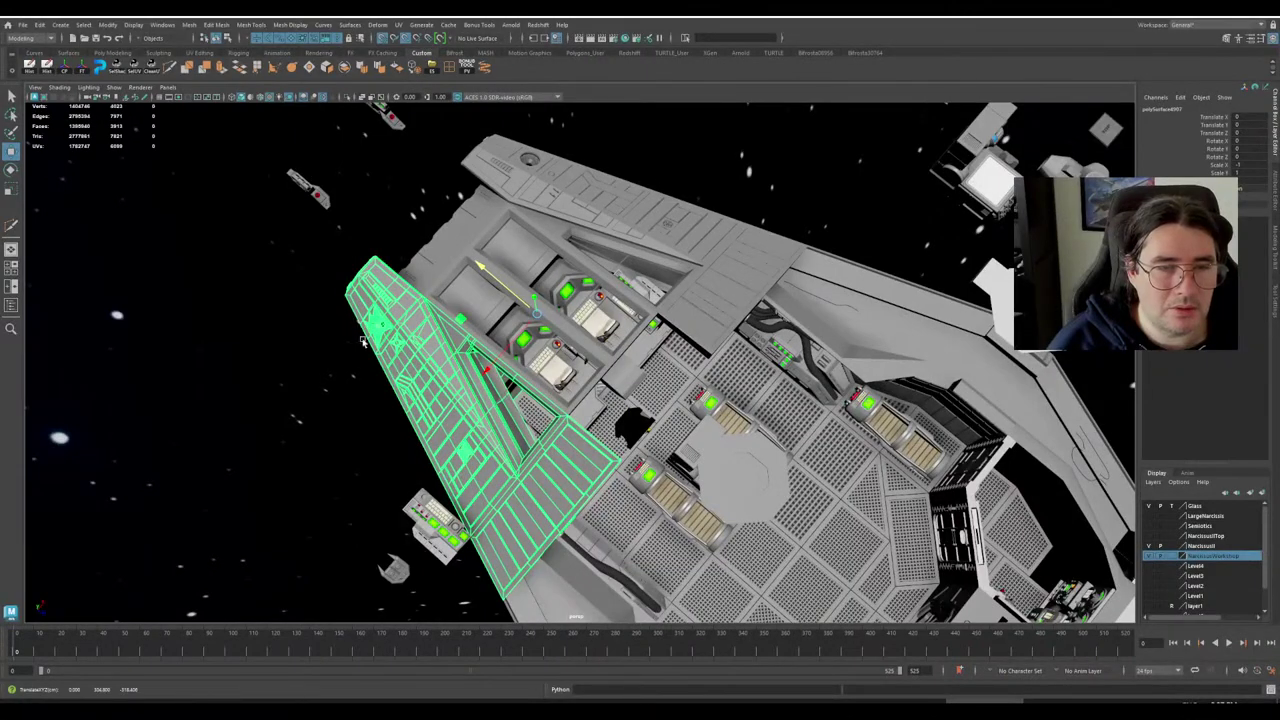
pyautogui.click(345, 413)
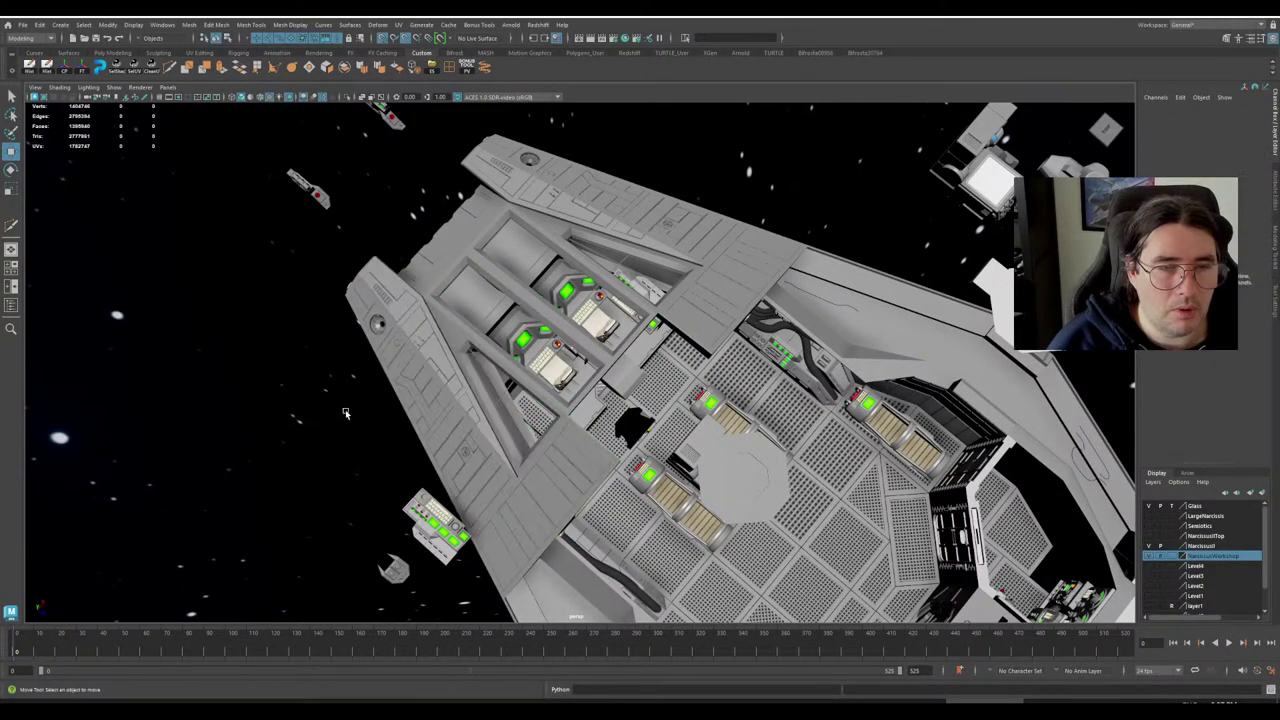
# Change the Glass layer's display type and test selecting the cockpit parts through the canopy windows.
pyautogui.click(1172, 506)
pyautogui.keyDown('alt'); pyautogui.moveTo(597, 432); pyautogui.dragTo(498, 282); pyautogui.keyUp('alt')
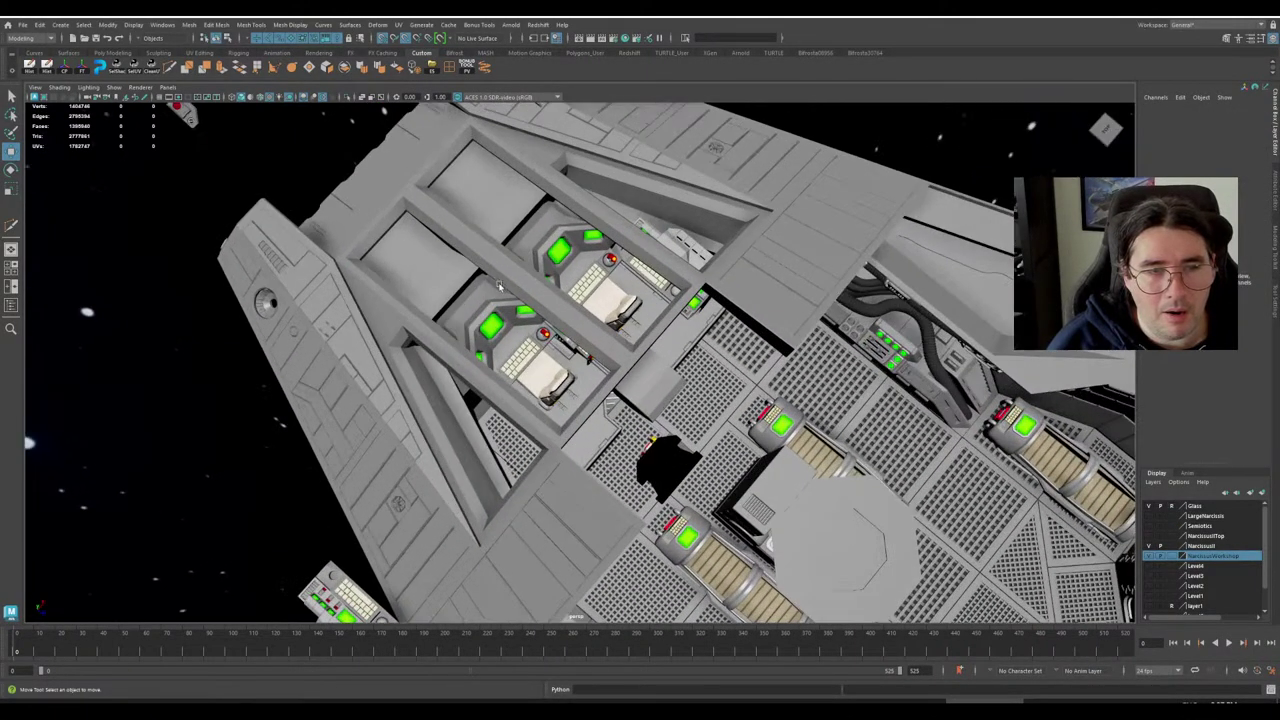
pyautogui.click(482, 183)
pyautogui.scroll(-2, 568, 265)
pyautogui.click(589, 284)
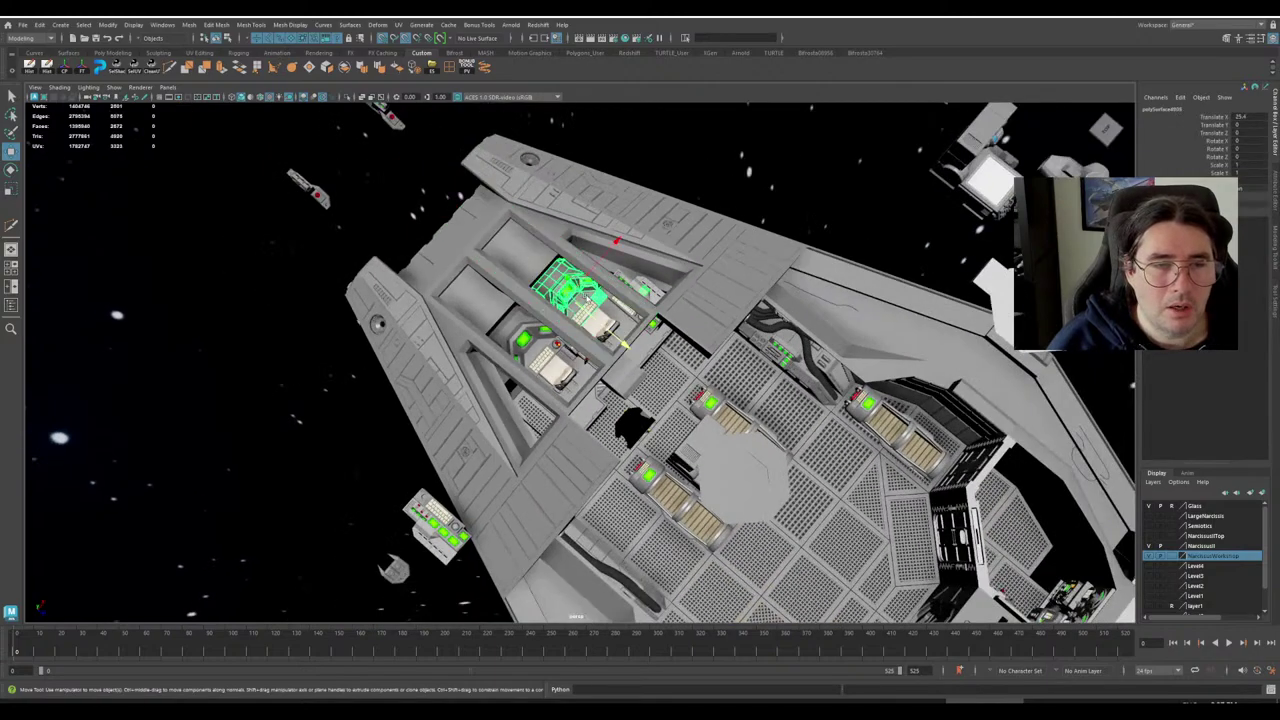
pyautogui.scroll(1, 590, 288)
pyautogui.click(710, 142)
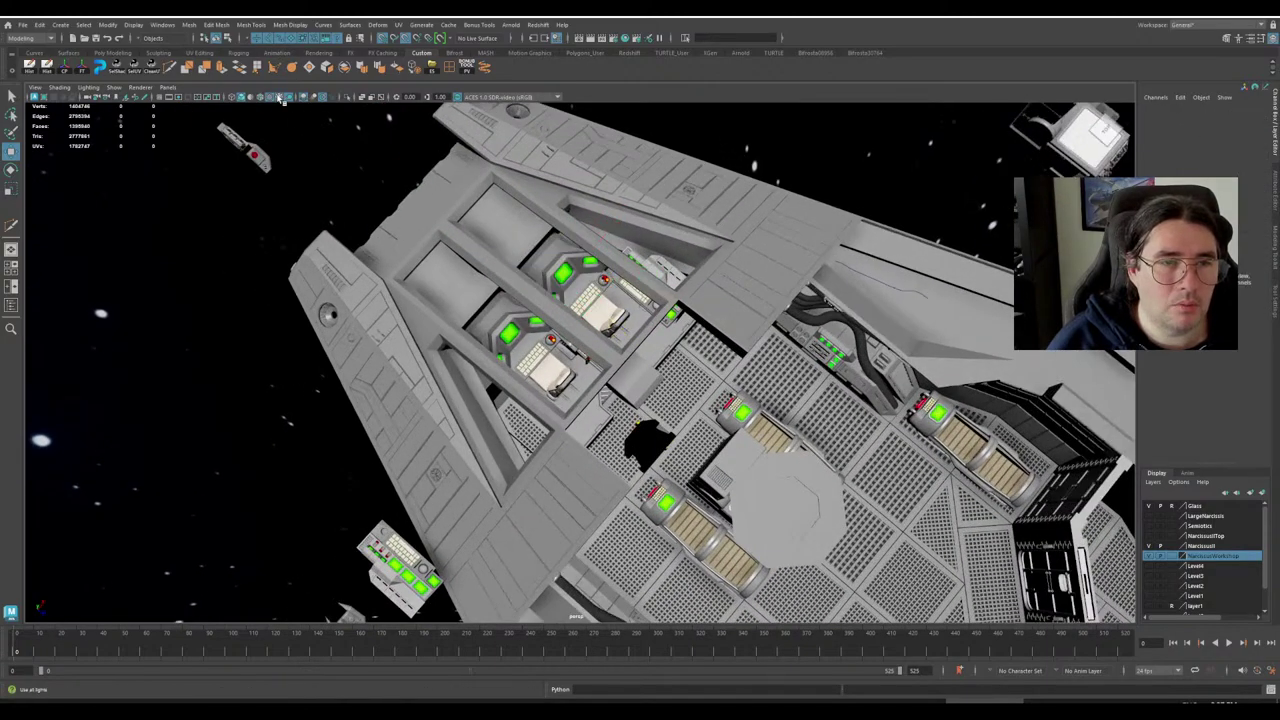
# Preview the ship with all lights, compare the Glass layer as template and reference, and test selecting the pilot console through it.
pyautogui.click(279, 97)
pyautogui.click(1172, 507)
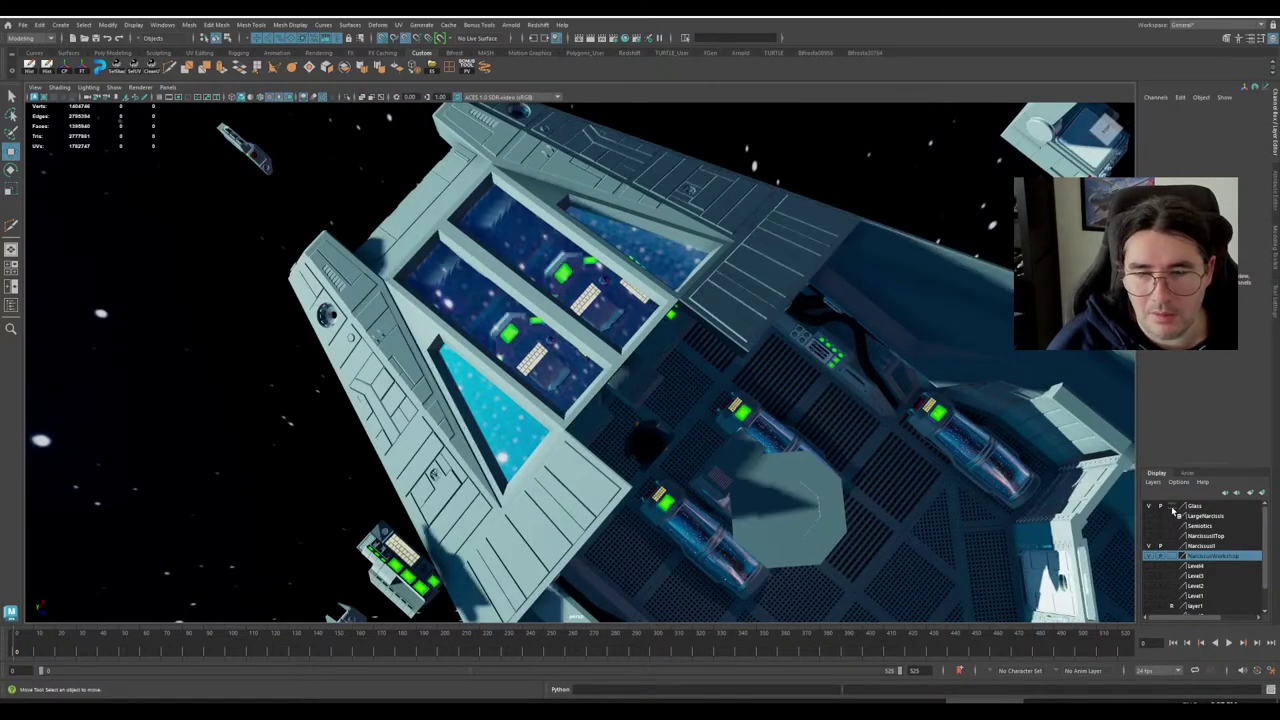
pyautogui.click(1173, 509)
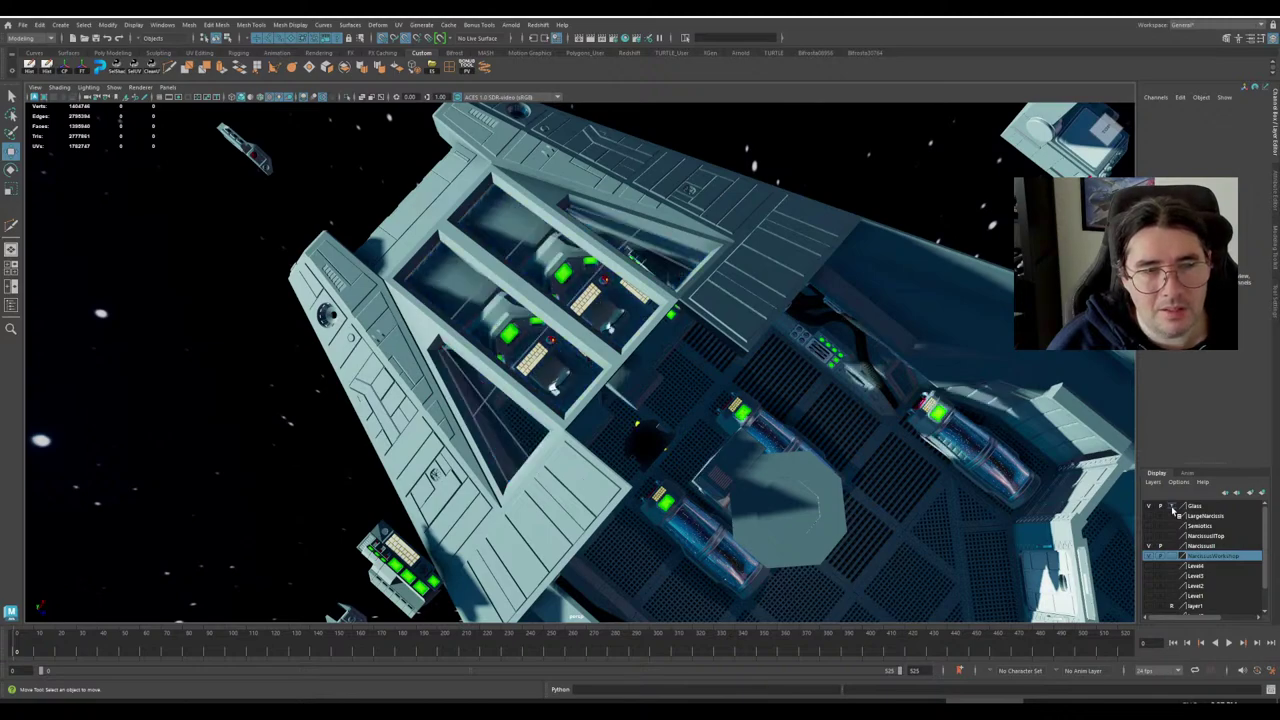
pyautogui.click(1173, 509)
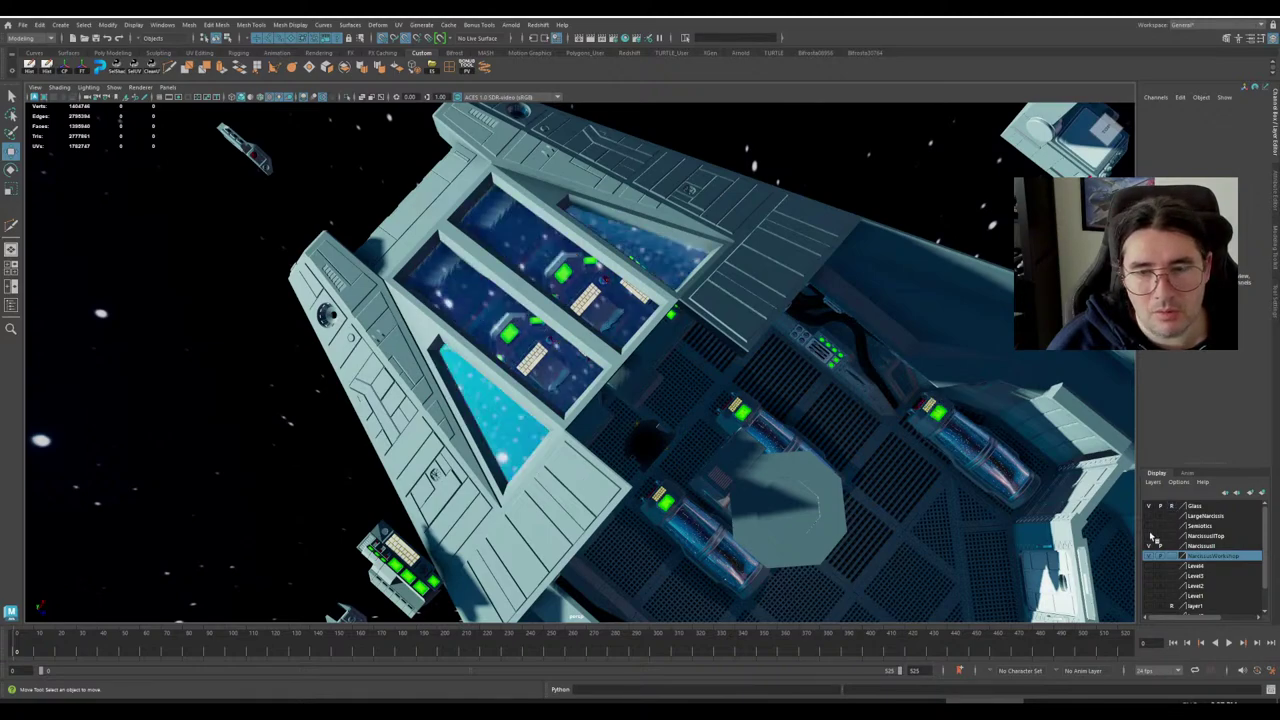
pyautogui.click(565, 272)
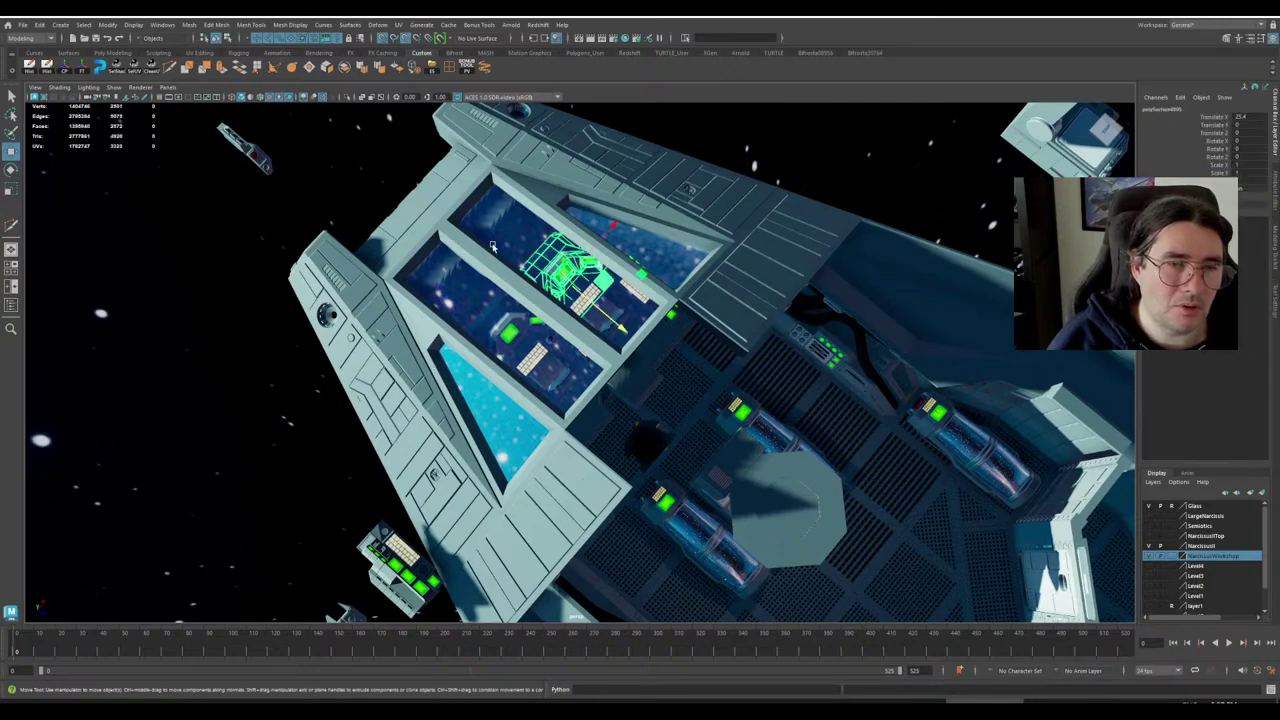
pyautogui.click(285, 97)
# Examine the fit of the starboard console against the cockpit floor platform and the pilot seat.
pyautogui.scroll(5, 720, 329)
pyautogui.keyDown('alt'); pyautogui.moveTo(720, 329); pyautogui.dragTo(676, 305); pyautogui.keyUp('alt')
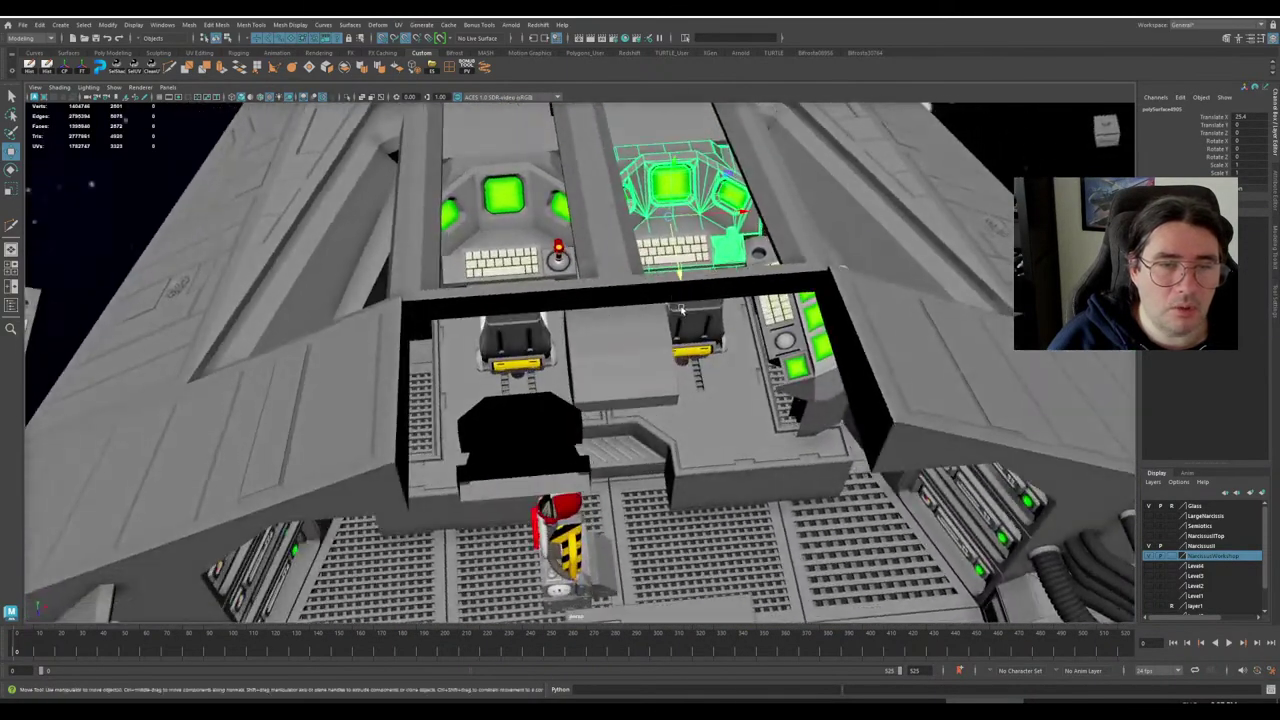
pyautogui.keyDown('alt'); pyautogui.moveTo(690, 277); pyautogui.dragTo(615, 252, button='middle'); pyautogui.keyUp('alt')
pyautogui.scroll(6, 615, 252)
pyautogui.keyDown('alt'); pyautogui.moveTo(621, 328); pyautogui.dragTo(629, 205); pyautogui.keyUp('alt')
pyautogui.scroll(-3, 629, 205)
pyautogui.scroll(6, 629, 205)
pyautogui.keyDown('alt'); pyautogui.moveTo(629, 205); pyautogui.dragTo(667, 352, button='middle'); pyautogui.keyUp('alt')
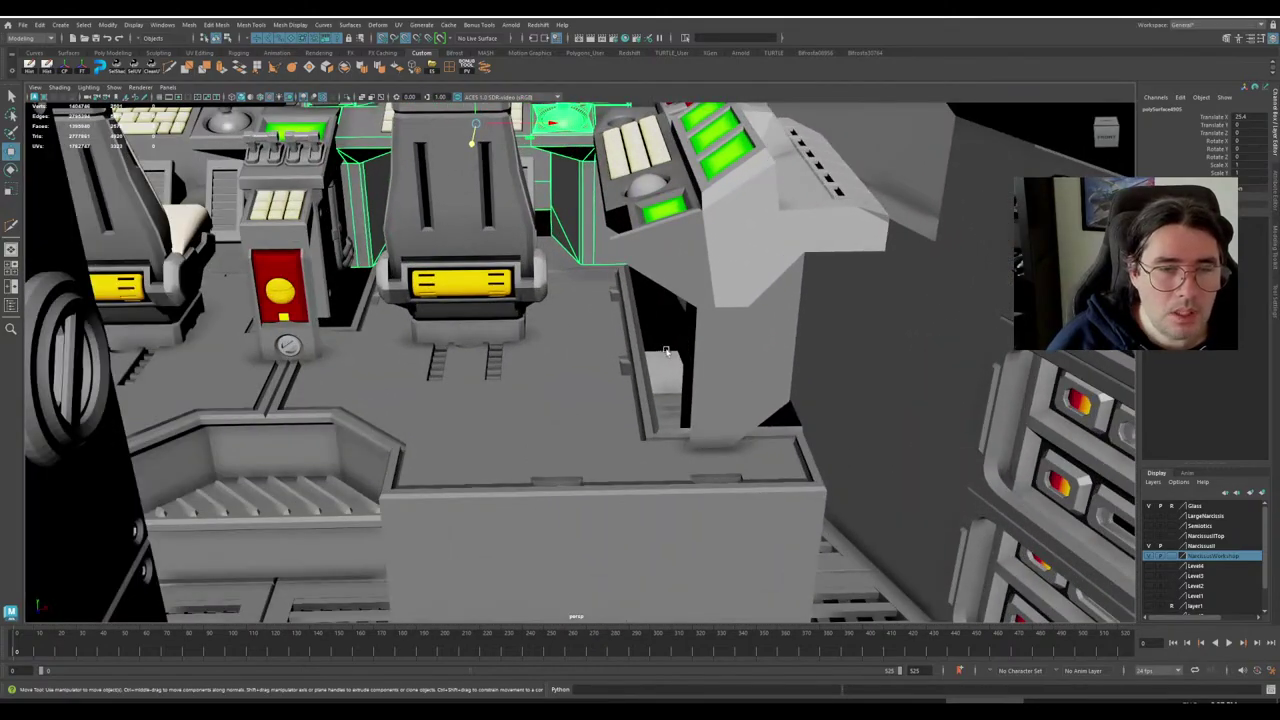
pyautogui.click(641, 405)
pyautogui.scroll(-3, 641, 405)
pyautogui.keyDown('alt'); pyautogui.moveTo(641, 405); pyautogui.dragTo(625, 358); pyautogui.keyUp('alt')
pyautogui.click(688, 358)
# Select both canopy frames together with the overhead pieces behind the cockpit and above the central table.
pyautogui.click(549, 262)
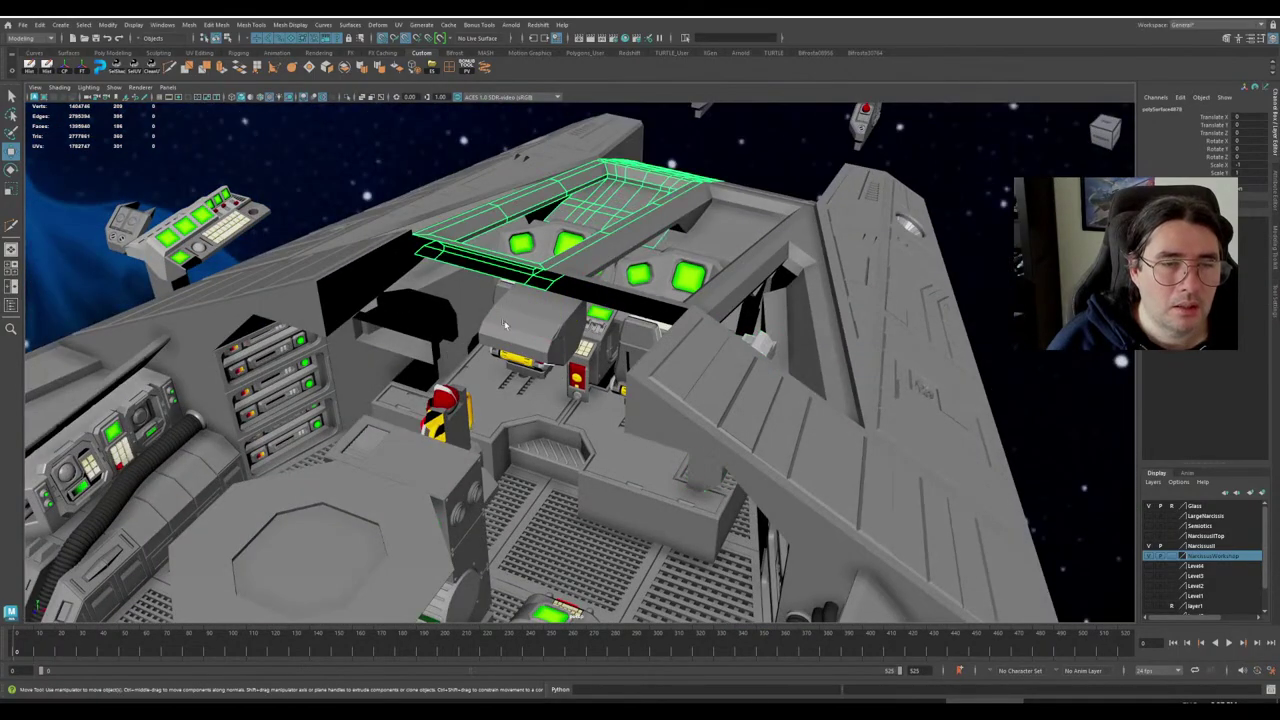
pyautogui.keyDown('shift'); pyautogui.click(594, 279); pyautogui.keyUp('shift')
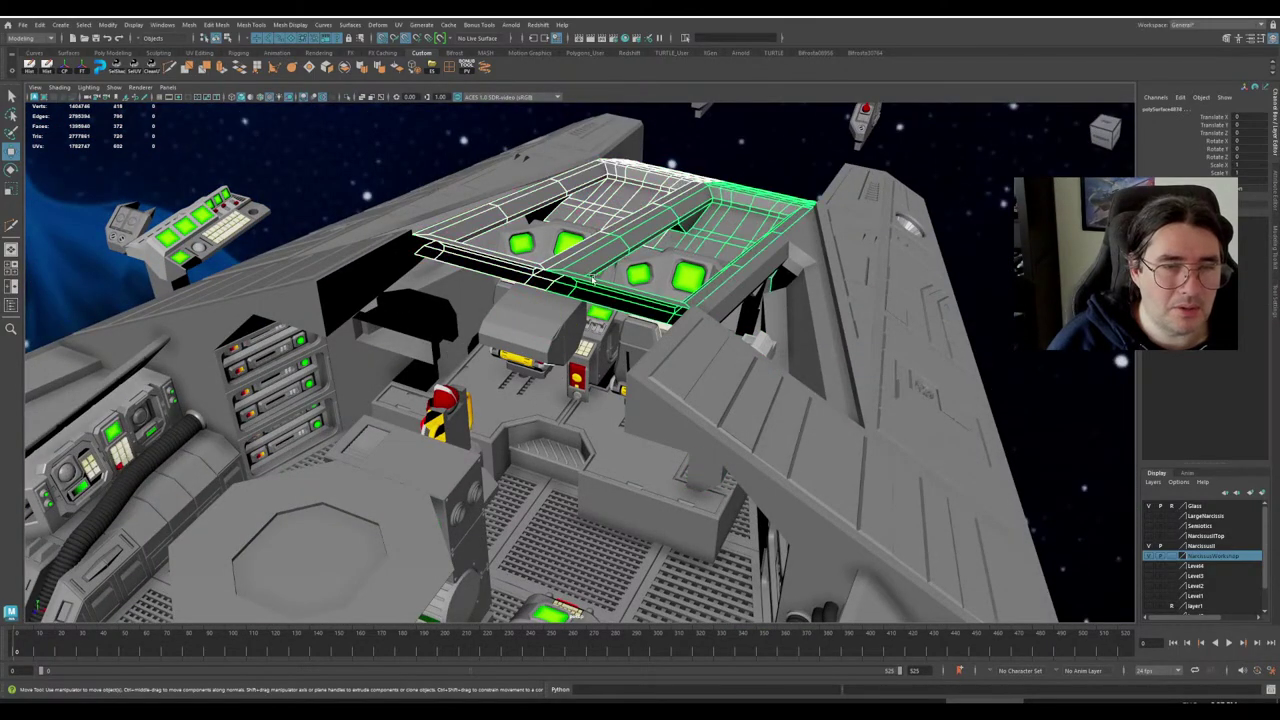
pyautogui.click(524, 338)
pyautogui.keyDown('alt'); pyautogui.moveTo(578, 422); pyautogui.dragTo(566, 368); pyautogui.keyUp('alt')
pyautogui.scroll(-5, 592, 418)
pyautogui.keyDown('shift'); pyautogui.click(542, 309); pyautogui.keyUp('shift')
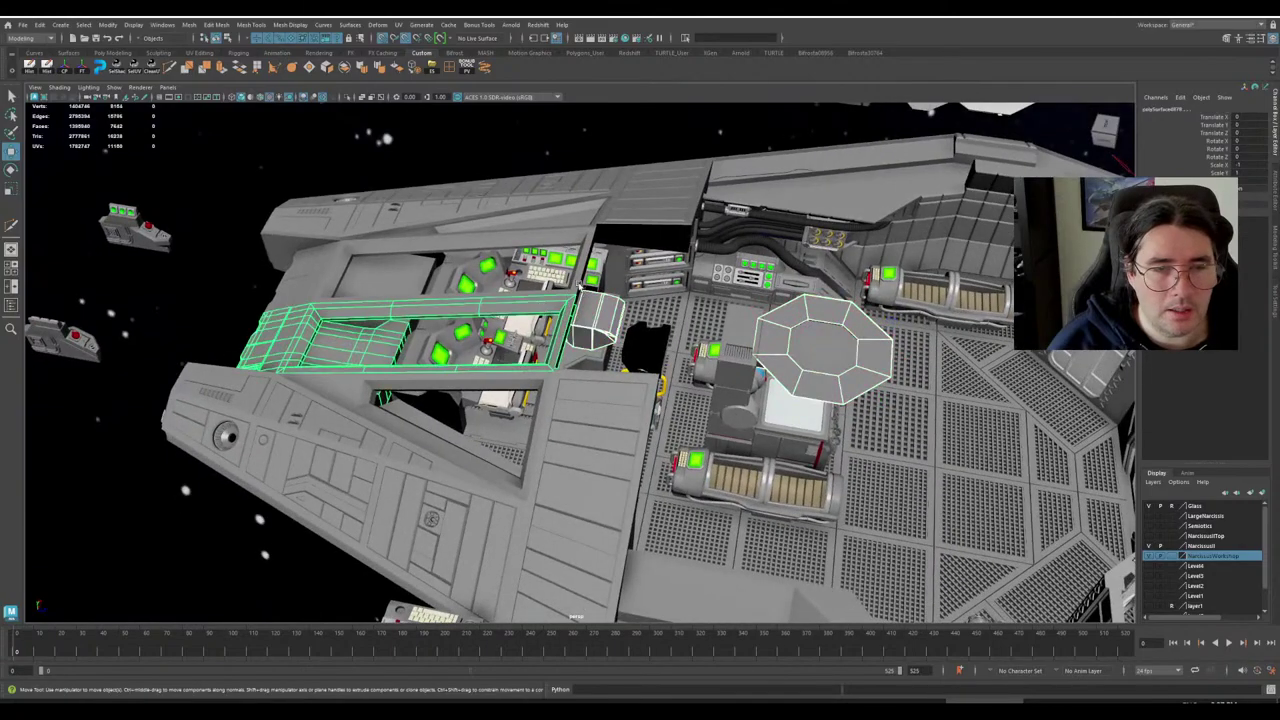
pyautogui.keyDown('shift'); pyautogui.click(580, 286); pyautogui.keyUp('shift')
pyautogui.keyDown('shift'); pyautogui.click(655, 352); pyautogui.keyUp('shift')
pyautogui.keyDown('alt'); pyautogui.moveTo(655, 352); pyautogui.dragTo(530, 350); pyautogui.keyUp('alt')
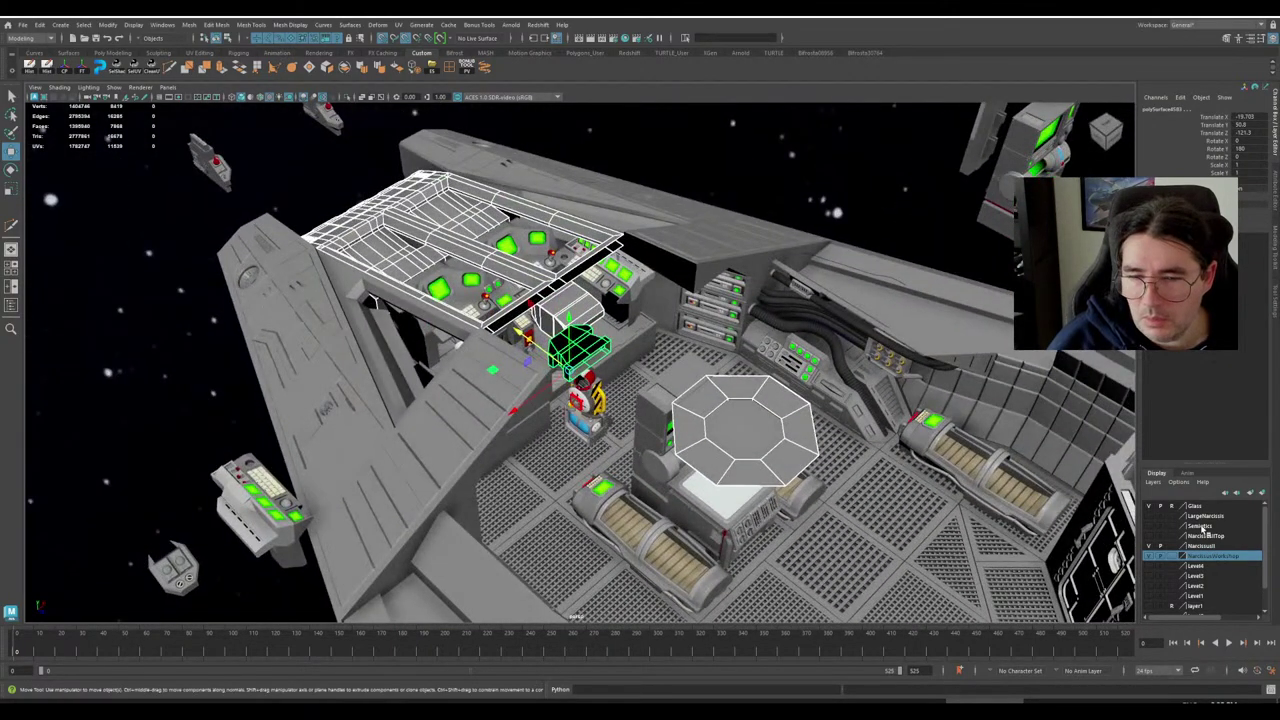
# Create a display layer from the selected overhead parts, name it TopStuff, and hide it.
pyautogui.click(1213, 537)
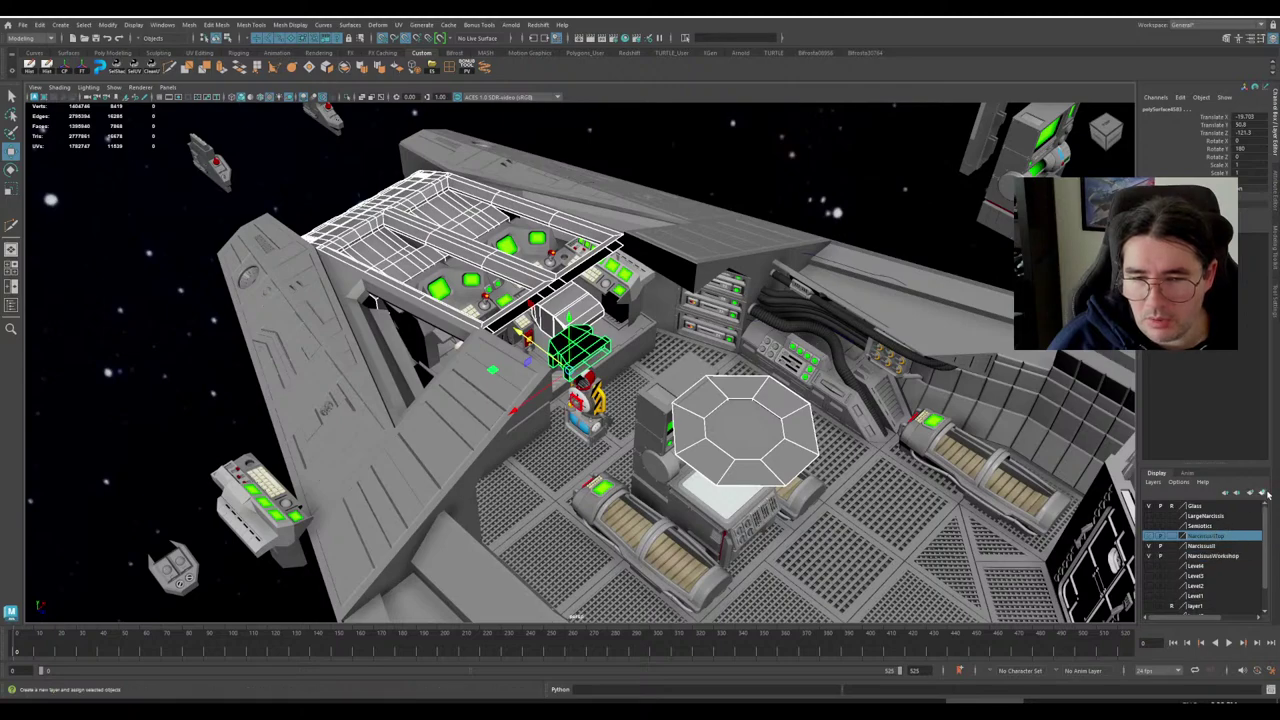
pyautogui.click(1259, 492)
pyautogui.doubleClick(1196, 508)
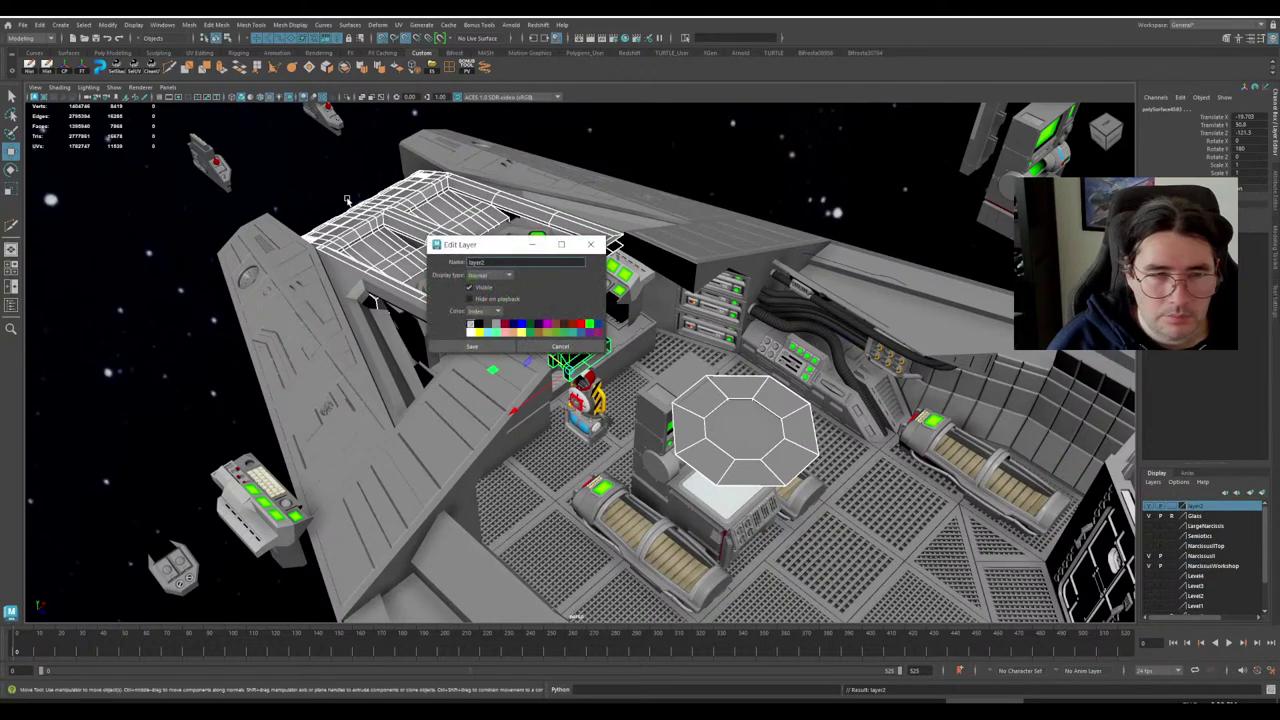
pyautogui.press('BackSpace')
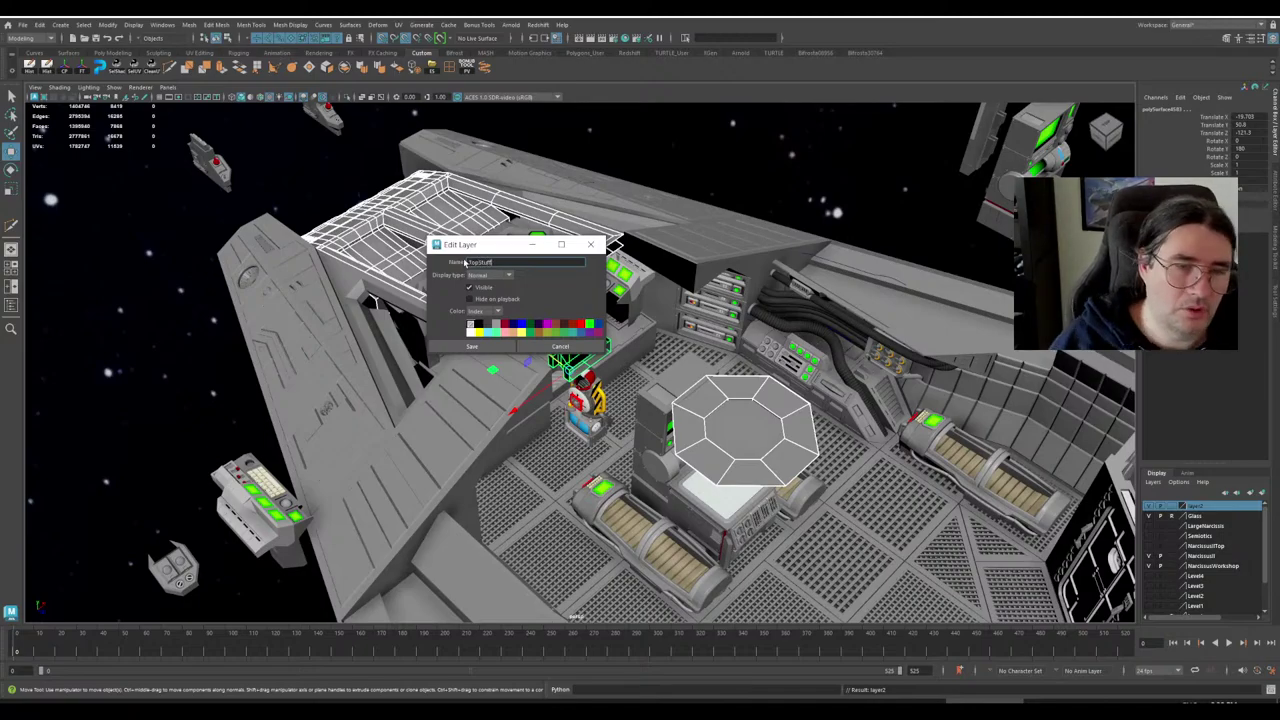
pyautogui.click(472, 346)
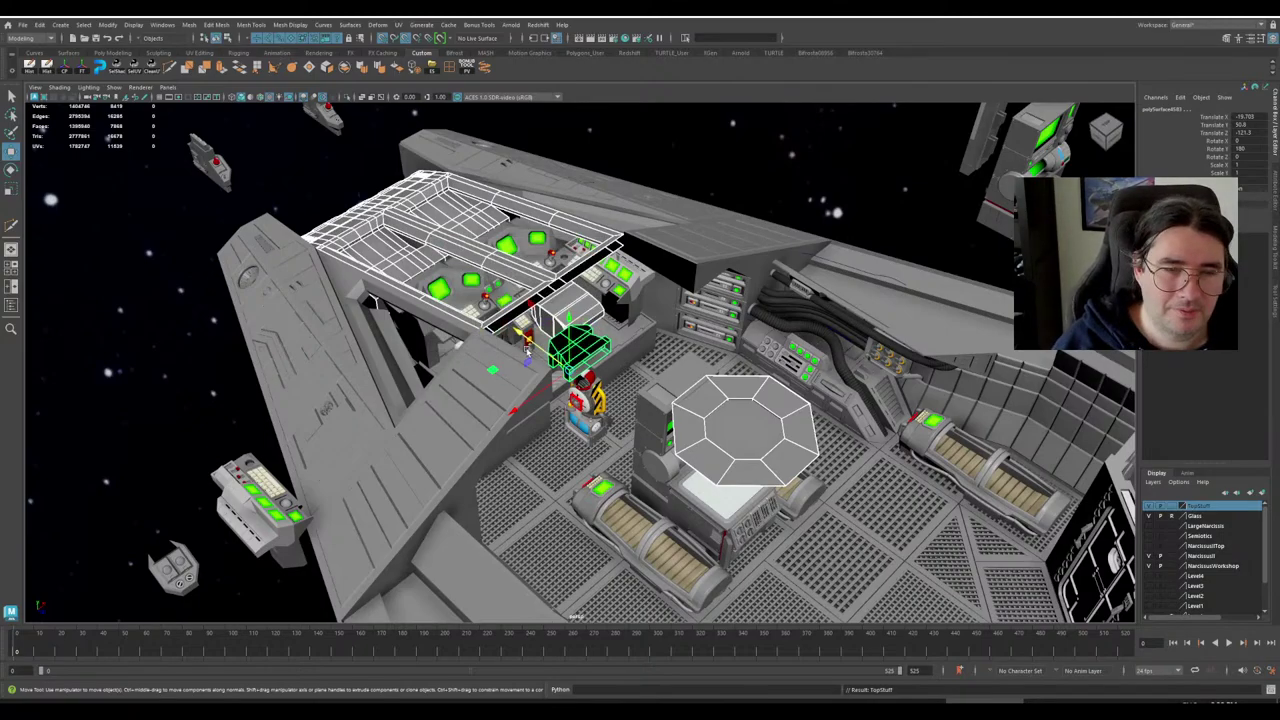
pyautogui.click(1148, 507)
pyautogui.click(728, 178)
# Inspect the cockpit interior and nose opening, and examine the side hull piece in isolation before showing the whole ship again.
pyautogui.scroll(6, 726, 250)
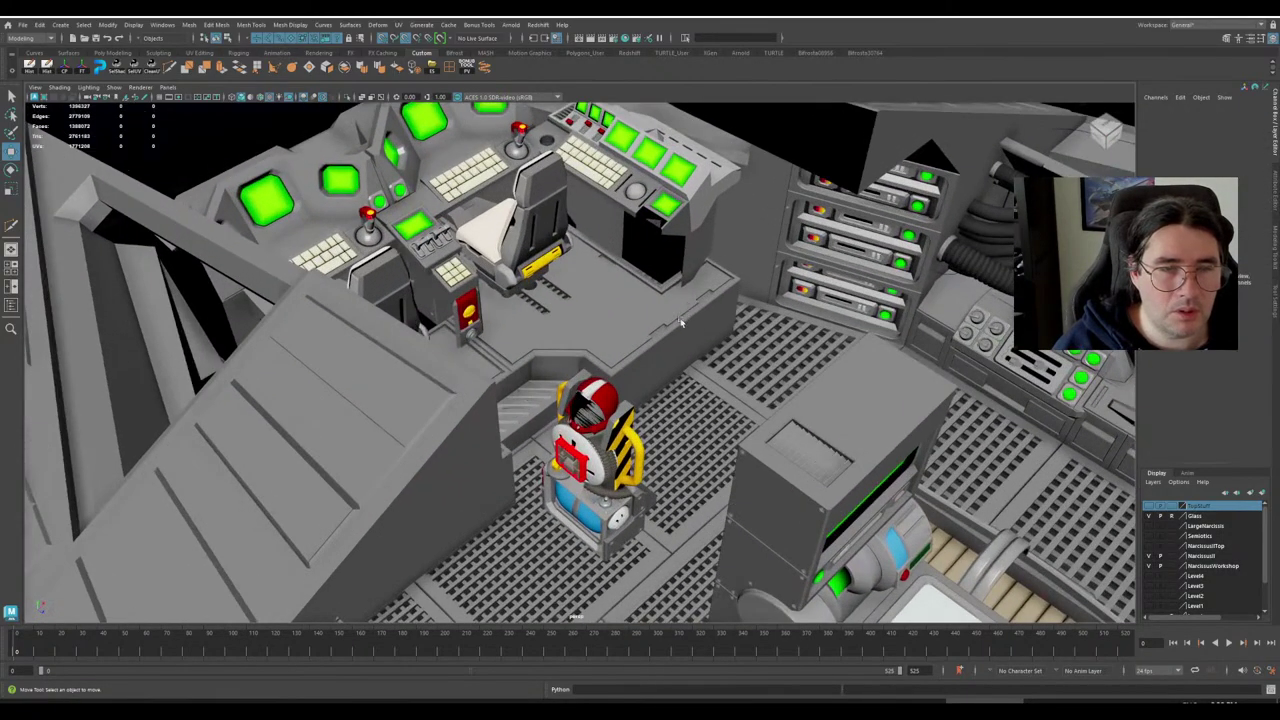
pyautogui.keyDown('alt'); pyautogui.moveTo(728, 335); pyautogui.dragTo(374, 491); pyautogui.keyUp('alt')
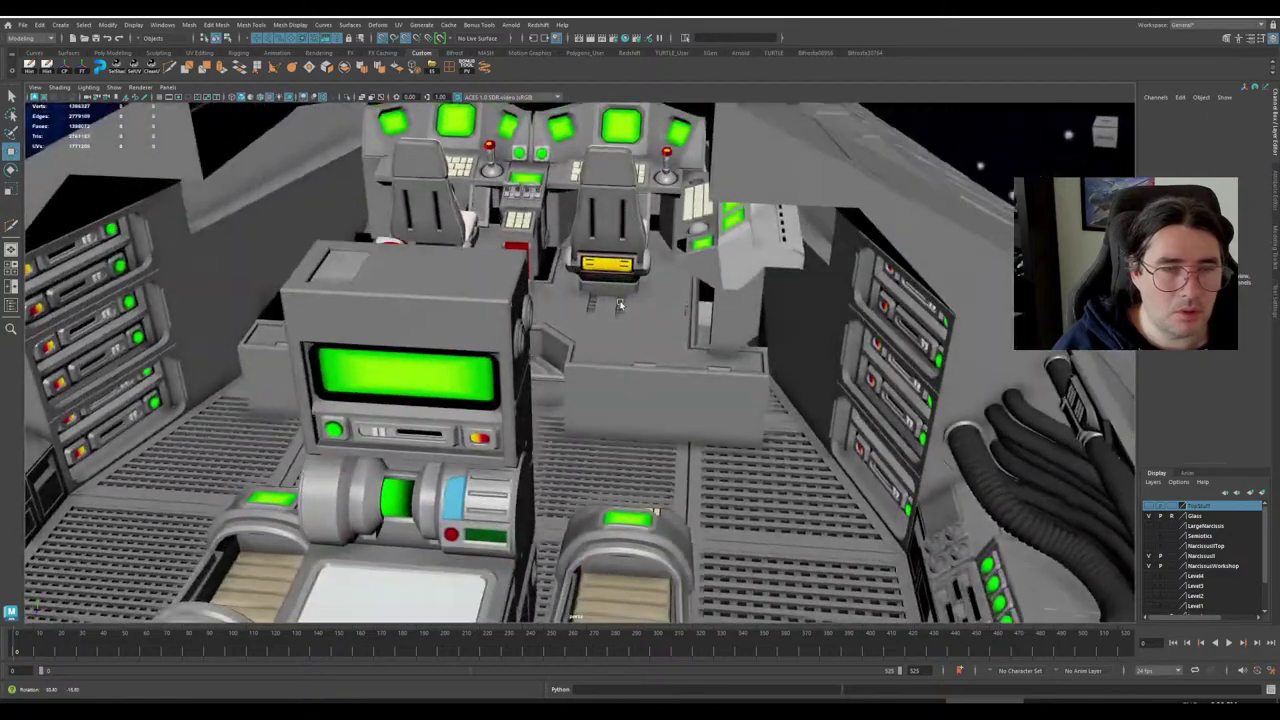
pyautogui.scroll(-3, 623, 318)
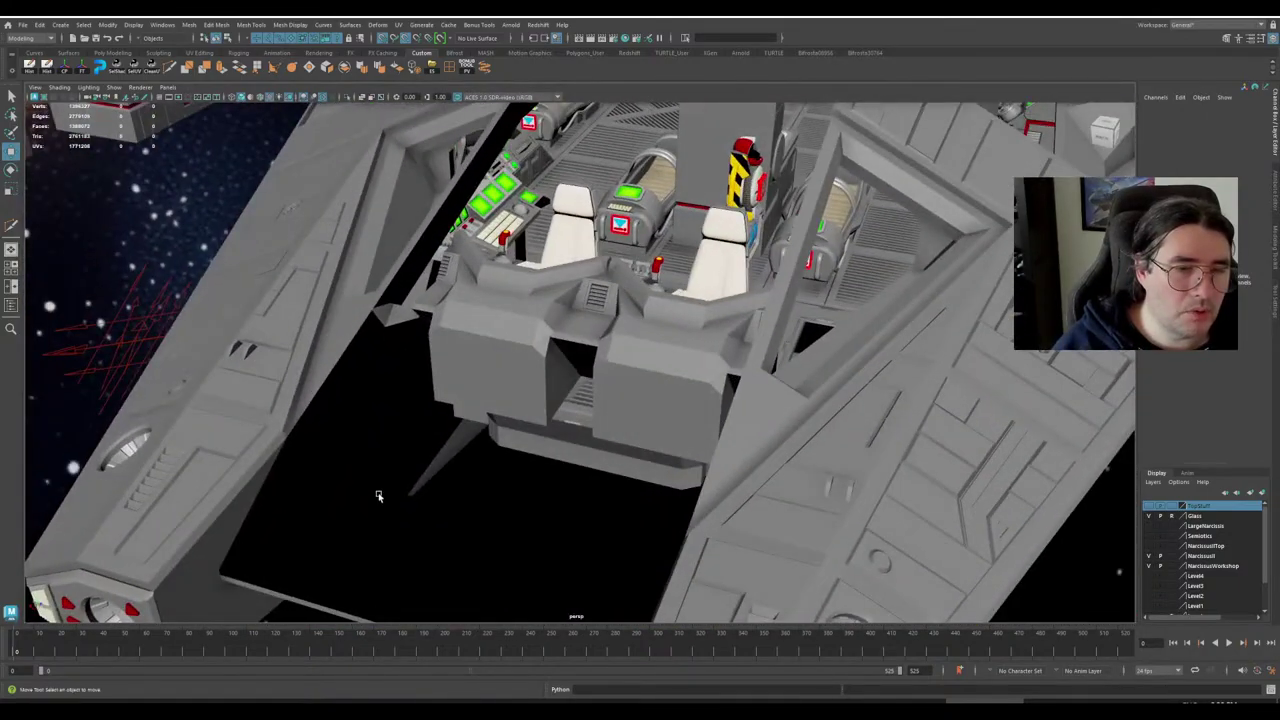
pyautogui.click(399, 430)
pyautogui.keyDown('alt'); pyautogui.moveTo(399, 430); pyautogui.dragTo(638, 421); pyautogui.keyUp('alt')
pyautogui.scroll(4, 547, 402)
pyautogui.hotkey('ctrl', '1')
pyautogui.scroll(4, 580, 420)
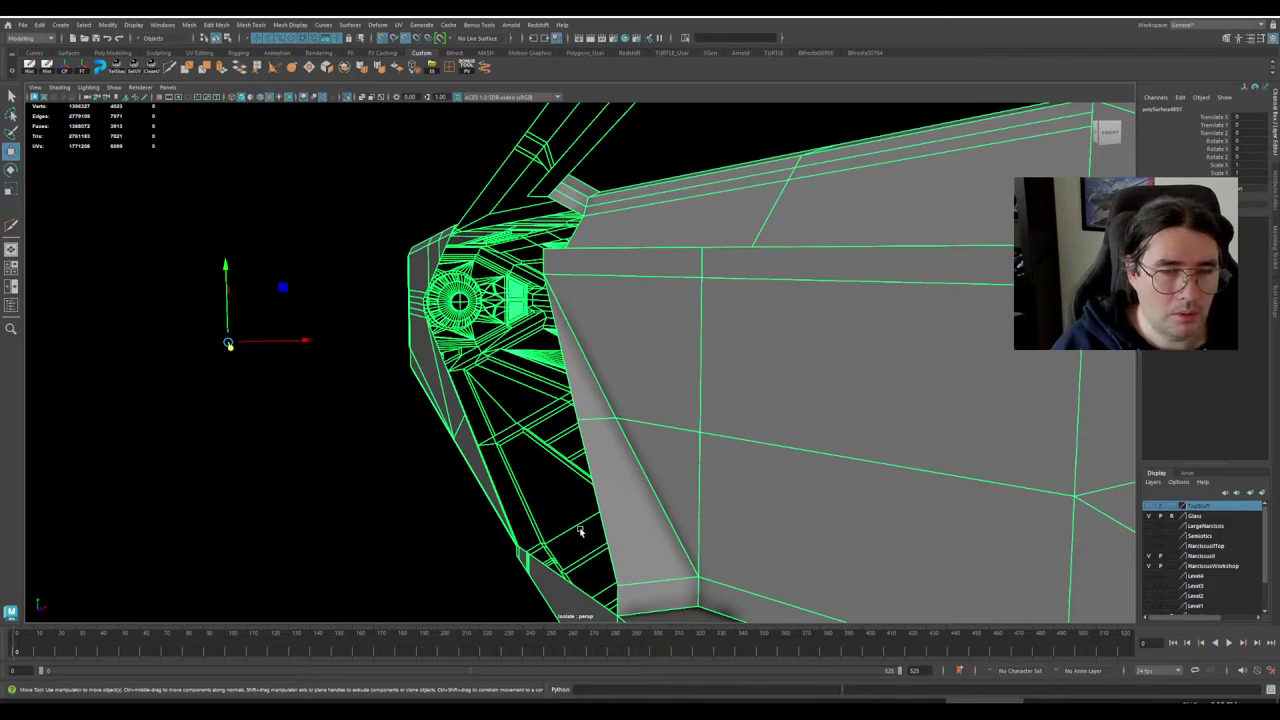
pyautogui.keyDown('alt'); pyautogui.moveTo(579, 531); pyautogui.dragTo(557, 350); pyautogui.keyUp('alt')
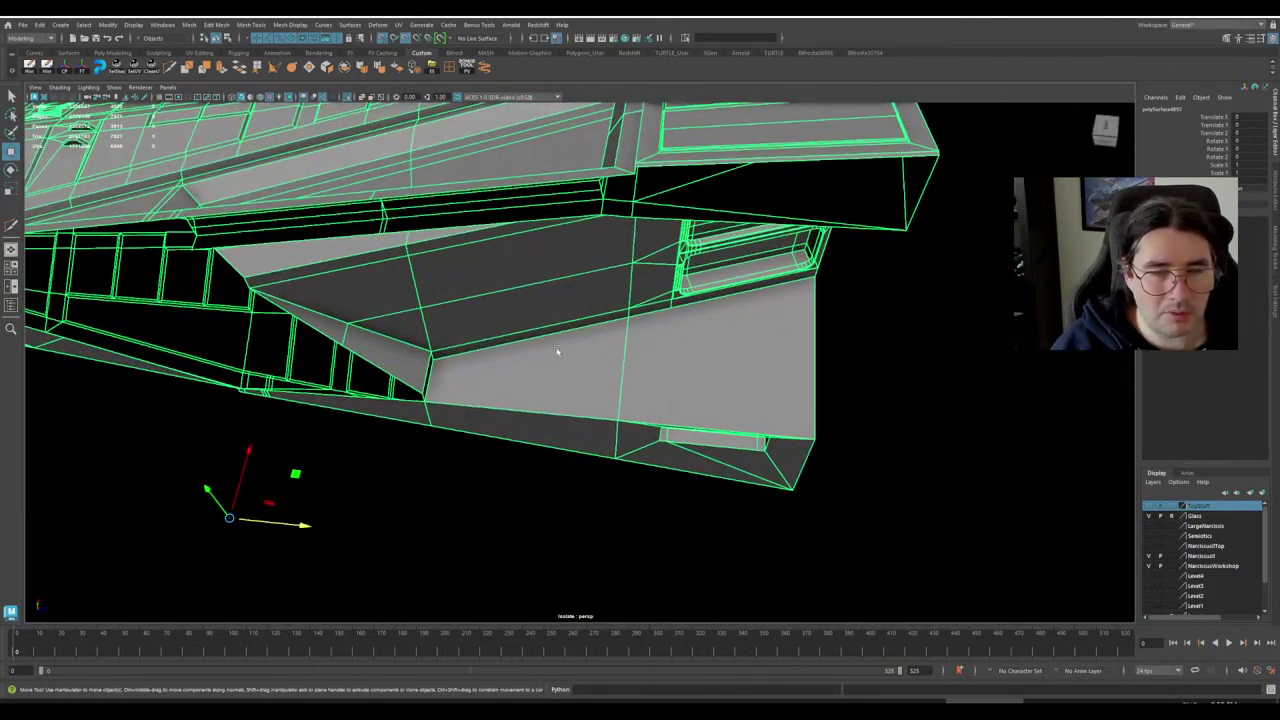
pyautogui.scroll(-5, 728, 349)
pyautogui.hotkey('ctrl', '1')
# Examine the cabin floor layout and the outer hull, selecting a floor grate and the side hull section with the recessed opening.
pyautogui.scroll(-4, 113, 388)
pyautogui.keyDown('alt'); pyautogui.moveTo(480, 388); pyautogui.dragTo(545, 385); pyautogui.keyUp('alt')
pyautogui.scroll(4, 620, 392)
pyautogui.click(607, 236)
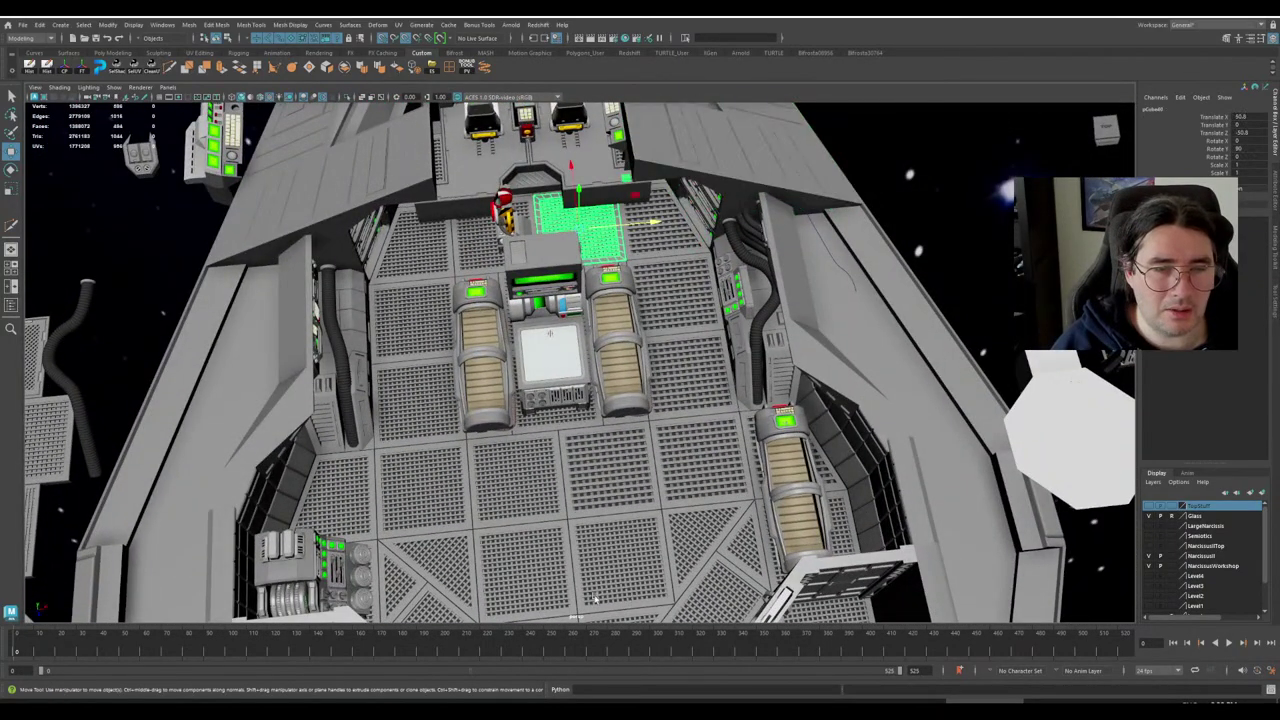
pyautogui.scroll(-3, 620, 511)
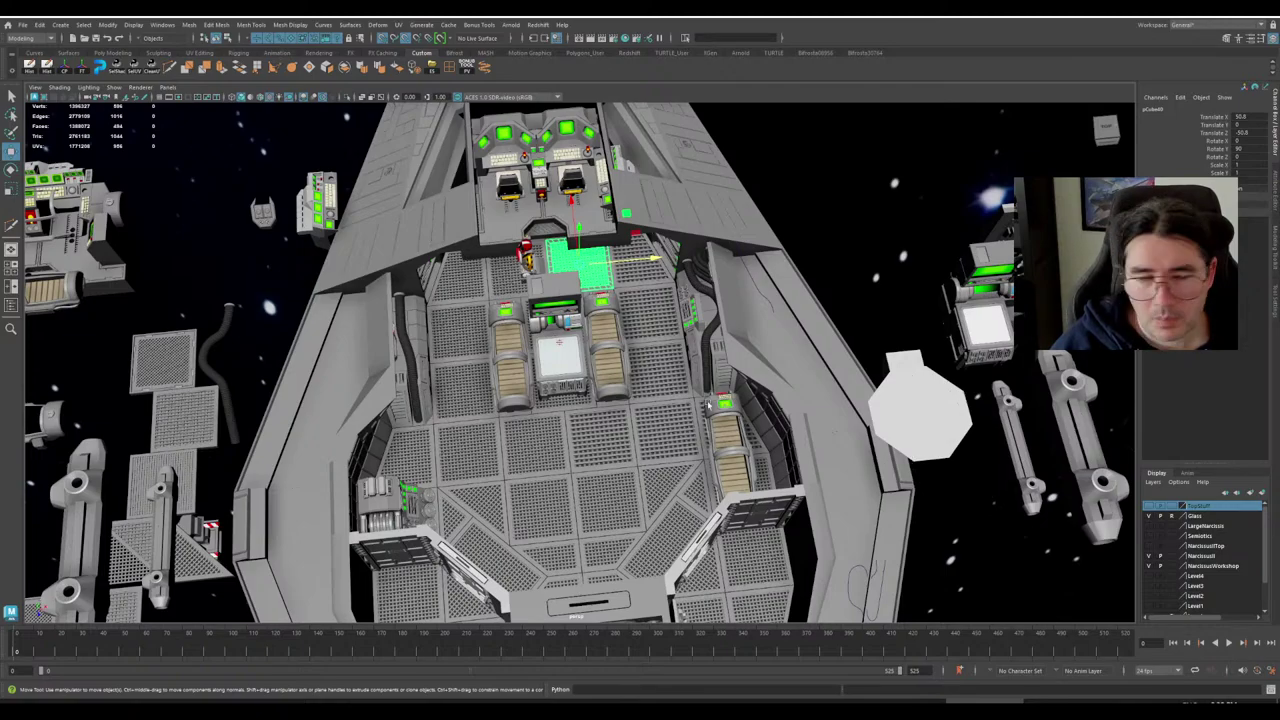
pyautogui.scroll(-5, 438, 387)
pyautogui.keyDown('alt'); pyautogui.moveTo(544, 446); pyautogui.dragTo(685, 421); pyautogui.keyUp('alt')
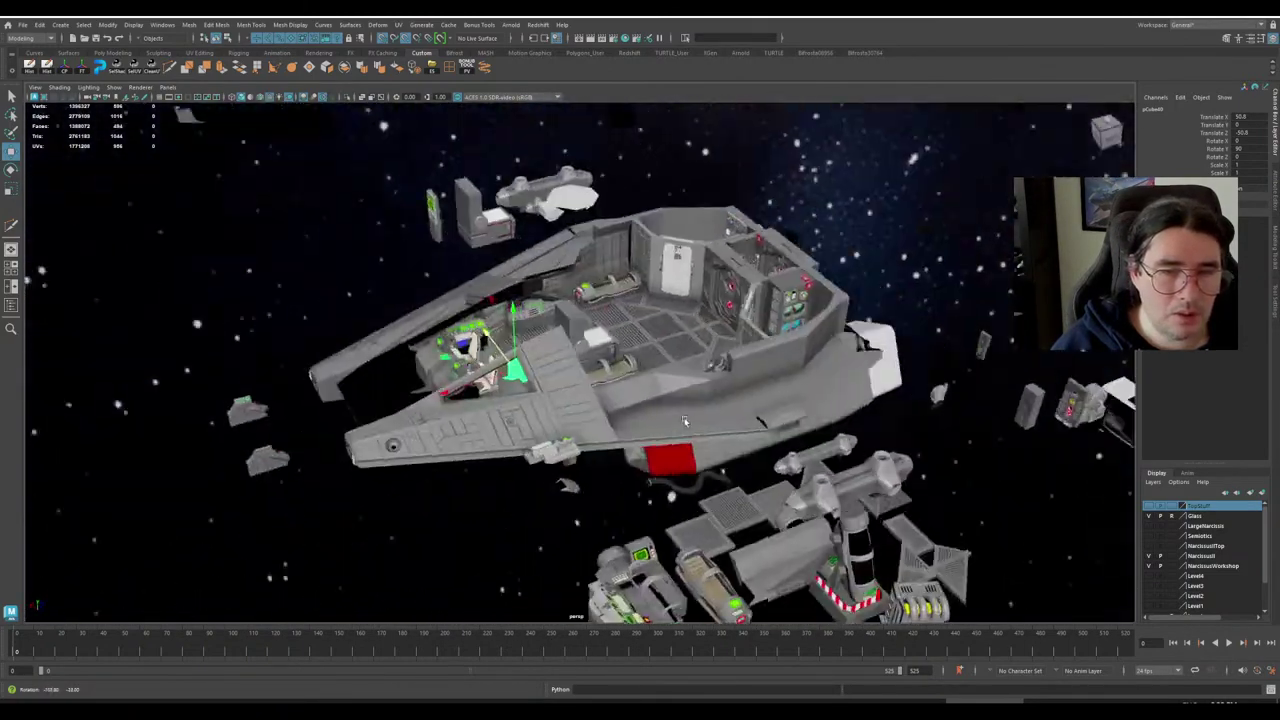
pyautogui.scroll(12, 684, 421)
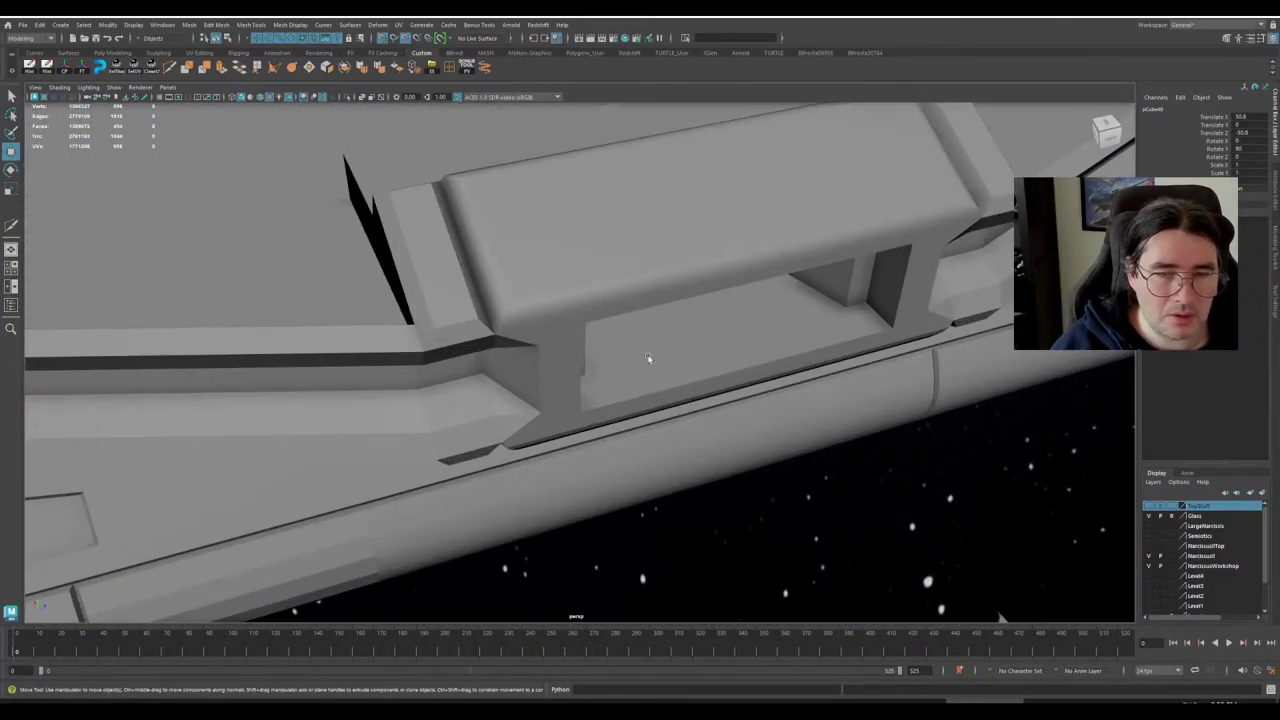
pyautogui.click(647, 358)
pyautogui.scroll(-6, 756, 334)
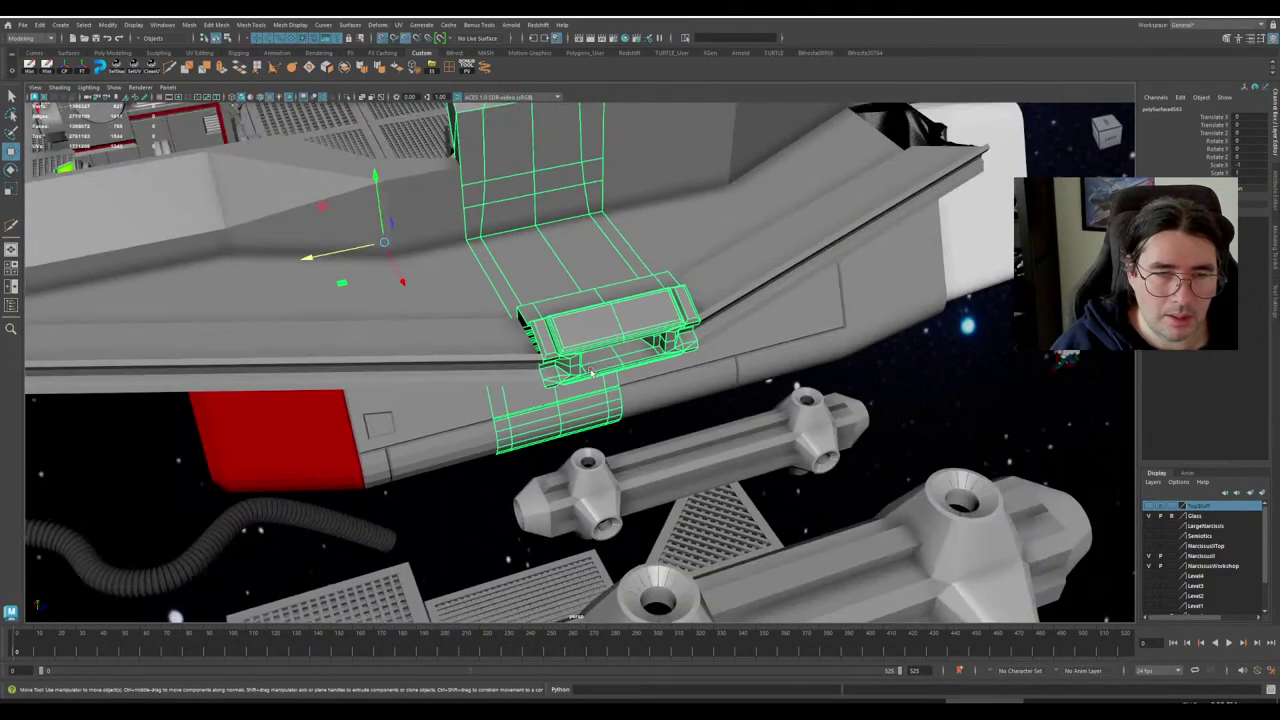
# Examine the whole ship from the side and above with its loose parts, and clear the side hull selection.
pyautogui.keyDown('alt'); pyautogui.moveTo(756, 334); pyautogui.dragTo(631, 368); pyautogui.keyUp('alt')
pyautogui.scroll(-5, 673, 377)
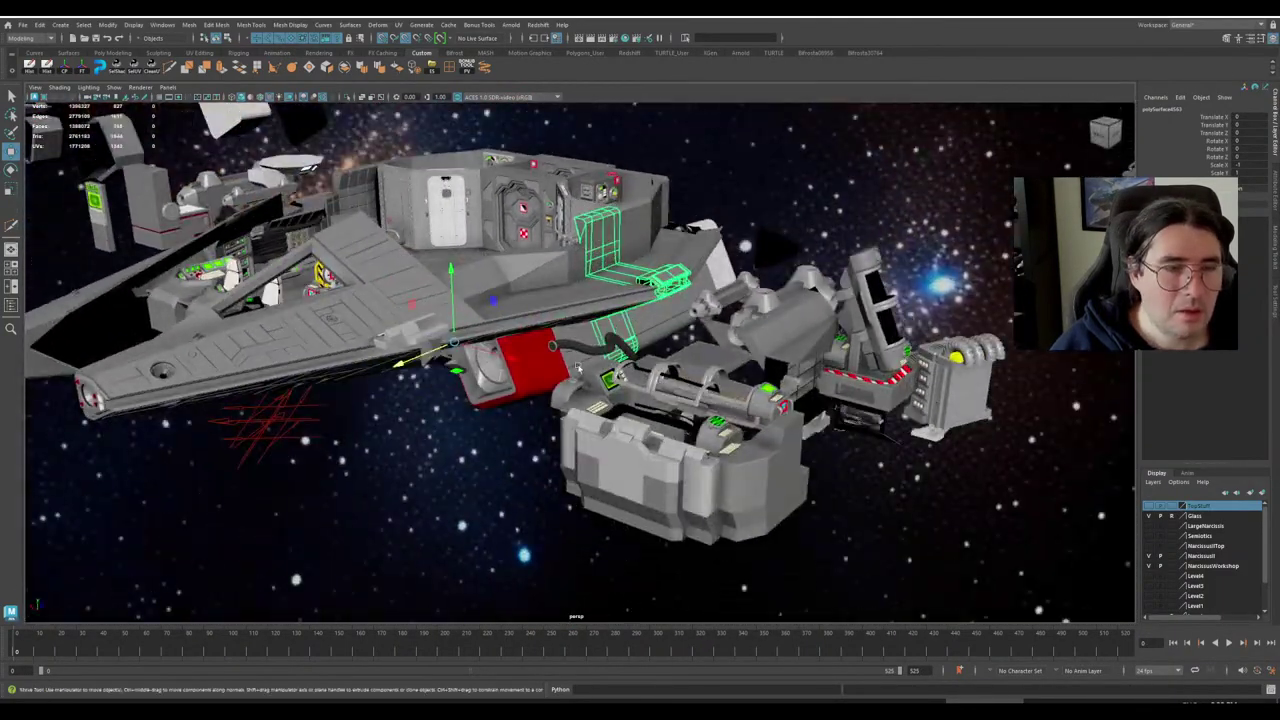
pyautogui.keyDown('alt'); pyautogui.moveTo(578, 368); pyautogui.dragTo(690, 428, button='middle'); pyautogui.keyUp('alt')
pyautogui.keyDown('alt'); pyautogui.moveTo(690, 428); pyautogui.dragTo(660, 437); pyautogui.keyUp('alt')
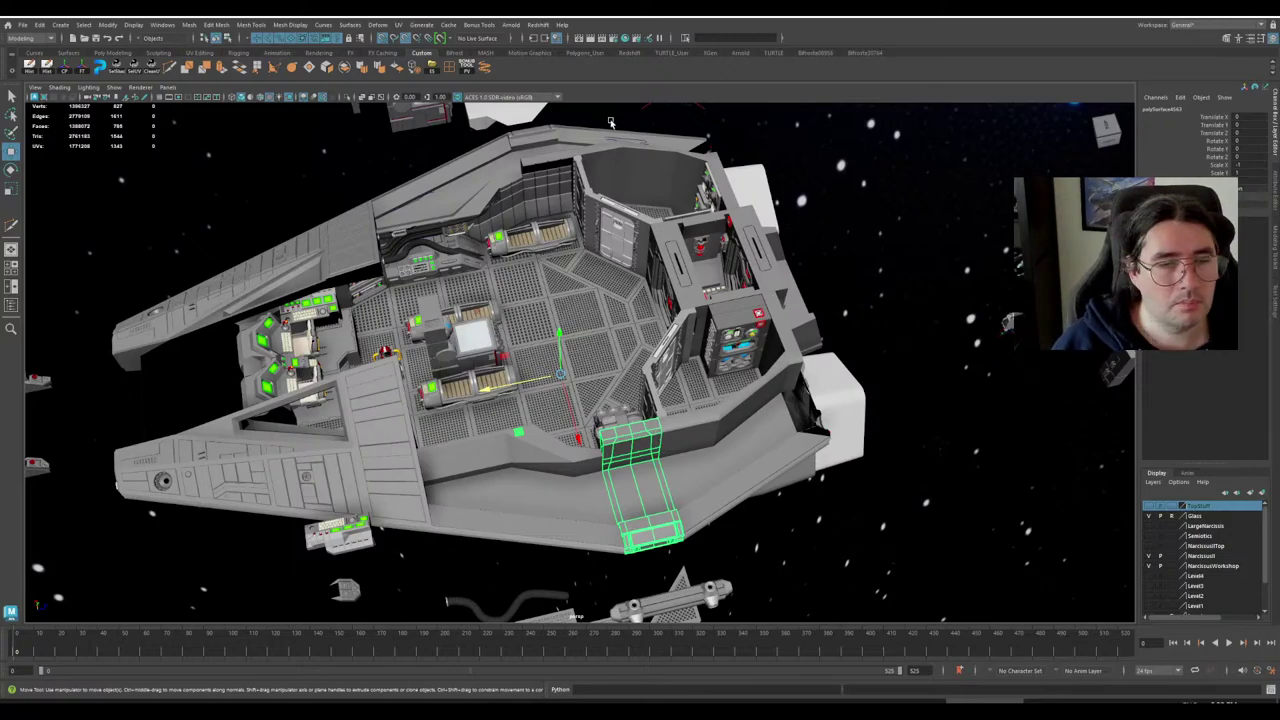
pyautogui.keyDown('alt'); pyautogui.moveTo(683, 380); pyautogui.dragTo(847, 377); pyautogui.keyUp('alt')
pyautogui.click(930, 345)
pyautogui.keyDown('alt'); pyautogui.moveTo(930, 345); pyautogui.dragTo(703, 396); pyautogui.keyUp('alt')
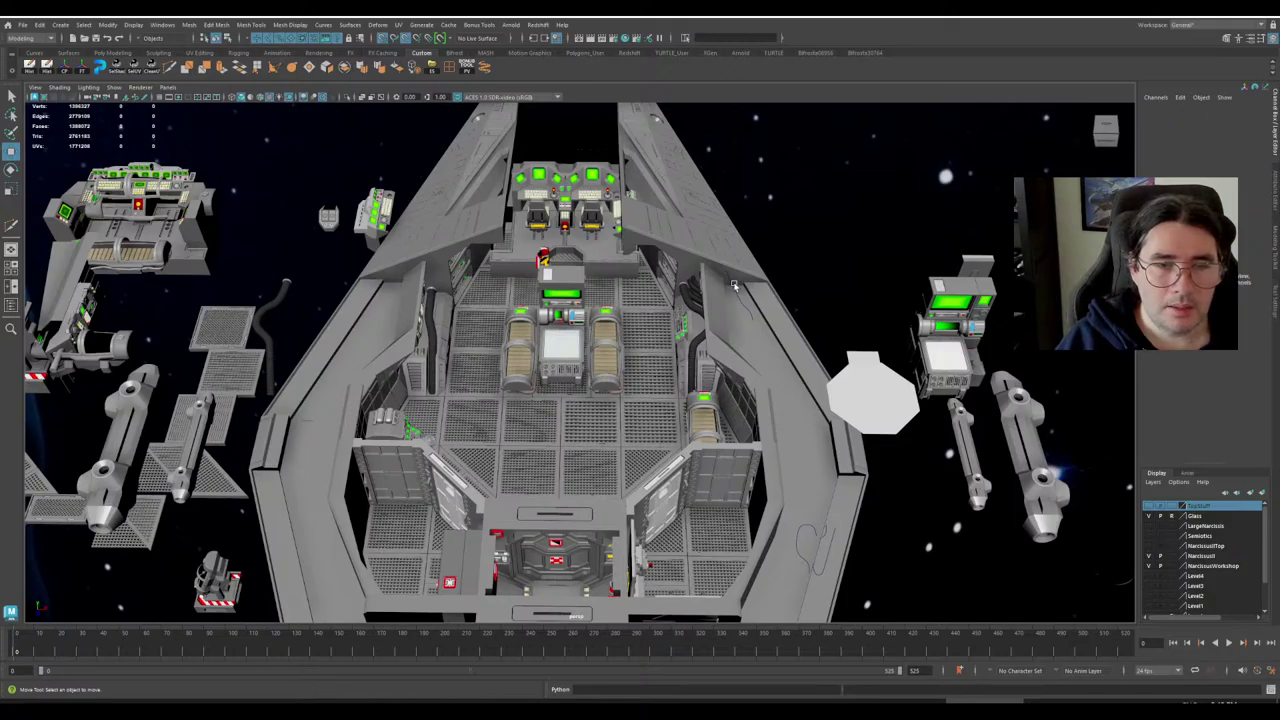
# Examine the cockpit seats and consoles from behind, the nose opening and the starboard side control console.
pyautogui.scroll(4, 733, 286)
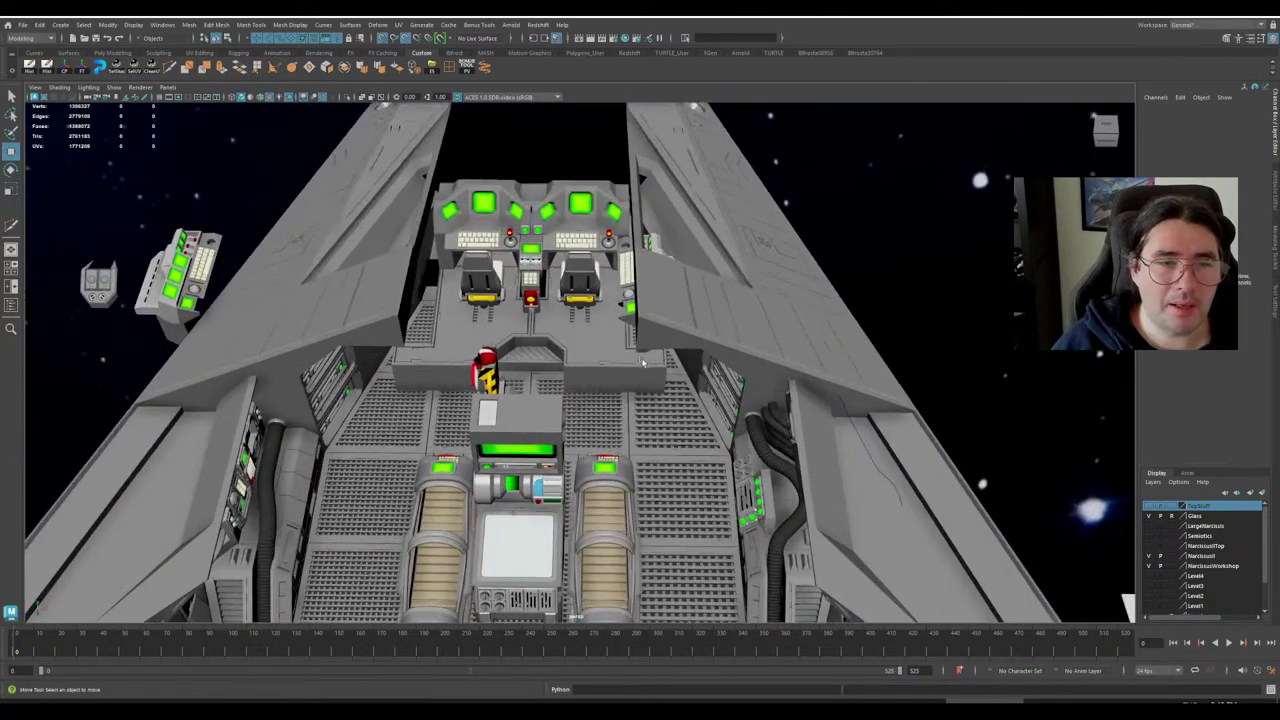
pyautogui.keyDown('alt'); pyautogui.moveTo(643, 362); pyautogui.dragTo(860, 343); pyautogui.keyUp('alt')
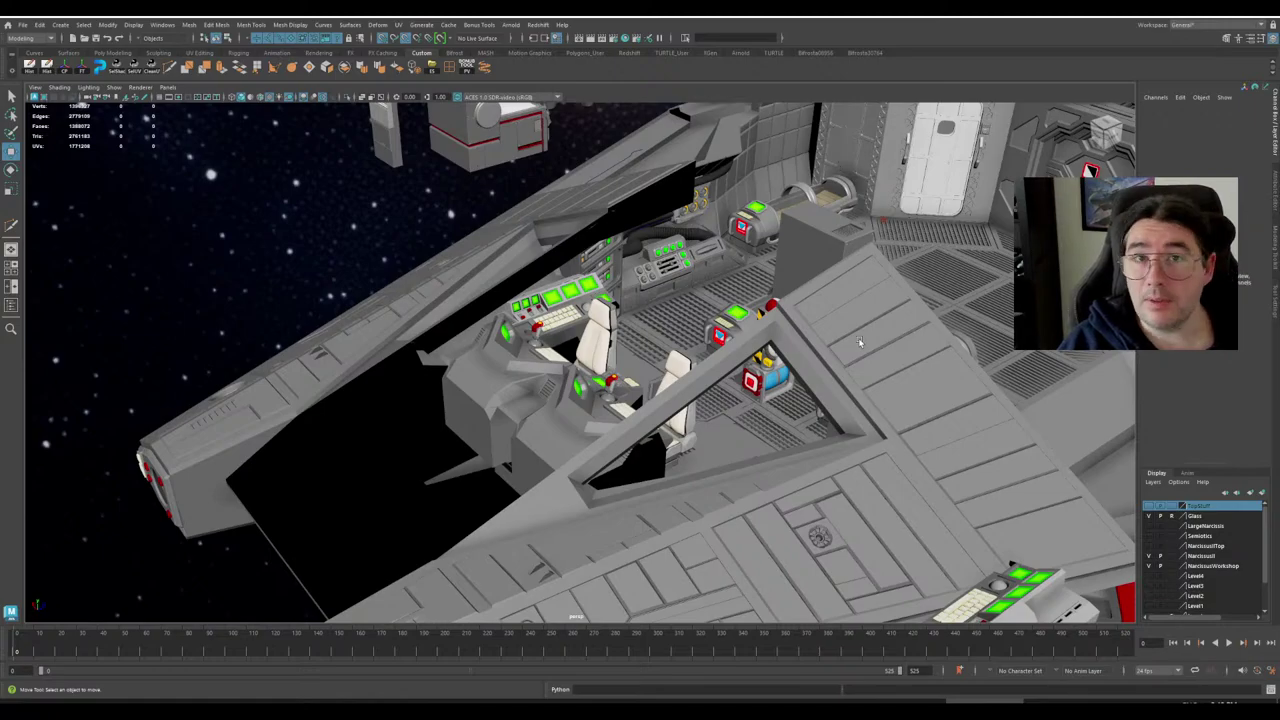
pyautogui.scroll(-5, 828, 345)
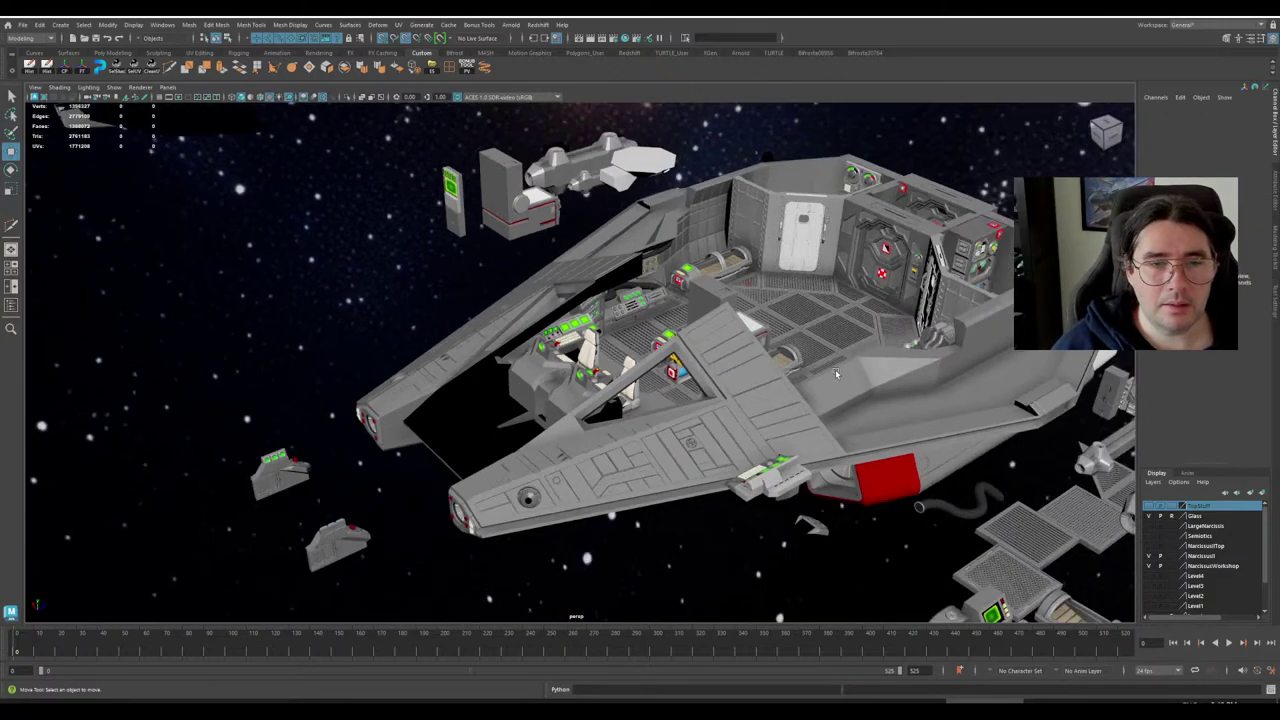
pyautogui.keyDown('alt'); pyautogui.moveTo(835, 369); pyautogui.dragTo(699, 390); pyautogui.keyUp('alt')
pyautogui.keyDown('alt'); pyautogui.moveTo(699, 390); pyautogui.dragTo(654, 366, button='middle'); pyautogui.keyUp('alt')
pyautogui.scroll(4, 654, 366)
pyautogui.keyDown('alt'); pyautogui.moveTo(654, 366); pyautogui.dragTo(628, 372); pyautogui.keyUp('alt')
pyautogui.keyDown('alt'); pyautogui.moveTo(576, 361); pyautogui.dragTo(612, 347, button='middle'); pyautogui.keyUp('alt')
pyautogui.scroll(3, 612, 347)
pyautogui.keyDown('alt'); pyautogui.moveTo(613, 347); pyautogui.dragTo(658, 372); pyautogui.keyUp('alt')
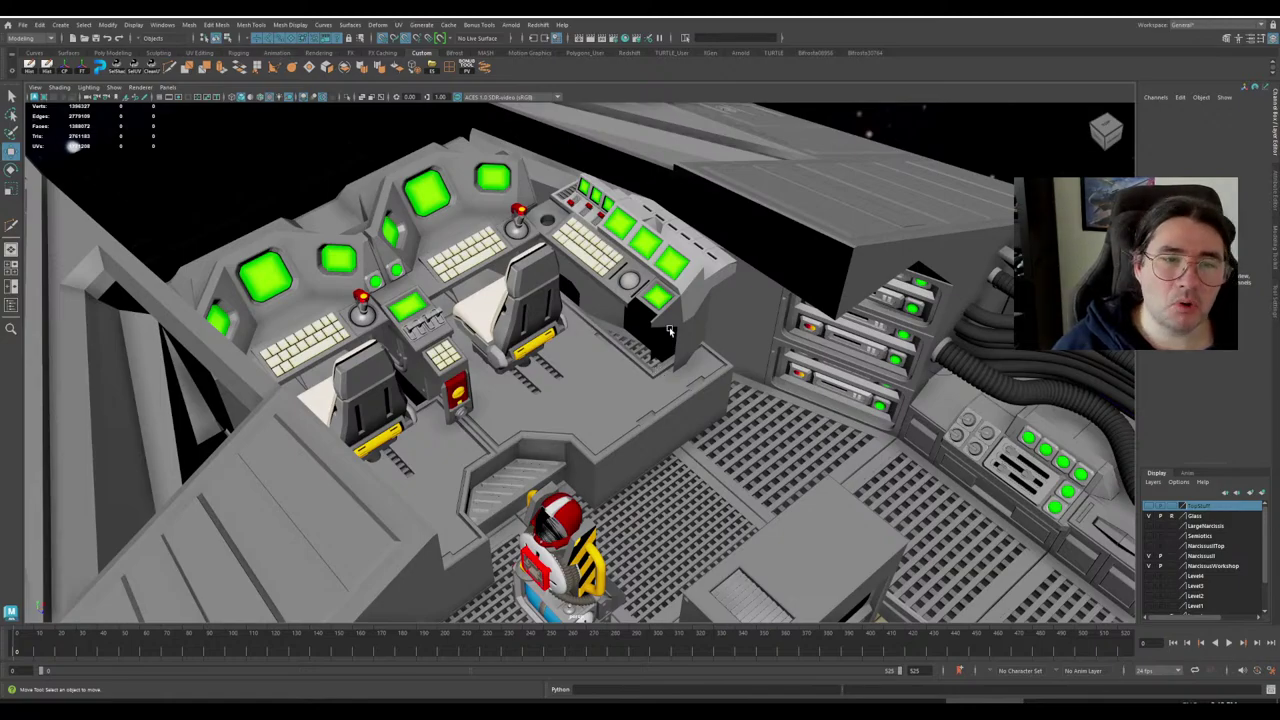
# Select the starboard side control console and move its pivot to the front edge beneath the keyboard.
pyautogui.keyDown('alt'); pyautogui.moveTo(670, 331); pyautogui.dragTo(668, 402, button='middle'); pyautogui.keyUp('alt')
pyautogui.scroll(3, 668, 402)
pyautogui.keyDown('alt'); pyautogui.moveTo(645, 392); pyautogui.dragTo(672, 388); pyautogui.keyUp('alt')
pyautogui.click(702, 353)
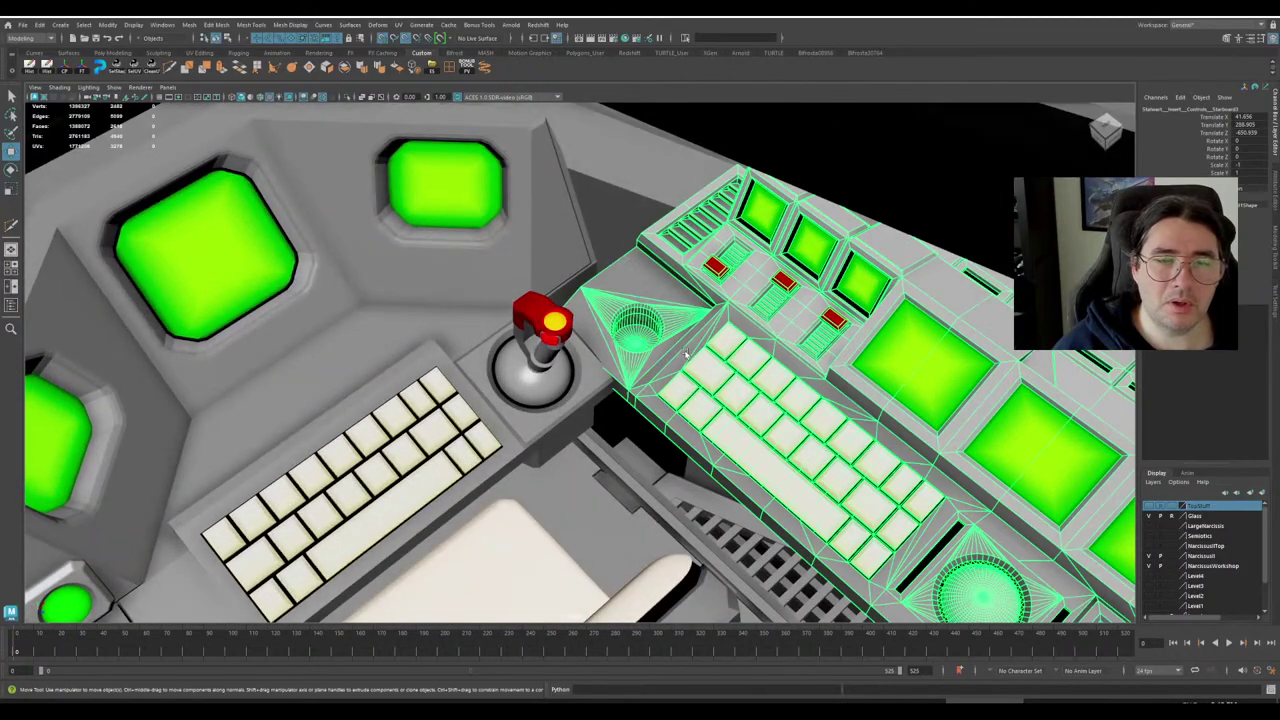
pyautogui.keyDown('alt'); pyautogui.moveTo(592, 305); pyautogui.dragTo(649, 312); pyautogui.keyUp('alt')
pyautogui.scroll(-6, 675, 317)
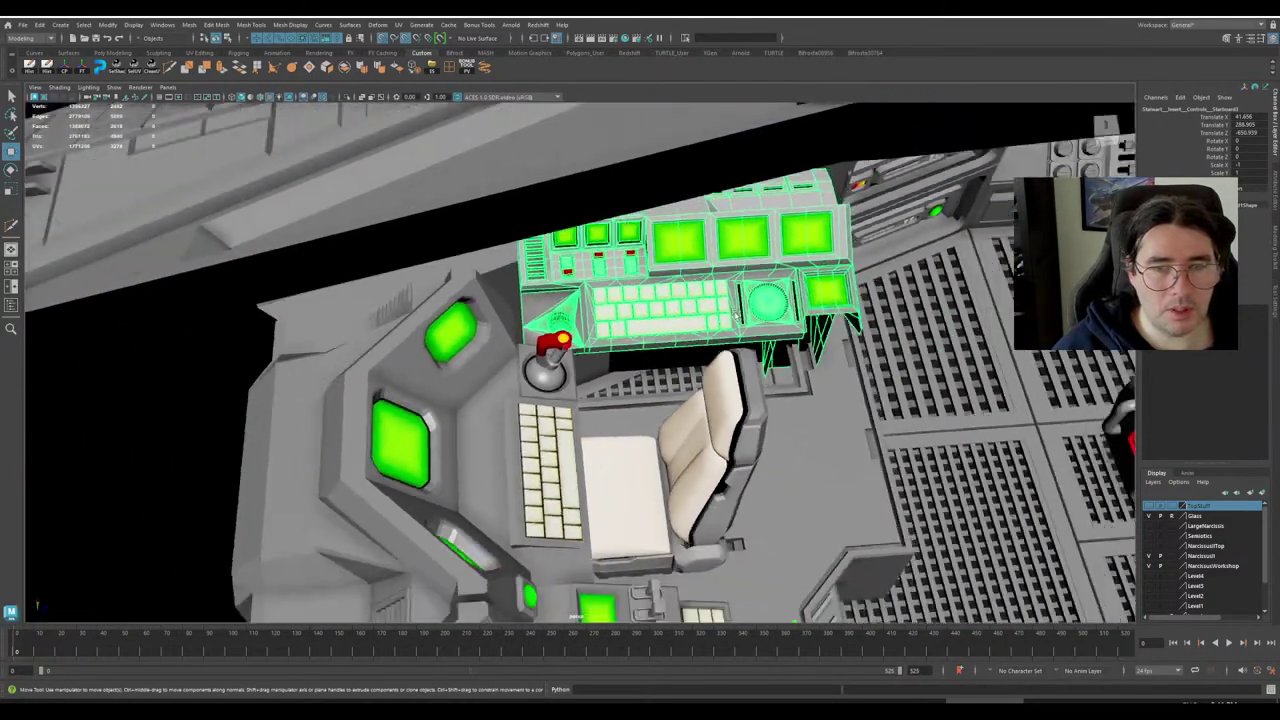
pyautogui.scroll(-3, 700, 322)
pyautogui.scroll(3, 675, 318)
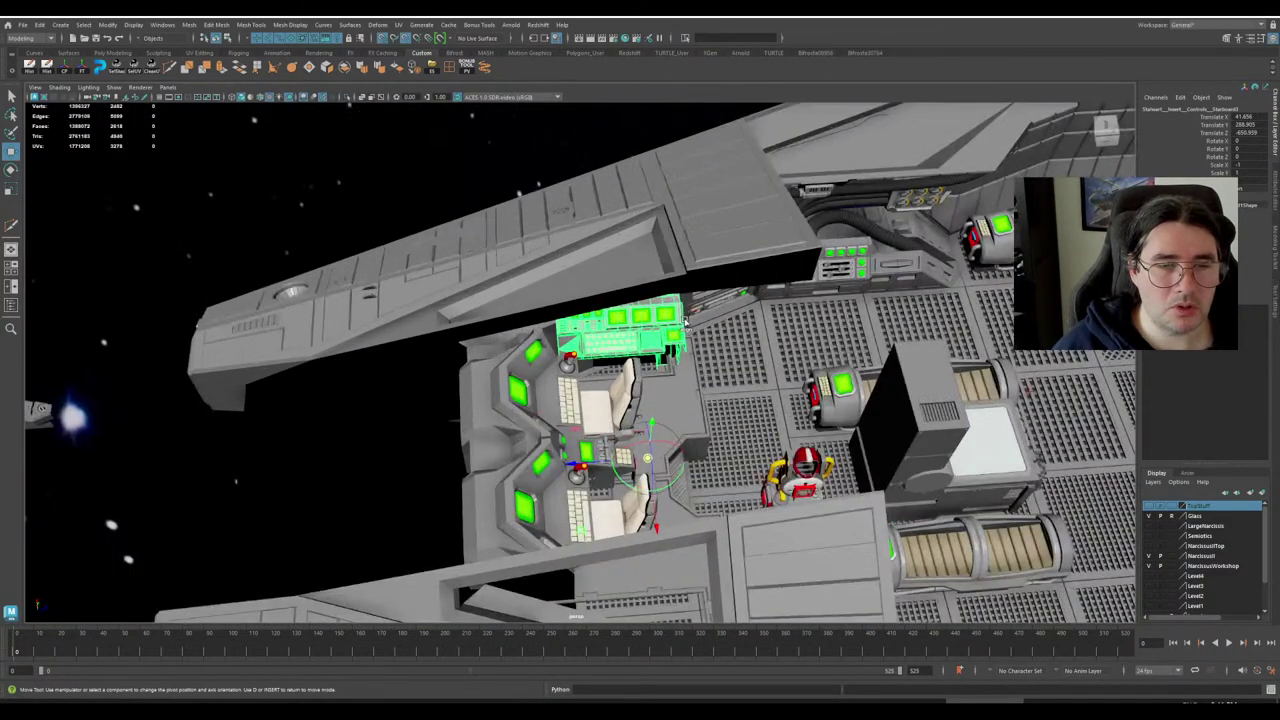
pyautogui.moveTo(655, 469); pyautogui.dragTo(620, 353)
pyautogui.scroll(8, 683, 362)
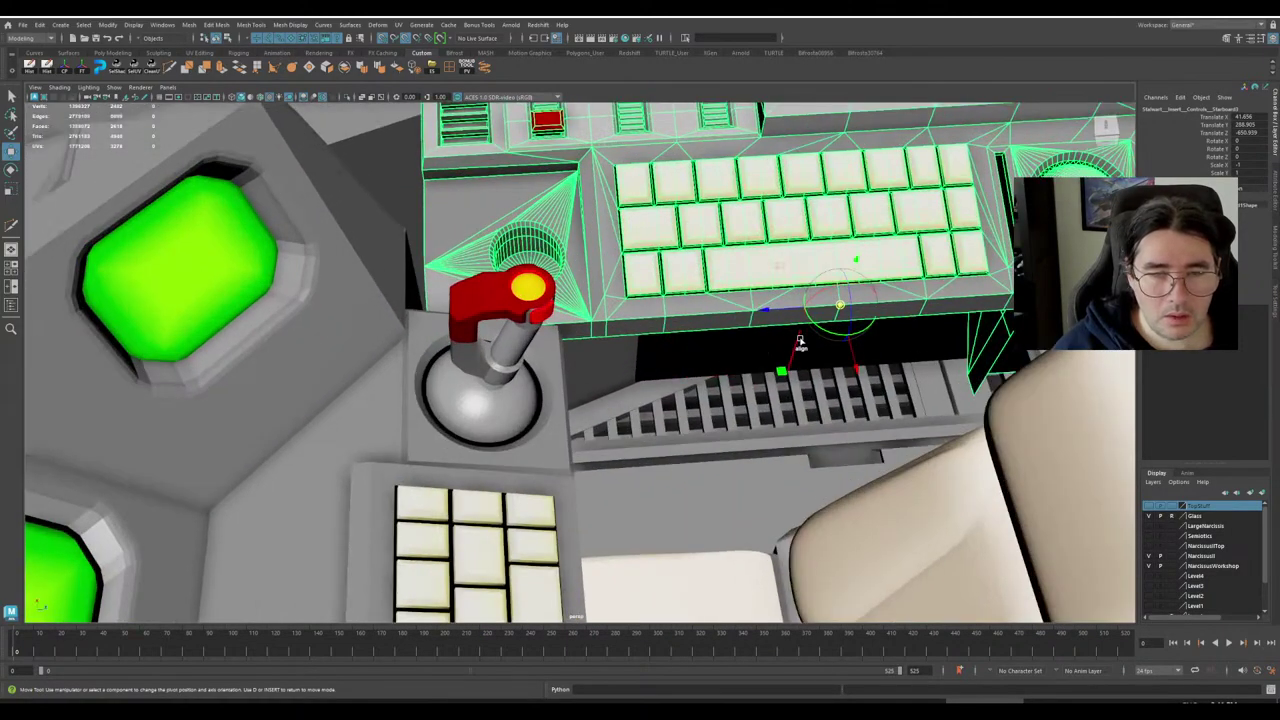
pyautogui.keyDown('alt'); pyautogui.moveTo(800, 342); pyautogui.dragTo(733, 424); pyautogui.keyUp('alt')
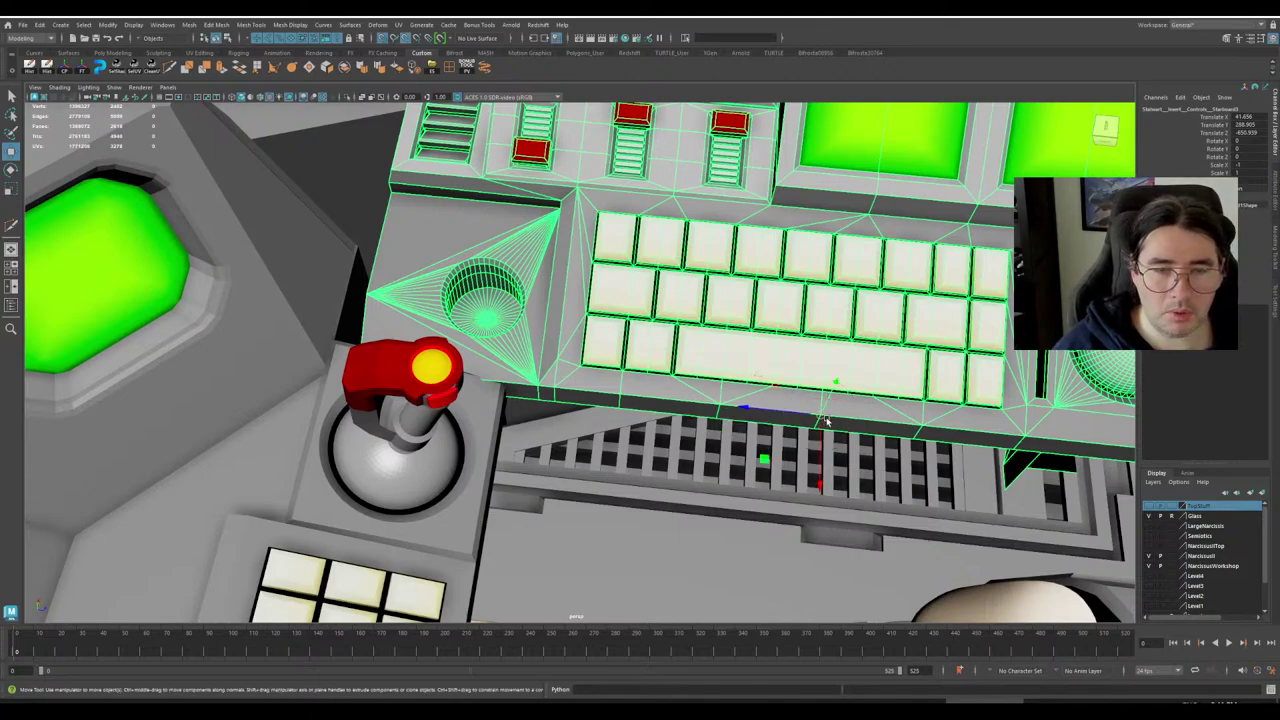
# Snap the side console towards the joystick panel, to about -451.09 in Z and 41.61 in X.
pyautogui.press('d')
pyautogui.moveTo(821, 415); pyautogui.dragTo(355, 263)
pyautogui.keyDown('alt'); pyautogui.moveTo(448, 304); pyautogui.dragTo(440, 274); pyautogui.keyUp('alt')
pyautogui.keyDown('alt'); pyautogui.moveTo(551, 308); pyautogui.dragTo(552, 307); pyautogui.keyUp('alt')
pyautogui.keyDown('alt'); pyautogui.moveTo(569, 347); pyautogui.dragTo(626, 359, button='right'); pyautogui.keyUp('alt')
pyautogui.press('d')
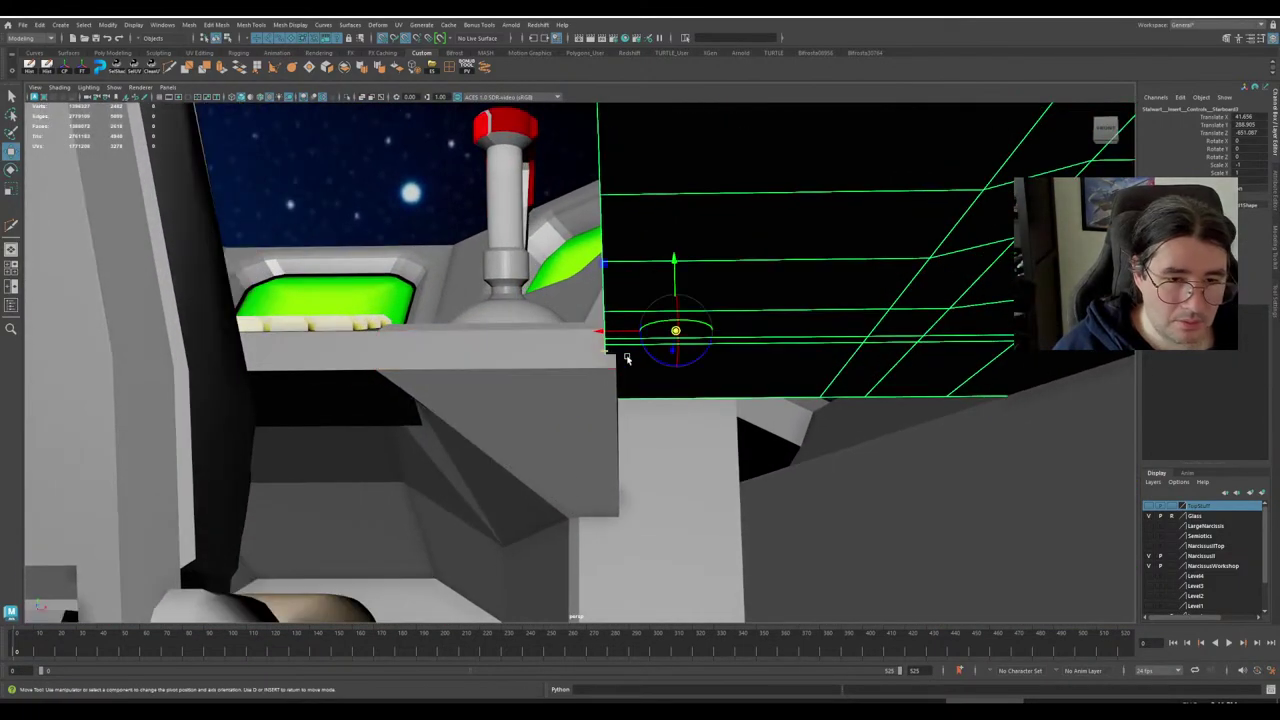
pyautogui.moveTo(676, 334); pyautogui.dragTo(614, 367)
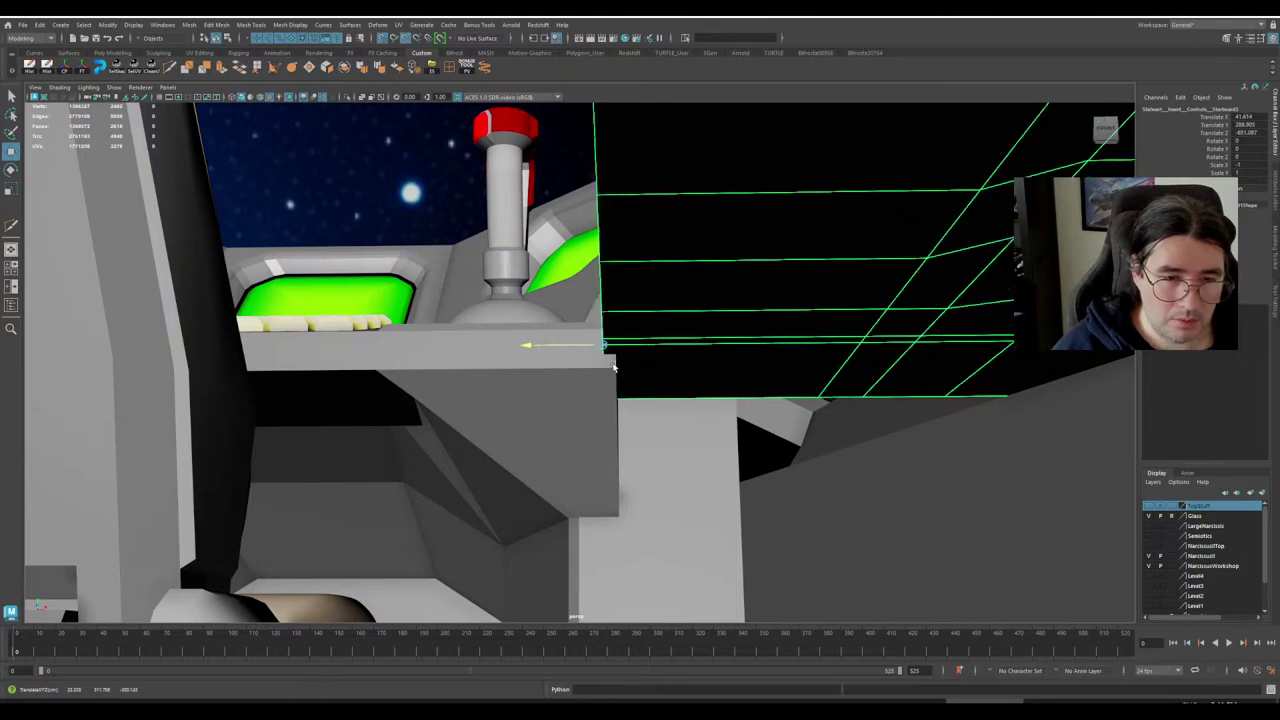
# Turn off snapping and fine-tune the side console sideways to about 41.87 in X, lowering it slightly beside the joystick panel.
pyautogui.click(383, 39)
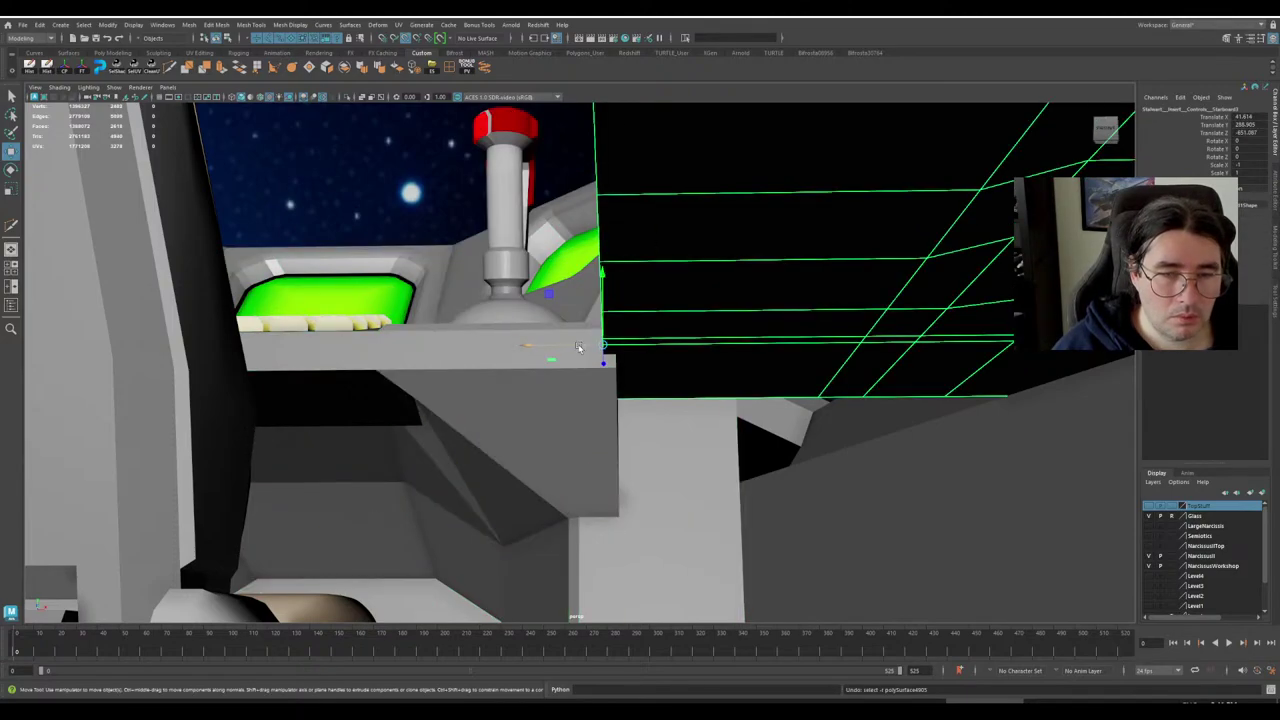
pyautogui.moveTo(582, 347); pyautogui.dragTo(633, 357)
pyautogui.keyDown('alt'); pyautogui.moveTo(633, 357); pyautogui.dragTo(598, 352); pyautogui.keyUp('alt')
pyautogui.moveTo(597, 352); pyautogui.dragTo(603, 356, button='middle')
pyautogui.moveTo(600, 293); pyautogui.dragTo(581, 327)
pyautogui.scroll(8, 581, 327)
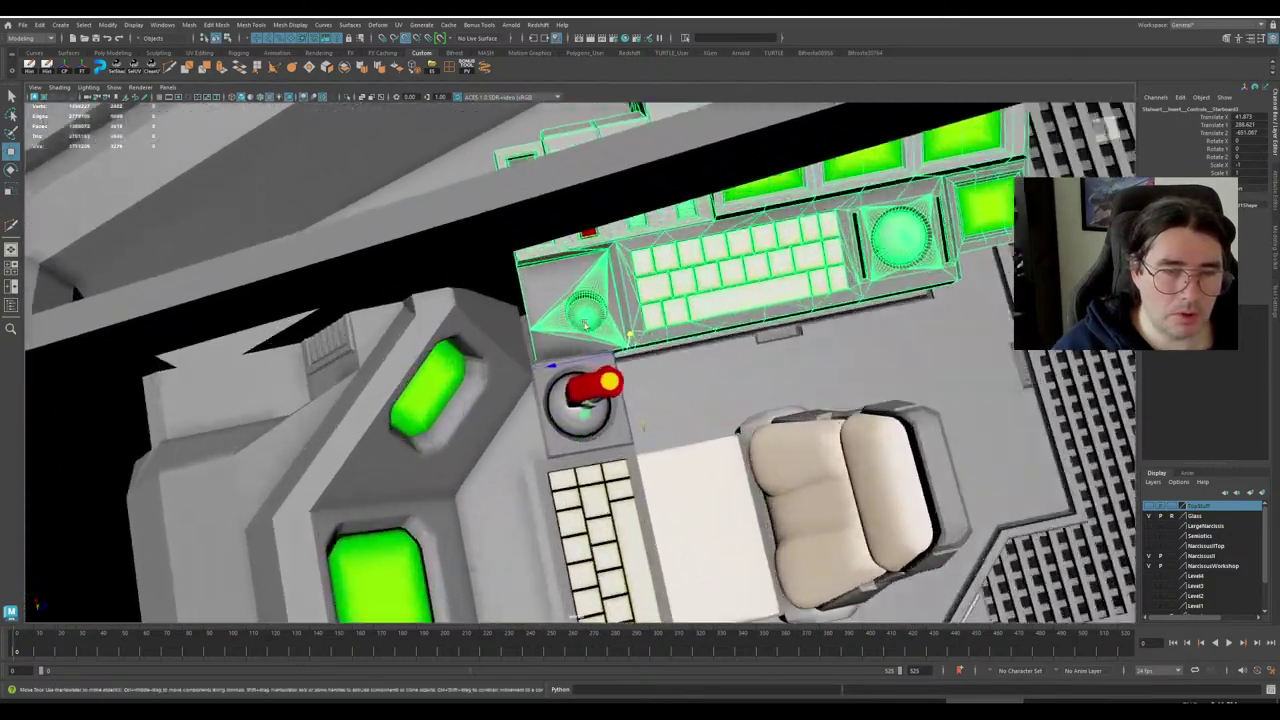
pyautogui.keyDown('alt'); pyautogui.moveTo(581, 327); pyautogui.dragTo(627, 341, button='middle'); pyautogui.keyUp('alt')
pyautogui.scroll(2, 627, 341)
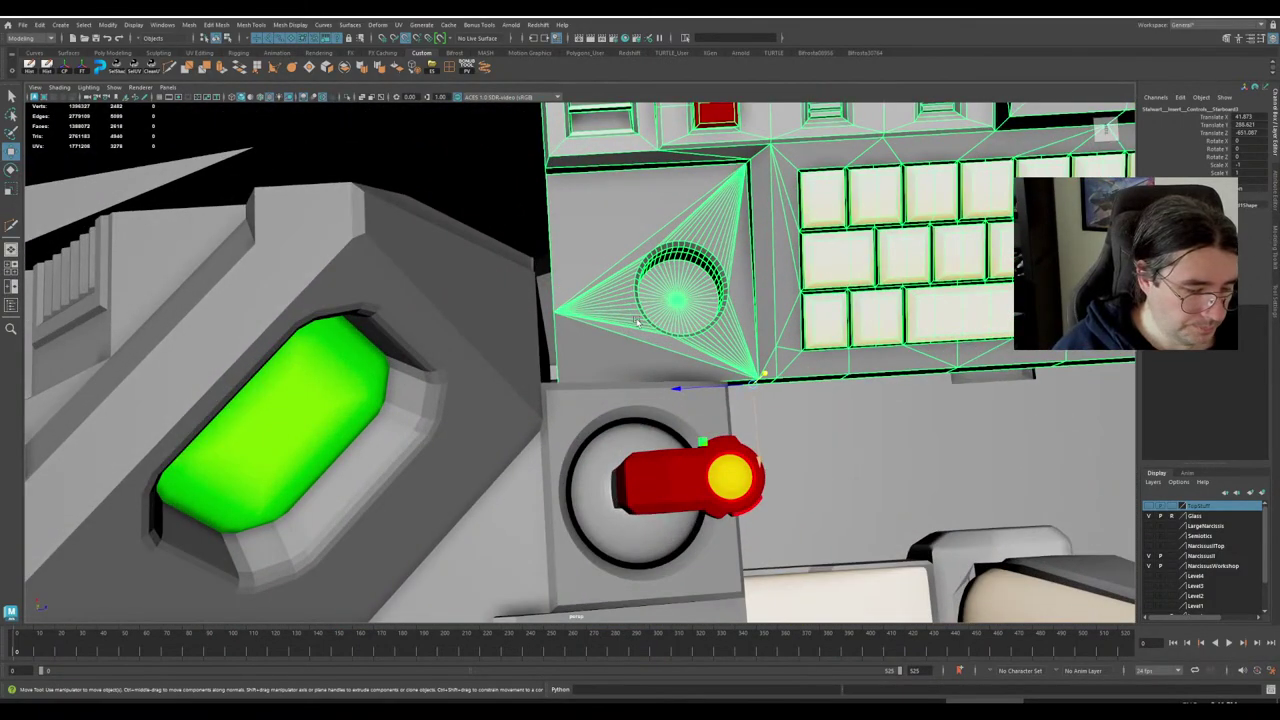
# Reposition the side console's pivot at its forward corner and slide the console against the main console, to about -451.48 in Z.
pyautogui.press('d')
pyautogui.moveTo(750, 388); pyautogui.dragTo(537, 305)
pyautogui.scroll(-6, 538, 300)
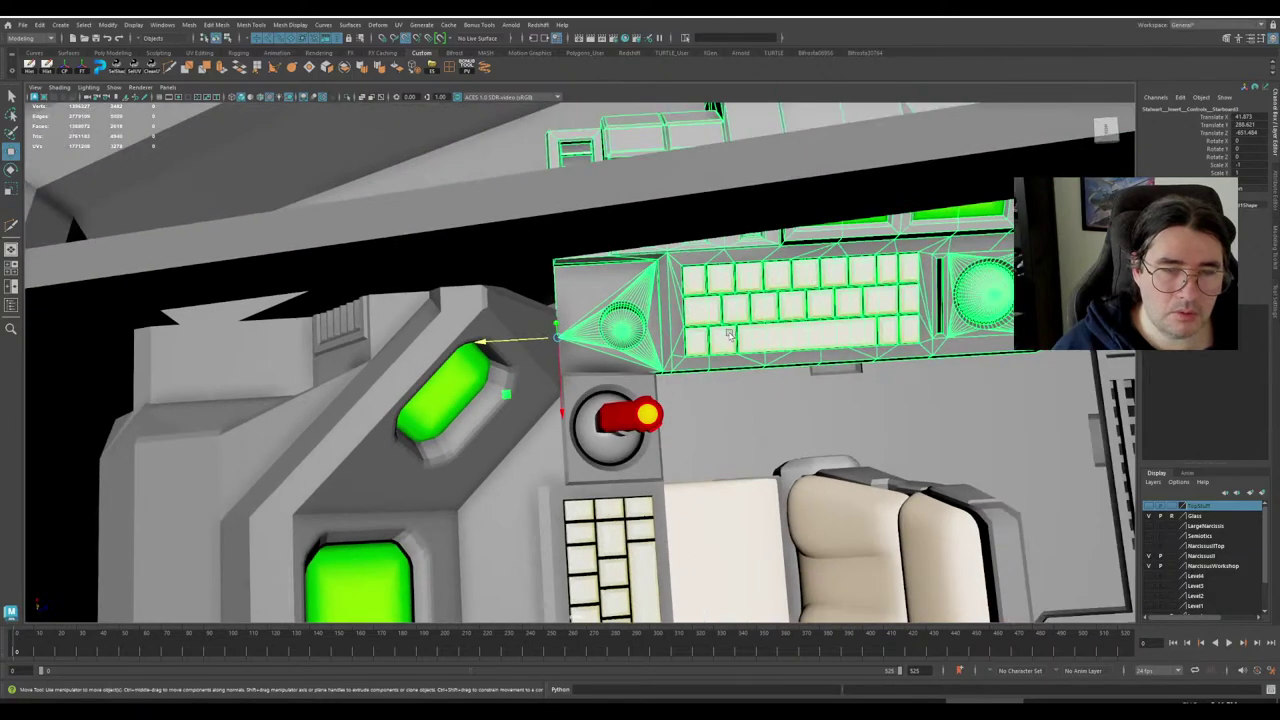
pyautogui.keyDown('alt'); pyautogui.moveTo(640, 345); pyautogui.dragTo(545, 300); pyautogui.keyUp('alt')
pyautogui.keyDown('alt'); pyautogui.moveTo(545, 300); pyautogui.dragTo(543, 302, button='middle'); pyautogui.keyUp('alt')
pyautogui.scroll(-3, 543, 302)
pyautogui.keyDown('alt'); pyautogui.moveTo(543, 302); pyautogui.dragTo(650, 320); pyautogui.keyUp('alt')
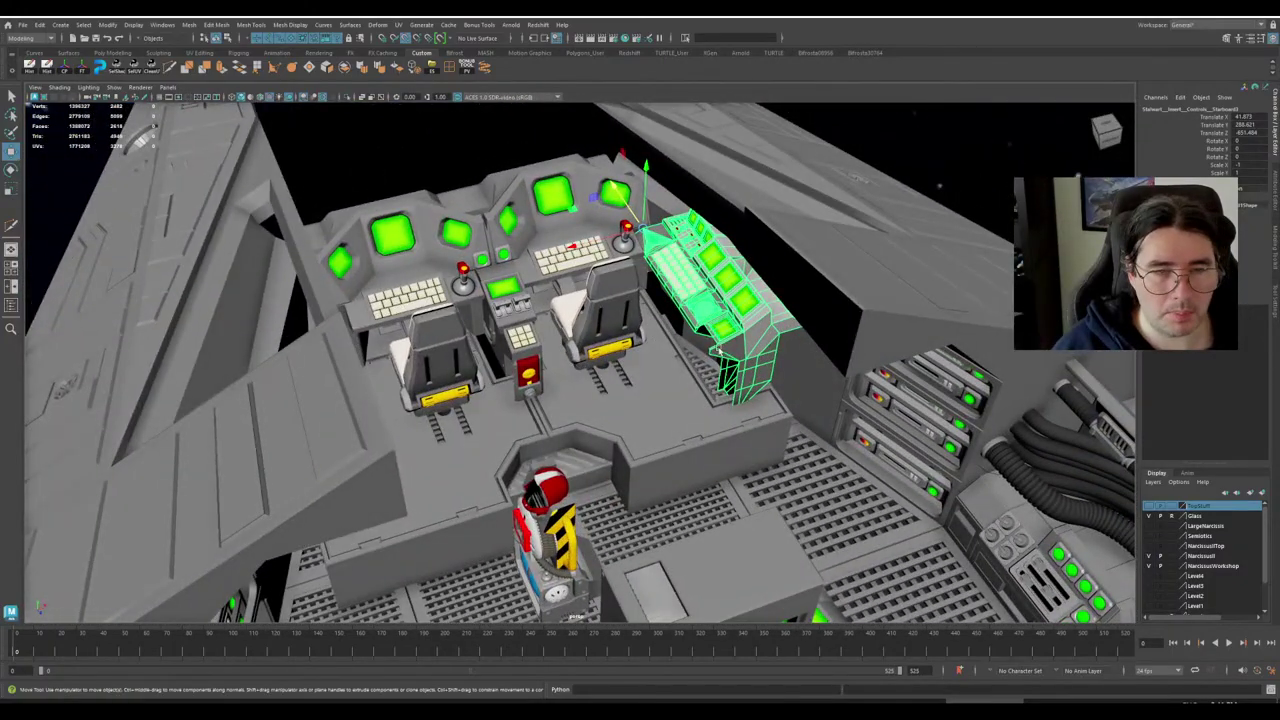
# Examine the side console's fit against the joystick panel, cockpit floor and side wall from above, behind and close up.
pyautogui.keyDown('alt'); pyautogui.moveTo(606, 258); pyautogui.dragTo(470, 308); pyautogui.keyUp('alt')
pyautogui.keyDown('alt'); pyautogui.moveTo(670, 257); pyautogui.dragTo(686, 240); pyautogui.keyUp('alt')
pyautogui.keyDown('alt'); pyautogui.moveTo(771, 207); pyautogui.dragTo(592, 267); pyautogui.keyUp('alt')
pyautogui.keyDown('alt'); pyautogui.moveTo(588, 267); pyautogui.dragTo(614, 341, button='middle'); pyautogui.keyUp('alt')
pyautogui.scroll(4, 616, 338)
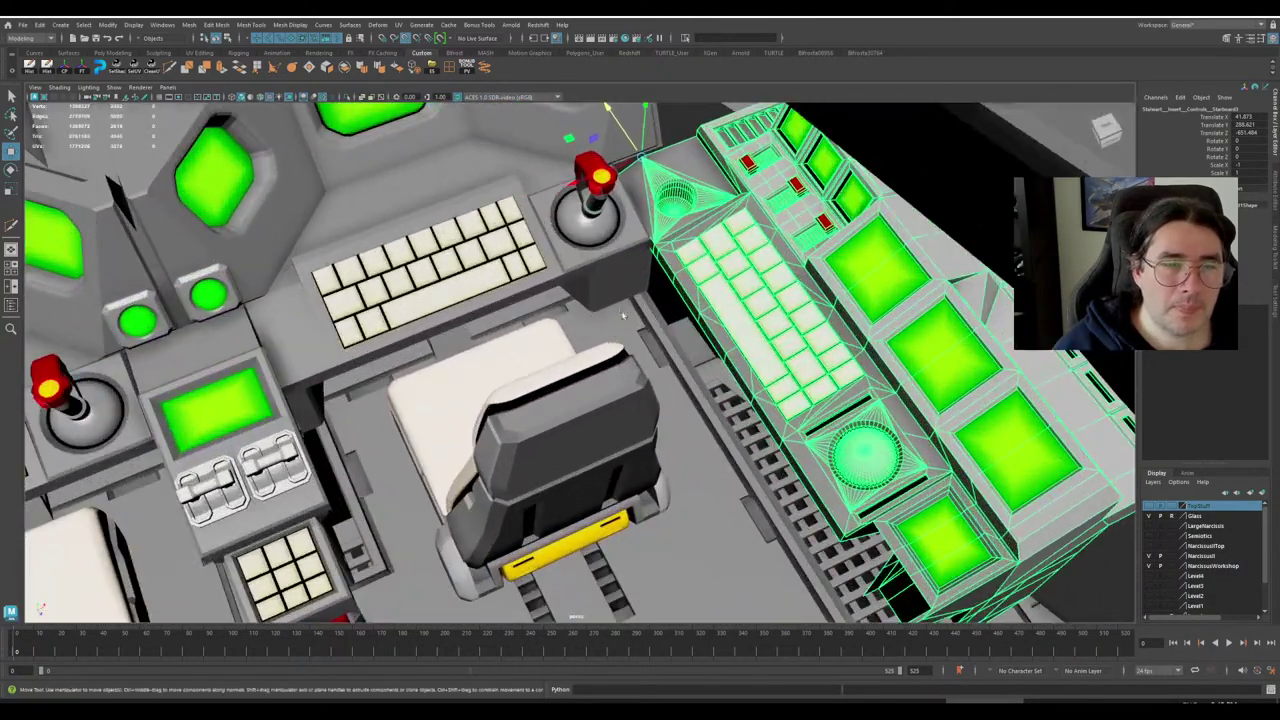
pyautogui.keyDown('alt'); pyautogui.moveTo(666, 253); pyautogui.dragTo(614, 372, button='middle'); pyautogui.keyUp('alt')
pyautogui.scroll(6, 614, 372)
pyautogui.keyDown('alt'); pyautogui.moveTo(613, 370); pyautogui.dragTo(575, 345); pyautogui.keyUp('alt')
pyautogui.scroll(-8, 694, 330)
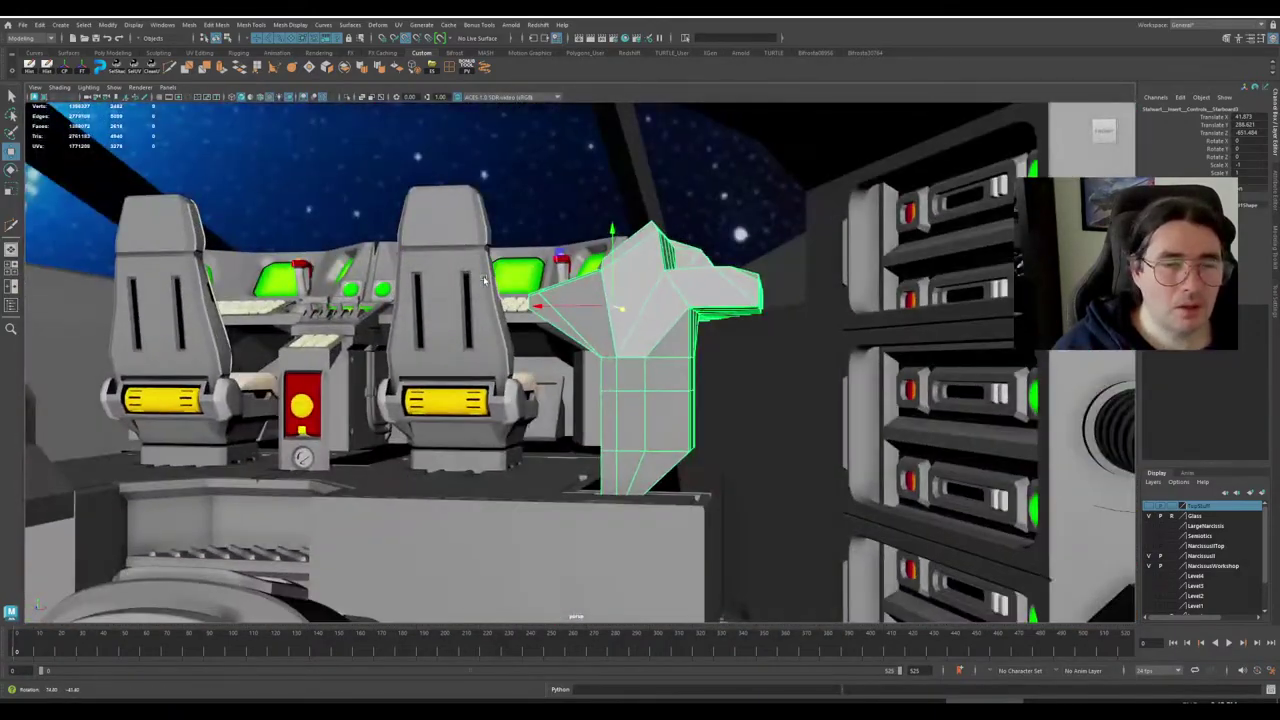
pyautogui.keyDown('alt'); pyautogui.moveTo(484, 281); pyautogui.dragTo(500, 283); pyautogui.keyUp('alt')
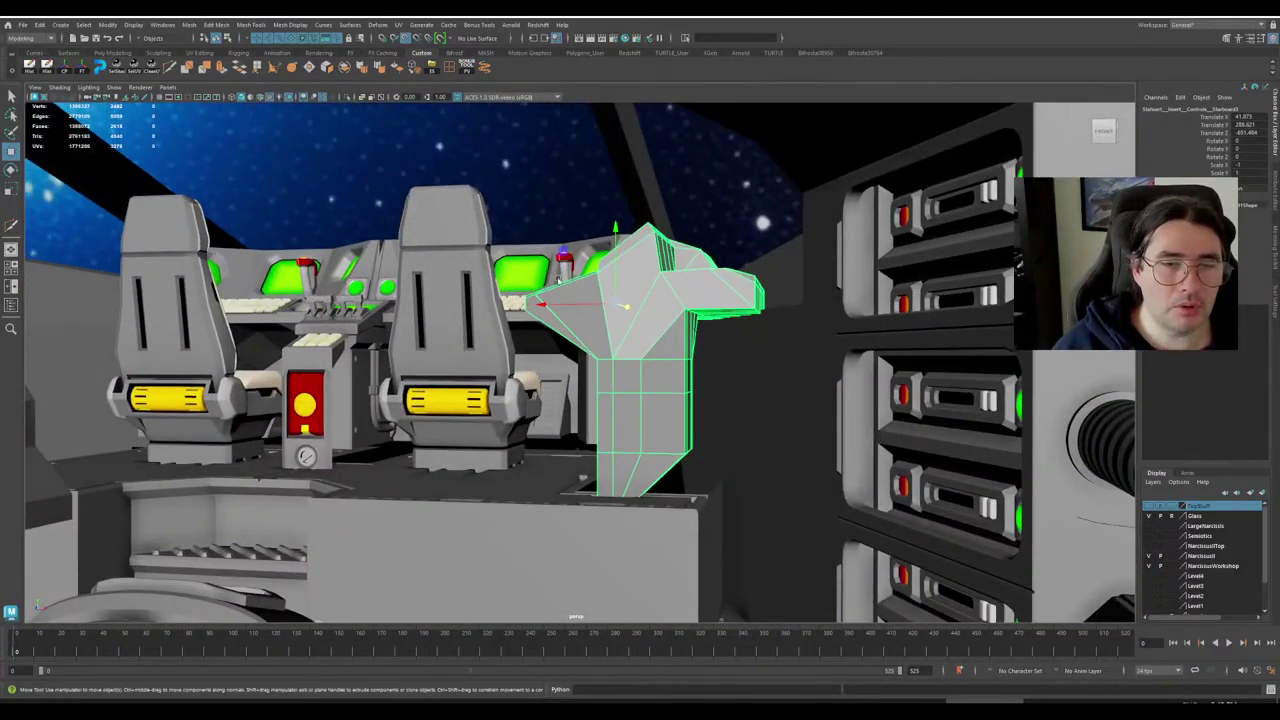
pyautogui.keyDown('alt'); pyautogui.moveTo(629, 306); pyautogui.dragTo(555, 320, button='middle'); pyautogui.keyUp('alt')
pyautogui.scroll(5, 555, 320)
pyautogui.keyDown('alt'); pyautogui.moveTo(557, 322); pyautogui.dragTo(723, 301); pyautogui.keyUp('alt')
pyautogui.keyDown('alt'); pyautogui.moveTo(605, 288); pyautogui.dragTo(632, 315); pyautogui.keyUp('alt')
# Select the starboard hull section and examine the gaps between it, the side console and the joystick panel.
pyautogui.click(711, 343)
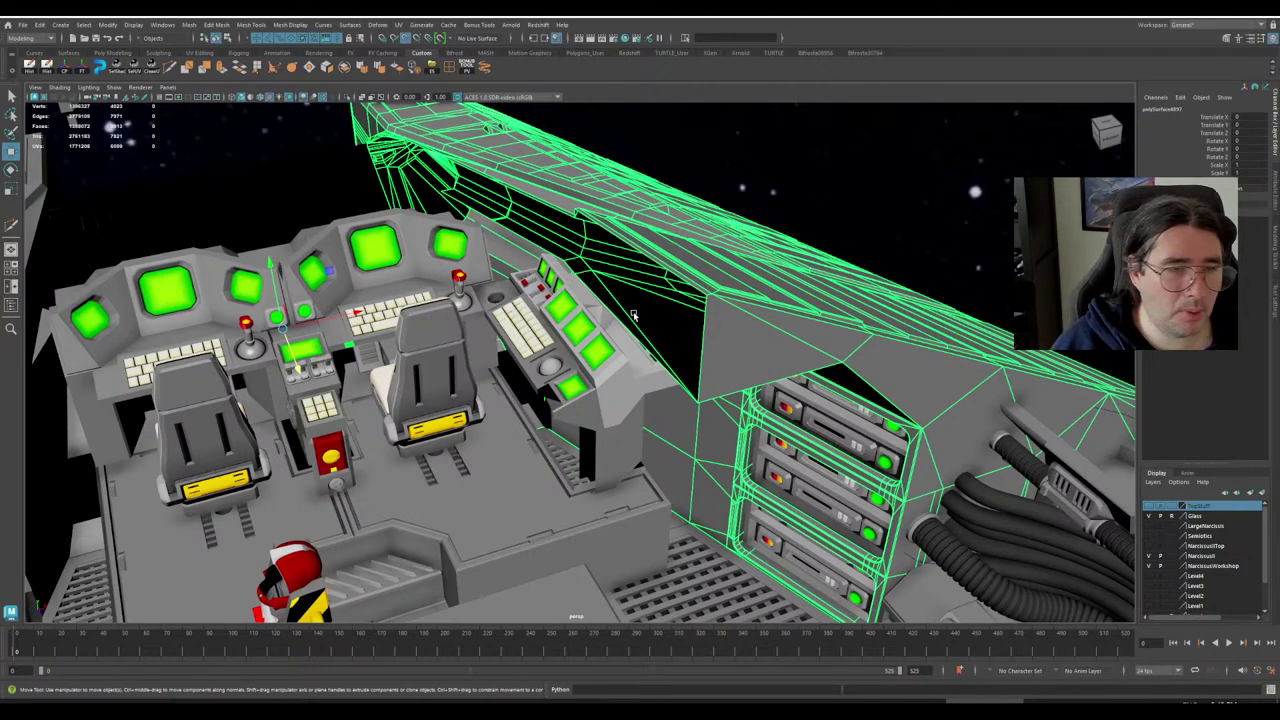
pyautogui.keyDown('alt'); pyautogui.moveTo(518, 325); pyautogui.dragTo(503, 360); pyautogui.keyUp('alt')
pyautogui.keyDown('alt'); pyautogui.moveTo(537, 360); pyautogui.dragTo(586, 420, button='right'); pyautogui.keyUp('alt')
pyautogui.keyDown('alt'); pyautogui.moveTo(586, 420); pyautogui.dragTo(510, 297, button='middle'); pyautogui.keyUp('alt')
pyautogui.keyDown('alt'); pyautogui.moveTo(563, 345); pyautogui.dragTo(583, 346); pyautogui.keyUp('alt')
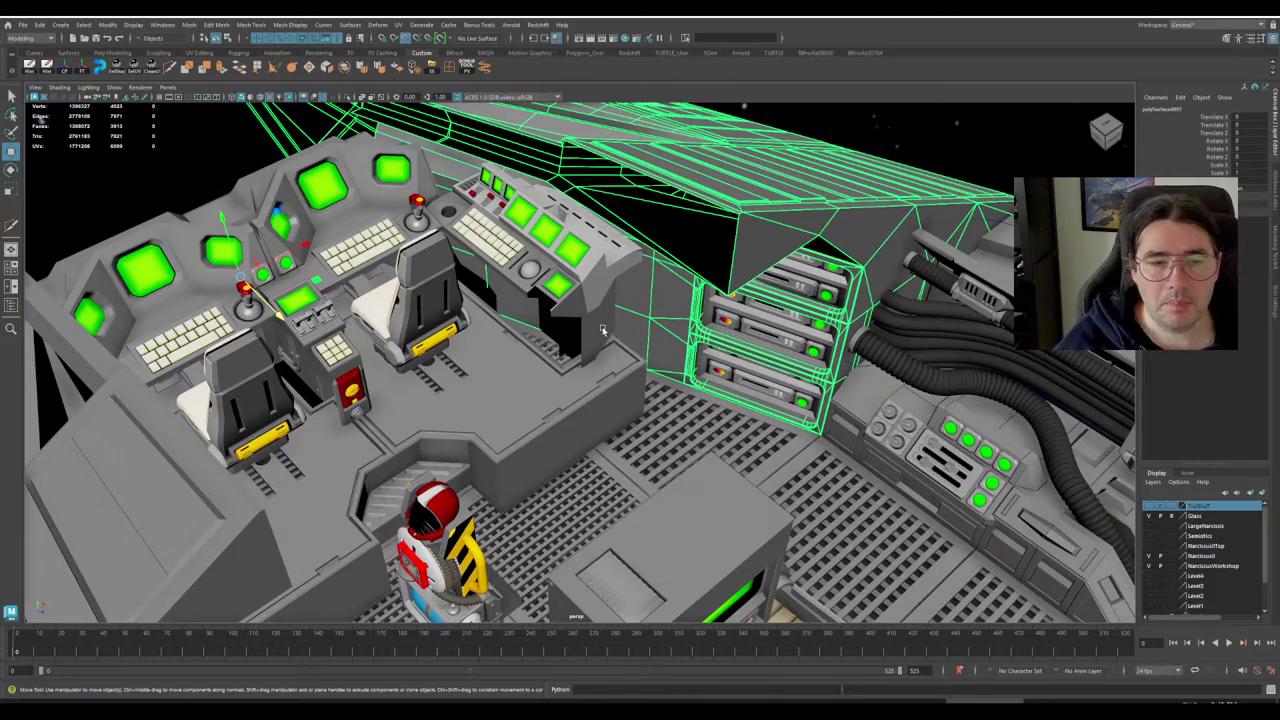
pyautogui.scroll(-5, 591, 345)
pyautogui.keyDown('alt'); pyautogui.moveTo(591, 345); pyautogui.dragTo(692, 412); pyautogui.keyUp('alt')
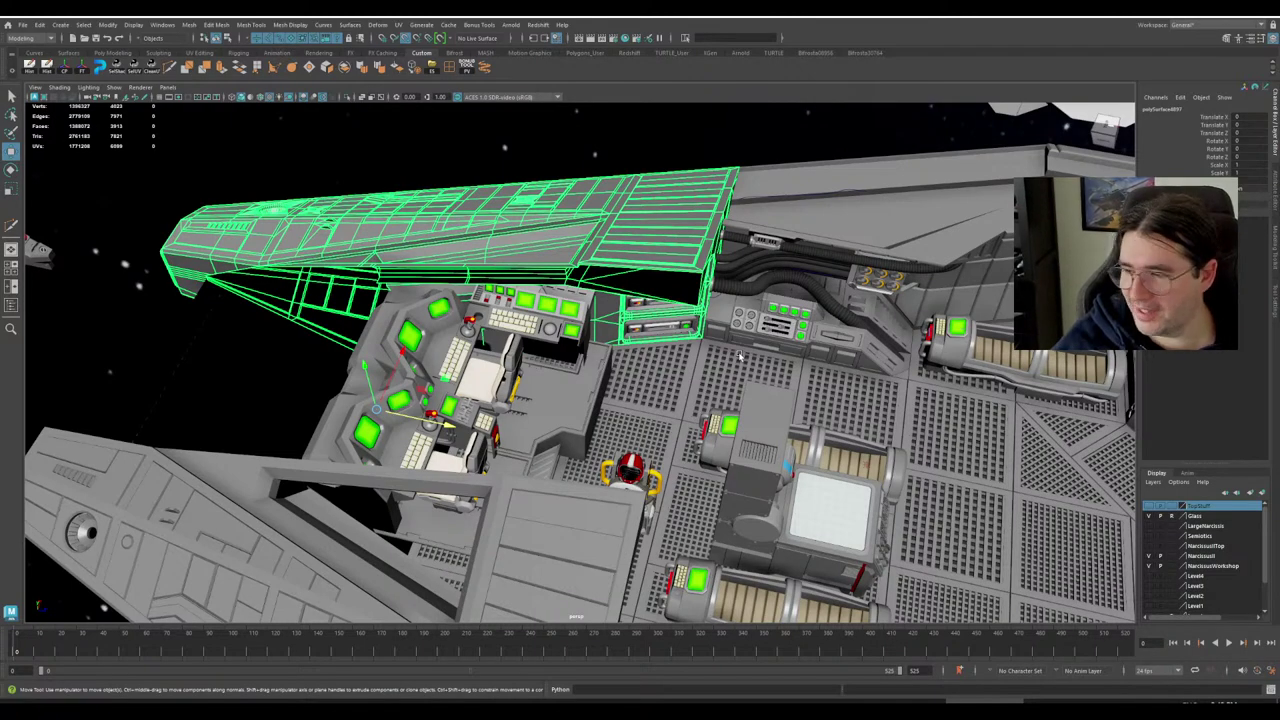
pyautogui.scroll(5, 685, 352)
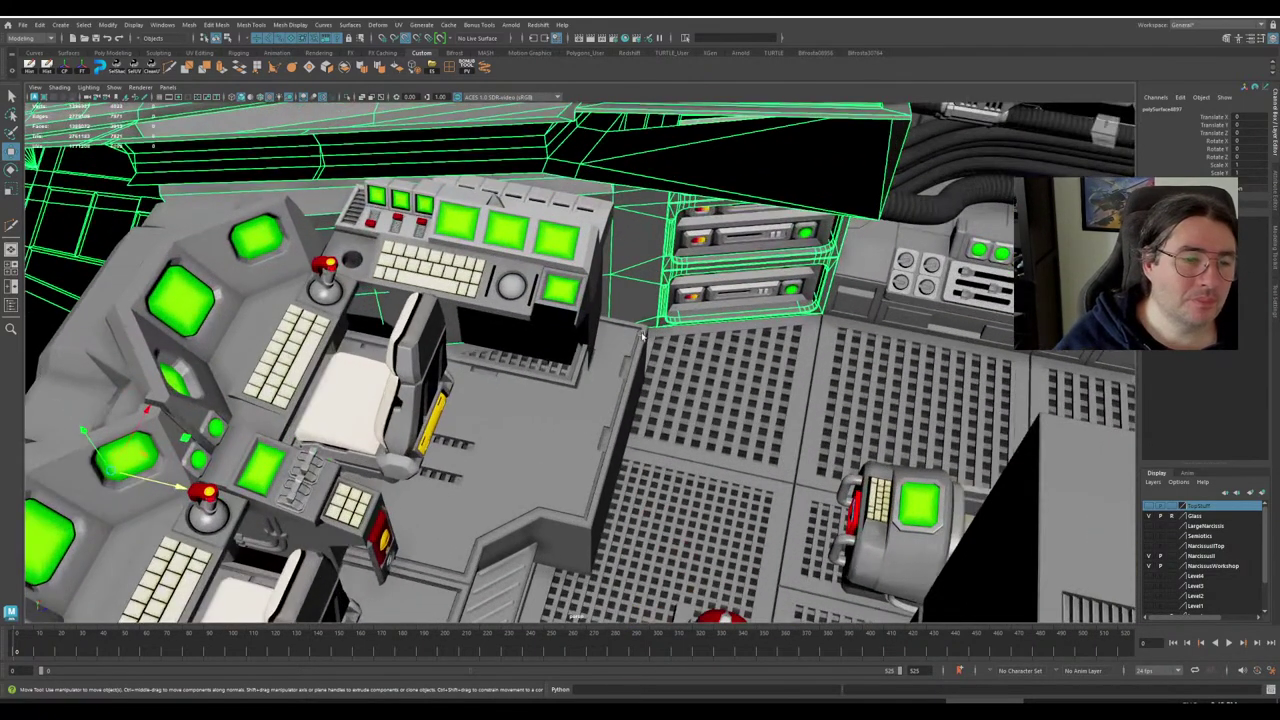
pyautogui.keyDown('alt'); pyautogui.moveTo(685, 352); pyautogui.dragTo(866, 420, button='middle'); pyautogui.keyUp('alt')
pyautogui.scroll(4, 866, 420)
pyautogui.keyDown('alt'); pyautogui.moveTo(866, 420); pyautogui.dragTo(667, 402); pyautogui.keyUp('alt')
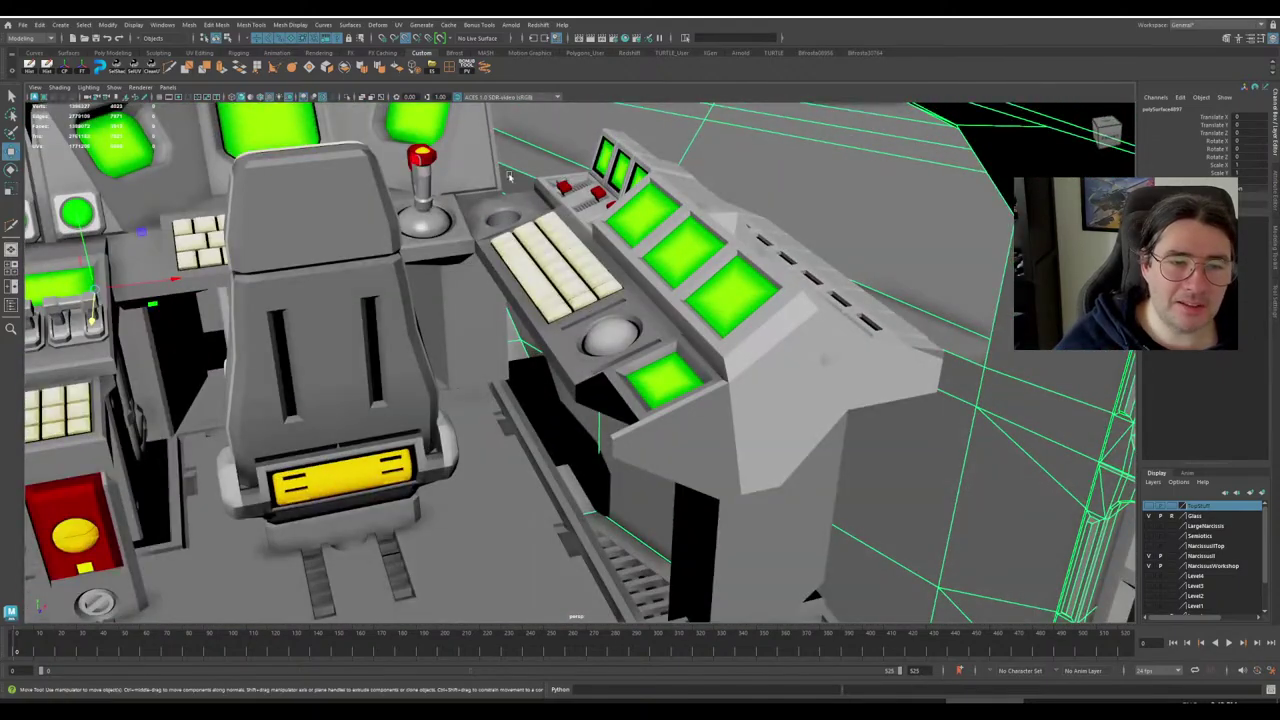
pyautogui.keyDown('alt'); pyautogui.moveTo(513, 223); pyautogui.dragTo(643, 314, button='middle'); pyautogui.keyUp('alt')
pyautogui.scroll(6, 643, 314)
pyautogui.keyDown('alt'); pyautogui.moveTo(643, 314); pyautogui.dragTo(632, 263); pyautogui.keyUp('alt')
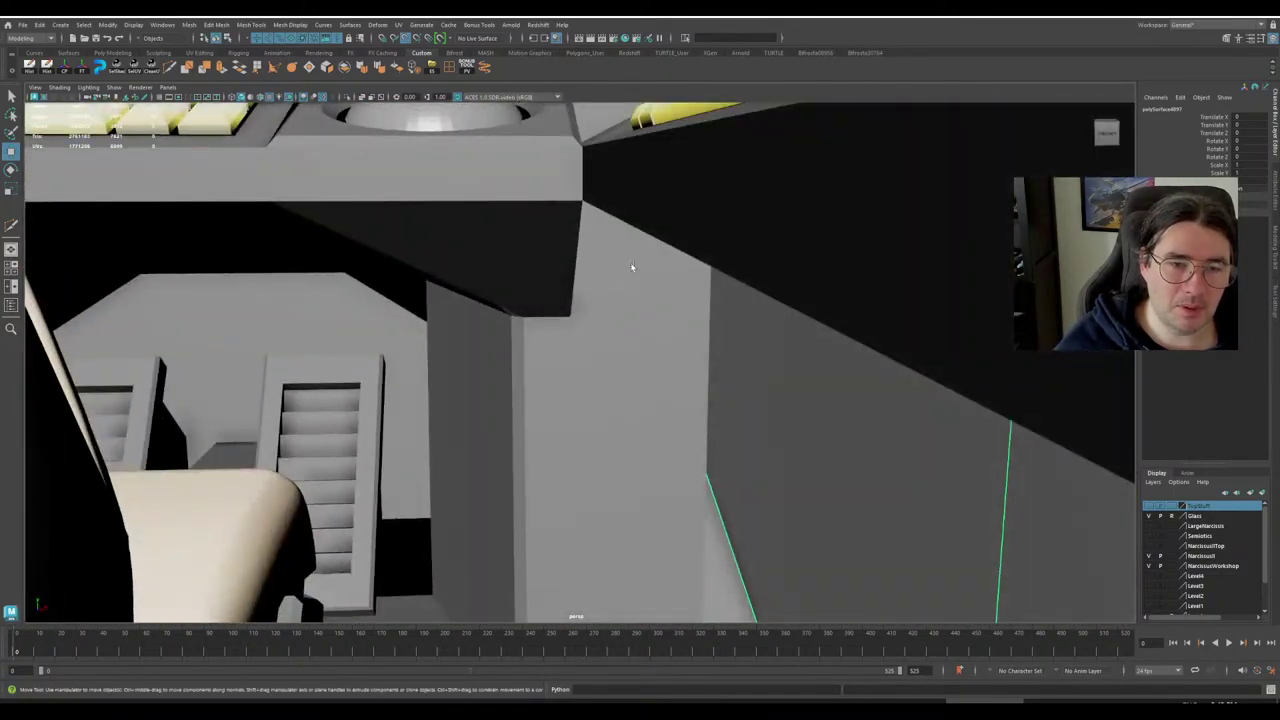
pyautogui.keyDown('alt'); pyautogui.moveTo(632, 263); pyautogui.dragTo(632, 383, button='middle'); pyautogui.keyUp('alt')
pyautogui.scroll(2, 632, 383)
pyautogui.keyDown('alt'); pyautogui.moveTo(632, 383); pyautogui.dragTo(634, 432); pyautogui.keyUp('alt')
# Select the side console, enter component mode, and examine its joystick recess and outer end.
pyautogui.click(678, 257)
pyautogui.keyDown('alt'); pyautogui.moveTo(663, 287); pyautogui.dragTo(606, 287); pyautogui.keyUp('alt')
pyautogui.moveTo(573, 286); pyautogui.dragTo(520, 284, button='right')
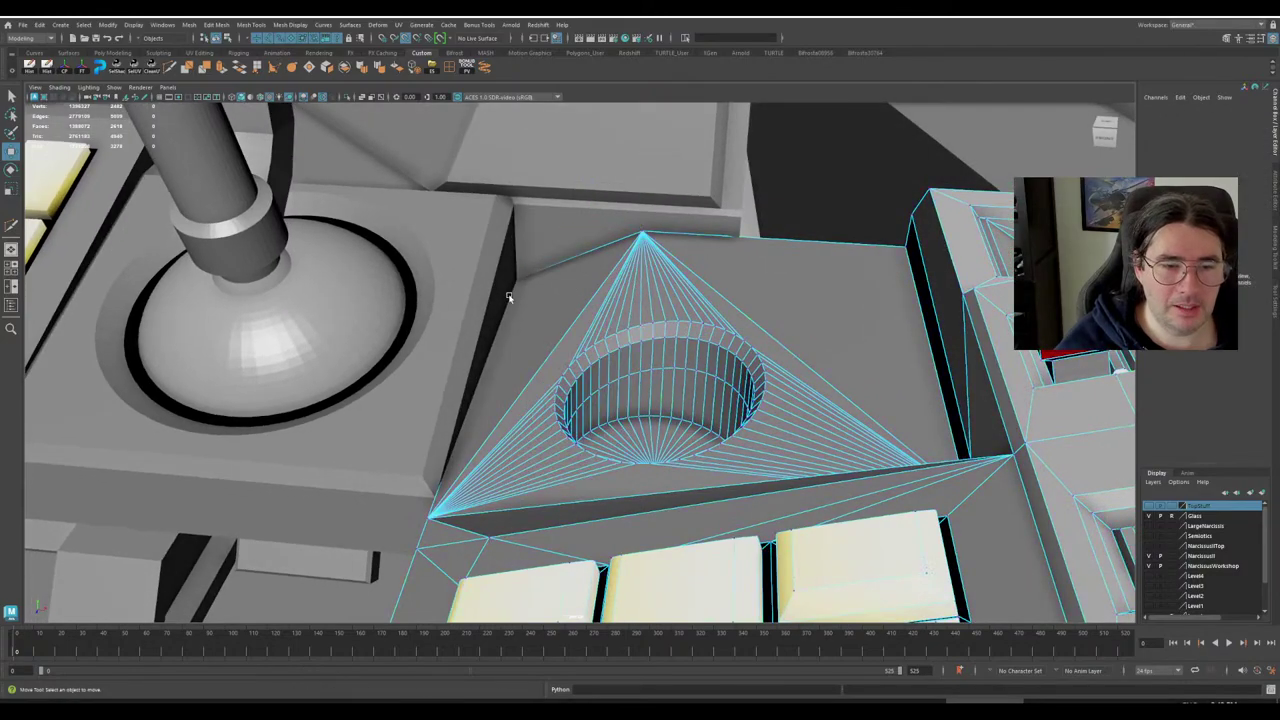
pyautogui.click(512, 282)
pyautogui.keyDown('alt'); pyautogui.moveTo(512, 284); pyautogui.dragTo(697, 280); pyautogui.keyUp('alt')
pyautogui.scroll(-7, 697, 281)
pyautogui.keyDown('alt'); pyautogui.moveTo(738, 318); pyautogui.dragTo(650, 320); pyautogui.keyUp('alt')
pyautogui.scroll(5, 609, 304)
pyautogui.scroll(-3, 632, 347)
pyautogui.scroll(-5, 573, 366)
pyautogui.scroll(6, 677, 363)
pyautogui.scroll(-5, 677, 363)
# Select all the faces of the side console's outer end, from the desktop edge down to the foot of its pedestal.
pyautogui.moveTo(633, 296); pyautogui.dragTo(596, 322, button='right')
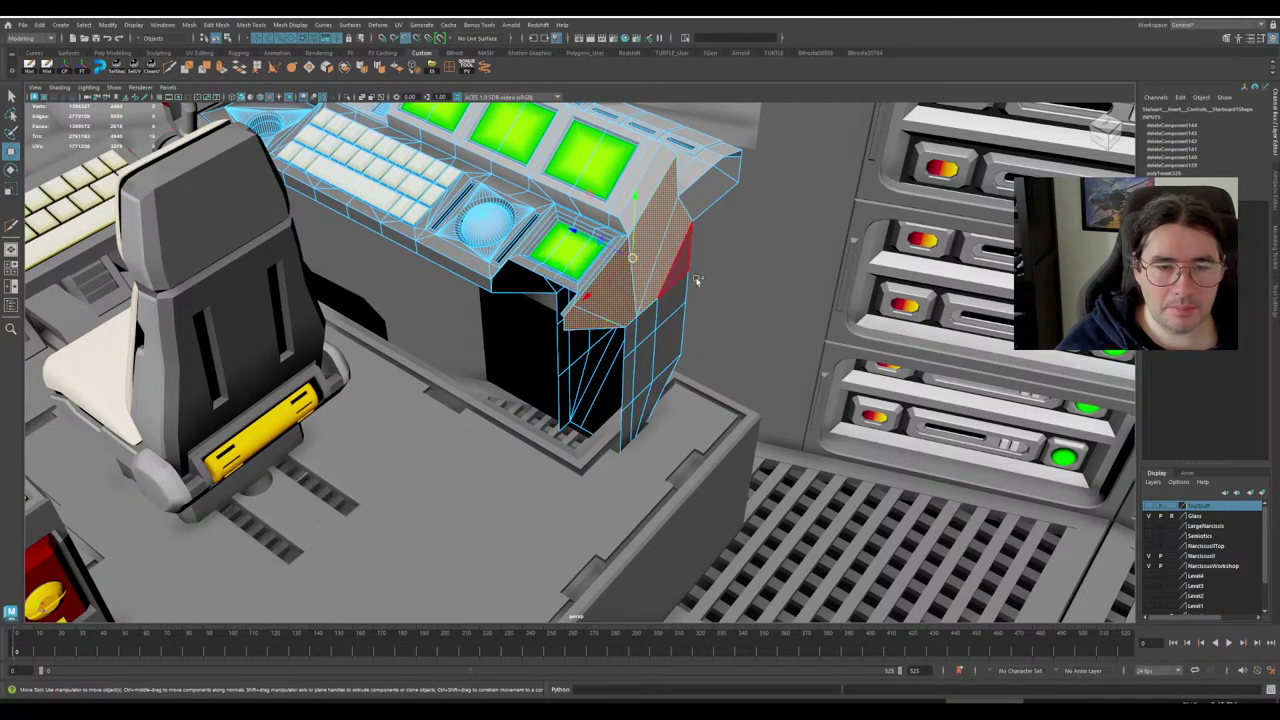
pyautogui.keyDown('alt'); pyautogui.moveTo(697, 280); pyautogui.dragTo(628, 304); pyautogui.keyUp('alt')
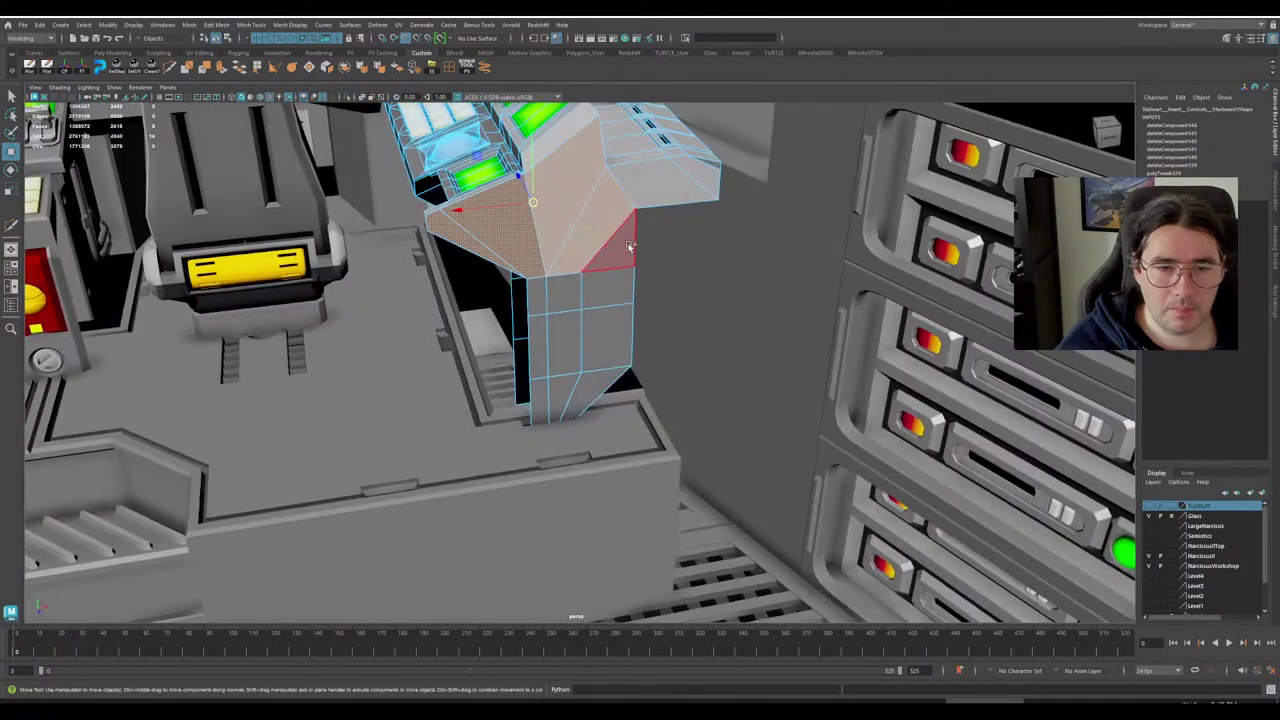
pyautogui.keyDown('alt'); pyautogui.moveTo(684, 231); pyautogui.dragTo(824, 315); pyautogui.keyUp('alt')
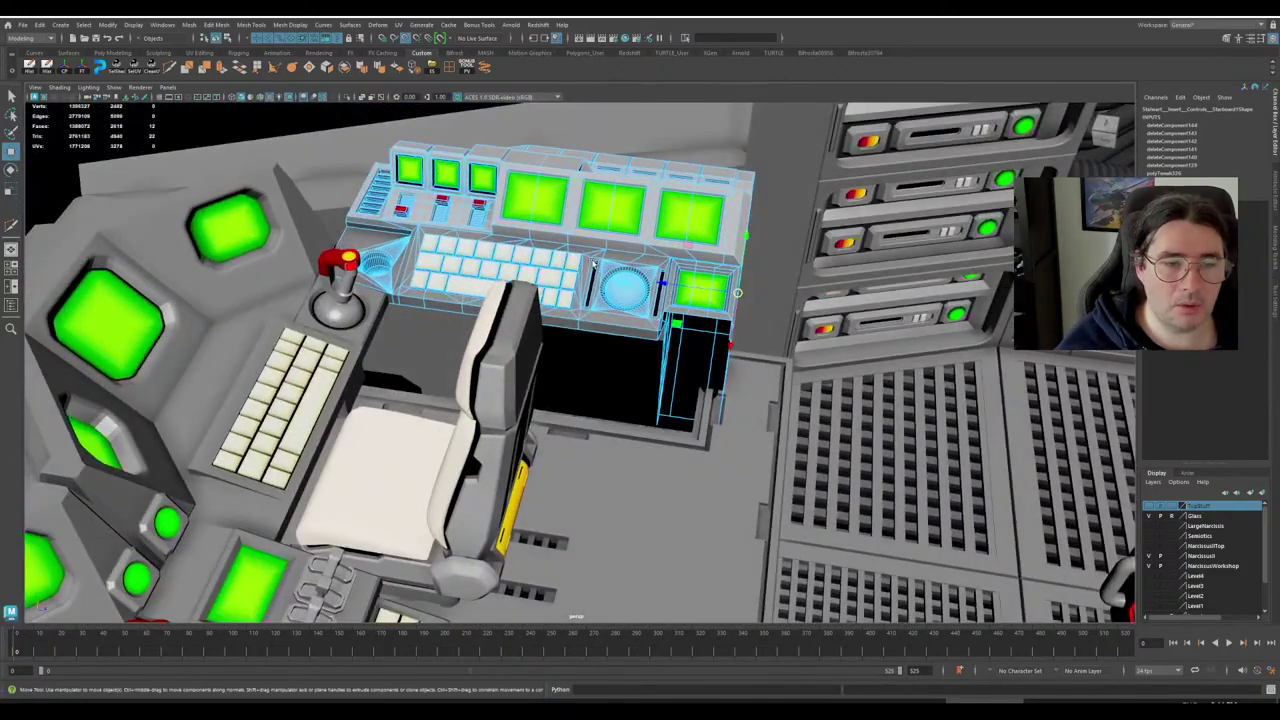
pyautogui.scroll(-4, 817, 299)
pyautogui.keyDown('alt'); pyautogui.moveTo(697, 304); pyautogui.dragTo(701, 214); pyautogui.keyUp('alt')
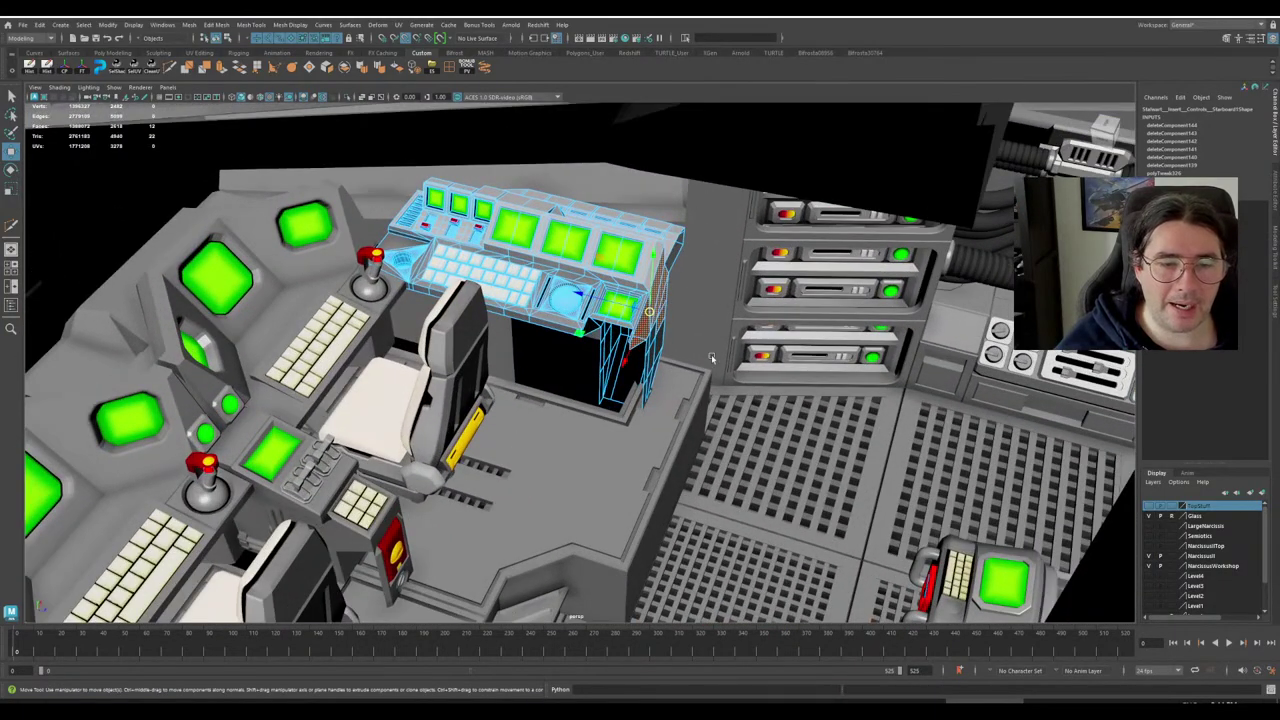
pyautogui.keyDown('alt'); pyautogui.moveTo(711, 357); pyautogui.dragTo(677, 342); pyautogui.keyUp('alt')
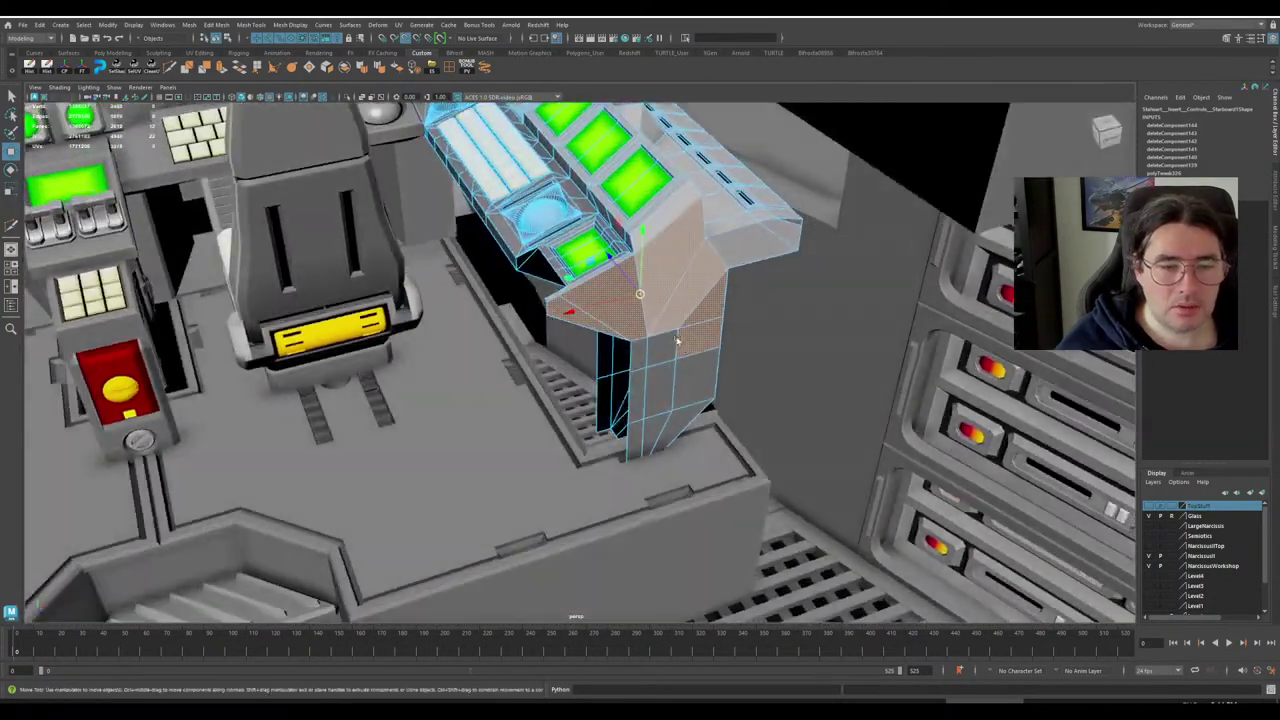
pyautogui.scroll(2, 660, 364)
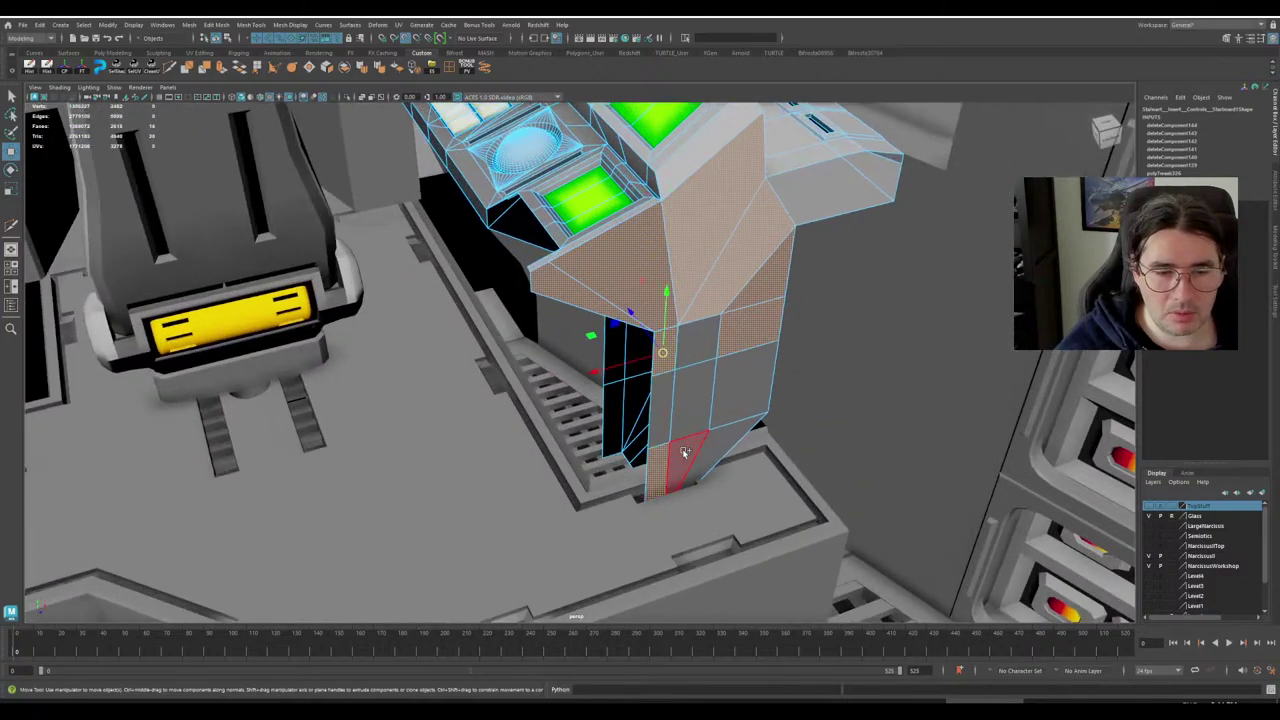
pyautogui.keyDown('shift'); pyautogui.click(662, 404); pyautogui.keyUp('shift')
pyautogui.keyDown('shift'); pyautogui.click(741, 392); pyautogui.keyUp('shift')
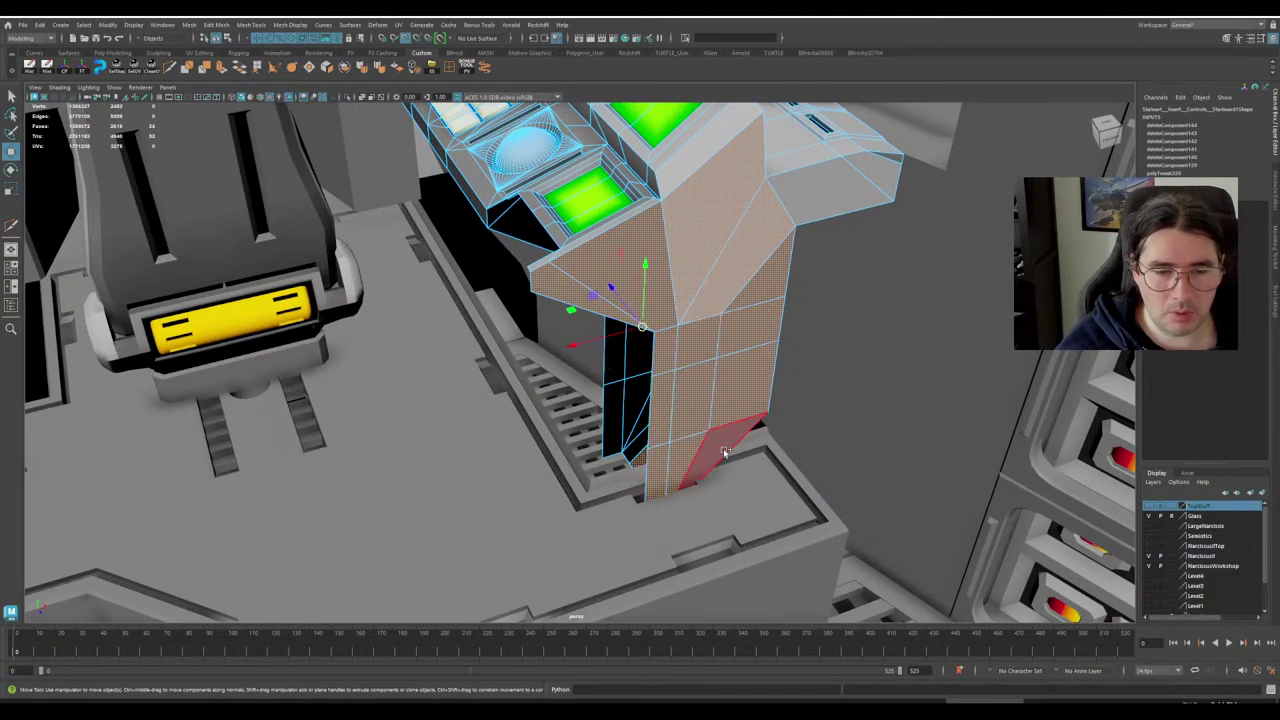
pyautogui.keyDown('alt'); pyautogui.moveTo(593, 442); pyautogui.dragTo(635, 436); pyautogui.keyUp('alt')
pyautogui.keyDown('ctrl'); pyautogui.click(671, 393); pyautogui.keyUp('ctrl')
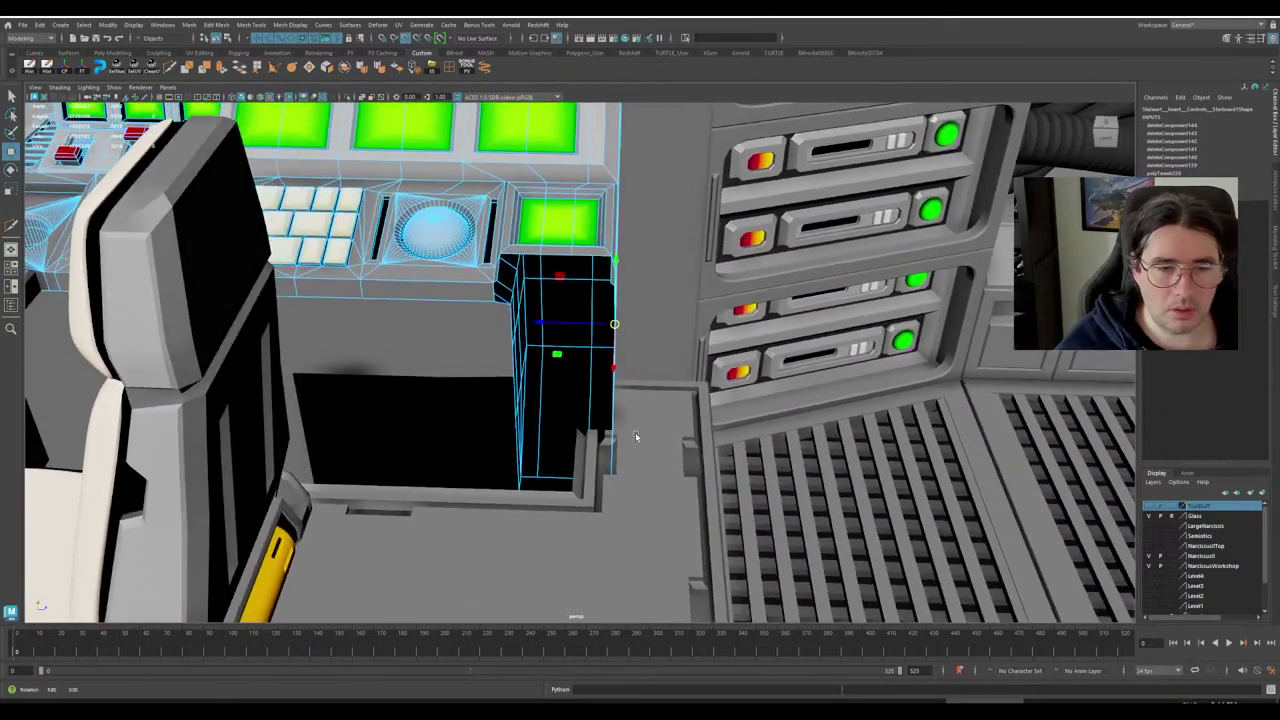
# Extrude the selected end faces and pull them straight back to the rear edge of the cockpit platform.
pyautogui.click(235, 68)
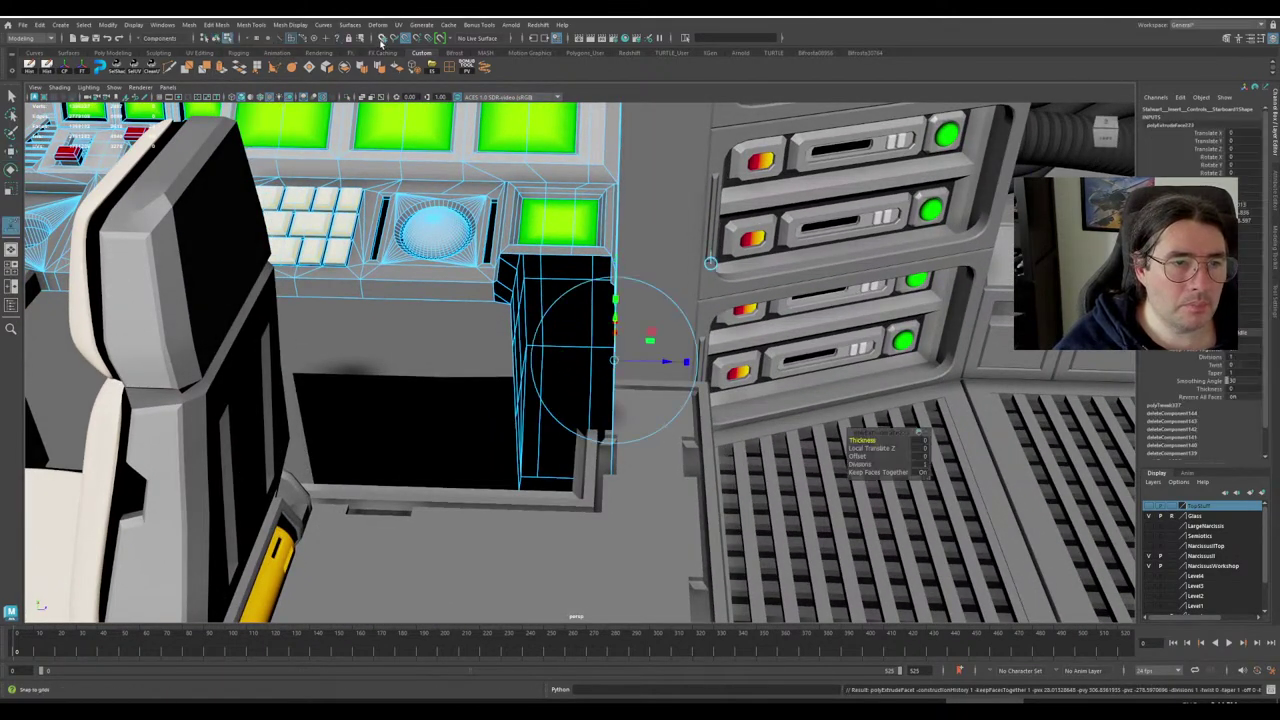
pyautogui.press('w')
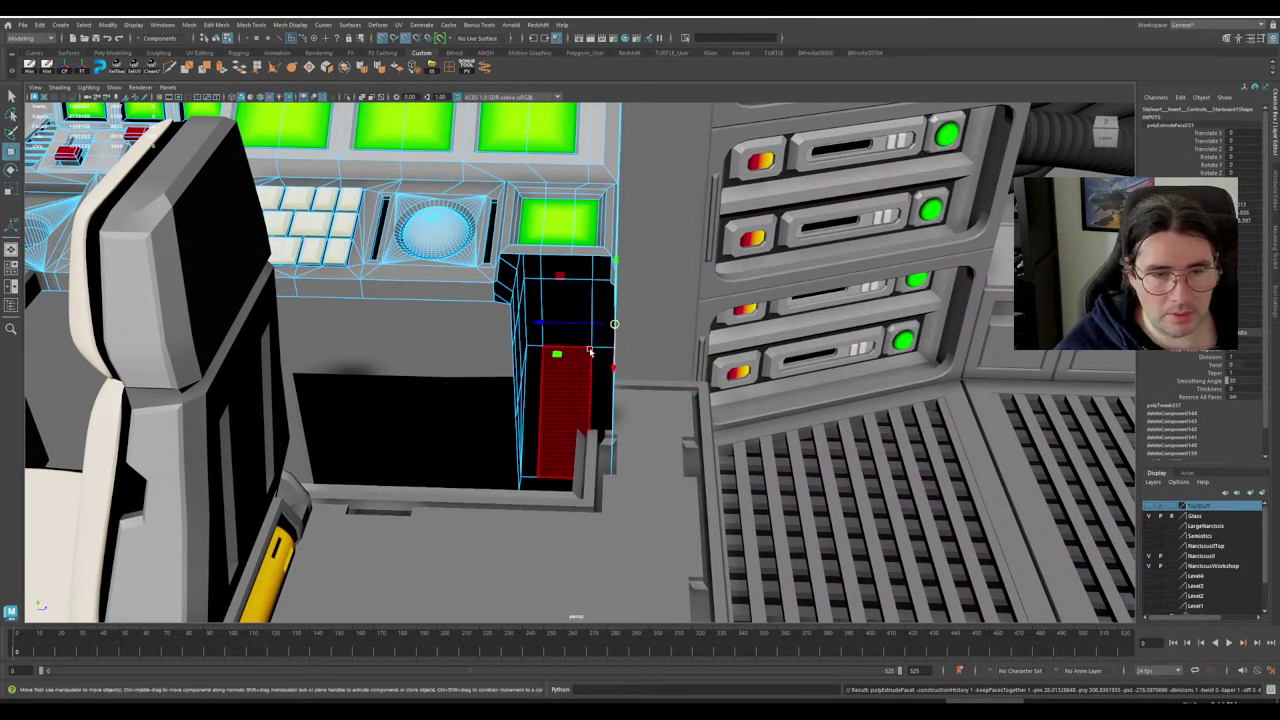
pyautogui.moveTo(584, 324); pyautogui.dragTo(742, 371)
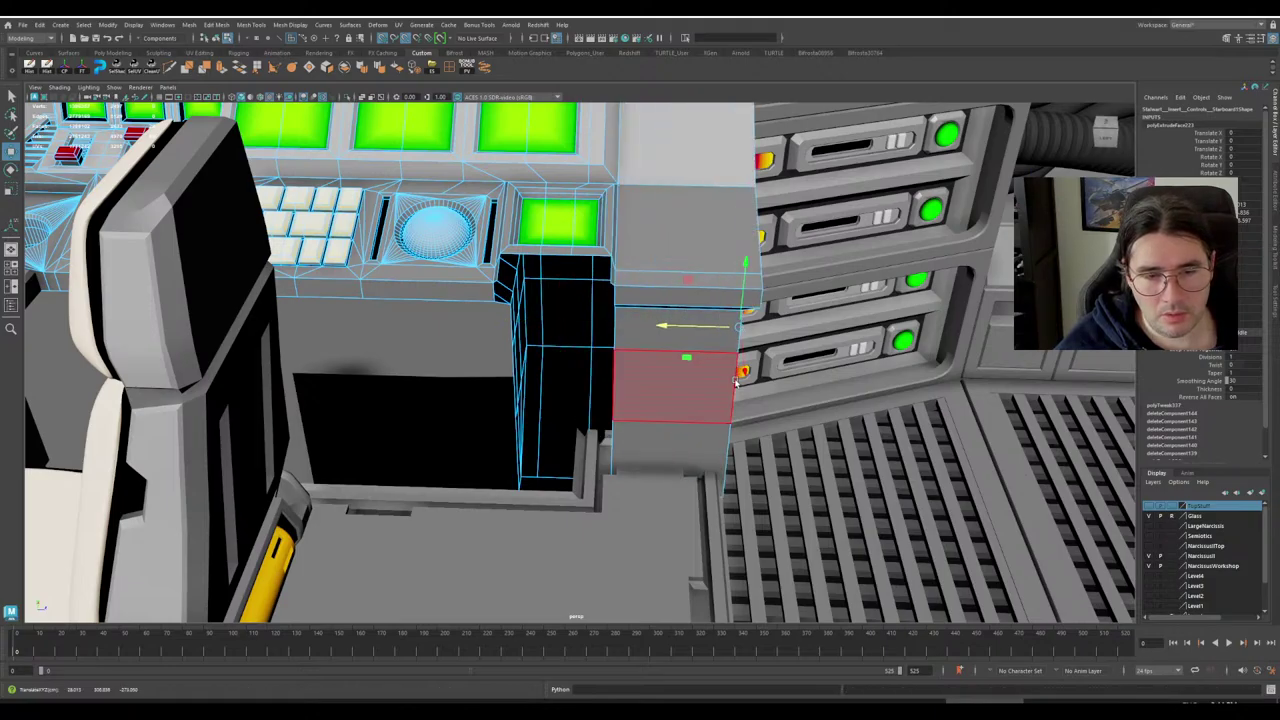
pyautogui.keyDown('alt'); pyautogui.moveTo(740, 372); pyautogui.dragTo(512, 292, button='middle'); pyautogui.keyUp('alt')
pyautogui.keyDown('alt'); pyautogui.moveTo(512, 292); pyautogui.dragTo(494, 346); pyautogui.keyUp('alt')
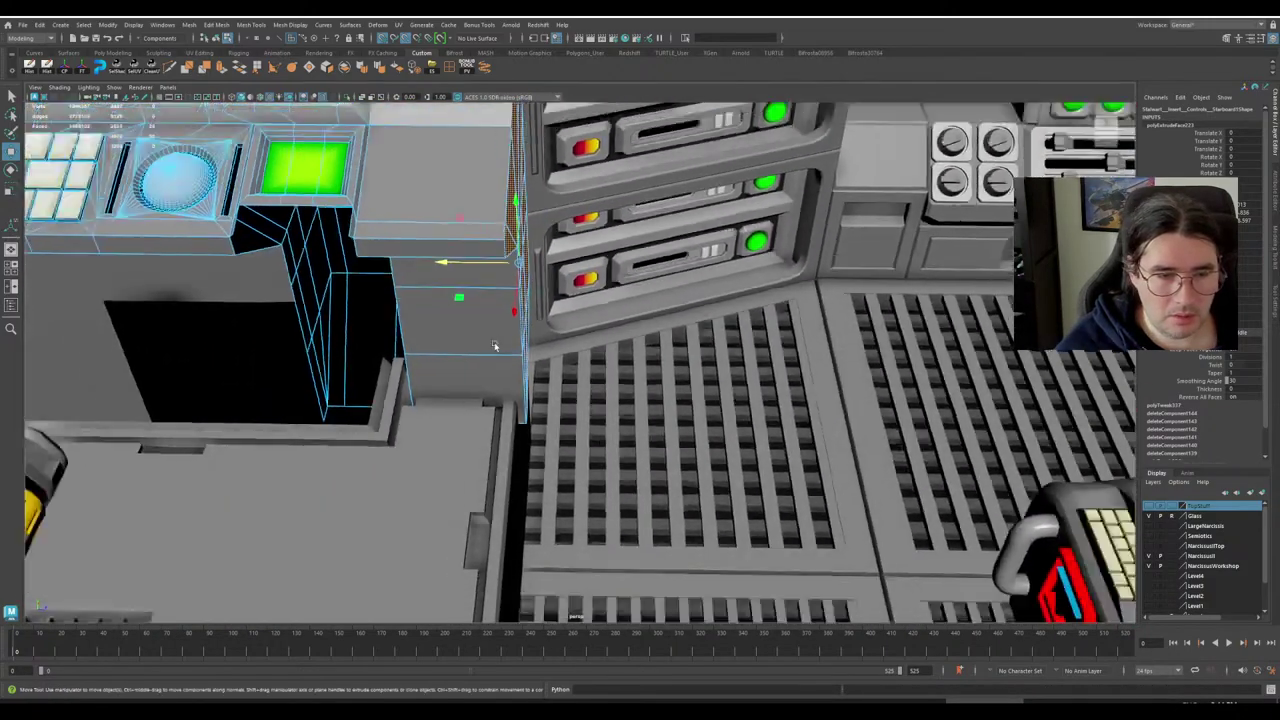
pyautogui.keyDown('alt'); pyautogui.moveTo(494, 346); pyautogui.dragTo(635, 351, button='middle'); pyautogui.keyUp('alt')
pyautogui.moveTo(635, 298); pyautogui.dragTo(605, 300)
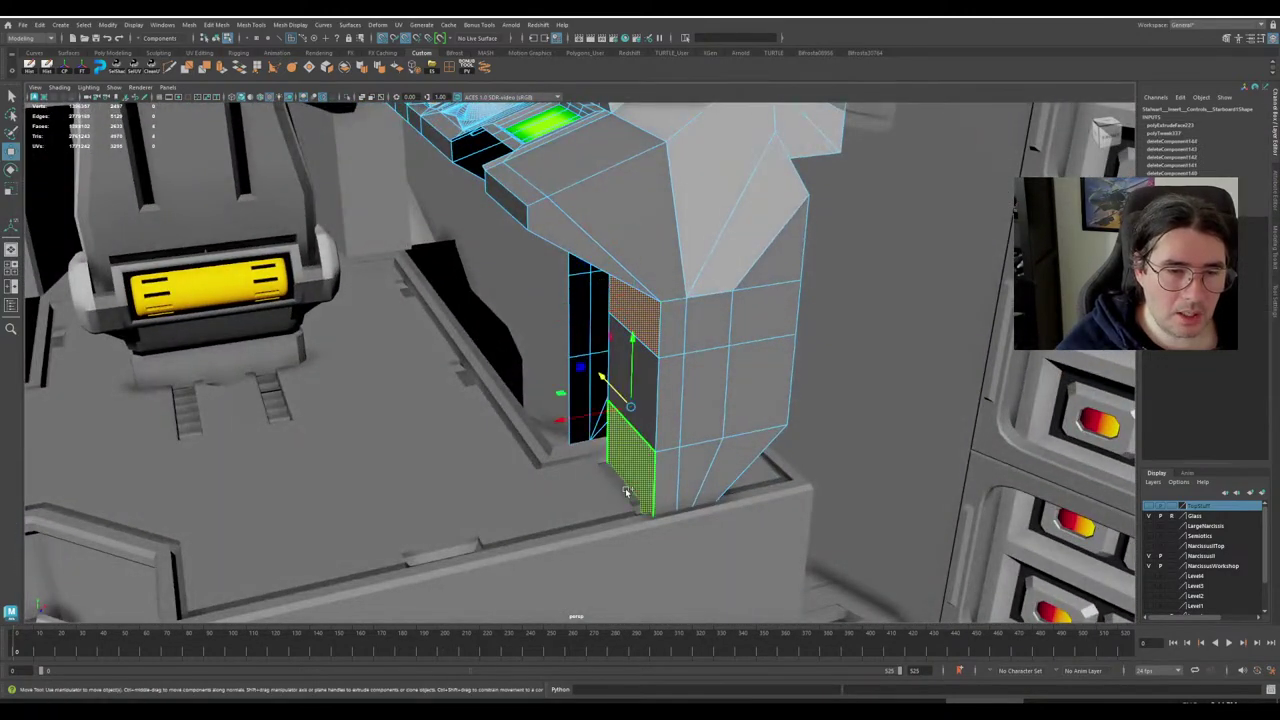
# Move the lower inner-side faces of the extruded block inward, in line with the console's overhanging front edge.
pyautogui.moveTo(595, 417); pyautogui.dragTo(541, 423)
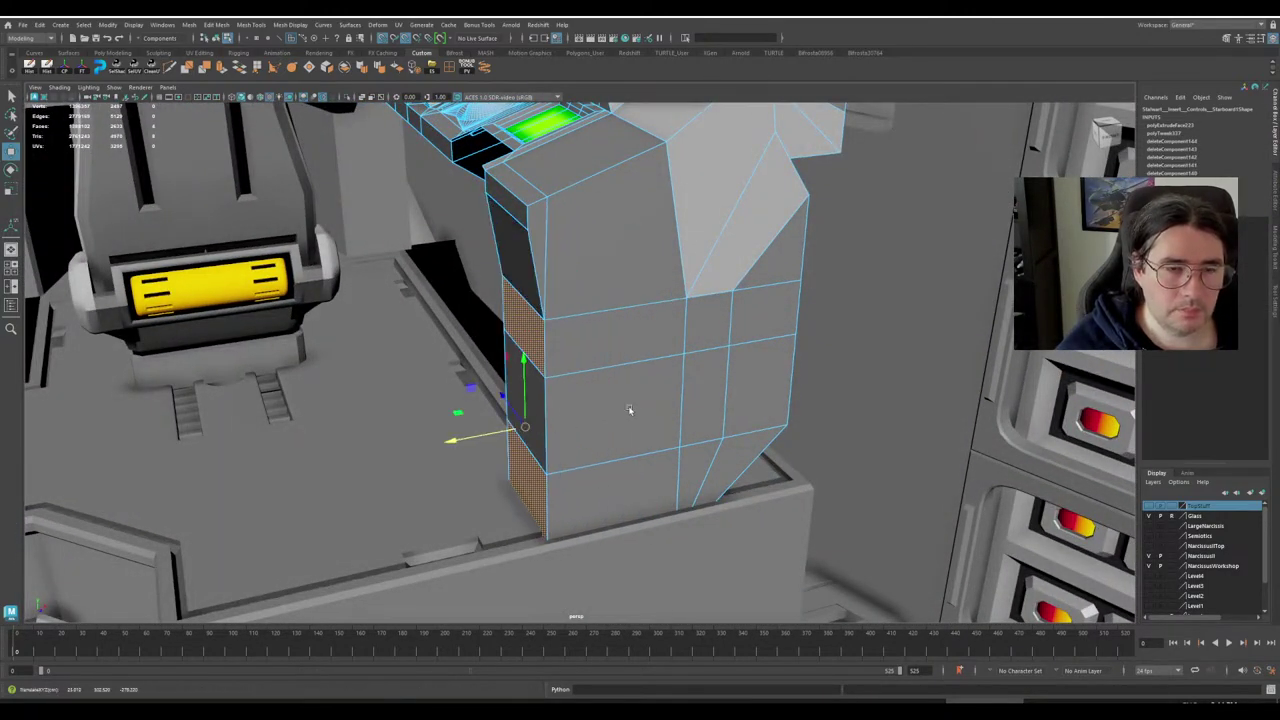
pyautogui.keyDown('alt'); pyautogui.moveTo(629, 410); pyautogui.dragTo(661, 434); pyautogui.keyUp('alt')
pyautogui.keyDown('shift'); pyautogui.click(667, 431); pyautogui.keyUp('shift')
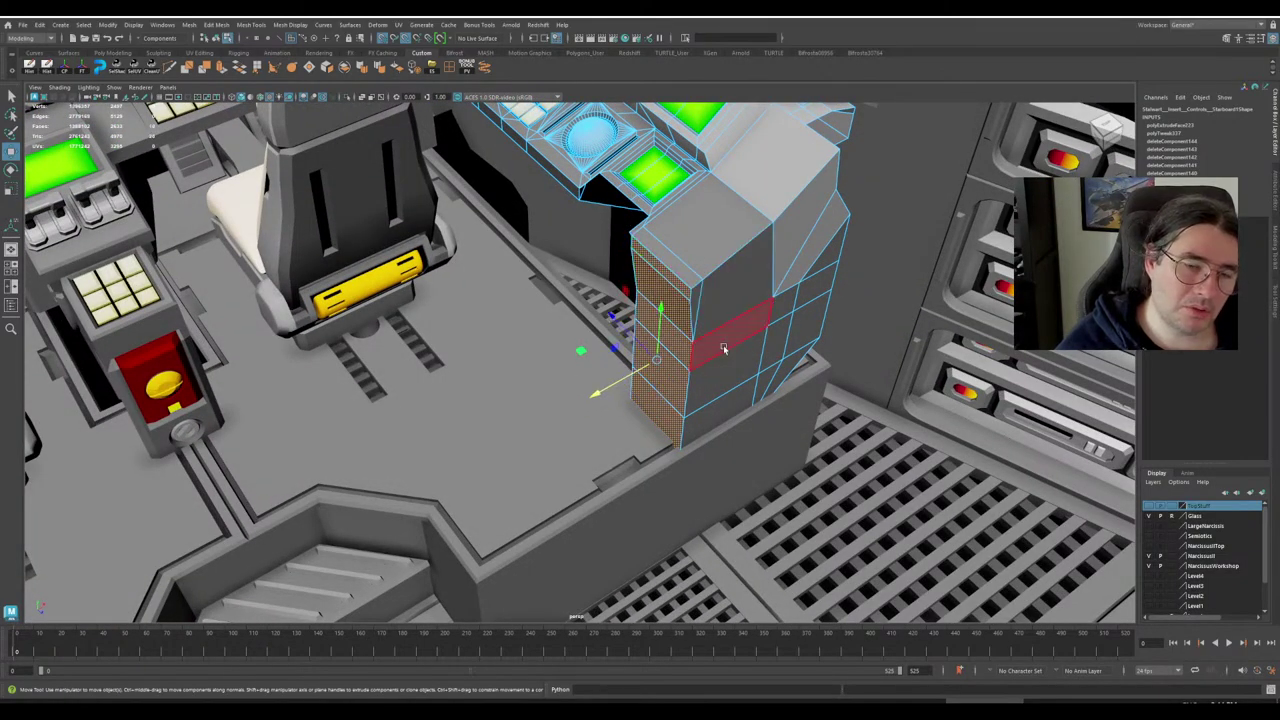
# Delete the block's upper inner-side faces and bridge the opening with one flat face.
pyautogui.scroll(3, 714, 332)
pyautogui.click(724, 246)
pyautogui.hotkey('shift', '.')
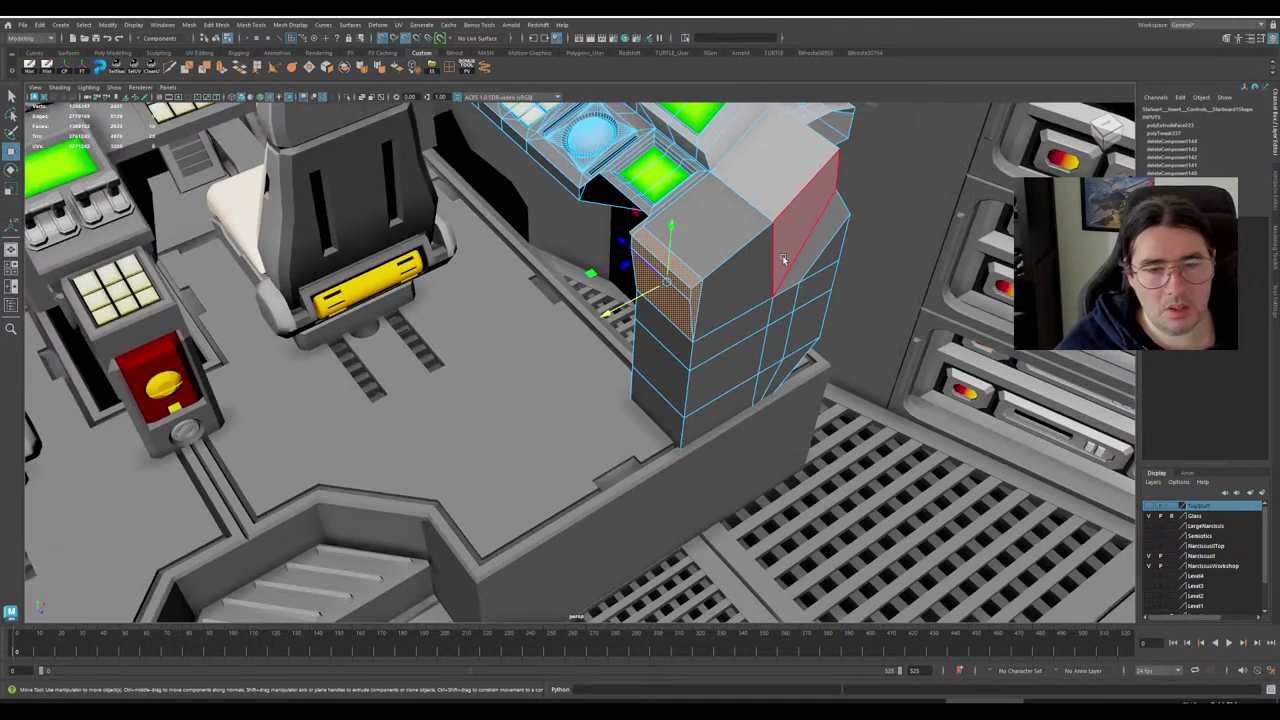
pyautogui.click(684, 245)
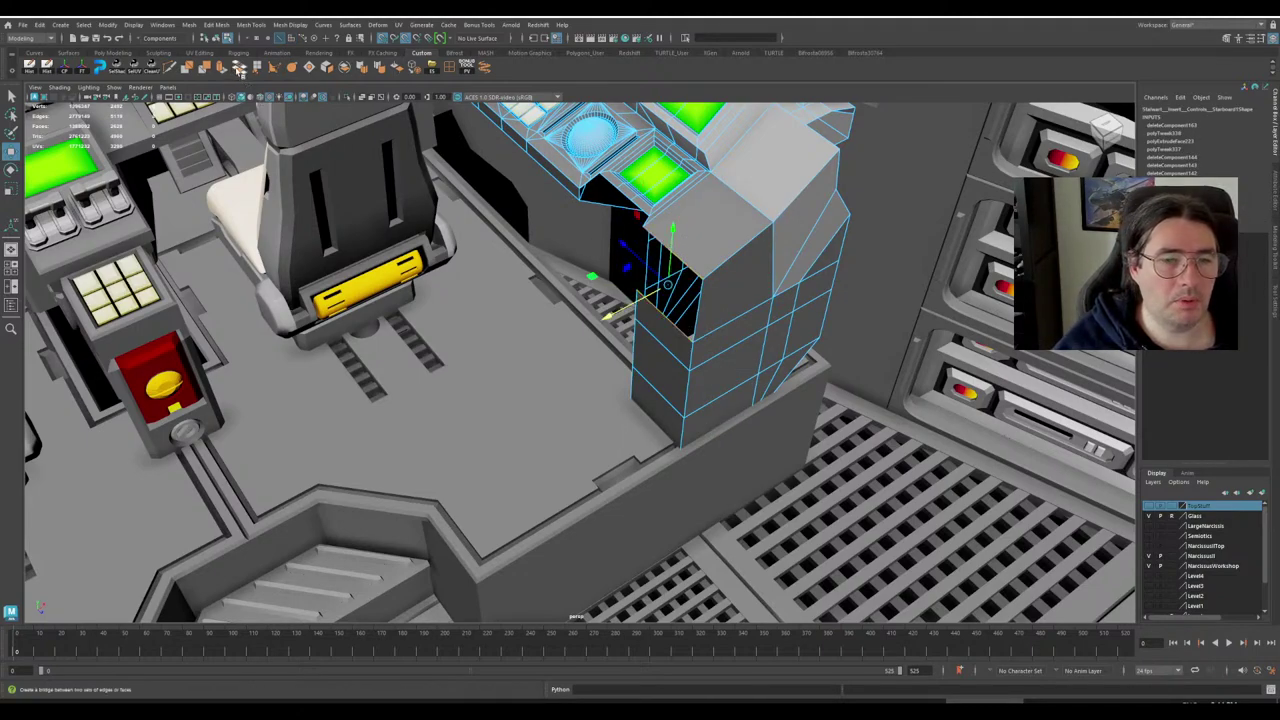
pyautogui.click(240, 70)
# Select the full column of inner-side faces and extrude it along the platform's rear edge as far as the steps.
pyautogui.moveTo(717, 298); pyautogui.dragTo(720, 335, button='right')
pyautogui.click(687, 306)
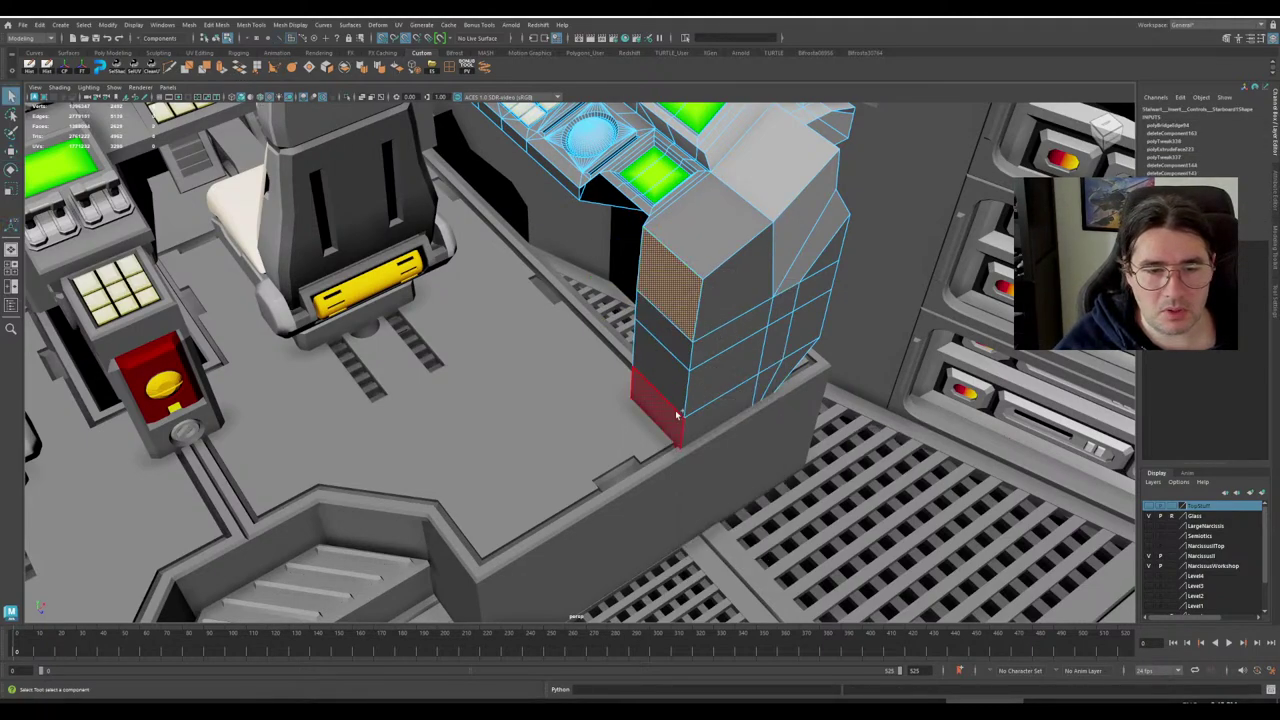
pyautogui.keyDown('shift'); pyautogui.doubleClick(677, 414); pyautogui.keyUp('shift')
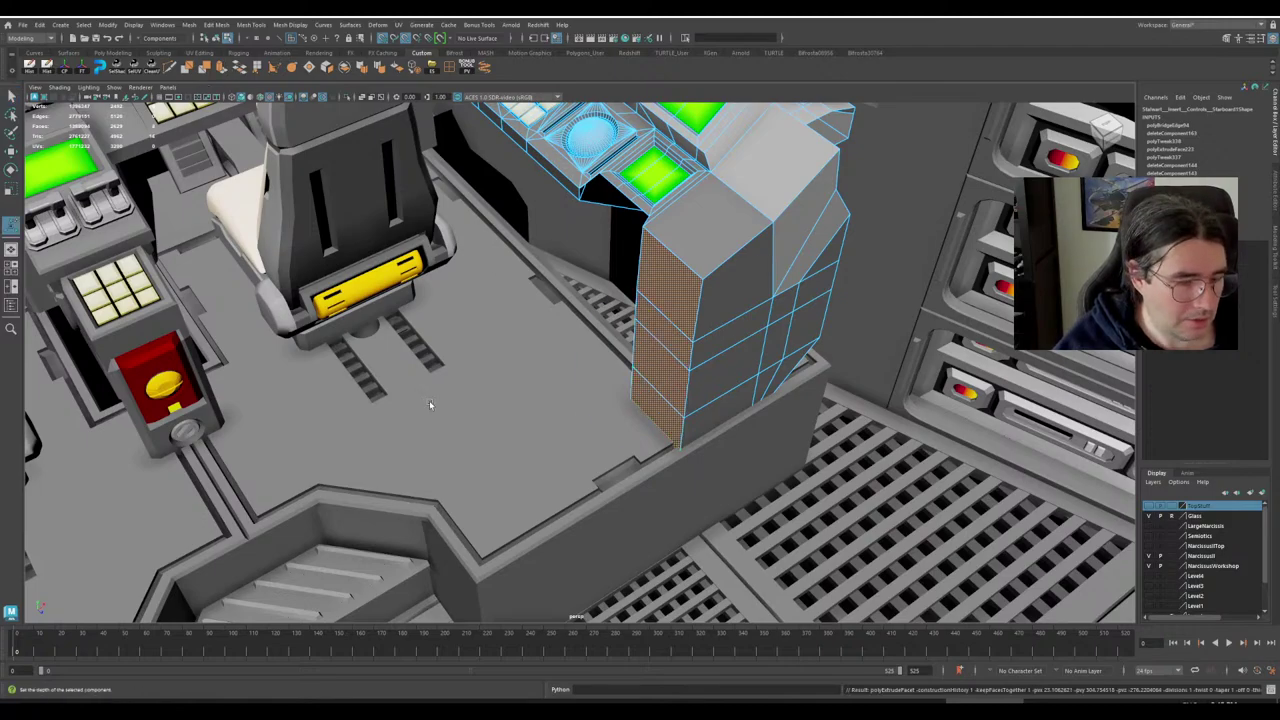
pyautogui.hotkey('ctrl', 'e')
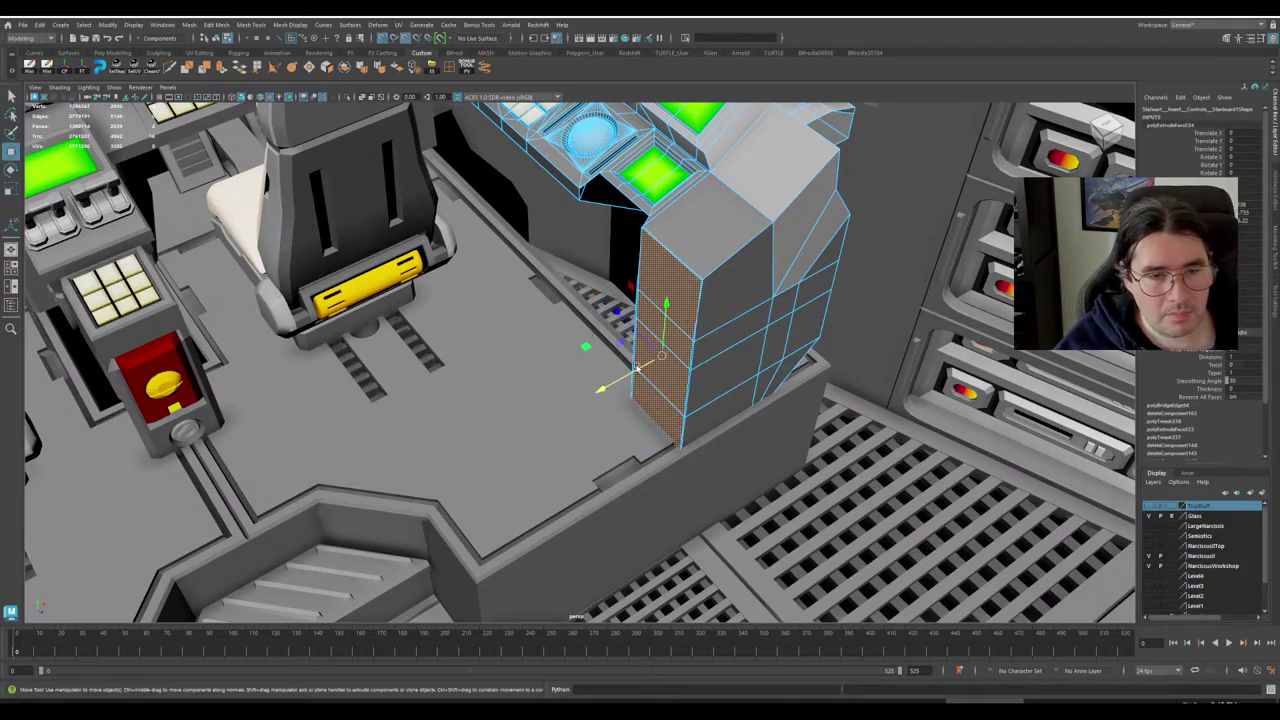
pyautogui.moveTo(612, 380); pyautogui.dragTo(478, 398)
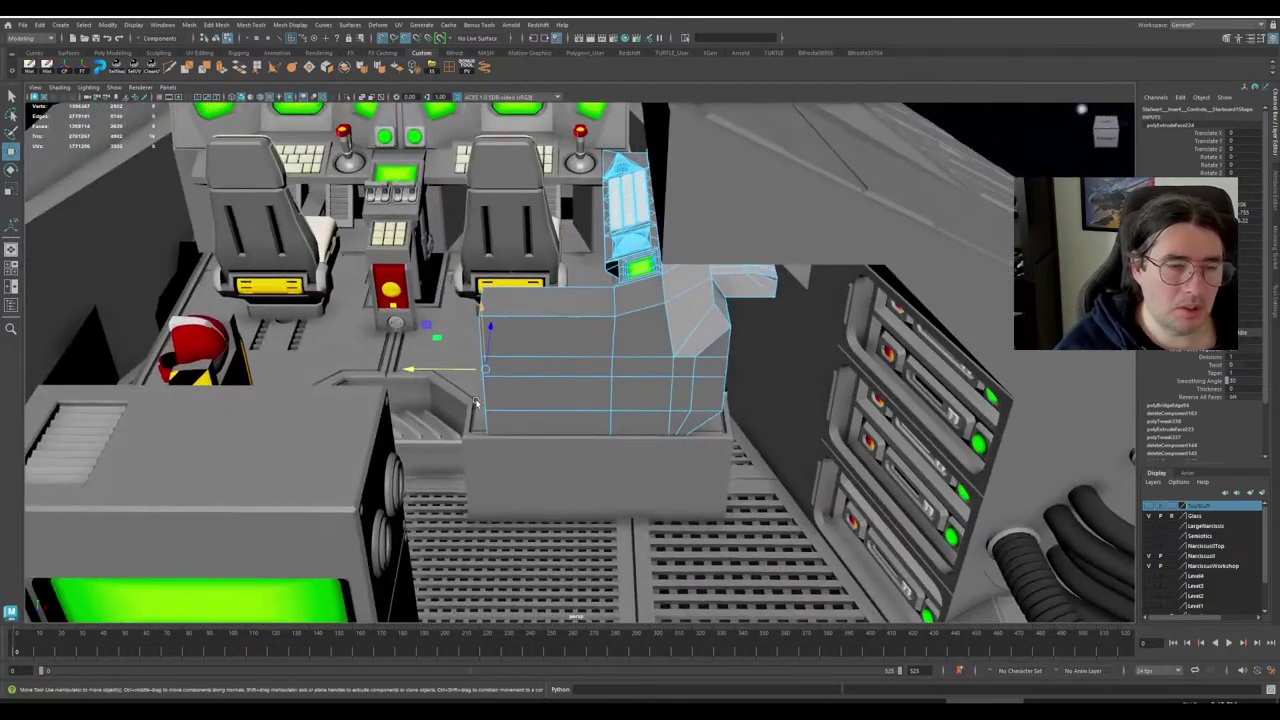
# Examine the extended console wall against the platform, steps, seats and surrounding cabin from above and behind.
pyautogui.keyDown('alt'); pyautogui.moveTo(478, 398); pyautogui.dragTo(598, 408, button='middle'); pyautogui.keyUp('alt')
pyautogui.keyDown('alt'); pyautogui.moveTo(598, 408); pyautogui.dragTo(606, 352); pyautogui.keyUp('alt')
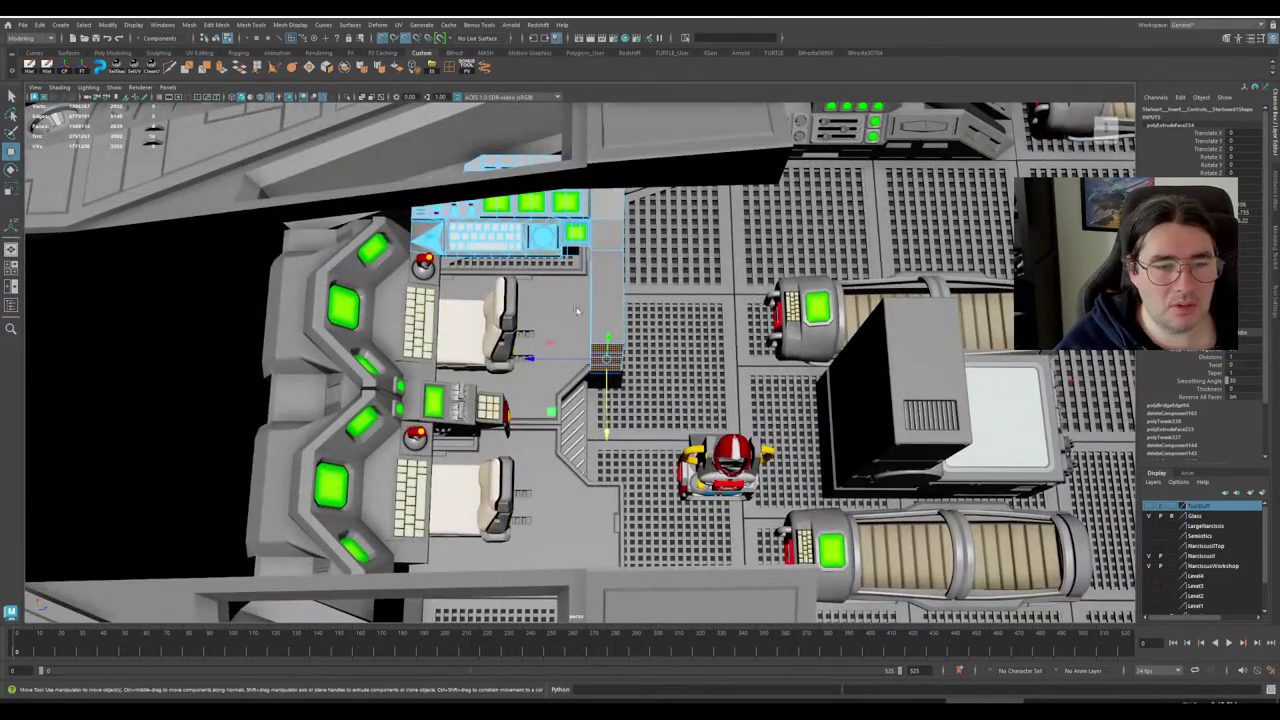
pyautogui.keyDown('alt'); pyautogui.moveTo(576, 311); pyautogui.dragTo(540, 363); pyautogui.keyUp('alt')
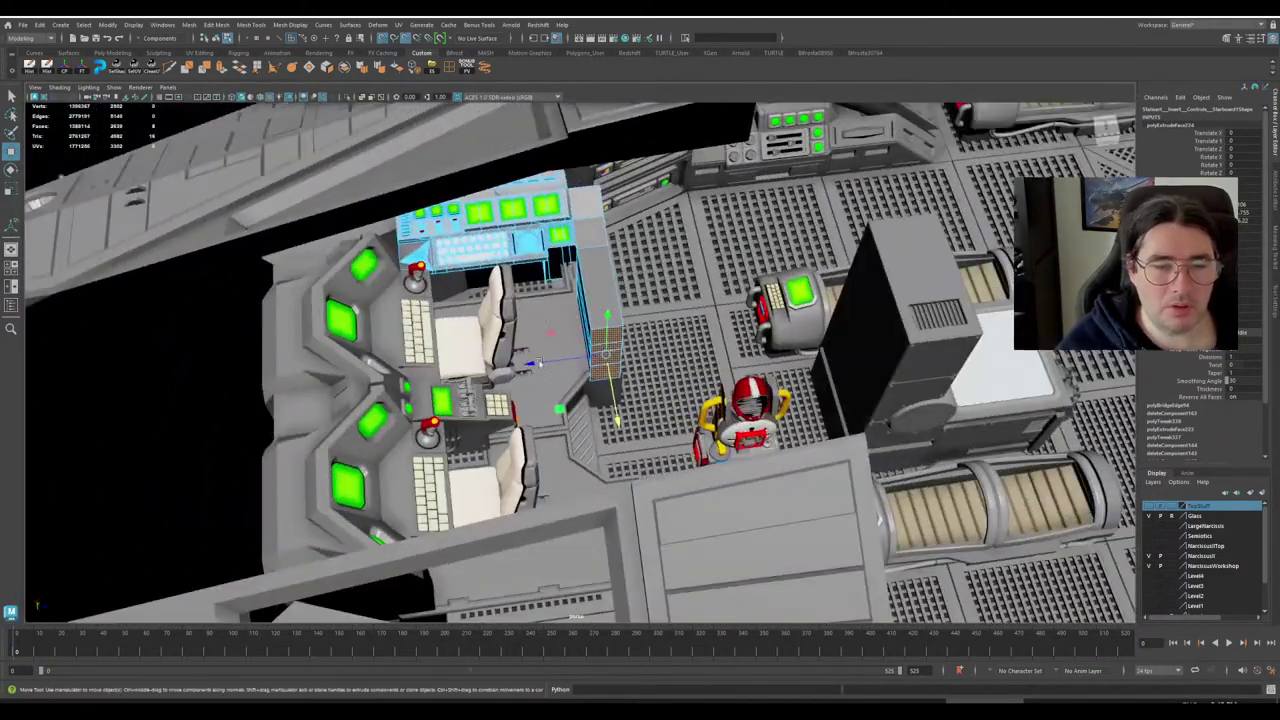
pyautogui.keyDown('alt'); pyautogui.moveTo(590, 348); pyautogui.dragTo(566, 397, button='right'); pyautogui.keyUp('alt')
pyautogui.keyDown('alt'); pyautogui.moveTo(566, 340); pyautogui.dragTo(610, 340); pyautogui.keyUp('alt')
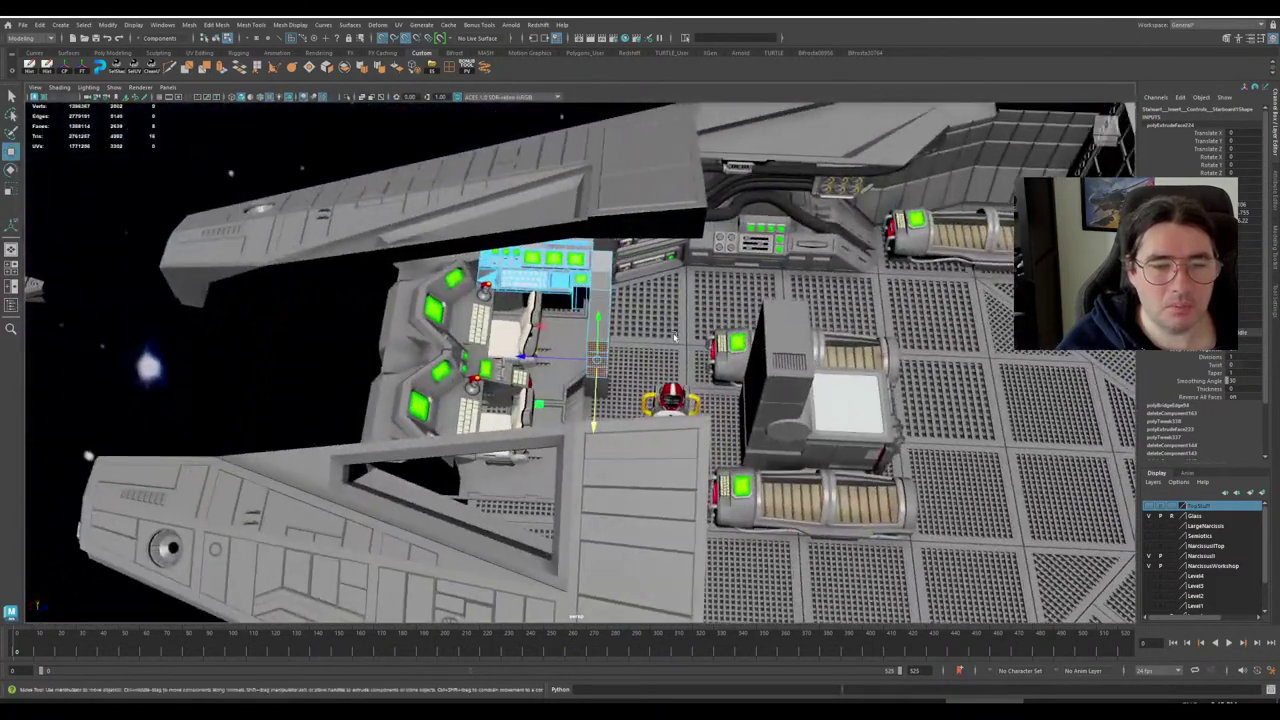
pyautogui.keyDown('alt'); pyautogui.moveTo(610, 340); pyautogui.dragTo(700, 343, button='right'); pyautogui.keyUp('alt')
pyautogui.keyDown('alt'); pyautogui.moveTo(700, 343); pyautogui.dragTo(489, 301); pyautogui.keyUp('alt')
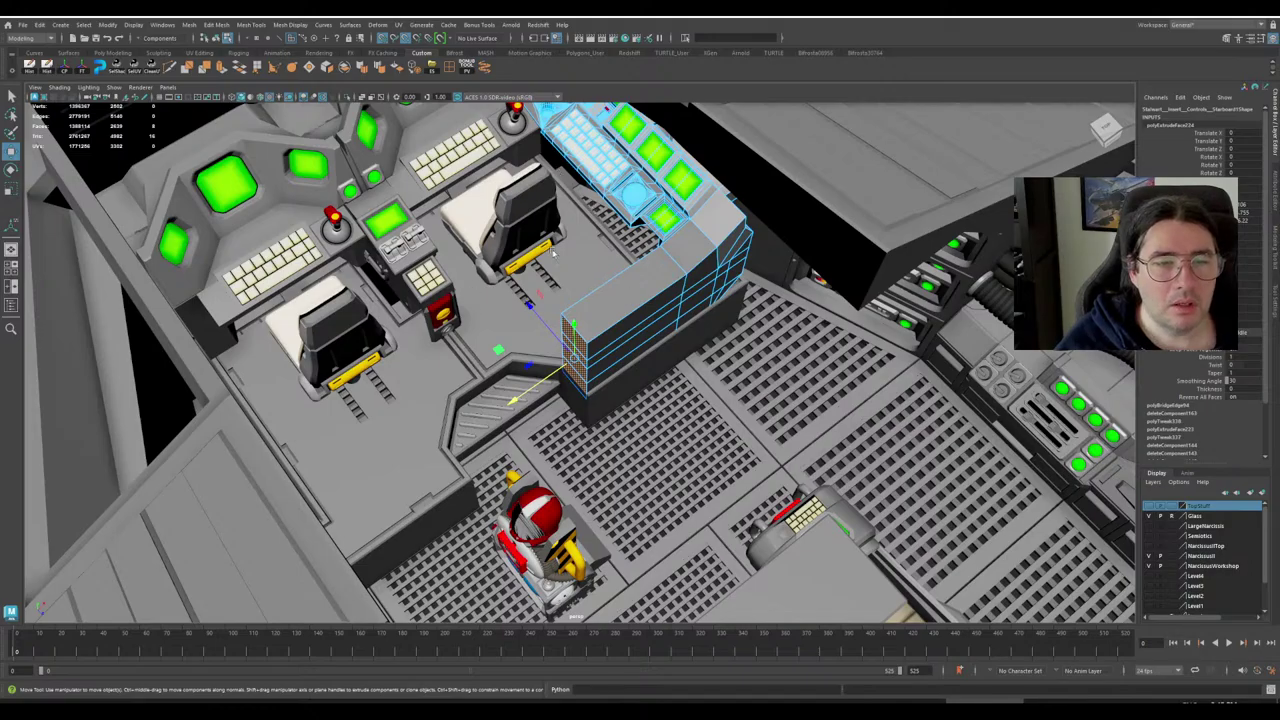
pyautogui.keyDown('alt'); pyautogui.moveTo(553, 253); pyautogui.dragTo(633, 300); pyautogui.keyUp('alt')
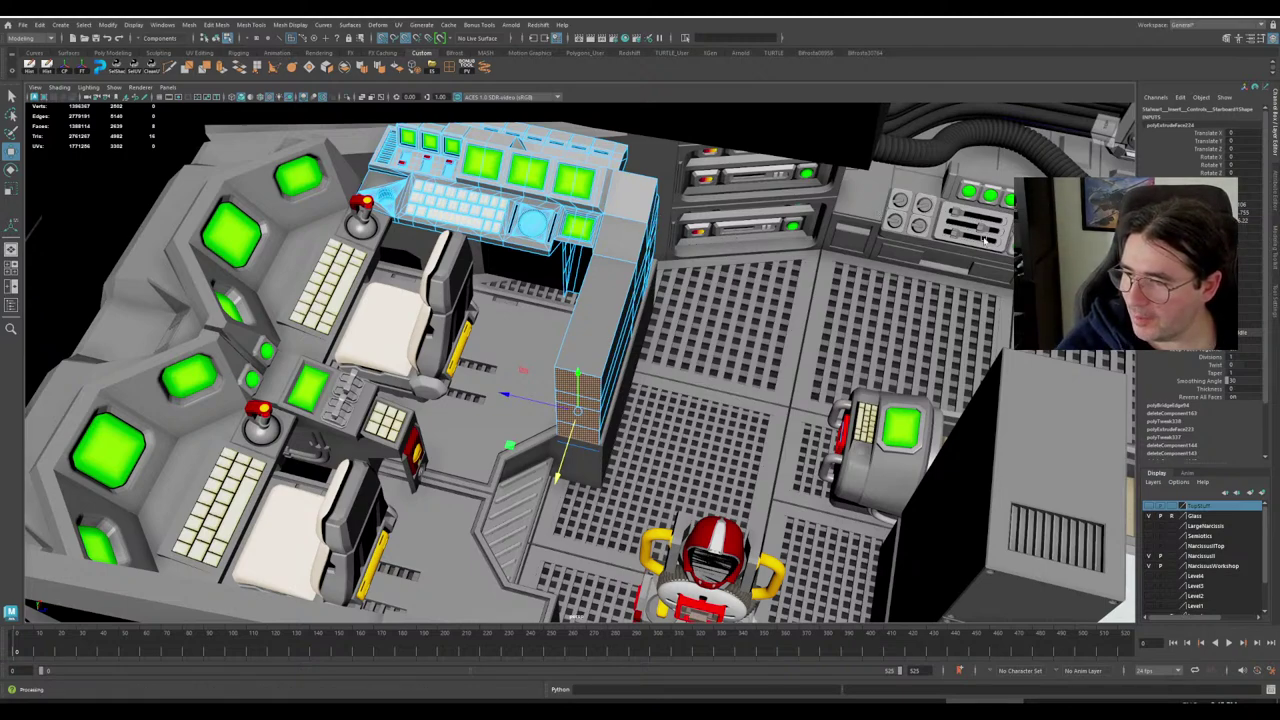
pyautogui.scroll(-4, 560, 324)
pyautogui.keyDown('alt'); pyautogui.moveTo(592, 338); pyautogui.dragTo(545, 300); pyautogui.keyUp('alt')
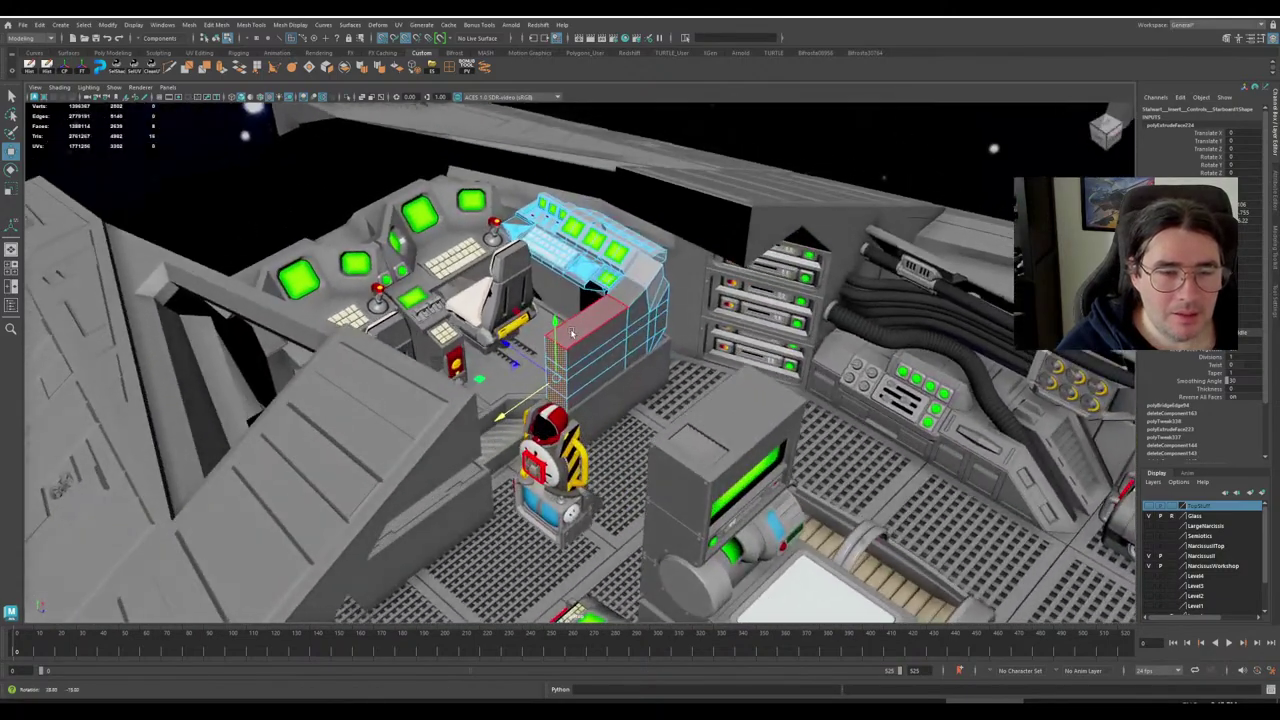
pyautogui.scroll(4, 634, 329)
pyautogui.keyDown('alt'); pyautogui.moveTo(634, 329); pyautogui.dragTo(818, 414); pyautogui.keyUp('alt')
pyautogui.scroll(-4, 611, 342)
# Try rotating the space suit to -180 degrees in Y and moving it towards the cockpit, and undo it.
pyautogui.click(816, 412)
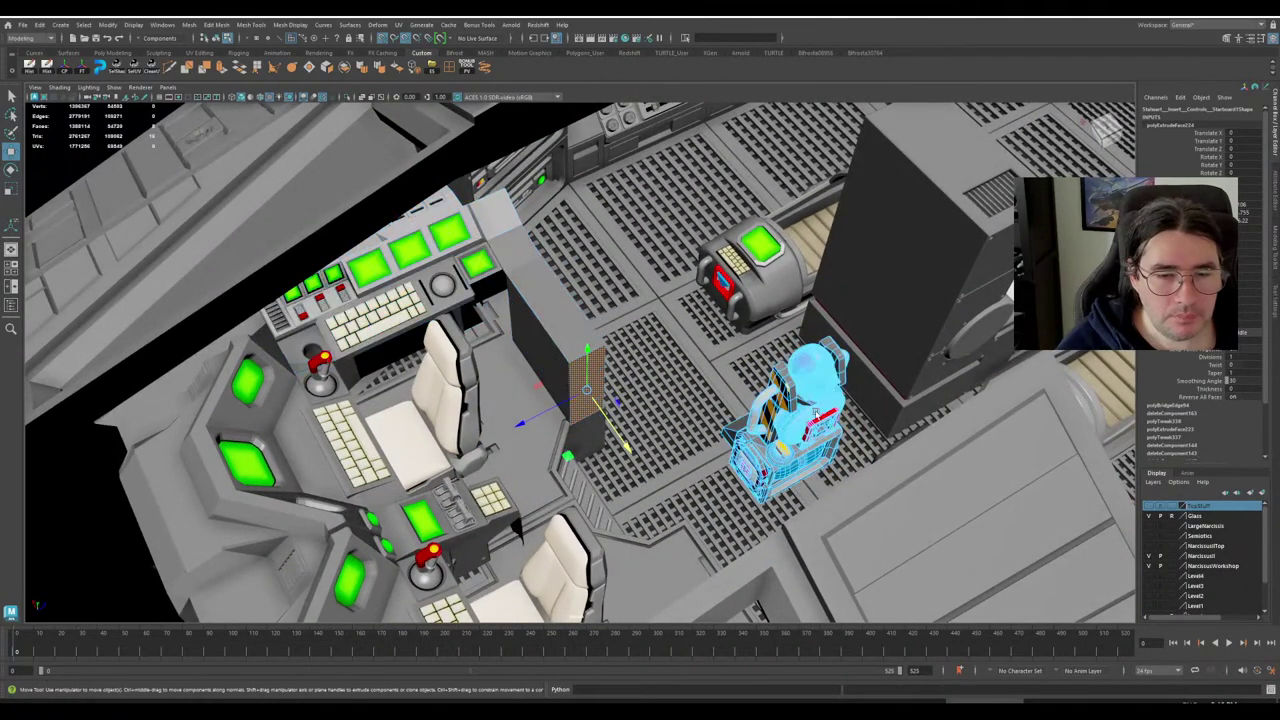
pyautogui.moveTo(745, 425); pyautogui.dragTo(790, 398, button='right')
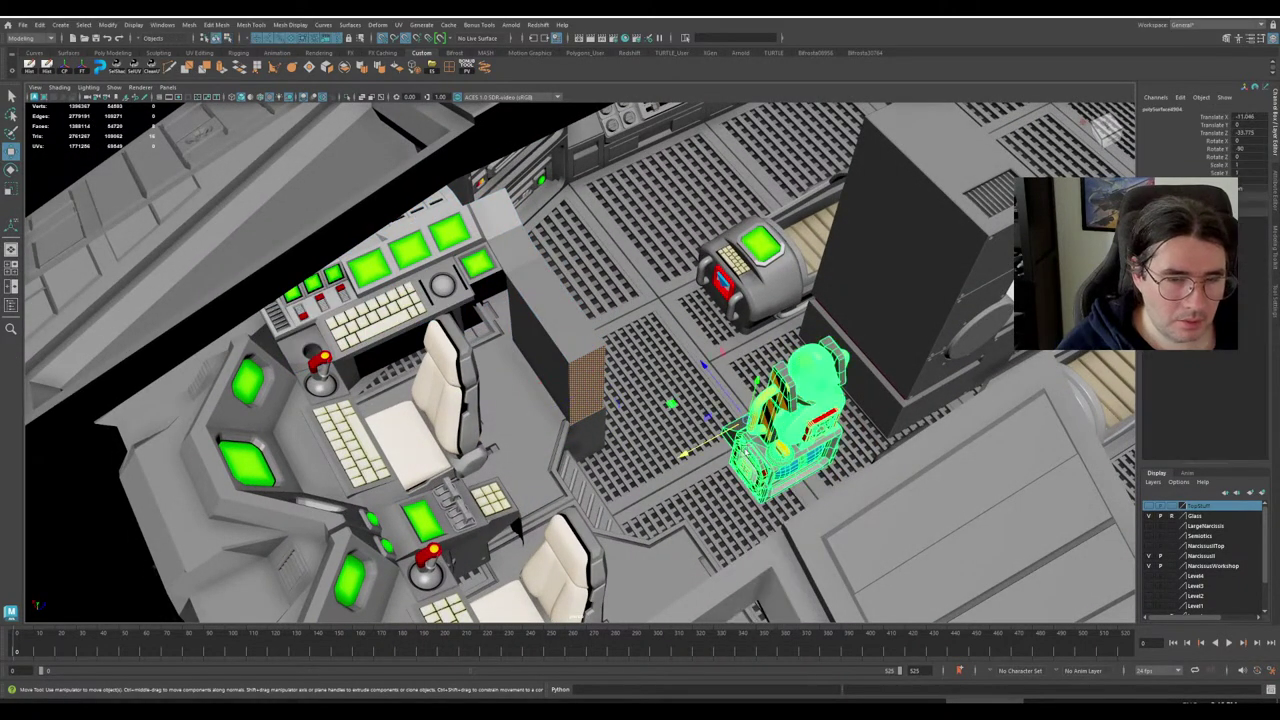
pyautogui.press('e')
pyautogui.moveTo(741, 478); pyautogui.dragTo(690, 466)
pyautogui.press('w')
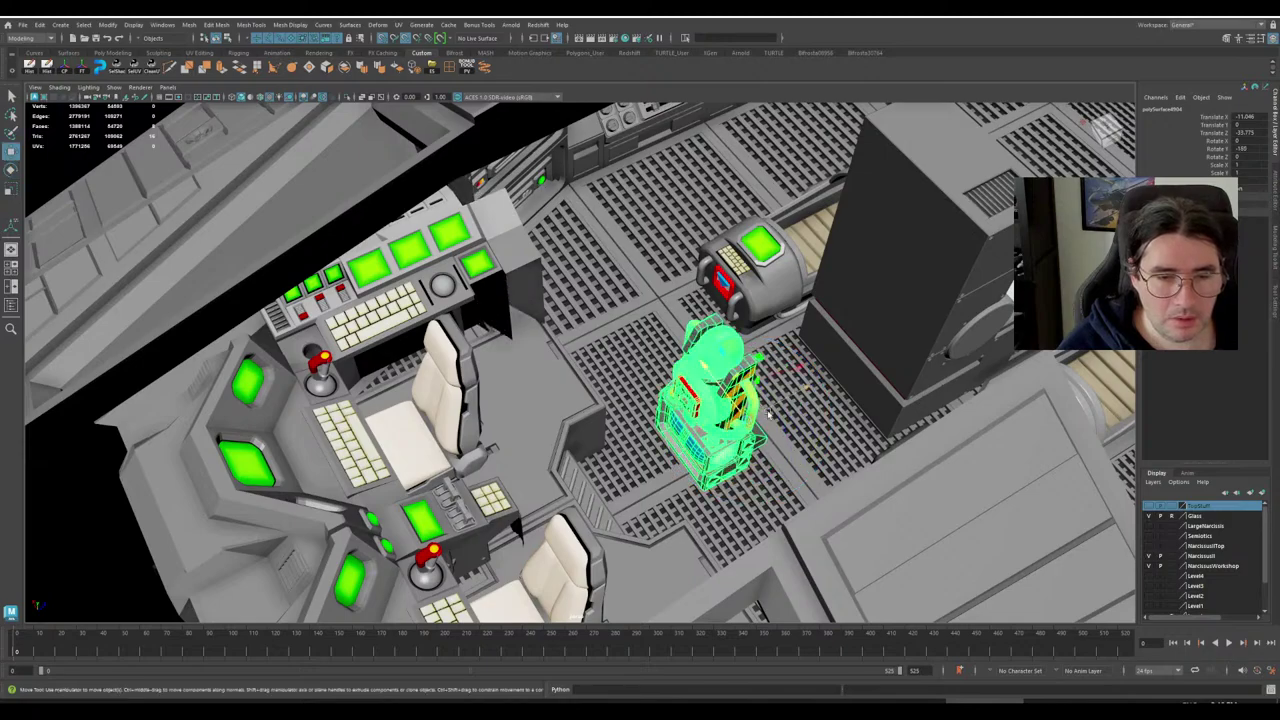
pyautogui.moveTo(769, 414); pyautogui.dragTo(600, 406)
pyautogui.hotkey('ctrl', 'z')
pyautogui.hotkey('ctrl', 'z')
# Duplicate the space suit on its own and slide the copy forward onto the cockpit platform, to about -13.3 in Z.
pyautogui.click(581, 331)
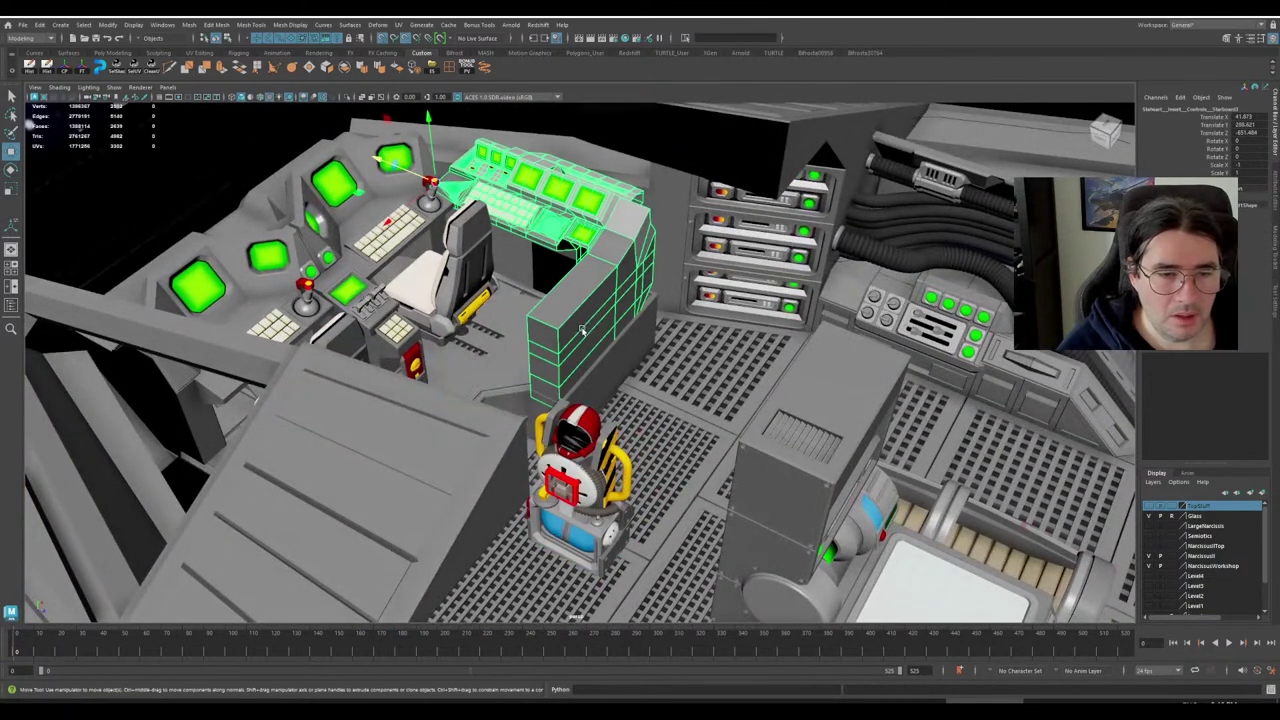
pyautogui.click(578, 470)
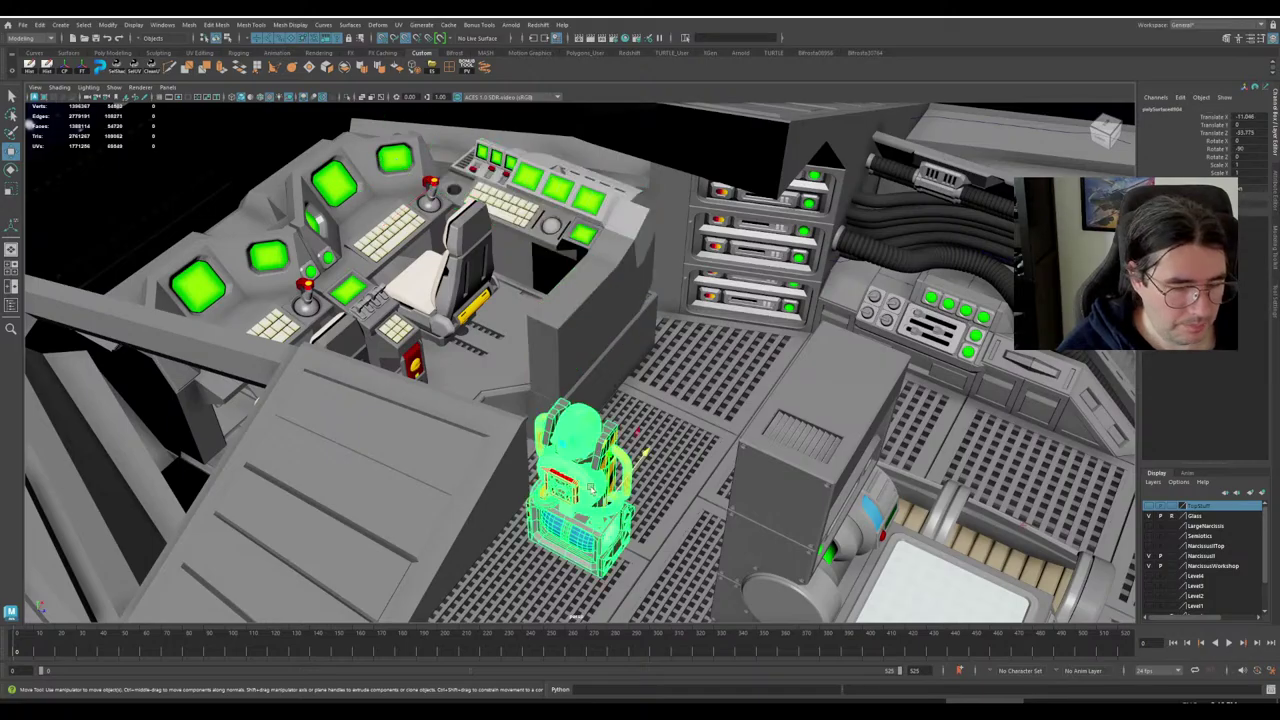
pyautogui.press('e')
pyautogui.moveTo(608, 566)
pyautogui.mouseDown()
pyautogui.moveTo(547, 538)
pyautogui.moveTo(607, 562)
pyautogui.mouseUp()
pyautogui.keyDown('alt'); pyautogui.moveTo(598, 345); pyautogui.dragTo(622, 398); pyautogui.keyUp('alt')
pyautogui.hotkey('ctrl', 'd')
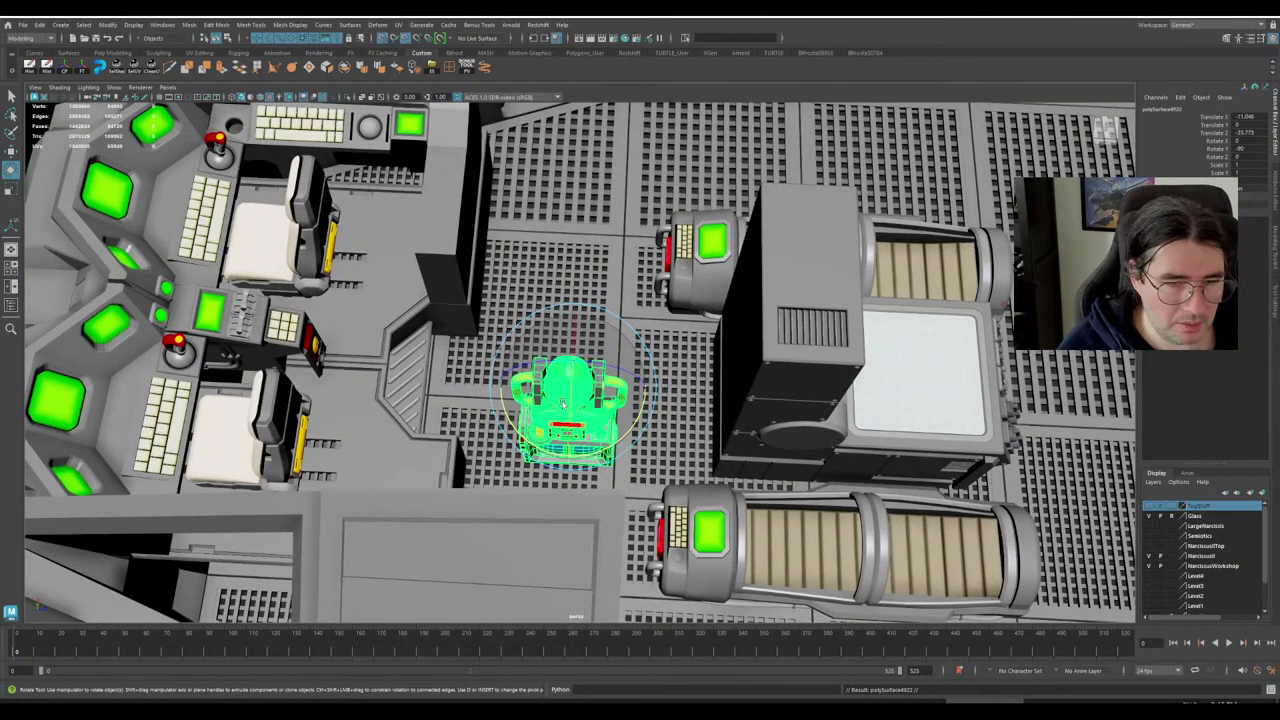
pyautogui.press('w')
pyautogui.moveTo(524, 386); pyautogui.dragTo(344, 381)
# Rotate the copied space suit to -180 degrees in Y and slide it forward on the cockpit platform, to about -18.9 in Z.
pyautogui.keyDown('alt'); pyautogui.moveTo(350, 382); pyautogui.dragTo(530, 400, button='middle'); pyautogui.keyUp('alt')
pyautogui.keyDown('alt'); pyautogui.moveTo(532, 402); pyautogui.dragTo(597, 414); pyautogui.keyUp('alt')
pyautogui.press('e')
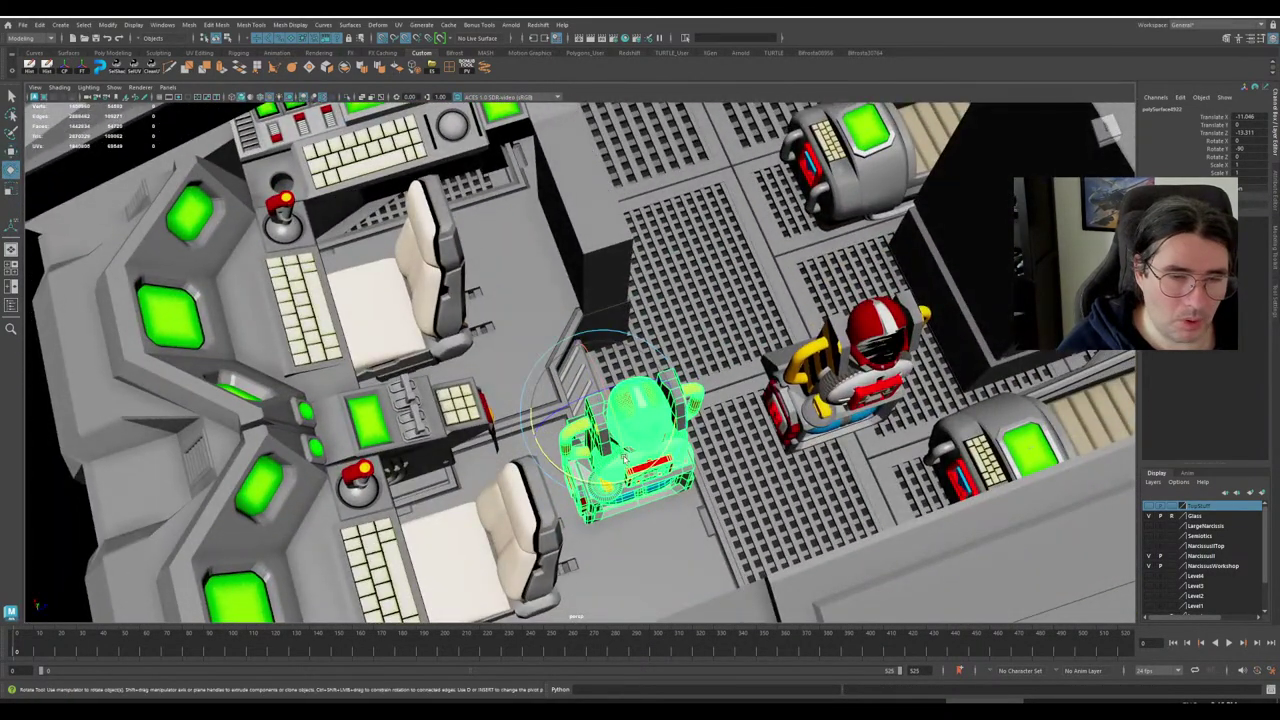
pyautogui.keyDown('alt'); pyautogui.moveTo(591, 470); pyautogui.dragTo(560, 448); pyautogui.keyUp('alt')
pyautogui.scroll(3, 560, 448)
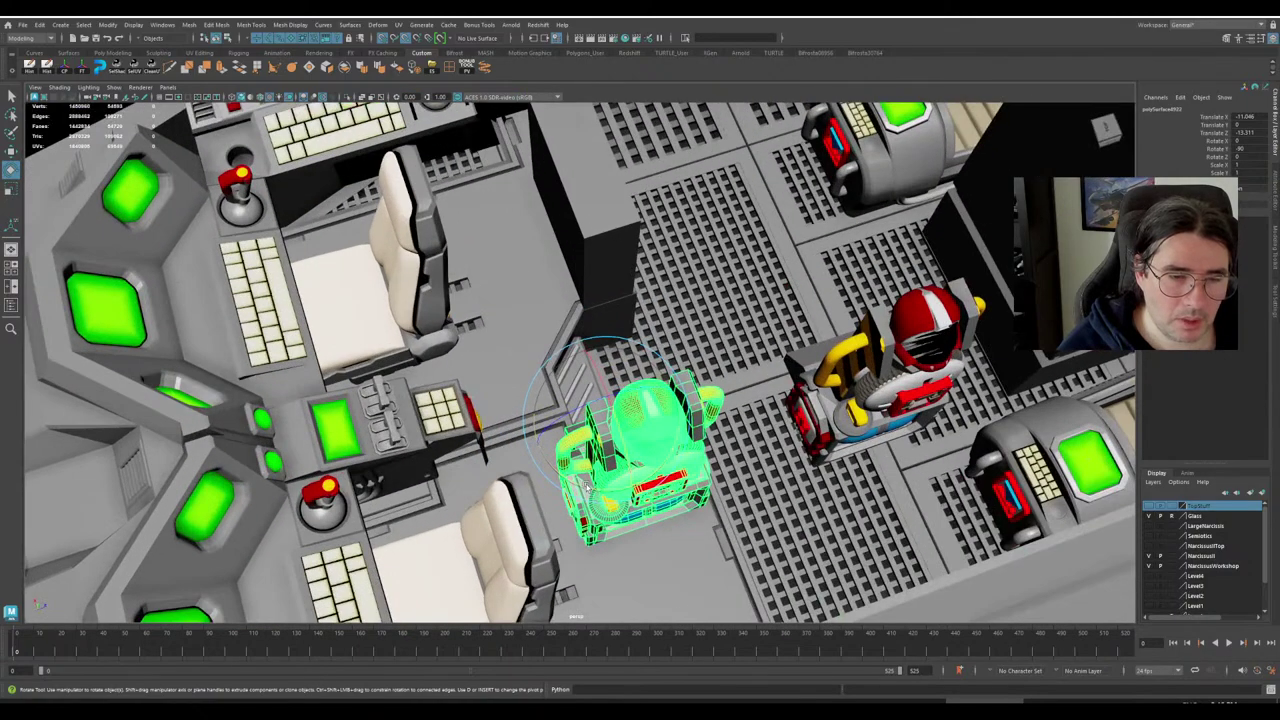
pyautogui.moveTo(598, 490); pyautogui.dragTo(520, 440)
pyautogui.press('w')
pyautogui.scroll(4, 522, 440)
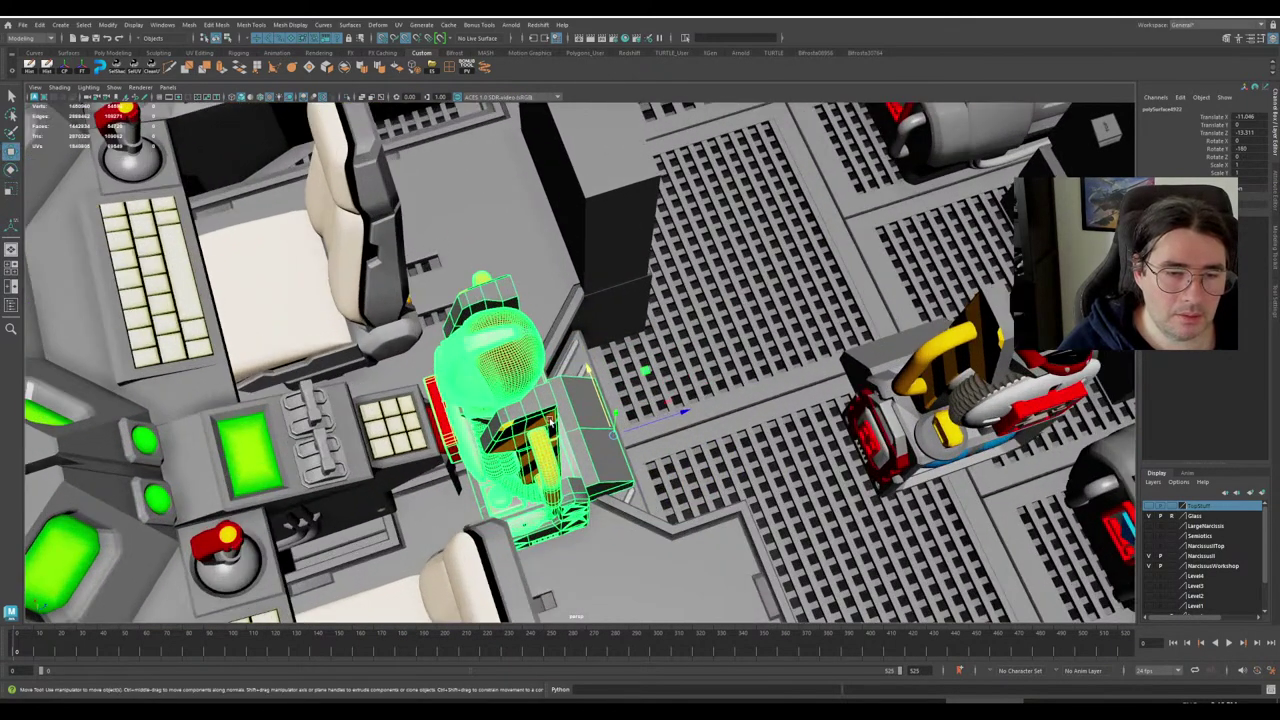
pyautogui.moveTo(653, 426); pyautogui.dragTo(693, 405)
# Move the copied space suit sideways to stand behind the seat beside the side console, at about -26.2 in X.
pyautogui.keyDown('alt'); pyautogui.moveTo(535, 400); pyautogui.dragTo(645, 331); pyautogui.keyUp('alt')
pyautogui.keyDown('alt'); pyautogui.moveTo(730, 352); pyautogui.dragTo(580, 488, button='middle'); pyautogui.keyUp('alt')
pyautogui.scroll(4, 580, 488)
pyautogui.keyDown('alt'); pyautogui.moveTo(580, 488); pyautogui.dragTo(855, 228); pyautogui.keyUp('alt')
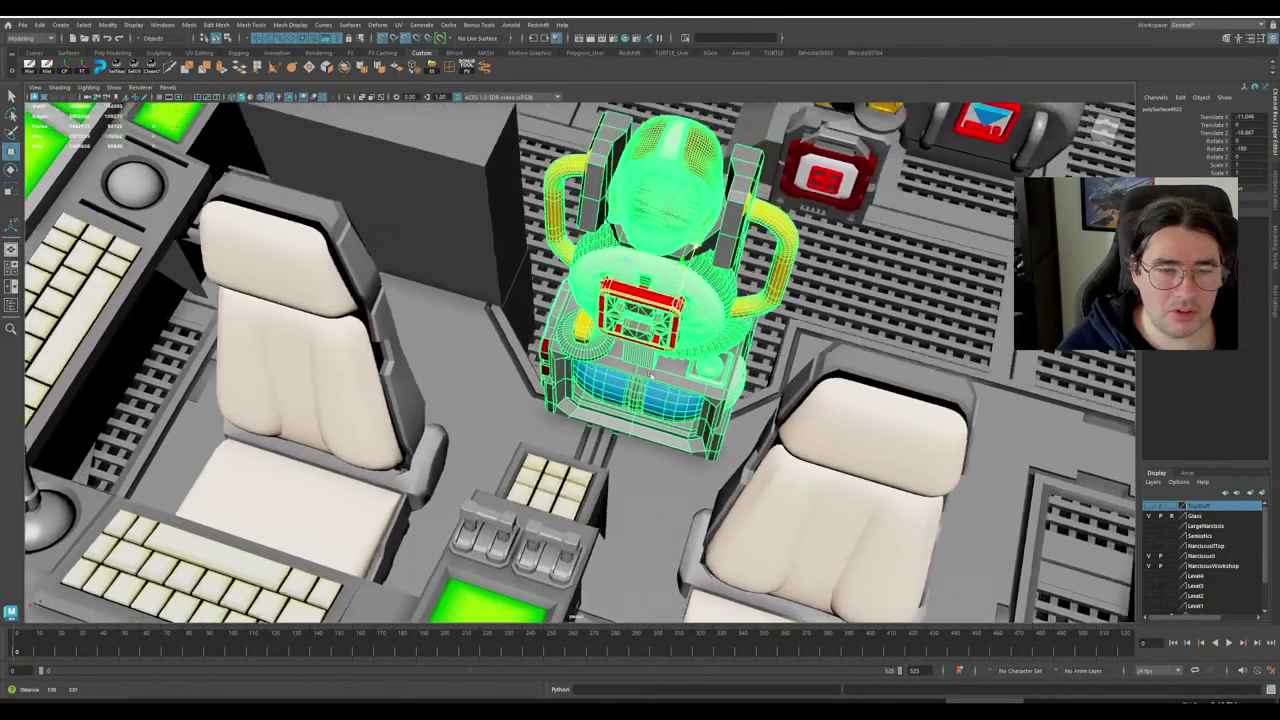
pyautogui.click(610, 256)
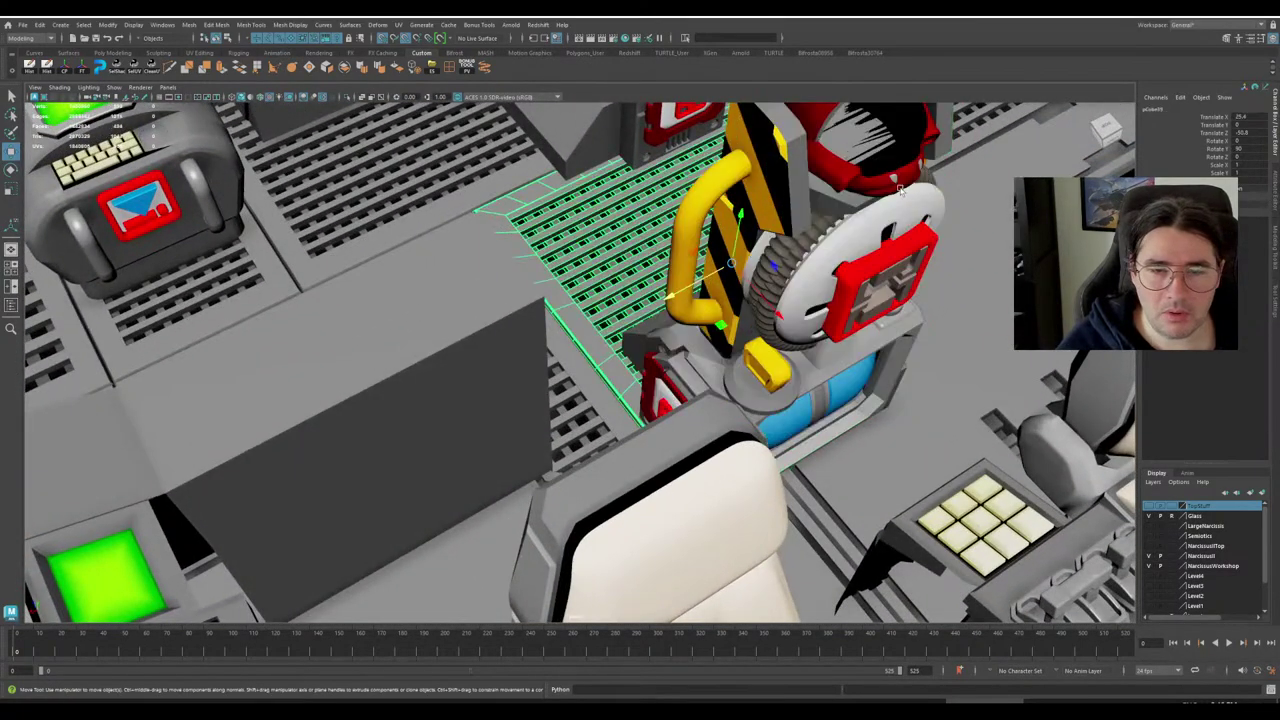
pyautogui.keyDown('alt'); pyautogui.moveTo(900, 190); pyautogui.dragTo(513, 306); pyautogui.keyUp('alt')
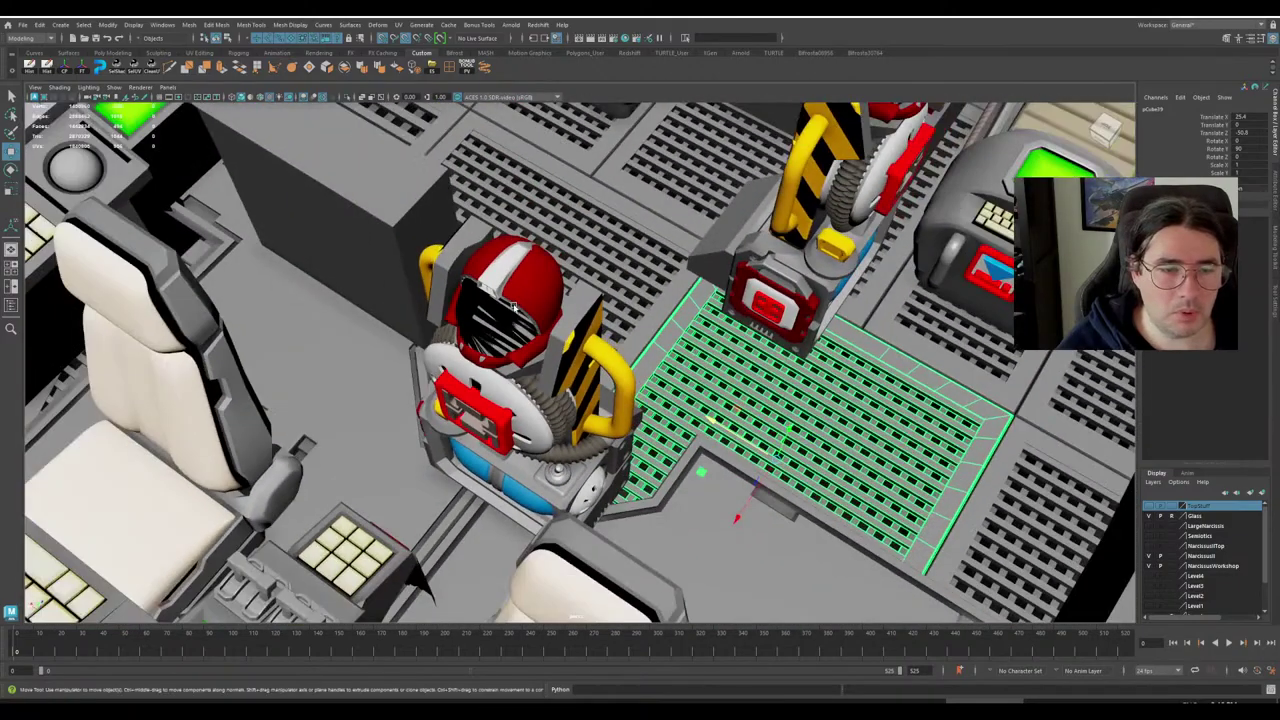
pyautogui.scroll(-3, 521, 335)
pyautogui.scroll(-3, 525, 435)
pyautogui.moveTo(547, 454); pyautogui.dragTo(553, 422)
pyautogui.click(572, 422)
pyautogui.moveTo(574, 376); pyautogui.dragTo(510, 402)
pyautogui.keyDown('alt'); pyautogui.moveTo(470, 396); pyautogui.dragTo(668, 347, button='middle'); pyautogui.keyUp('alt')
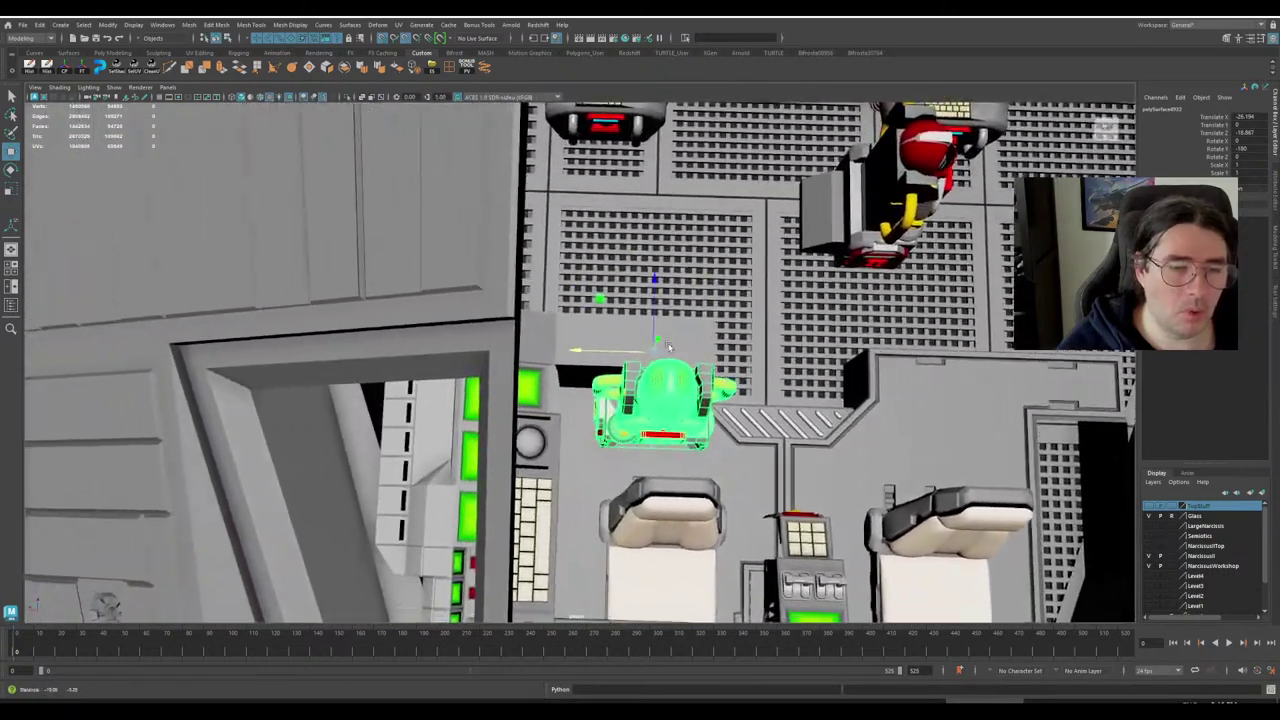
# Nudge the space suit closer to the back of the seat, to about -20.5 in Z.
pyautogui.keyDown('alt'); pyautogui.moveTo(669, 347); pyautogui.dragTo(548, 335); pyautogui.keyUp('alt')
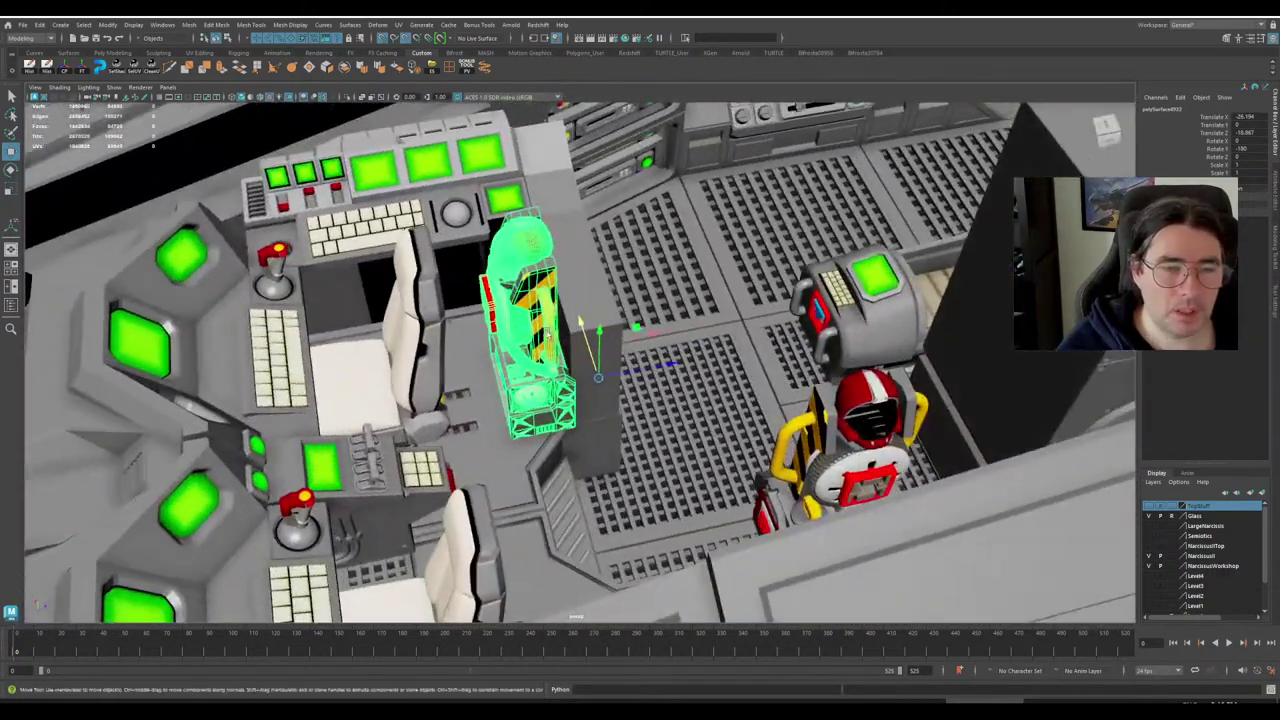
pyautogui.keyDown('alt'); pyautogui.moveTo(548, 335); pyautogui.dragTo(200, 120, button='right'); pyautogui.keyUp('alt')
pyautogui.keyDown('alt'); pyautogui.moveTo(200, 120); pyautogui.dragTo(211, 157); pyautogui.keyUp('alt')
pyautogui.keyDown('alt'); pyautogui.moveTo(211, 157); pyautogui.dragTo(604, 376, button='right'); pyautogui.keyUp('alt')
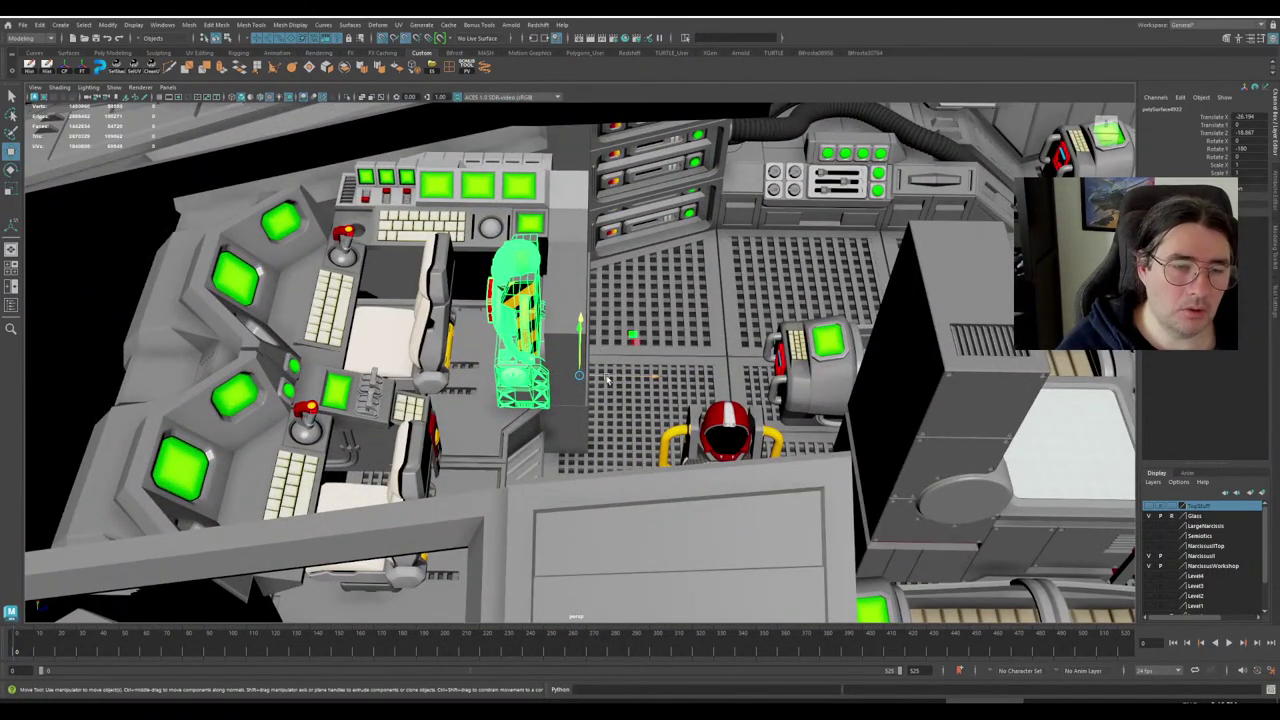
pyautogui.moveTo(606, 378); pyautogui.dragTo(578, 379)
pyautogui.keyDown('alt'); pyautogui.moveTo(580, 379); pyautogui.dragTo(298, 319, button='right'); pyautogui.keyUp('alt')
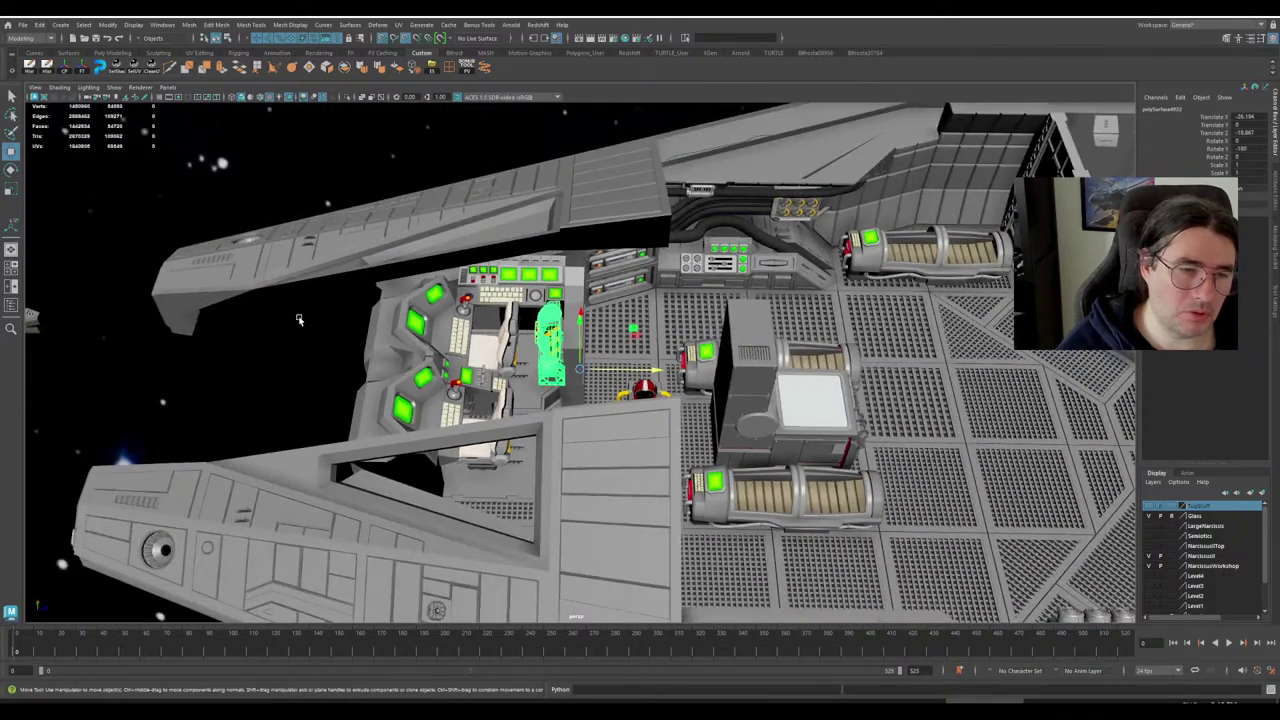
# Examine the suit's placement between the seat and the console wall from outside the ship and from above.
pyautogui.click(309, 421)
pyautogui.keyDown('alt'); pyautogui.moveTo(309, 423); pyautogui.dragTo(548, 426, button='right'); pyautogui.keyUp('alt')
pyautogui.keyDown('alt'); pyautogui.moveTo(548, 426); pyautogui.dragTo(586, 448); pyautogui.keyUp('alt')
pyautogui.keyDown('alt'); pyautogui.moveTo(586, 448); pyautogui.dragTo(330, 330, button='right'); pyautogui.keyUp('alt')
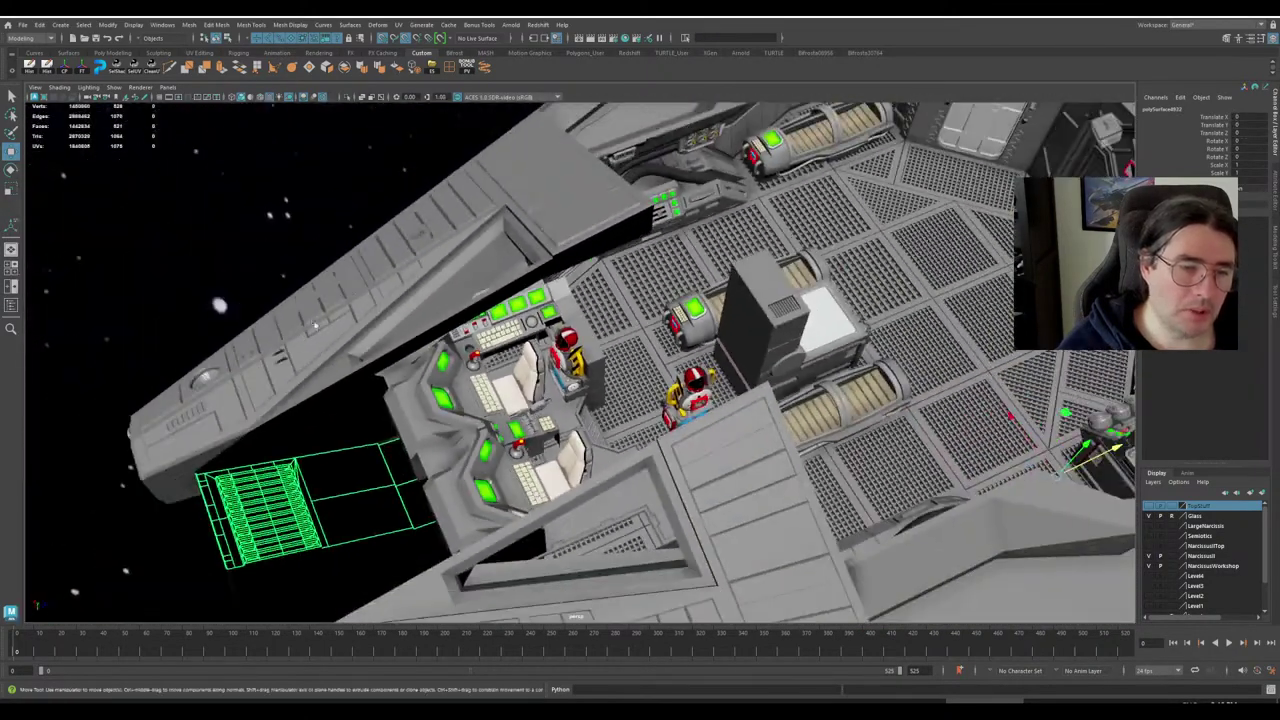
pyautogui.click(277, 277)
pyautogui.keyDown('alt'); pyautogui.moveTo(277, 277); pyautogui.dragTo(543, 403, button='right'); pyautogui.keyUp('alt')
pyautogui.keyDown('alt'); pyautogui.moveTo(543, 403); pyautogui.dragTo(597, 374); pyautogui.keyUp('alt')
pyautogui.click(709, 348)
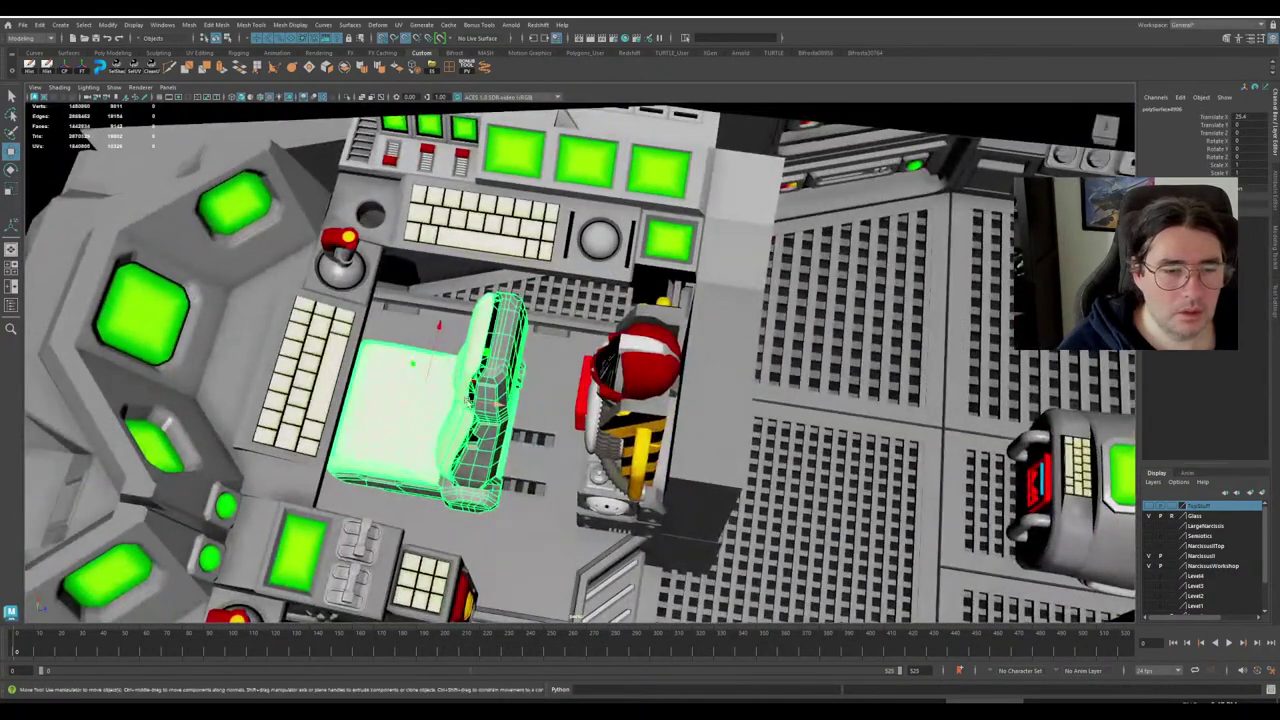
# Try sliding the seat in front of the suit backwards to about 3.7 in Z, and undo it.
pyautogui.moveTo(446, 398); pyautogui.dragTo(374, 393)
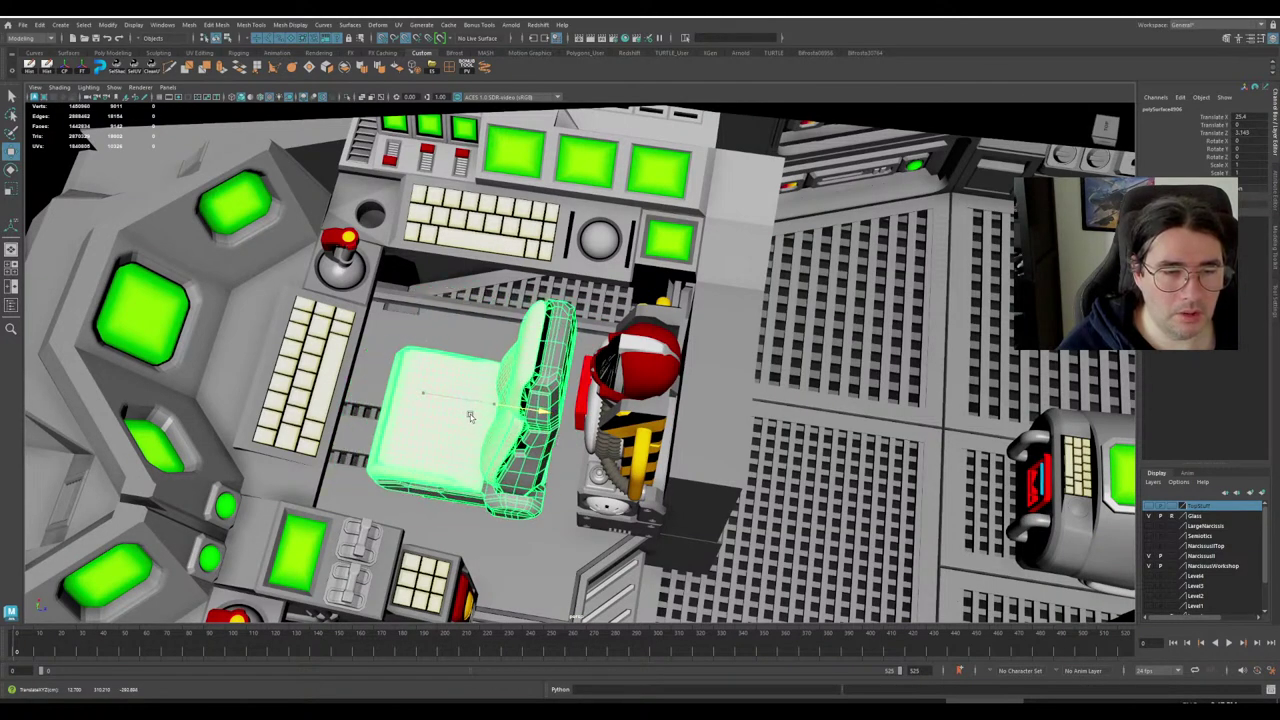
pyautogui.scroll(-5, 384, 398)
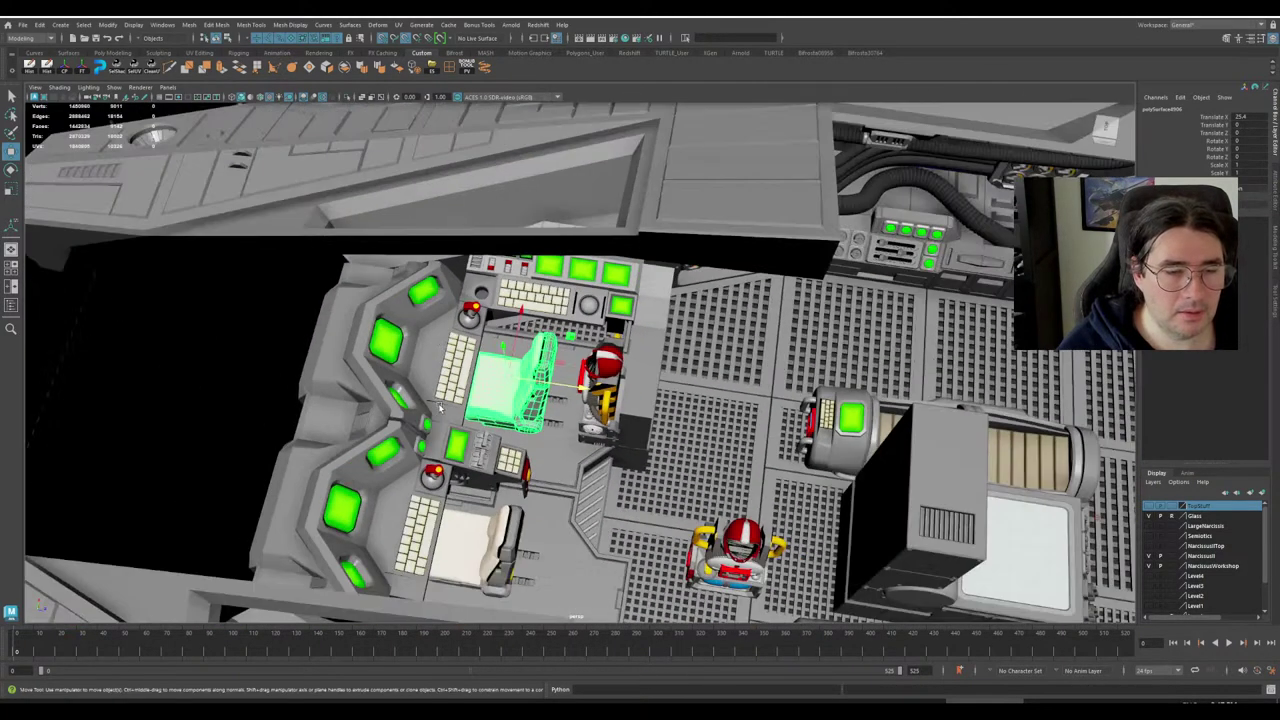
pyautogui.click(226, 383)
# Raise the space suit behind the seat to about 4.8 in Y, align it at -25.4 in X, and deselect it.
pyautogui.keyDown('alt'); pyautogui.moveTo(512, 436); pyautogui.dragTo(622, 384); pyautogui.keyUp('alt')
pyautogui.scroll(6, 520, 390)
pyautogui.click(550, 372)
pyautogui.scroll(-5, 640, 412)
pyautogui.scroll(5, 647, 415)
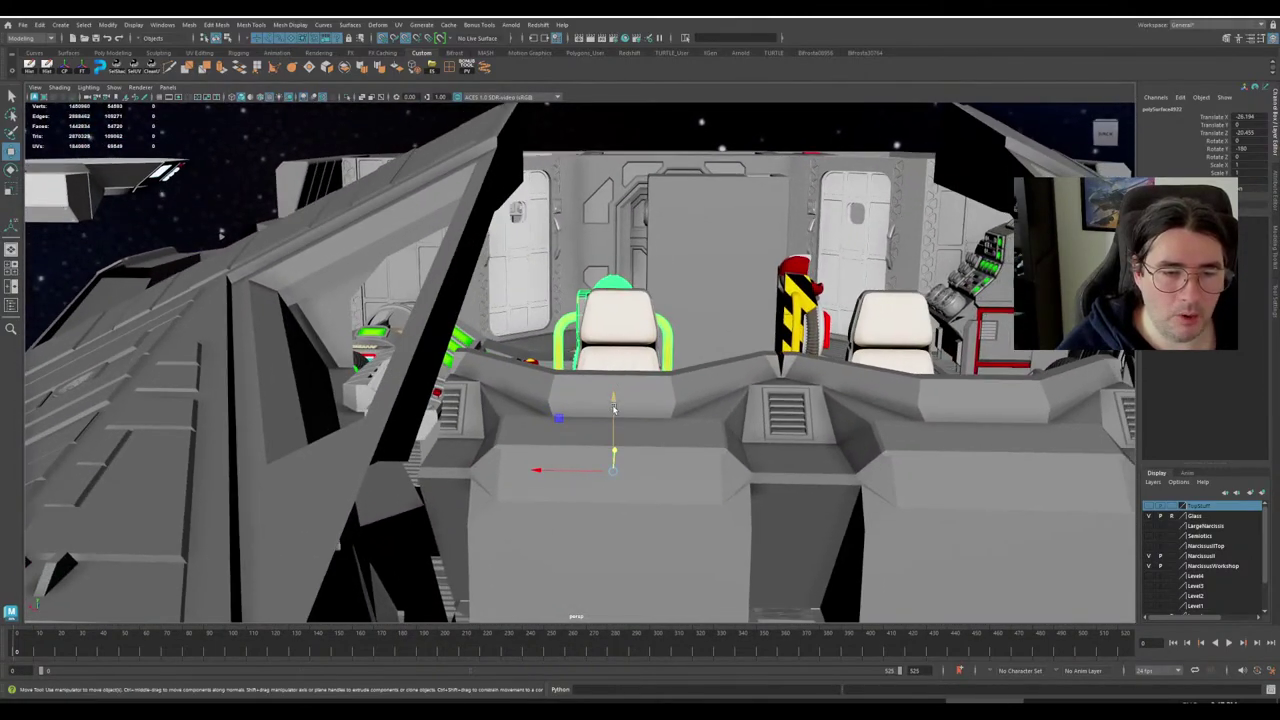
pyautogui.moveTo(614, 446)
pyautogui.mouseDown()
pyautogui.moveTo(613, 405)
pyautogui.moveTo(614, 440)
pyautogui.moveTo(642, 410)
pyautogui.moveTo(594, 432)
pyautogui.moveTo(621, 435)
pyautogui.mouseUp()
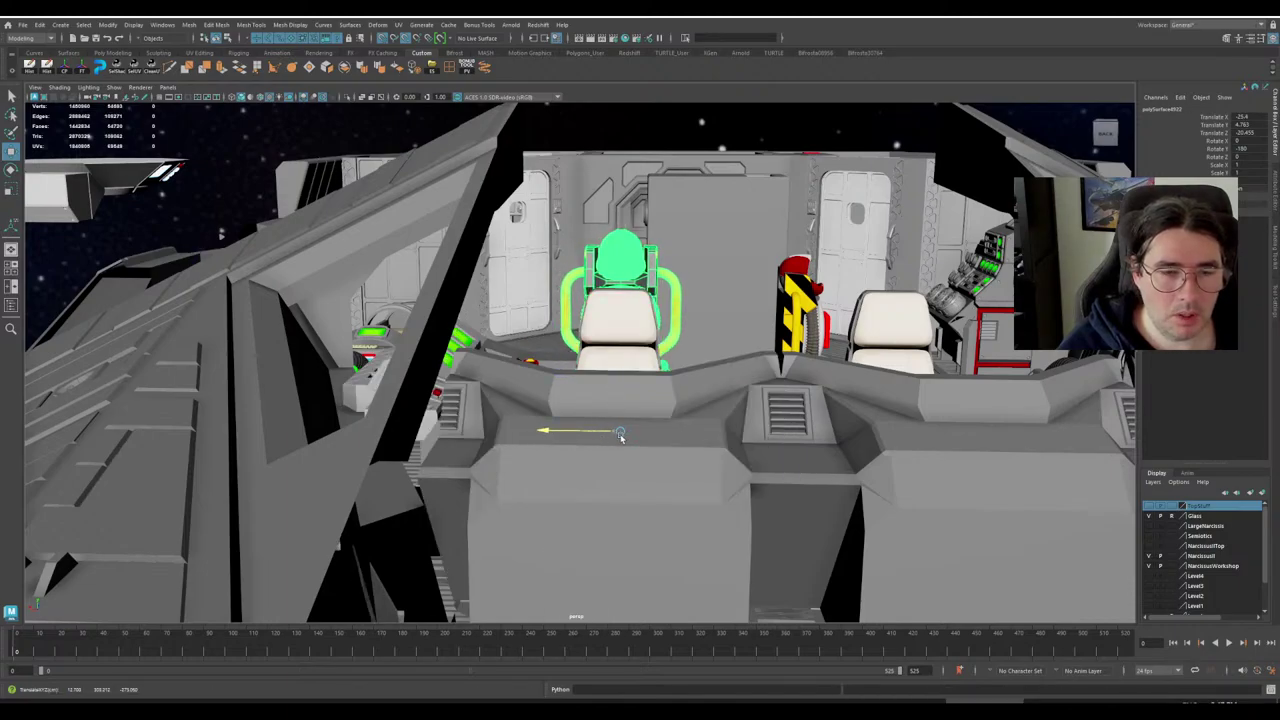
pyautogui.scroll(-5, 618, 427)
pyautogui.click(129, 397)
# Examine how the raised space suit sits against the console wall, platform and seat from several angles.
pyautogui.scroll(4, 550, 402)
pyautogui.keyDown('alt'); pyautogui.moveTo(550, 405); pyautogui.dragTo(590, 455); pyautogui.keyUp('alt')
pyautogui.keyDown('alt'); pyautogui.moveTo(590, 455); pyautogui.dragTo(594, 374, button='middle'); pyautogui.keyUp('alt')
pyautogui.scroll(3, 594, 374)
pyautogui.keyDown('alt'); pyautogui.moveTo(685, 374); pyautogui.dragTo(629, 384); pyautogui.keyUp('alt')
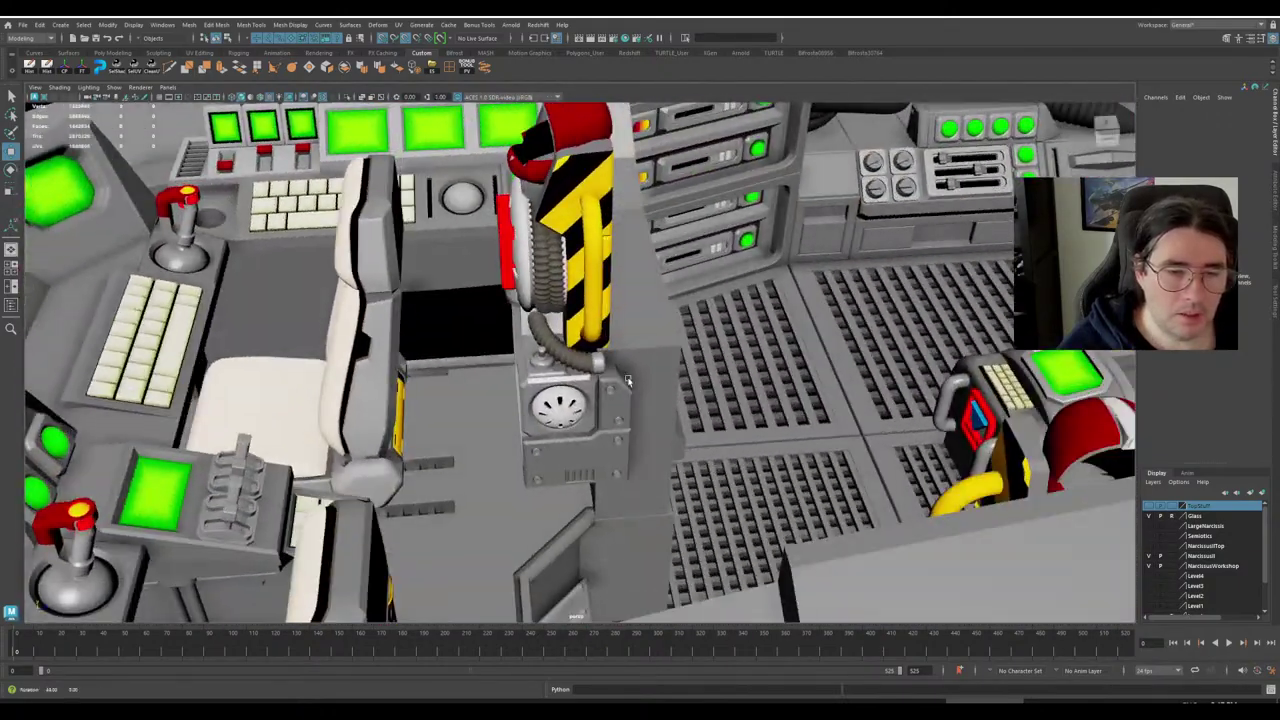
pyautogui.keyDown('alt'); pyautogui.moveTo(629, 384); pyautogui.dragTo(635, 305, button='middle'); pyautogui.keyUp('alt')
pyautogui.scroll(4, 635, 305)
pyautogui.keyDown('alt'); pyautogui.moveTo(632, 304); pyautogui.dragTo(546, 377); pyautogui.keyUp('alt')
pyautogui.keyDown('alt'); pyautogui.moveTo(803, 238); pyautogui.dragTo(816, 345); pyautogui.keyUp('alt')
pyautogui.keyDown('alt'); pyautogui.moveTo(575, 262); pyautogui.dragTo(611, 333, button='middle'); pyautogui.keyUp('alt')
pyautogui.keyDown('alt'); pyautogui.moveTo(609, 341); pyautogui.dragTo(632, 356); pyautogui.keyUp('alt')
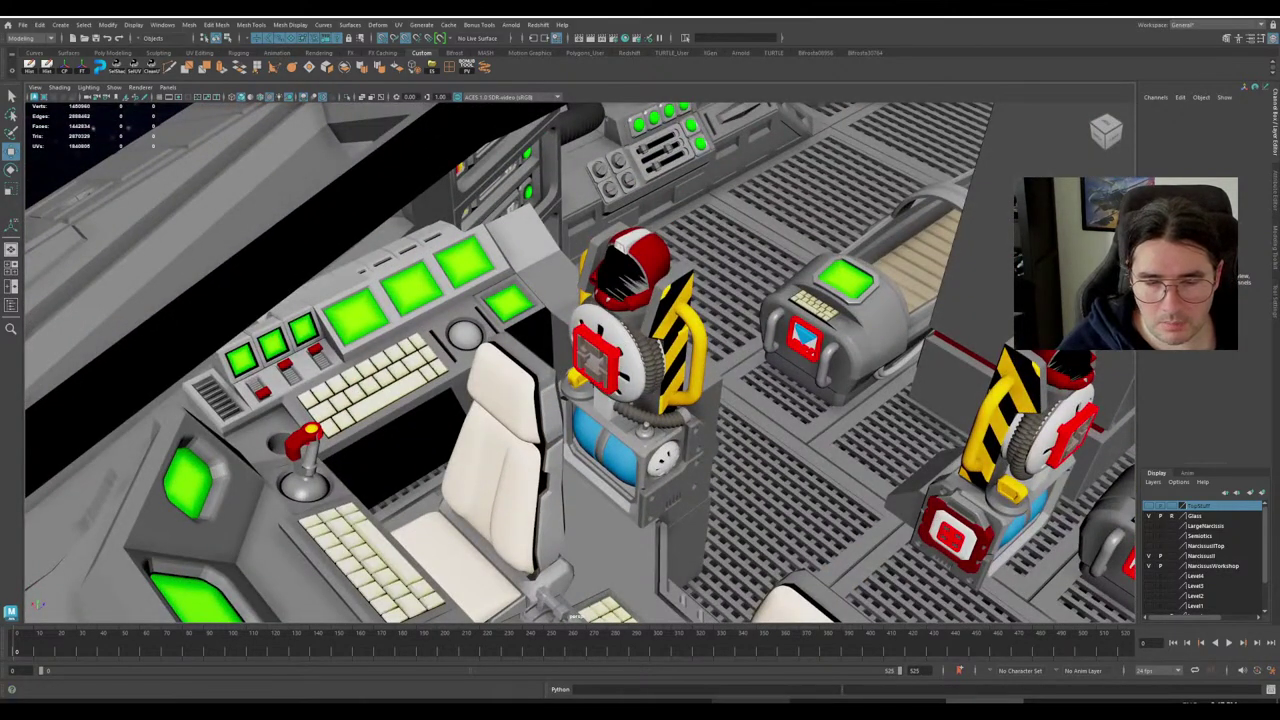
# Switch to the Chrome browser and search Google Images for "nostromo bridge".
pyautogui.moveTo(711, 708)
pyautogui.click(771, 660)
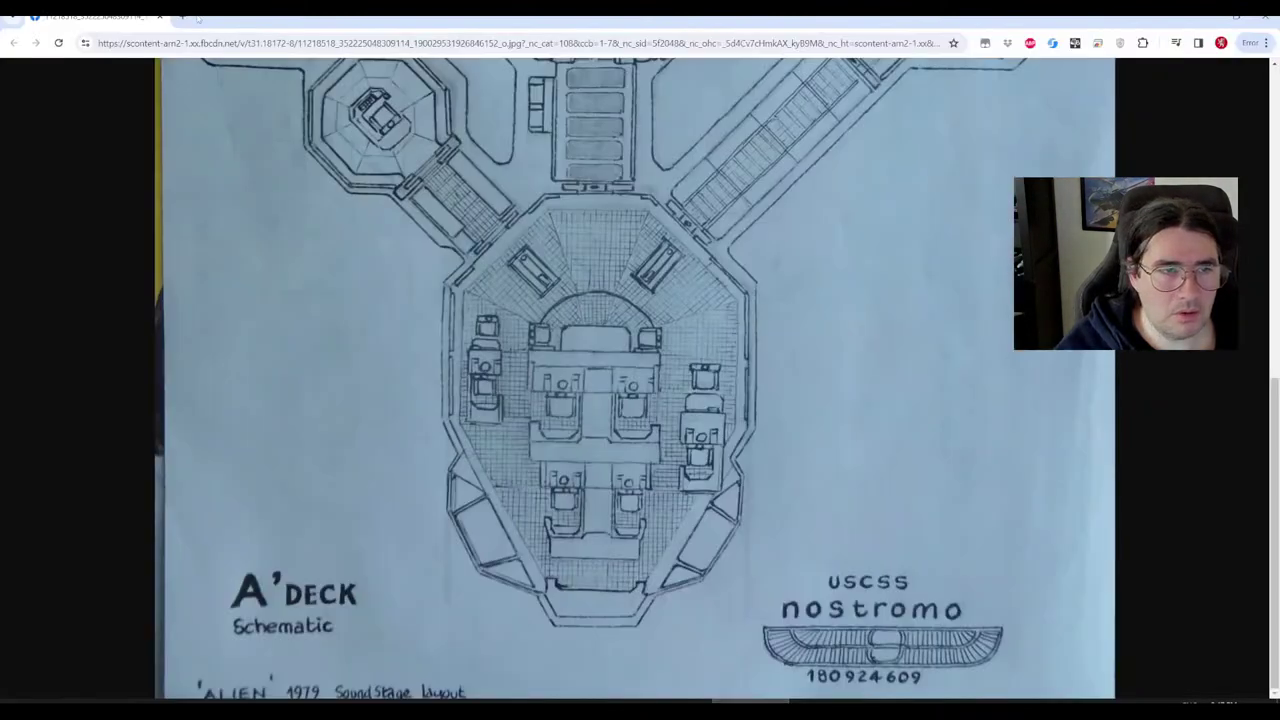
pyautogui.click(488, 43)
pyautogui.write('no')
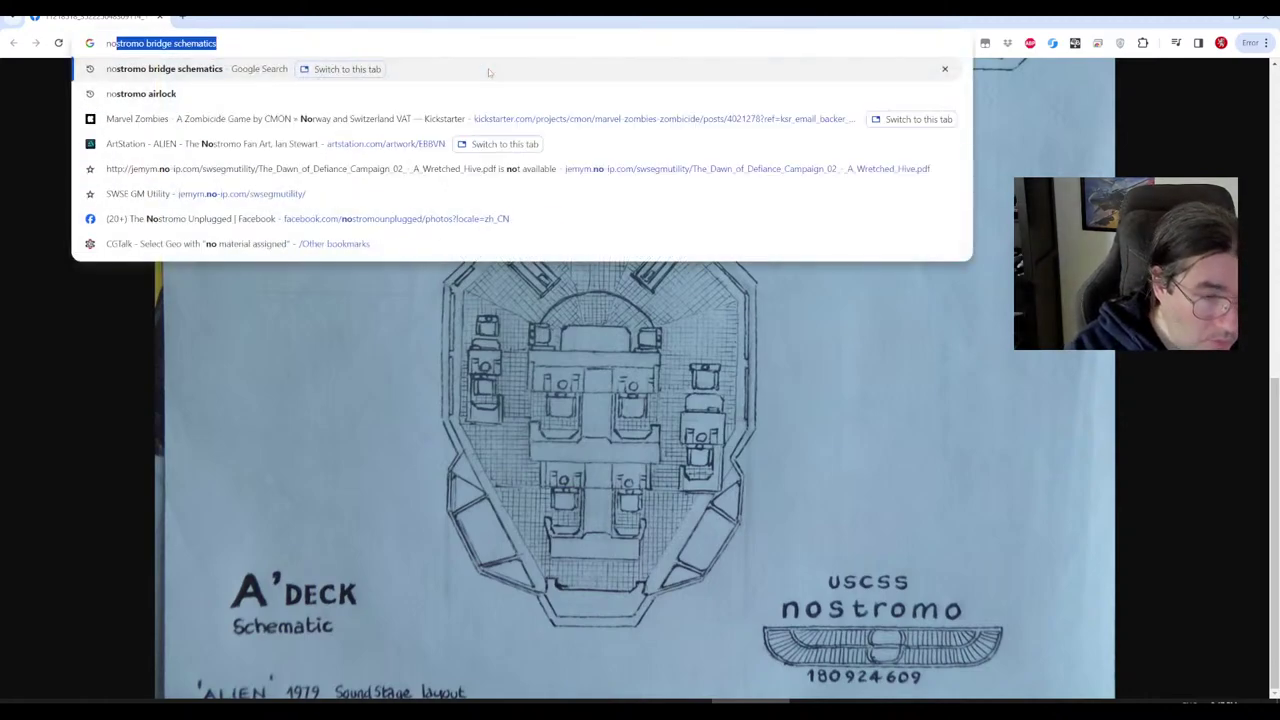
pyautogui.write('strom bridge')
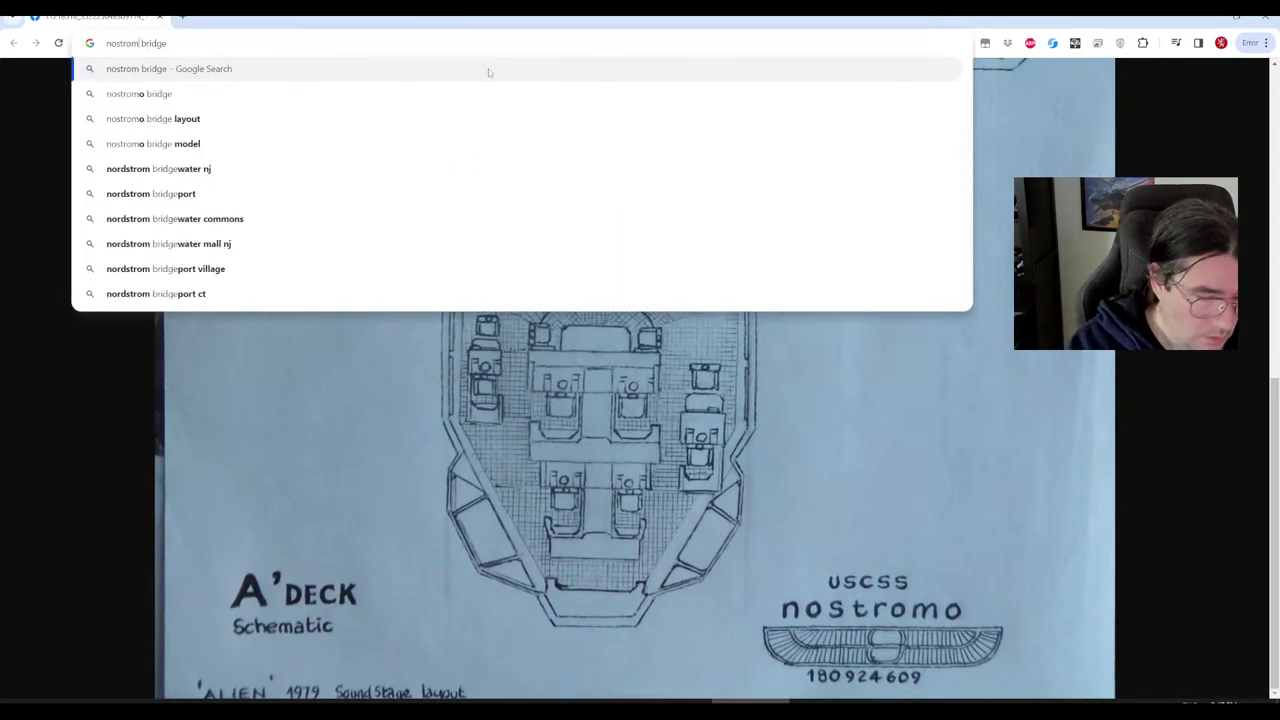
pyautogui.write('e')
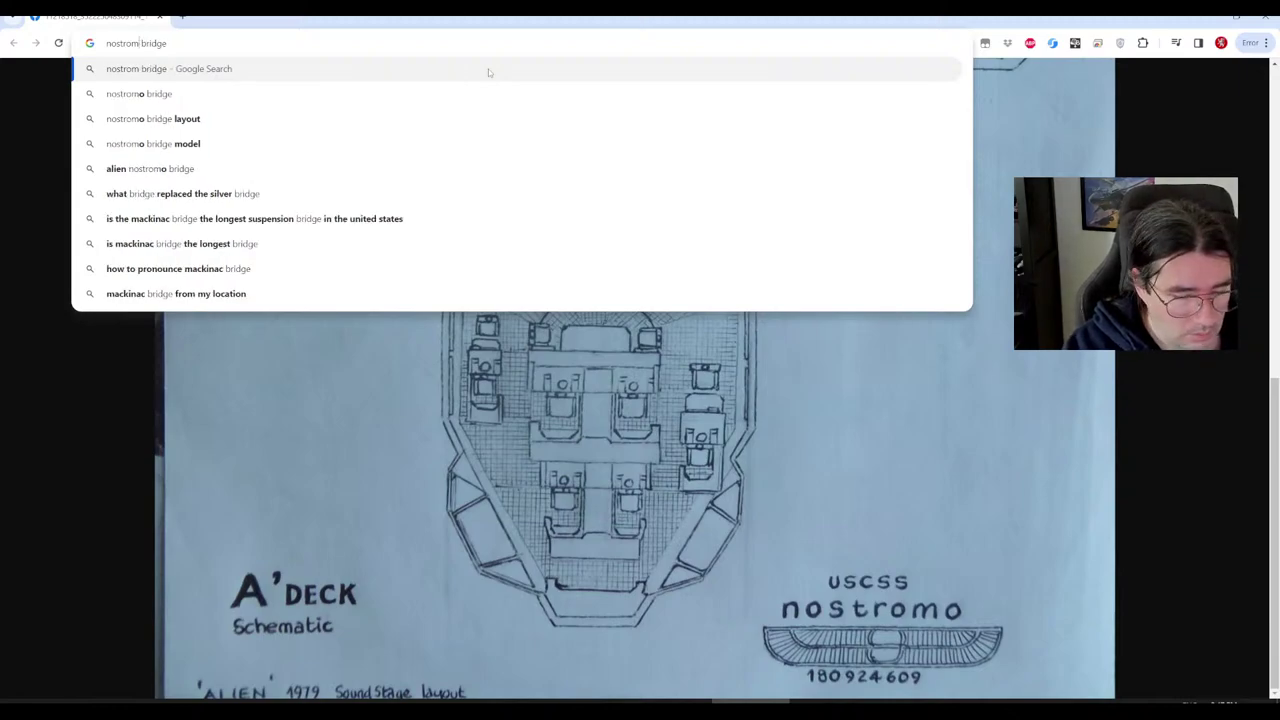
pyautogui.click(488, 69)
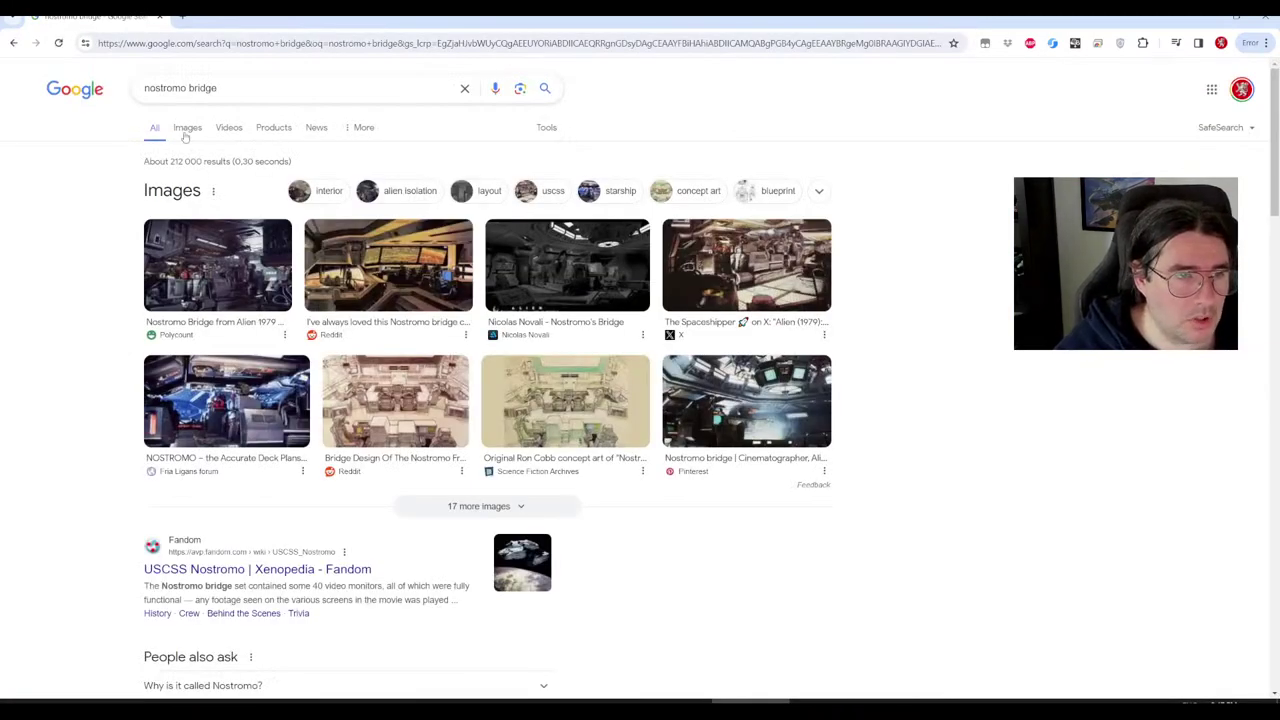
pyautogui.click(187, 130)
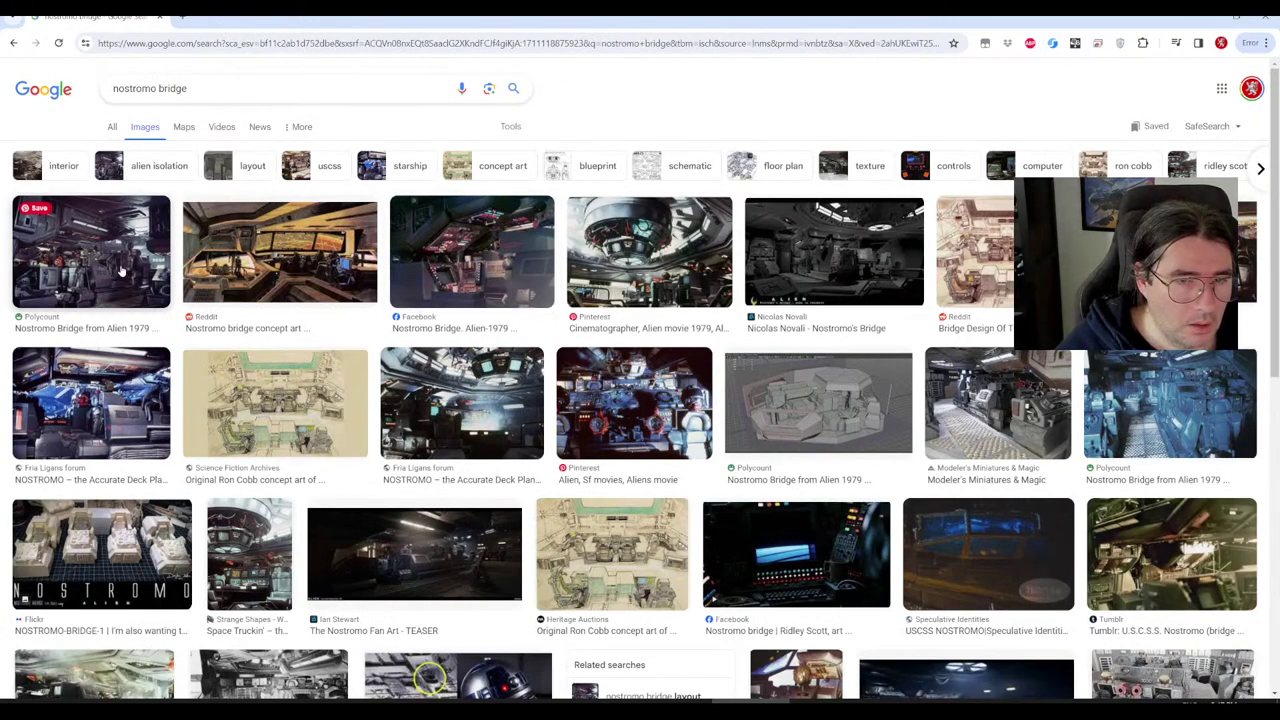
# Preview the Polycount and Fria Ligans forum bridge photos, and open the forum page and its full-size image in new tabs.
pyautogui.click(120, 270)
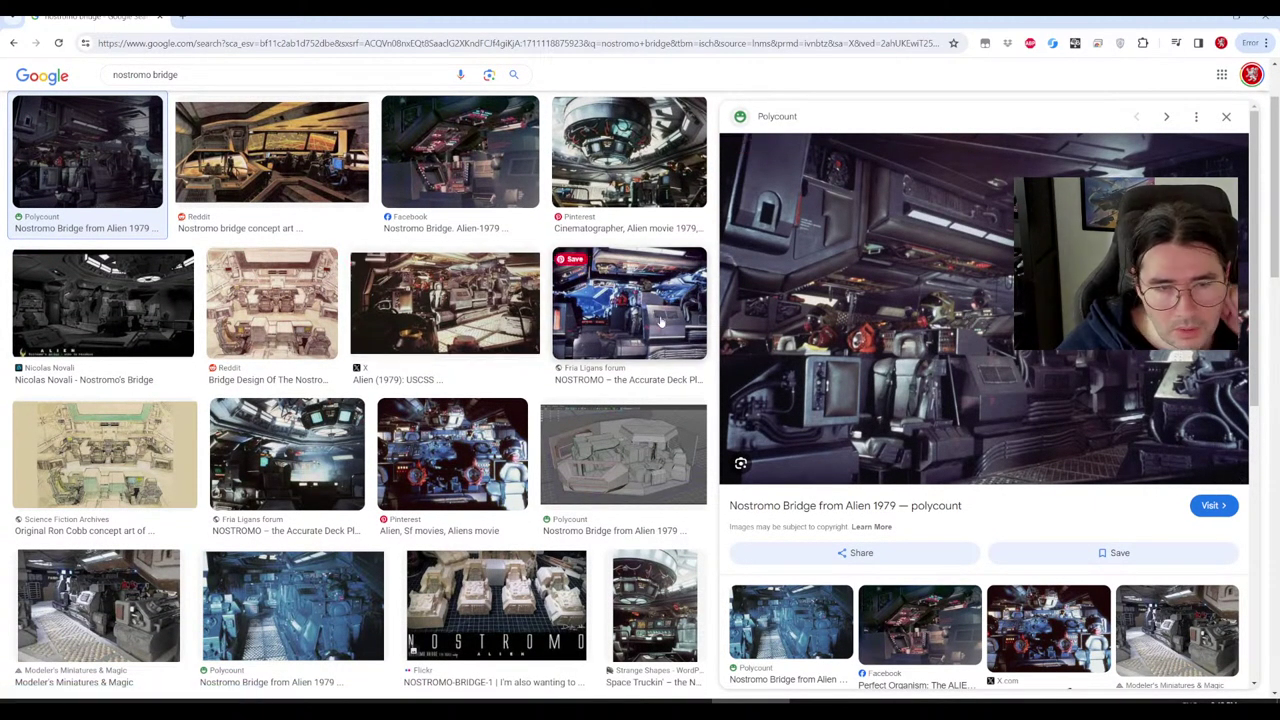
pyautogui.click(628, 330)
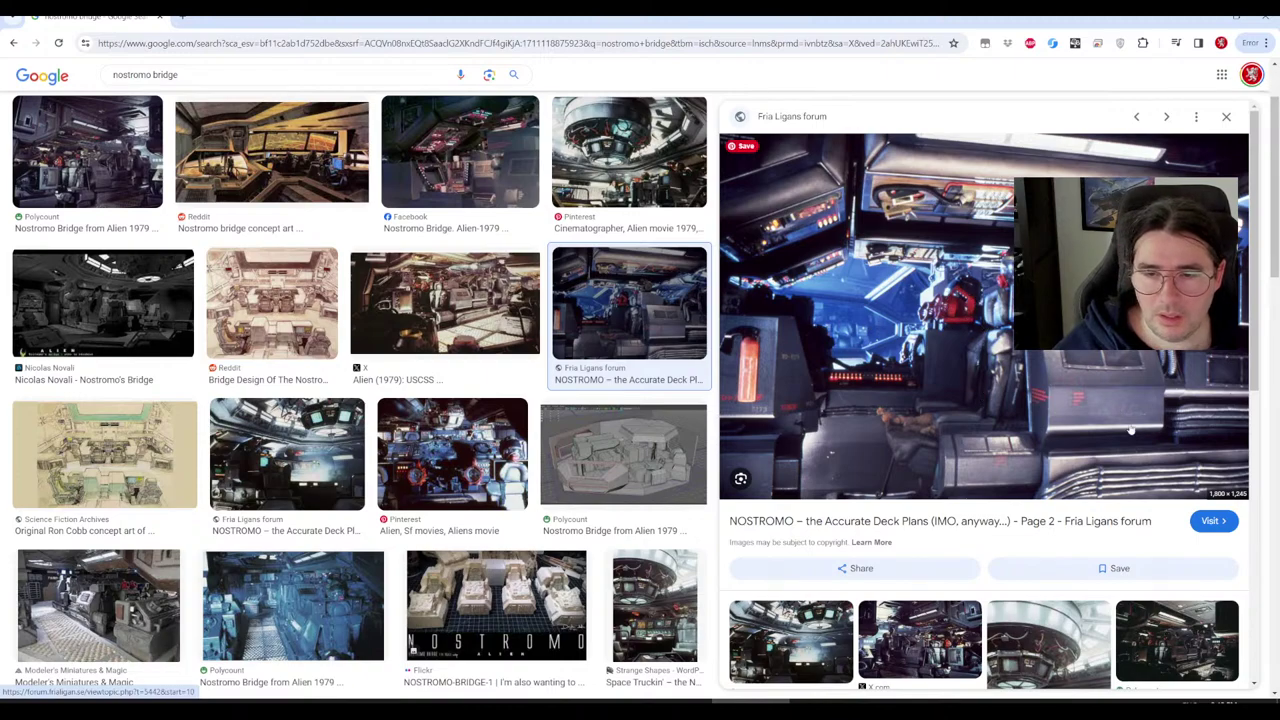
pyautogui.rightClick(937, 281)
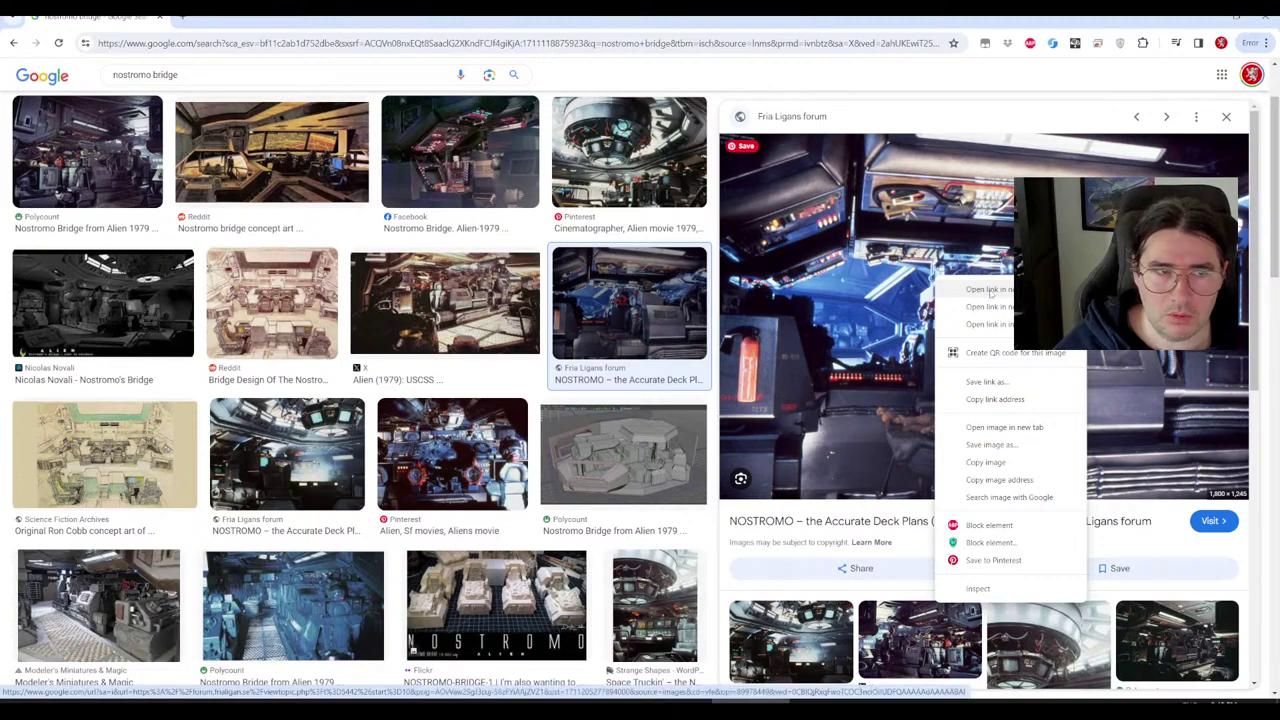
pyautogui.click(990, 290)
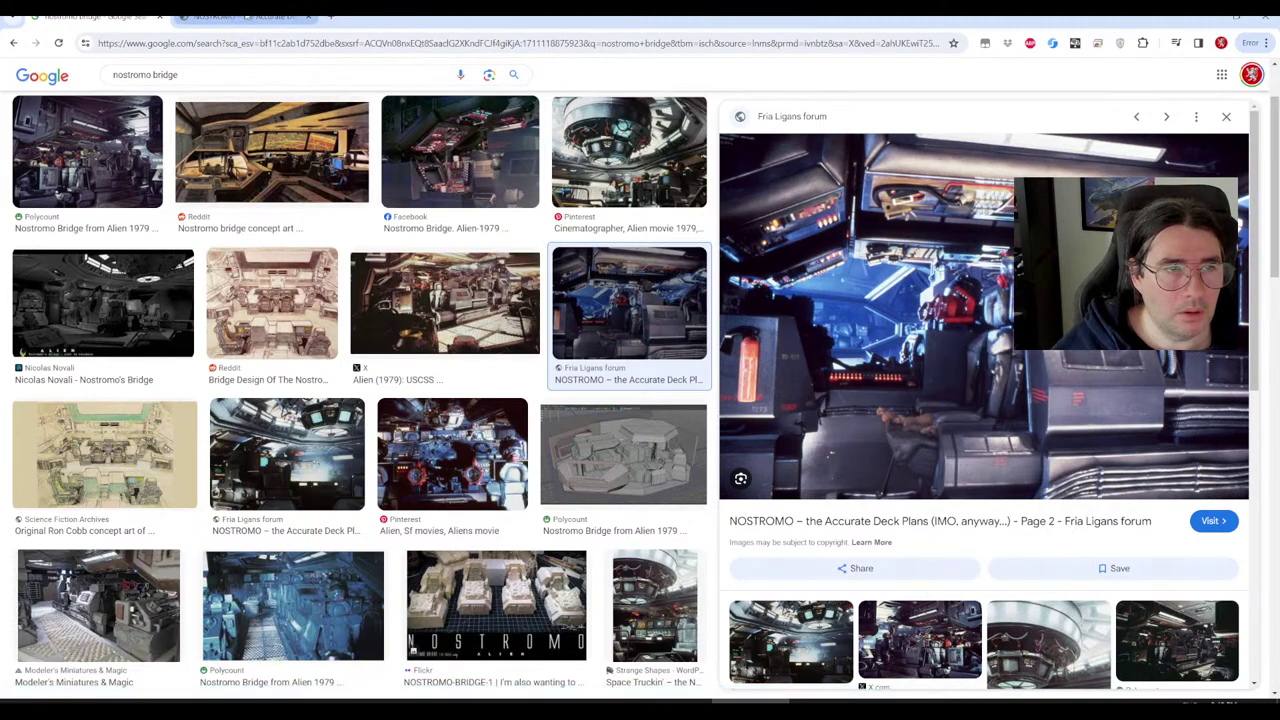
pyautogui.rightClick(914, 238)
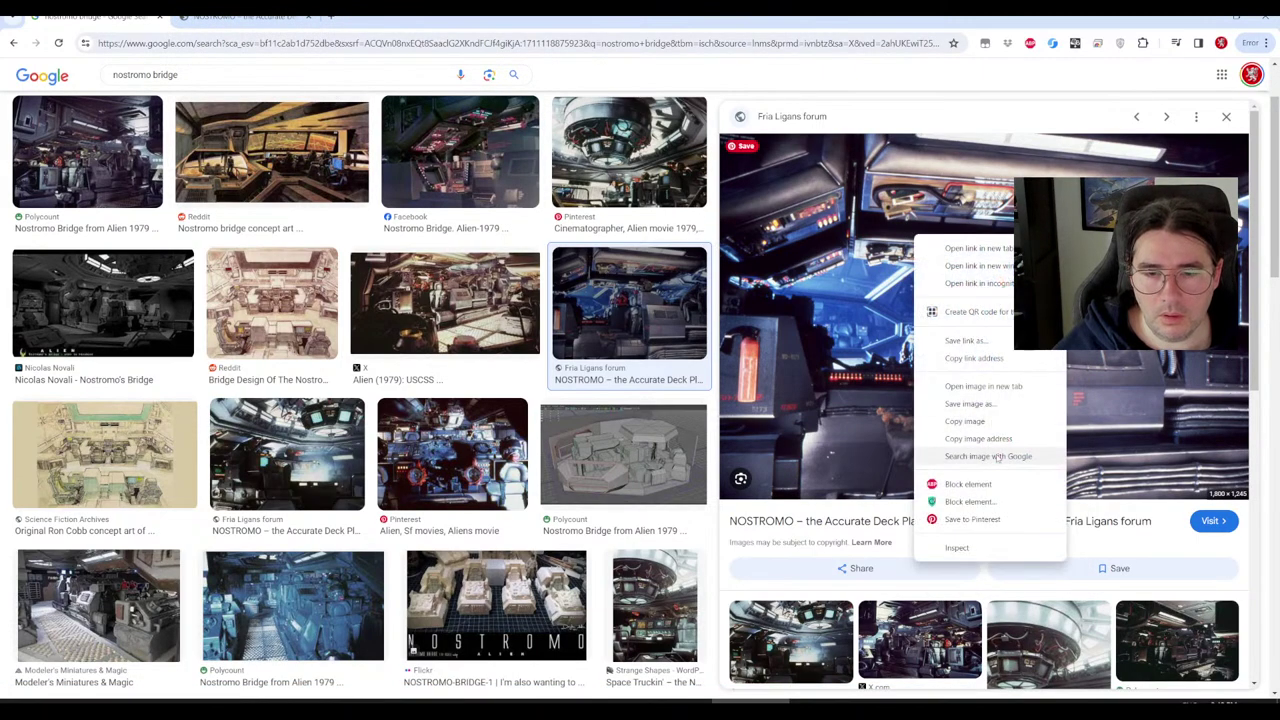
pyautogui.click(1003, 394)
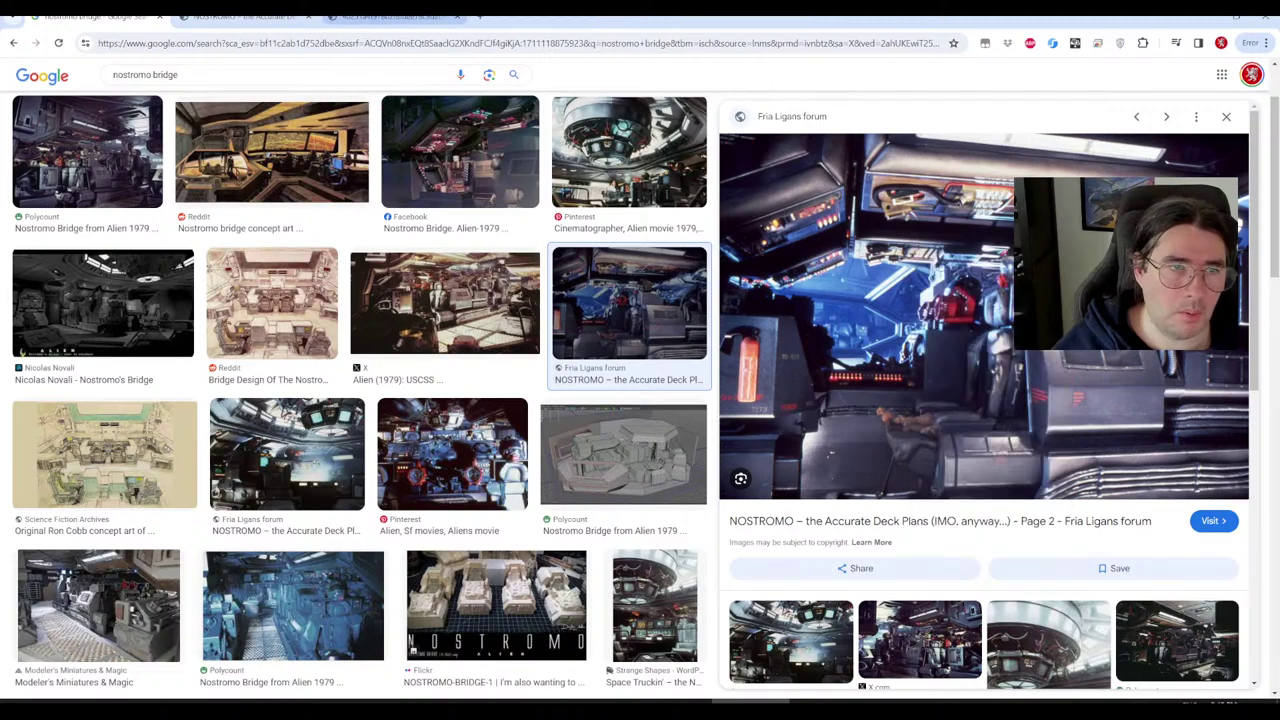
# View the full-size Nostromo bridge photo and study the red helmet and suit mounted behind the seats.
pyautogui.click(390, 17)
pyautogui.click(608, 338)
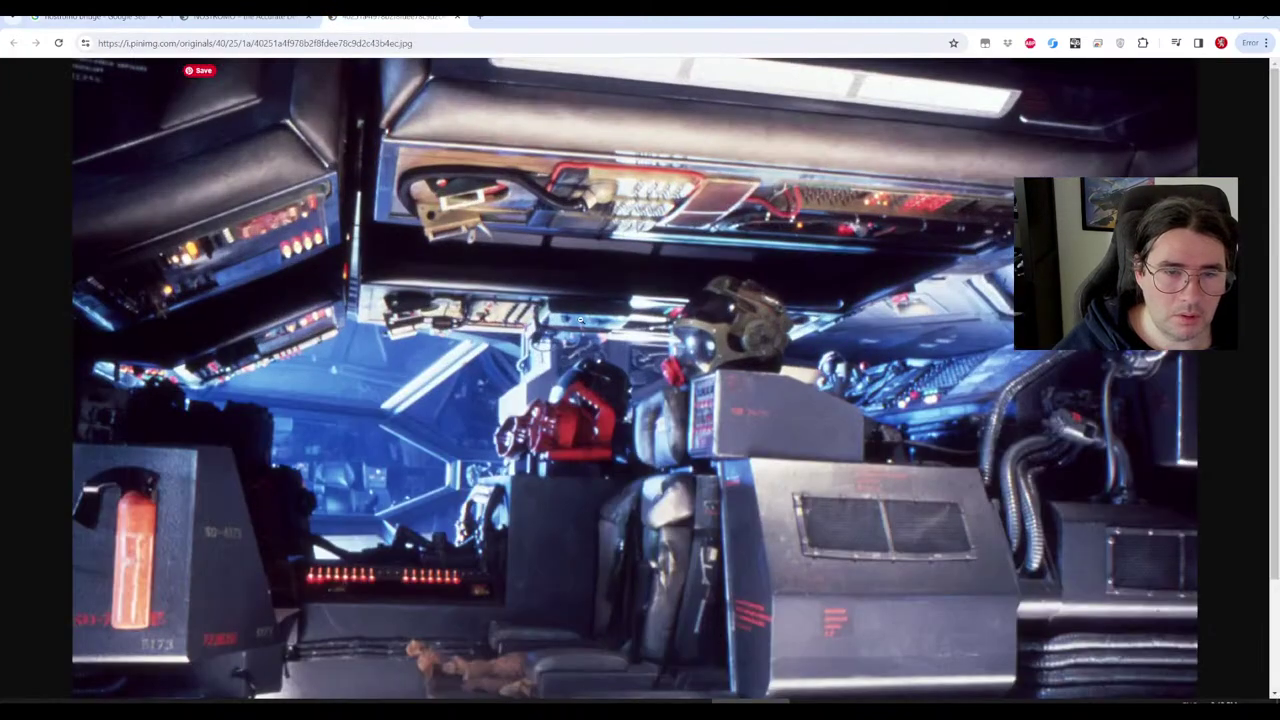
pyautogui.click(586, 390)
pyautogui.click(587, 387)
pyautogui.scroll(2, 548, 355)
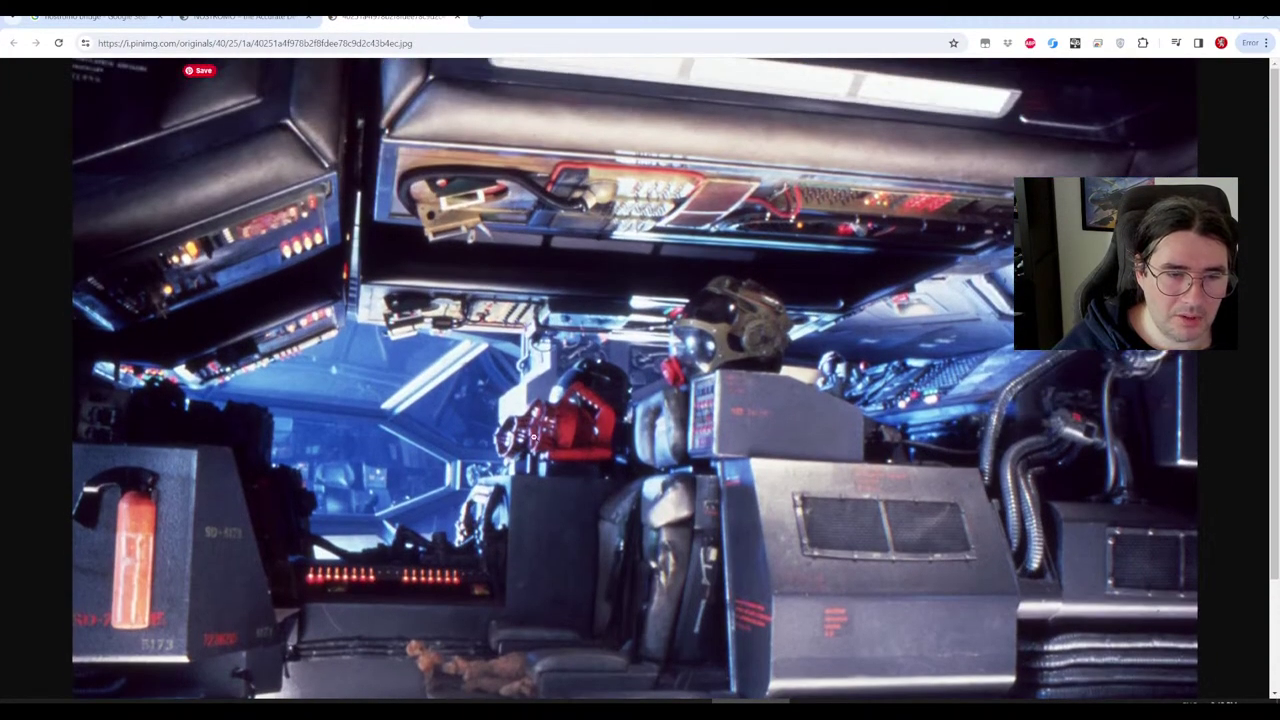
pyautogui.scroll(-2, 564, 470)
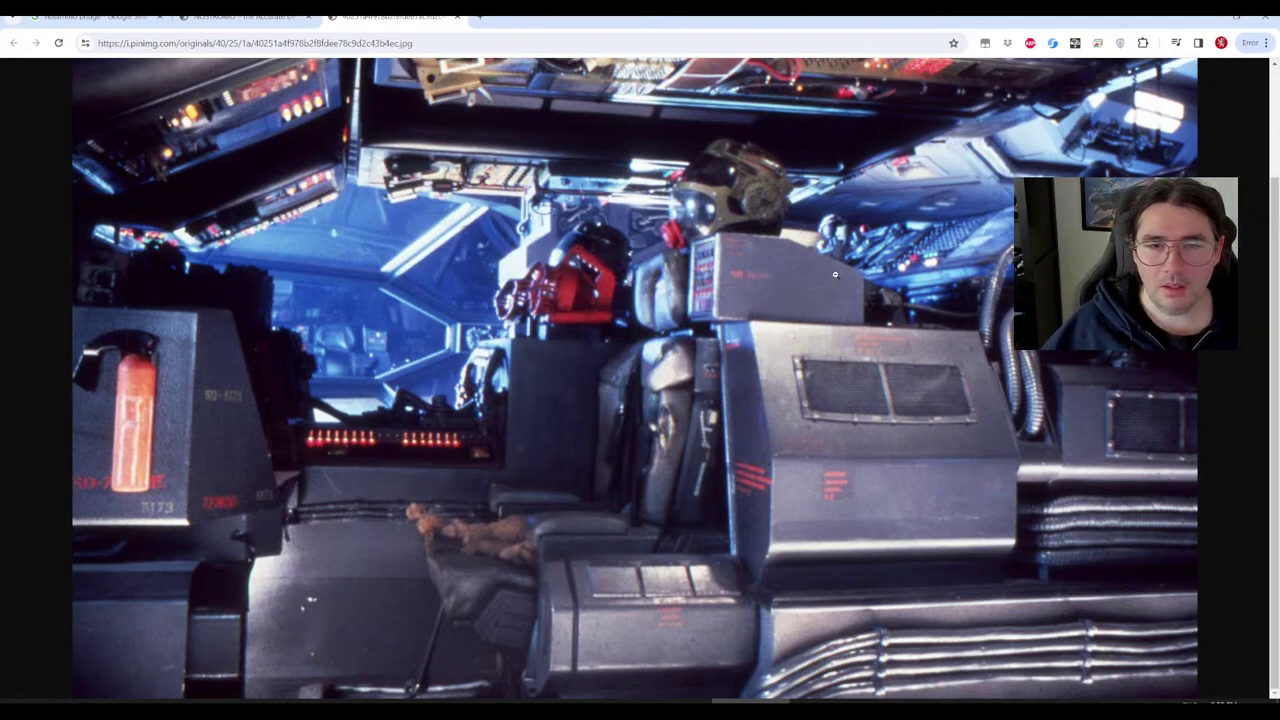
# Switch back to Maya and inspect the space suit behind the seats from a lower angle.
pyautogui.click(985, 702)
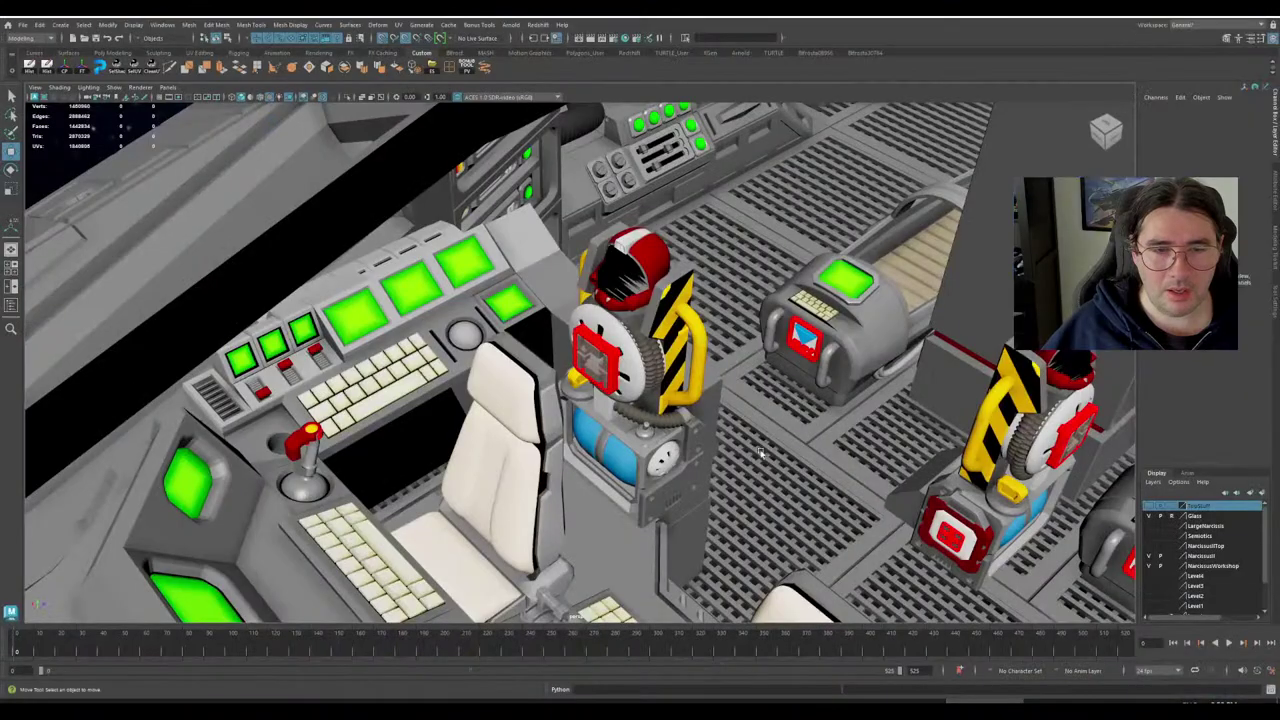
pyautogui.keyDown('alt'); pyautogui.moveTo(758, 507); pyautogui.dragTo(772, 333); pyautogui.keyUp('alt')
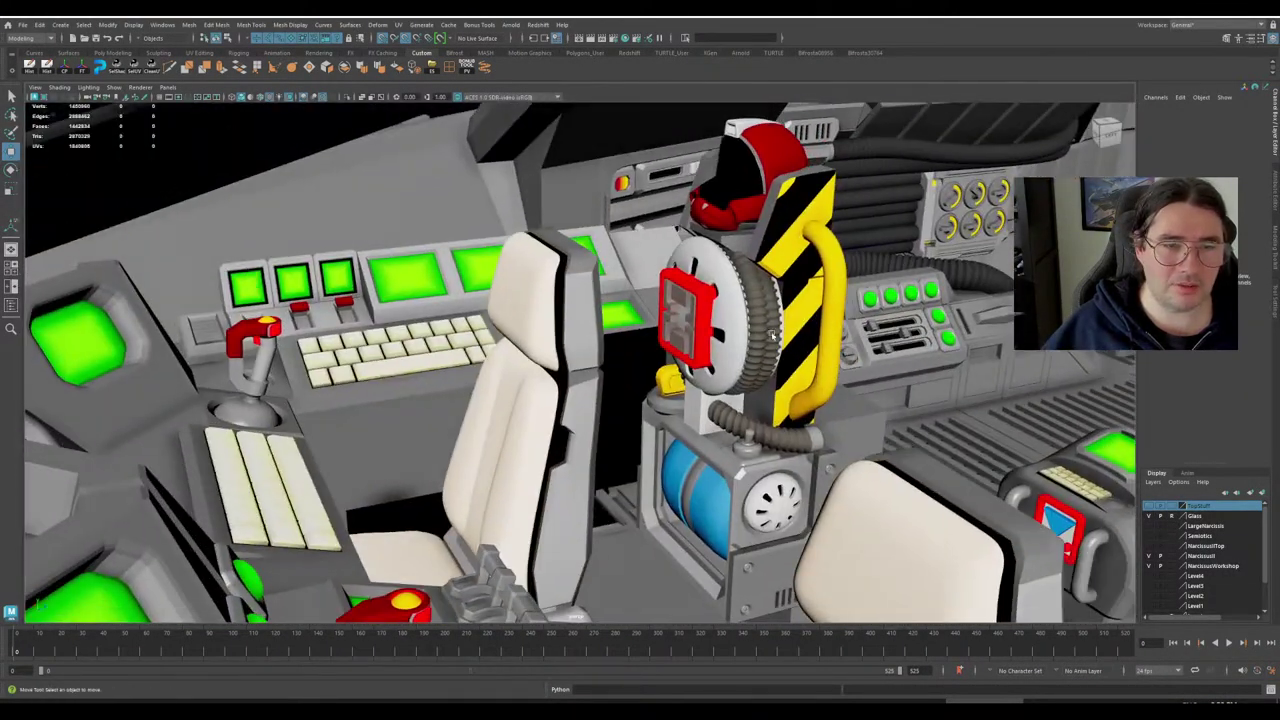
# Select the cream cockpit seat in front of the suit stand and save the scene.
pyautogui.keyDown('alt'); pyautogui.moveTo(738, 160); pyautogui.dragTo(617, 315); pyautogui.keyUp('alt')
pyautogui.click(618, 406)
pyautogui.hotkey('ctrl', 's')
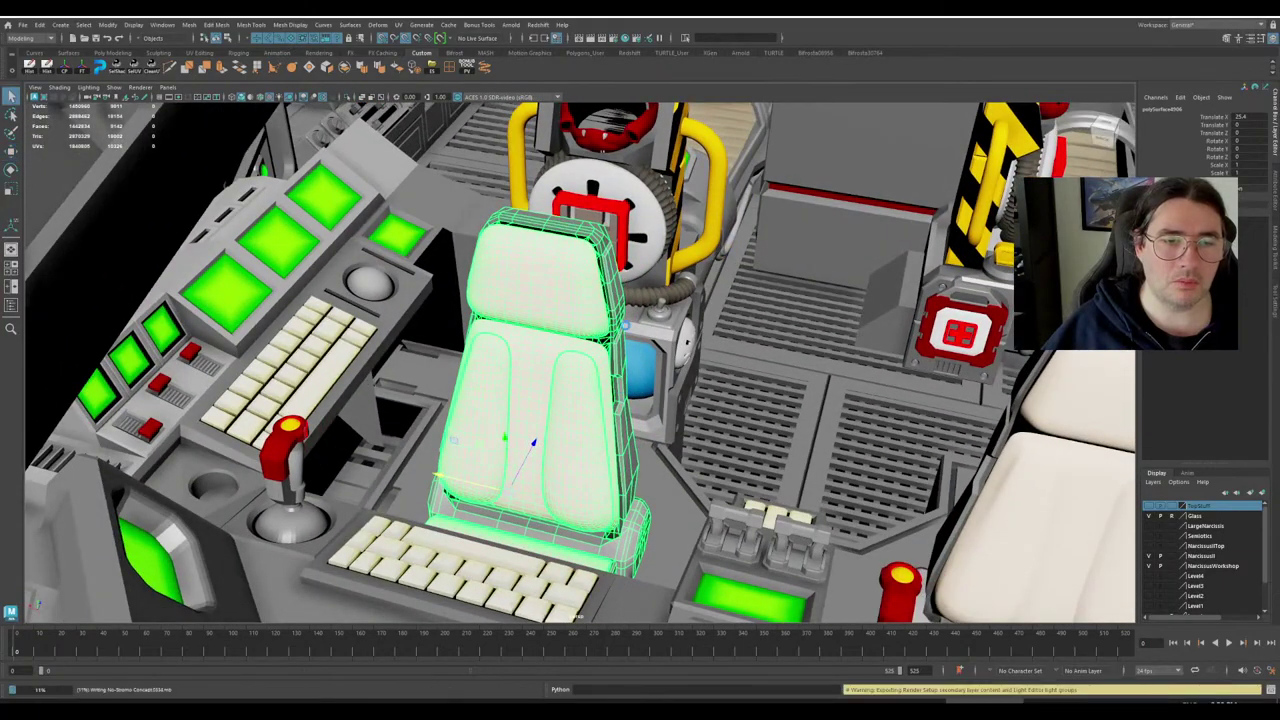
# Show the top hull layer and the LargeNarcissis layer, hide the NarcissusWorkshop layer, and clear the selection.
pyautogui.keyDown('alt'); pyautogui.moveTo(605, 366); pyautogui.dragTo(624, 228); pyautogui.keyUp('alt')
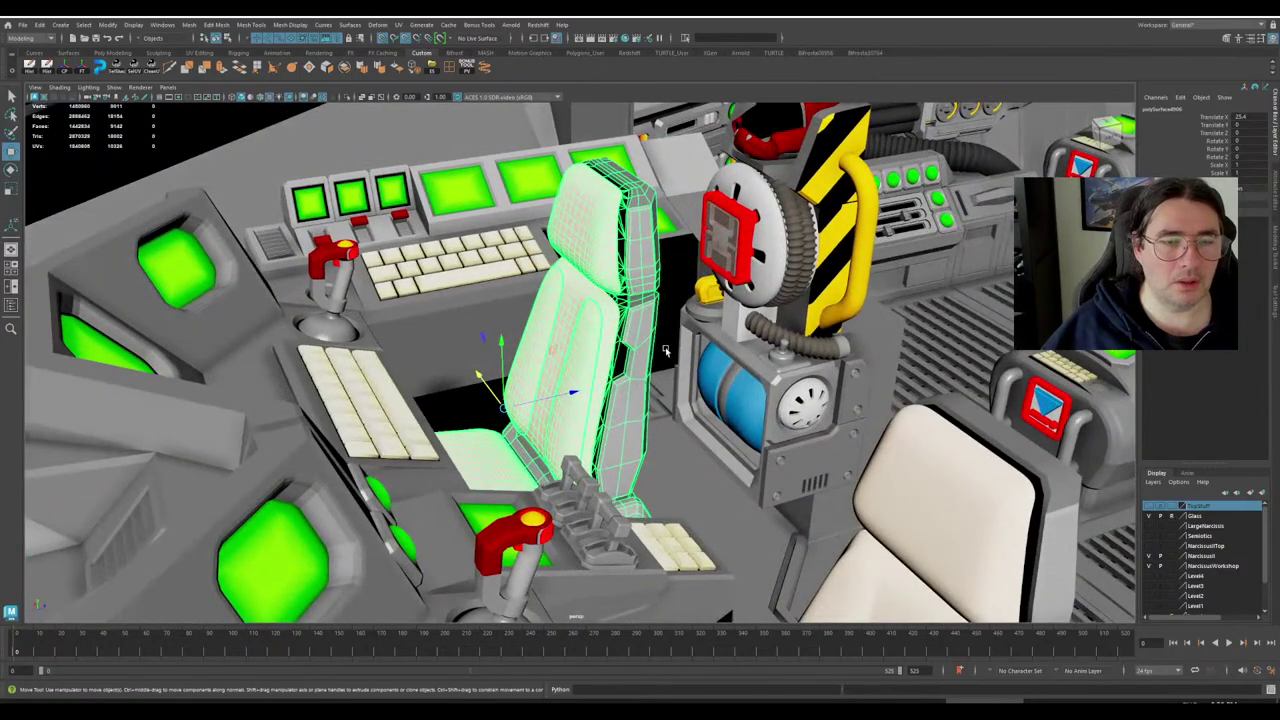
pyautogui.scroll(-3, 706, 279)
pyautogui.keyDown('alt'); pyautogui.moveTo(706, 279); pyautogui.dragTo(750, 248); pyautogui.keyUp('alt')
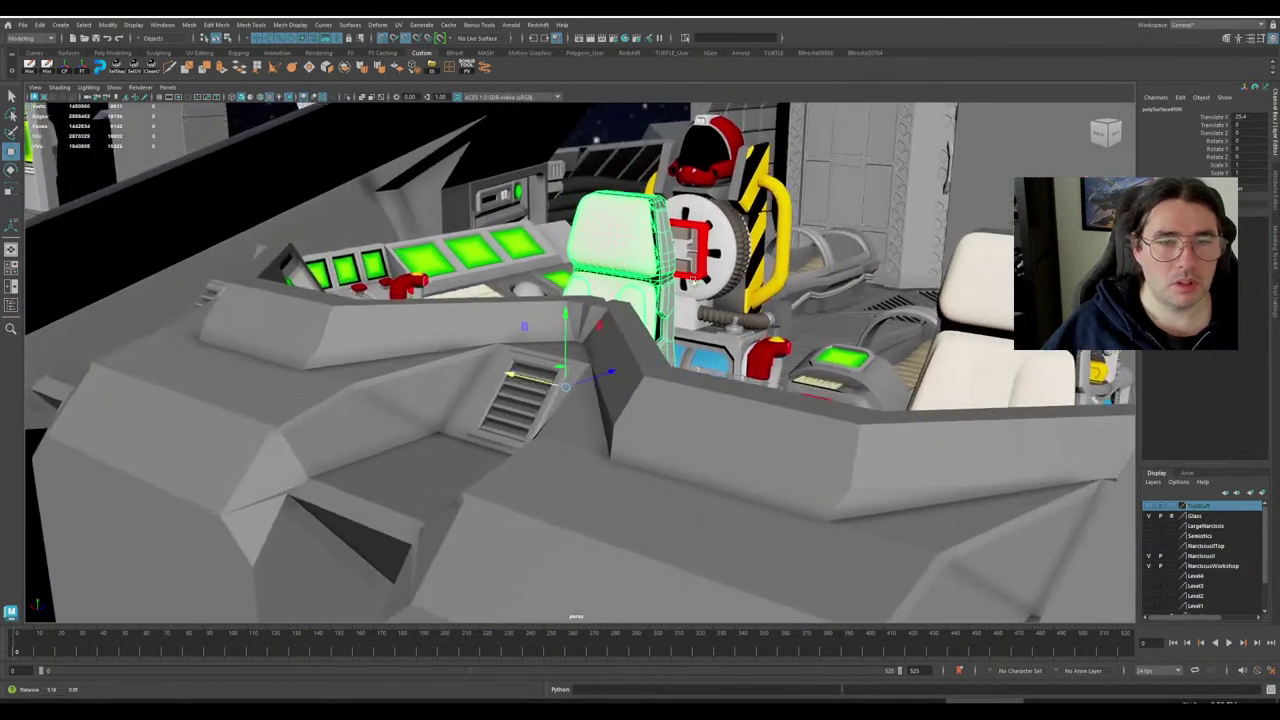
pyautogui.keyDown('alt'); pyautogui.moveTo(608, 377); pyautogui.dragTo(718, 383); pyautogui.keyUp('alt')
pyautogui.scroll(-5, 645, 355)
pyautogui.scroll(-3, 721, 356)
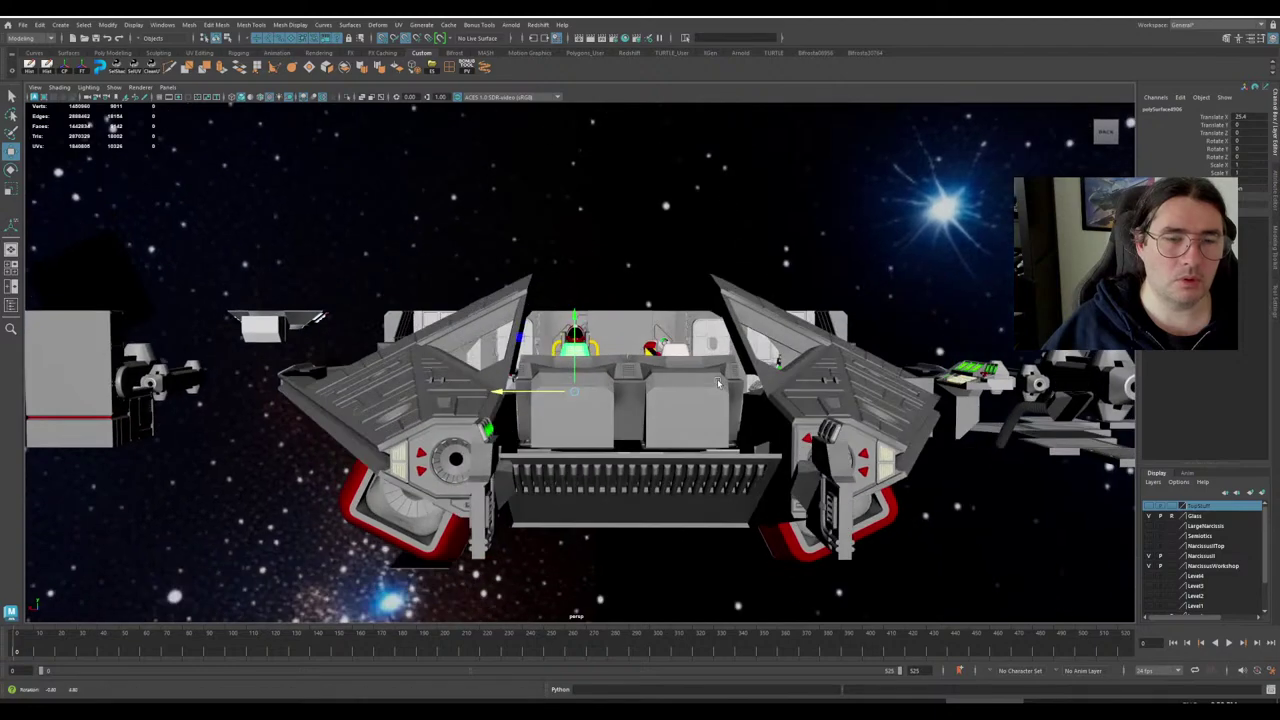
pyautogui.click(1149, 507)
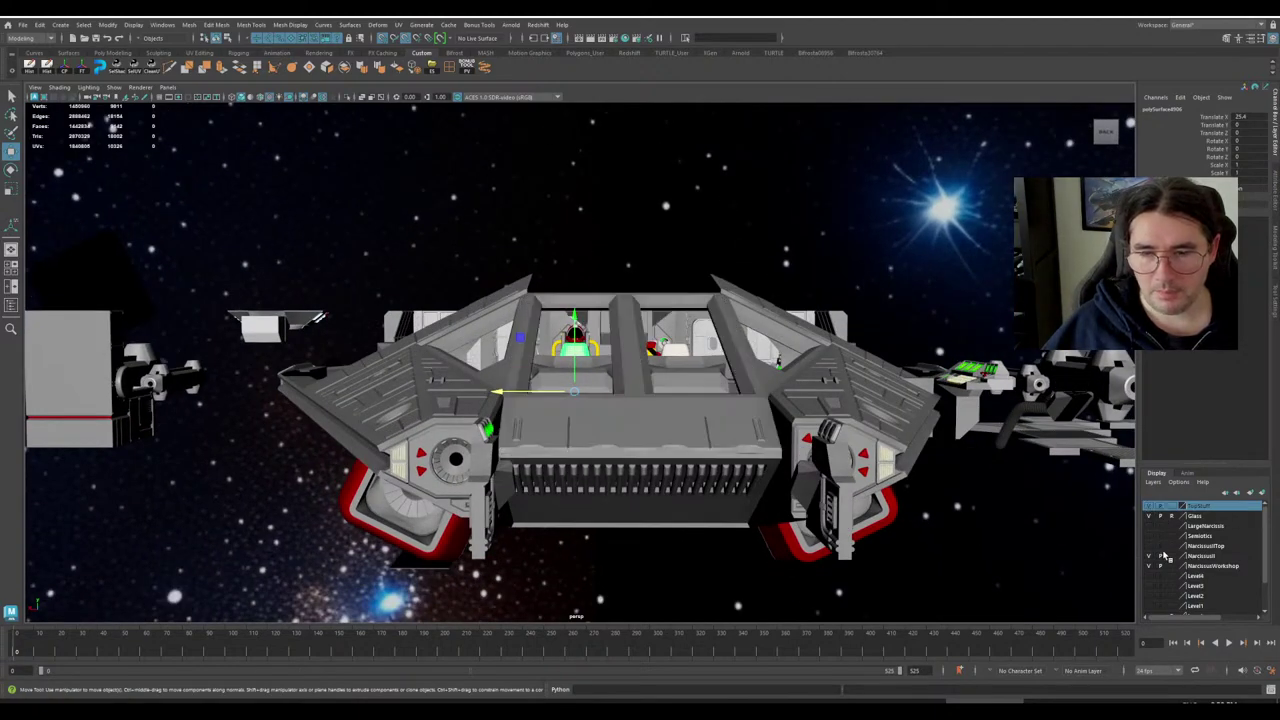
pyautogui.click(1149, 527)
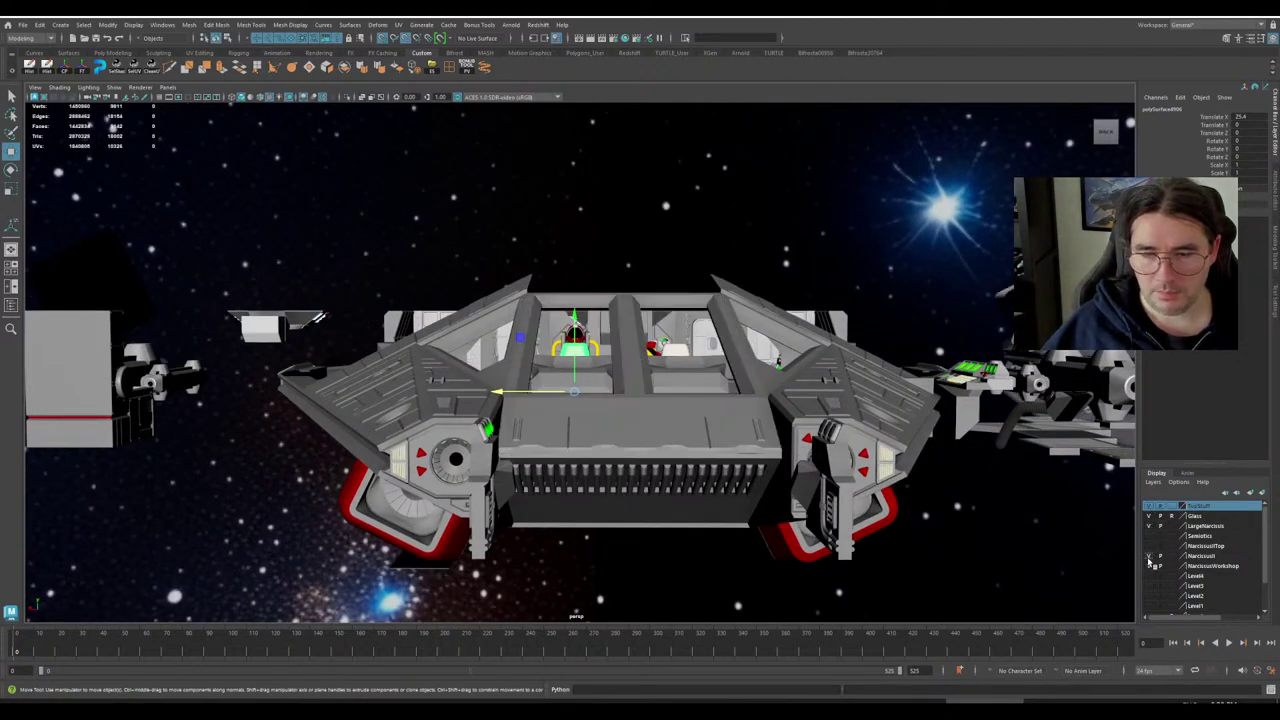
pyautogui.click(1149, 565)
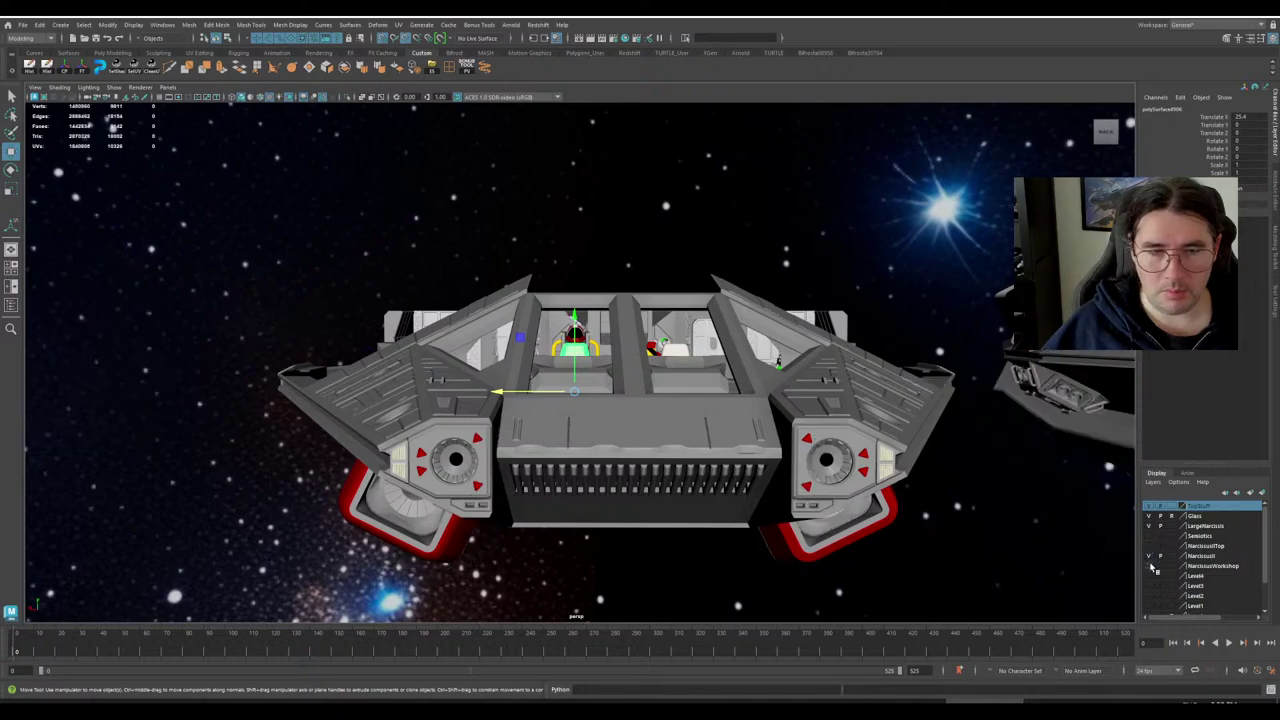
pyautogui.click(611, 552)
# Delete the outer yellow handle from the space suit stand behind the seat.
pyautogui.keyDown('alt'); pyautogui.moveTo(613, 549); pyautogui.dragTo(610, 517, button='middle'); pyautogui.keyUp('alt')
pyautogui.keyDown('alt'); pyautogui.moveTo(608, 516); pyautogui.dragTo(609, 535); pyautogui.keyUp('alt')
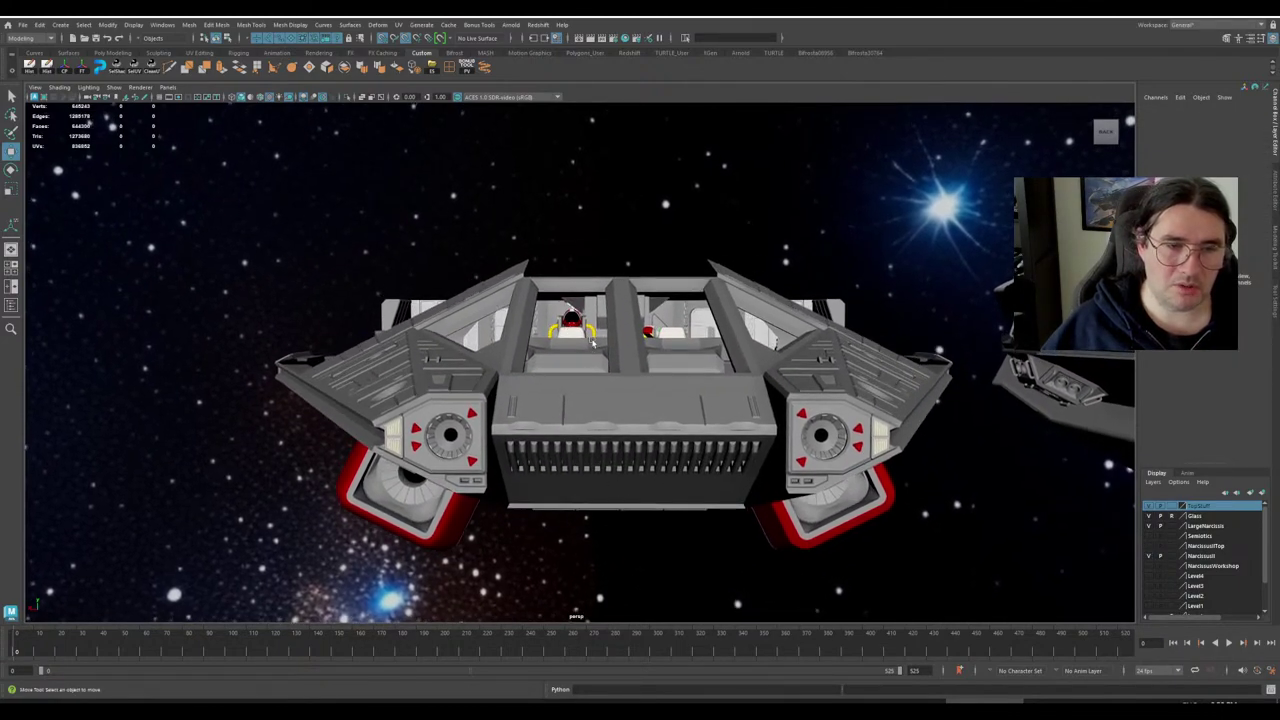
pyautogui.keyDown('alt'); pyautogui.moveTo(561, 295); pyautogui.dragTo(657, 336); pyautogui.keyUp('alt')
pyautogui.click(657, 336)
pyautogui.click(644, 338)
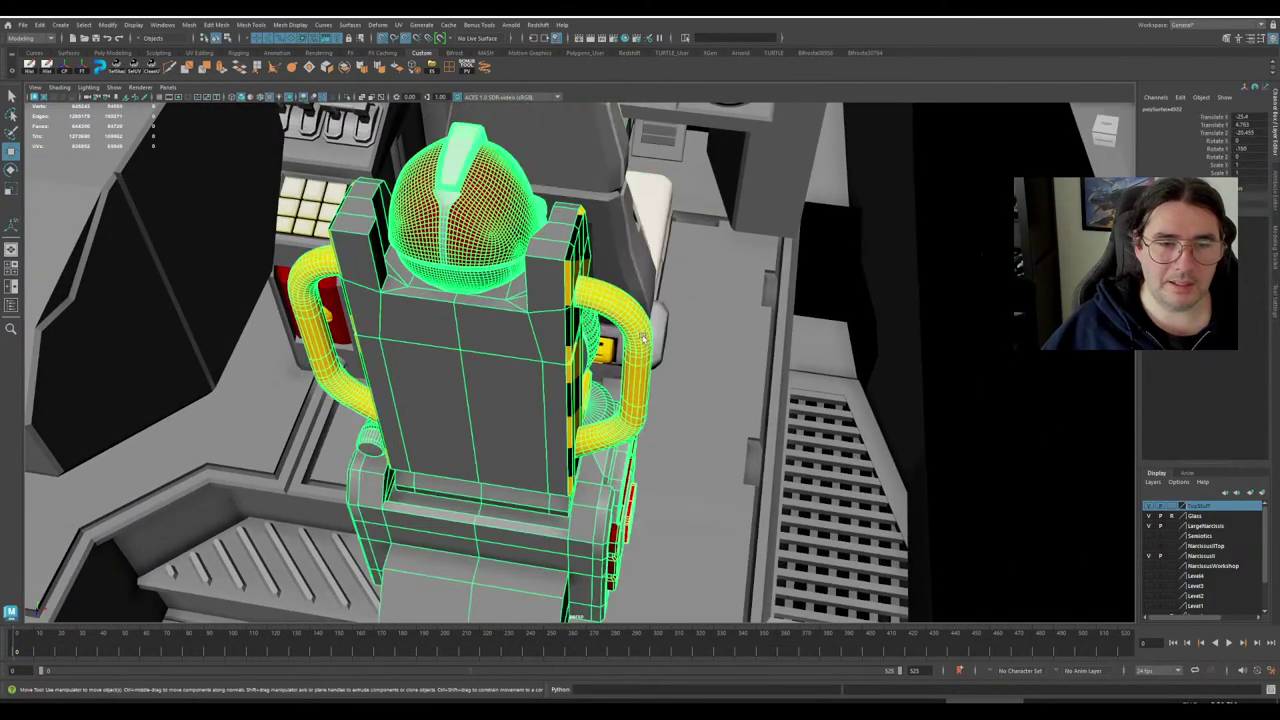
pyautogui.moveTo(643, 338); pyautogui.dragTo(641, 363, button='right')
pyautogui.doubleClick(629, 364)
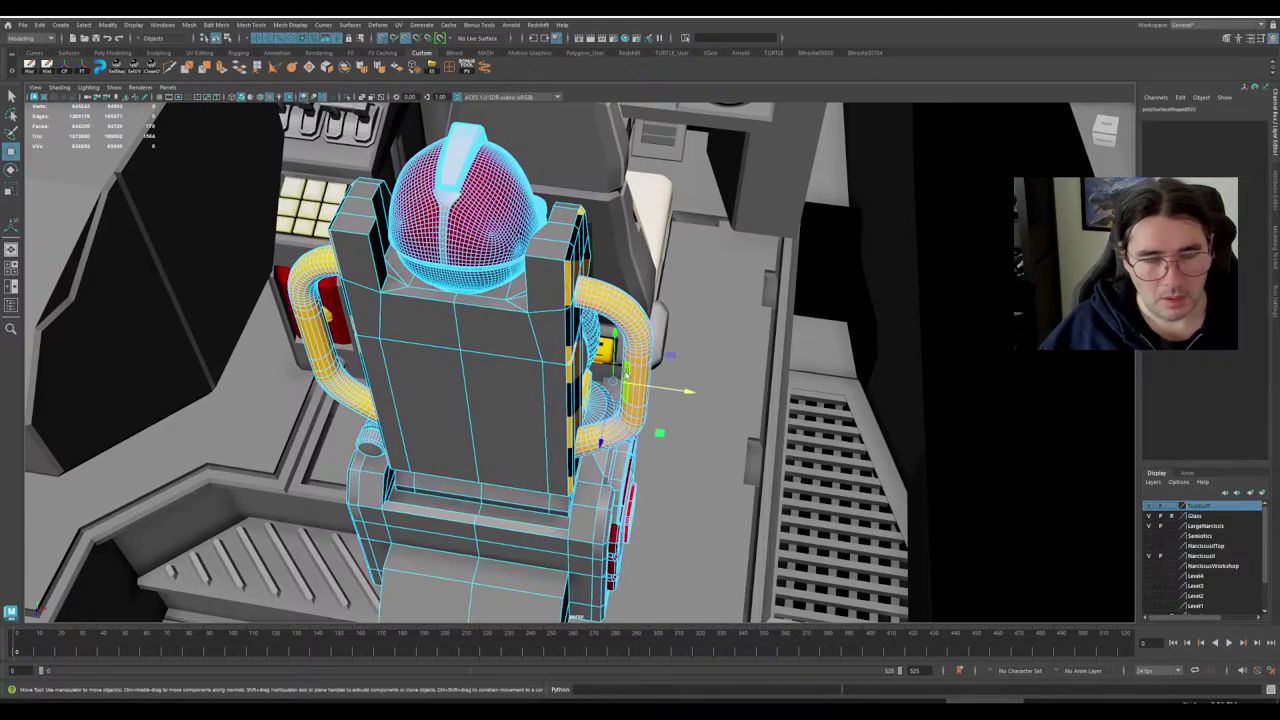
pyautogui.press('Delete')
# Examine the cockpit layout from above, selecting the central cabinet to judge its placement between the suits and sleeping pods.
pyautogui.scroll(-5, 620, 375)
pyautogui.keyDown('alt'); pyautogui.moveTo(615, 377); pyautogui.dragTo(324, 408); pyautogui.keyUp('alt')
pyautogui.keyDown('alt'); pyautogui.moveTo(613, 462); pyautogui.dragTo(670, 430); pyautogui.keyUp('alt')
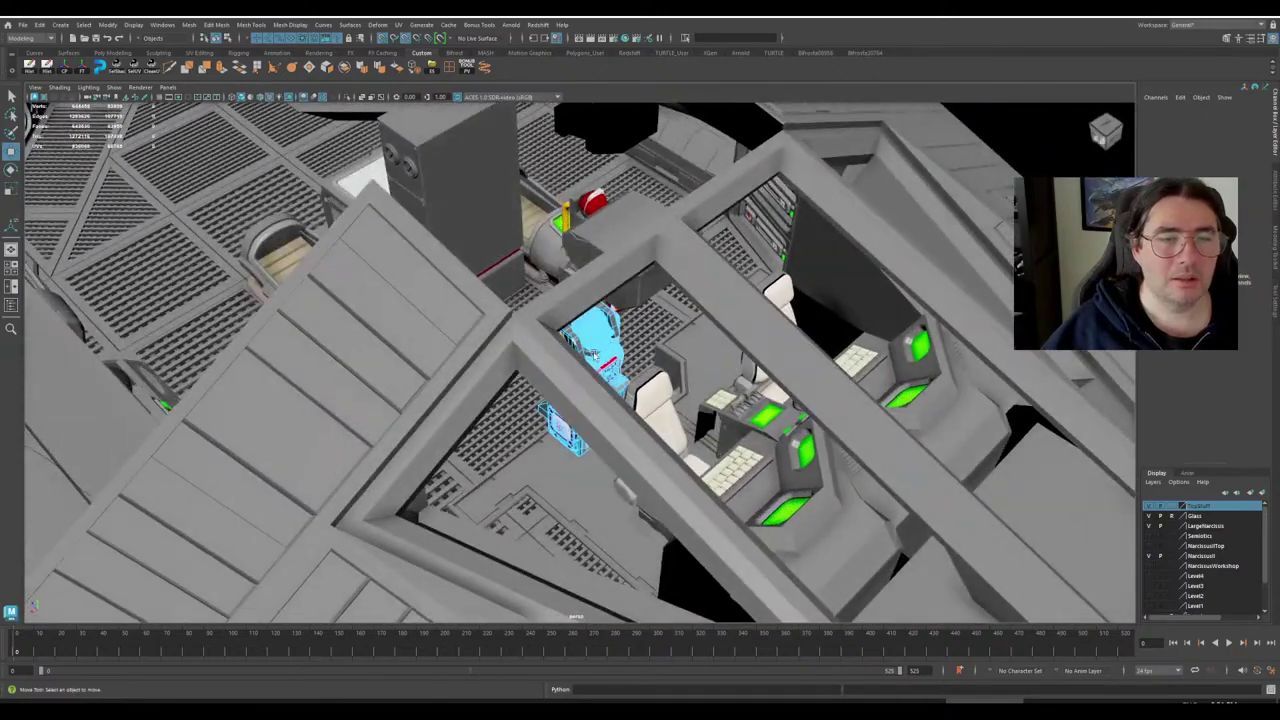
pyautogui.keyDown('alt'); pyautogui.moveTo(592, 351); pyautogui.dragTo(635, 374); pyautogui.keyUp('alt')
pyautogui.keyDown('alt'); pyautogui.moveTo(635, 374); pyautogui.dragTo(652, 371, button='middle'); pyautogui.keyUp('alt')
pyautogui.keyDown('alt'); pyautogui.moveTo(595, 358); pyautogui.dragTo(517, 422); pyautogui.keyUp('alt')
pyautogui.click(494, 336)
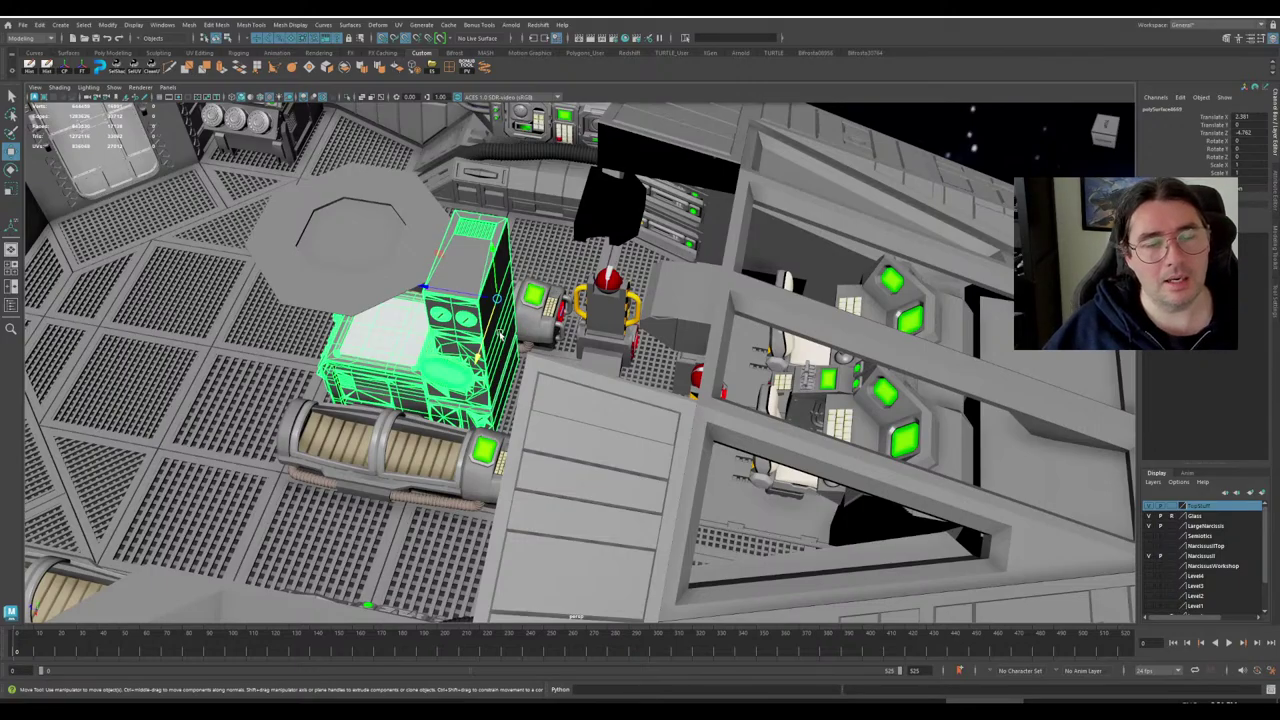
pyautogui.keyDown('alt'); pyautogui.moveTo(566, 365); pyautogui.dragTo(608, 196); pyautogui.keyUp('alt')
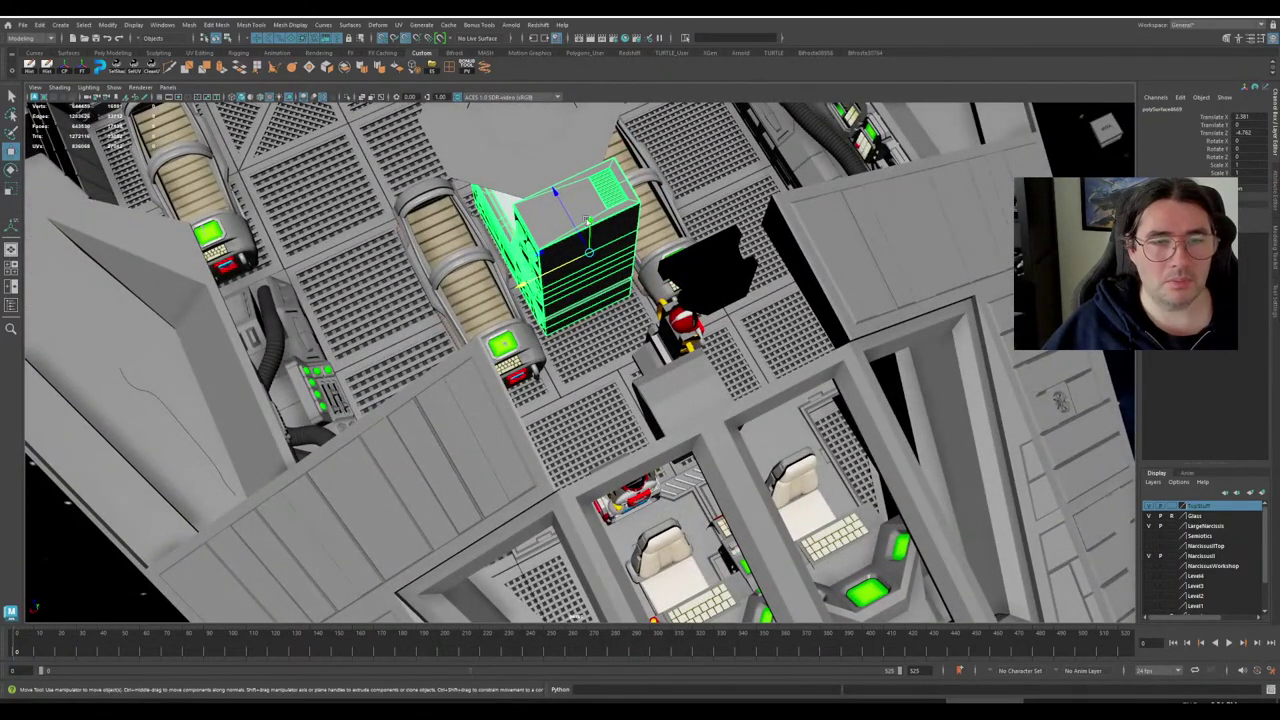
pyautogui.scroll(-4, 599, 278)
pyautogui.keyDown('alt'); pyautogui.moveTo(599, 280); pyautogui.dragTo(632, 307); pyautogui.keyUp('alt')
pyautogui.keyDown('alt'); pyautogui.moveTo(520, 330); pyautogui.dragTo(538, 274); pyautogui.keyUp('alt')
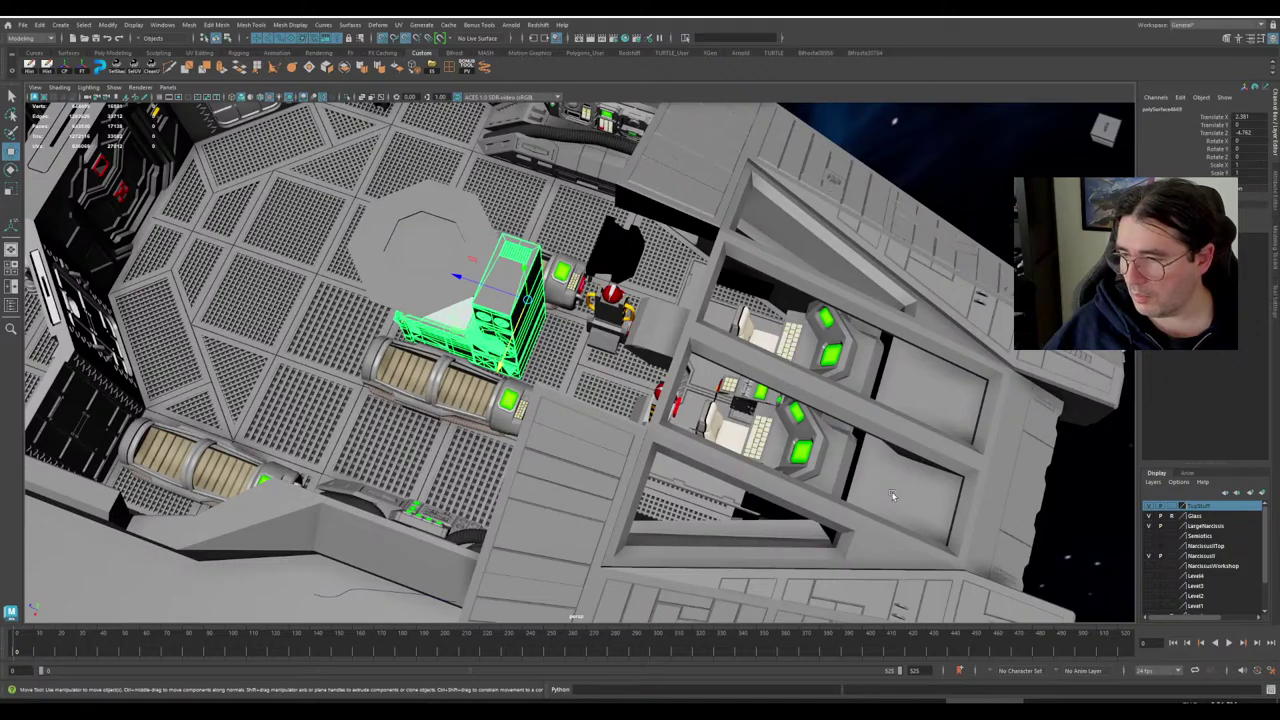
# Inspect the raised platform, suit stands and roof opening behind the cockpit seats from several angles.
pyautogui.keyDown('alt'); pyautogui.moveTo(891, 490); pyautogui.dragTo(665, 437); pyautogui.keyUp('alt')
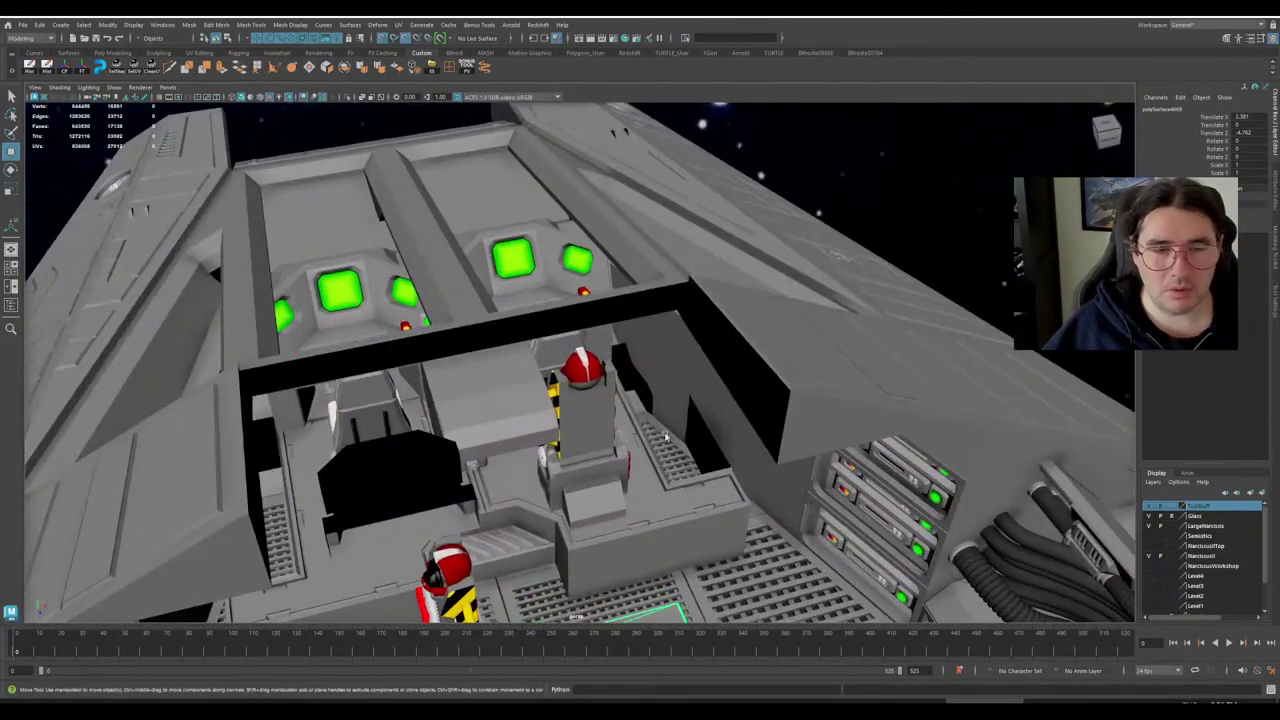
pyautogui.keyDown('alt'); pyautogui.moveTo(635, 416); pyautogui.dragTo(640, 362, button='middle'); pyautogui.keyUp('alt')
pyautogui.scroll(2, 640, 402)
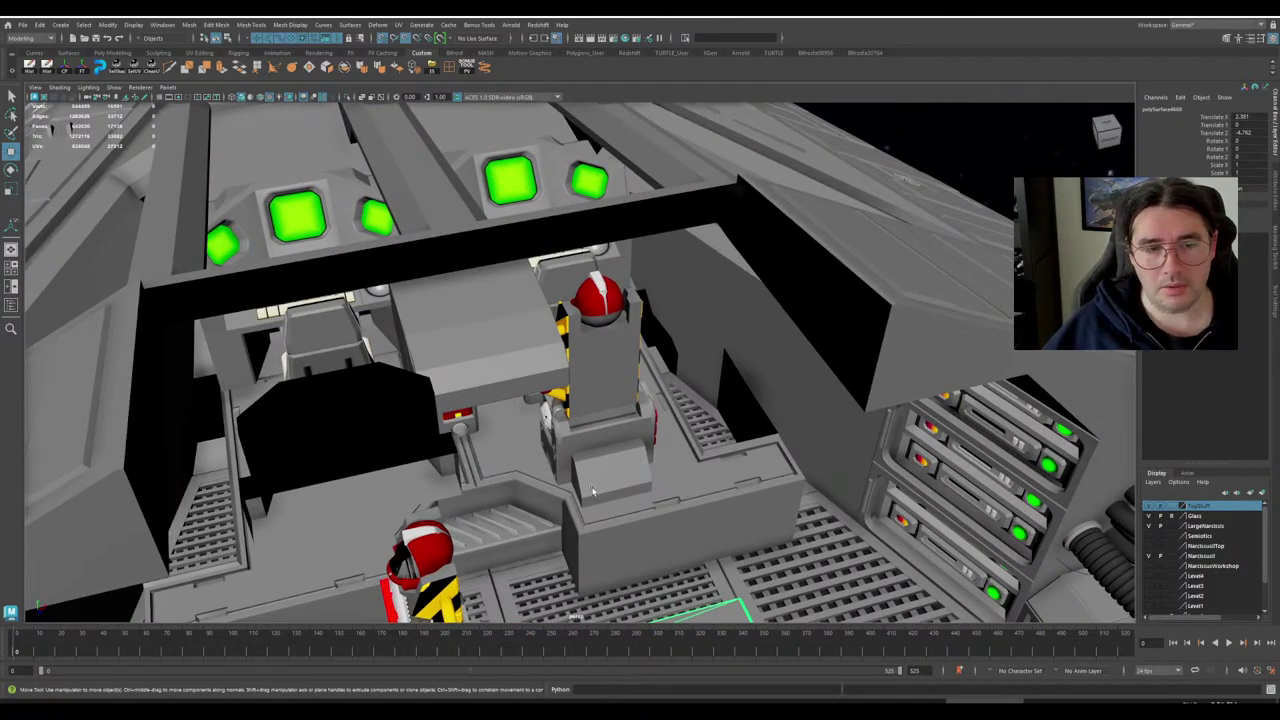
pyautogui.keyDown('alt'); pyautogui.moveTo(592, 490); pyautogui.dragTo(521, 483); pyautogui.keyUp('alt')
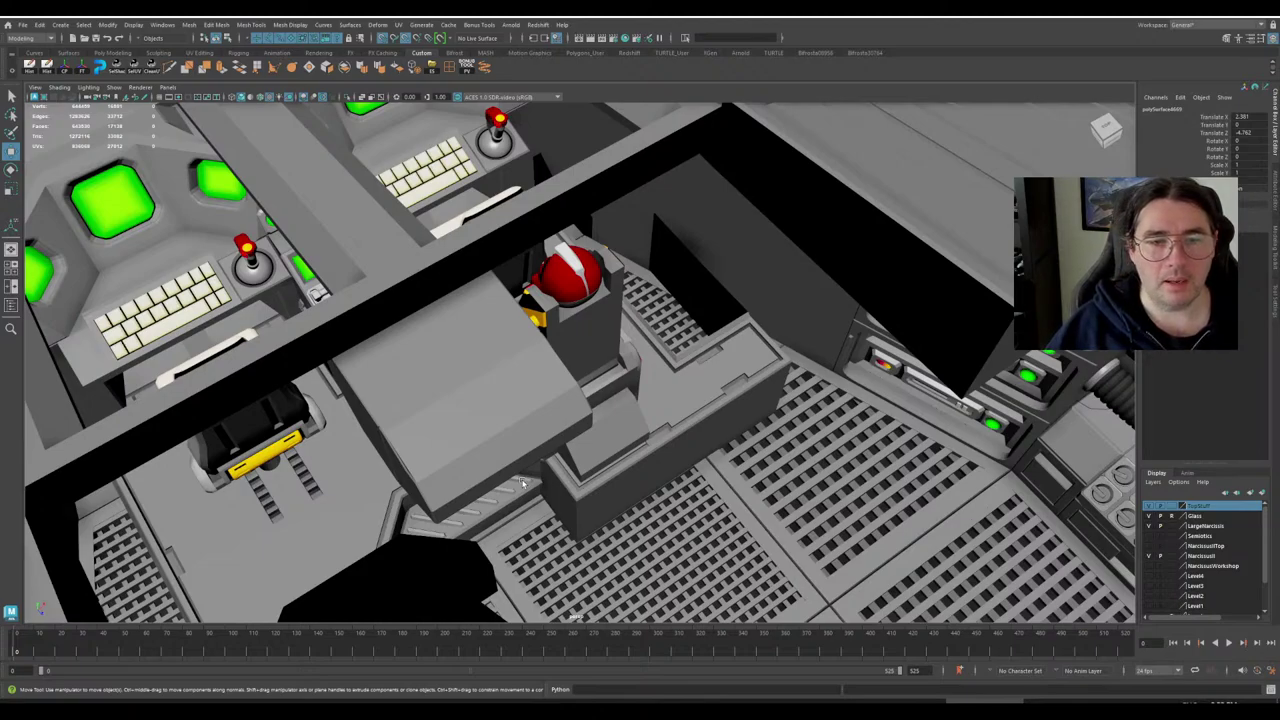
pyautogui.keyDown('alt'); pyautogui.moveTo(524, 424); pyautogui.dragTo(471, 493); pyautogui.keyUp('alt')
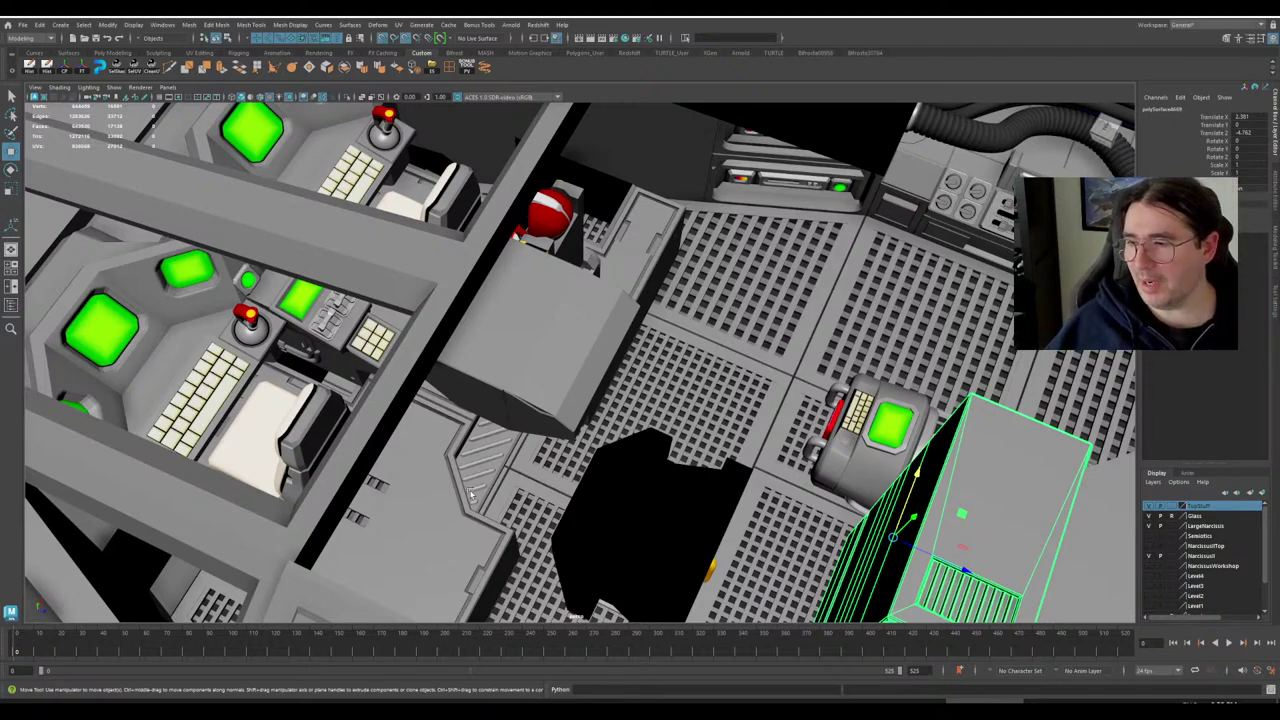
pyautogui.keyDown('alt'); pyautogui.moveTo(471, 494); pyautogui.dragTo(491, 432); pyautogui.keyUp('alt')
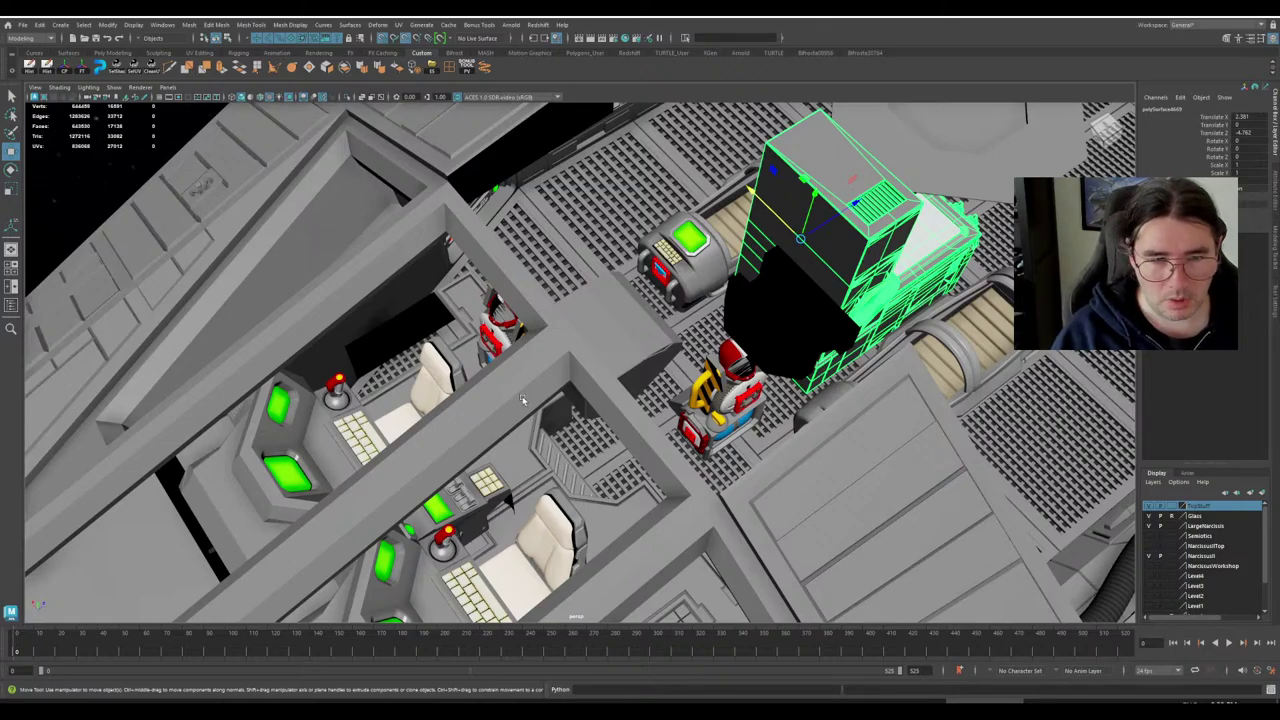
pyautogui.scroll(-5, 394, 355)
pyautogui.keyDown('alt'); pyautogui.moveTo(569, 387); pyautogui.dragTo(377, 434, button='middle'); pyautogui.keyUp('alt')
pyautogui.scroll(4, 377, 434)
pyautogui.keyDown('alt'); pyautogui.moveTo(378, 432); pyautogui.dragTo(561, 431); pyautogui.keyUp('alt')
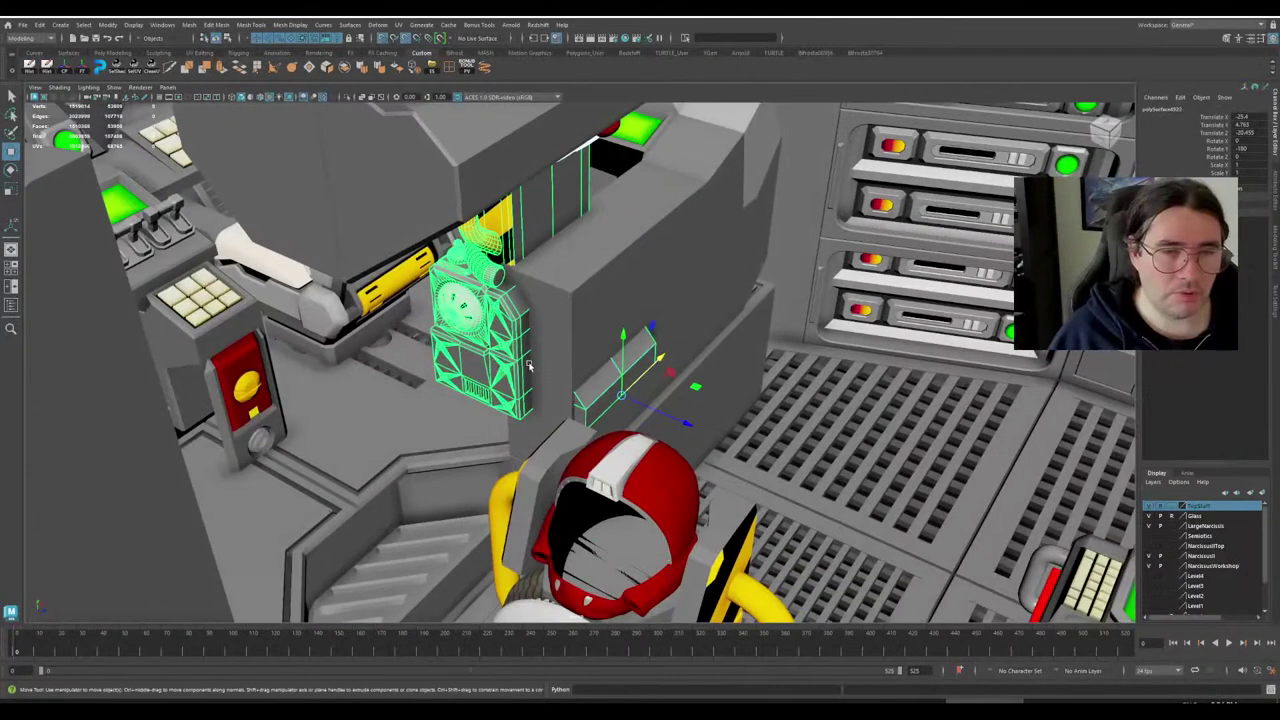
# Isolate the suit stand, delete the sloped box from the back of its base, and show the full scene again.
pyautogui.hotkey('ctrl', '1')
pyautogui.keyDown('alt'); pyautogui.moveTo(560, 330); pyautogui.dragTo(596, 320); pyautogui.keyUp('alt')
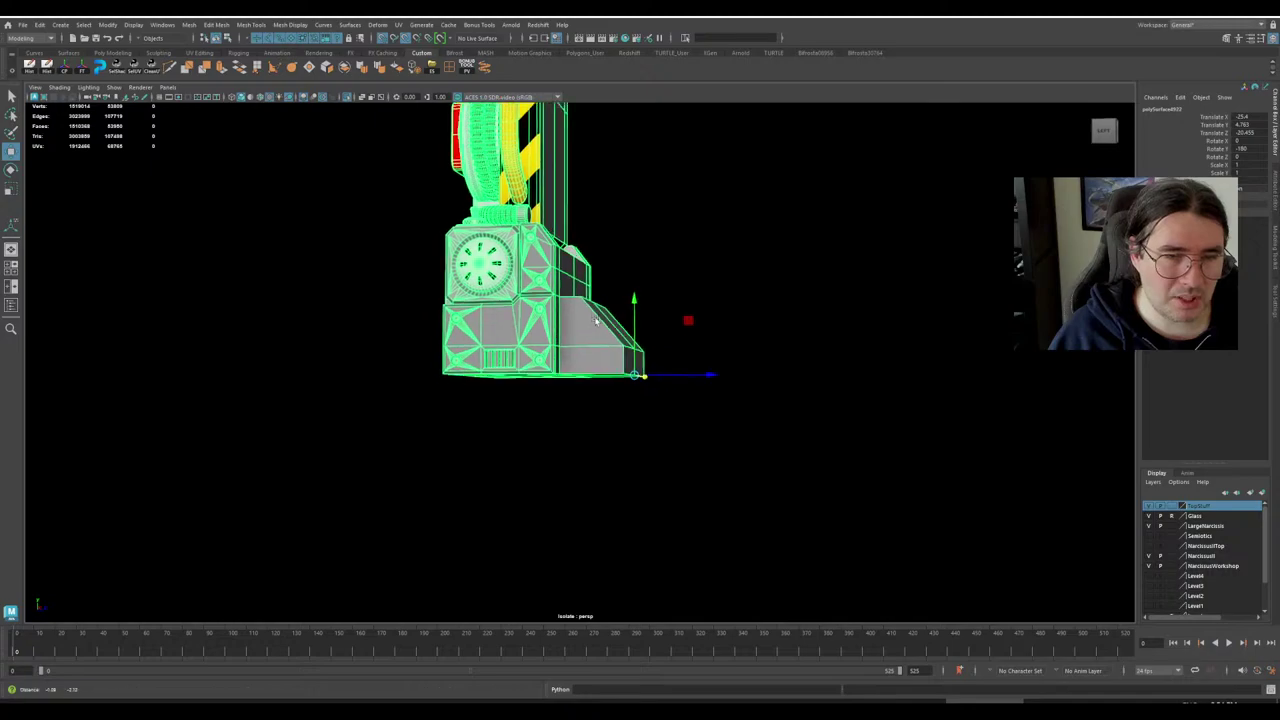
pyautogui.scroll(2, 589, 318)
pyautogui.moveTo(589, 318); pyautogui.dragTo(597, 371, button='right')
pyautogui.scroll(5, 597, 371)
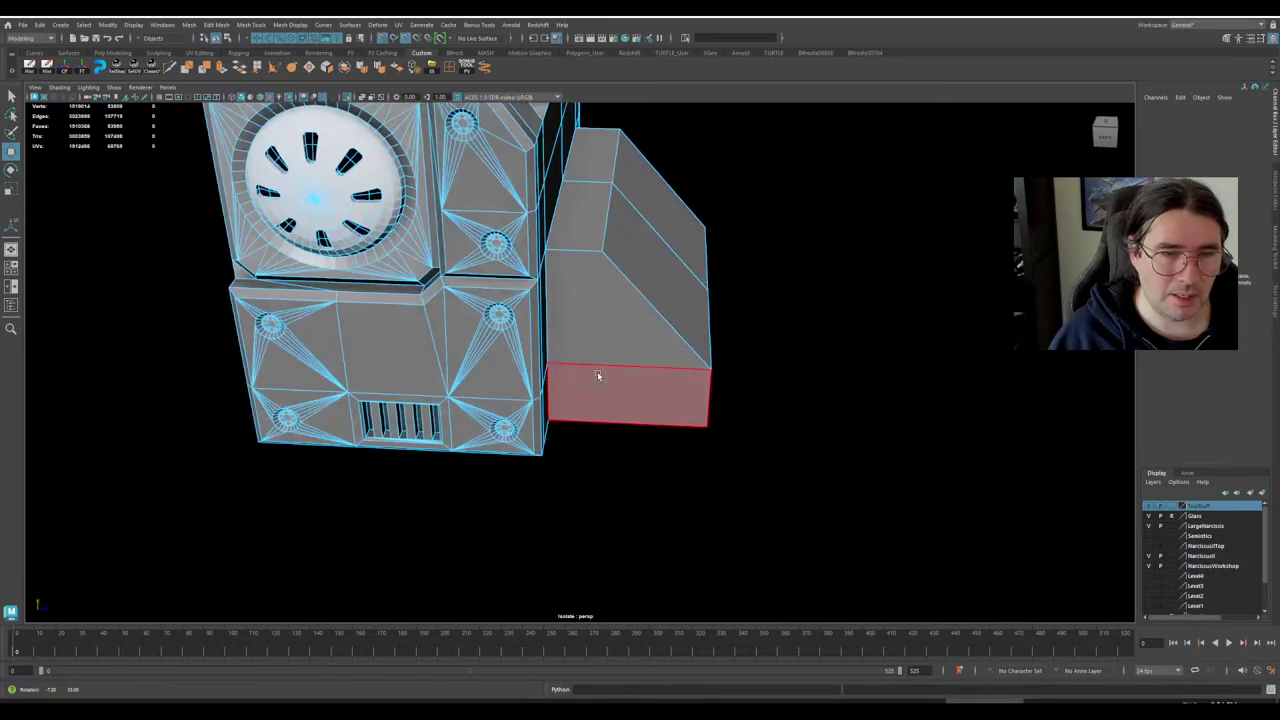
pyautogui.keyDown('alt'); pyautogui.moveTo(597, 371); pyautogui.dragTo(579, 219); pyautogui.keyUp('alt')
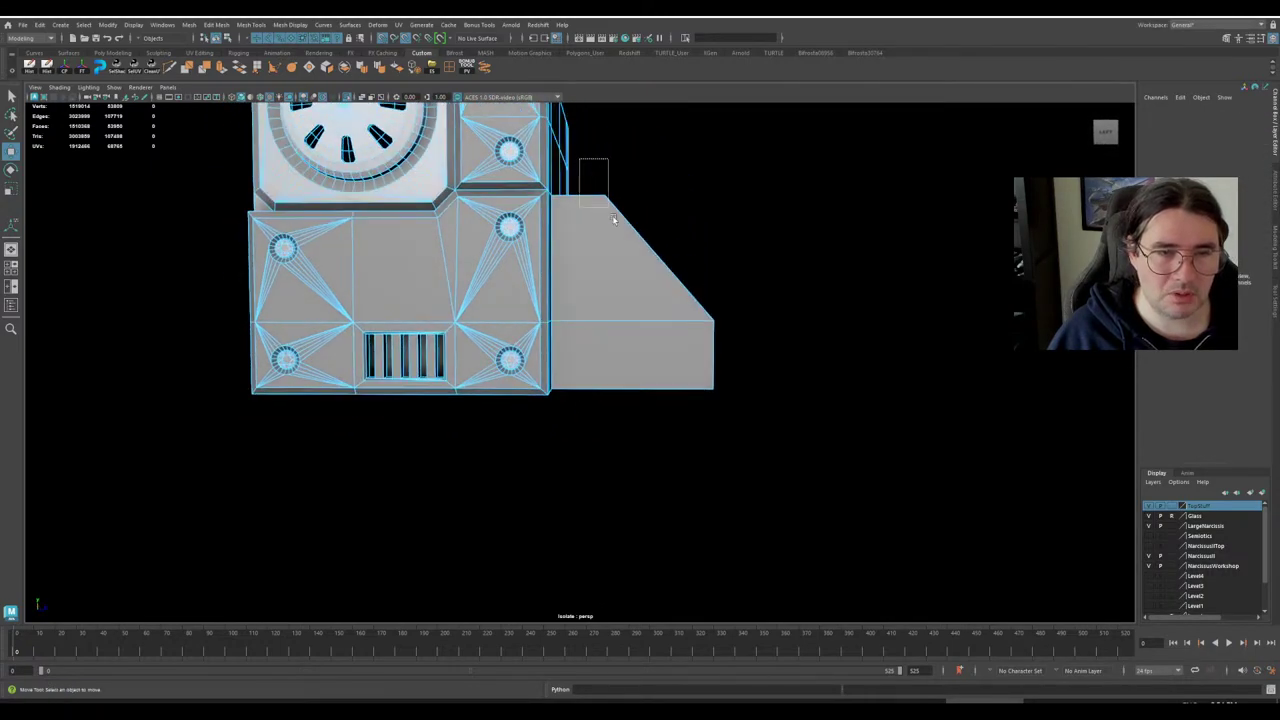
pyautogui.click(614, 219)
pyautogui.press('Delete')
pyautogui.keyDown('alt'); pyautogui.moveTo(680, 443); pyautogui.dragTo(604, 465); pyautogui.keyUp('alt')
pyautogui.keyDown('alt'); pyautogui.moveTo(536, 291); pyautogui.dragTo(378, 327); pyautogui.keyUp('alt')
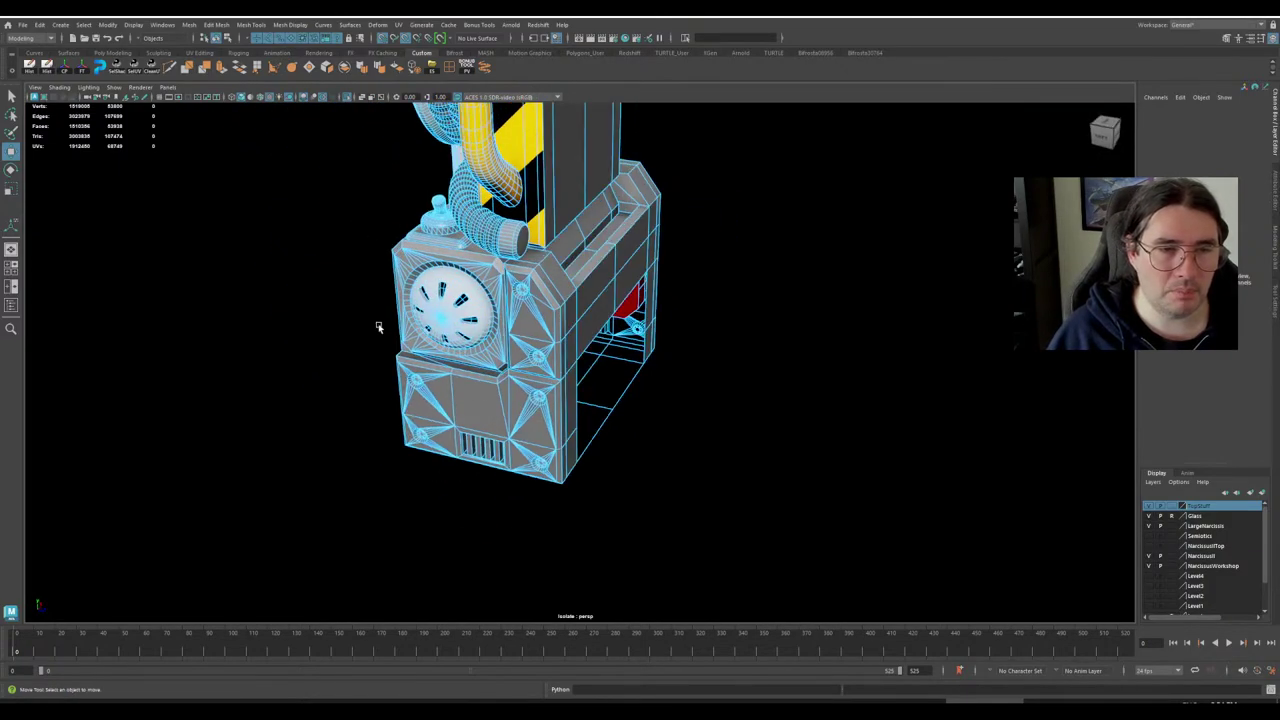
pyautogui.keyDown('alt'); pyautogui.moveTo(525, 428); pyautogui.dragTo(715, 313); pyautogui.keyUp('alt')
pyautogui.hotkey('ctrl', '1')
# Delete the side console's block of faces directly behind the suit stand.
pyautogui.click(732, 314)
pyautogui.moveTo(732, 314); pyautogui.dragTo(702, 355, button='right')
pyautogui.keyDown('alt'); pyautogui.moveTo(702, 354); pyautogui.dragTo(592, 335); pyautogui.keyUp('alt')
pyautogui.moveTo(504, 258); pyautogui.dragTo(627, 573)
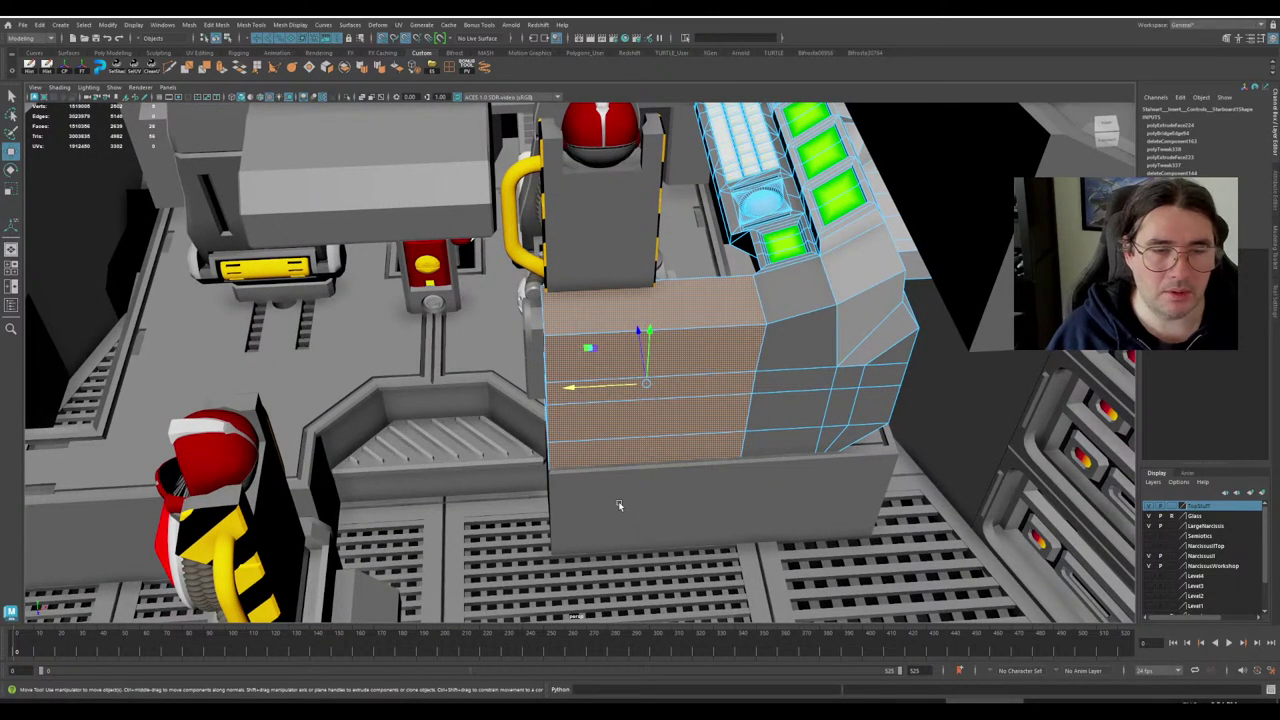
pyautogui.press('Delete')
# Try to select the suit stand's base frame by its corner face loop and connected faces.
pyautogui.keyDown('alt'); pyautogui.moveTo(575, 320); pyautogui.dragTo(480, 323); pyautogui.keyUp('alt')
pyautogui.click(594, 352)
pyautogui.scroll(4, 470, 323)
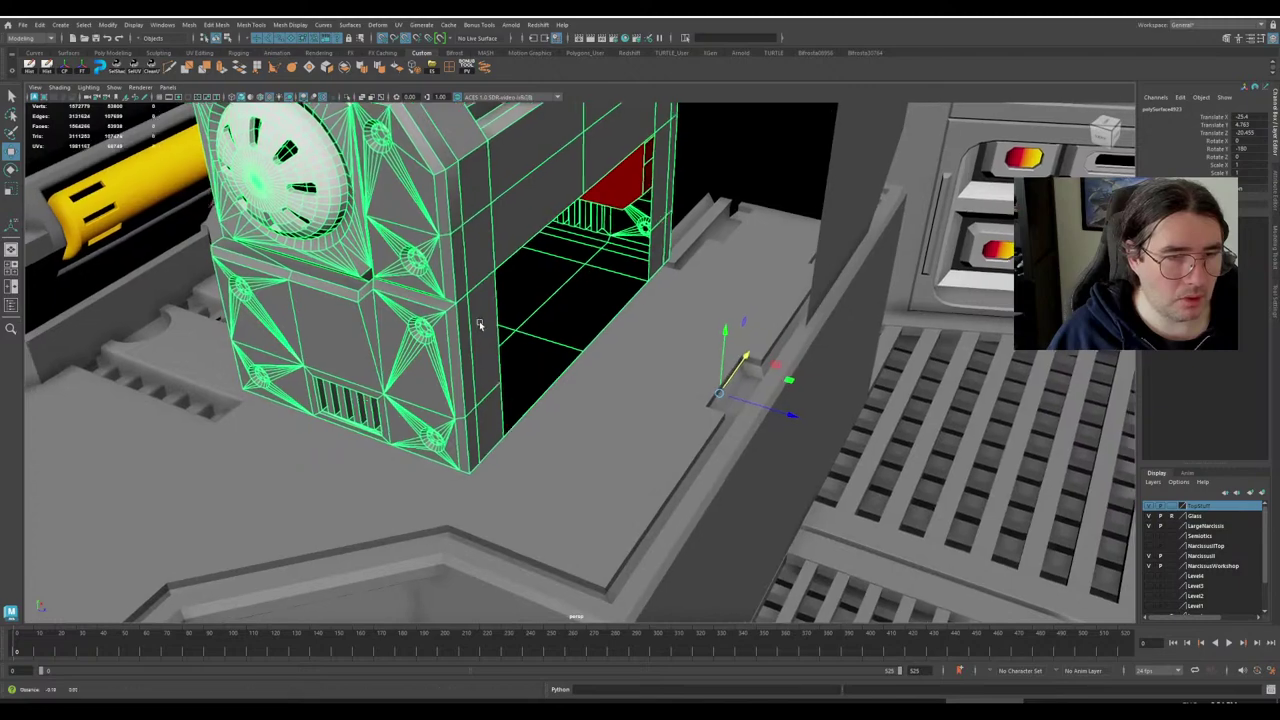
pyautogui.keyDown('alt'); pyautogui.moveTo(480, 323); pyautogui.dragTo(588, 405, button='middle'); pyautogui.keyUp('alt')
pyautogui.moveTo(564, 268); pyautogui.dragTo(567, 300, button='right')
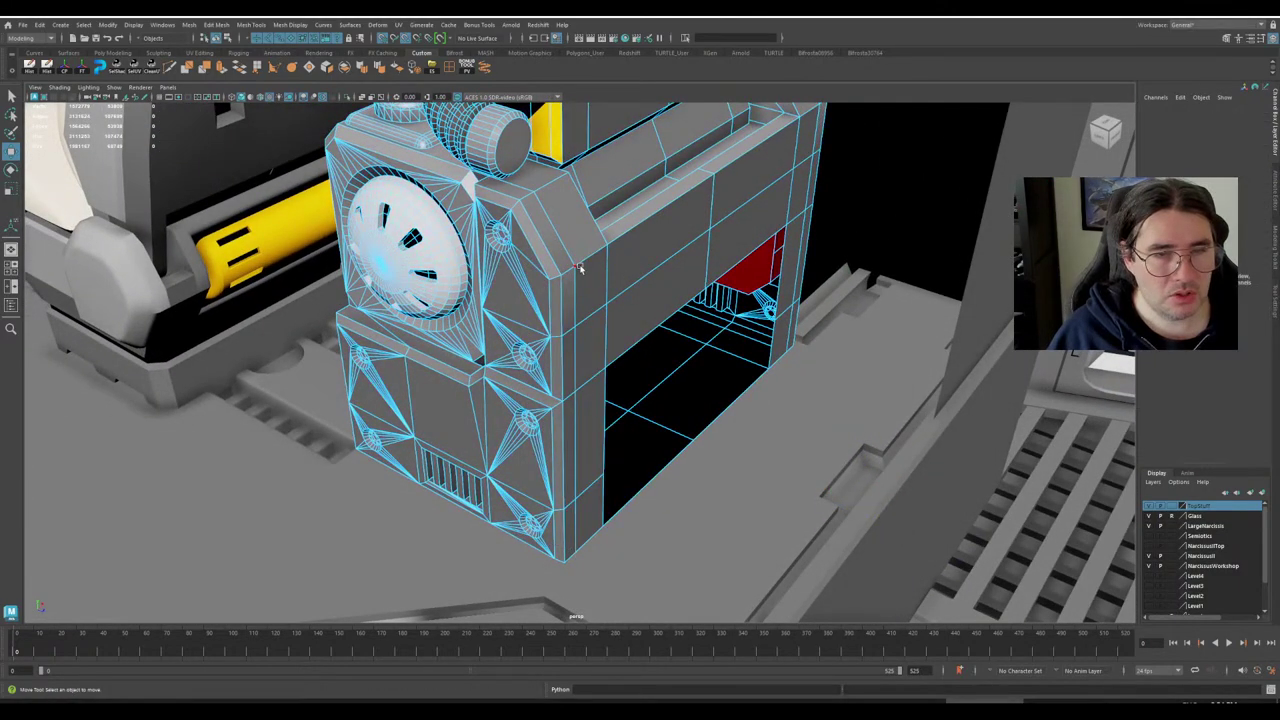
pyautogui.click(570, 220)
pyautogui.moveTo(569, 219); pyautogui.dragTo(569, 248, button='right')
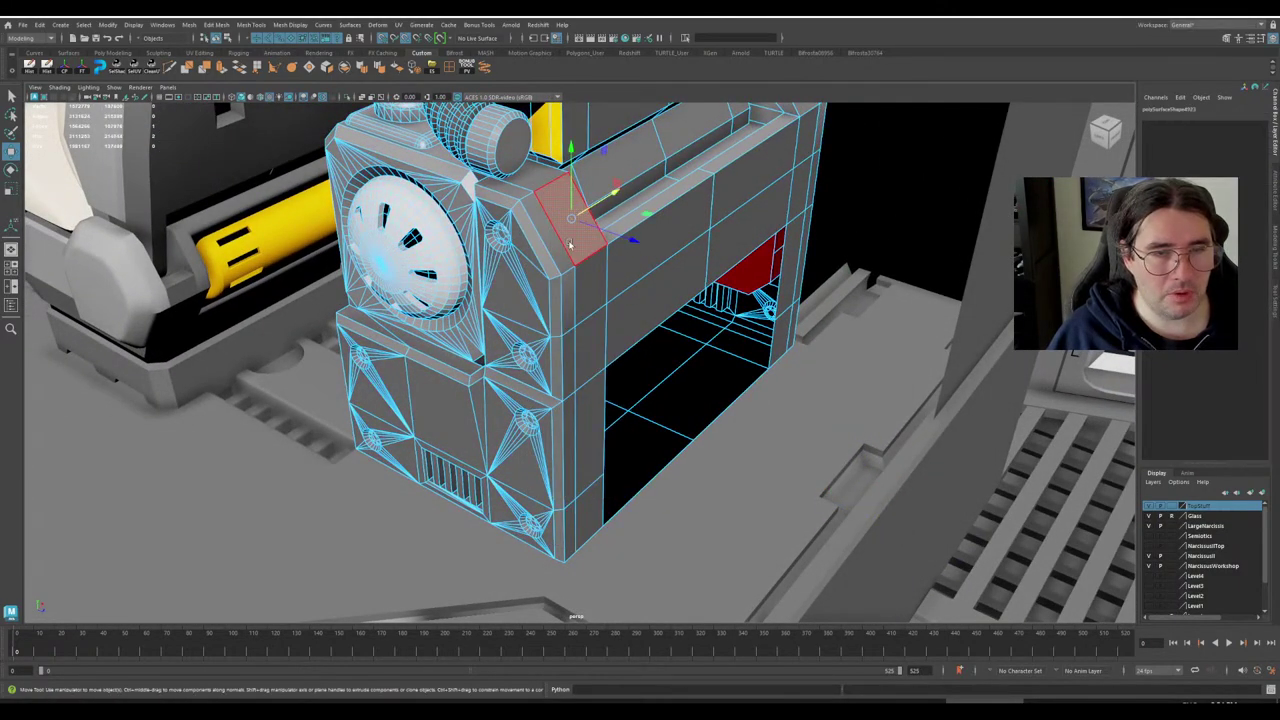
pyautogui.doubleClick(586, 290)
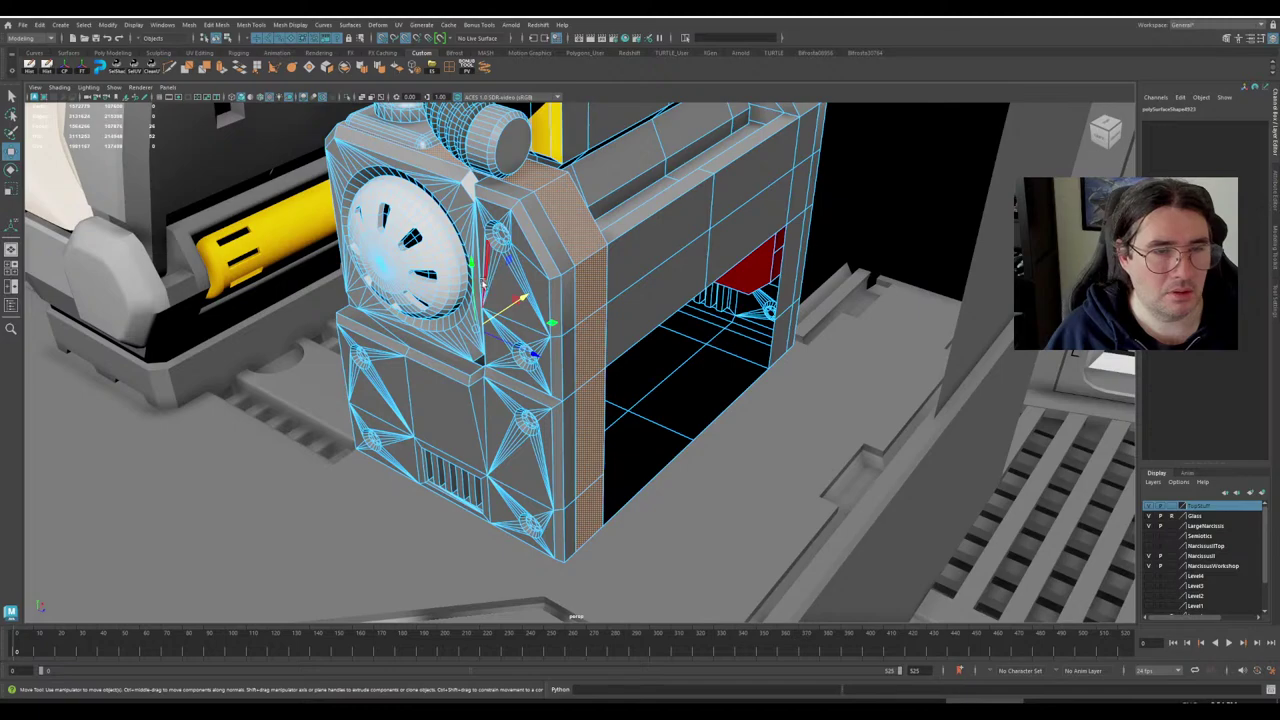
pyautogui.doubleClick(443, 259)
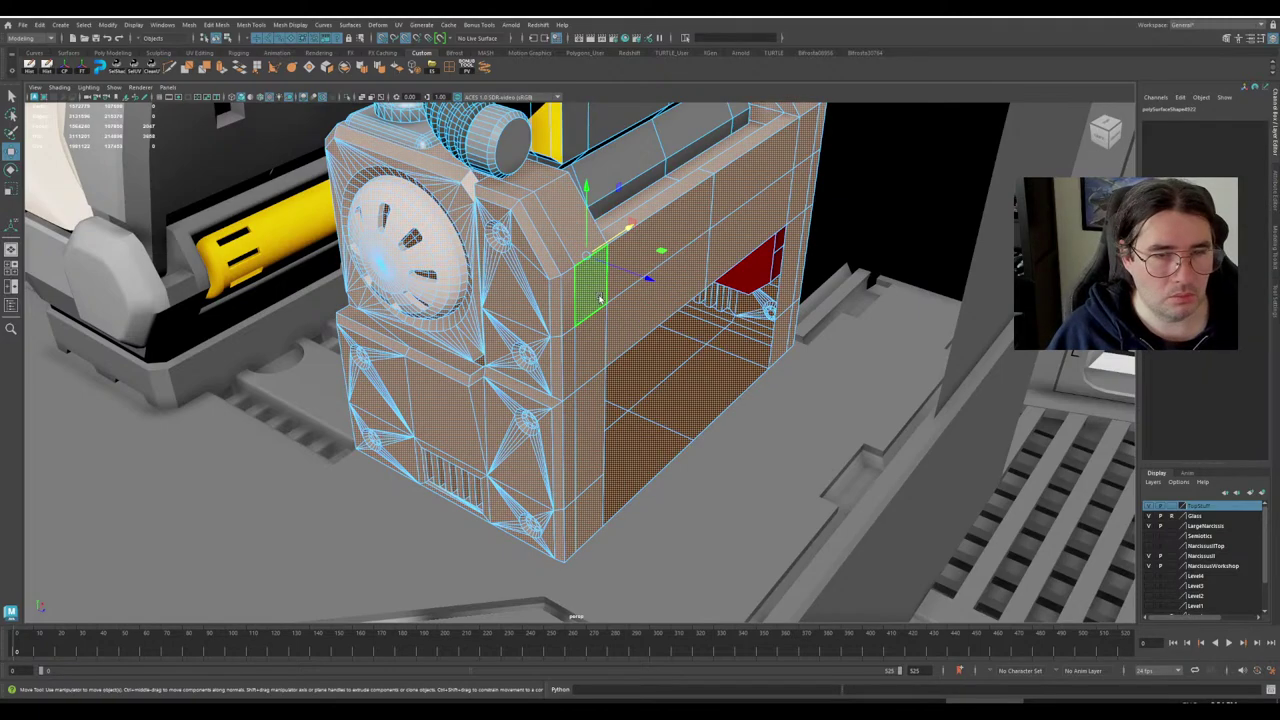
pyautogui.click(600, 298)
pyautogui.moveTo(667, 247); pyautogui.dragTo(684, 239, button='right')
pyautogui.scroll(-4, 685, 284)
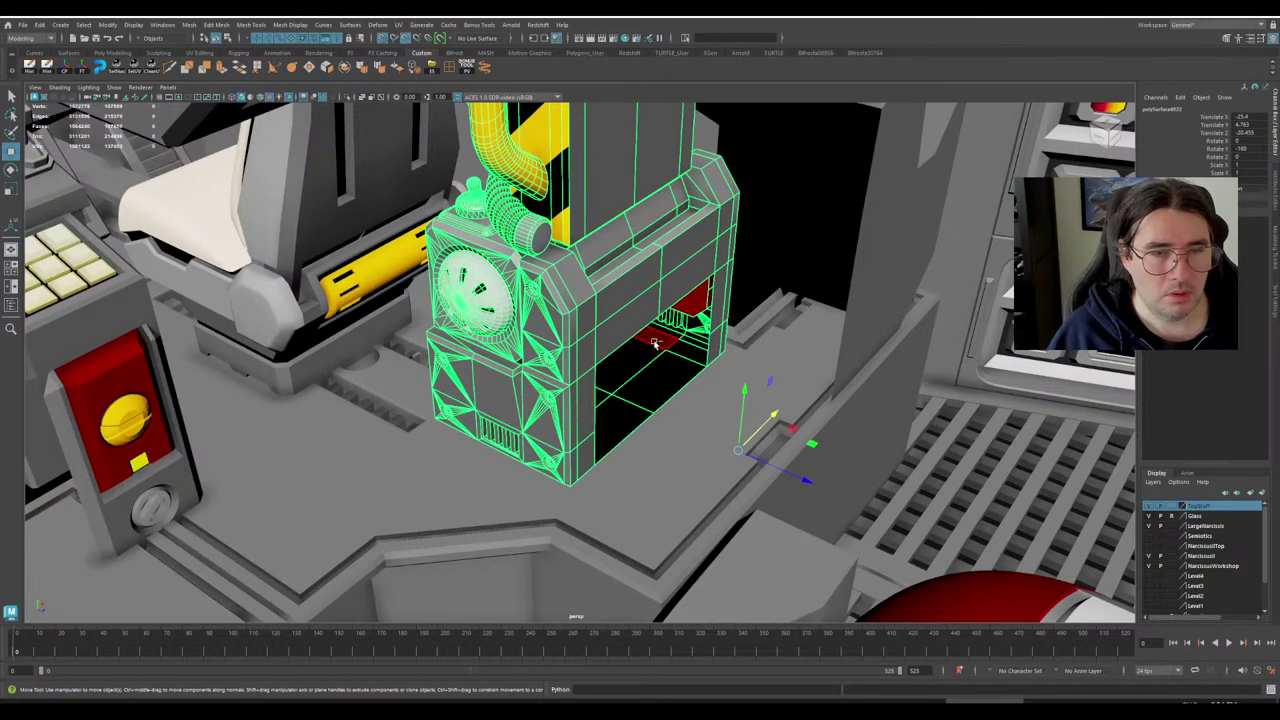
# Undo the latest face selections and deletion on the suit stand's base.
pyautogui.hotkey('ctrl', 'z')
pyautogui.hotkey('ctrl', 'z')
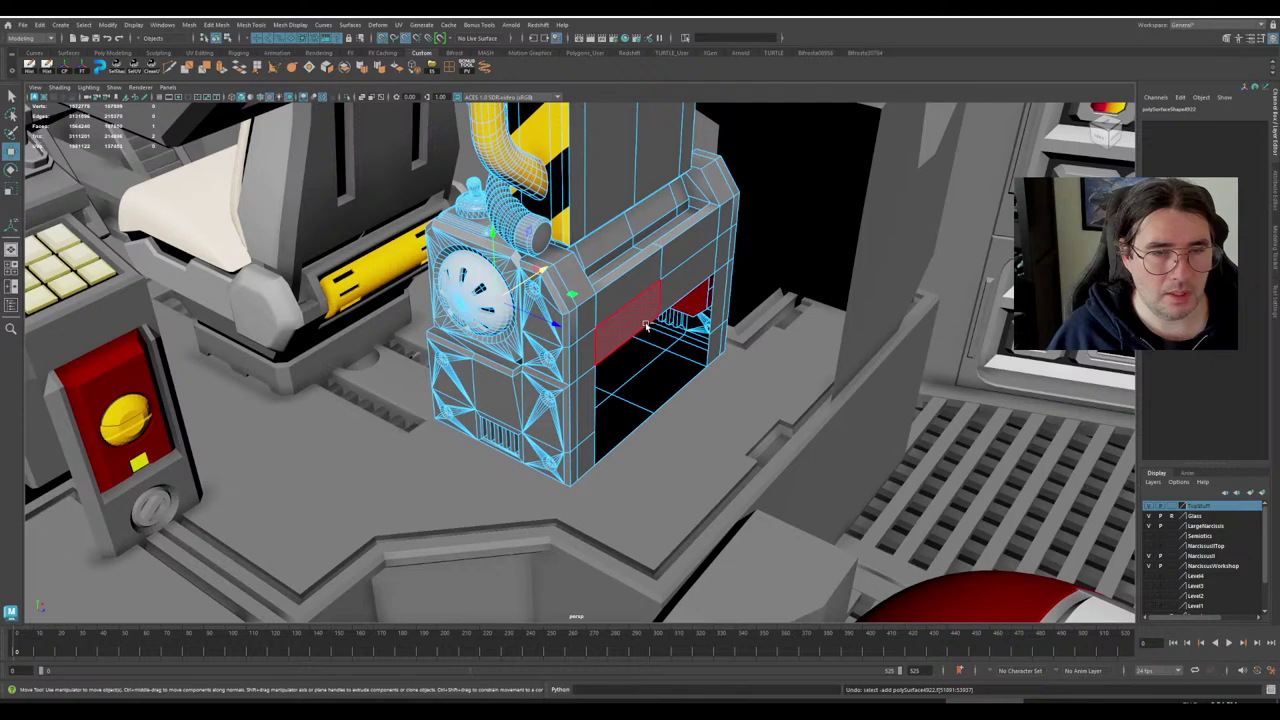
pyautogui.hotkey('ctrl', 'z')
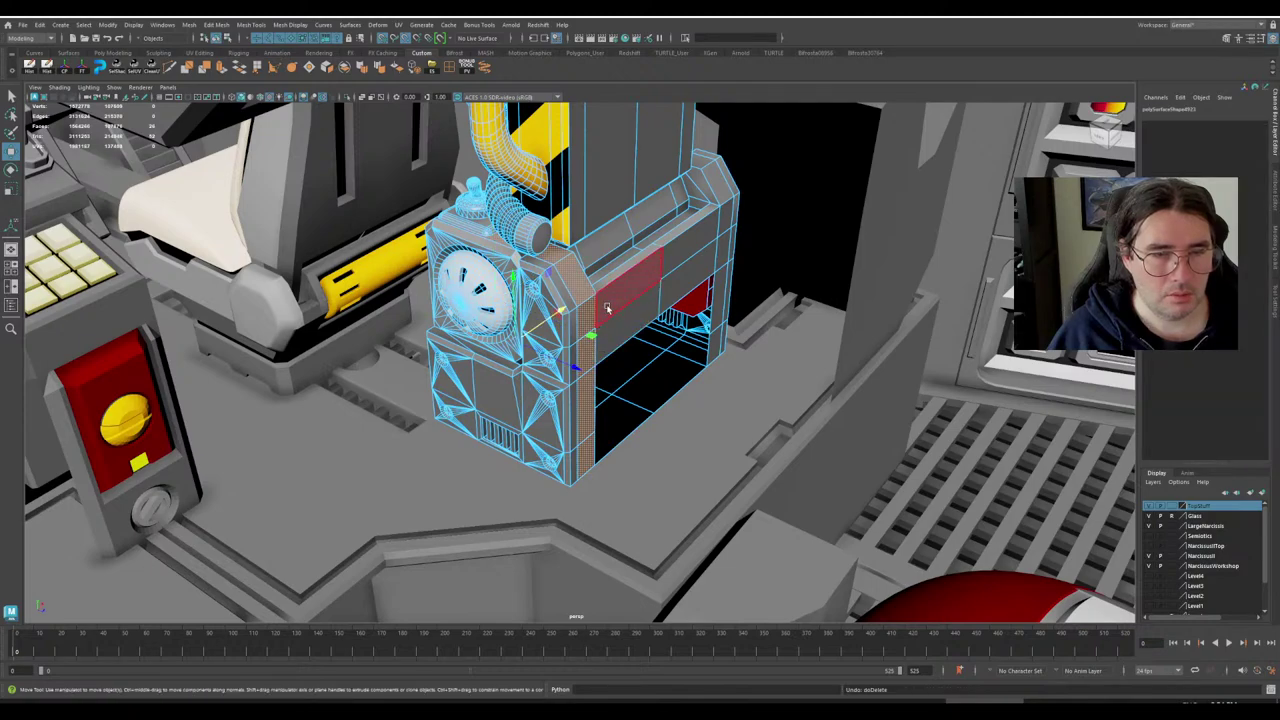
pyautogui.moveTo(608, 308); pyautogui.dragTo(615, 265, button='right')
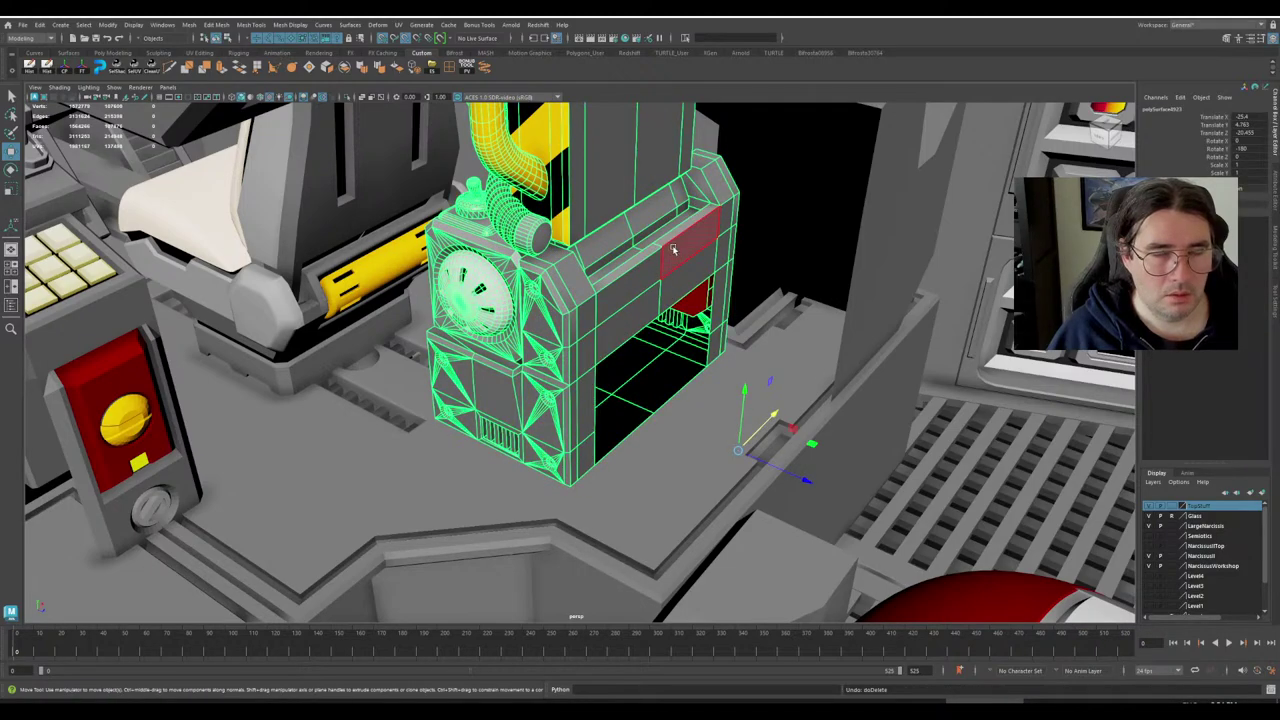
pyautogui.doubleClick(620, 192)
pyautogui.scroll(-1, 621, 195)
pyautogui.moveTo(621, 204); pyautogui.dragTo(665, 197, button='right')
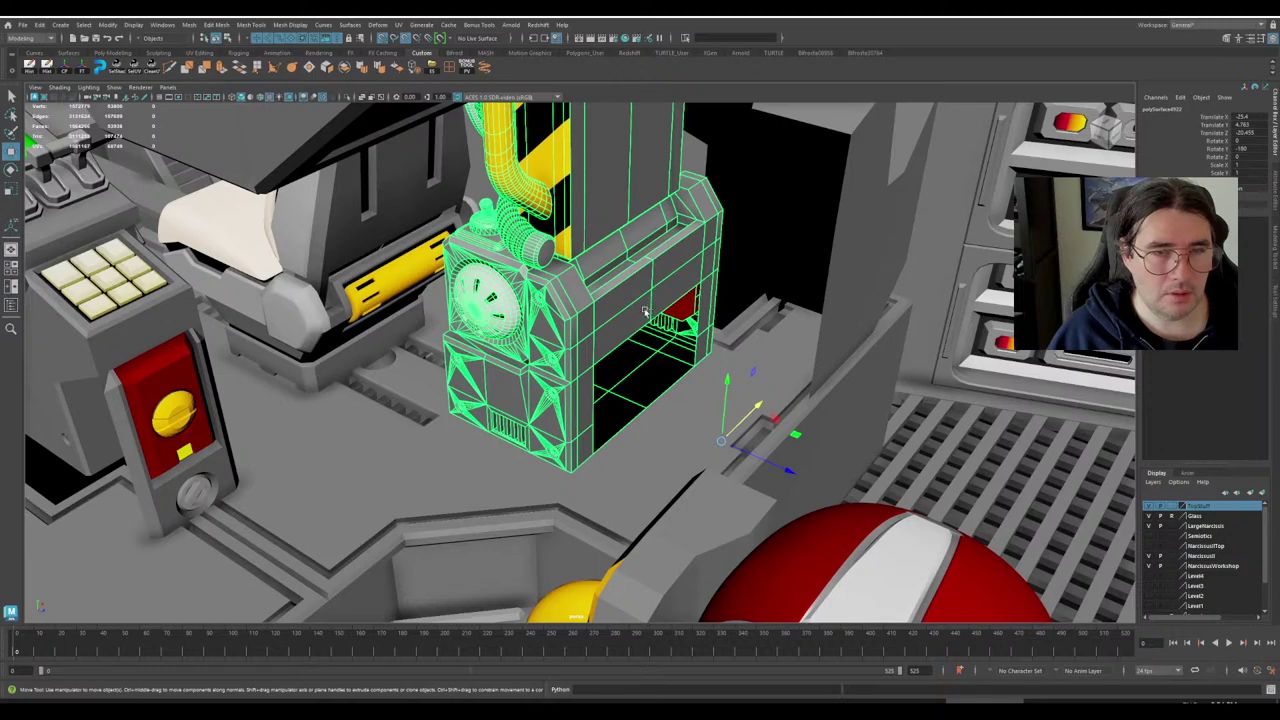
pyautogui.hotkey('ctrl', 'z')
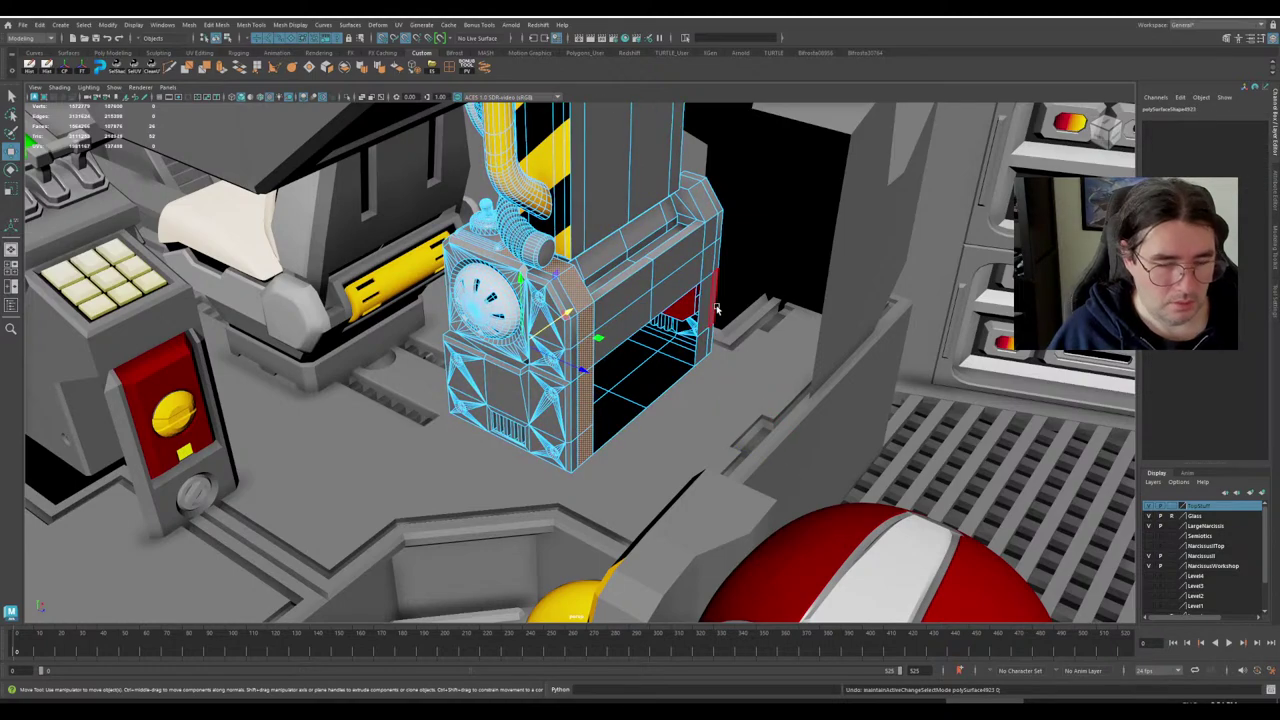
# Select only the overlapping duplicate of the suit stand and move it away from the original toward the platform's outer edge.
pyautogui.press('F8')
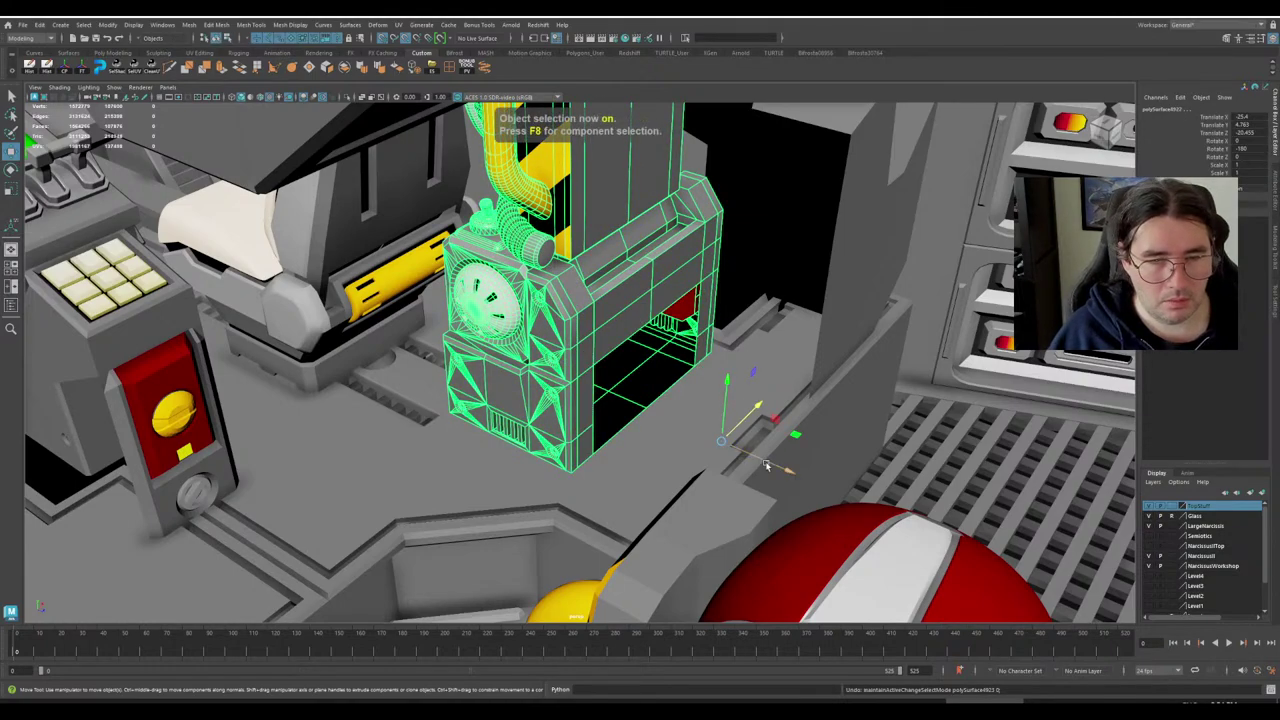
pyautogui.moveTo(766, 465); pyautogui.dragTo(857, 490)
pyautogui.hotkey('ctrl', 'z')
pyautogui.click(628, 275)
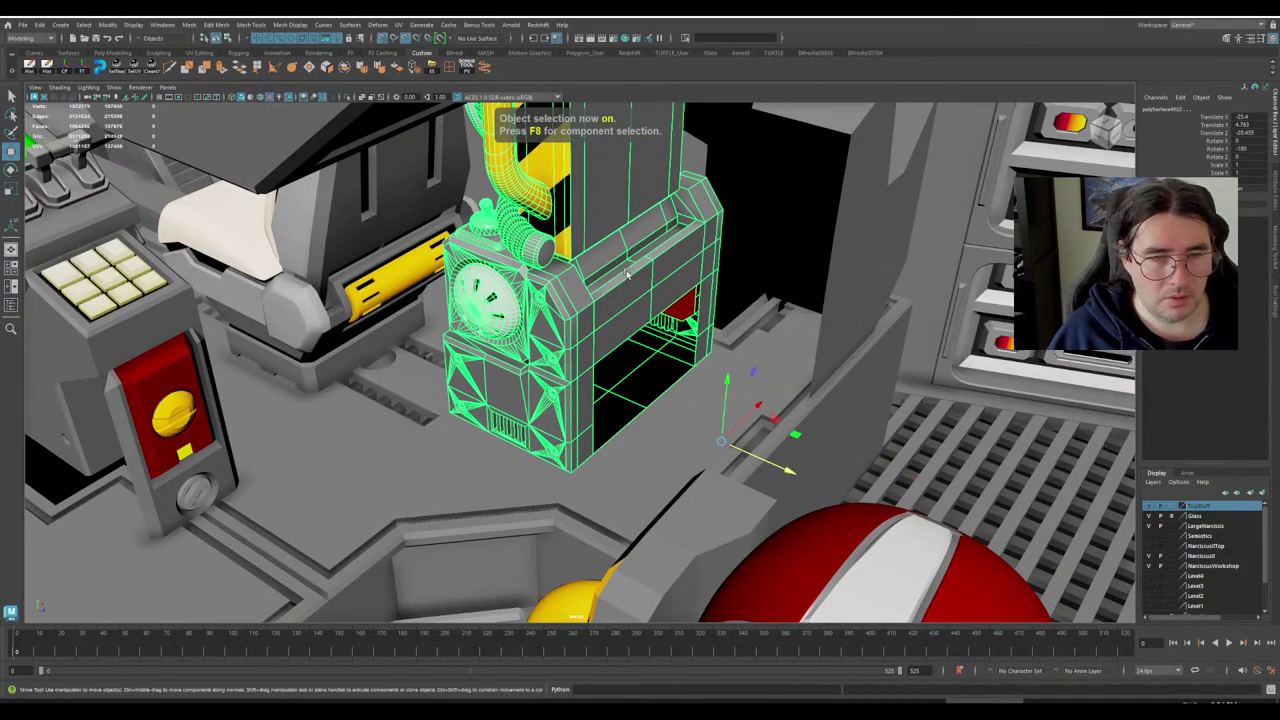
pyautogui.click(899, 398)
pyautogui.click(658, 316)
pyautogui.moveTo(766, 453); pyautogui.dragTo(836, 491)
# Delete all faces of the duplicate suit stand except its front plate with the round dial.
pyautogui.moveTo(716, 390); pyautogui.dragTo(716, 440, button='right')
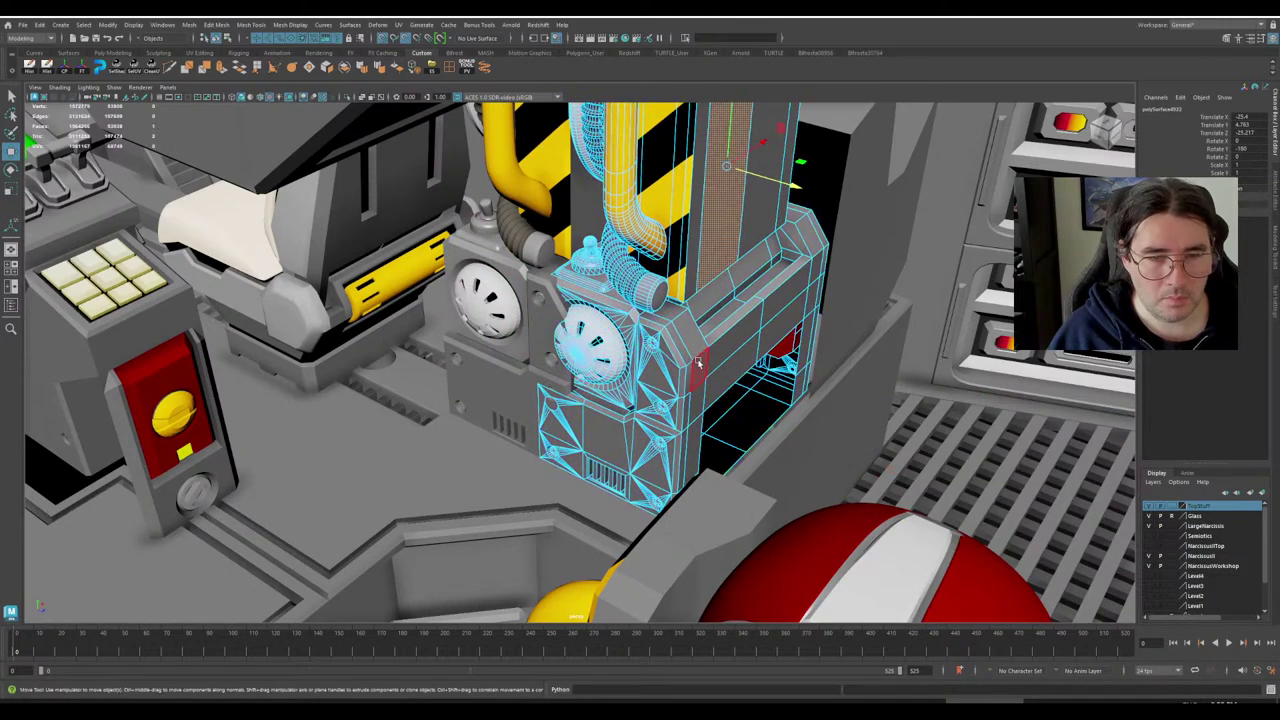
pyautogui.click(688, 338)
pyautogui.keyDown('shift'); pyautogui.doubleClick(688, 338); pyautogui.keyUp('shift')
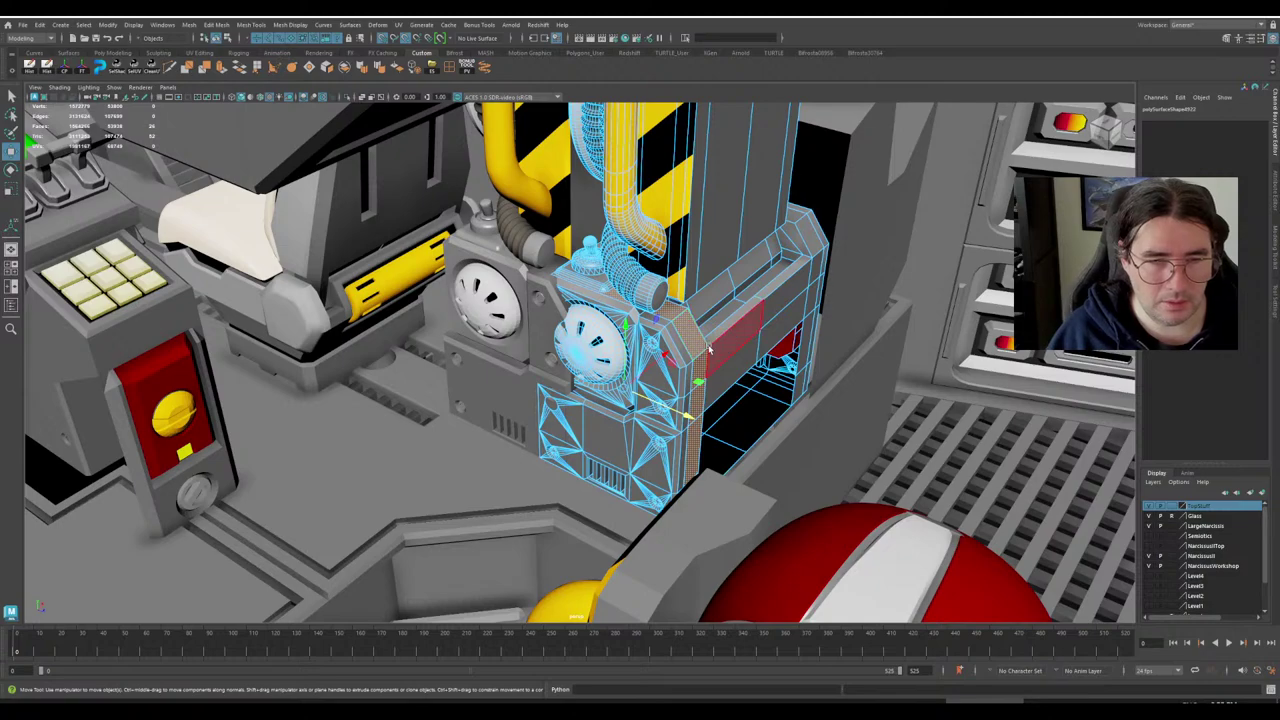
pyautogui.press('Delete')
pyautogui.doubleClick(726, 345)
pyautogui.moveTo(727, 345); pyautogui.dragTo(714, 243)
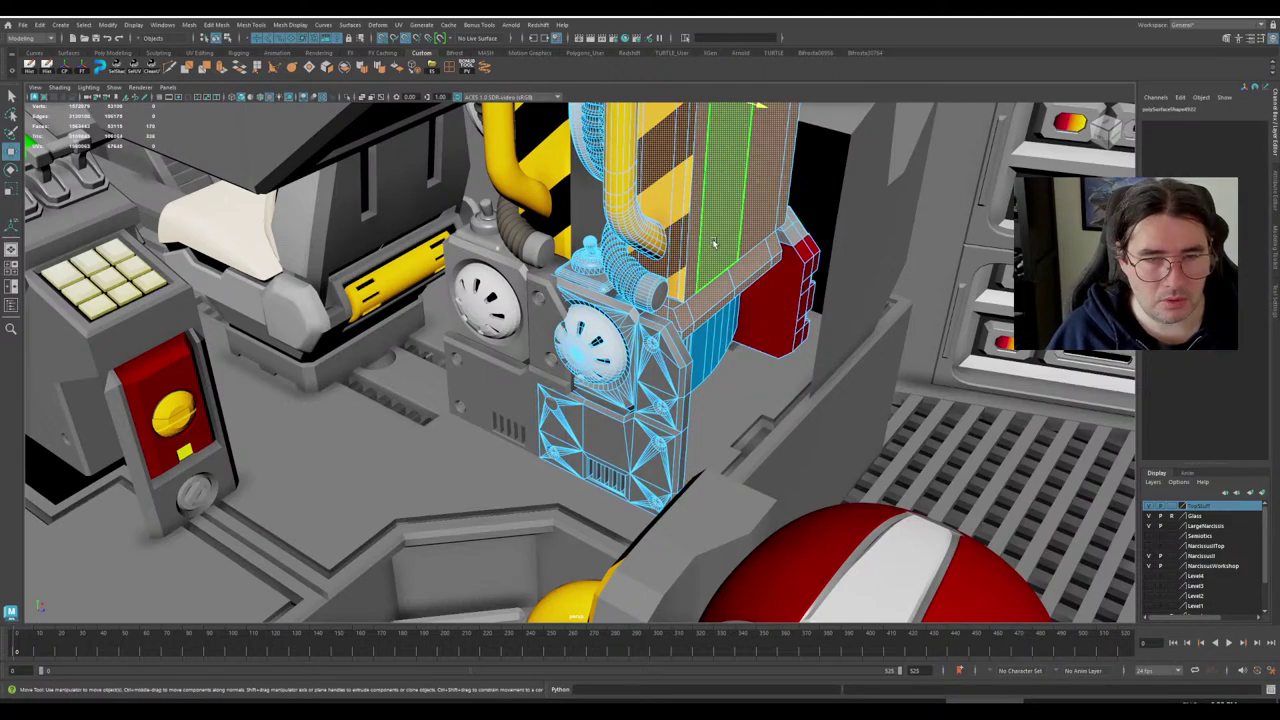
pyautogui.hotkey('ctrl', 'z')
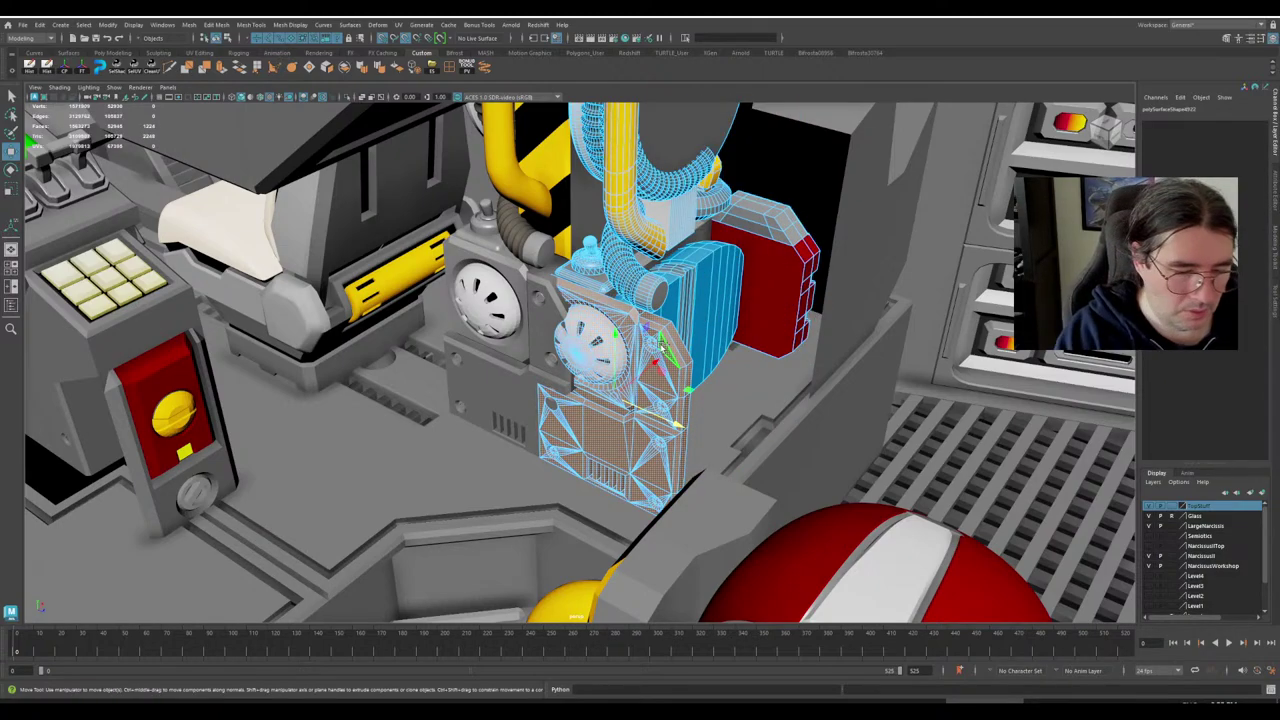
pyautogui.hotkey('ctrl', 'shift', 'i')
pyautogui.press('Delete')
# Move the front plate's pivot onto the plate and rotate the plate to -90 degrees about Y.
pyautogui.rightClick(691, 362)
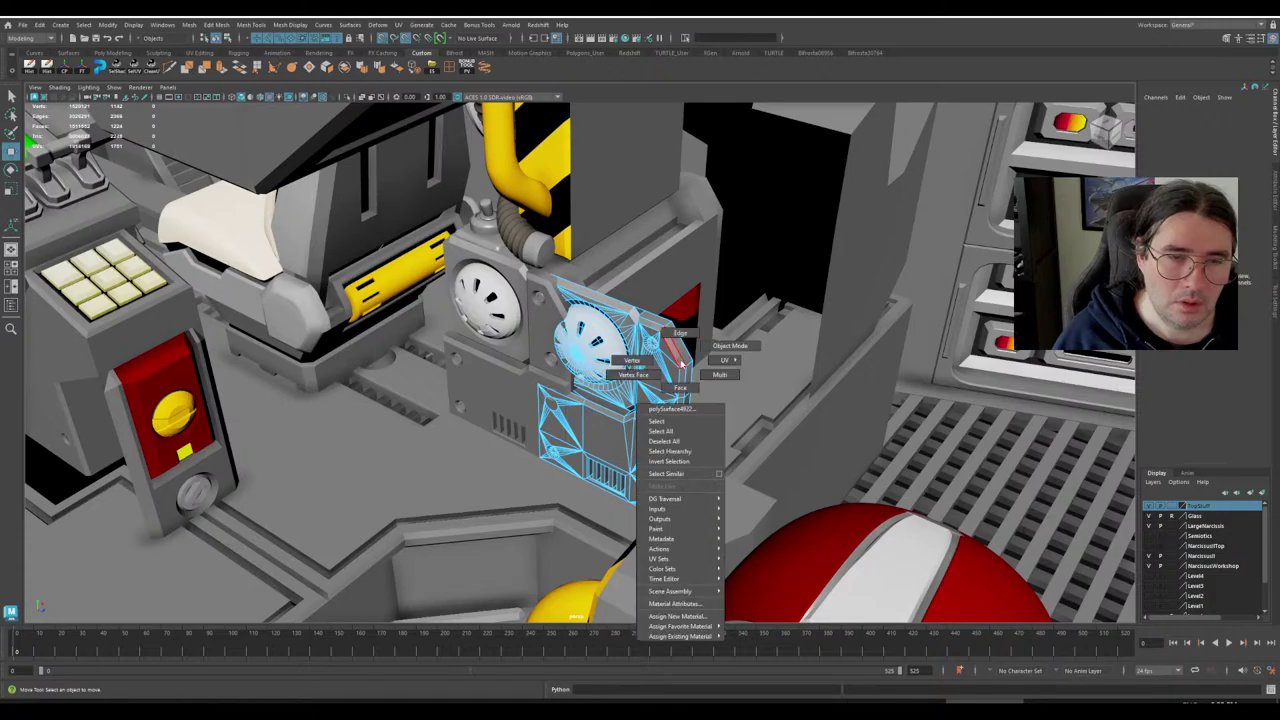
pyautogui.click(586, 425)
pyautogui.press('f')
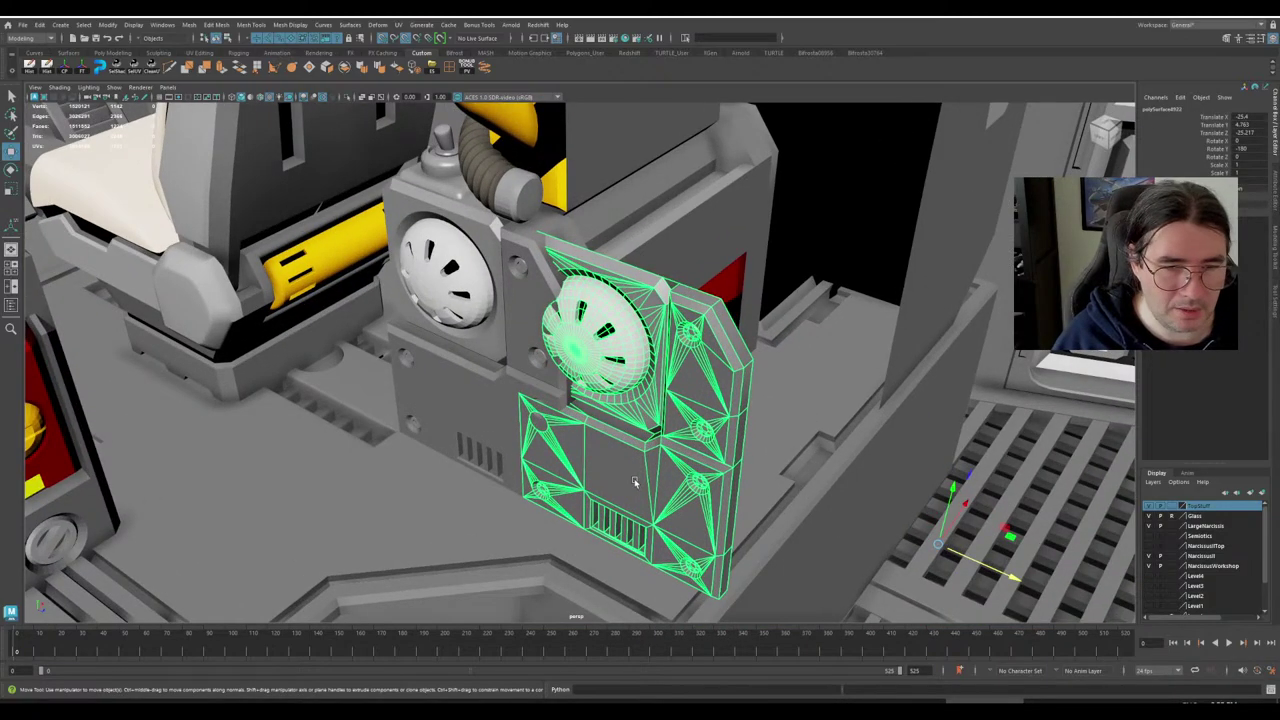
pyautogui.press('d')
pyautogui.moveTo(944, 546); pyautogui.dragTo(643, 452)
pyautogui.scroll(-3, 604, 413)
pyautogui.scroll(4, 604, 413)
pyautogui.keyDown('alt'); pyautogui.moveTo(604, 413); pyautogui.dragTo(637, 350); pyautogui.keyUp('alt')
pyautogui.press('e')
pyautogui.press('w')
# Delete the leftover loose faces behind the rotated front plate.
pyautogui.moveTo(637, 351); pyautogui.dragTo(638, 381, button='right')
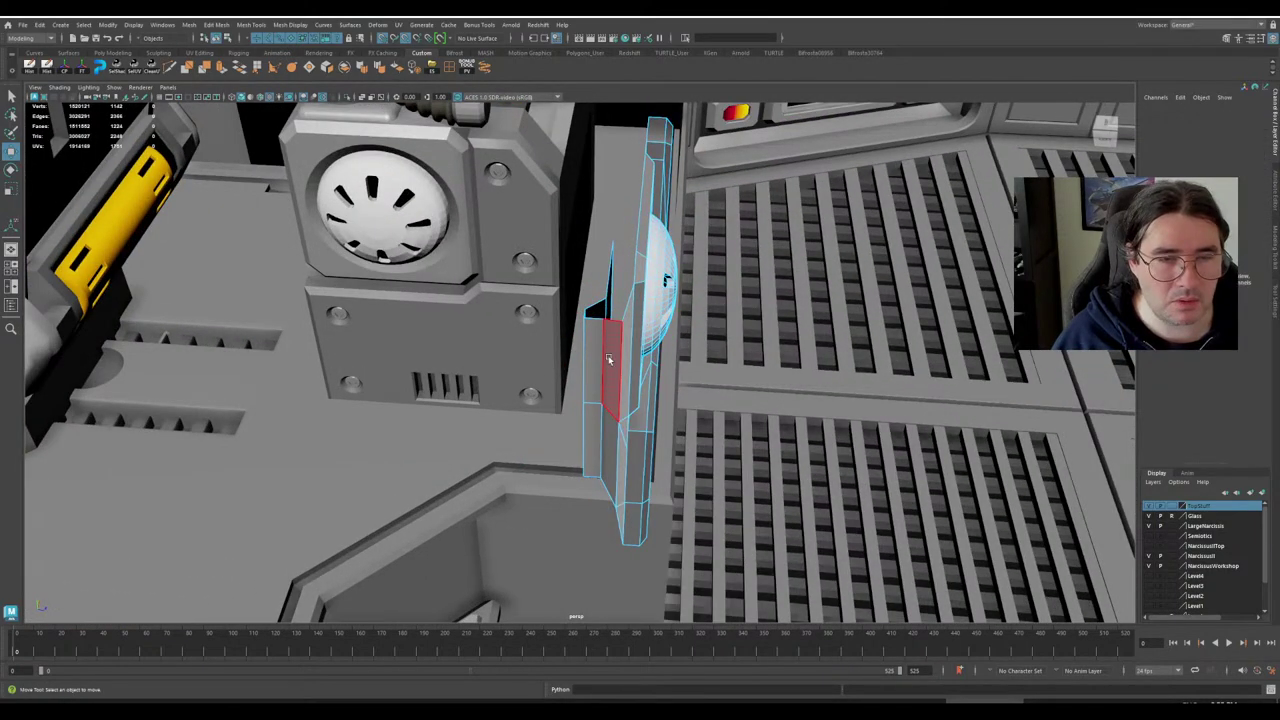
pyautogui.click(609, 363)
pyautogui.hotkey('shift', '.')
pyautogui.press('Delete')
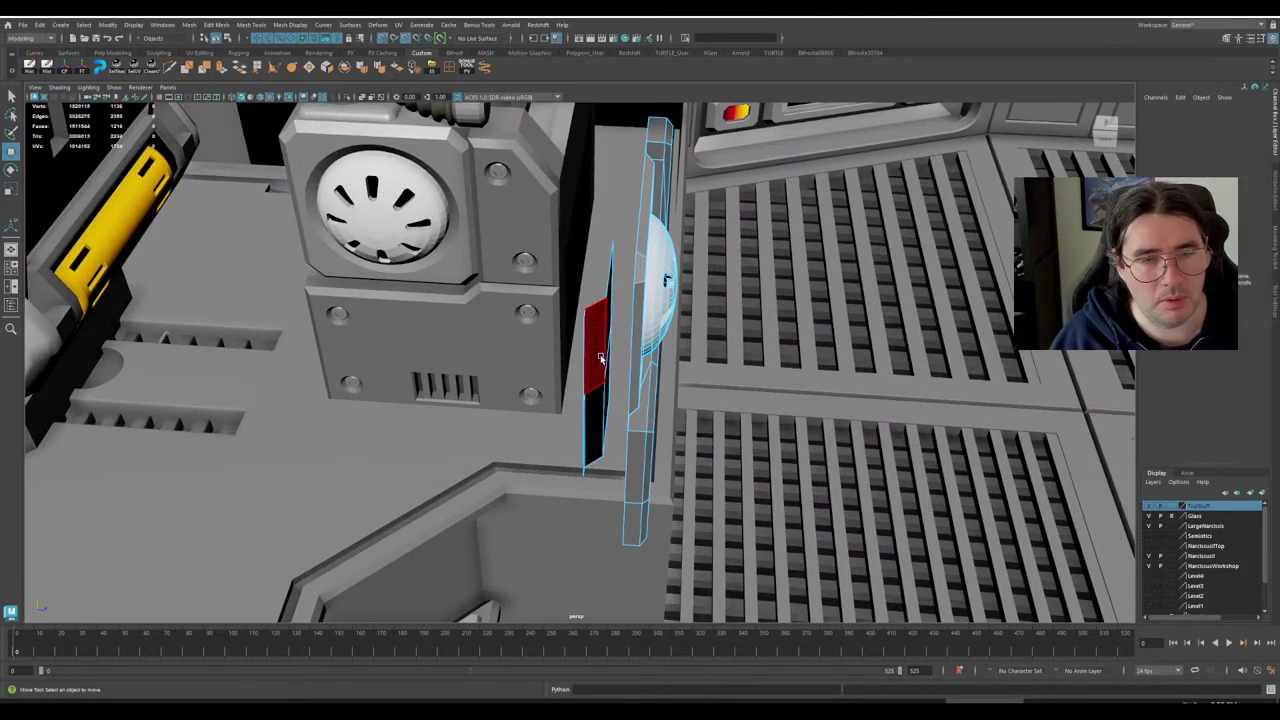
pyautogui.doubleClick(601, 354)
pyautogui.press('Delete')
# Slide the plate in front of the suit stand's side opening and snap its pivot to the plate's lower outer corner.
pyautogui.scroll(-3, 616, 379)
pyautogui.keyDown('alt'); pyautogui.moveTo(617, 380); pyautogui.dragTo(570, 386); pyautogui.keyUp('alt')
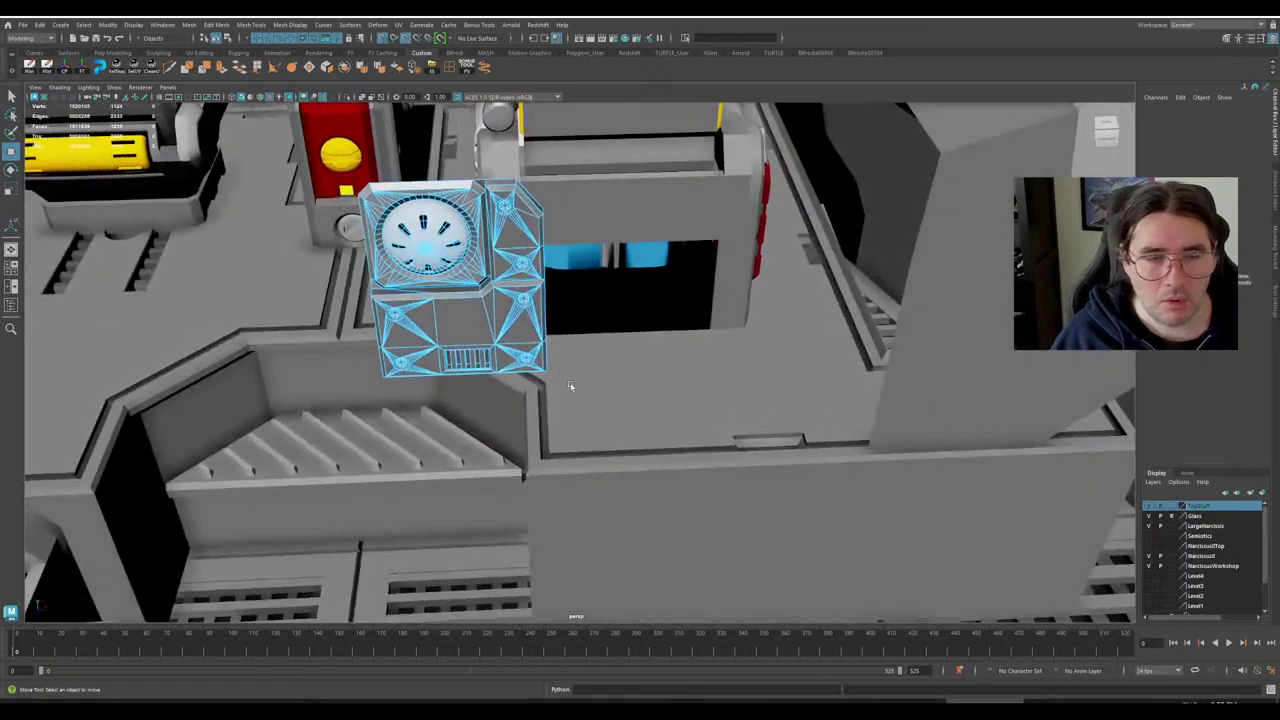
pyautogui.moveTo(520, 320); pyautogui.dragTo(460, 328, button='right')
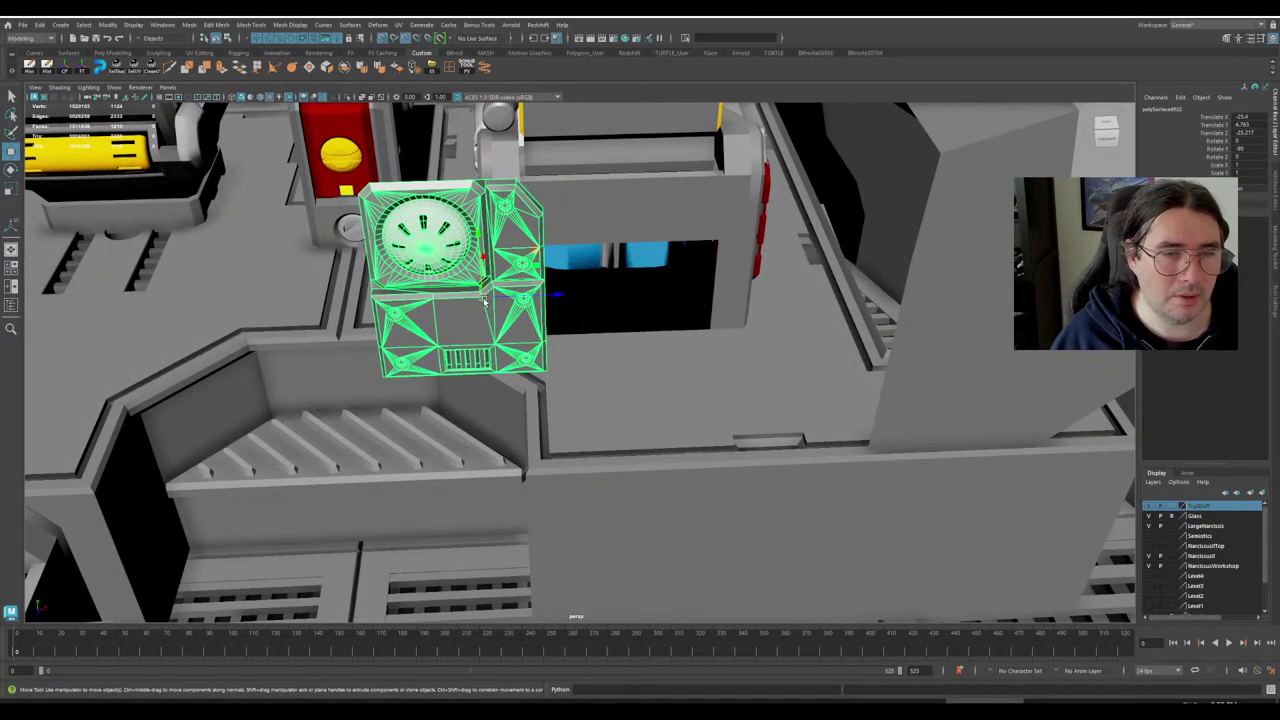
pyautogui.moveTo(502, 300); pyautogui.dragTo(645, 296)
pyautogui.keyDown('alt'); pyautogui.moveTo(545, 334); pyautogui.dragTo(610, 353); pyautogui.keyUp('alt')
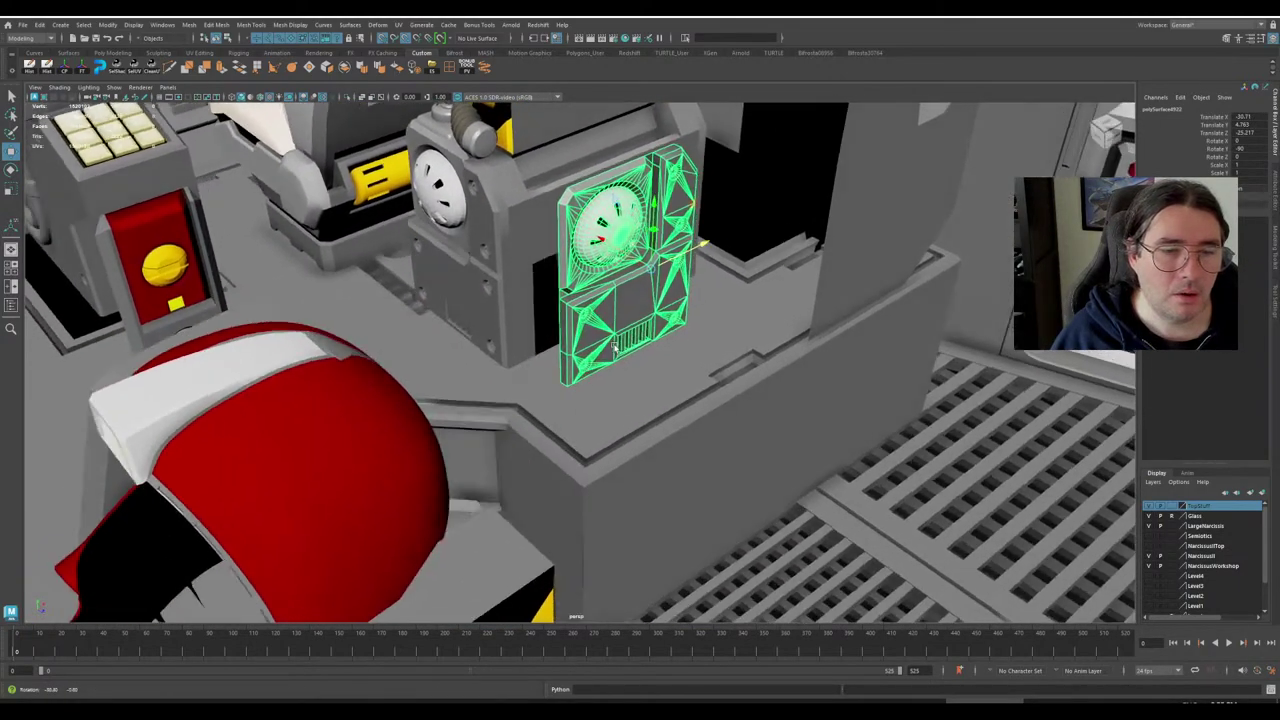
pyautogui.scroll(2, 610, 353)
pyautogui.press('d')
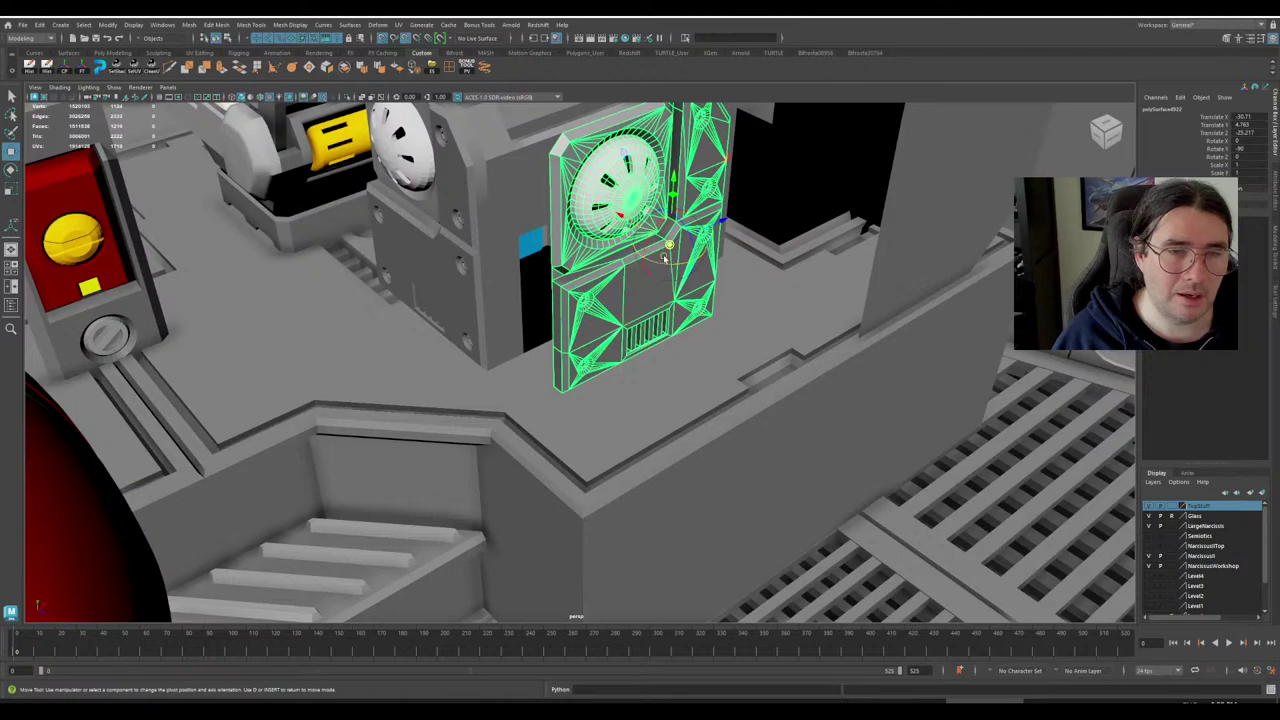
pyautogui.moveTo(668, 248); pyautogui.dragTo(567, 412)
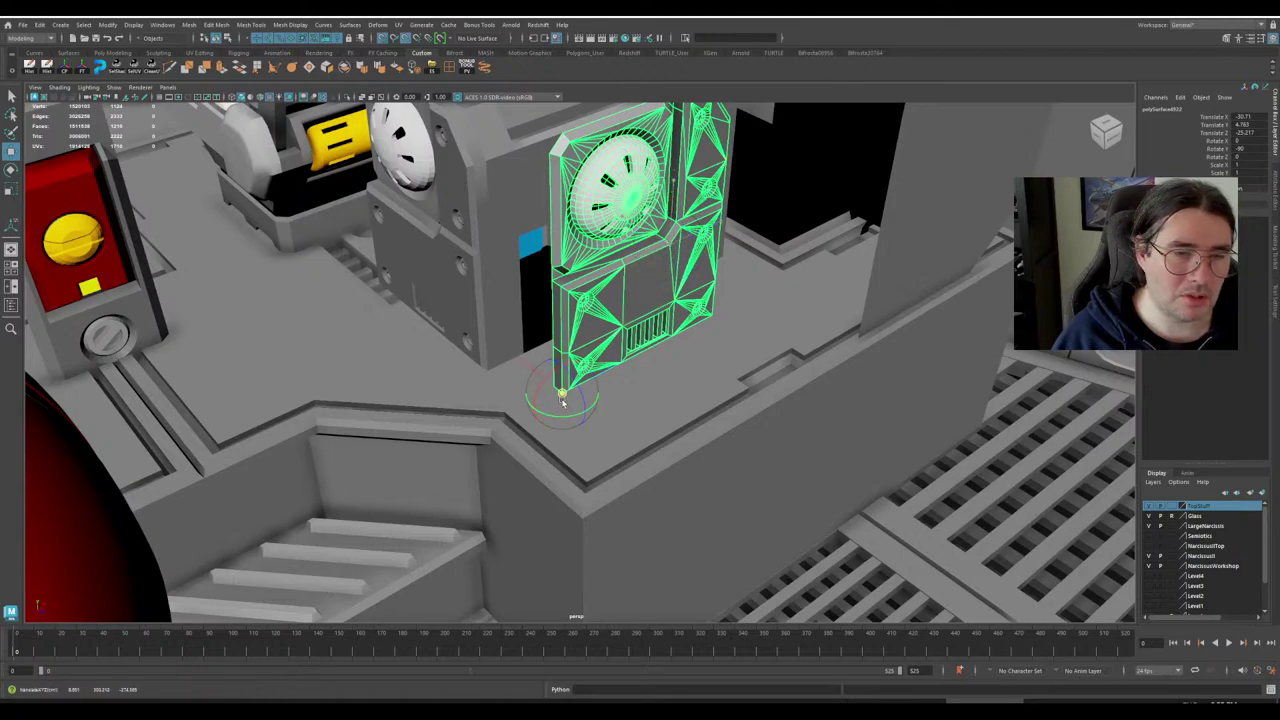
pyautogui.press('d')
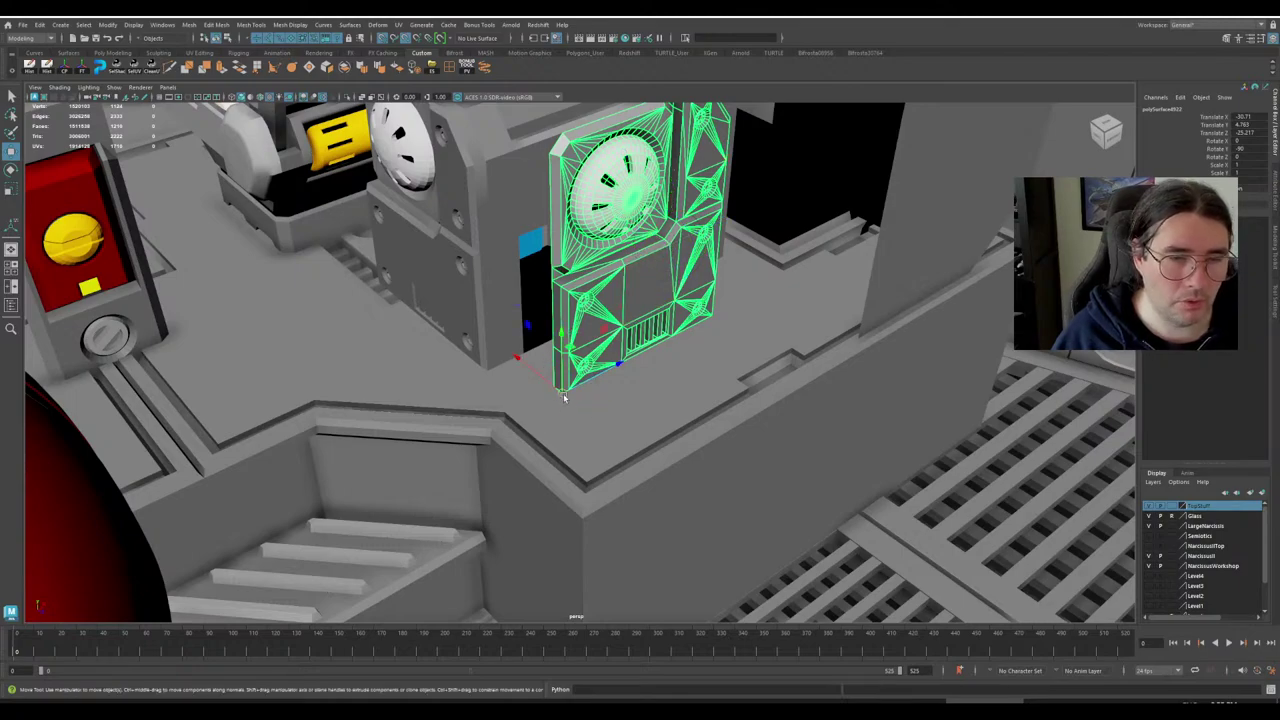
# Snap the plate's lower corner onto the raised platform's corner and align it with the platform's side edge.
pyautogui.moveTo(563, 397); pyautogui.dragTo(580, 452)
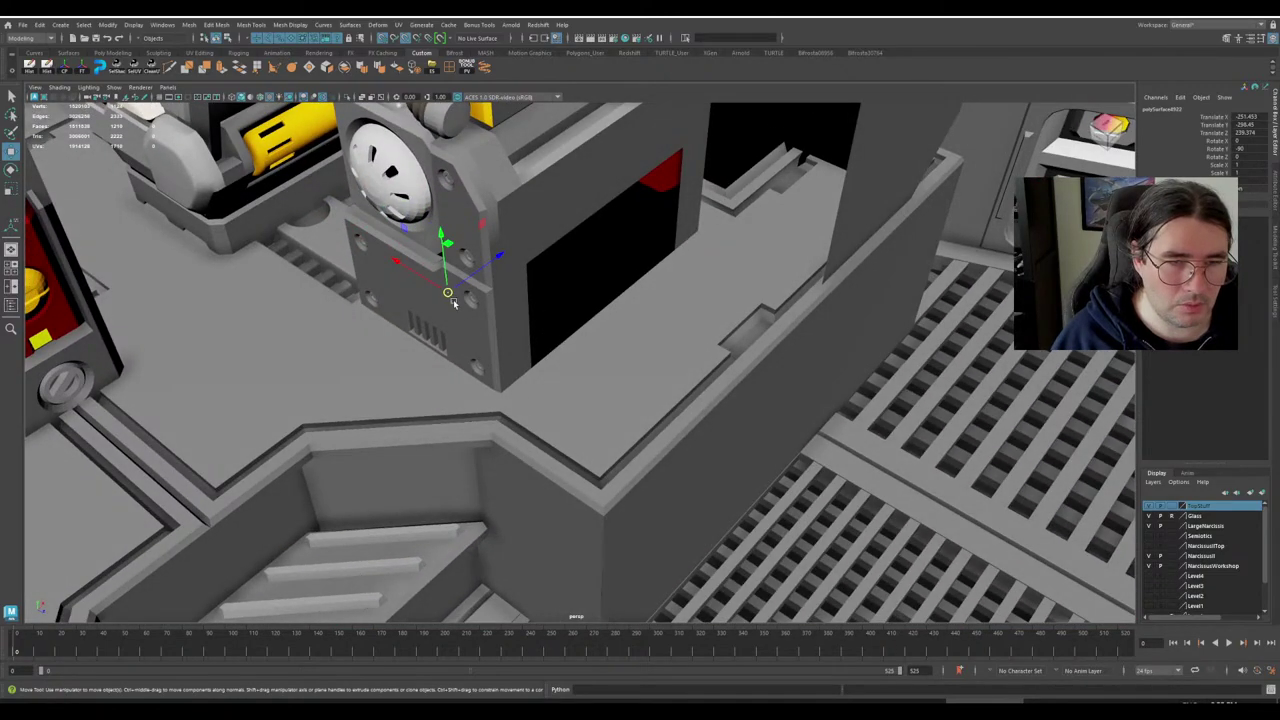
pyautogui.moveTo(453, 299); pyautogui.dragTo(504, 336)
pyautogui.moveTo(592, 469); pyautogui.dragTo(562, 453)
pyautogui.scroll(4, 572, 455)
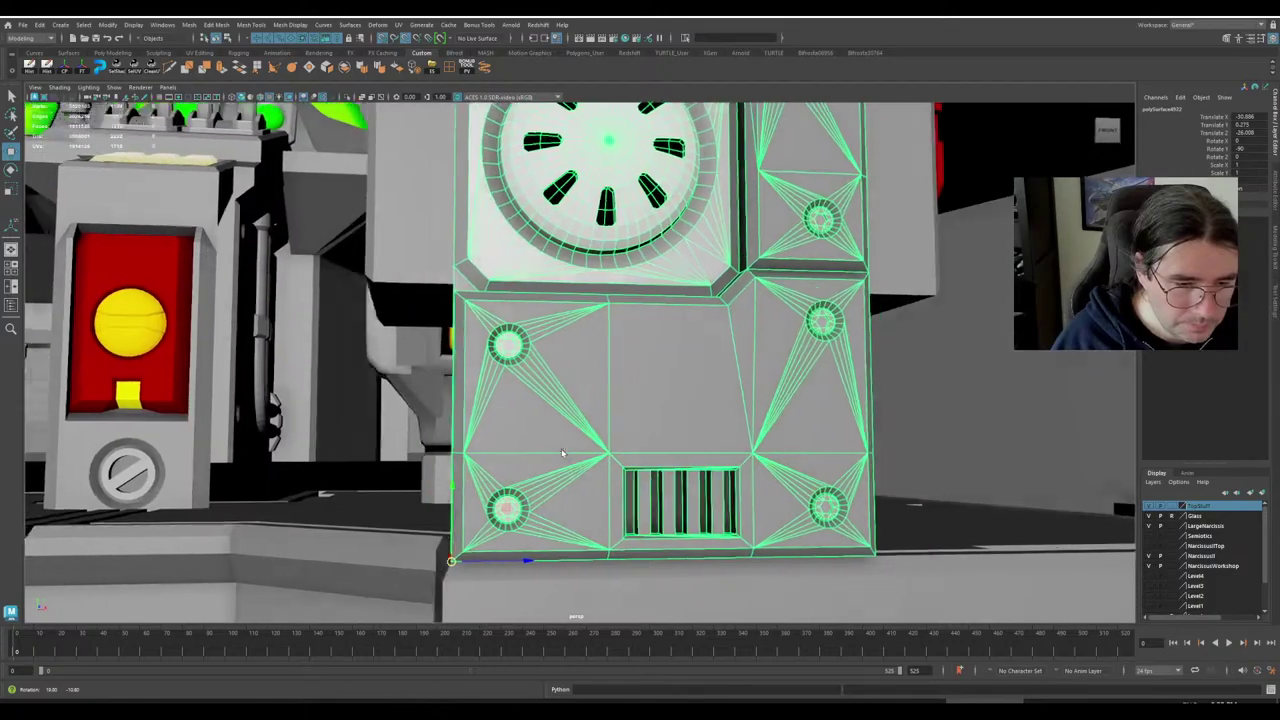
pyautogui.keyDown('alt'); pyautogui.moveTo(562, 453); pyautogui.dragTo(640, 256, button='middle'); pyautogui.keyUp('alt')
pyautogui.scroll(3, 567, 367)
pyautogui.moveTo(541, 366); pyautogui.dragTo(491, 410)
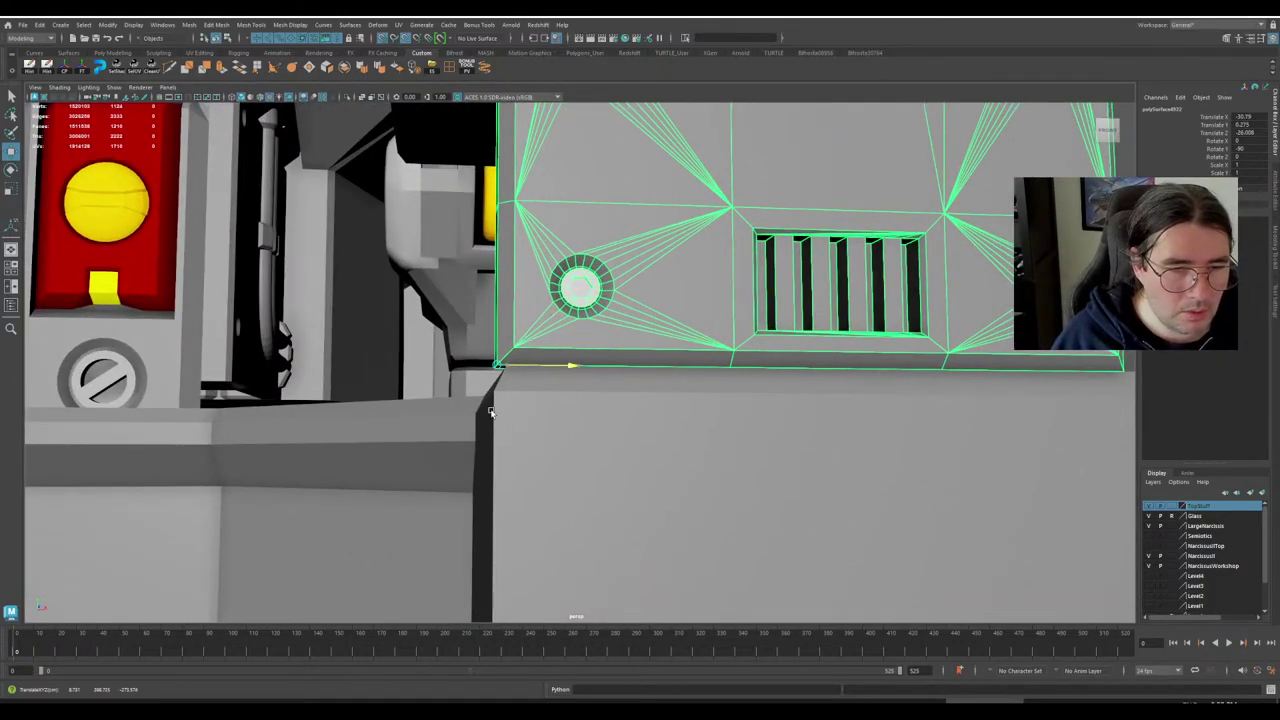
# Examine how the plate sits on the platform's corner from several distances and angles.
pyautogui.scroll(-4, 497, 405)
pyautogui.keyDown('alt'); pyautogui.moveTo(600, 335); pyautogui.dragTo(480, 518, button='middle'); pyautogui.keyUp('alt')
pyautogui.scroll(-5, 515, 500)
pyautogui.keyDown('alt'); pyautogui.moveTo(520, 498); pyautogui.dragTo(616, 502); pyautogui.keyUp('alt')
pyautogui.scroll(-4, 597, 320)
pyautogui.keyDown('alt'); pyautogui.moveTo(601, 318); pyautogui.dragTo(550, 410); pyautogui.keyUp('alt')
pyautogui.scroll(5, 615, 388)
pyautogui.keyDown('alt'); pyautogui.moveTo(552, 420); pyautogui.dragTo(566, 370, button='middle'); pyautogui.keyUp('alt')
pyautogui.scroll(4, 580, 371)
pyautogui.keyDown('alt'); pyautogui.moveTo(586, 371); pyautogui.dragTo(576, 330); pyautogui.keyUp('alt')
pyautogui.scroll(3, 575, 328)
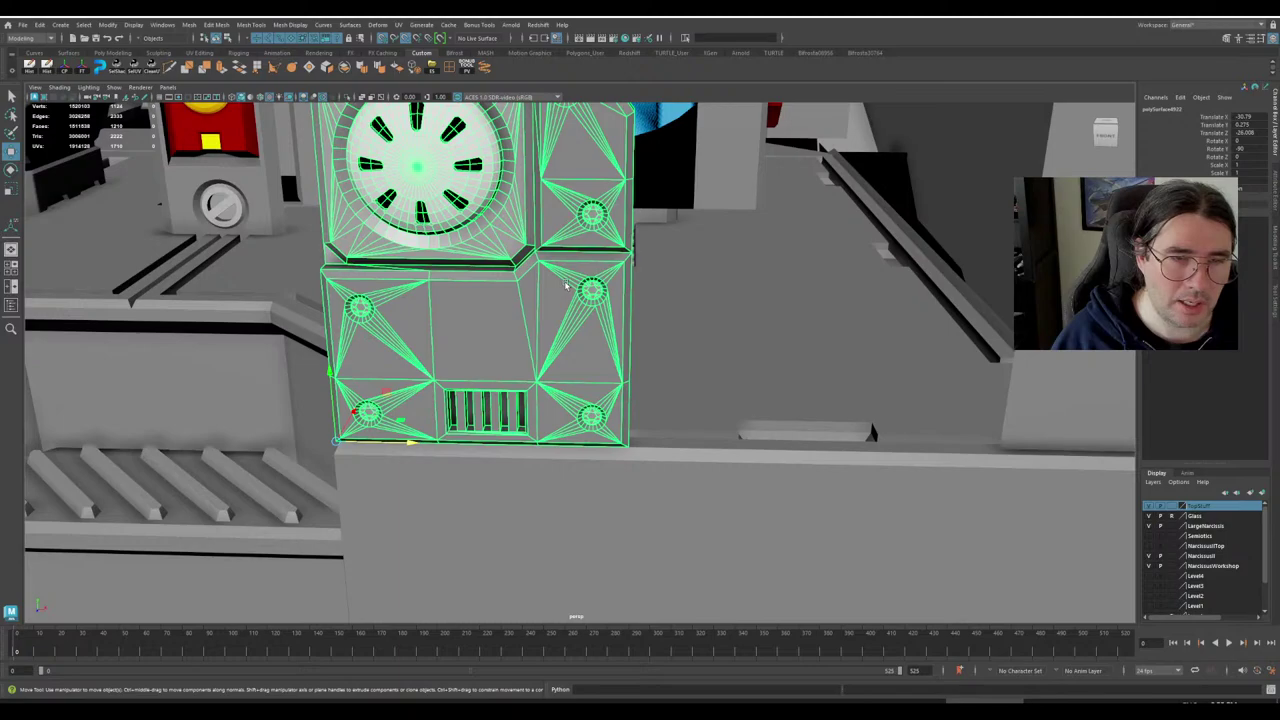
# Stretch the plate along the platform by moving its end vertices, including the four end bolts, to the platform's far end.
pyautogui.moveTo(566, 287); pyautogui.dragTo(524, 286, button='right')
pyautogui.scroll(-3, 551, 283)
pyautogui.keyDown('alt'); pyautogui.moveTo(551, 285); pyautogui.dragTo(569, 350, button='middle'); pyautogui.keyUp('alt')
pyautogui.moveTo(684, 364); pyautogui.dragTo(748, 530)
pyautogui.press('d')
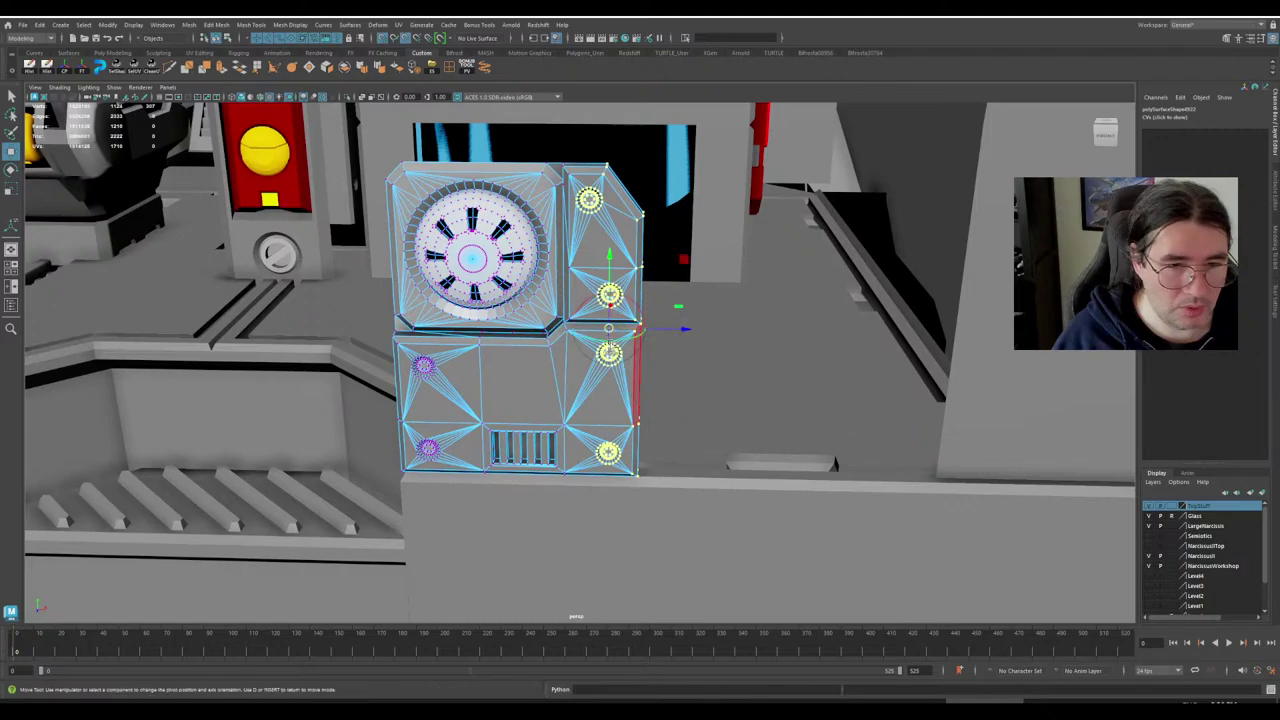
pyautogui.moveTo(612, 322); pyautogui.dragTo(952, 469)
pyautogui.press('d')
pyautogui.keyDown('alt'); pyautogui.moveTo(952, 469); pyautogui.dragTo(870, 460, button='right'); pyautogui.keyUp('alt')
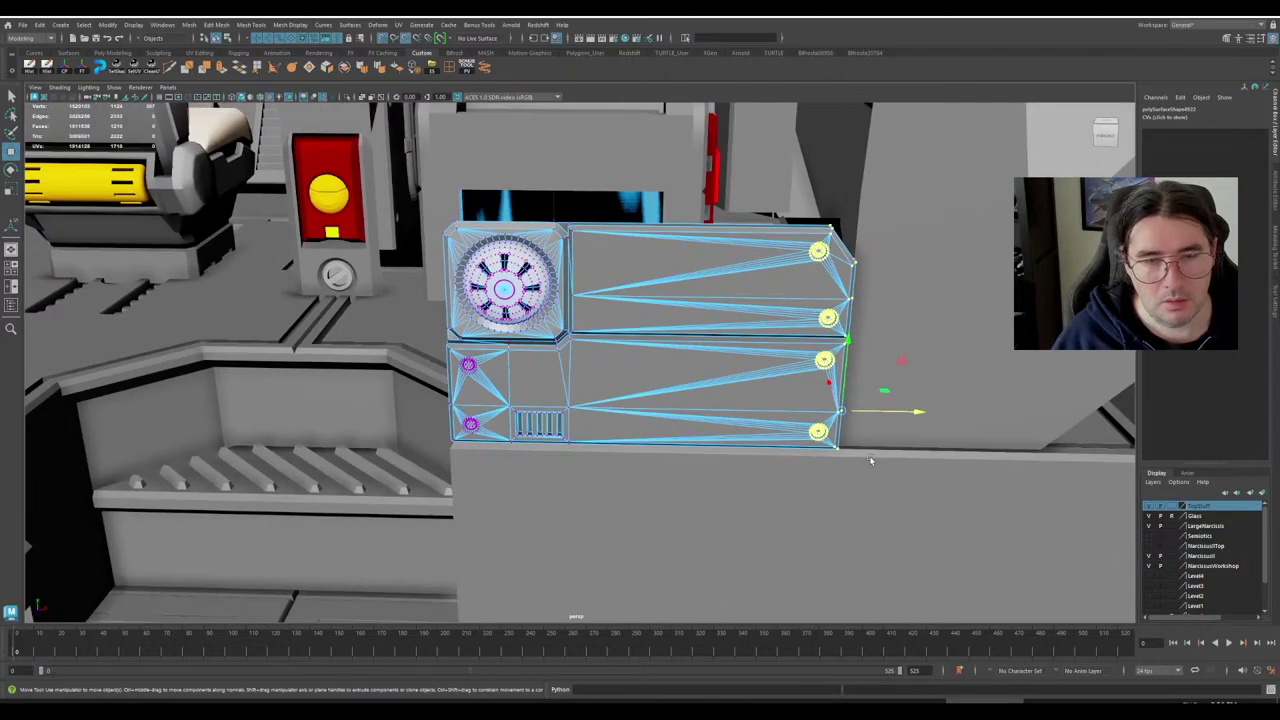
pyautogui.keyDown('alt'); pyautogui.moveTo(870, 460); pyautogui.dragTo(673, 443); pyautogui.keyUp('alt')
pyautogui.scroll(4, 748, 434)
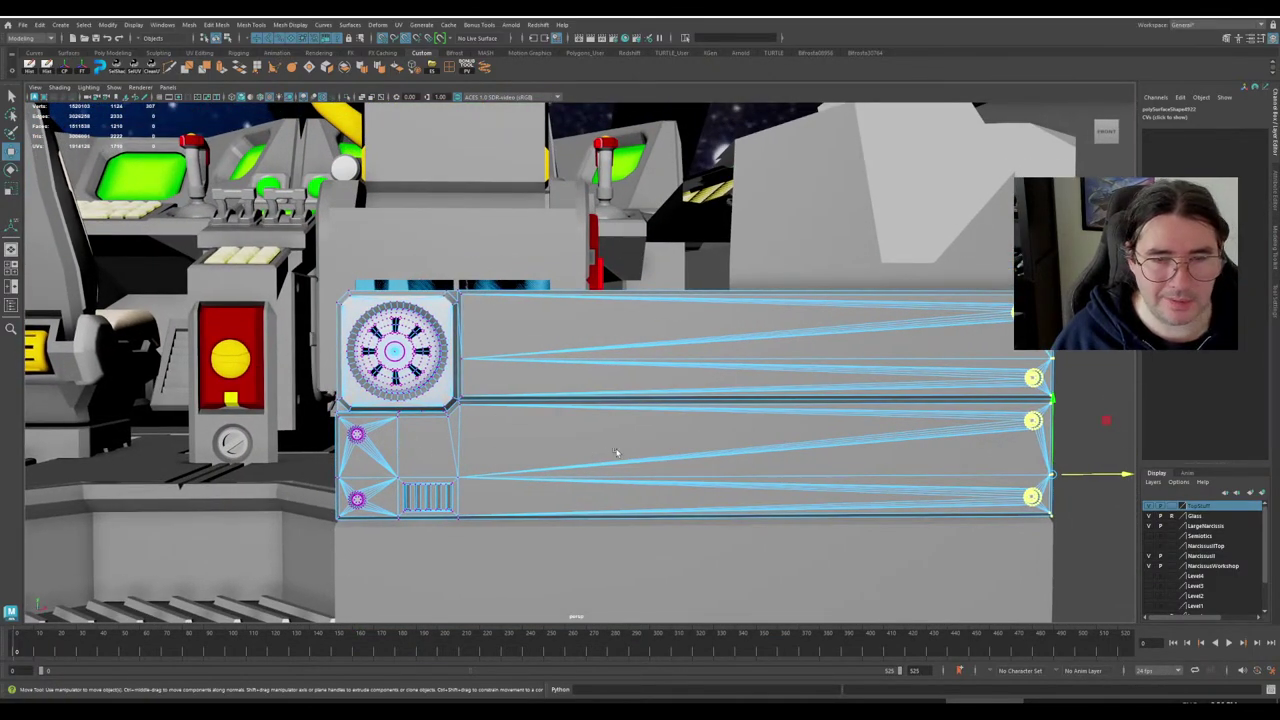
# Select the plate's upper vertices, including the dial and upper bolts, and raise them to make the plate taller.
pyautogui.keyDown('alt'); pyautogui.moveTo(760, 435); pyautogui.dragTo(611, 463); pyautogui.keyUp('alt')
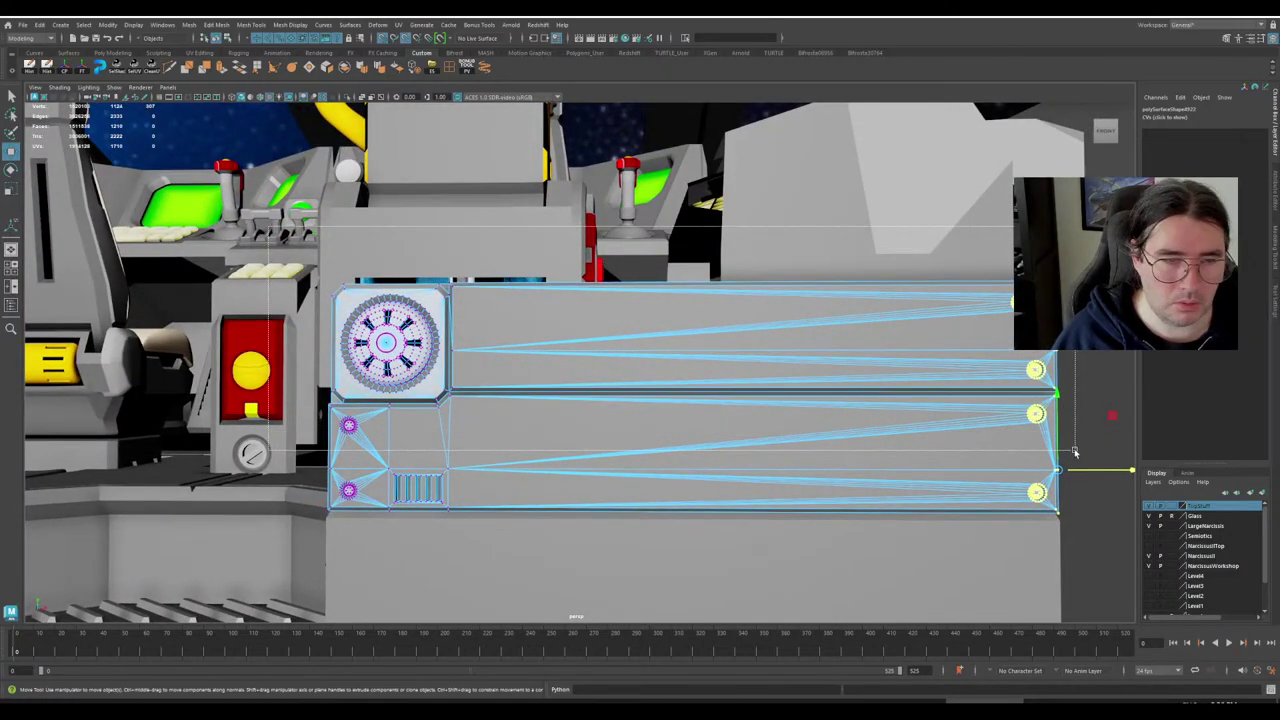
pyautogui.moveTo(720, 430)
pyautogui.keyDown('alt'); pyautogui.mouseDown()
pyautogui.moveTo(760, 434)
pyautogui.moveTo(713, 433)
pyautogui.mouseUp(); pyautogui.keyUp('alt')
pyautogui.keyDown('alt'); pyautogui.moveTo(692, 386); pyautogui.dragTo(760, 451, button='middle'); pyautogui.keyUp('alt')
pyautogui.moveTo(760, 450); pyautogui.dragTo(684, 421)
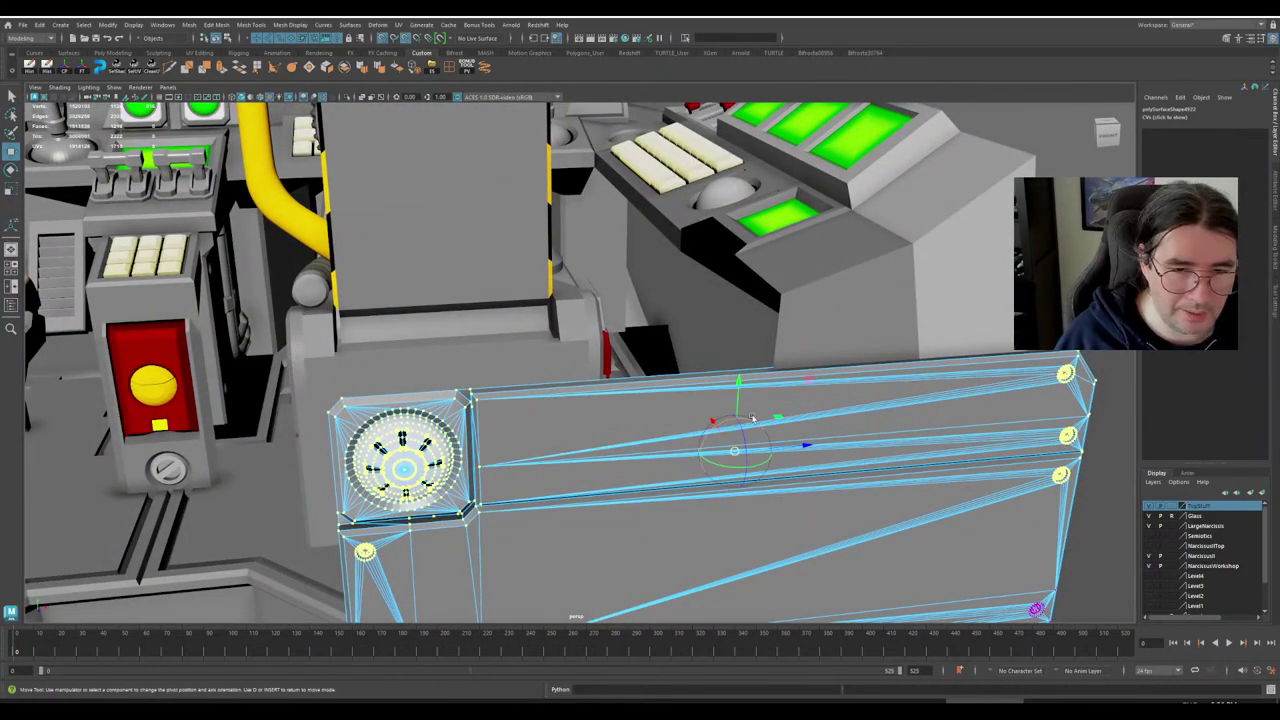
pyautogui.press('e')
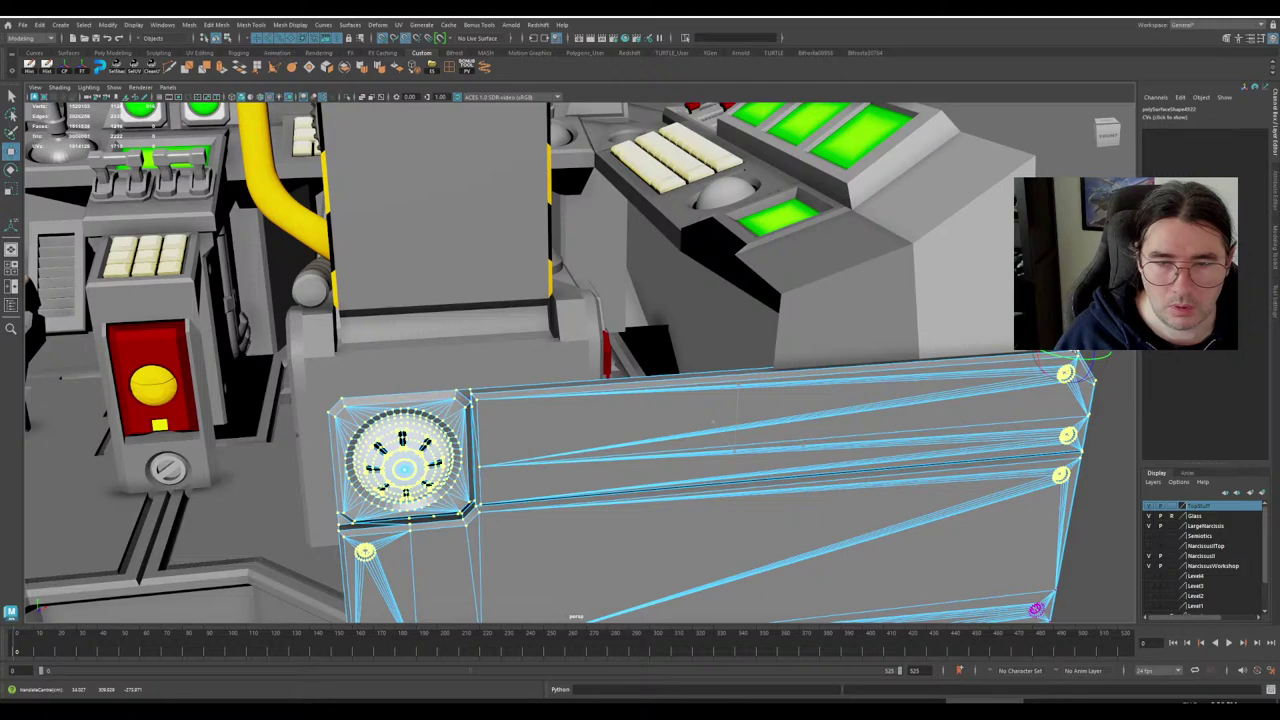
pyautogui.press('w')
pyautogui.moveTo(846, 338); pyautogui.dragTo(846, 279)
pyautogui.moveTo(845, 278); pyautogui.dragTo(868, 258, button='middle')
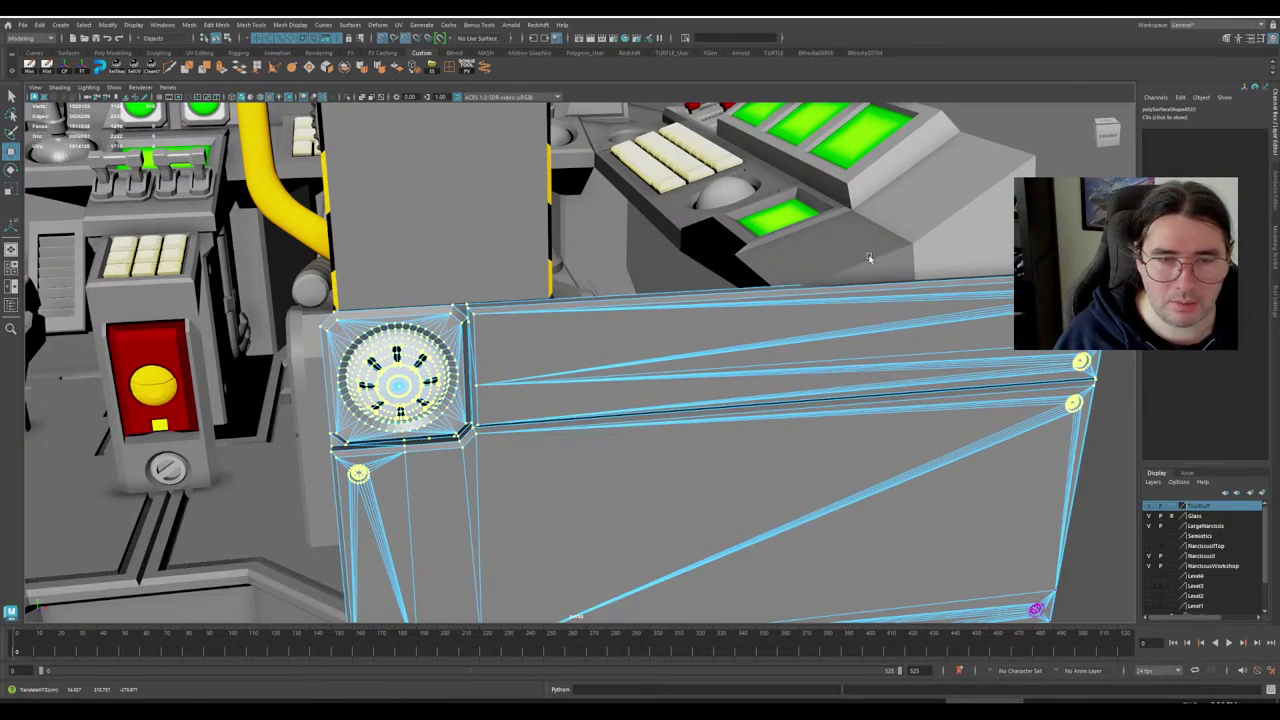
pyautogui.press('w')
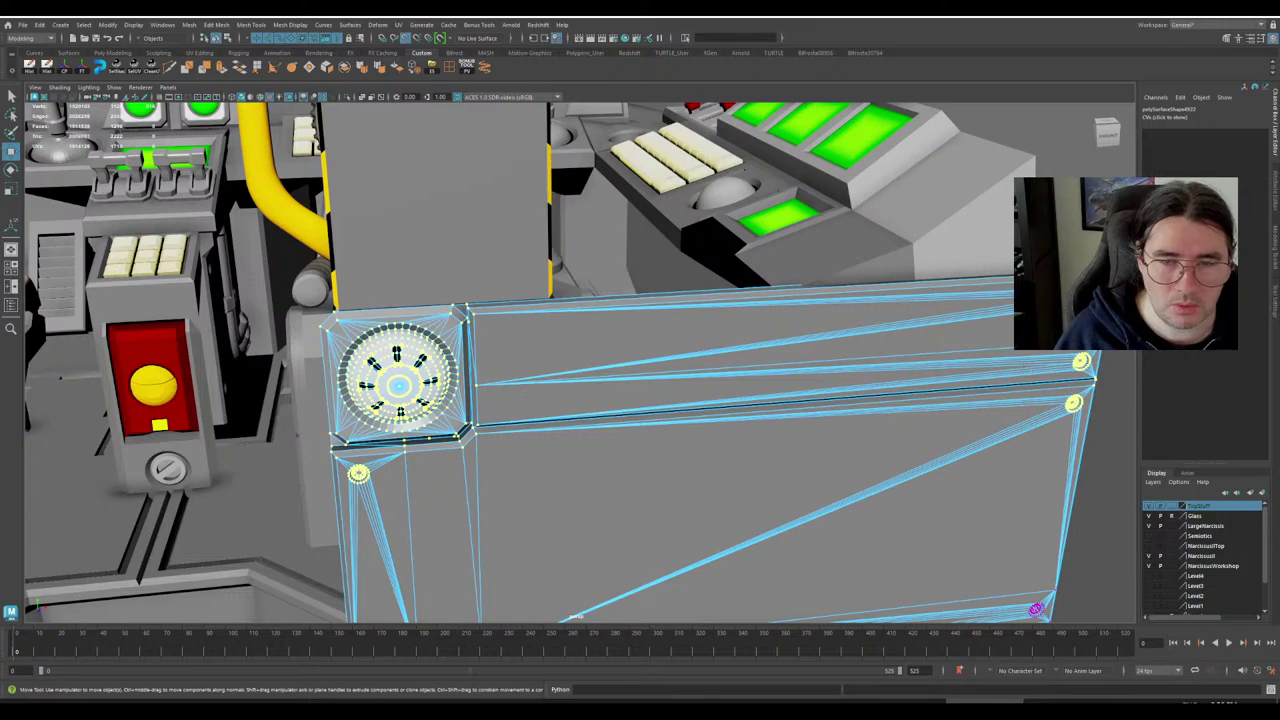
# Hide the roof layer and view the enlarged plate on the platform from above.
pyautogui.moveTo(906, 215); pyautogui.dragTo(600, 305)
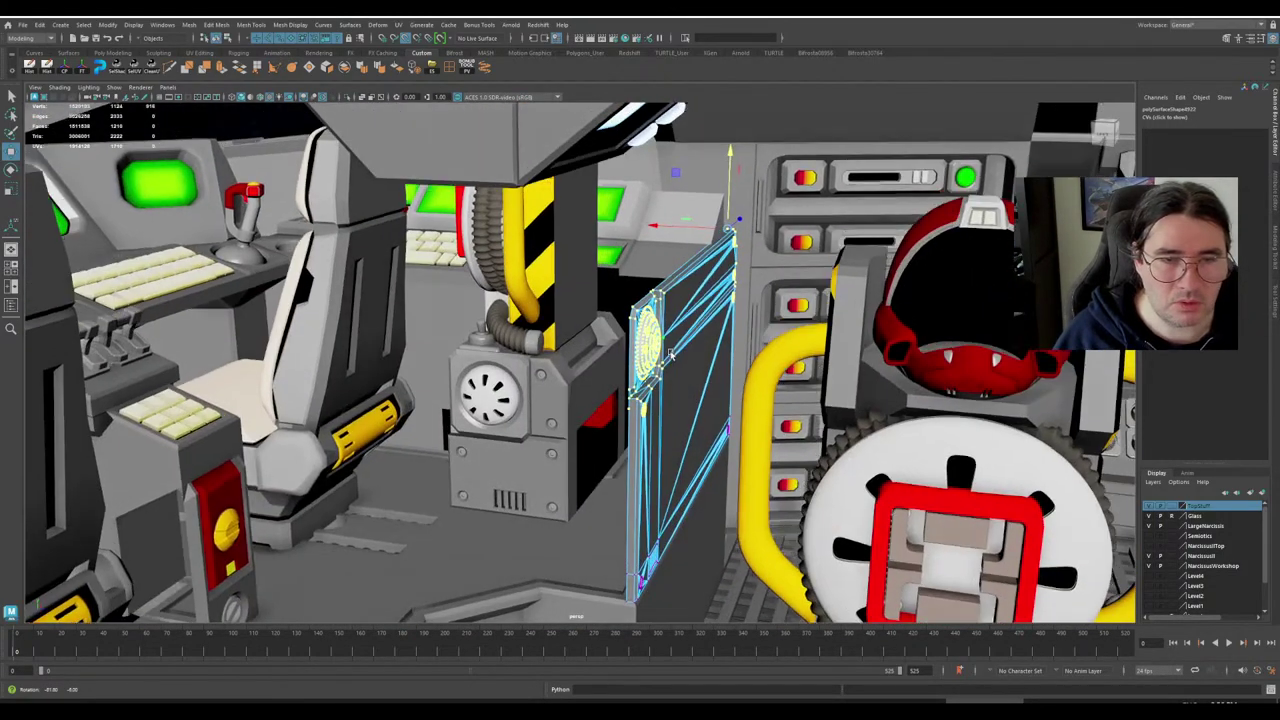
pyautogui.click(1147, 507)
pyautogui.scroll(-5, 1095, 557)
pyautogui.keyDown('alt'); pyautogui.moveTo(1095, 557); pyautogui.dragTo(870, 580); pyautogui.keyUp('alt')
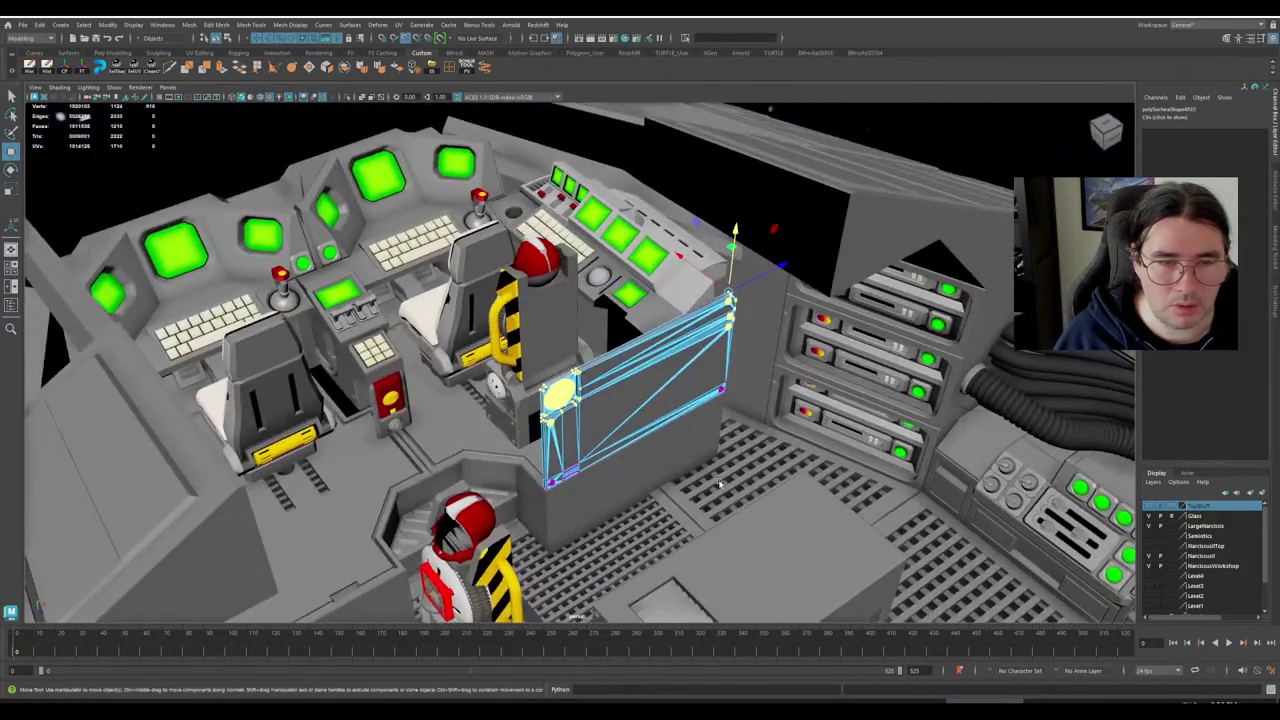
# Return the platform's side plate from vertex editing to object mode and deselect it.
pyautogui.scroll(4, 690, 478)
pyautogui.keyDown('alt'); pyautogui.moveTo(690, 478); pyautogui.dragTo(602, 351); pyautogui.keyUp('alt')
pyautogui.scroll(3, 640, 455)
pyautogui.scroll(-4, 592, 420)
pyautogui.moveTo(602, 353); pyautogui.dragTo(648, 334, button='right')
pyautogui.scroll(-5, 731, 317)
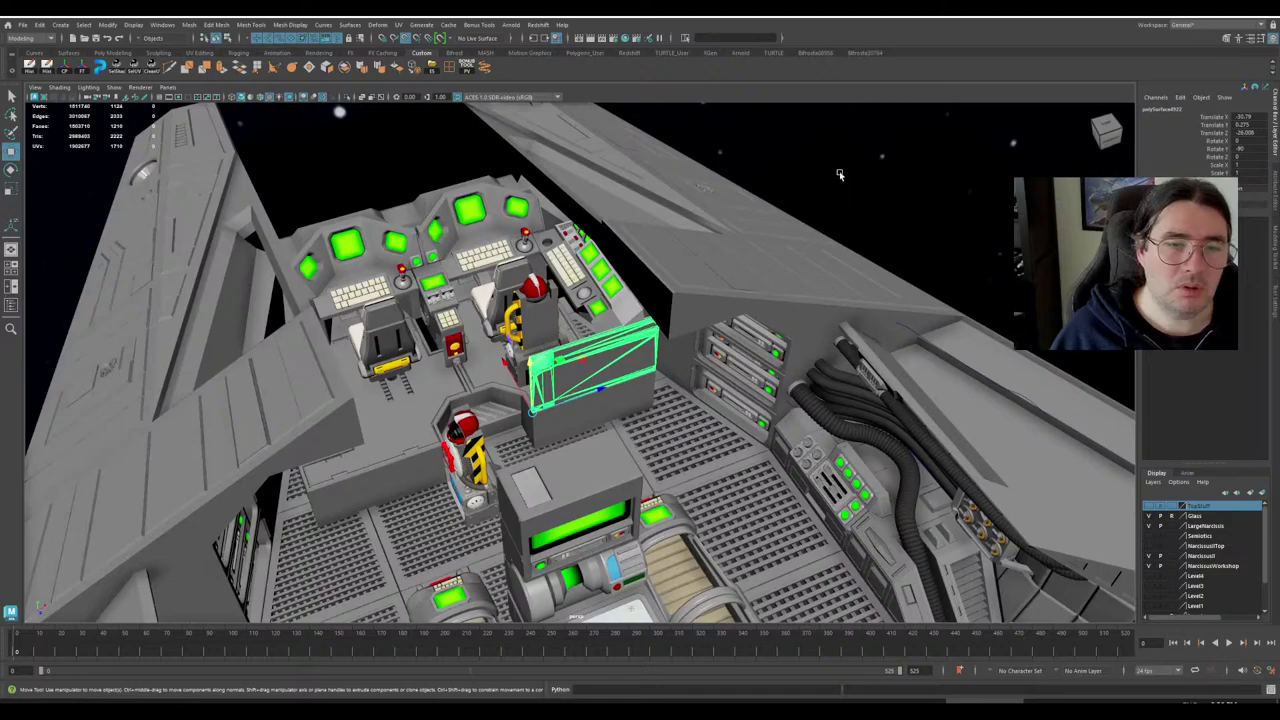
pyautogui.click(840, 174)
# Examine the enlarged side plate's dial, bolts and vent slots up close, and its fit within the cabin from above.
pyautogui.scroll(4, 664, 370)
pyautogui.keyDown('alt'); pyautogui.moveTo(664, 370); pyautogui.dragTo(589, 423); pyautogui.keyUp('alt')
pyautogui.scroll(5, 566, 405)
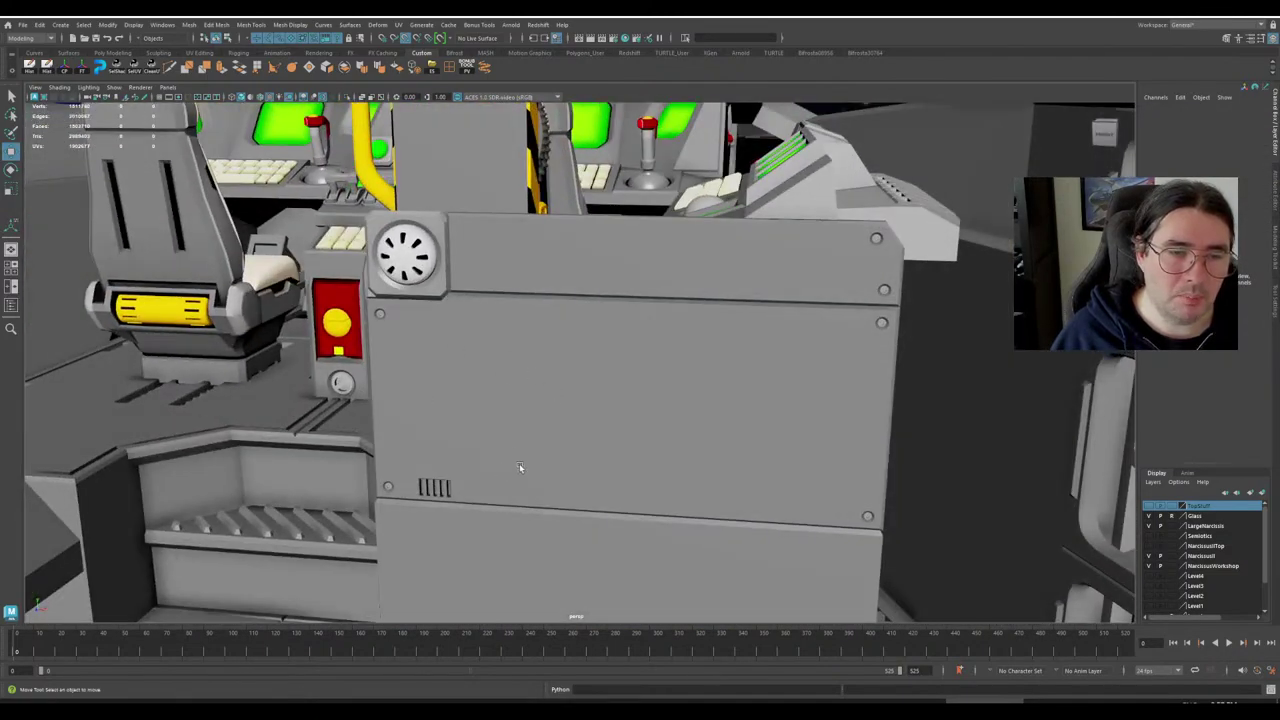
pyautogui.keyDown('alt'); pyautogui.moveTo(508, 468); pyautogui.dragTo(549, 335, button='middle'); pyautogui.keyUp('alt')
pyautogui.scroll(3, 562, 400)
pyautogui.scroll(4, 549, 330)
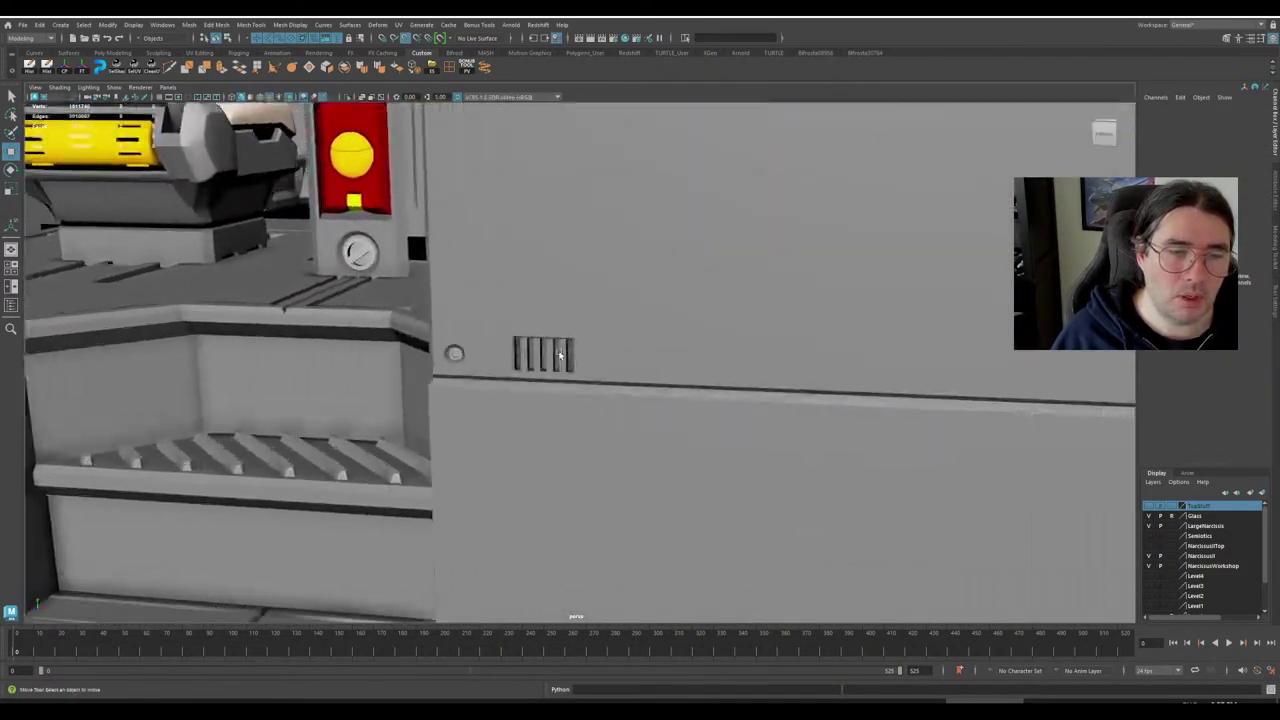
pyautogui.click(547, 313)
pyautogui.scroll(-4, 537, 347)
pyautogui.scroll(-5, 538, 315)
pyautogui.keyDown('alt'); pyautogui.moveTo(720, 322); pyautogui.dragTo(617, 418); pyautogui.keyUp('alt')
pyautogui.scroll(-8, 655, 398)
pyautogui.click(956, 264)
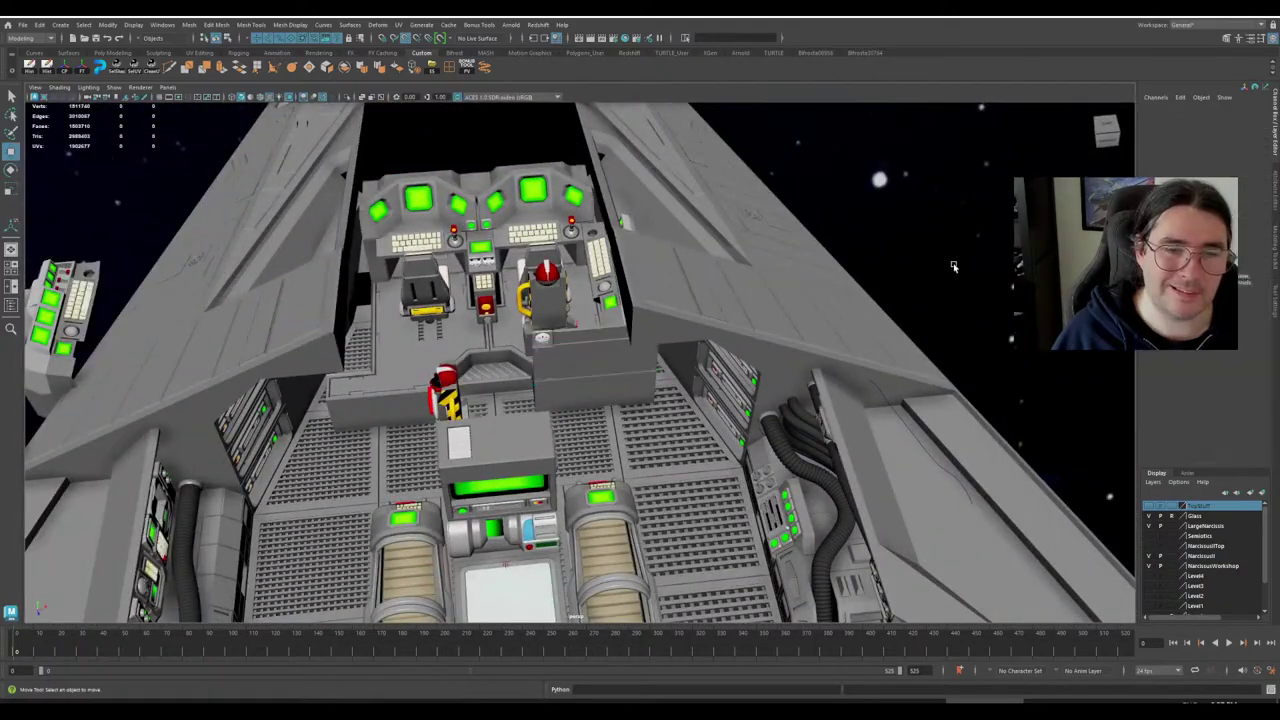
# Review the cockpit, raised platform and overall ship layout from inside the cabin, directly above and the side.
pyautogui.scroll(7, 800, 380)
pyautogui.keyDown('alt'); pyautogui.moveTo(798, 382); pyautogui.dragTo(591, 408); pyautogui.keyUp('alt')
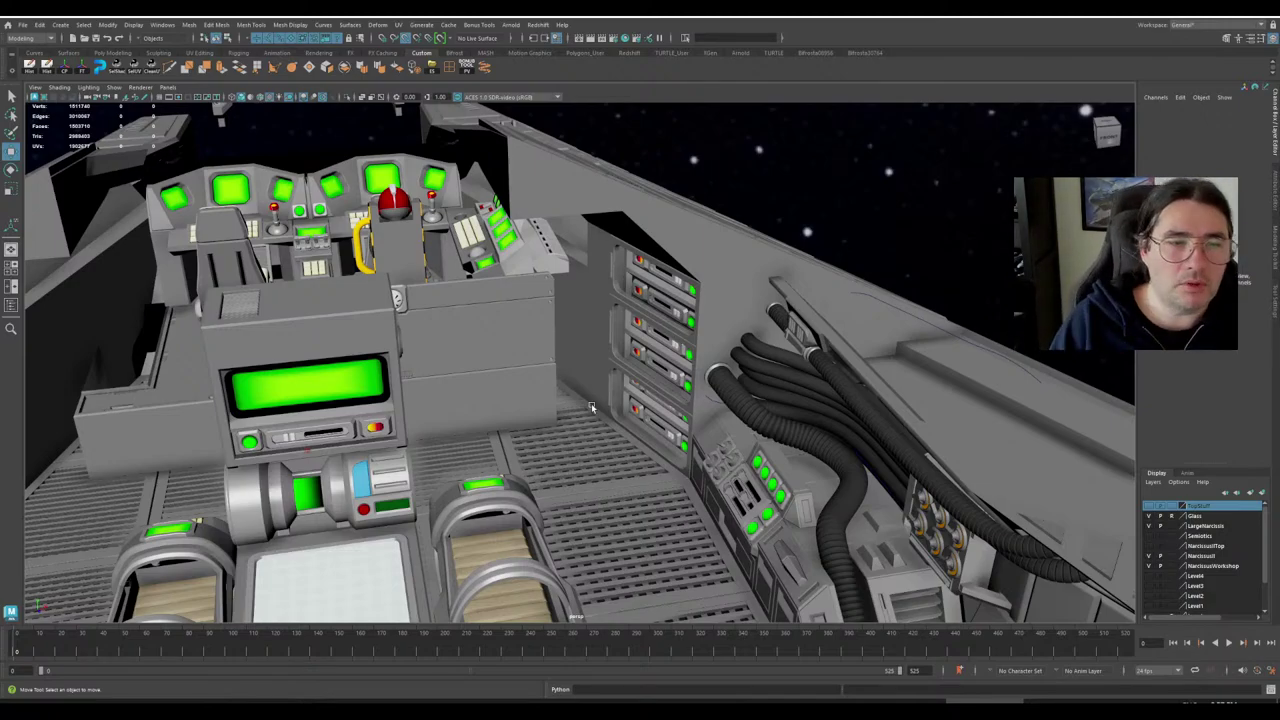
pyautogui.scroll(-4, 499, 332)
pyautogui.keyDown('alt'); pyautogui.moveTo(499, 332); pyautogui.dragTo(538, 422); pyautogui.keyUp('alt')
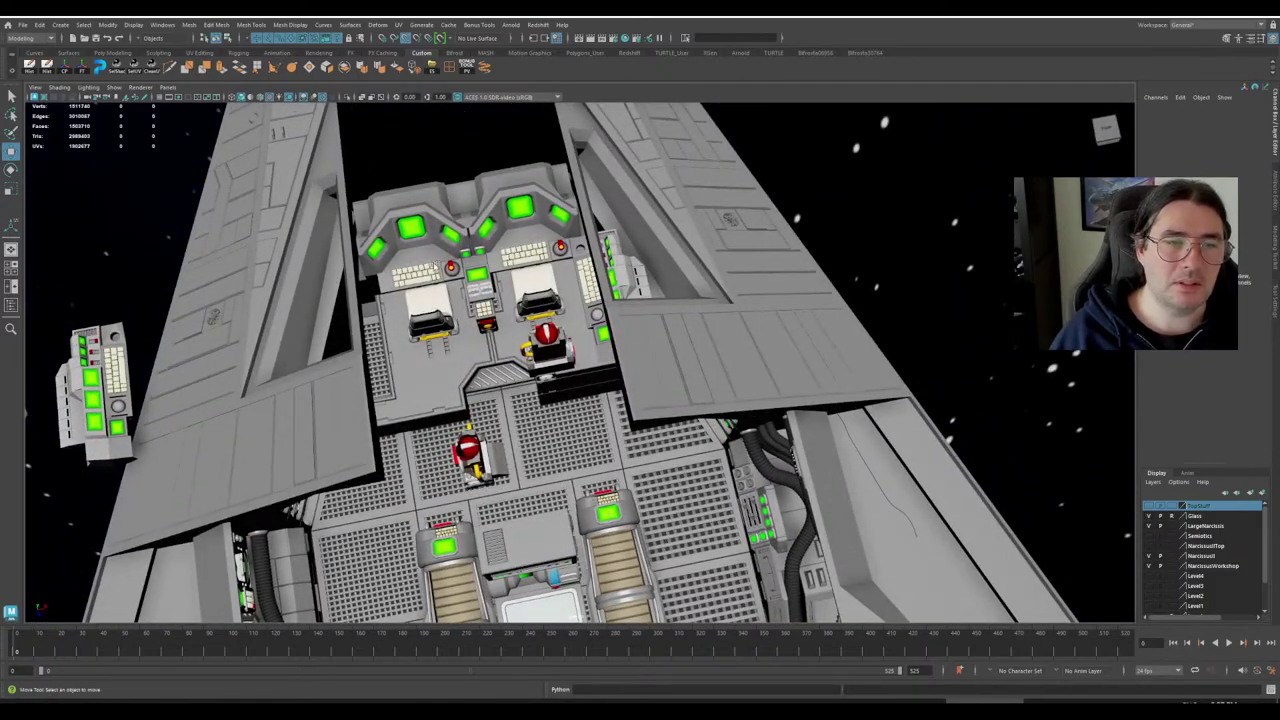
pyautogui.scroll(-3, 533, 336)
pyautogui.keyDown('alt'); pyautogui.moveTo(533, 336); pyautogui.dragTo(598, 342); pyautogui.keyUp('alt')
pyautogui.scroll(-2, 655, 362)
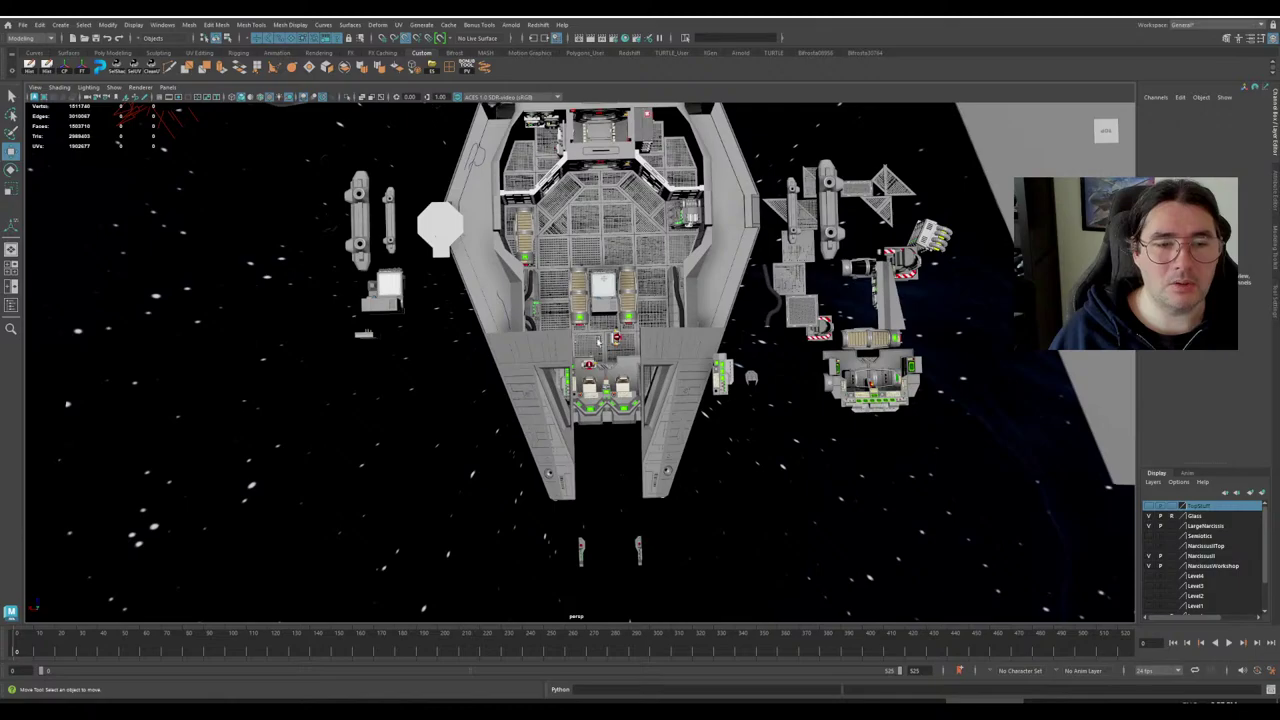
pyautogui.scroll(1, 629, 408)
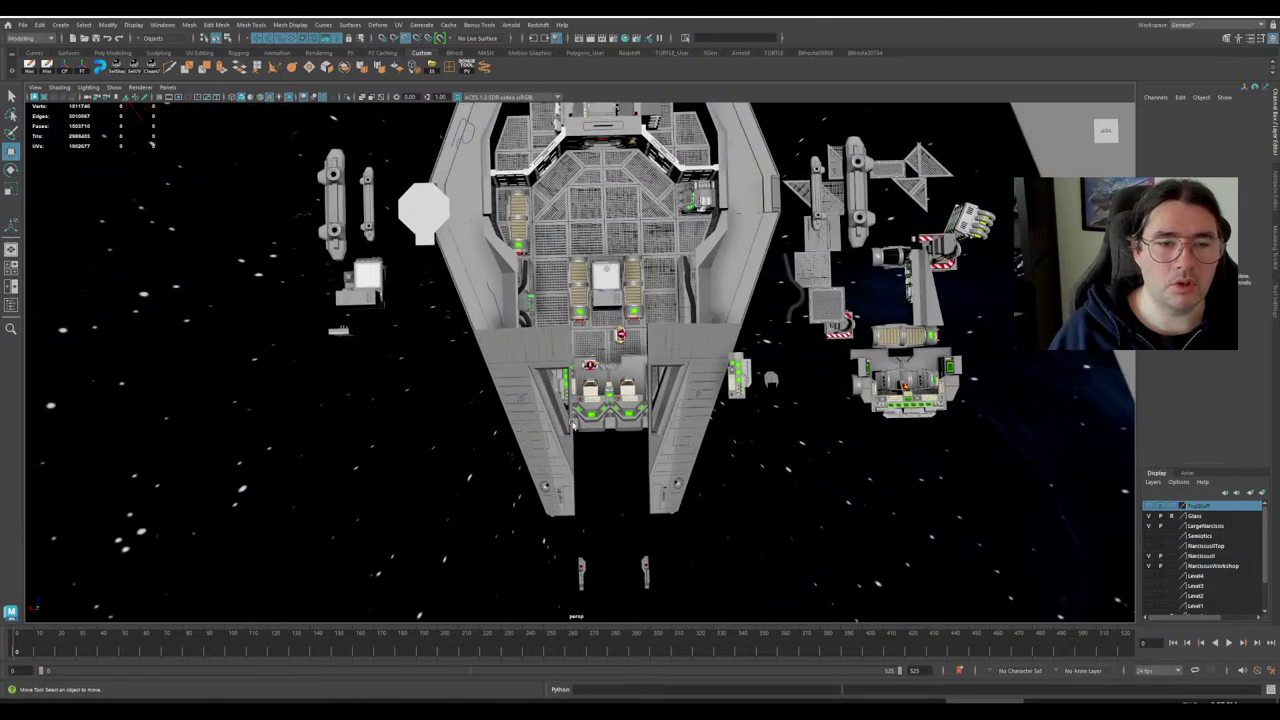
pyautogui.keyDown('alt'); pyautogui.moveTo(699, 503); pyautogui.dragTo(617, 467); pyautogui.keyUp('alt')
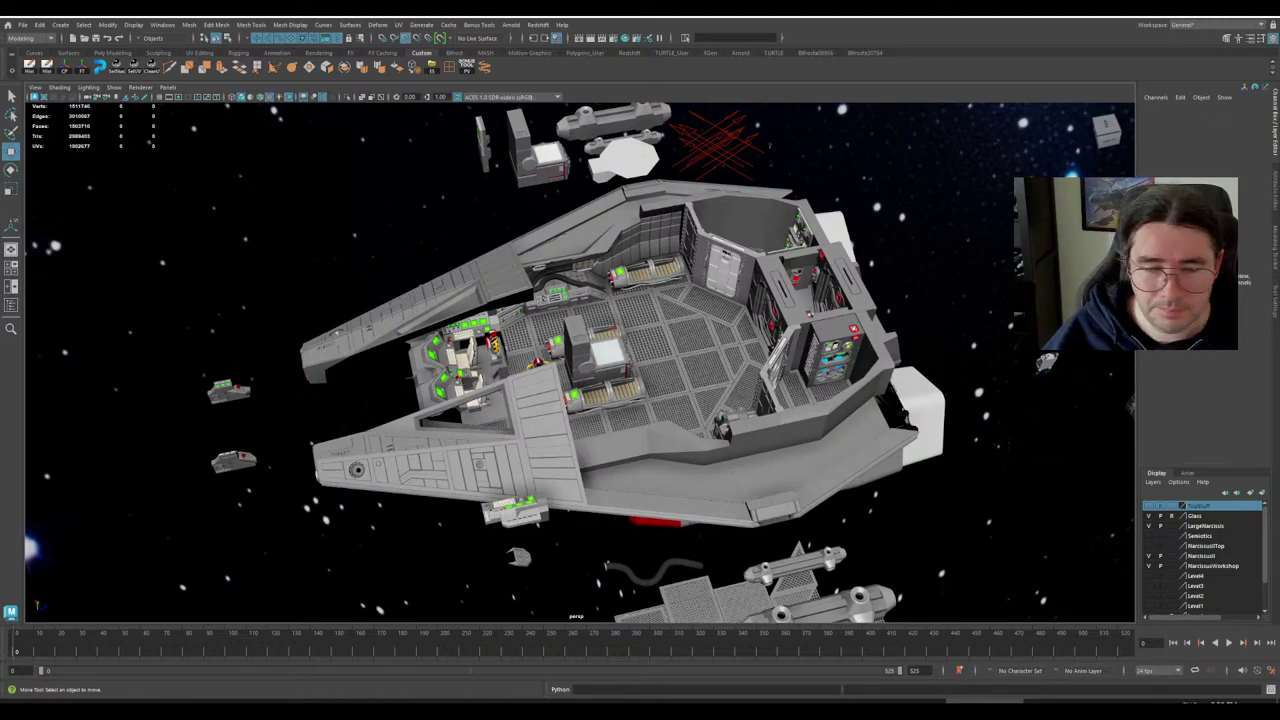
pyautogui.moveTo(640, 445)
pyautogui.keyDown('alt'); pyautogui.mouseDown()
pyautogui.moveTo(621, 486)
pyautogui.moveTo(637, 449)
pyautogui.mouseUp(); pyautogui.keyUp('alt')
pyautogui.scroll(10, 632, 459)
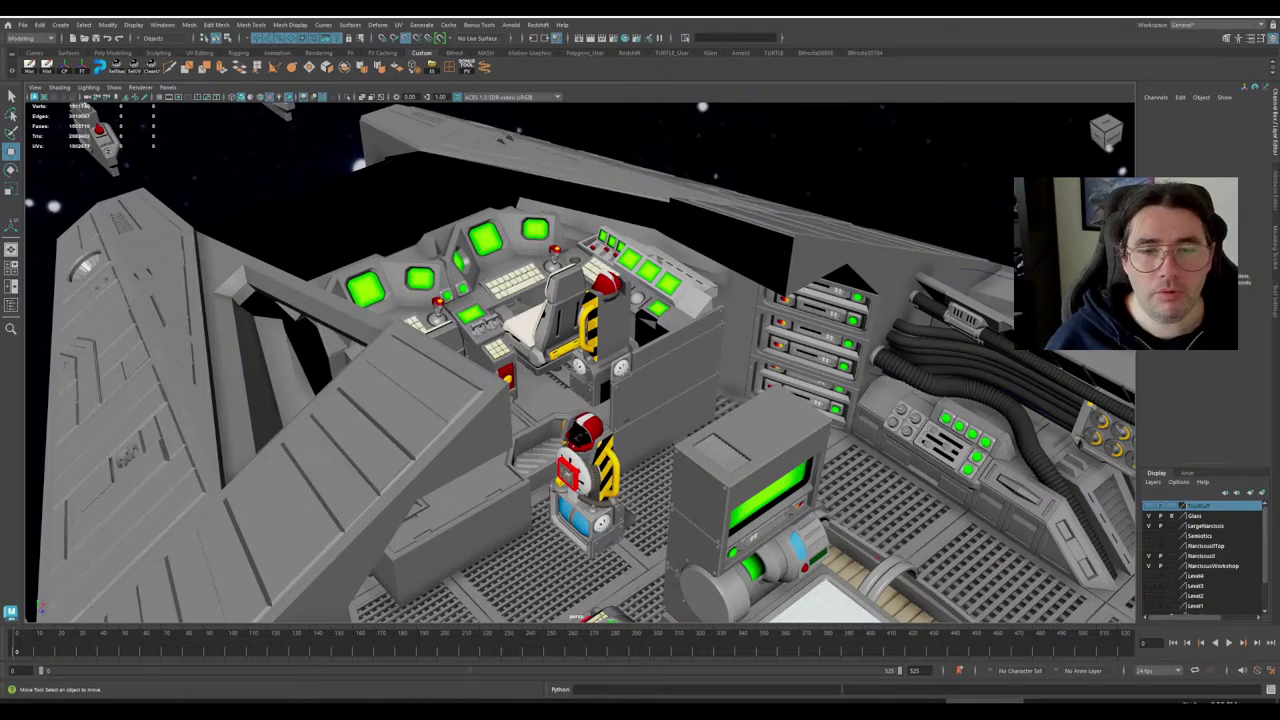
# Examine the rear cabin floor and side walls, and the side plate beside the suit stands and cockpit chairs.
pyautogui.scroll(-5, 1106, 363)
pyautogui.keyDown('alt'); pyautogui.moveTo(859, 554); pyautogui.dragTo(686, 371, button='middle'); pyautogui.keyUp('alt')
pyautogui.scroll(3, 686, 371)
pyautogui.keyDown('alt'); pyautogui.moveTo(686, 371); pyautogui.dragTo(643, 385); pyautogui.keyUp('alt')
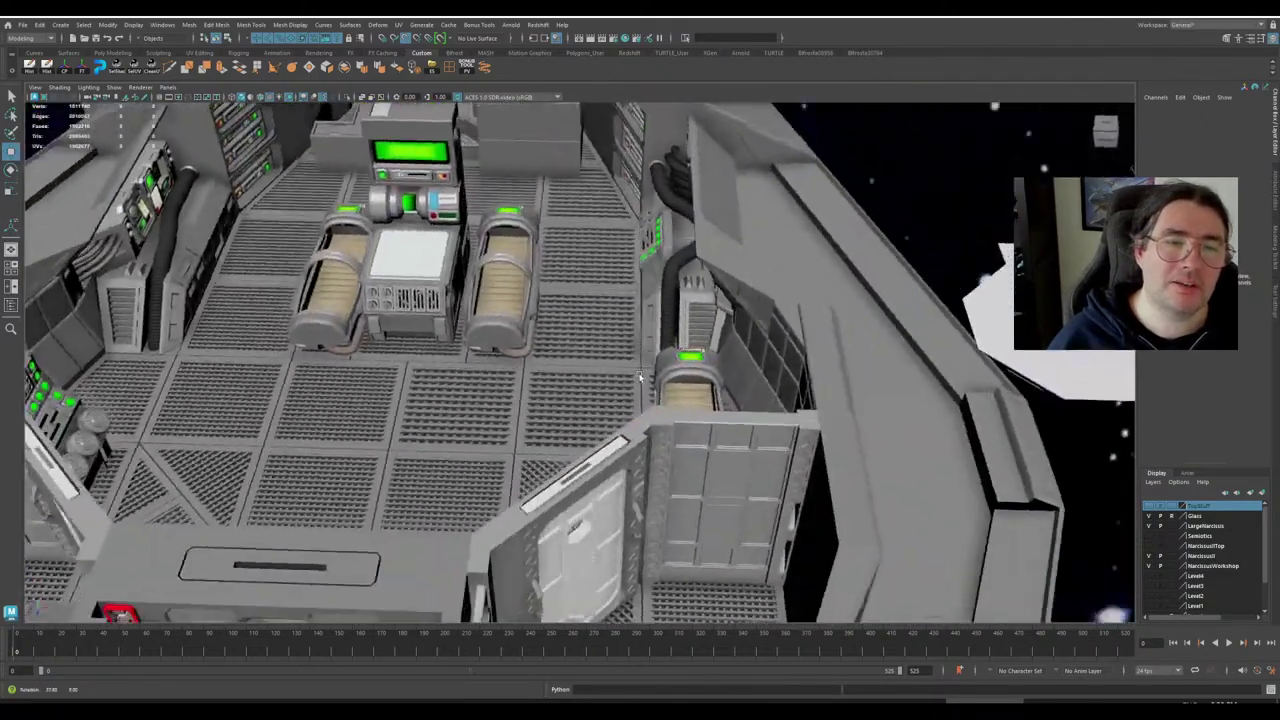
pyautogui.keyDown('alt'); pyautogui.moveTo(643, 385); pyautogui.dragTo(755, 444, button='middle'); pyautogui.keyUp('alt')
pyautogui.keyDown('alt'); pyautogui.moveTo(755, 444); pyautogui.dragTo(631, 357); pyautogui.keyUp('alt')
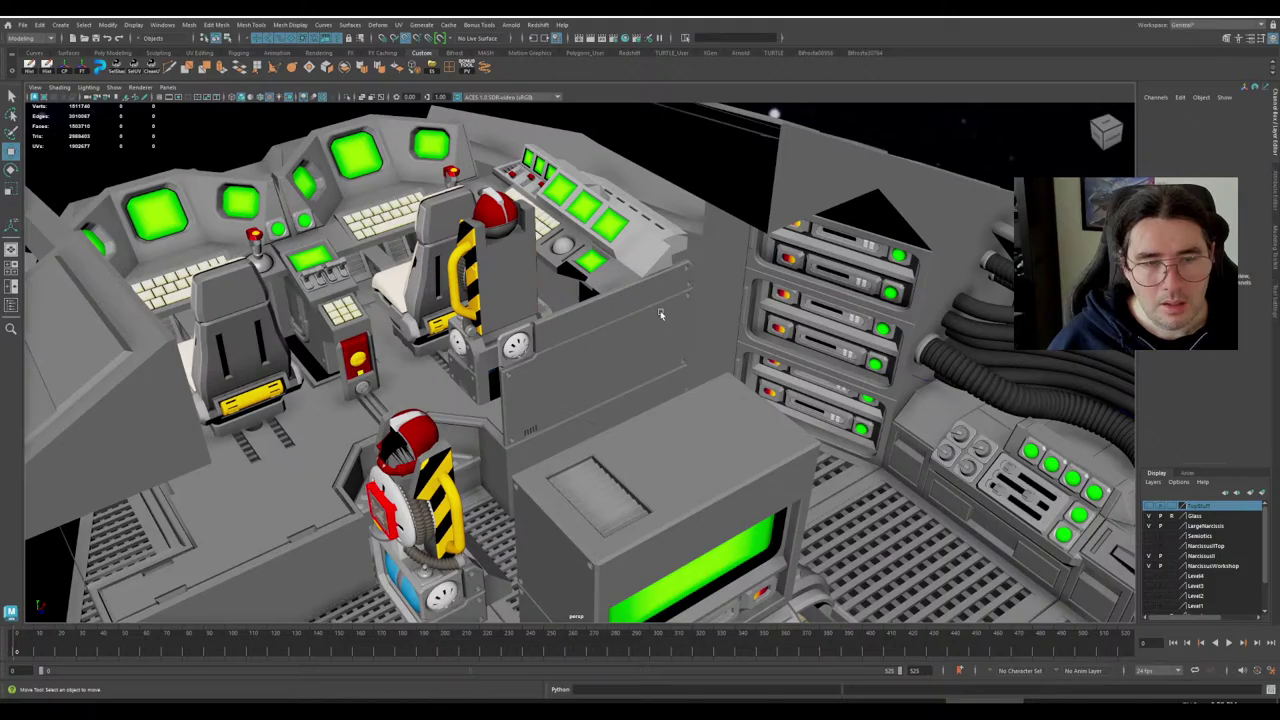
pyautogui.keyDown('alt'); pyautogui.moveTo(660, 314); pyautogui.dragTo(719, 316); pyautogui.keyUp('alt')
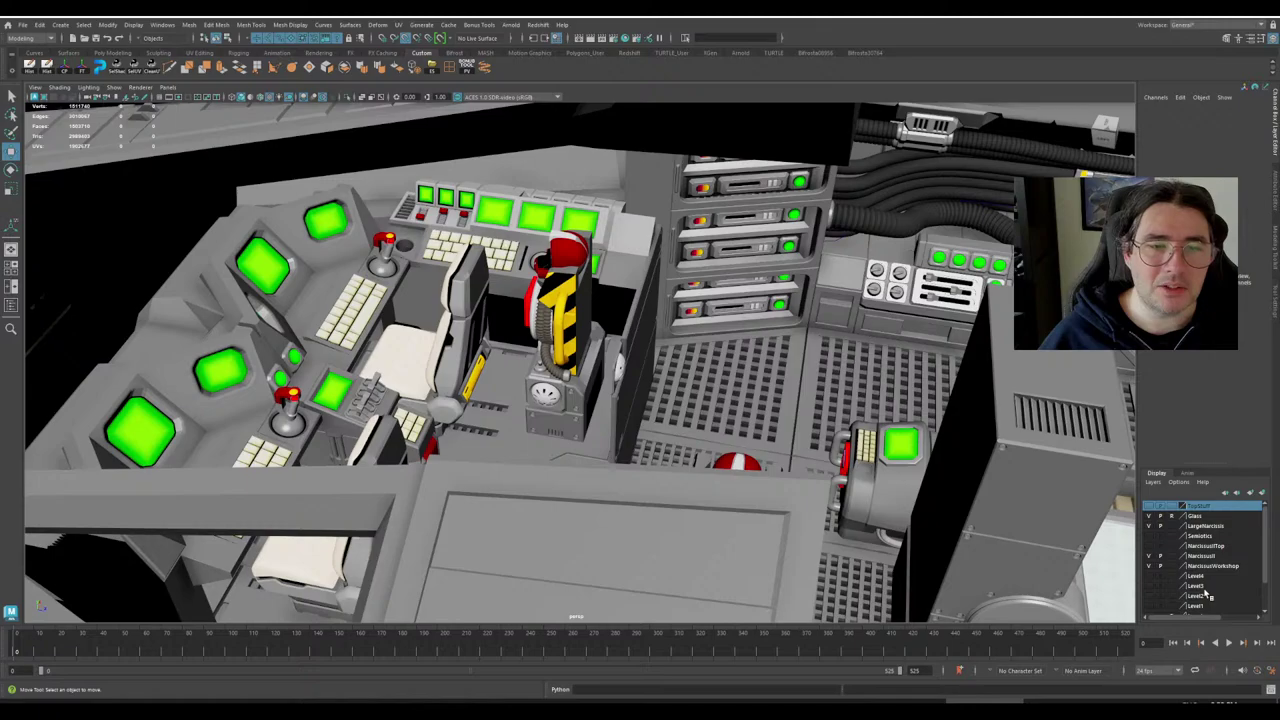
# Inspect the cockpit and cabin from the side and front, and compare the ship with the surrounding models.
pyautogui.keyDown('alt'); pyautogui.moveTo(1051, 551); pyautogui.dragTo(894, 534, button='right'); pyautogui.keyUp('alt')
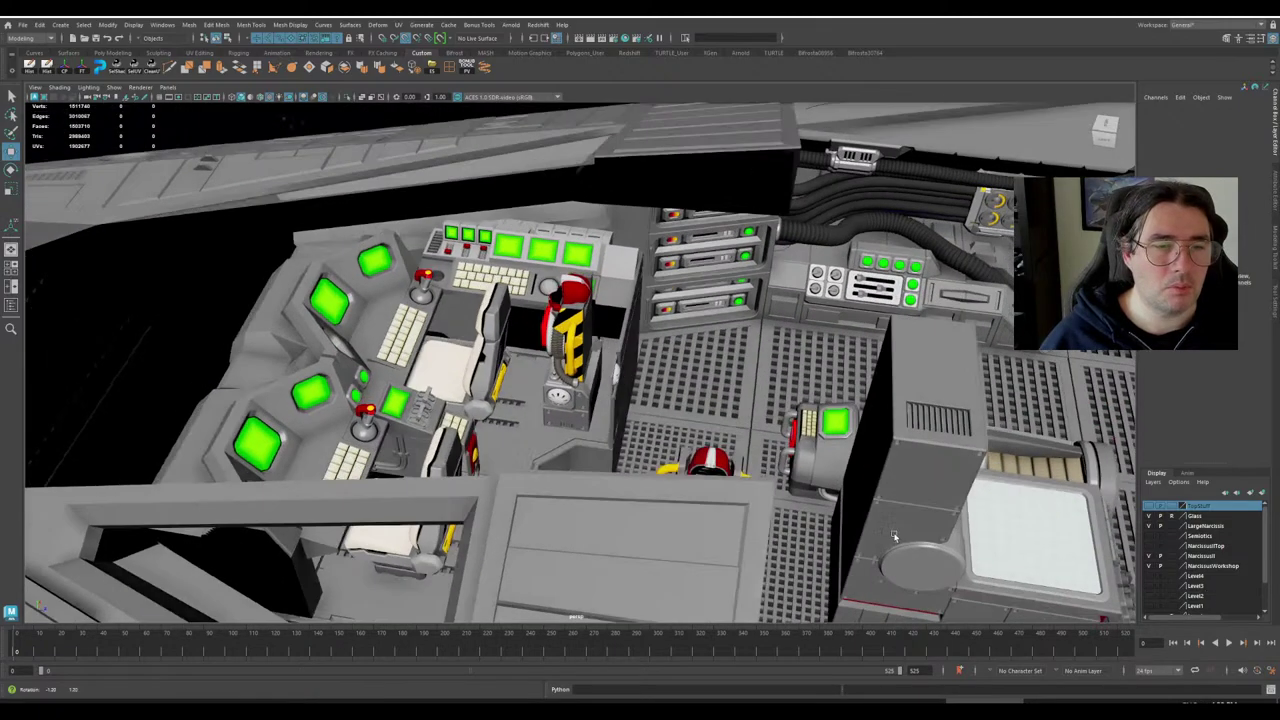
pyautogui.keyDown('alt'); pyautogui.moveTo(894, 534); pyautogui.dragTo(1010, 533); pyautogui.keyUp('alt')
pyautogui.keyDown('alt'); pyautogui.moveTo(1010, 533); pyautogui.dragTo(970, 528, button='right'); pyautogui.keyUp('alt')
pyautogui.keyDown('alt'); pyautogui.moveTo(970, 528); pyautogui.dragTo(889, 556); pyautogui.keyUp('alt')
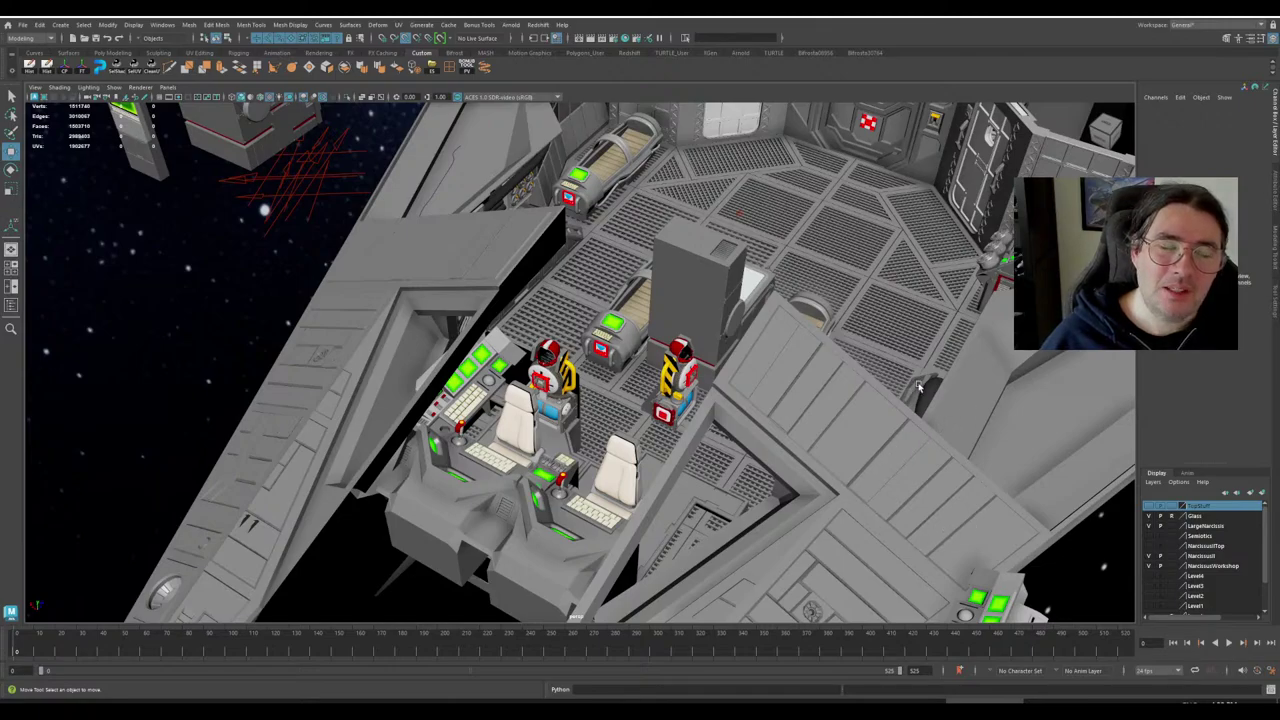
pyautogui.scroll(-5, 897, 372)
pyautogui.scroll(-3, 891, 364)
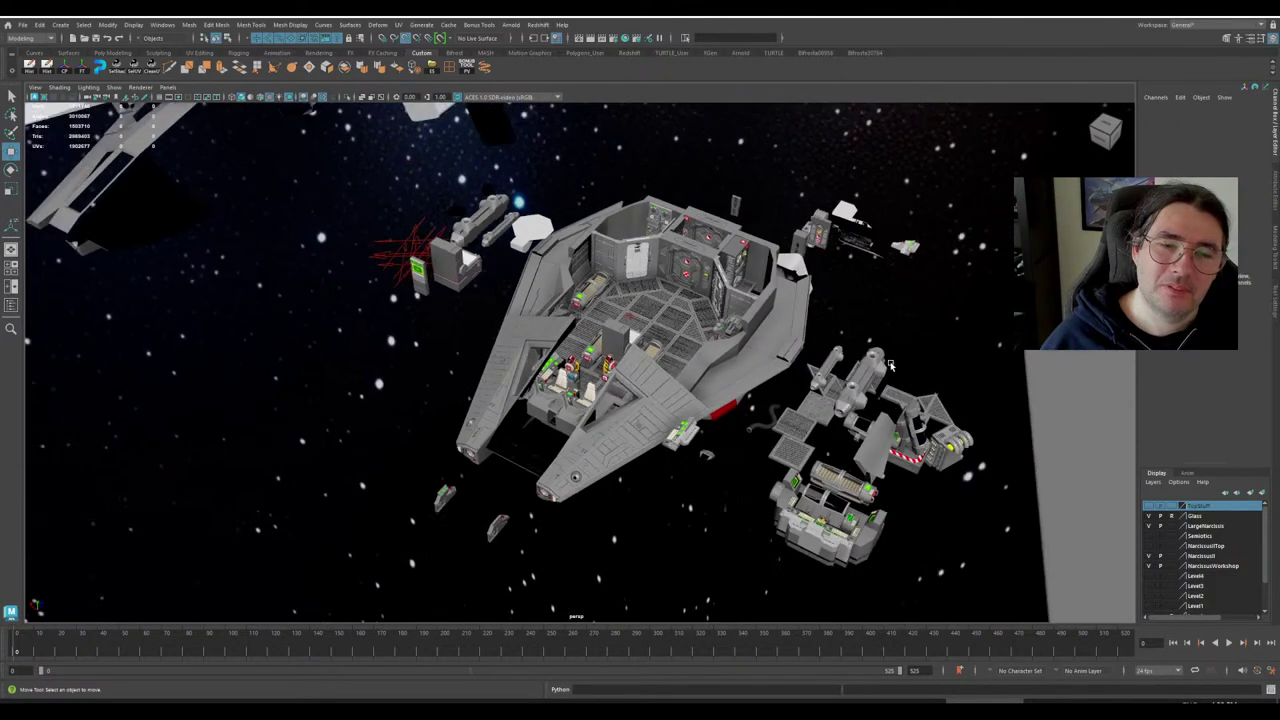
pyautogui.scroll(-5, 890, 368)
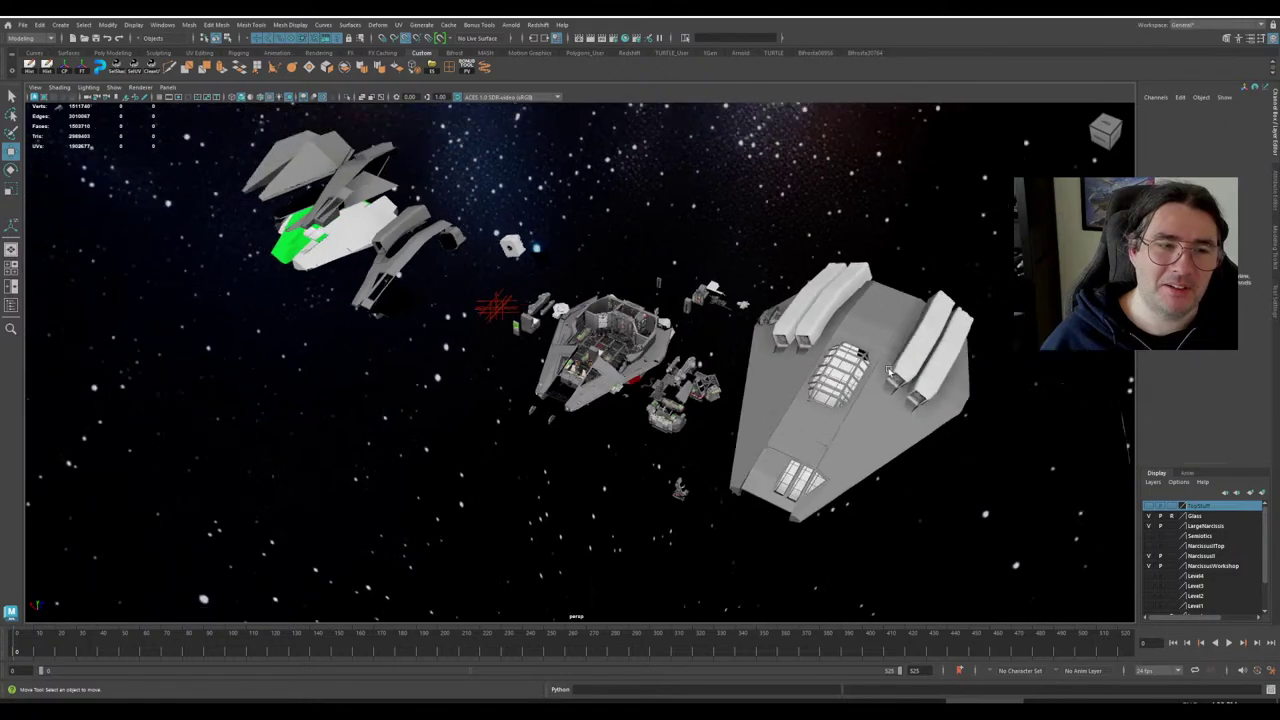
pyautogui.scroll(10, 890, 376)
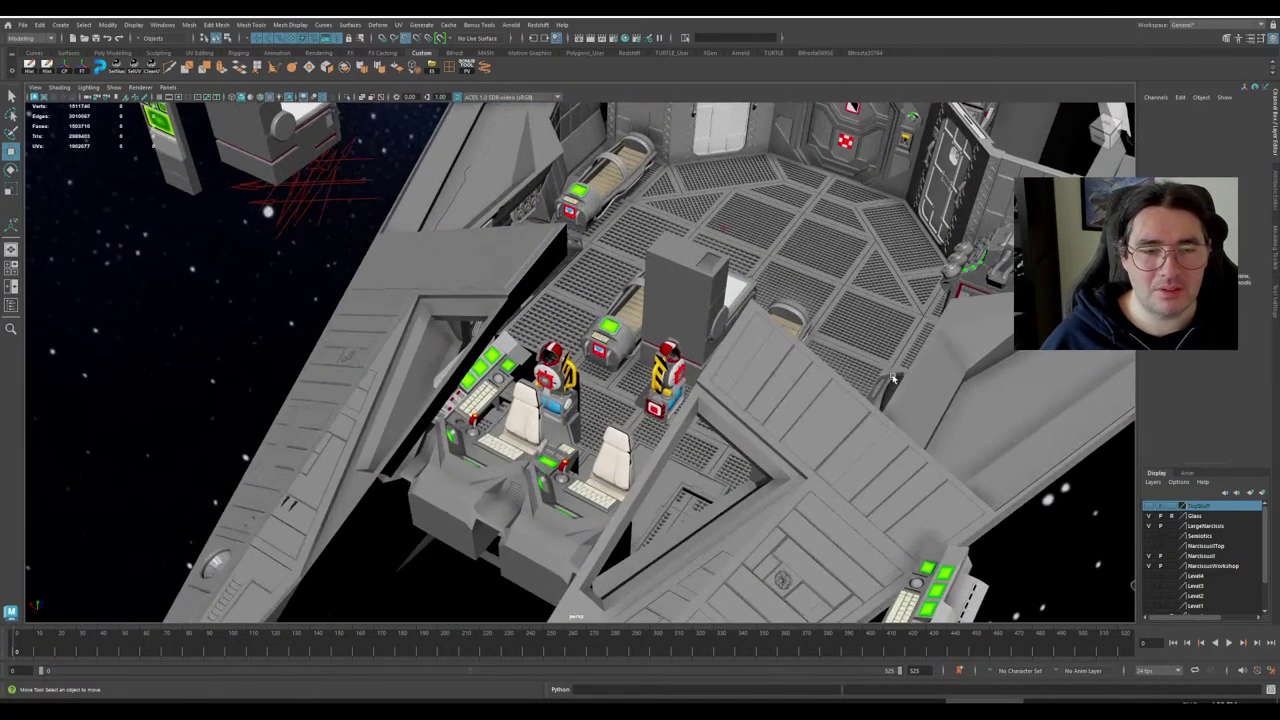
pyautogui.keyDown('alt'); pyautogui.moveTo(893, 378); pyautogui.dragTo(795, 412); pyautogui.keyUp('alt')
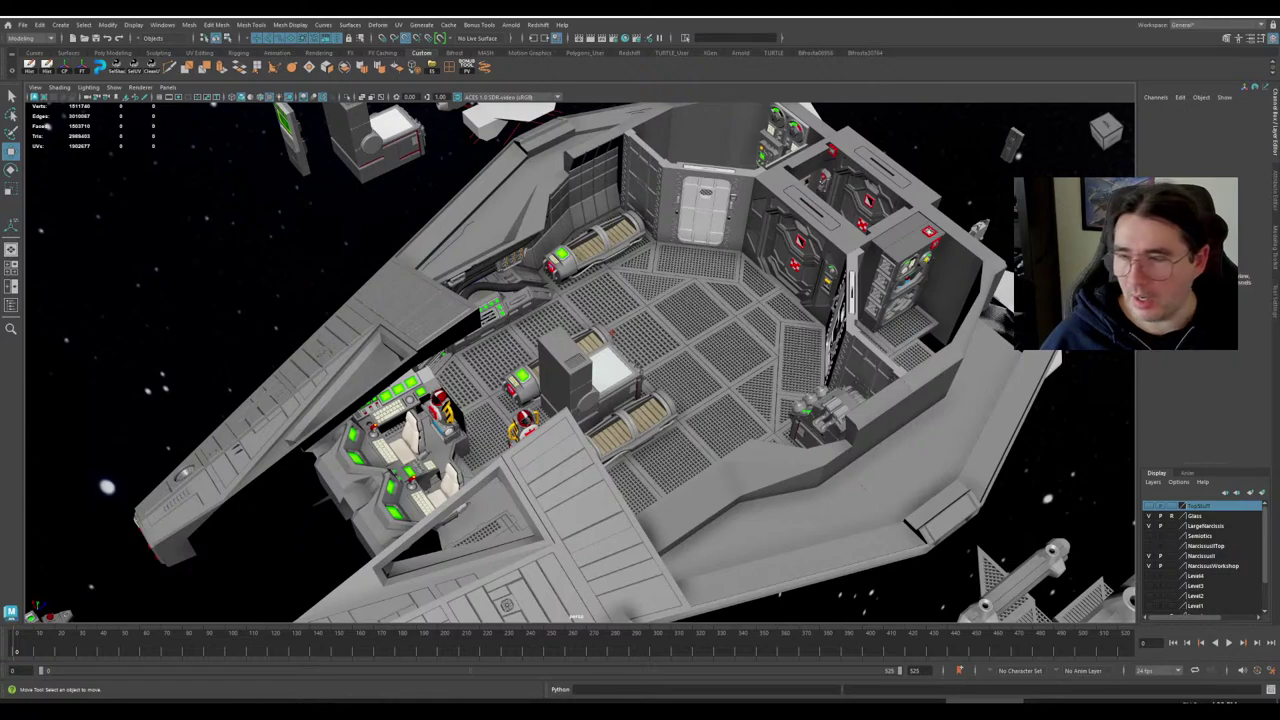